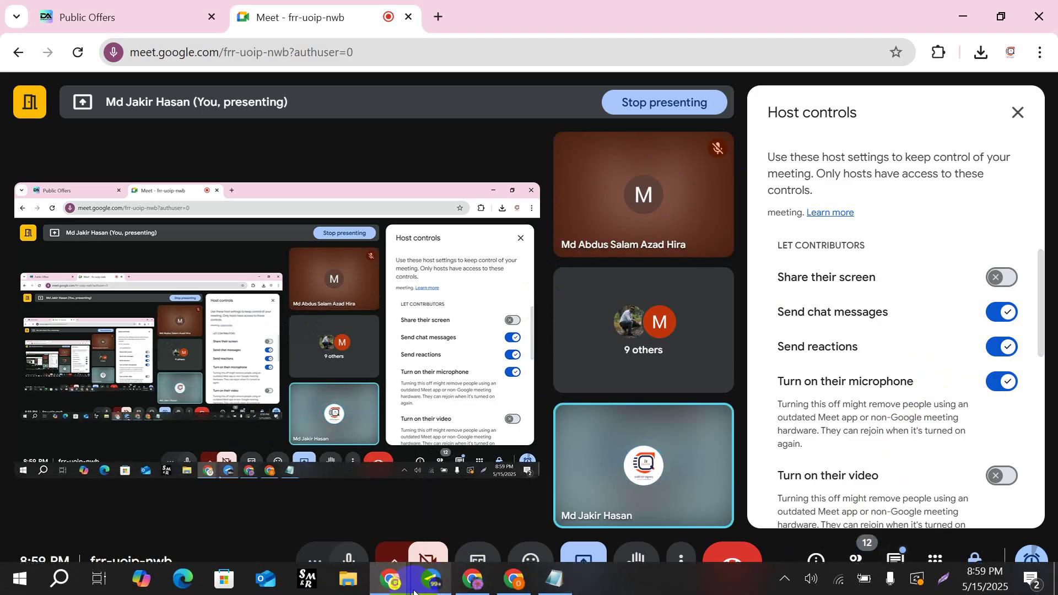
# Switch to Telegram Web, review the recent messages in the i T Q CPA Batch-314 channel and minimise it.
pyautogui.click(415, 589)
pyautogui.scroll(5, 834, 458)
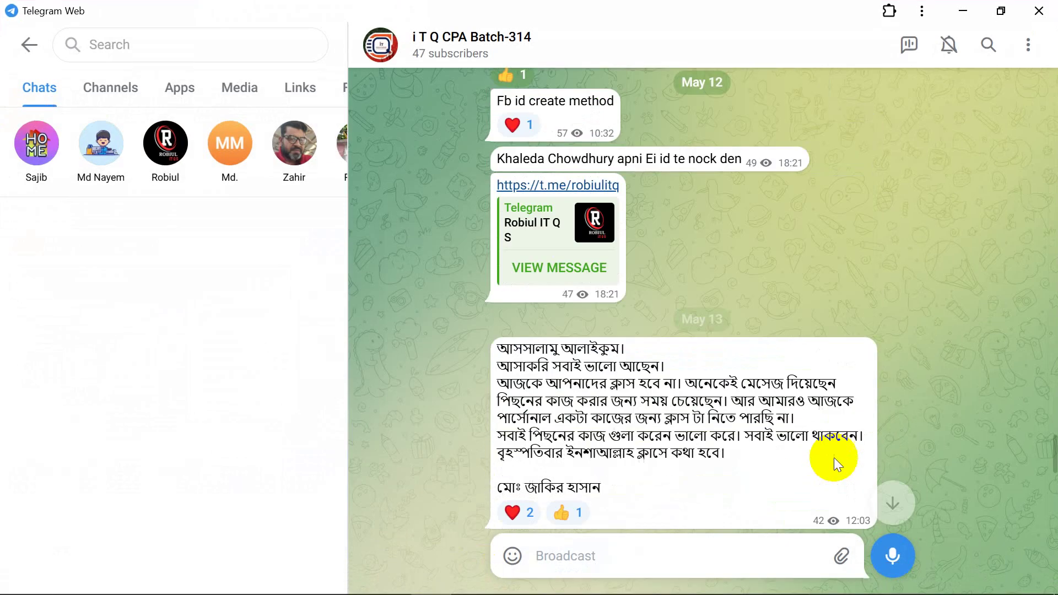
pyautogui.scroll(5, 834, 464)
pyautogui.scroll(-10, 831, 468)
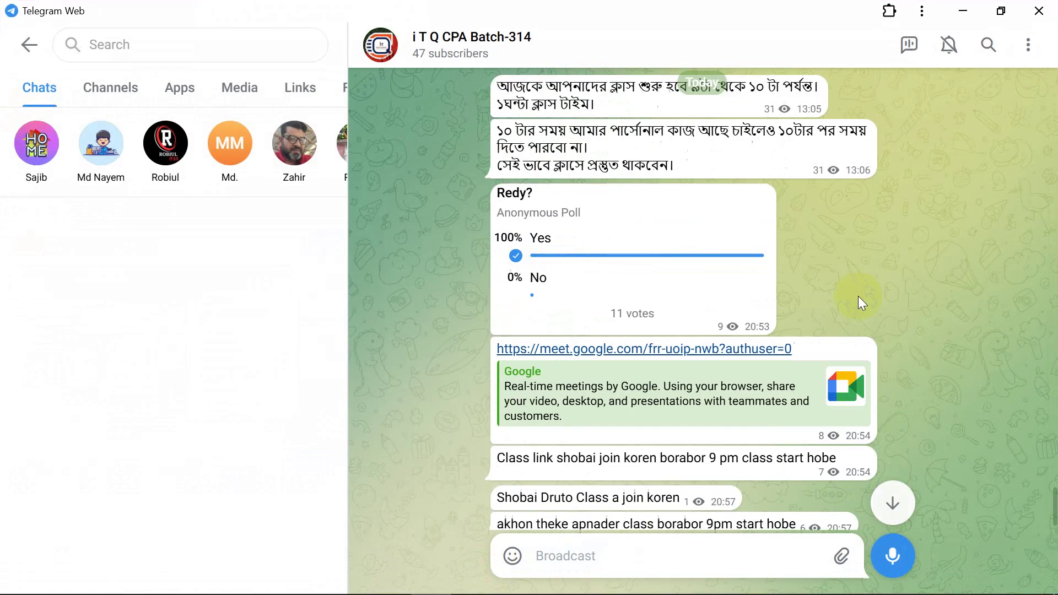
pyautogui.click(961, 8)
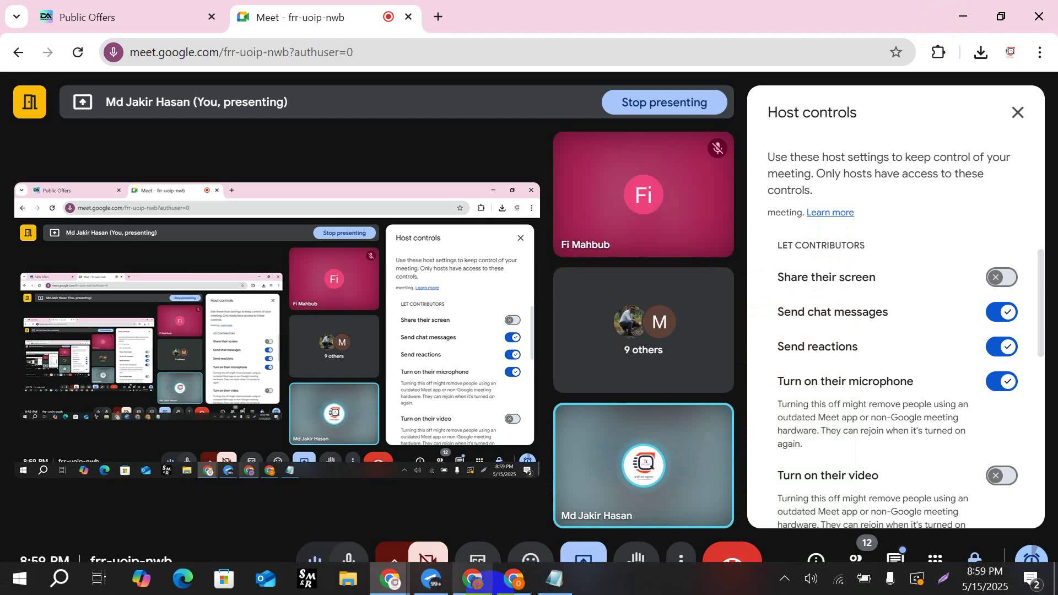
pyautogui.click(554, 591)
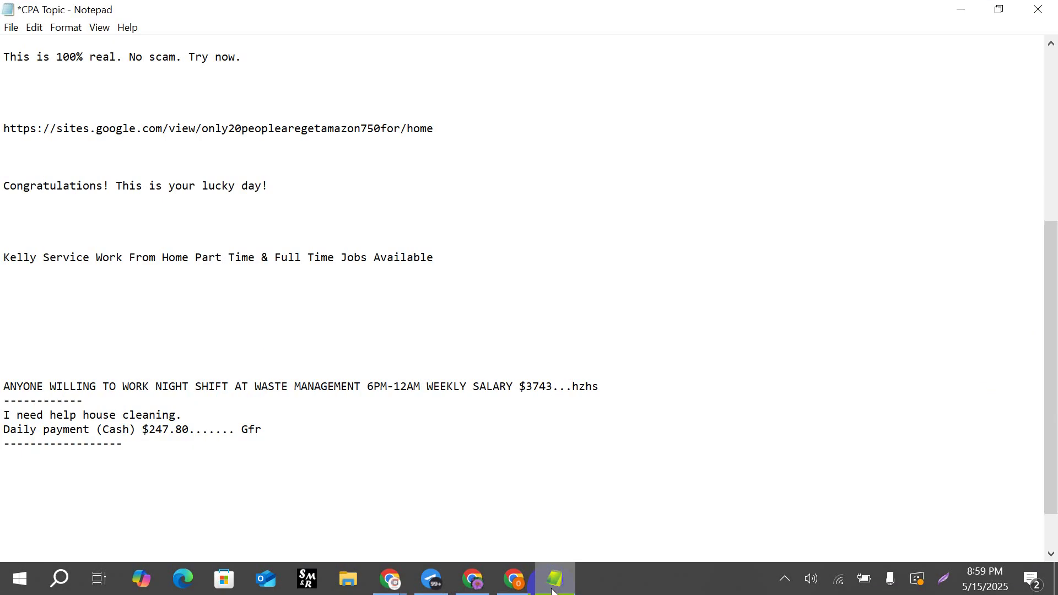
pyautogui.click(554, 590)
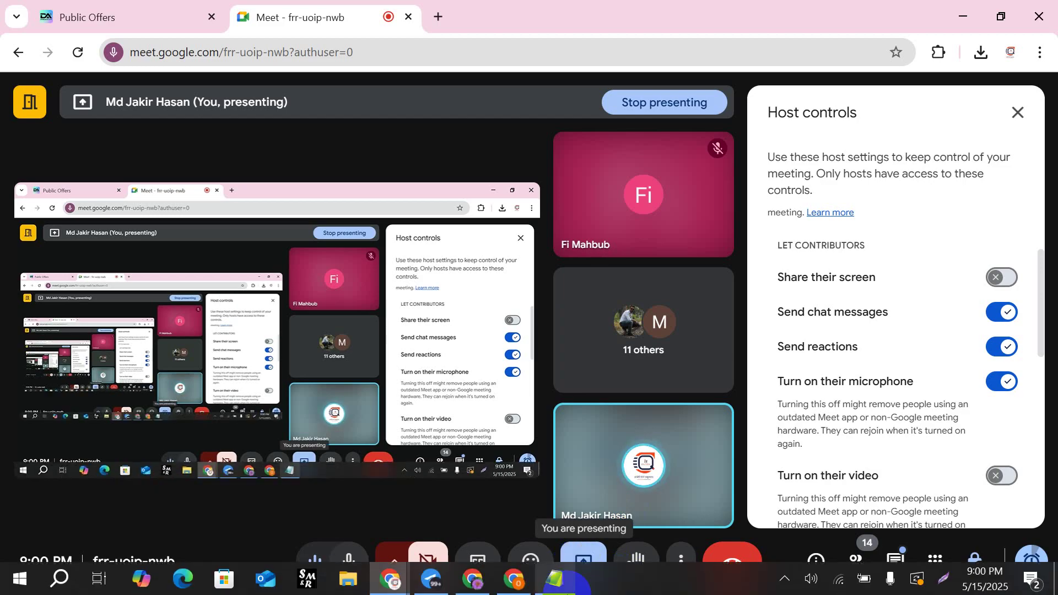
pyautogui.moveTo(557, 582)
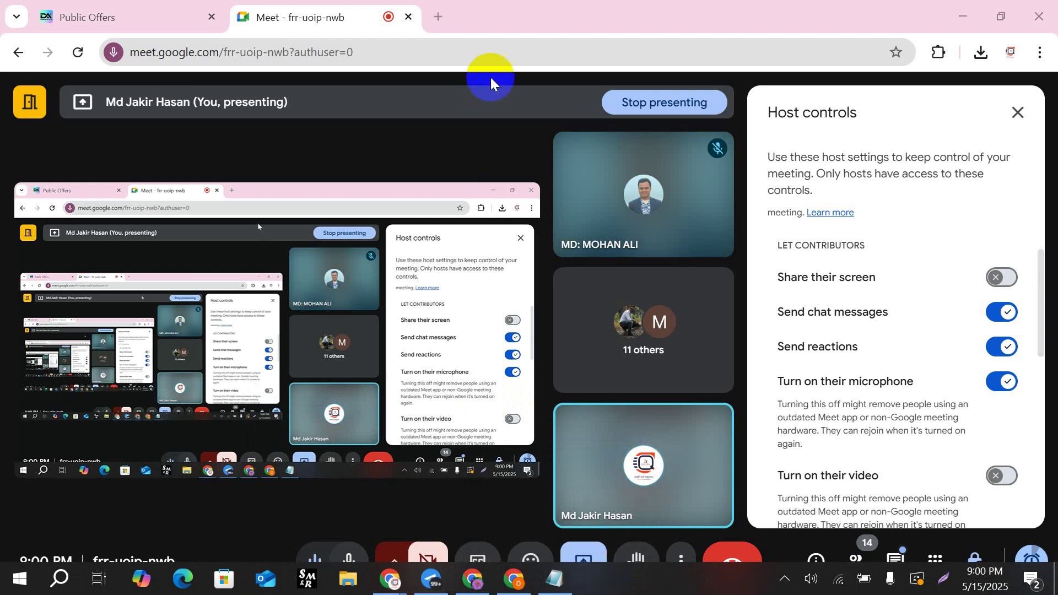
# Switch to the CPA Topic note in Notepad and enlarge its text to 190%.
pyautogui.click(571, 588)
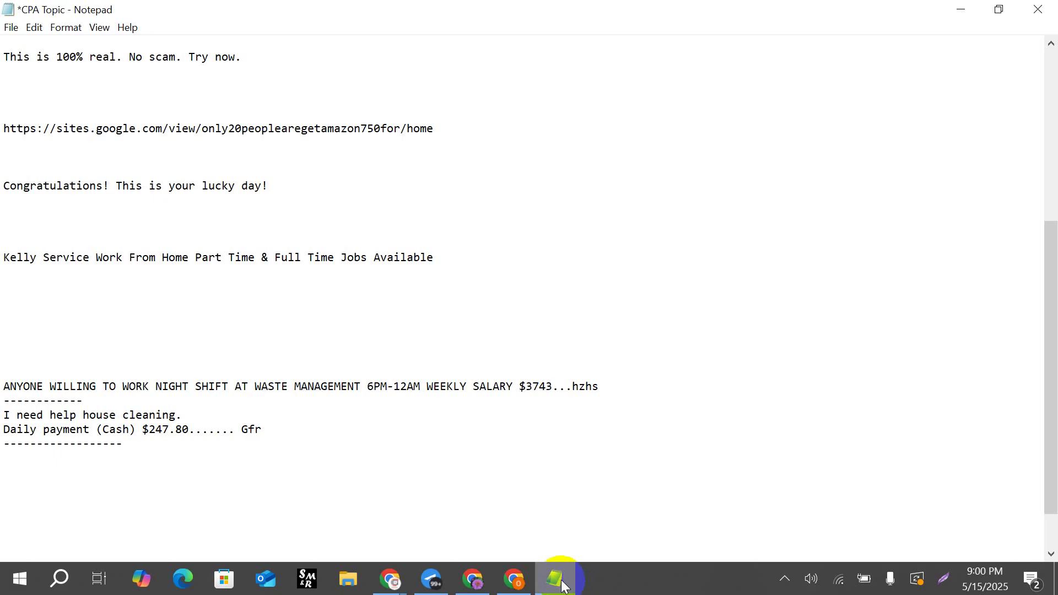
pyautogui.click(373, 239)
pyautogui.scroll(7, 270, 383)
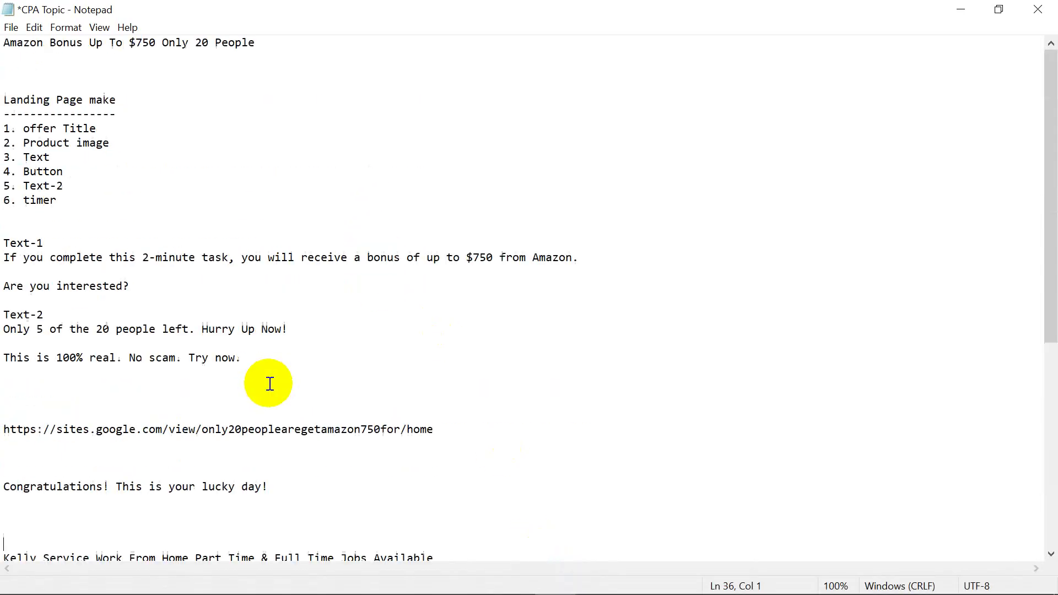
pyautogui.click(38, 71)
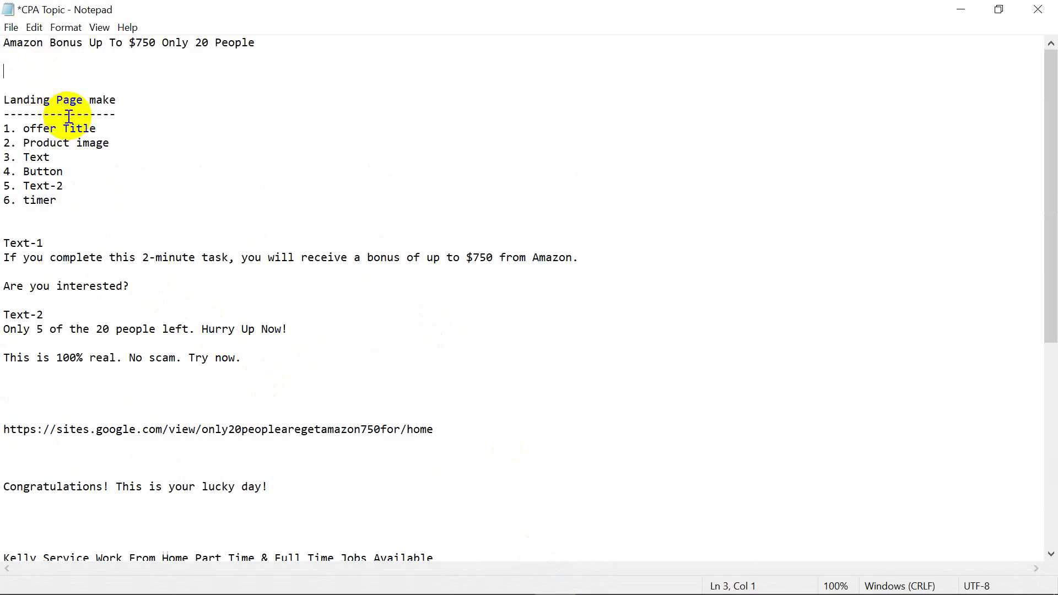
pyautogui.keyDown('ctrl'); pyautogui.scroll(8, 68, 116); pyautogui.keyUp('ctrl')
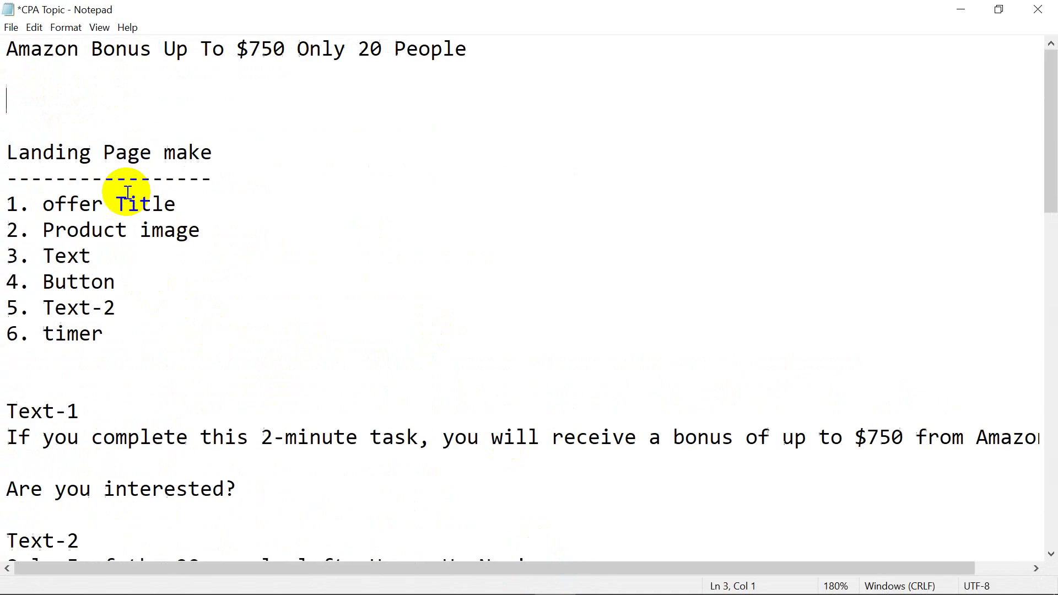
pyautogui.keyDown('ctrl'); pyautogui.scroll(1, 127, 192); pyautogui.keyUp('ctrl')
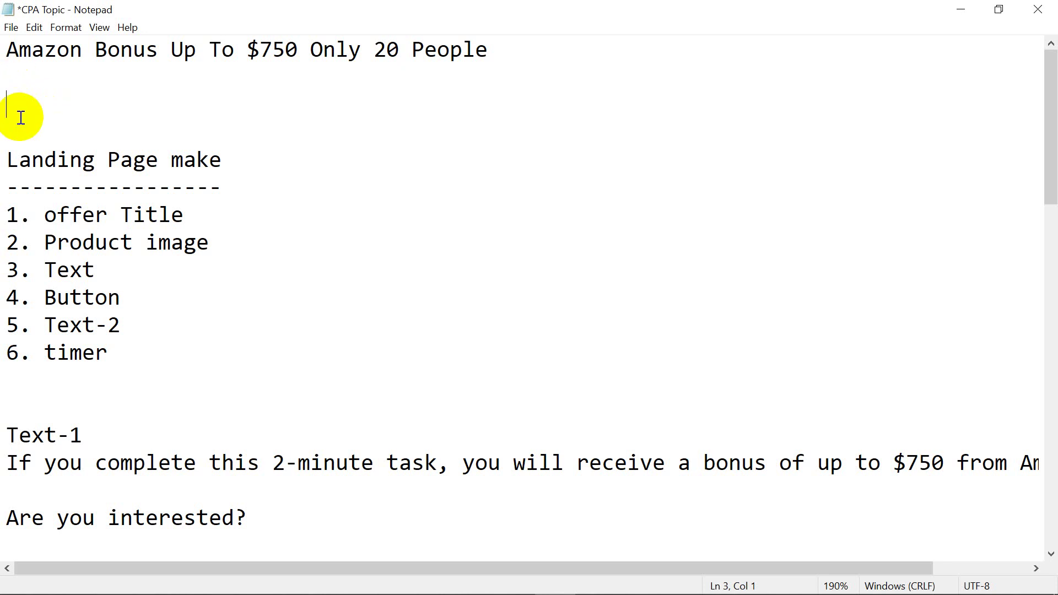
# Add the lines "1. Website" and "2. Google Site" above the Amazon Bonus title, spaced off by blank lines.
pyautogui.press('BackSpace')
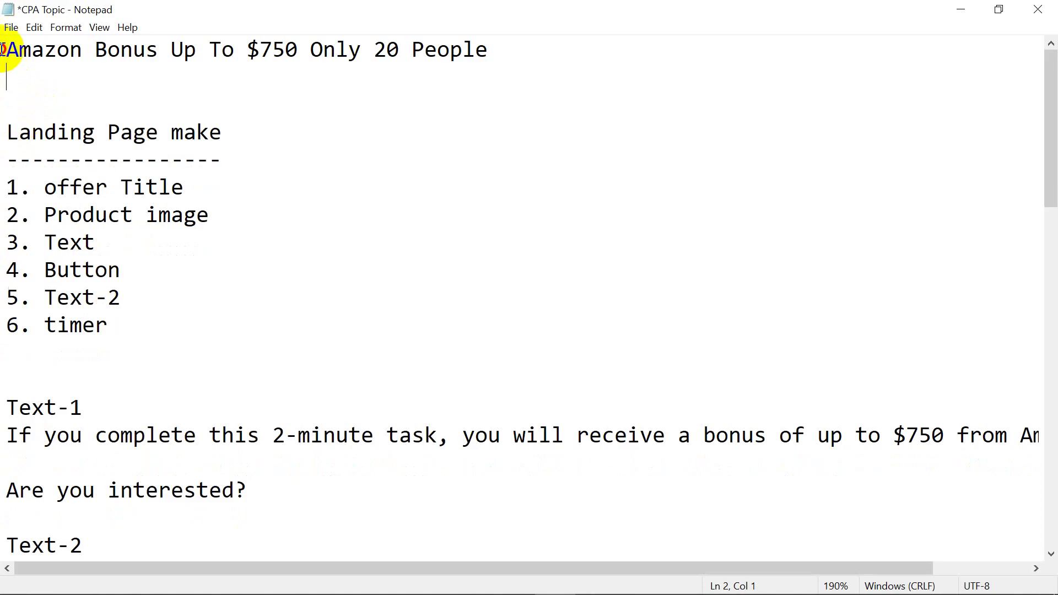
pyautogui.click(3, 50)
pyautogui.press('Return')
pyautogui.press('Return')
pyautogui.press('Return')
pyautogui.click(12, 50)
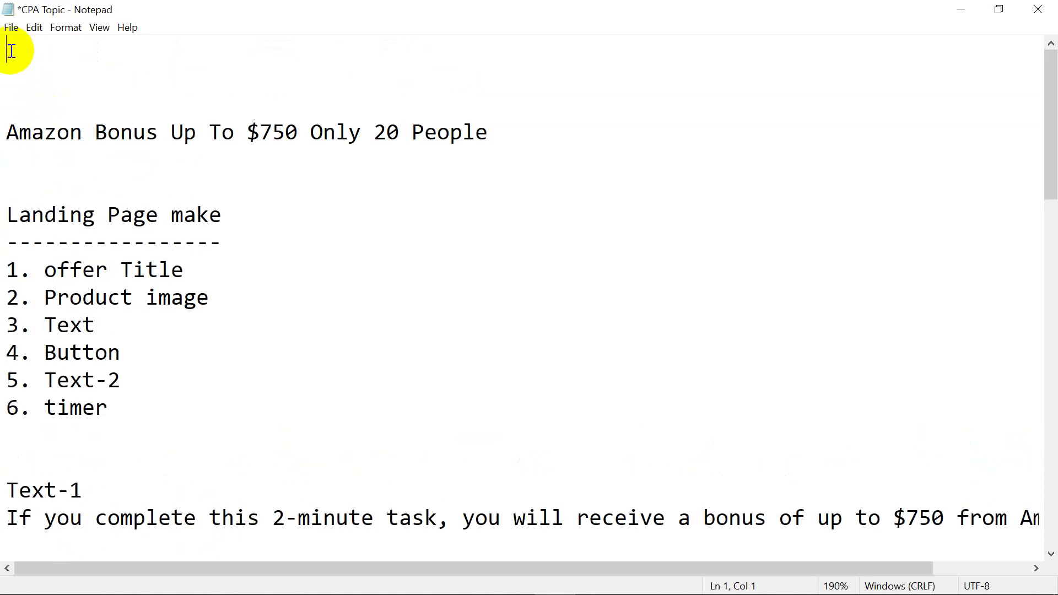
pyautogui.write('1. Website')
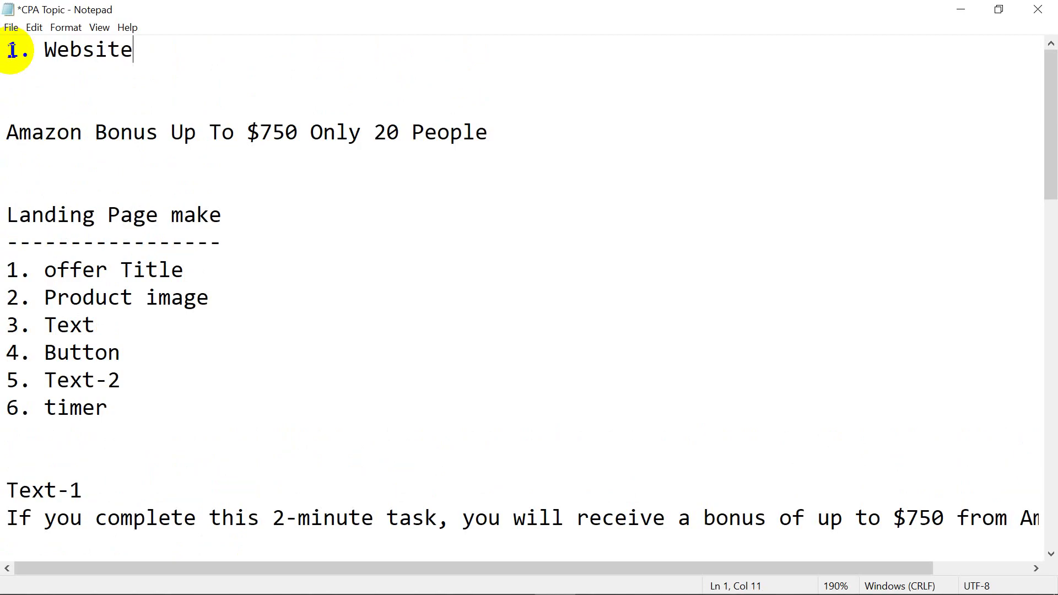
pyautogui.press('Return')
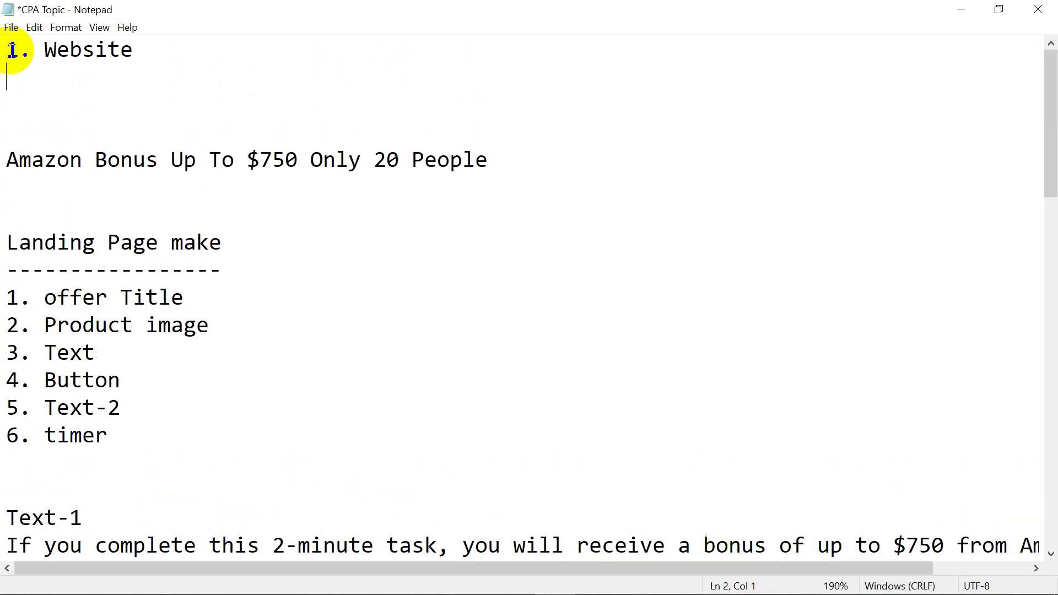
pyautogui.write('2. Goog')
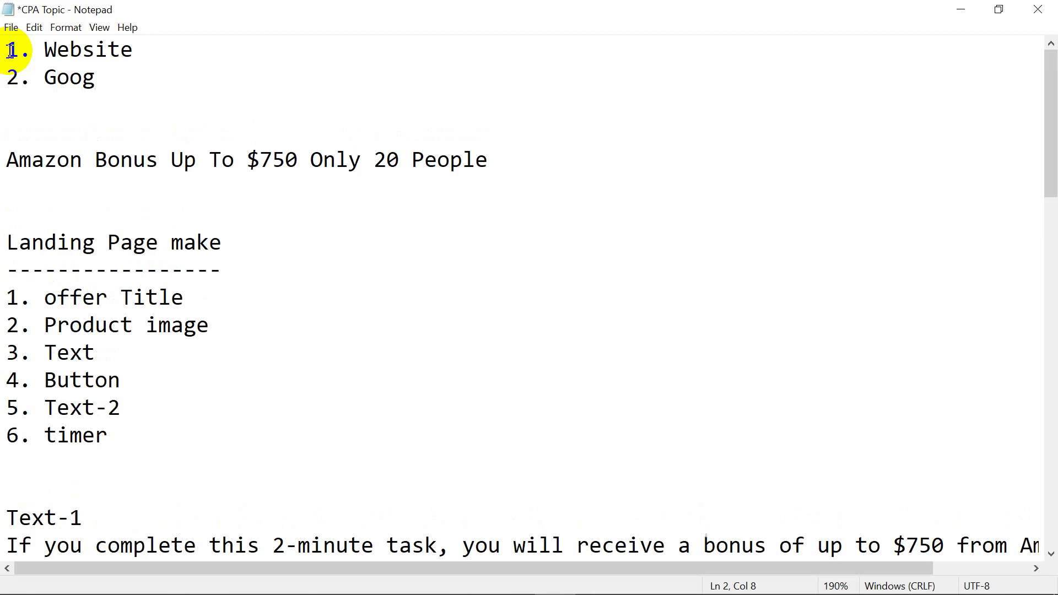
pyautogui.write('le Site')
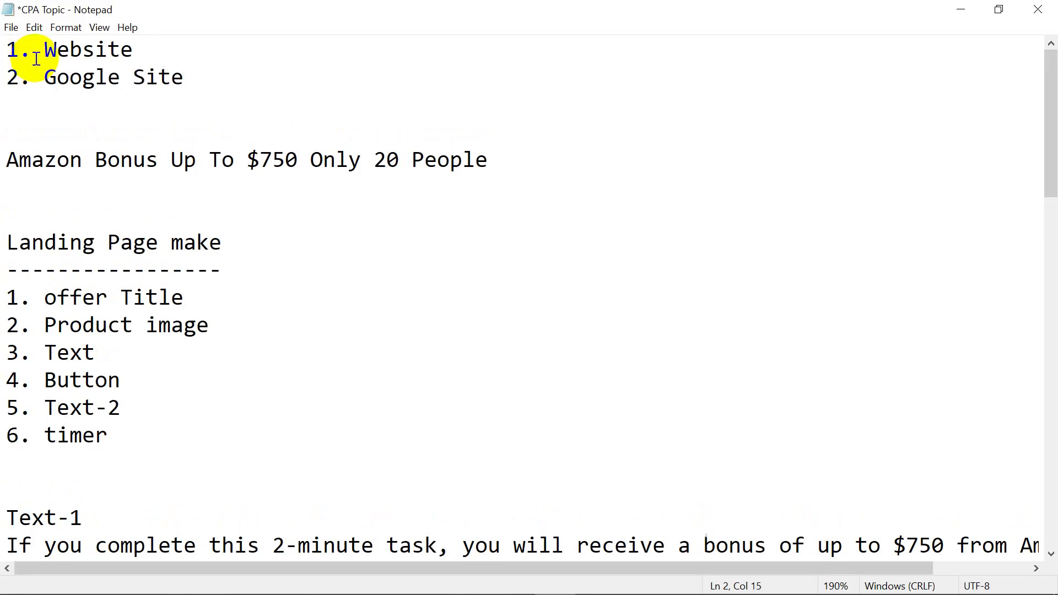
# Examine the Website and Google Site entries at the start of the note.
pyautogui.moveTo(46, 76); pyautogui.dragTo(184, 82)
pyautogui.click(212, 73)
pyautogui.click(56, 83)
pyautogui.click(187, 84)
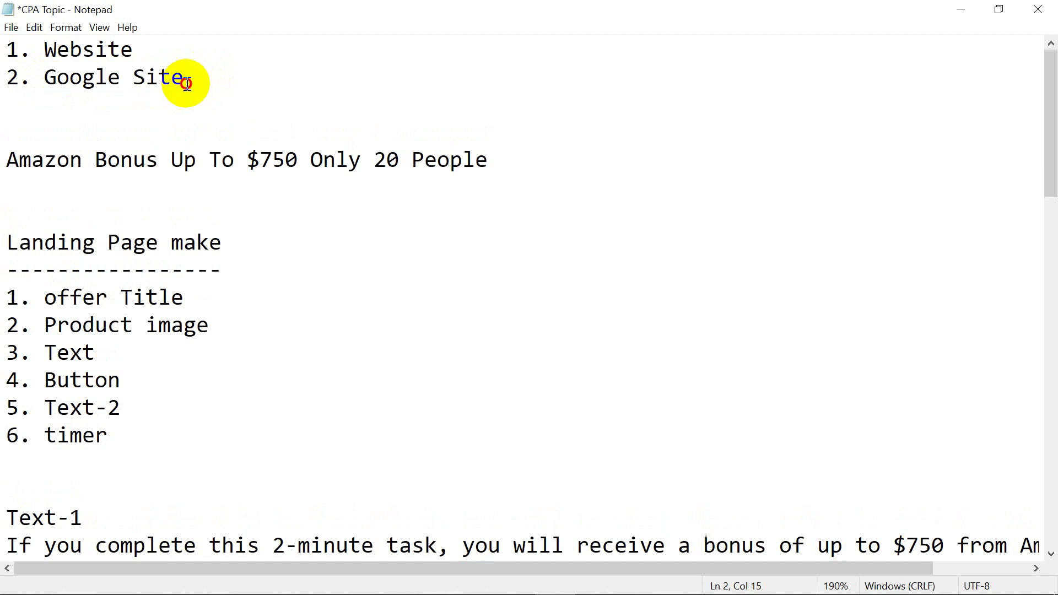
pyautogui.moveTo(186, 80); pyautogui.dragTo(146, 45)
pyautogui.click(49, 78)
pyautogui.click(151, 48)
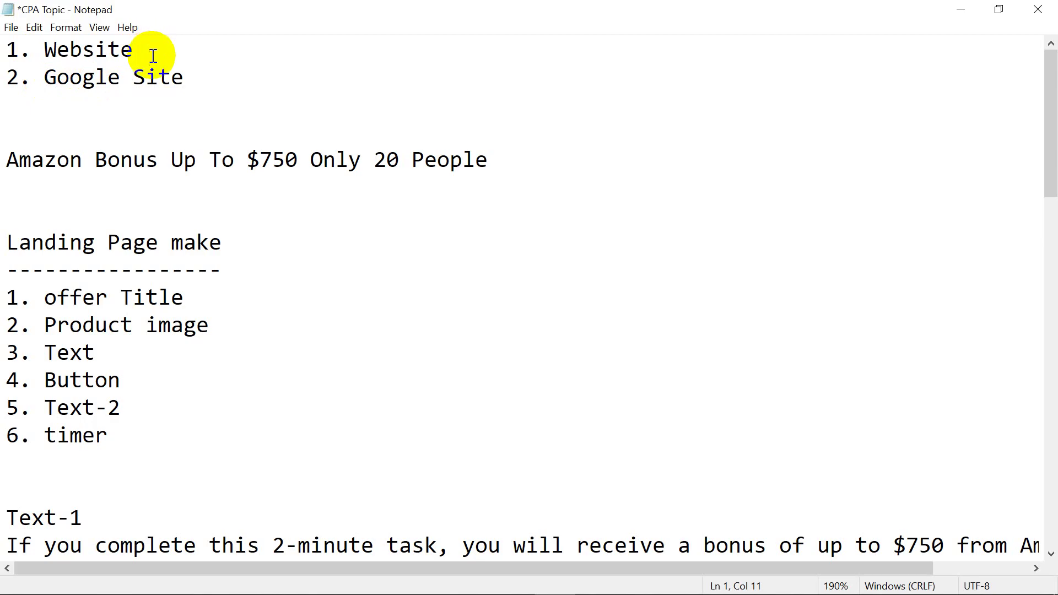
pyautogui.moveTo(50, 78); pyautogui.dragTo(190, 79)
pyautogui.click(190, 78)
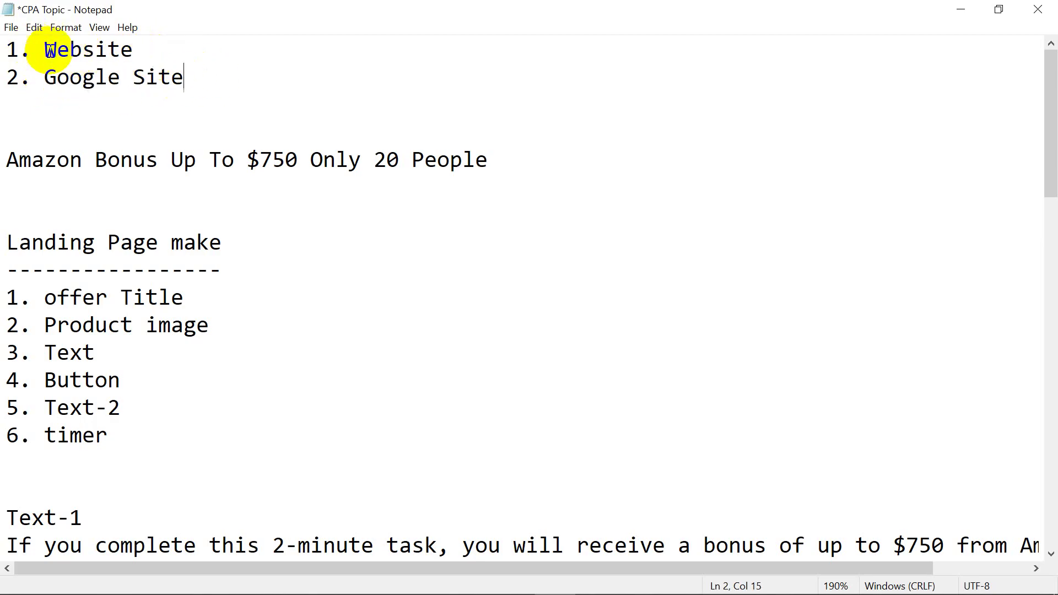
pyautogui.moveTo(46, 48); pyautogui.dragTo(226, 76)
pyautogui.click(225, 76)
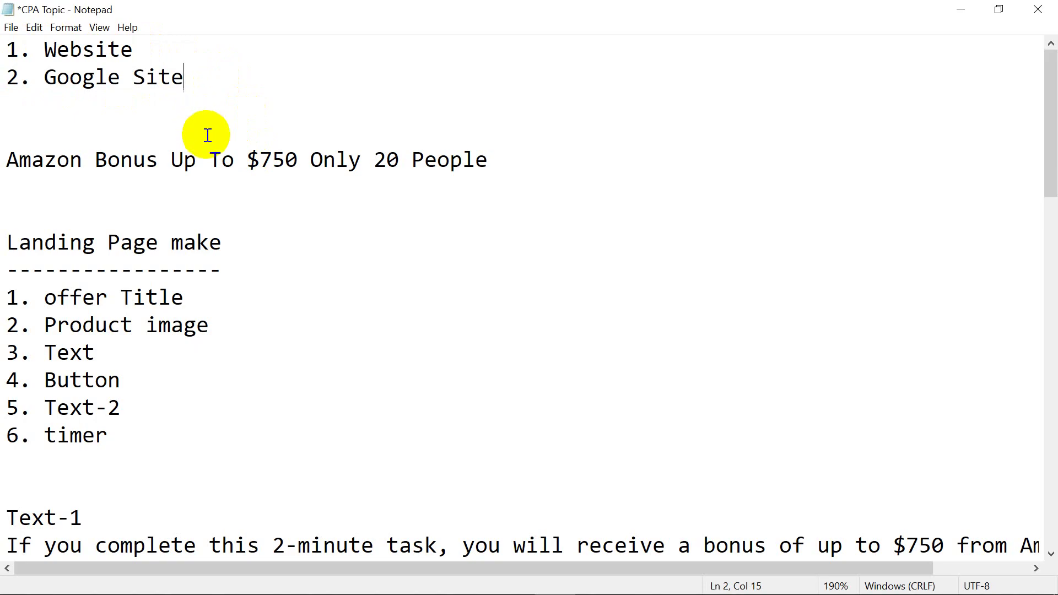
pyautogui.moveTo(45, 77); pyautogui.dragTo(184, 77)
pyautogui.click(187, 77)
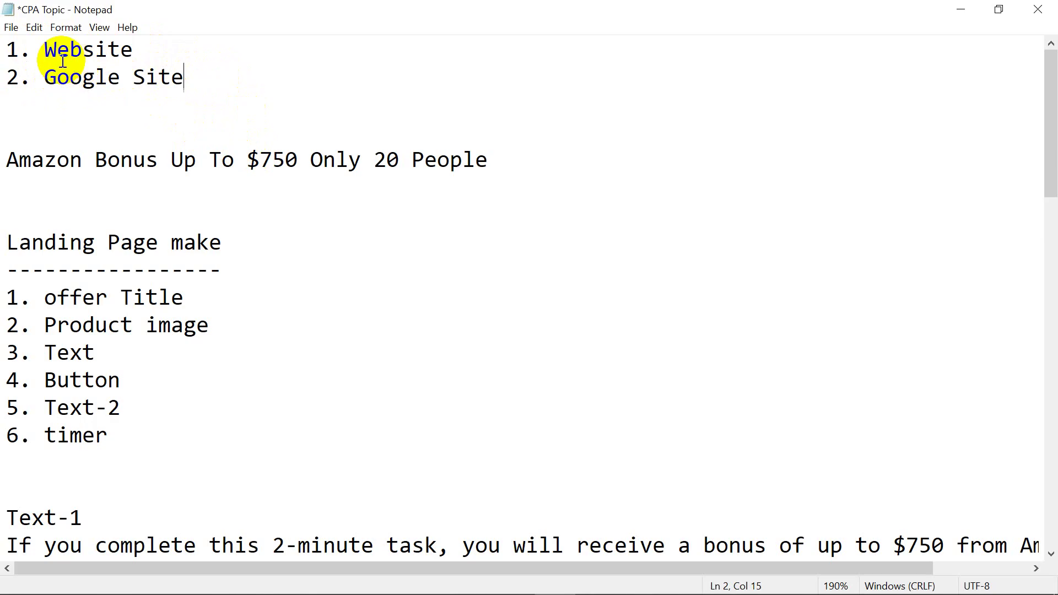
pyautogui.moveTo(43, 49); pyautogui.dragTo(185, 77)
pyautogui.click(155, 50)
pyautogui.click(45, 51)
pyautogui.click(177, 78)
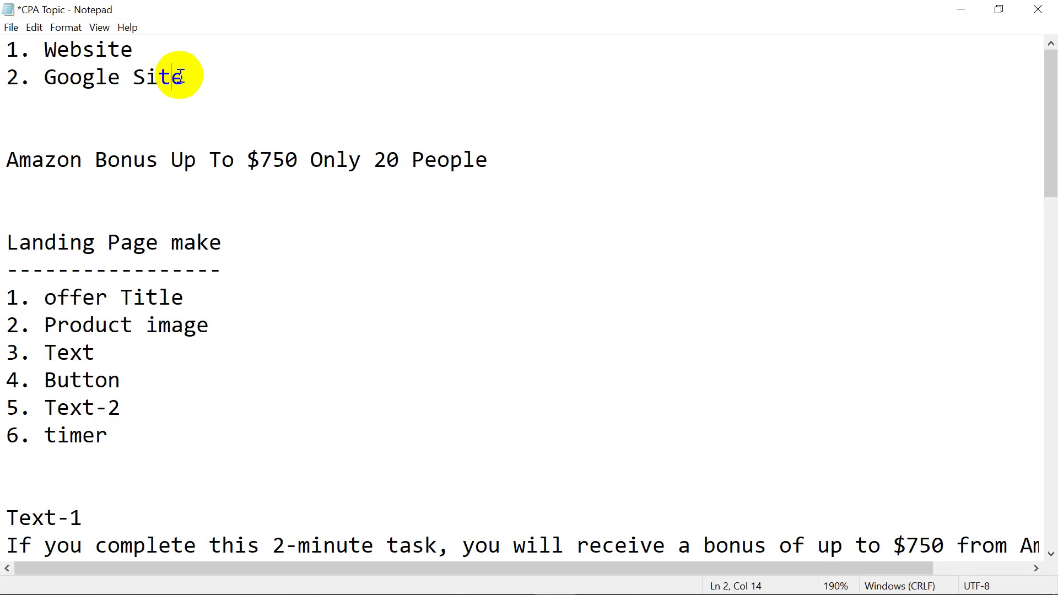
# Look over the note from the Website entry down to the end of the Text-2 wording.
pyautogui.click(64, 209)
pyautogui.scroll(-5, 77, 204)
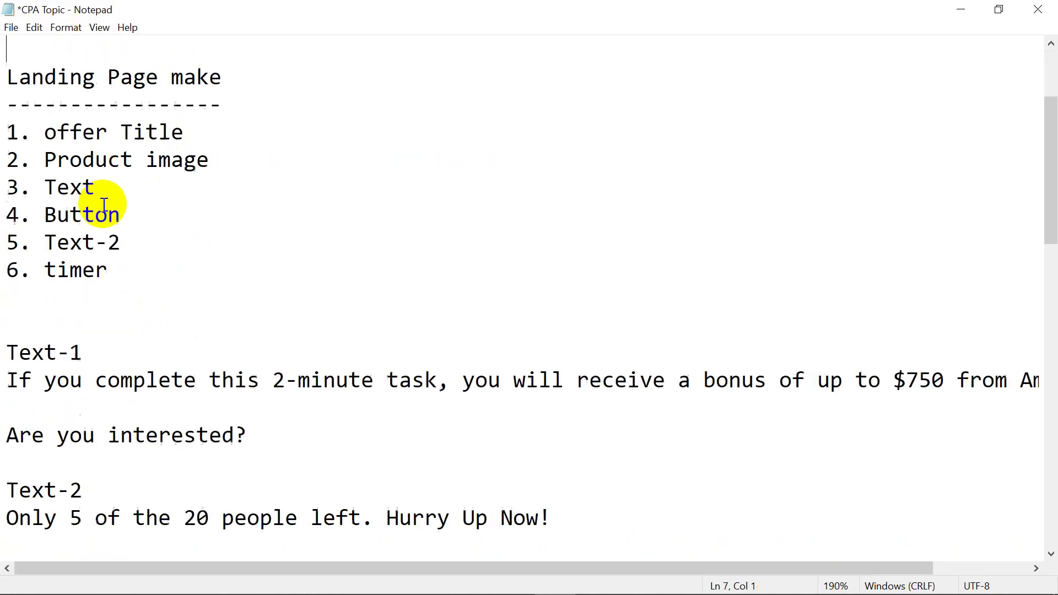
pyautogui.scroll(5, 254, 365)
pyautogui.moveTo(12, 48); pyautogui.dragTo(489, 538)
pyautogui.click(495, 506)
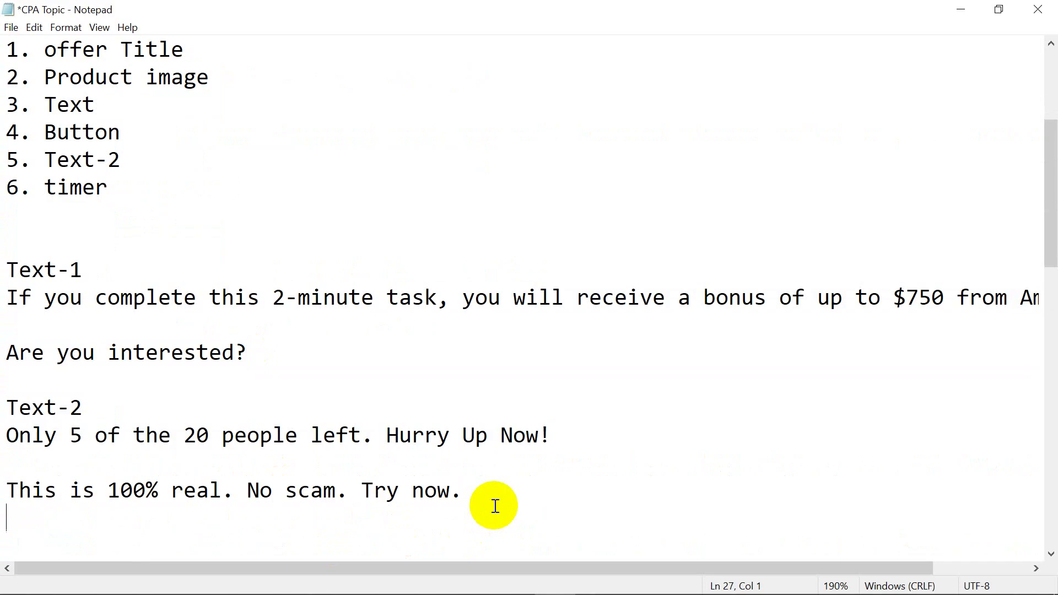
pyautogui.scroll(3, 495, 506)
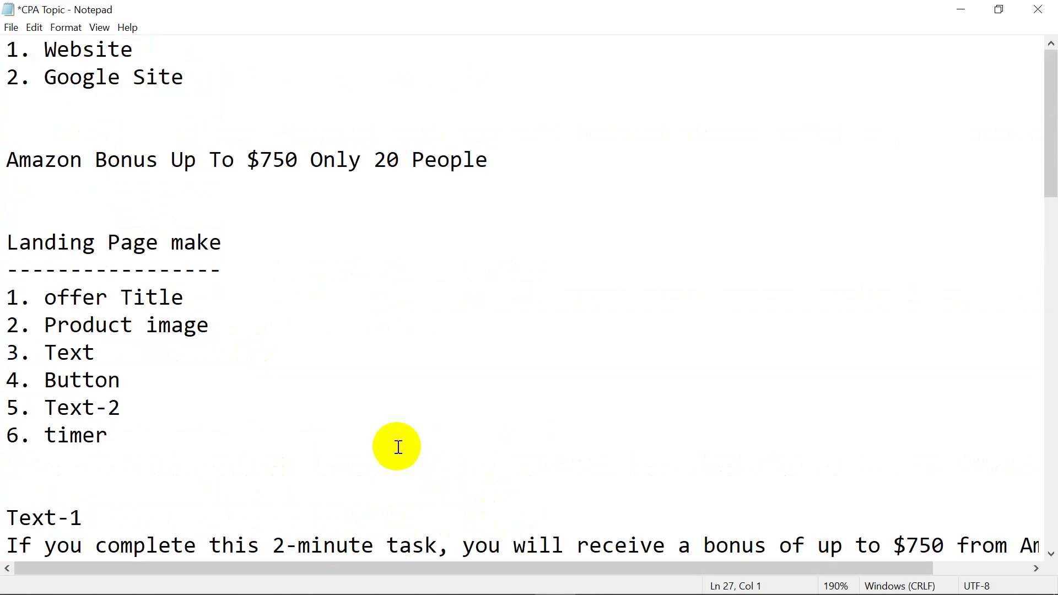
# Examine the Landing Page make heading and its list entries from offer Title to Button.
pyautogui.moveTo(7, 243); pyautogui.dragTo(291, 243)
pyautogui.click(311, 243)
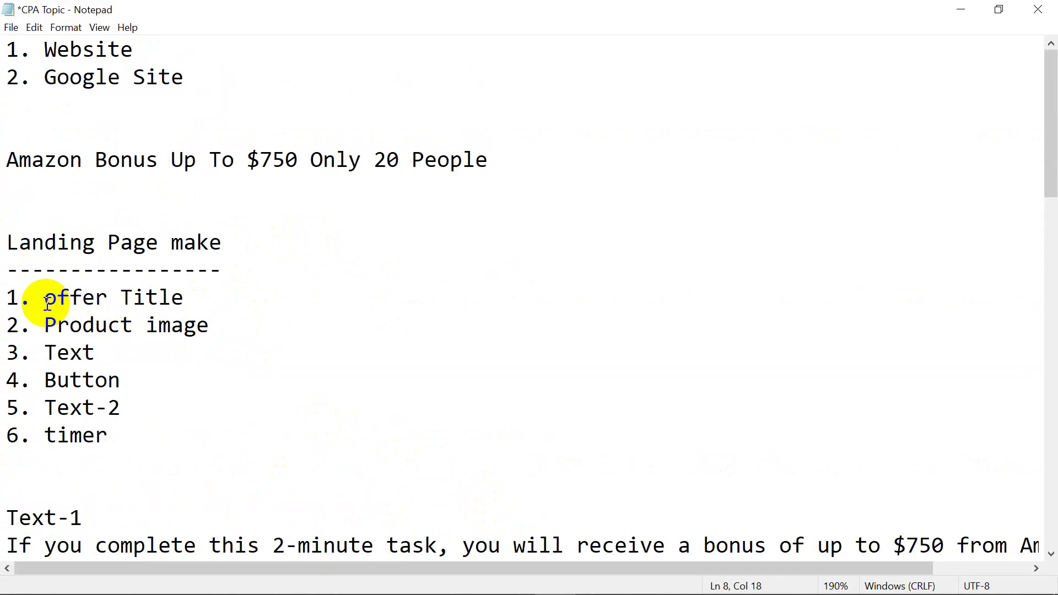
pyautogui.moveTo(47, 302); pyautogui.dragTo(208, 298)
pyautogui.click(208, 298)
pyautogui.click(39, 323)
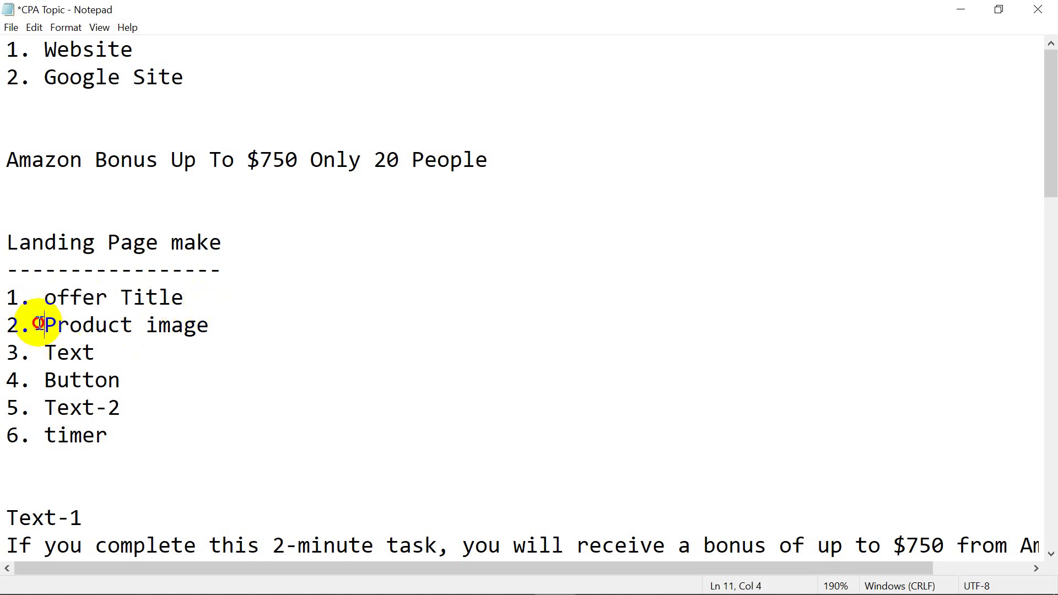
pyautogui.moveTo(39, 324); pyautogui.dragTo(260, 323)
pyautogui.click(265, 324)
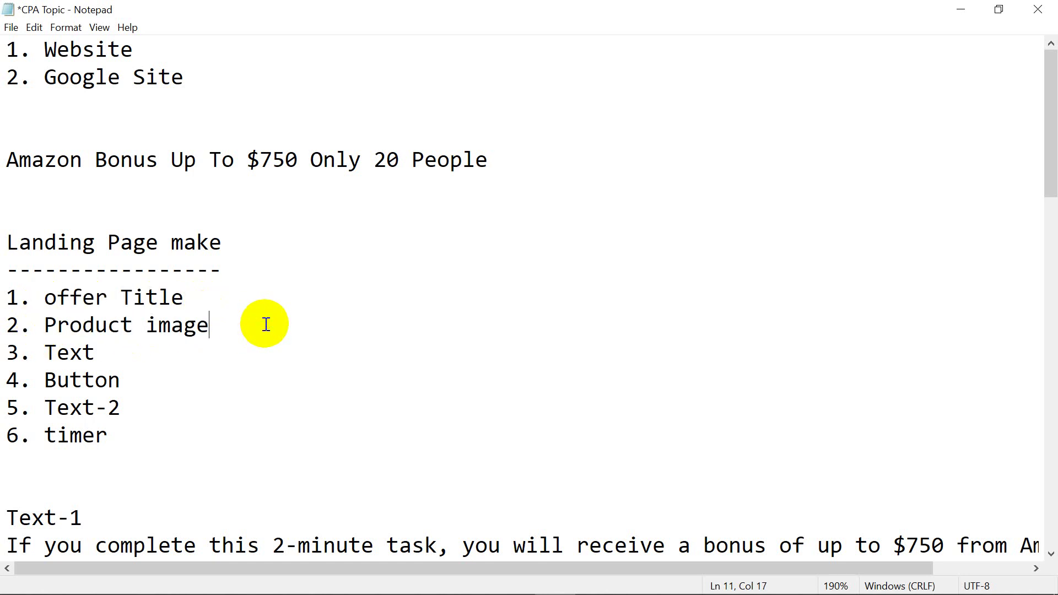
pyautogui.moveTo(43, 352); pyautogui.dragTo(192, 371)
pyautogui.click(121, 352)
pyautogui.click(33, 351)
pyautogui.click(192, 371)
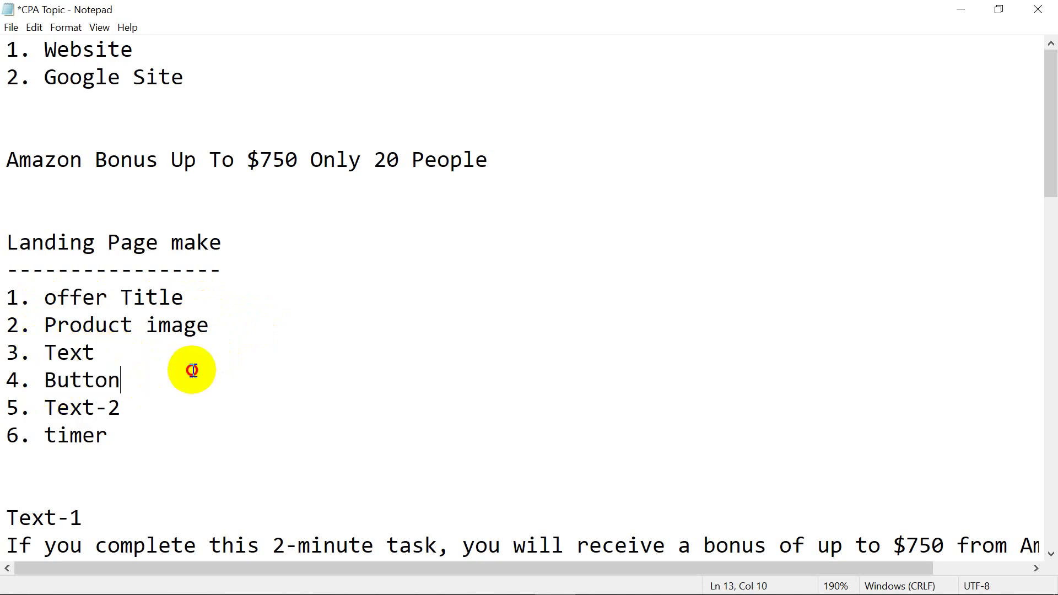
# Change the third entry of the Landing Page make list to "Text-1".
pyautogui.moveTo(42, 407)
pyautogui.mouseDown()
pyautogui.moveTo(142, 399)
pyautogui.moveTo(44, 408)
pyautogui.mouseUp()
pyautogui.click(141, 399)
pyautogui.click(119, 376)
pyautogui.click(117, 356)
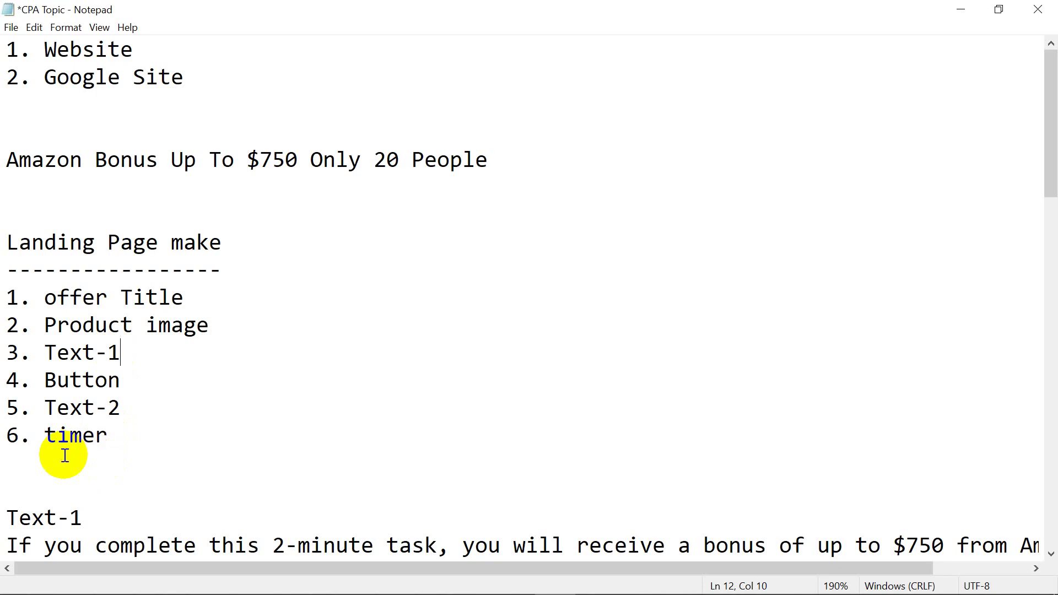
# Review the timer entry and the full landing page list, and switch back to the Google Meet window in Chrome.
pyautogui.moveTo(45, 437); pyautogui.dragTo(22, 433)
pyautogui.click(132, 438)
pyautogui.click(61, 435)
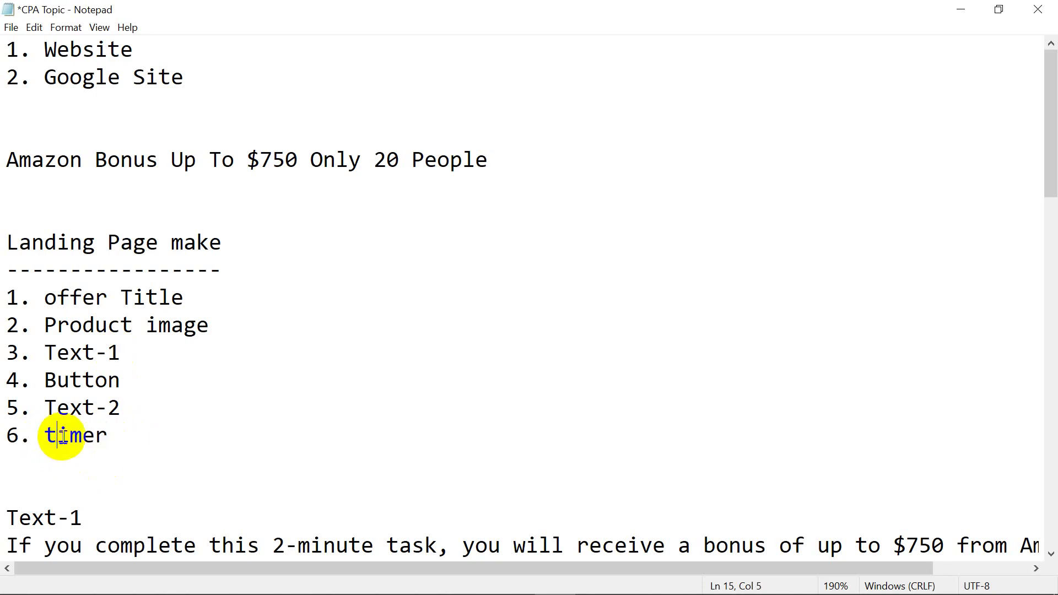
pyautogui.moveTo(10, 298); pyautogui.dragTo(125, 423)
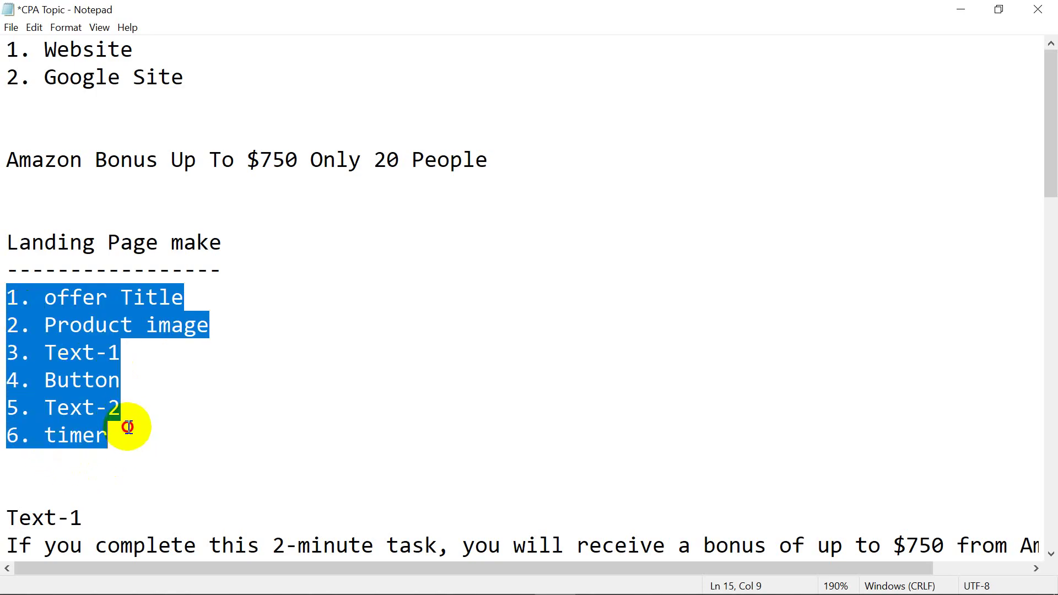
pyautogui.click(129, 424)
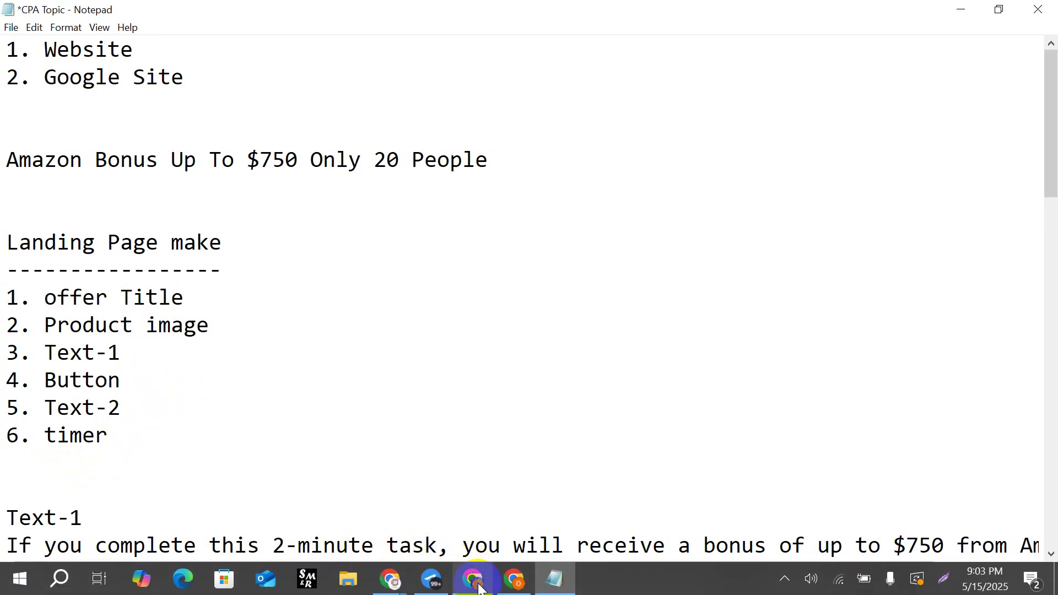
pyautogui.moveTo(393, 588)
pyautogui.click(307, 506)
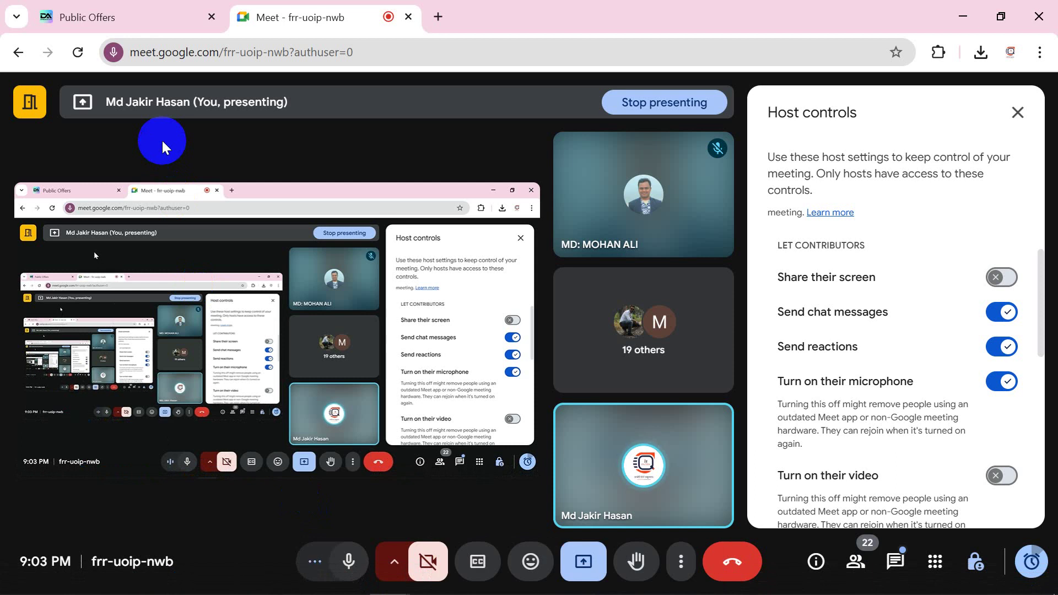
# Switch to the DreamAff publisher site and open its Dashboard page.
pyautogui.click(113, 16)
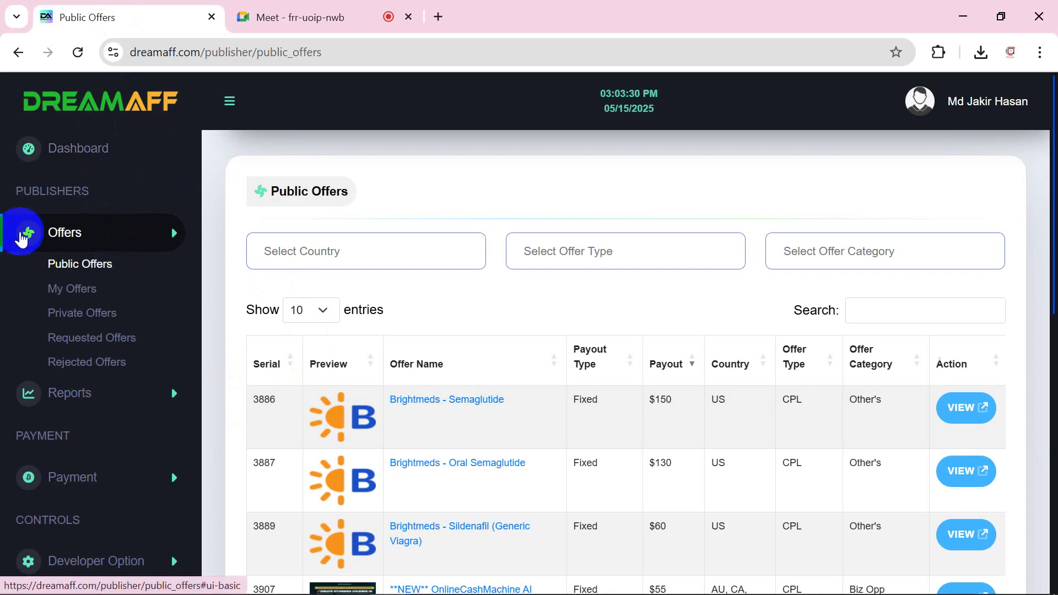
pyautogui.scroll(-6, 448, 418)
pyautogui.scroll(6, 836, 339)
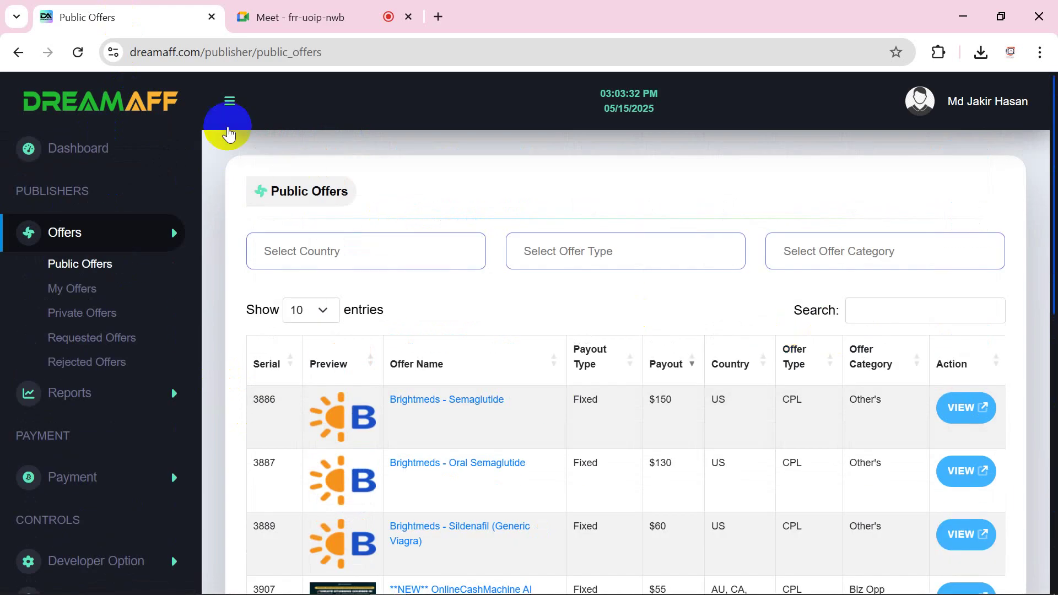
pyautogui.click(125, 151)
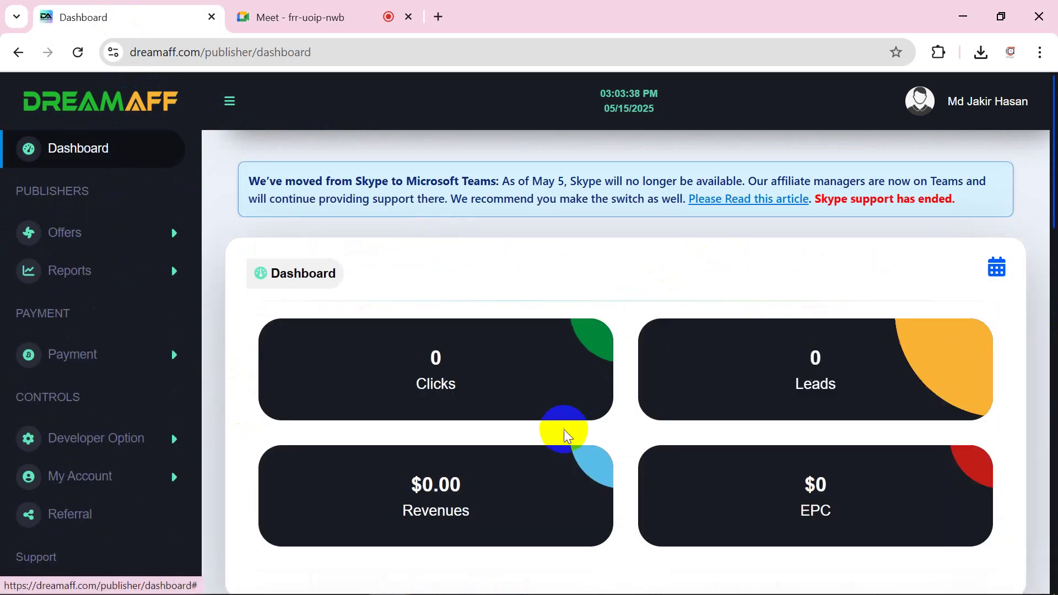
# Look over the Dashboard from the Clicks, Leads, Revenues and EPC cards down to Recent Notices and New Offers.
pyautogui.scroll(-7, 456, 390)
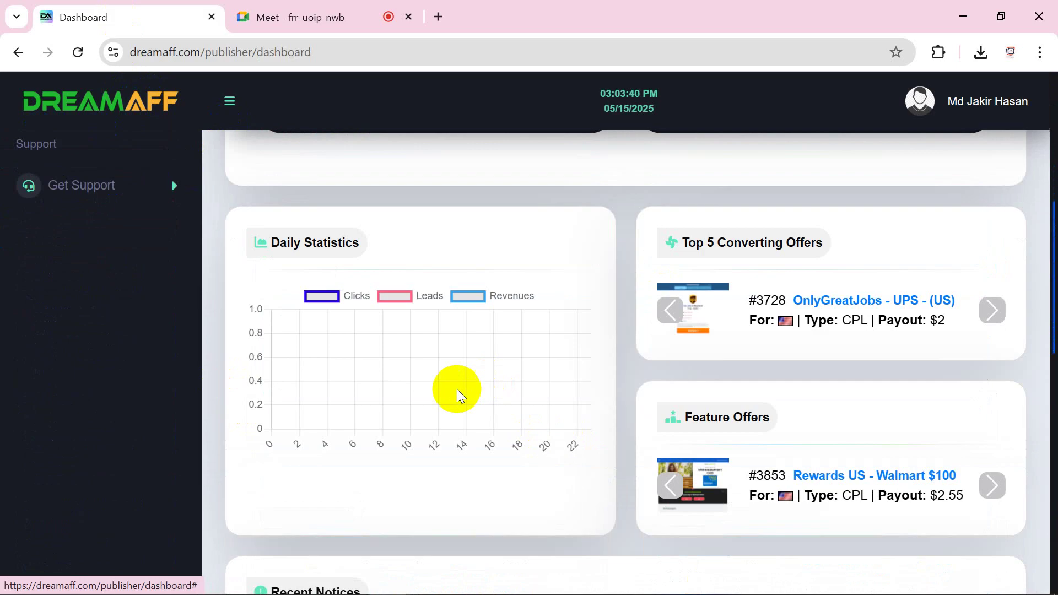
pyautogui.scroll(-8, 812, 368)
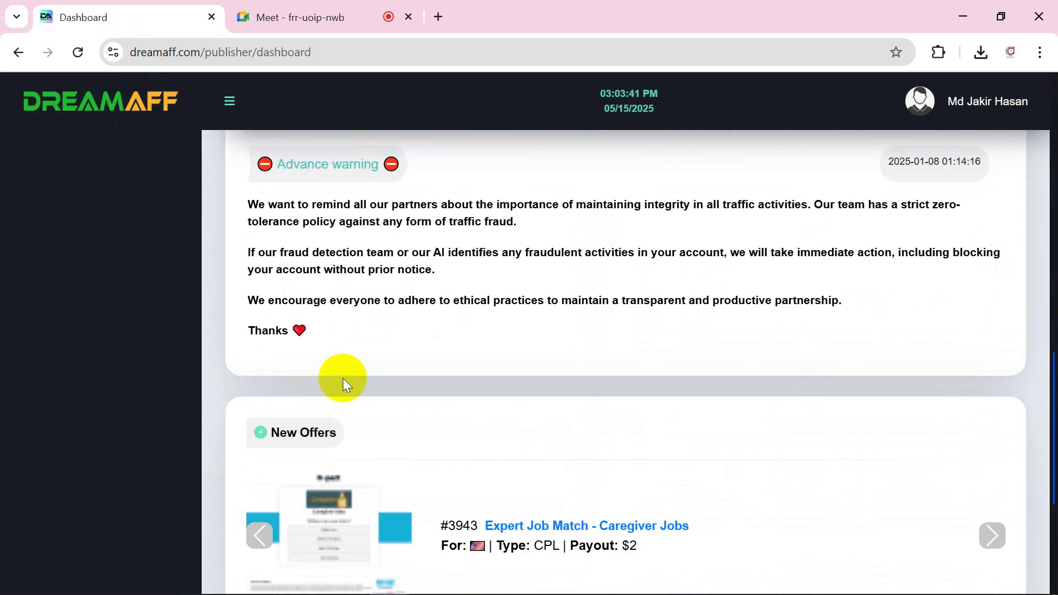
pyautogui.scroll(15, 793, 361)
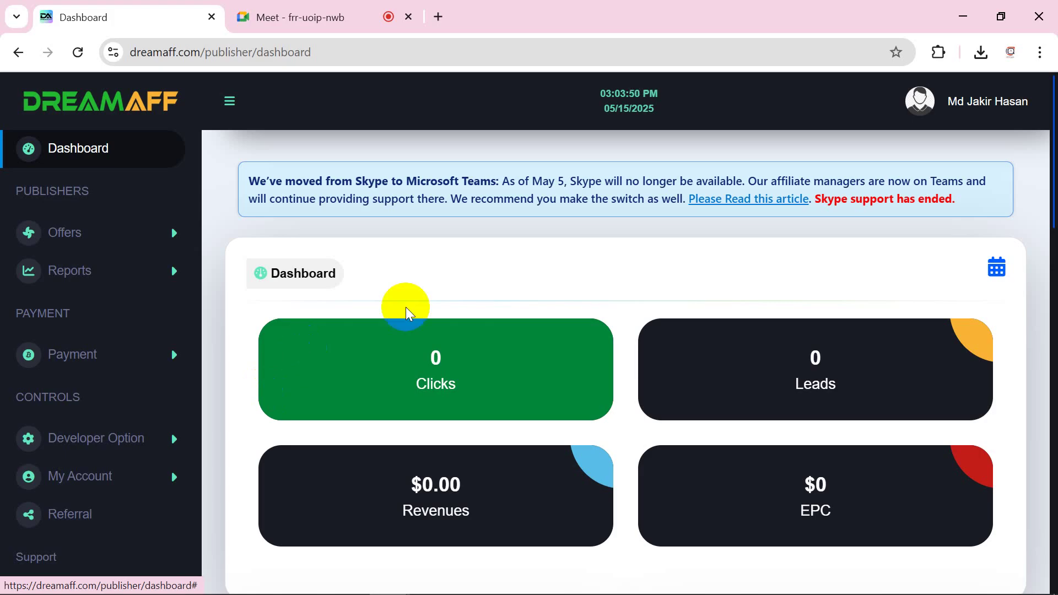
pyautogui.scroll(-5, 557, 342)
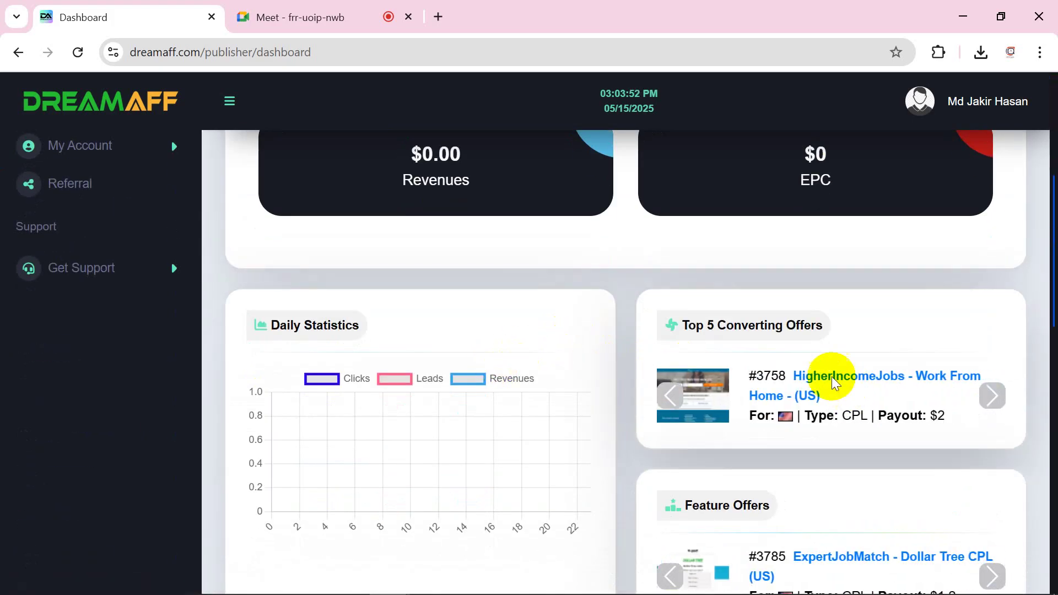
pyautogui.scroll(5, 667, 339)
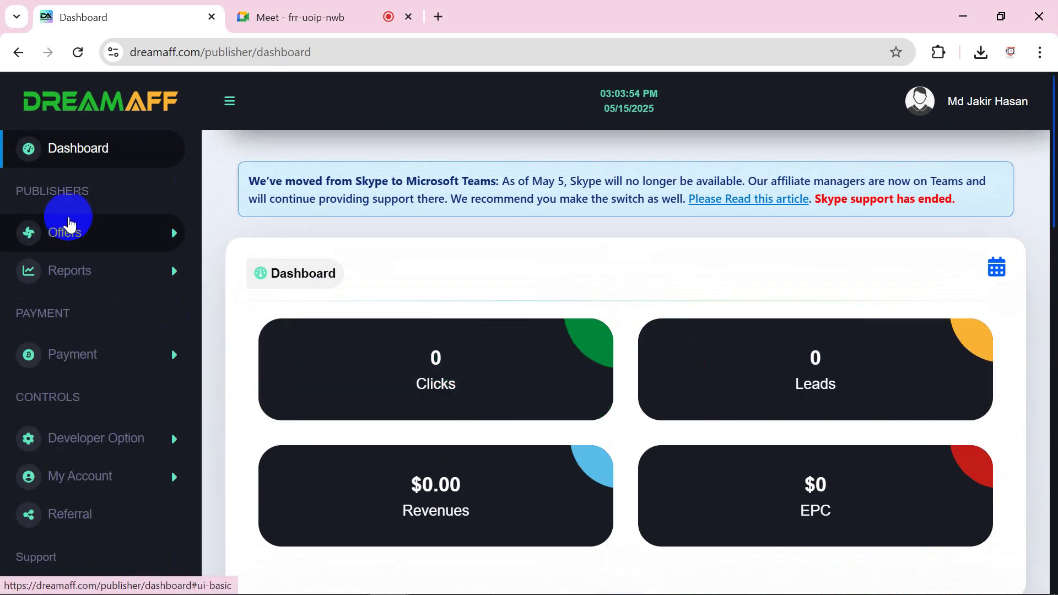
pyautogui.scroll(-7, 544, 349)
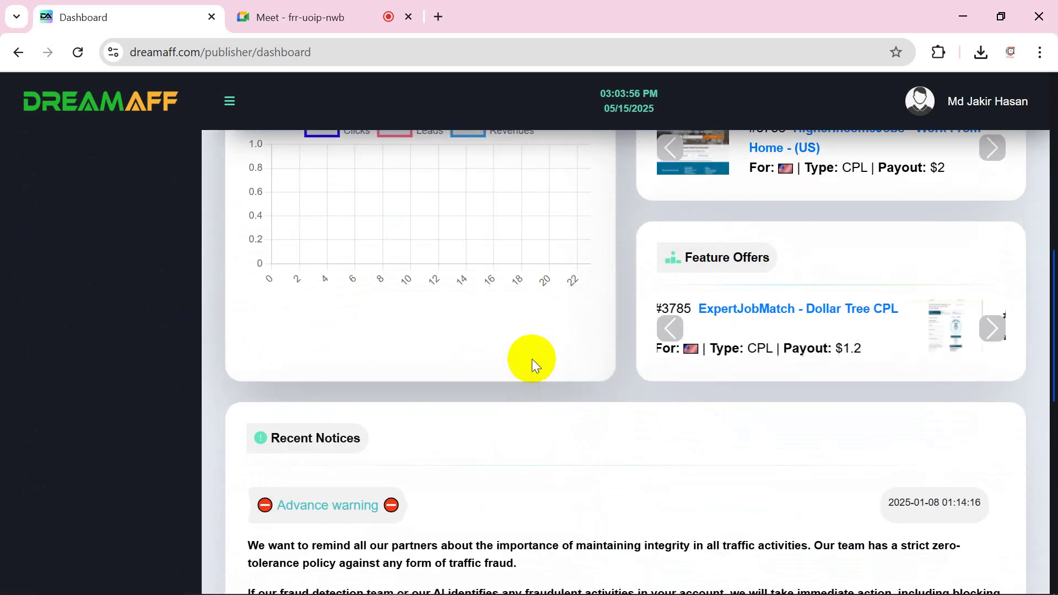
pyautogui.scroll(7, 645, 349)
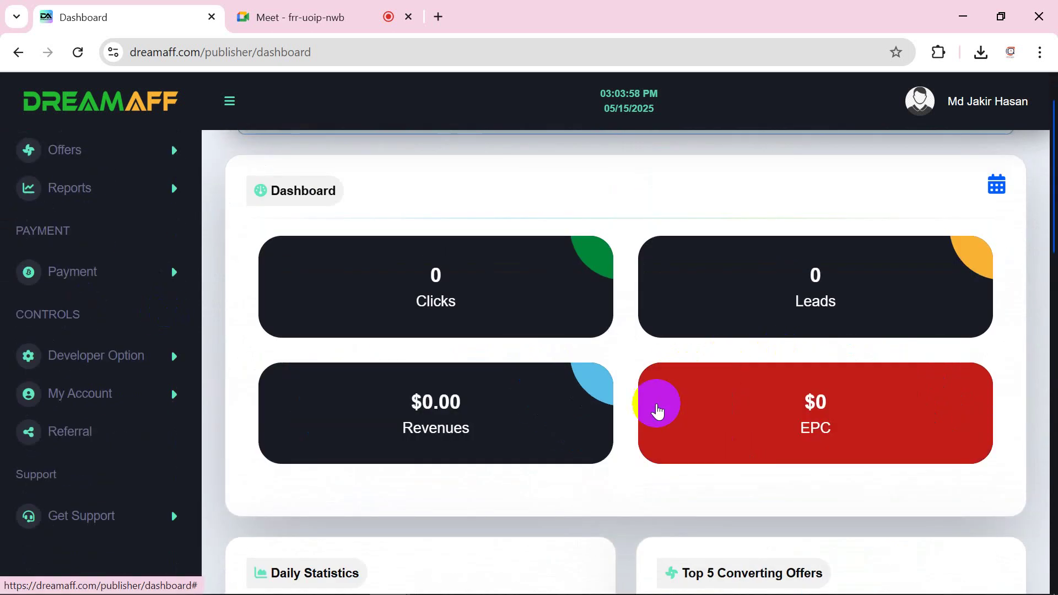
pyautogui.scroll(-4, 656, 406)
pyautogui.click(194, 280)
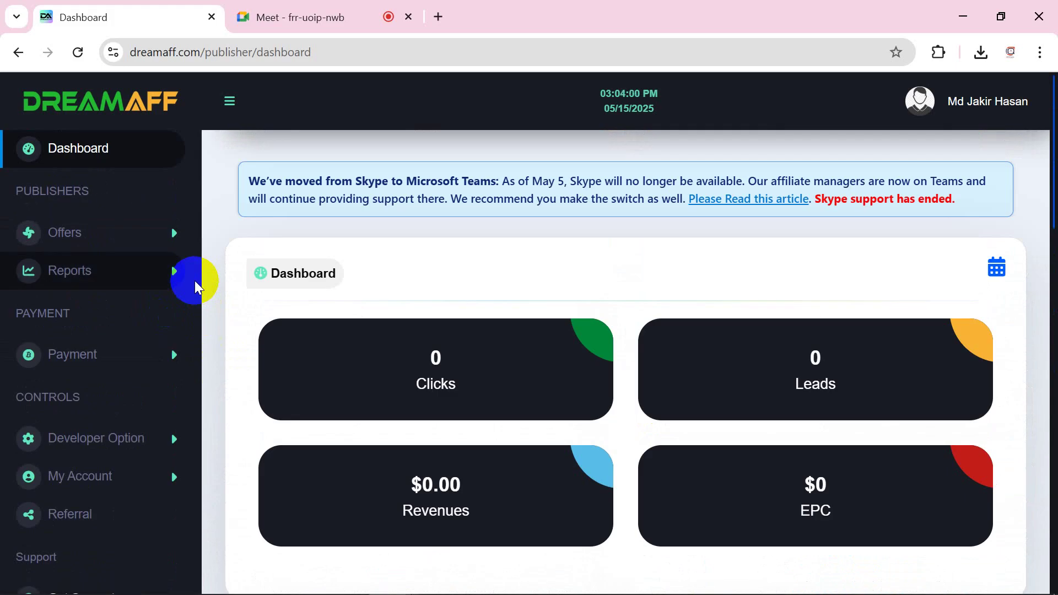
# Examine the Top 5 Converting Offers section on the Dashboard, browsing forward through several offers.
pyautogui.scroll(-7, 508, 331)
pyautogui.scroll(1, 663, 280)
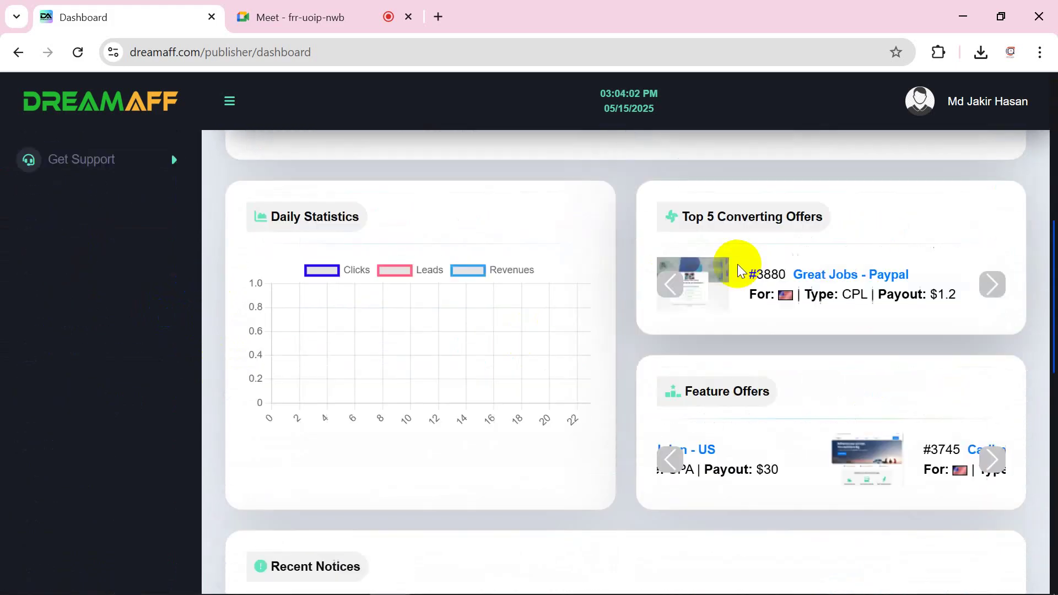
pyautogui.moveTo(684, 244); pyautogui.dragTo(831, 242)
pyautogui.click(811, 243)
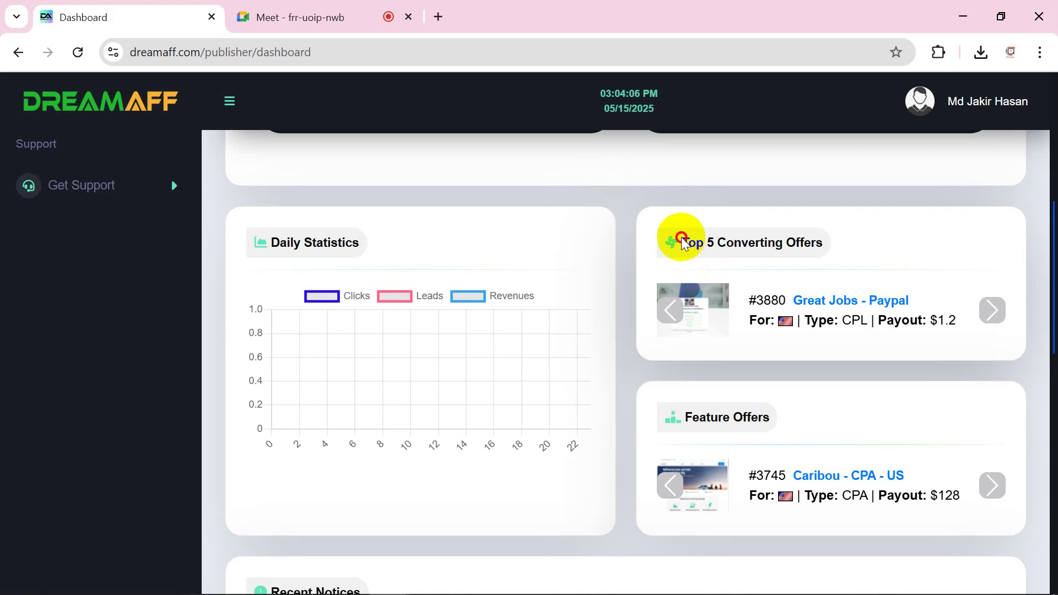
pyautogui.moveTo(682, 241); pyautogui.dragTo(824, 248)
pyautogui.click(816, 244)
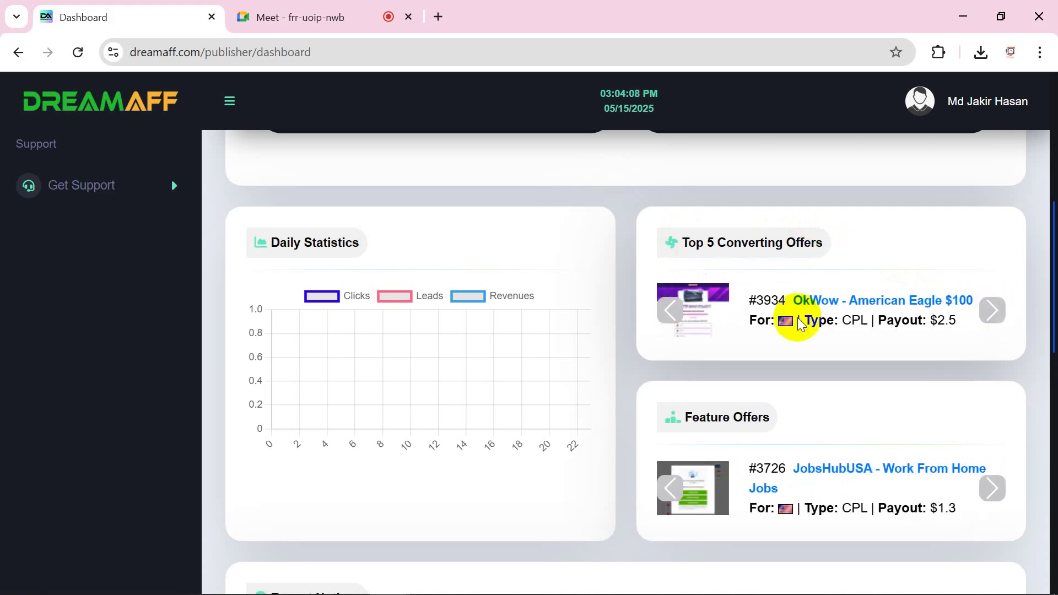
pyautogui.click(1000, 315)
pyautogui.click(999, 312)
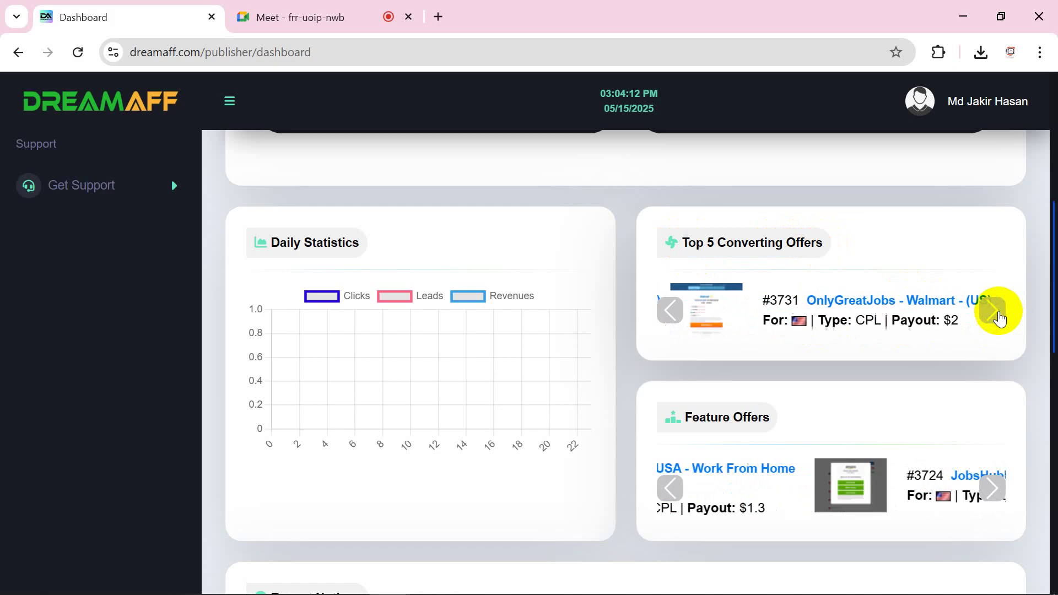
pyautogui.click(999, 312)
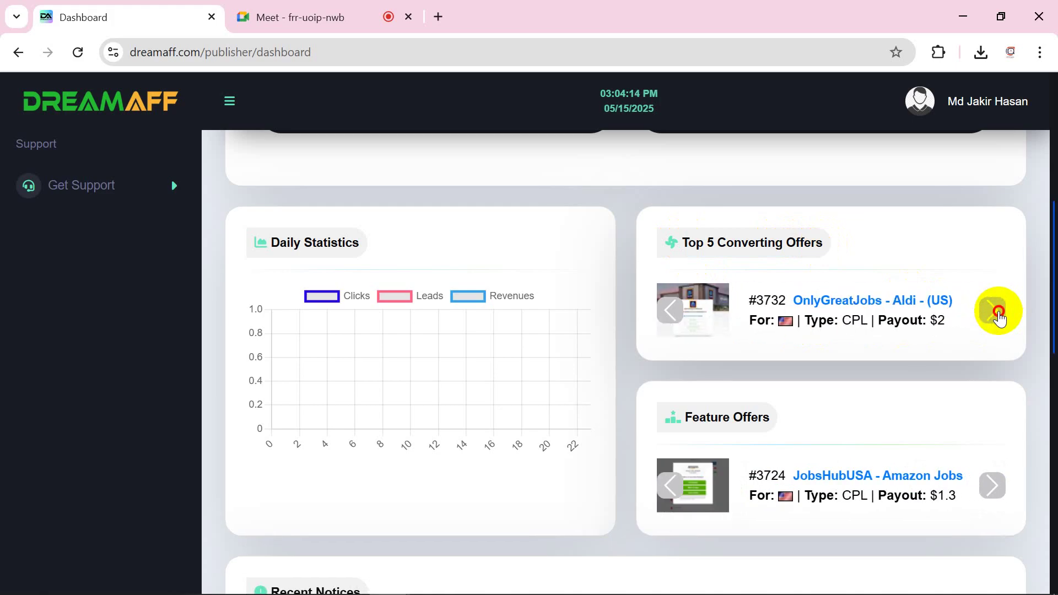
pyautogui.click(1000, 316)
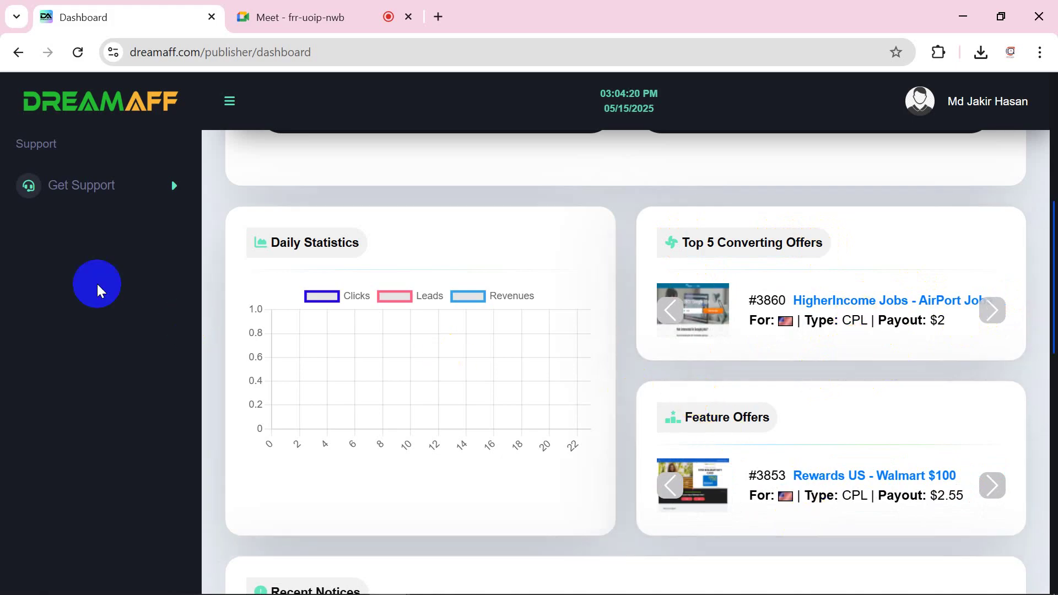
# Open the Public Offers page and look through the first page of its offer table.
pyautogui.scroll(10, 243, 349)
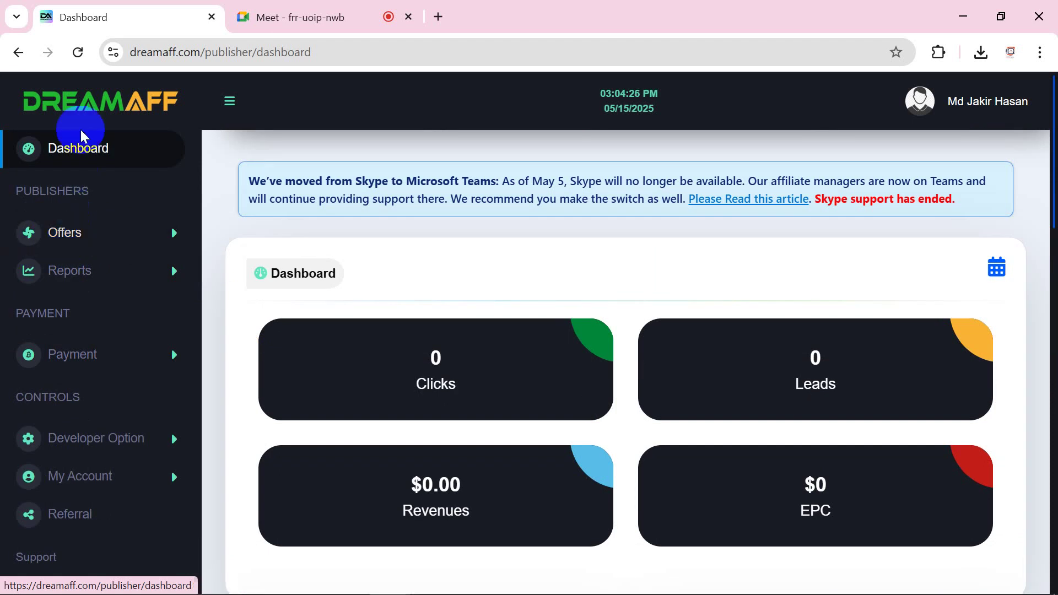
pyautogui.click(111, 241)
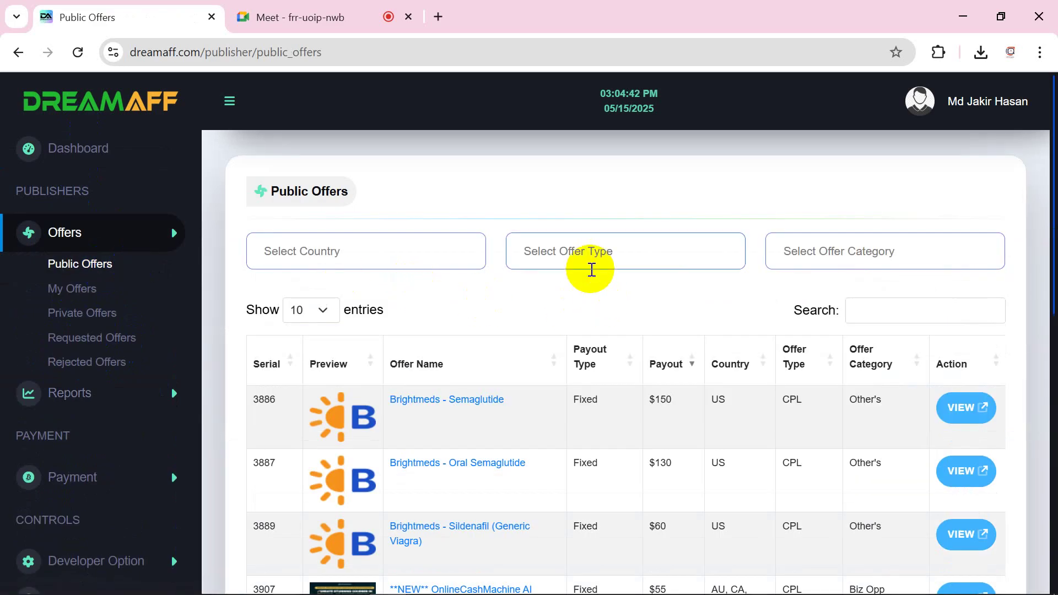
pyautogui.scroll(-5, 689, 349)
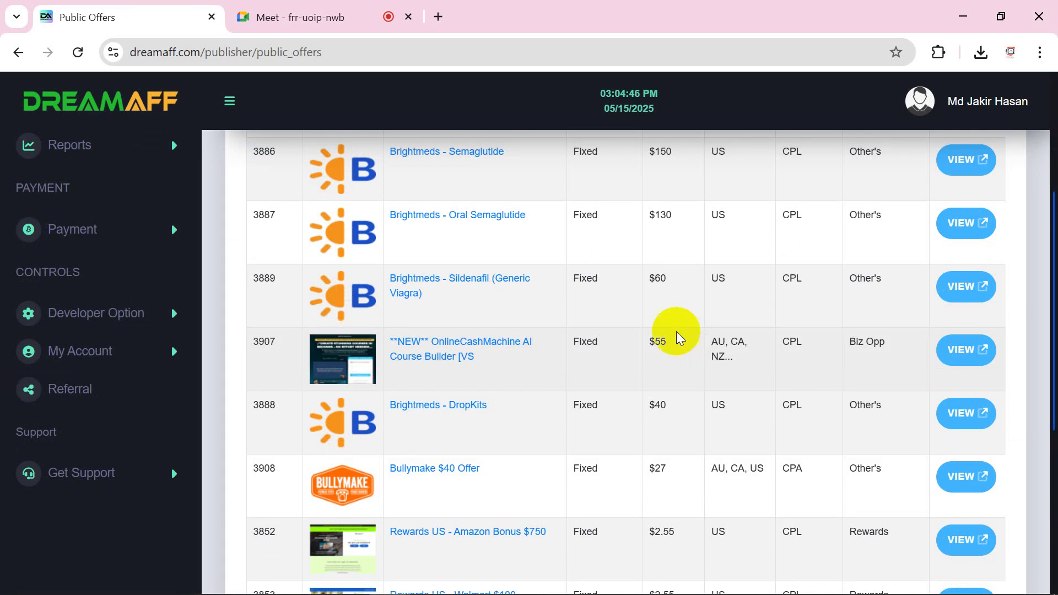
pyautogui.scroll(-6, 670, 311)
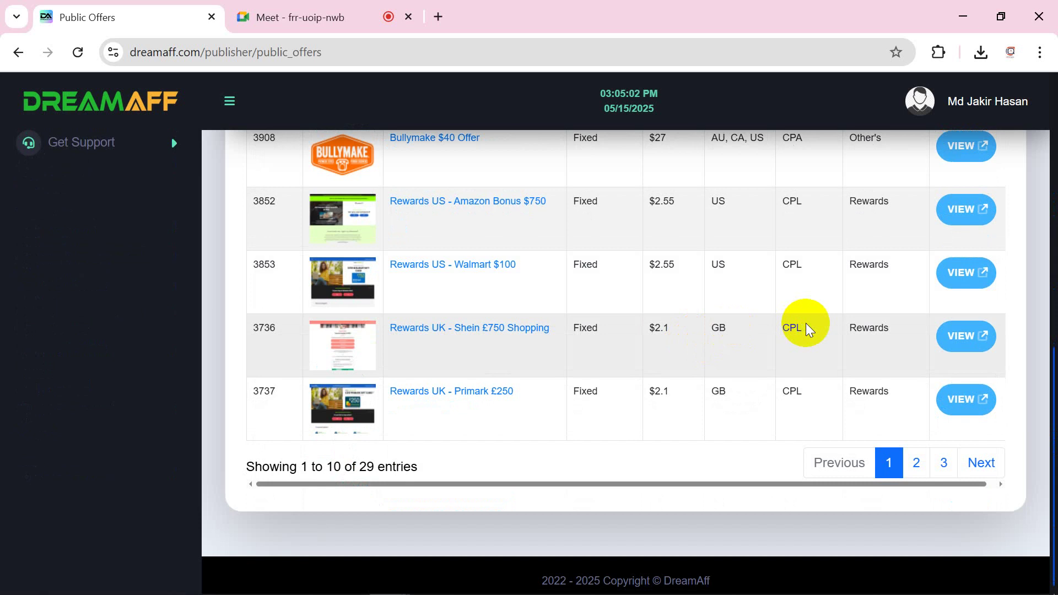
pyautogui.scroll(6, 747, 267)
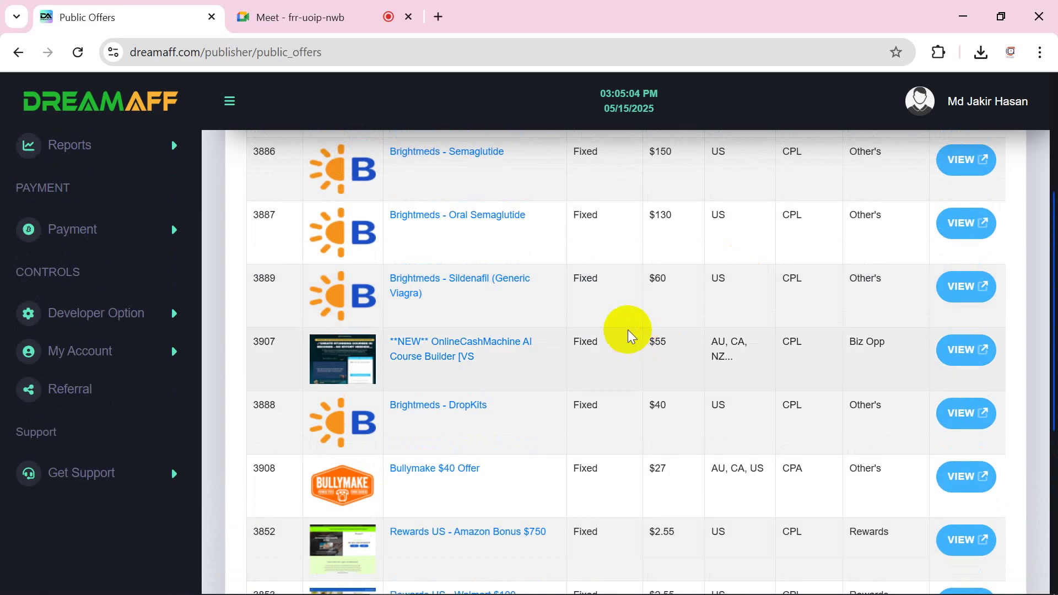
pyautogui.scroll(5, 637, 336)
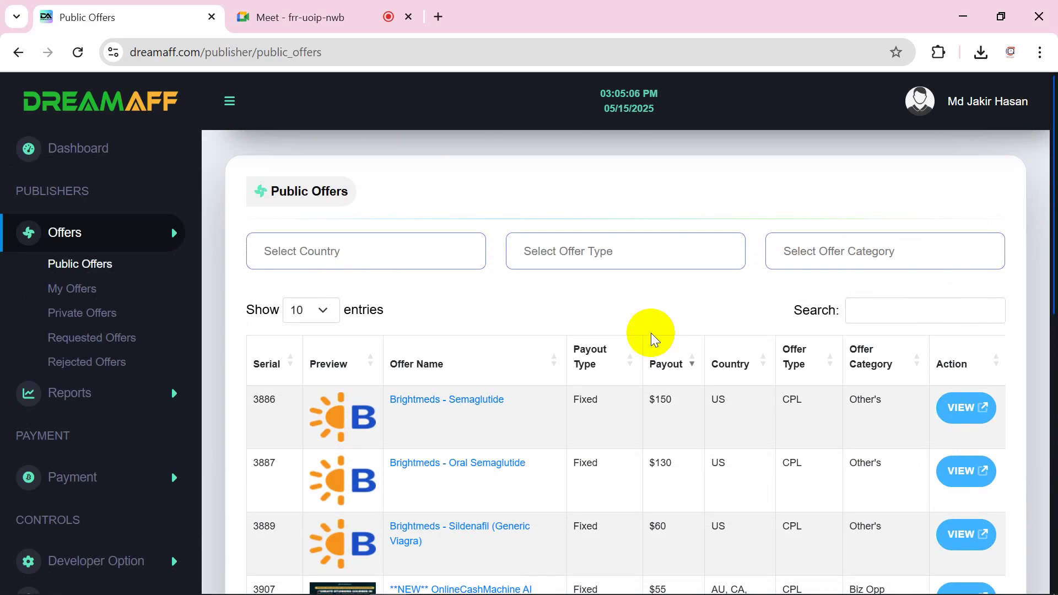
# Examine the payouts of the Brightmeds - Semaglutide and Brightmeds - Oral Semaglutide offers.
pyautogui.doubleClick(664, 399)
pyautogui.click(664, 398)
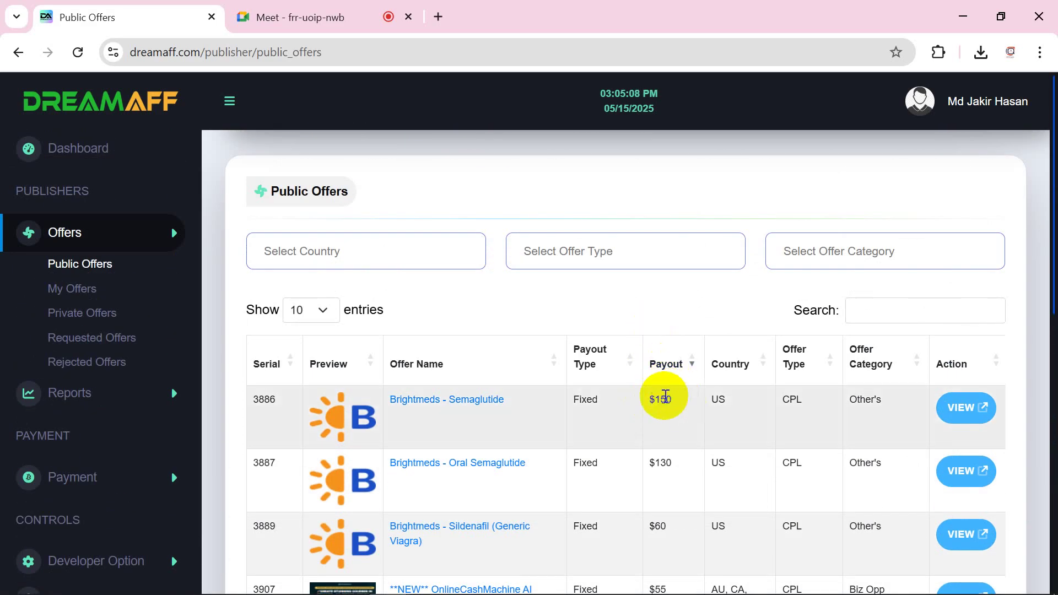
pyautogui.doubleClick(651, 462)
pyautogui.click(656, 462)
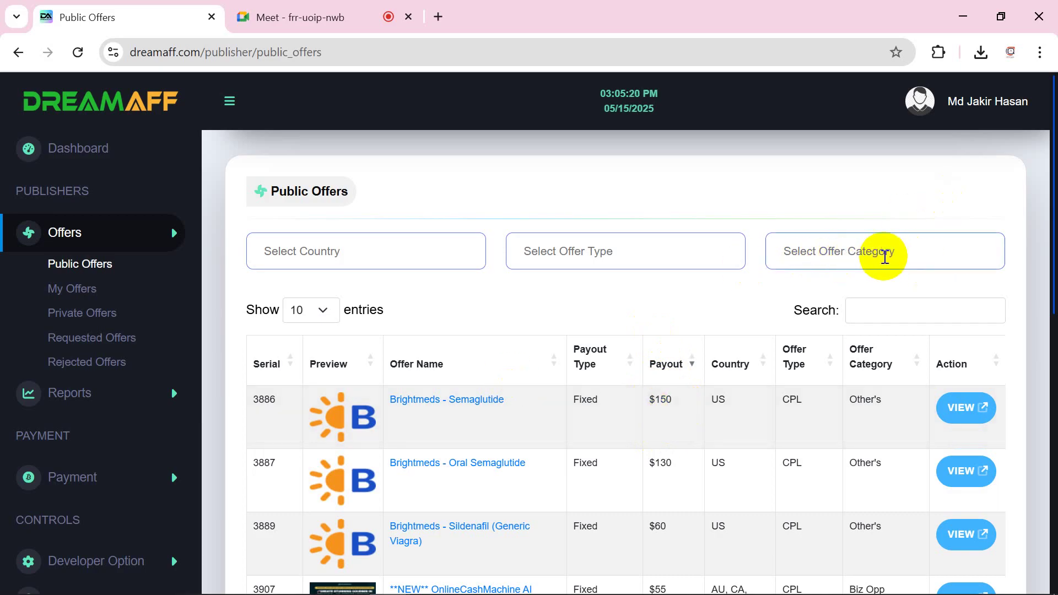
# Filter the public offers by the Career/Jobs category and look through the listed offers.
pyautogui.click(884, 257)
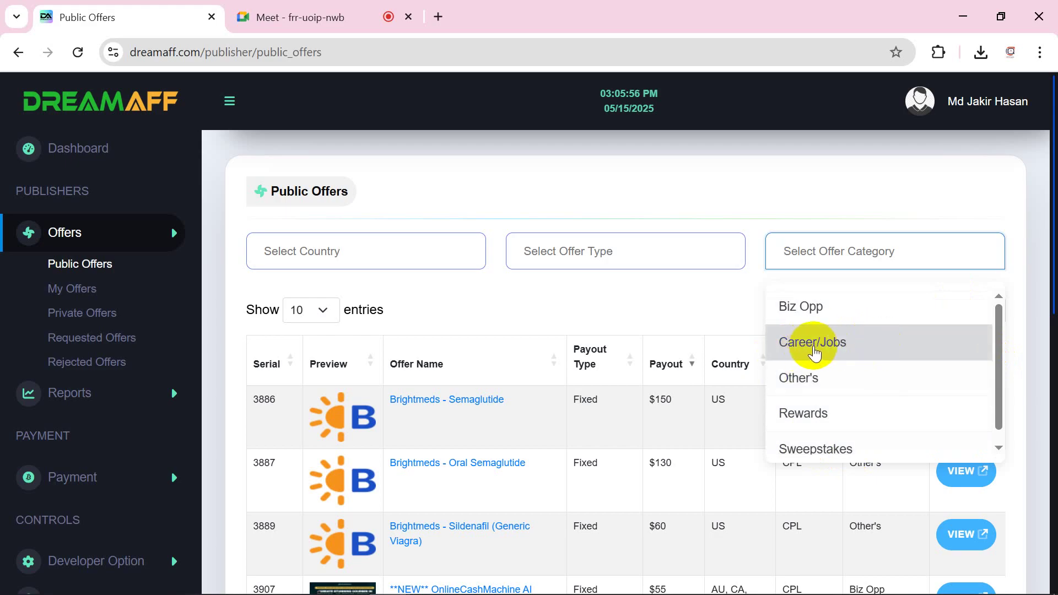
pyautogui.click(846, 349)
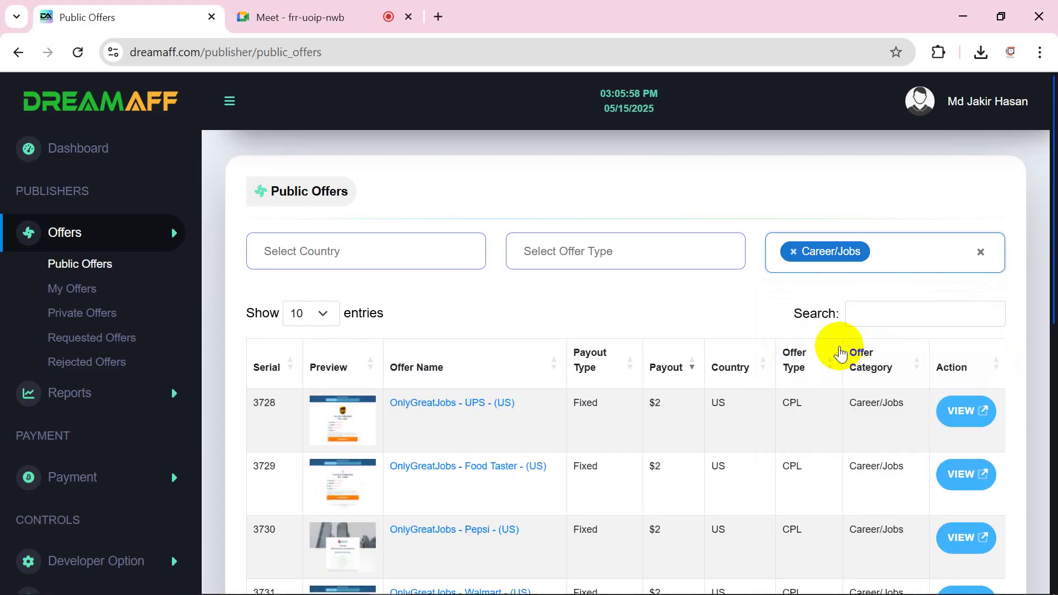
pyautogui.scroll(-6, 619, 453)
pyautogui.scroll(-4, 558, 438)
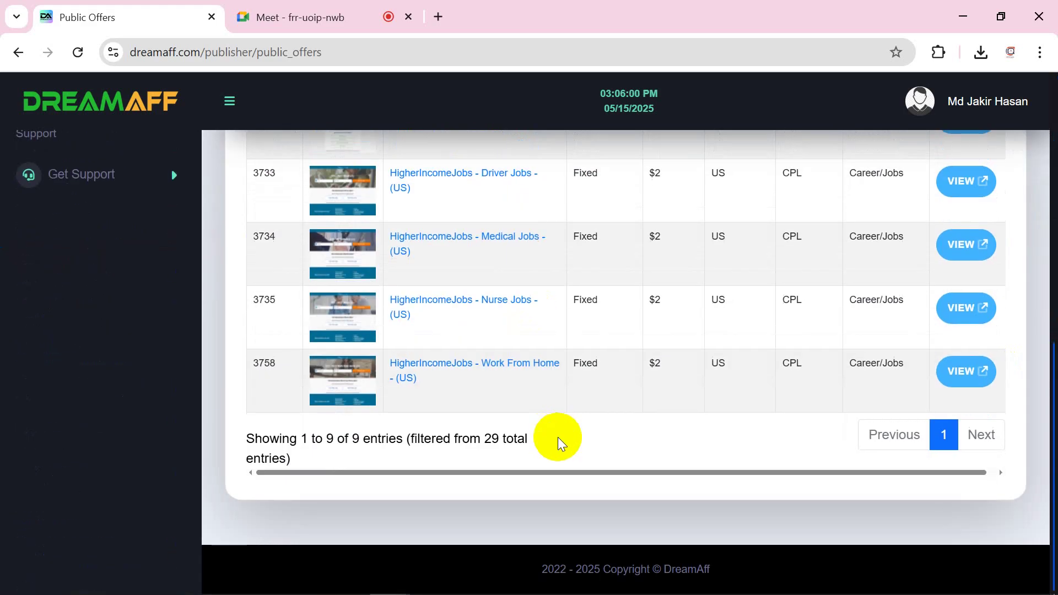
pyautogui.scroll(8, 605, 345)
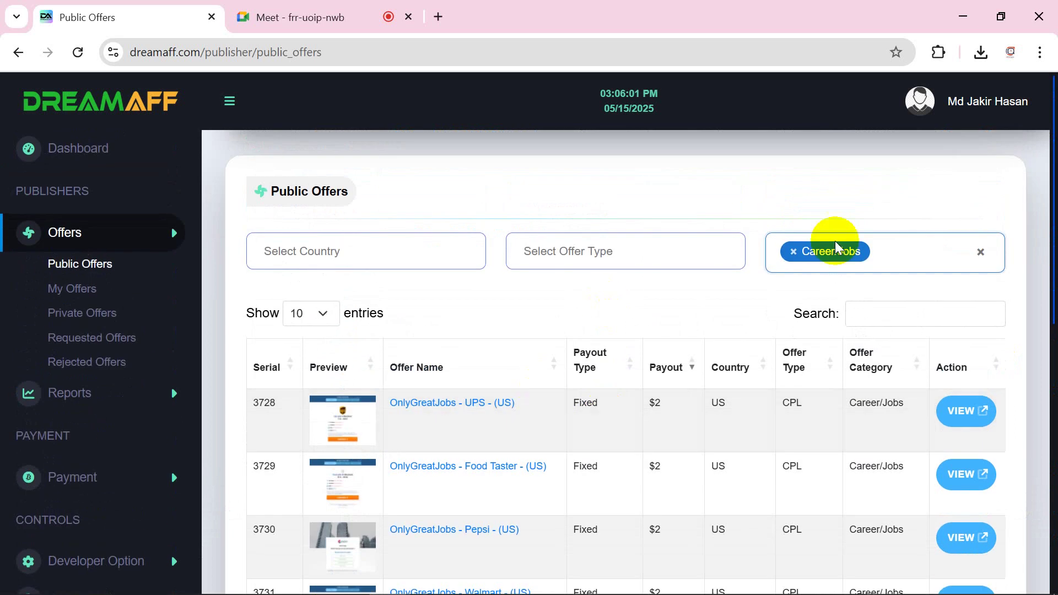
# Replace the Career/Jobs category filter with Rewards and look through the listed offers.
pyautogui.click(794, 251)
pyautogui.click(845, 414)
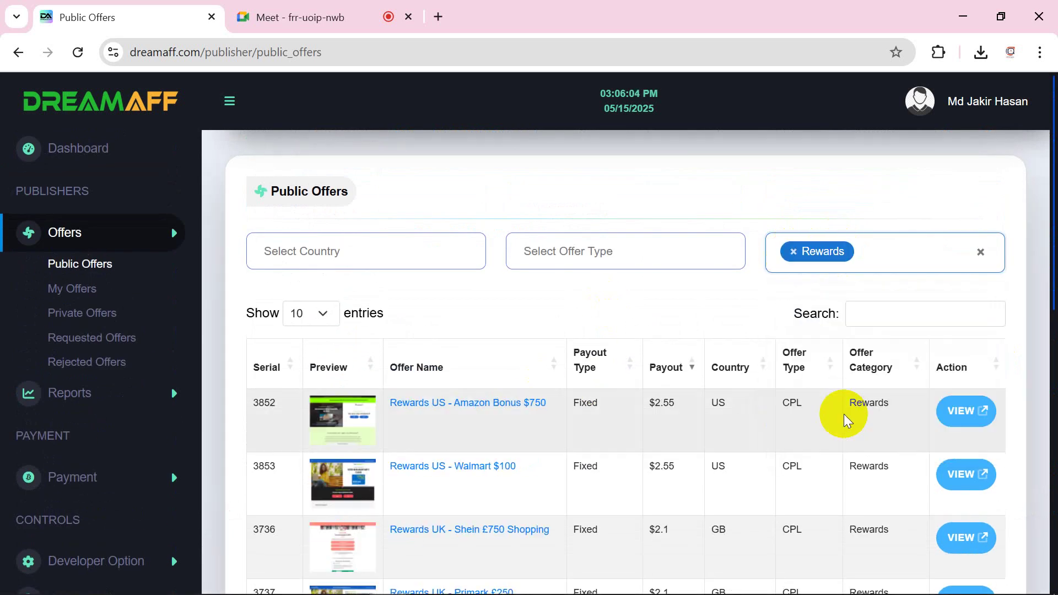
pyautogui.scroll(-6, 456, 449)
pyautogui.scroll(-5, 529, 308)
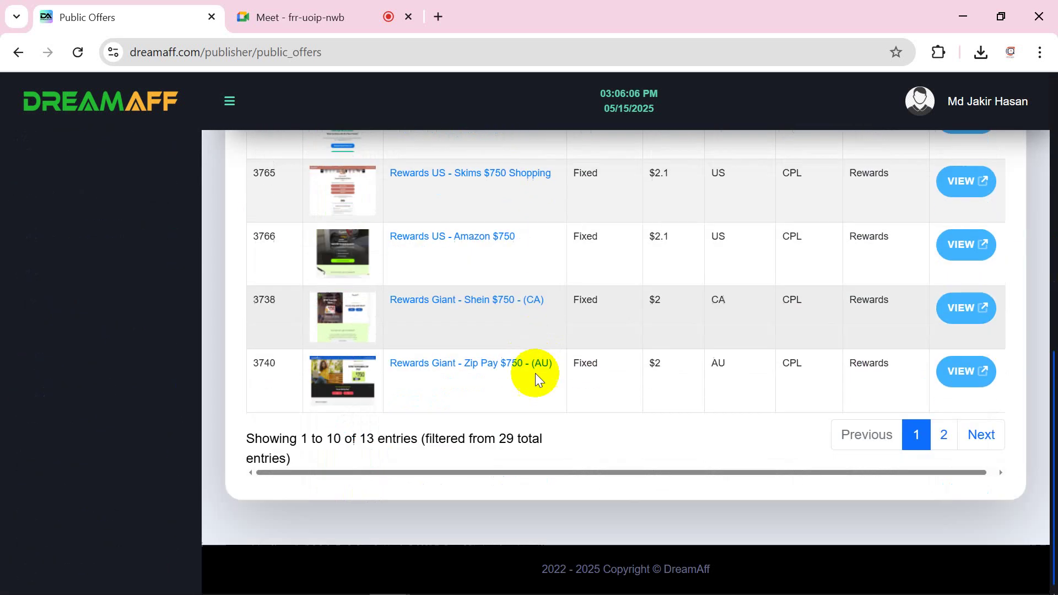
pyautogui.scroll(10, 527, 366)
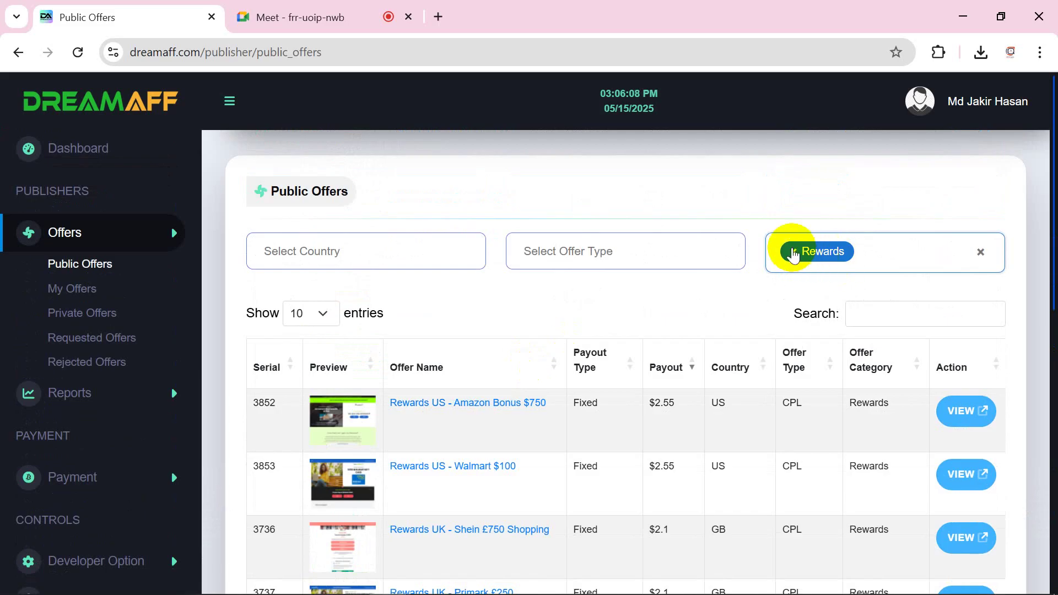
# Replace the Rewards category filter with Sweepstakes and view the matching offers.
pyautogui.click(794, 252)
pyautogui.click(830, 459)
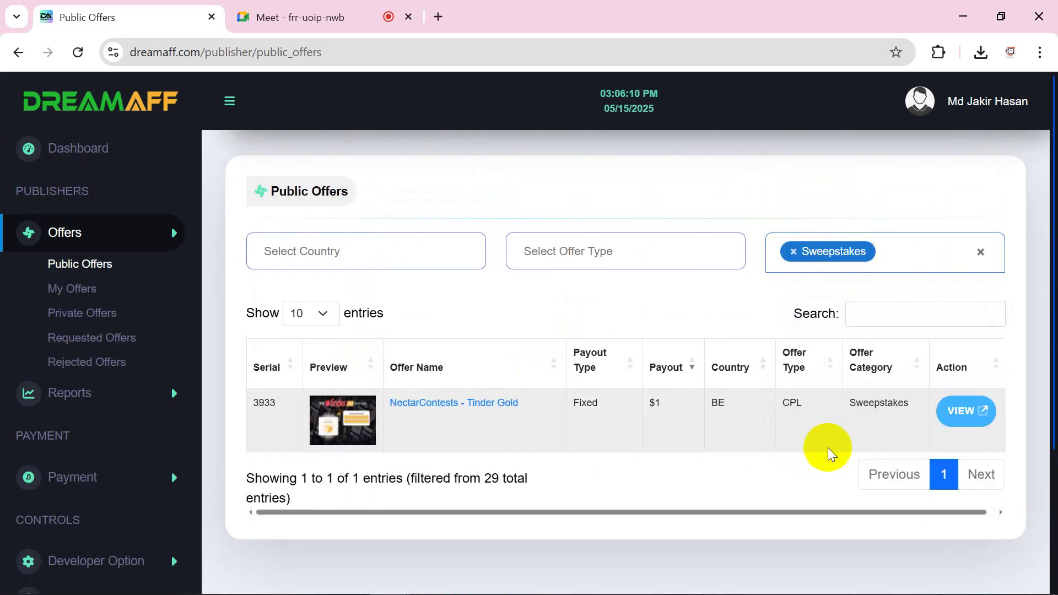
pyautogui.scroll(-4, 548, 385)
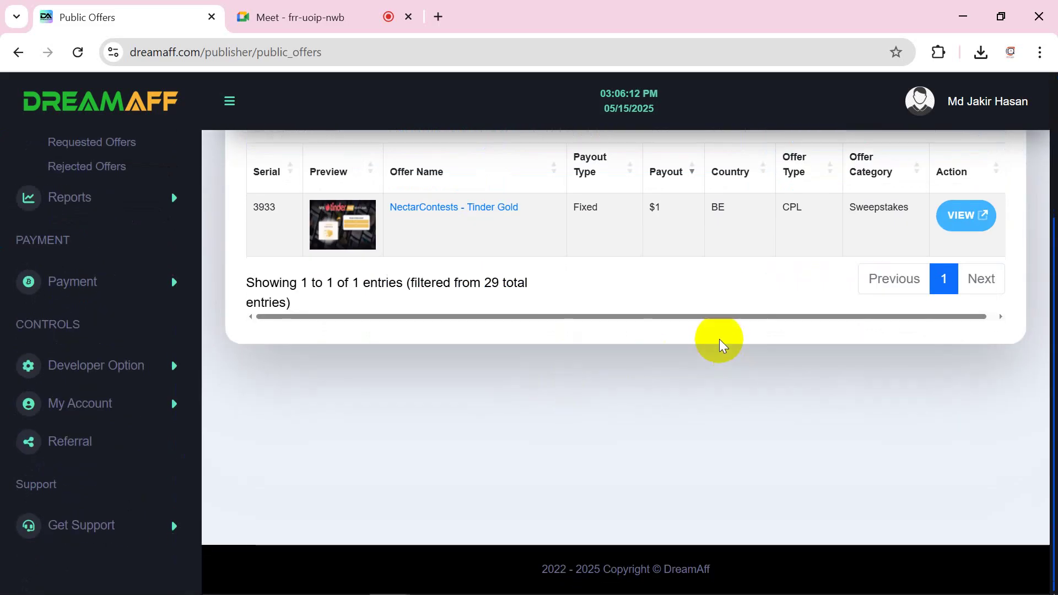
pyautogui.scroll(1, 721, 345)
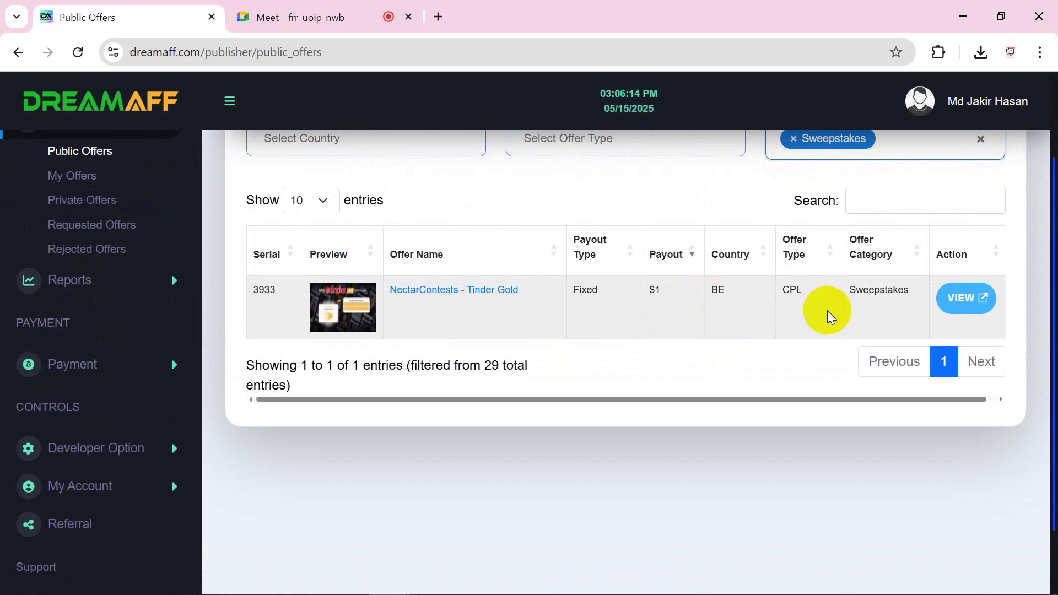
# Replace the Sweepstakes category filter on the public offers with Rewards.
pyautogui.click(794, 139)
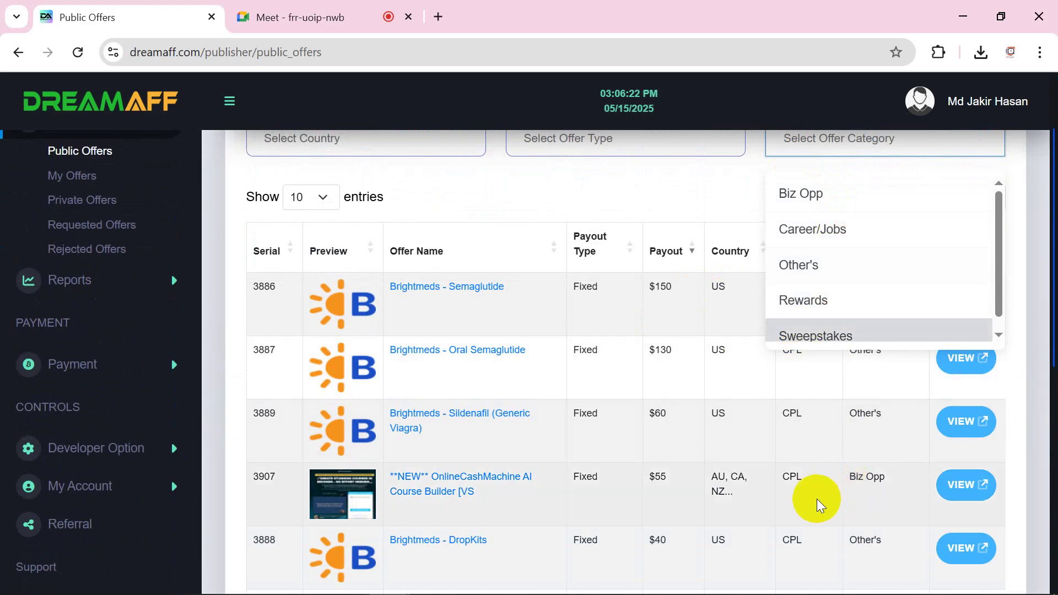
pyautogui.moveTo(809, 480); pyautogui.dragTo(779, 477)
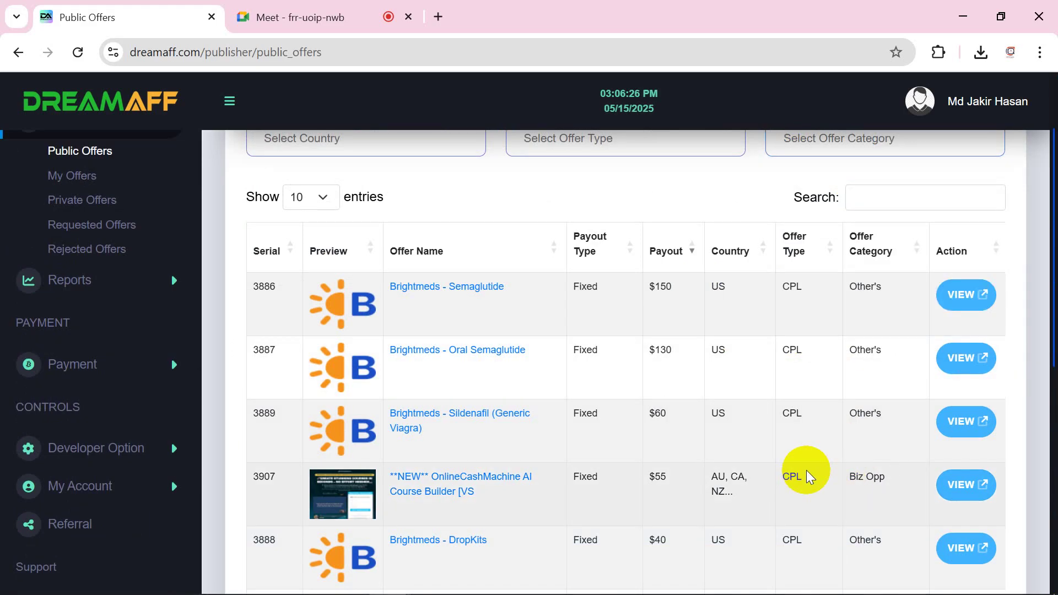
pyautogui.click(892, 189)
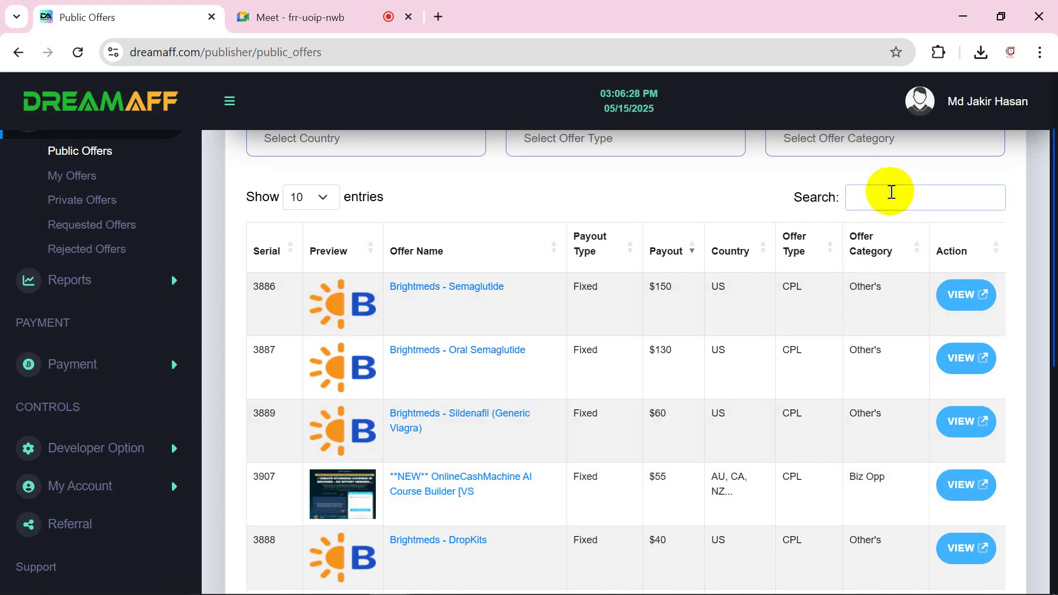
pyautogui.scroll(2, 849, 209)
pyautogui.click(834, 225)
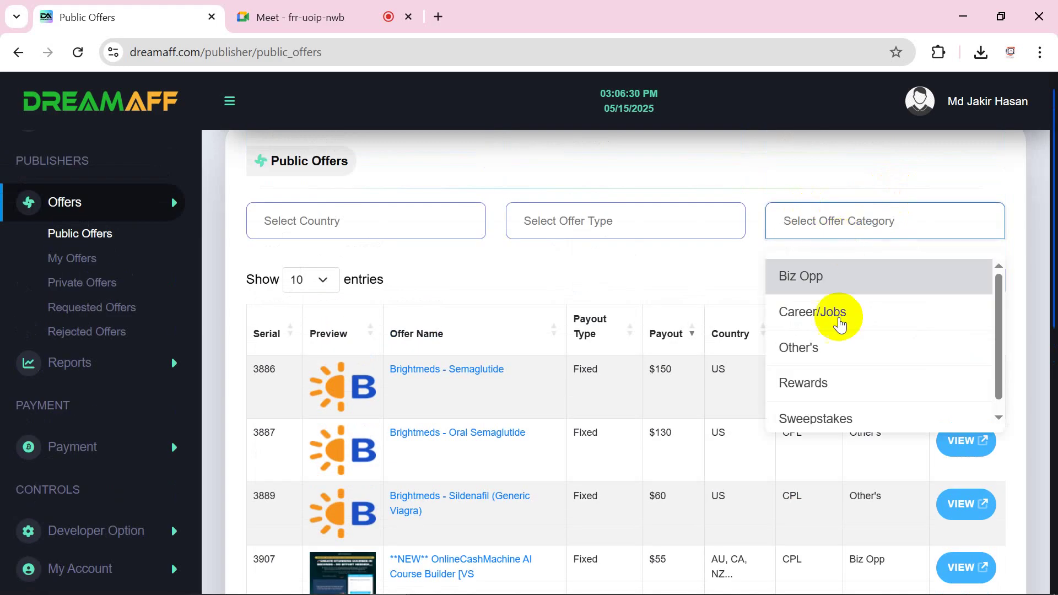
pyautogui.click(808, 387)
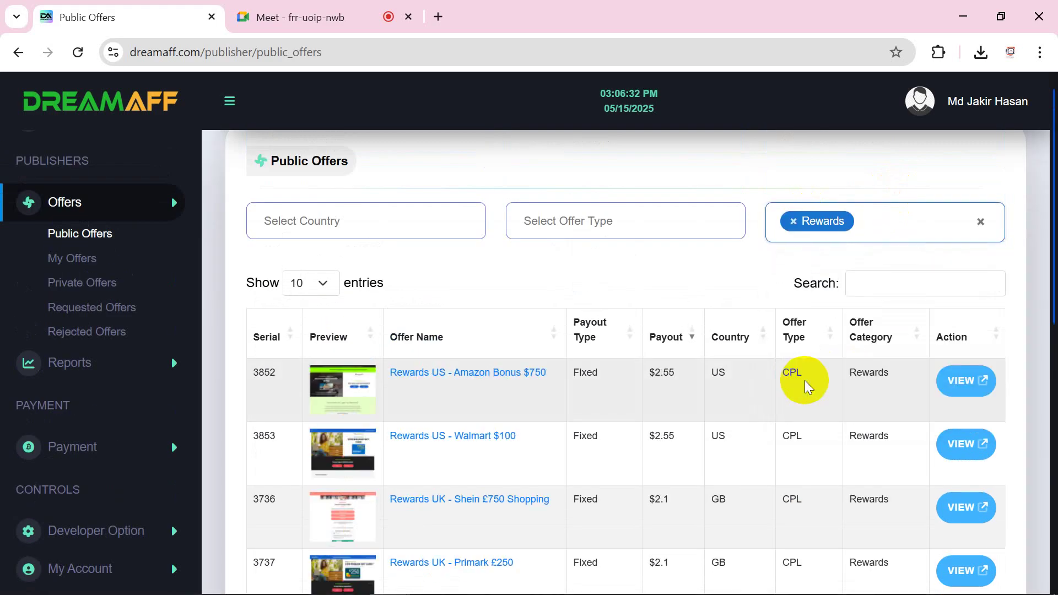
# Examine the offer type and offer category of the Rewards US - Amazon Bonus $750 offer.
pyautogui.scroll(-3, 805, 380)
pyautogui.doubleClick(853, 211)
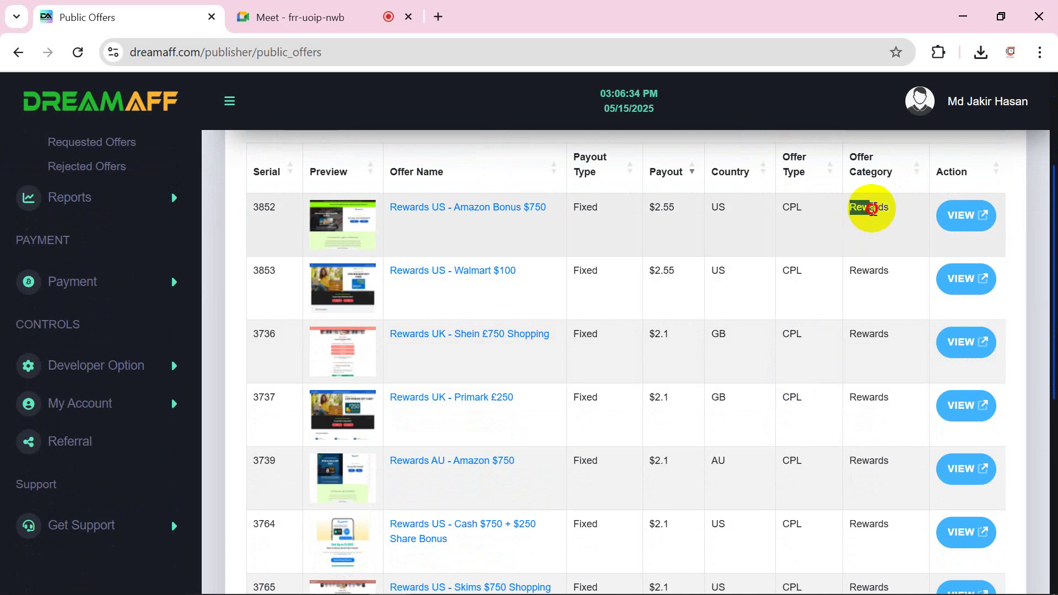
pyautogui.click(775, 213)
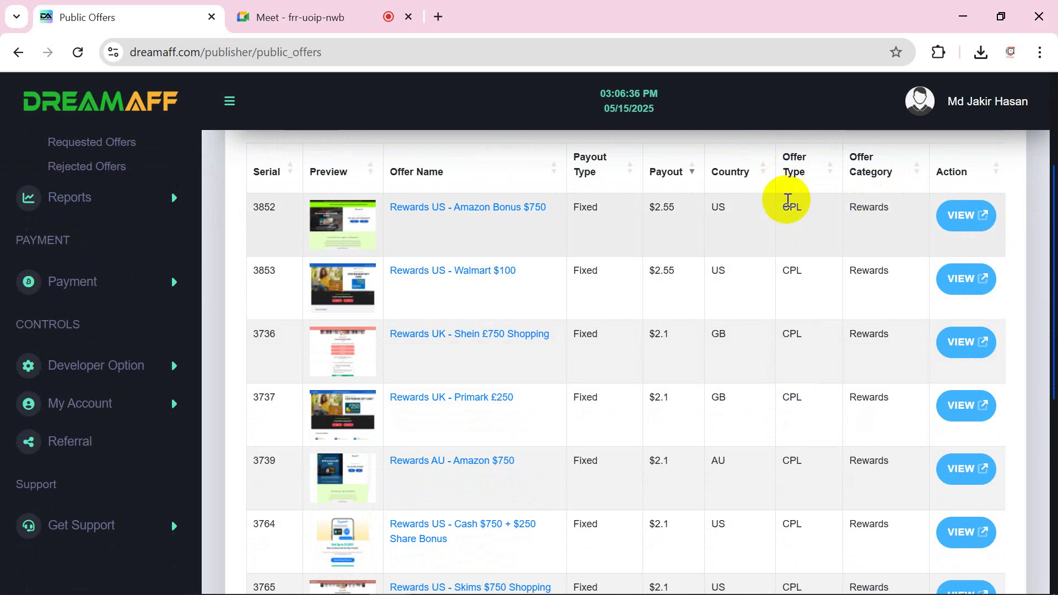
pyautogui.click(791, 207)
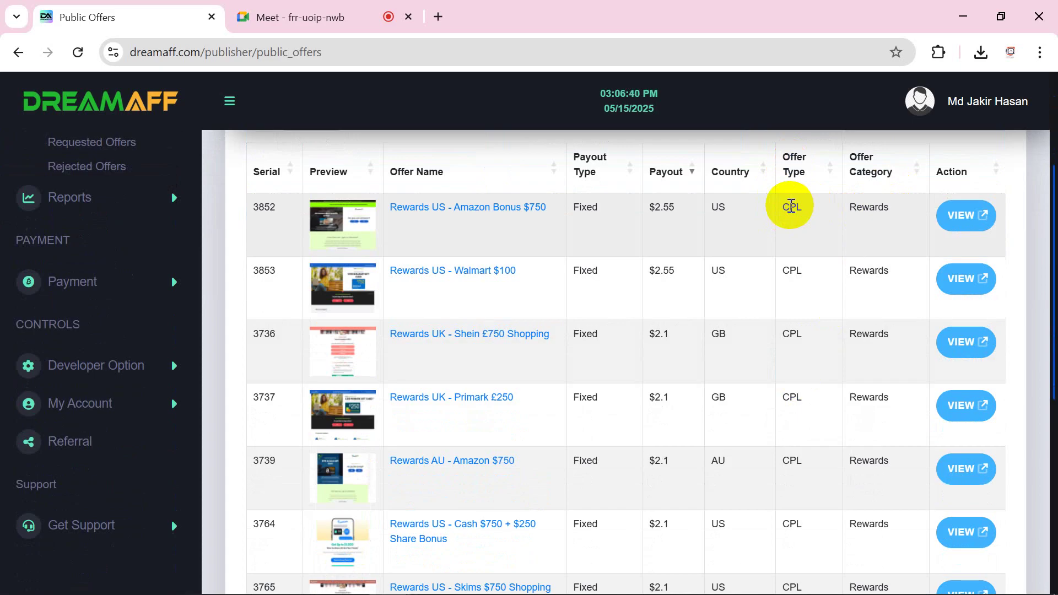
pyautogui.scroll(1, 798, 295)
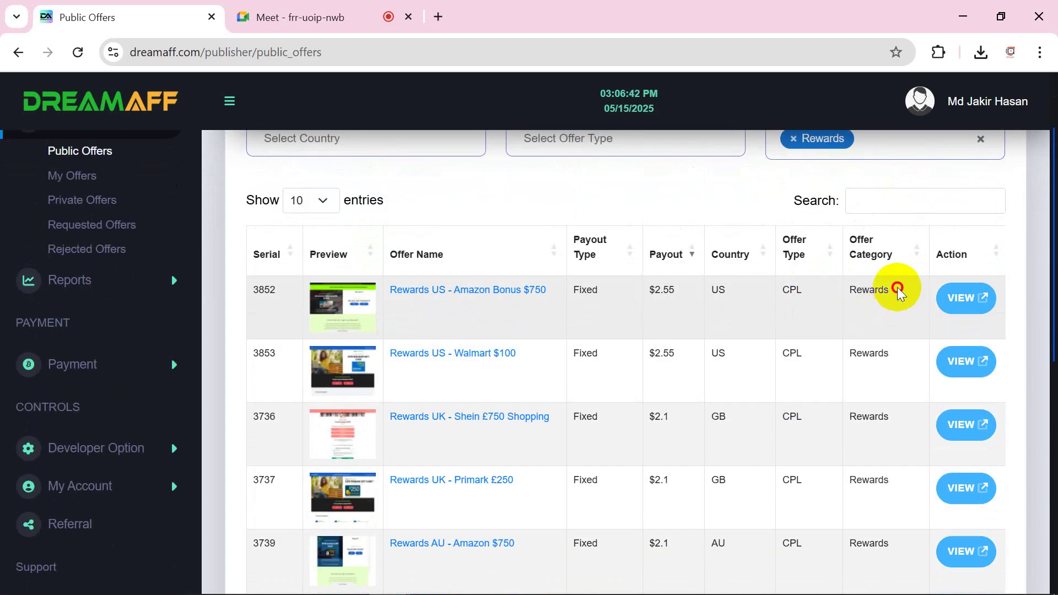
pyautogui.moveTo(898, 290); pyautogui.dragTo(856, 290)
pyautogui.click(858, 290)
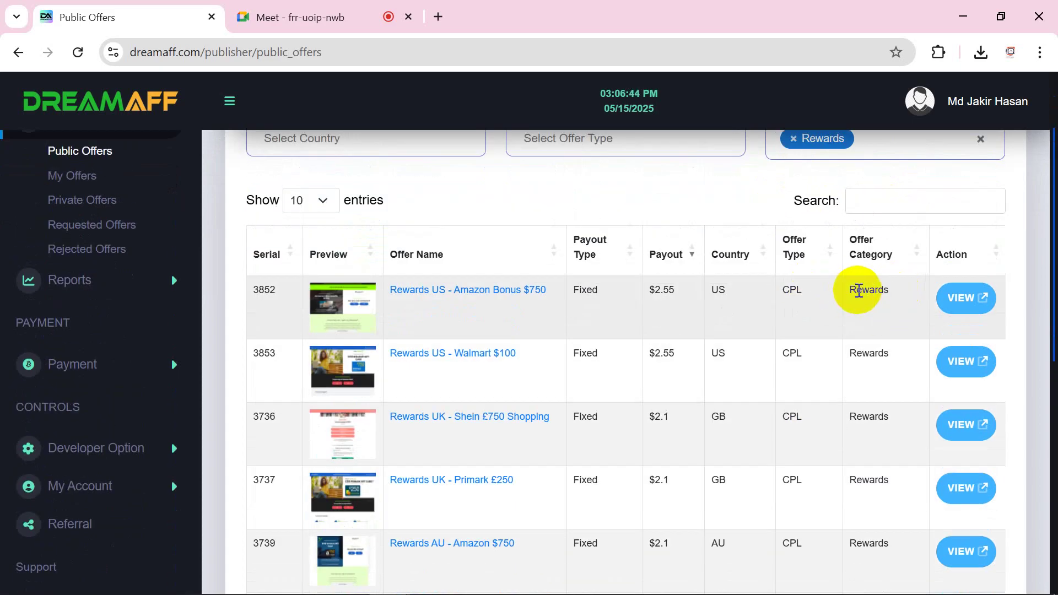
pyautogui.doubleClick(859, 291)
pyautogui.click(860, 291)
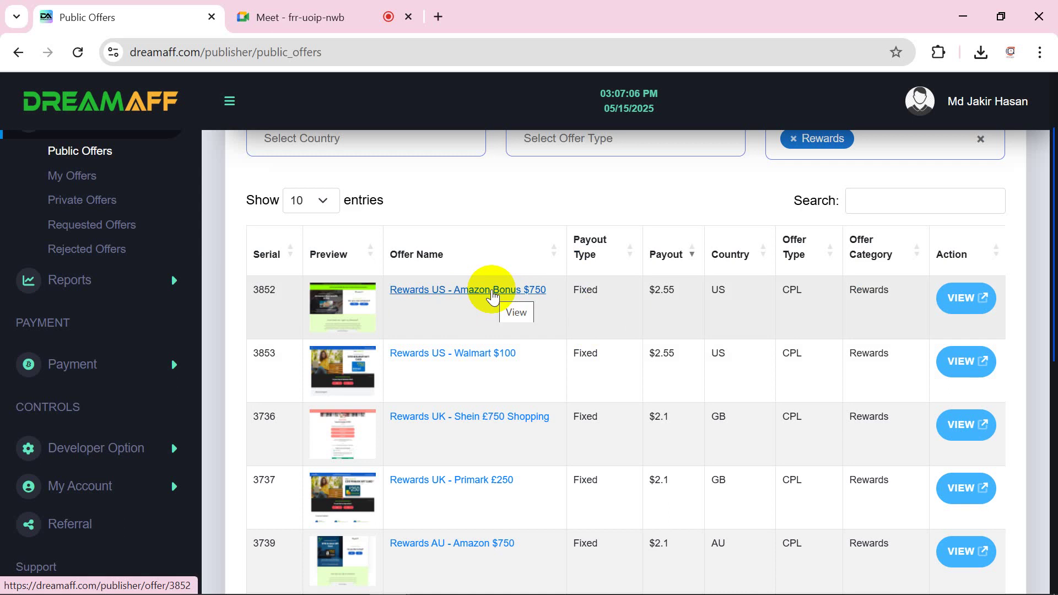
# Open the Rewards US - Amazon Bonus $750 offer in a new browser tab and view its Offer Details section.
pyautogui.rightClick(952, 309)
pyautogui.click(832, 323)
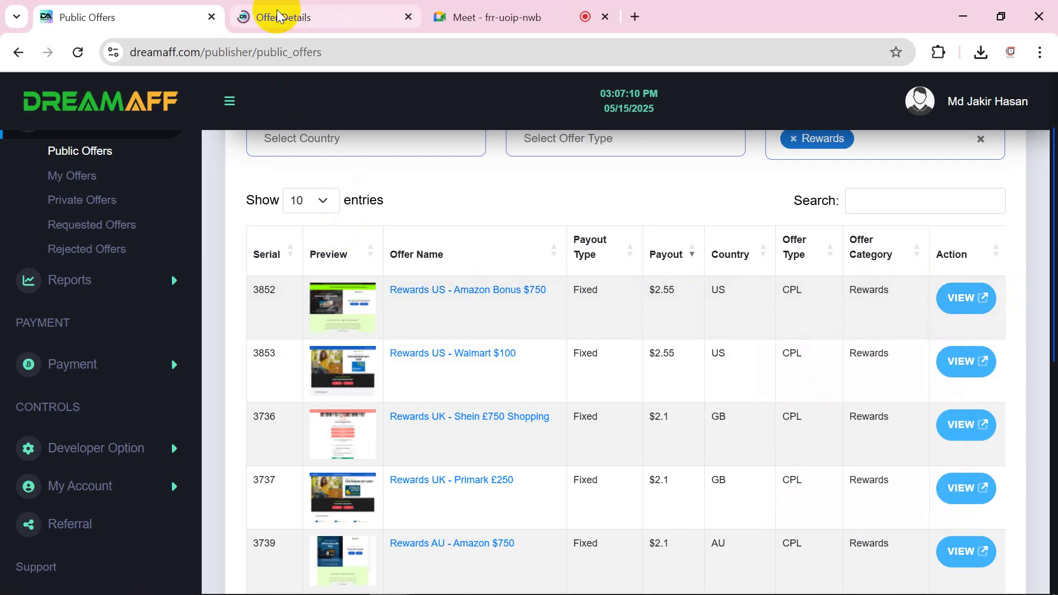
pyautogui.click(278, 16)
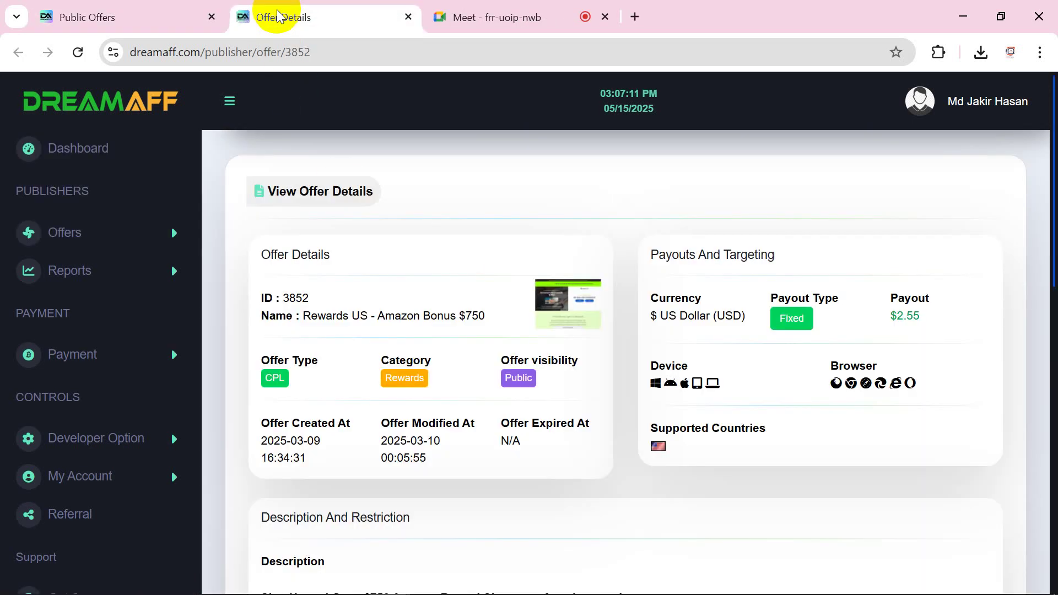
pyautogui.moveTo(263, 255); pyautogui.dragTo(359, 256)
pyautogui.click(359, 257)
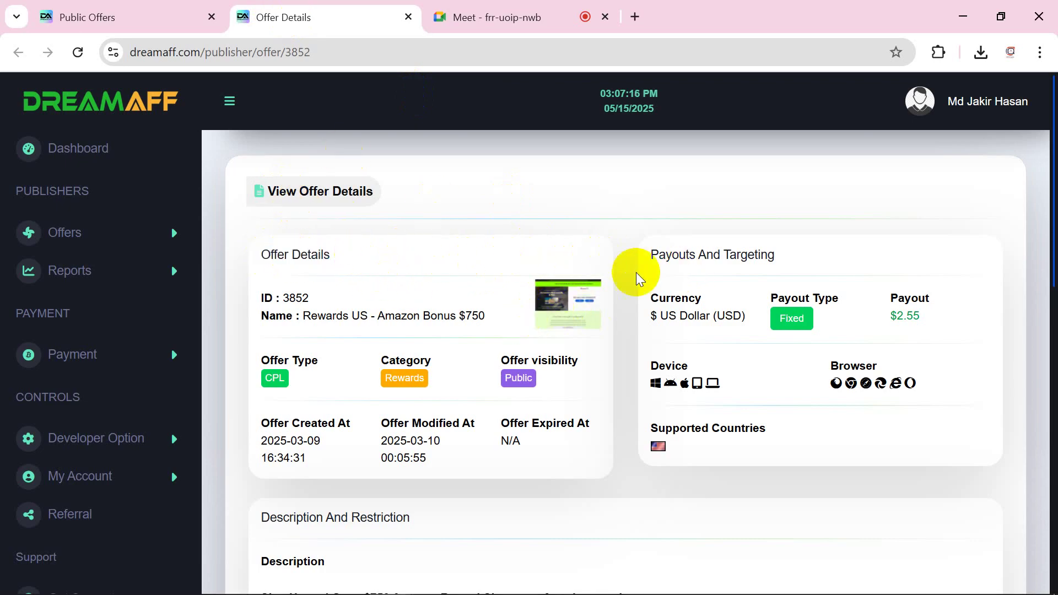
# Find the tracking link in the Offer Link section of the Amazon Bonus offer's page and examine it.
pyautogui.scroll(-6, 623, 293)
pyautogui.scroll(-8, 614, 307)
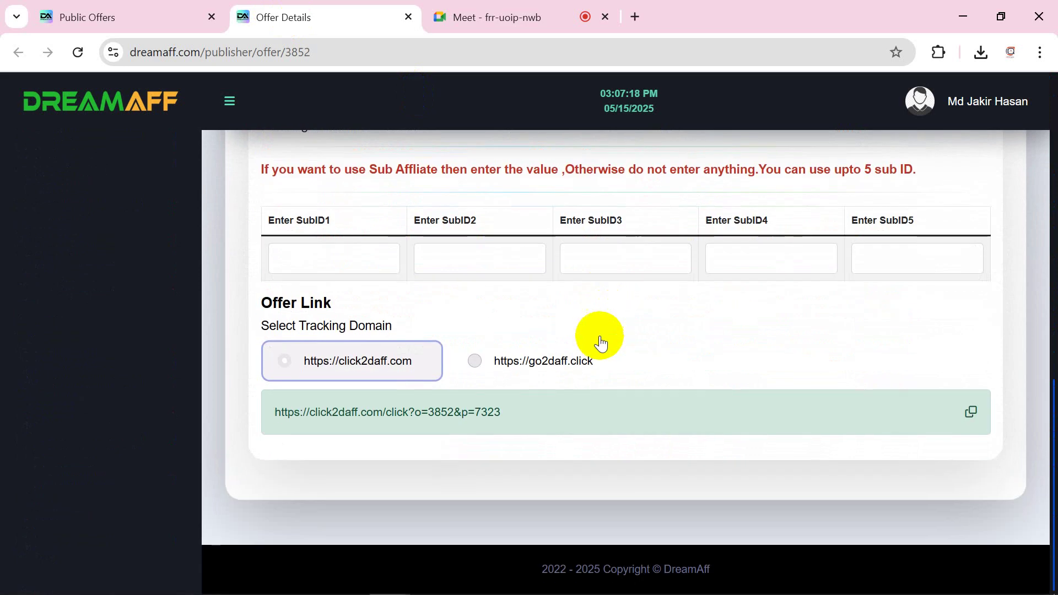
pyautogui.moveTo(533, 413); pyautogui.dragTo(286, 418)
pyautogui.tripleClick(318, 413)
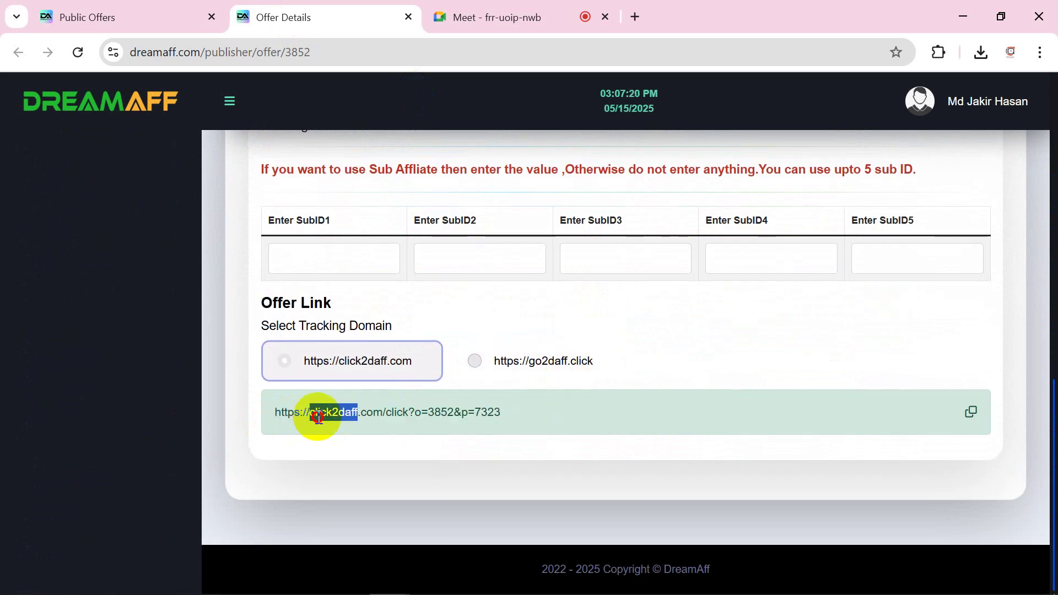
pyautogui.click(430, 415)
# Return to the public offers list and examine the payout type and payout of the Rewards US - Amazon Bonus $750 offer.
pyautogui.click(135, 13)
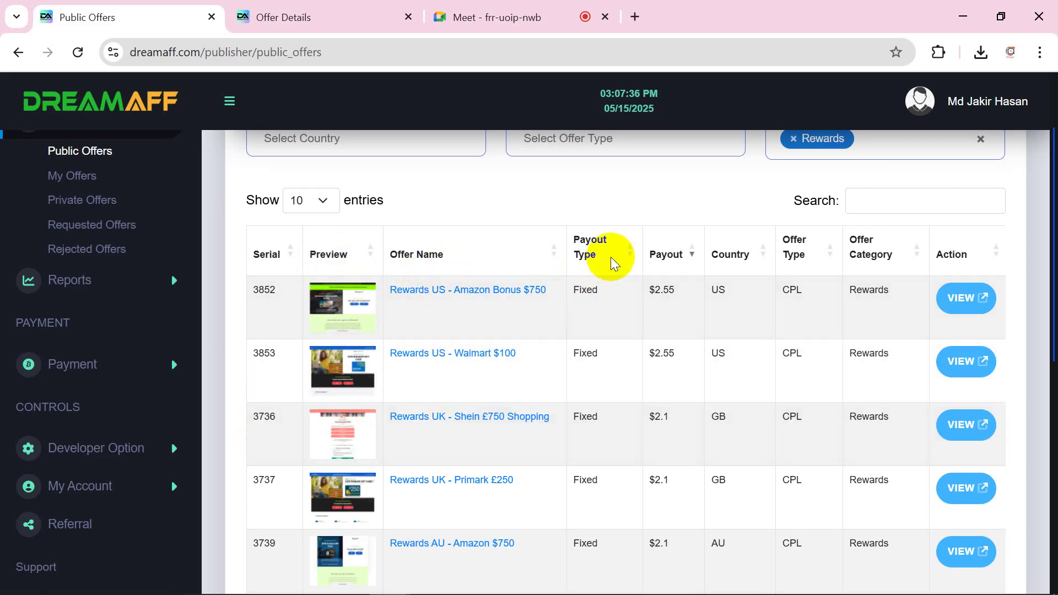
pyautogui.doubleClick(586, 290)
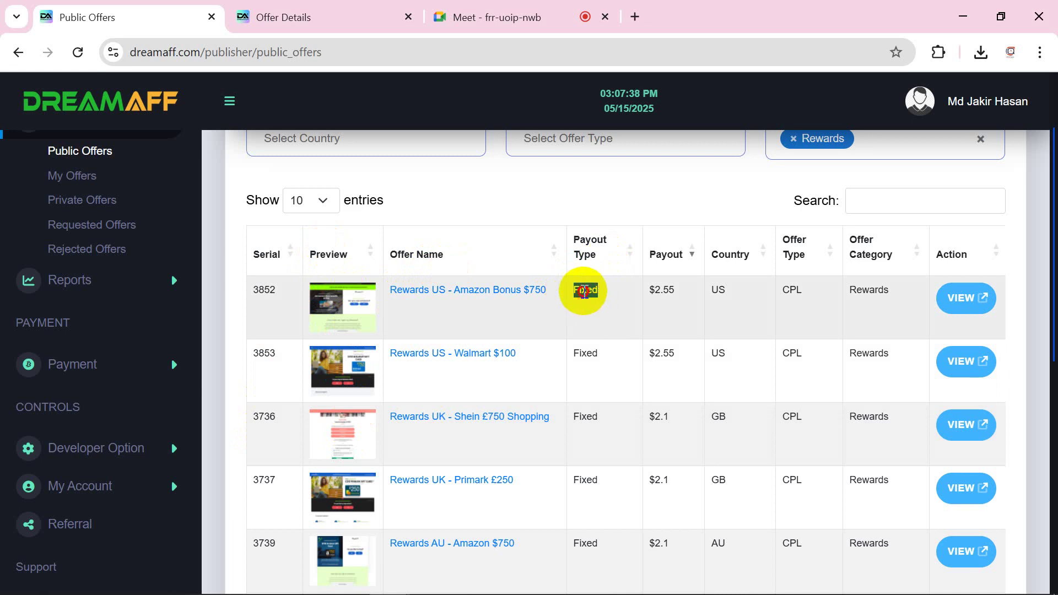
pyautogui.click(585, 291)
pyautogui.moveTo(656, 285); pyautogui.dragTo(680, 285)
pyautogui.click(666, 289)
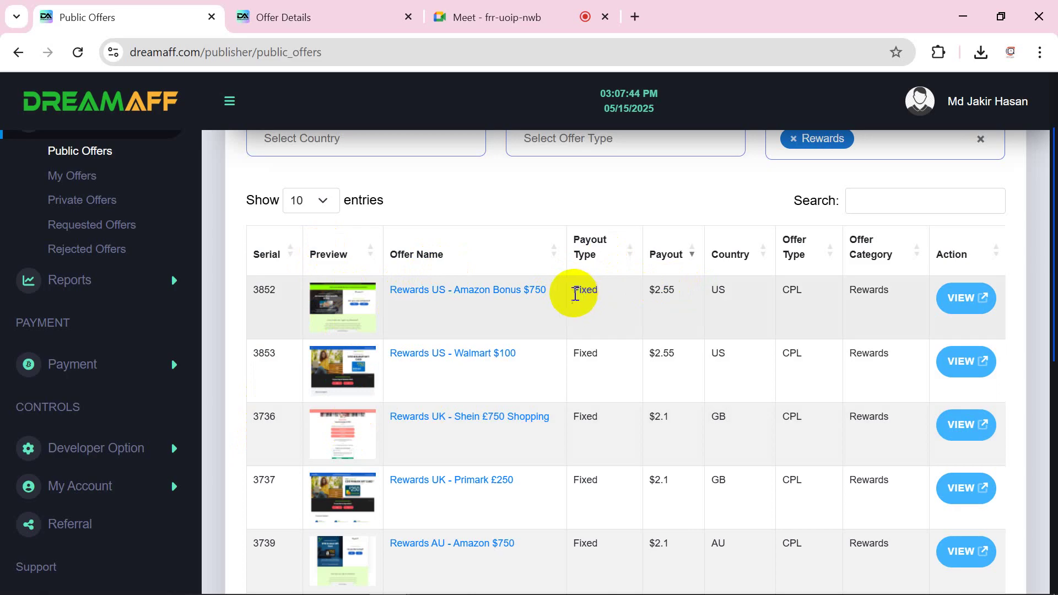
pyautogui.doubleClick(586, 296)
pyautogui.click(661, 289)
pyautogui.moveTo(678, 297)
pyautogui.mouseDown()
pyautogui.moveTo(634, 292)
pyautogui.moveTo(671, 289)
pyautogui.mouseUp()
pyautogui.click(663, 291)
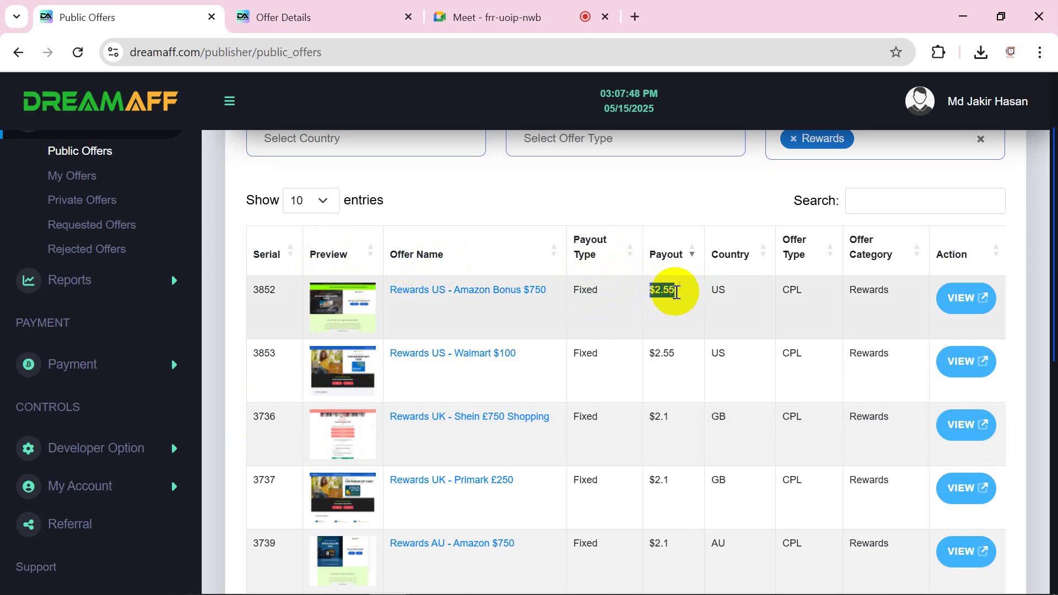
pyautogui.click(663, 289)
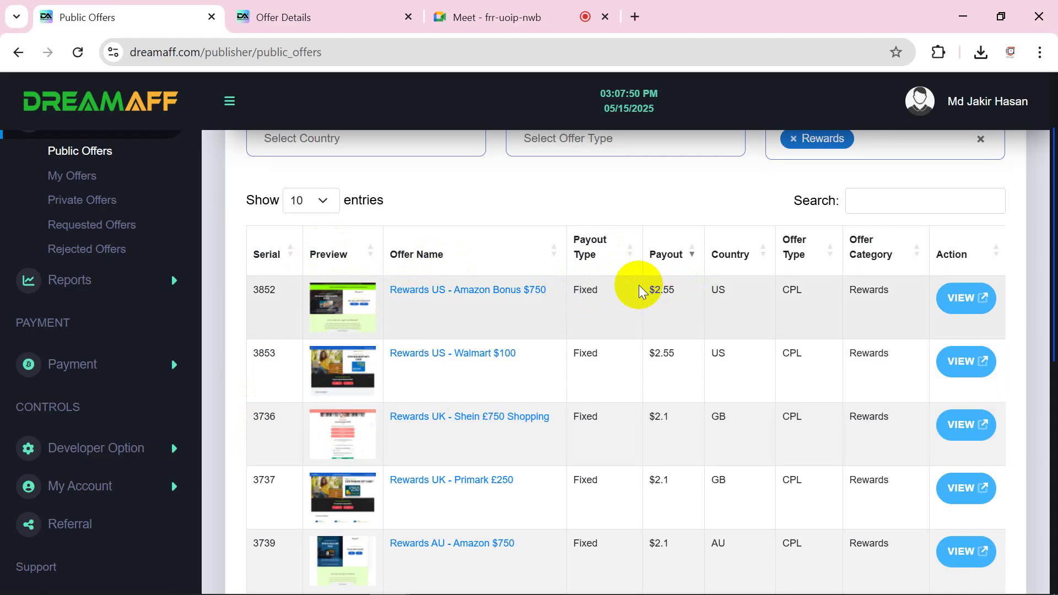
pyautogui.click(664, 289)
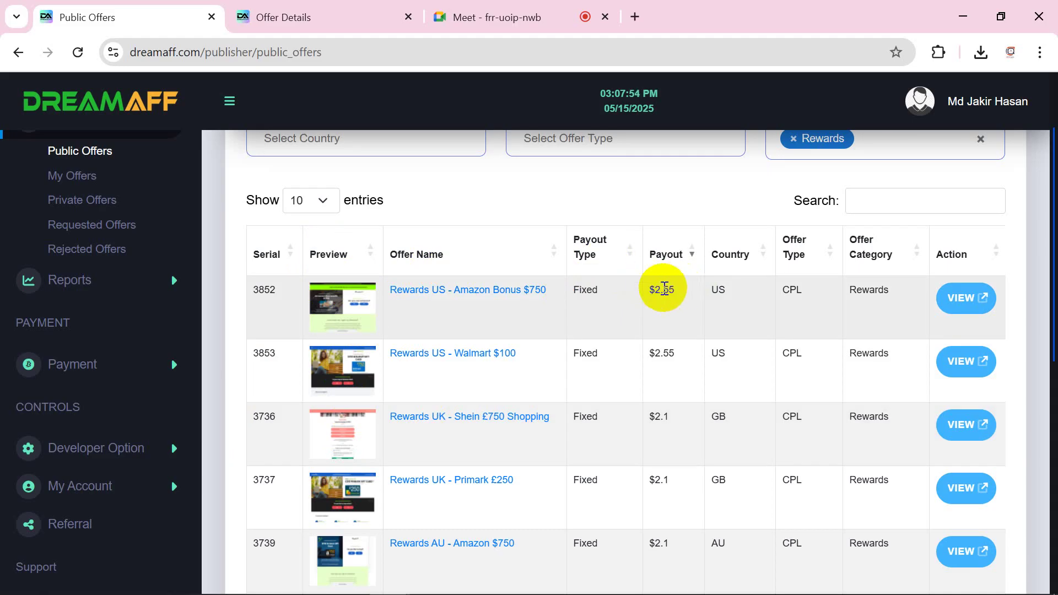
pyautogui.moveTo(646, 290); pyautogui.dragTo(680, 290)
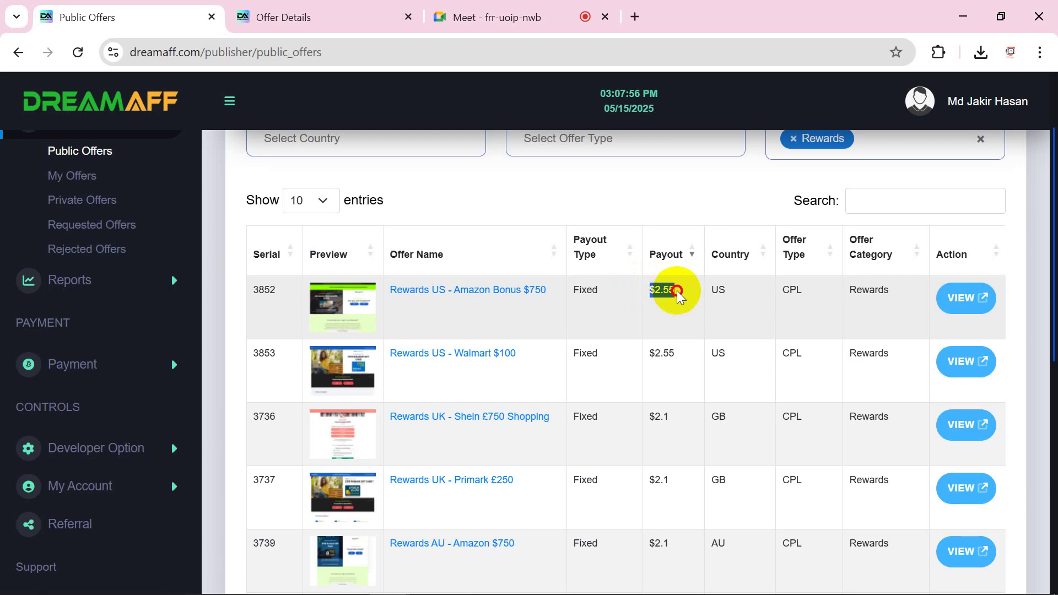
pyautogui.click(661, 297)
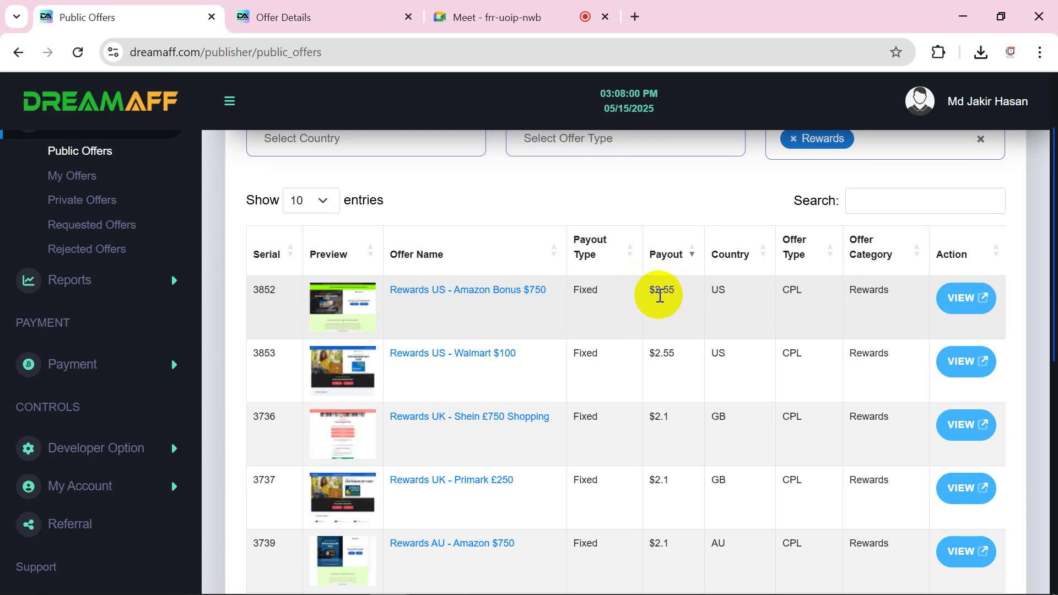
# Look through the listed Rewards offers and examine which country each one targets.
pyautogui.tripleClick(660, 295)
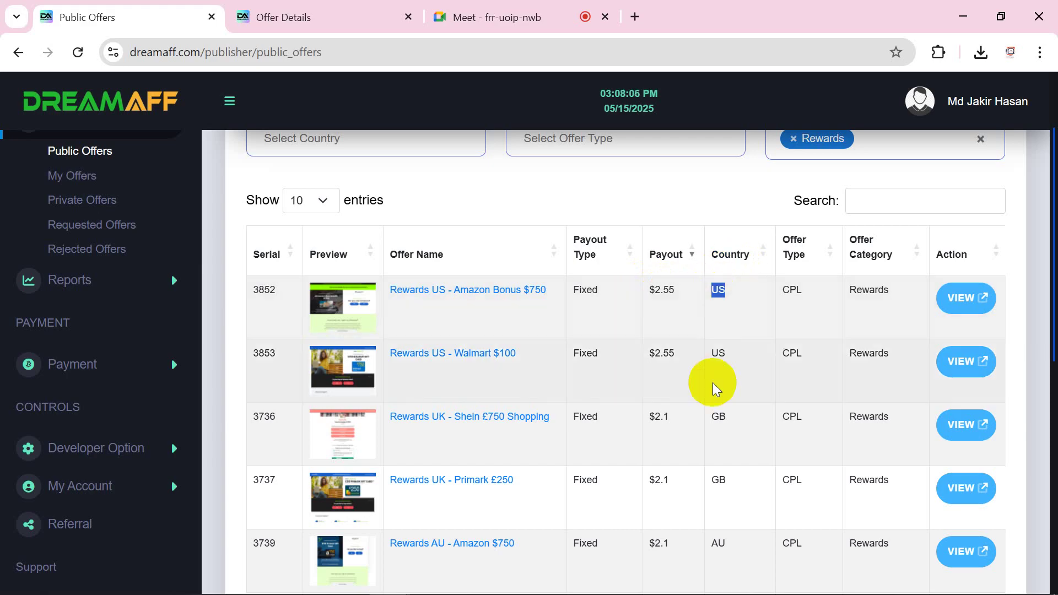
pyautogui.click(714, 422)
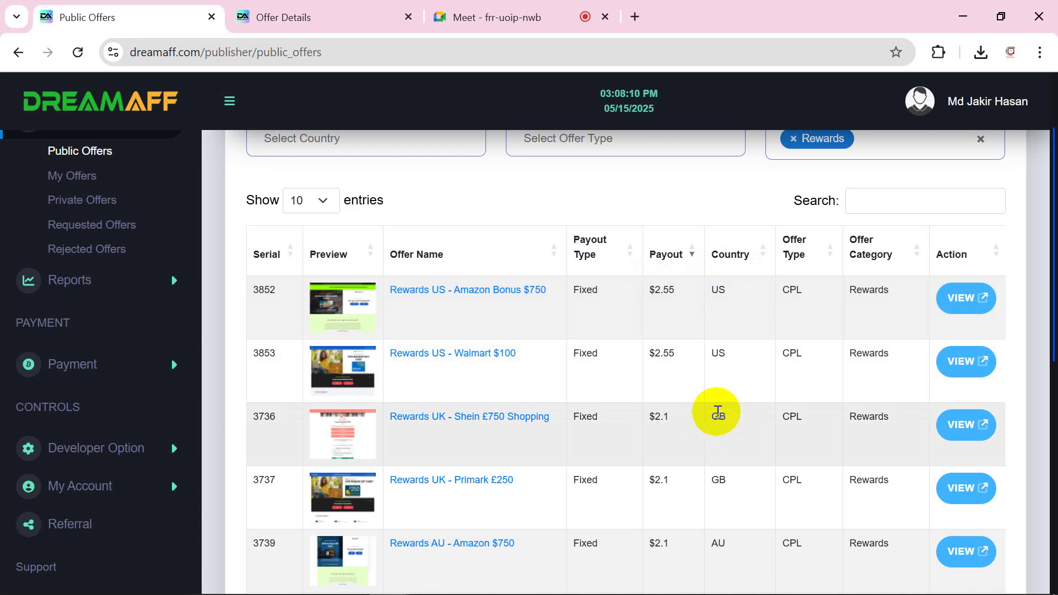
pyautogui.scroll(-3, 719, 386)
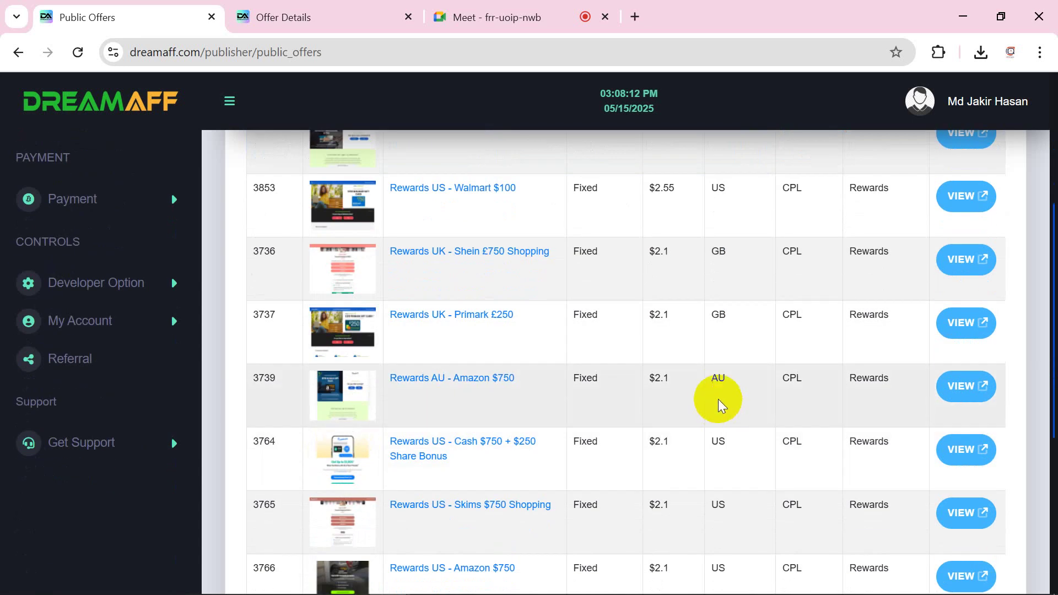
pyautogui.scroll(-5, 713, 396)
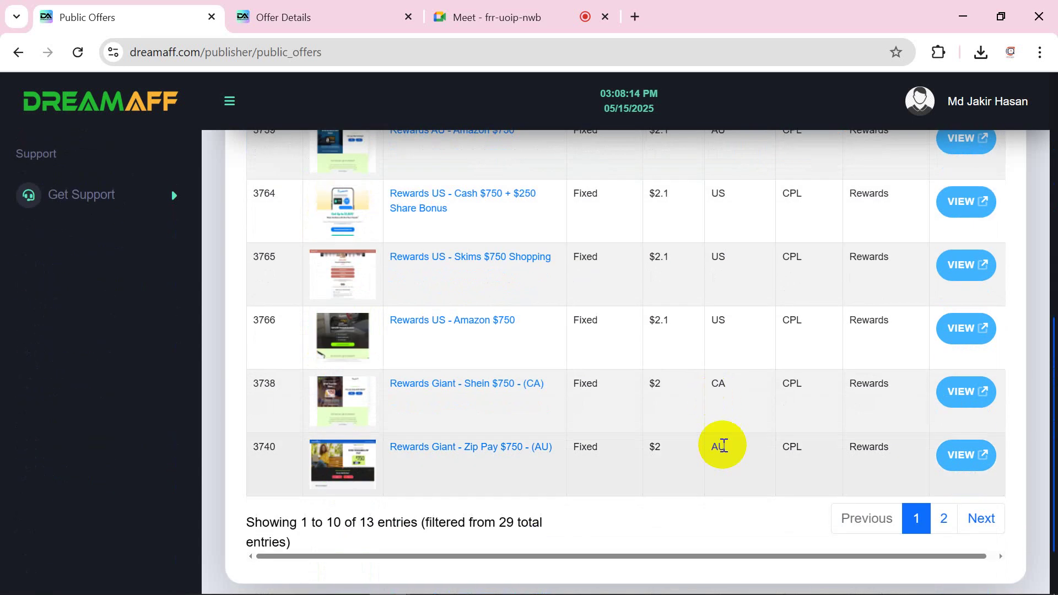
pyautogui.scroll(10, 719, 408)
pyautogui.scroll(-10, 719, 444)
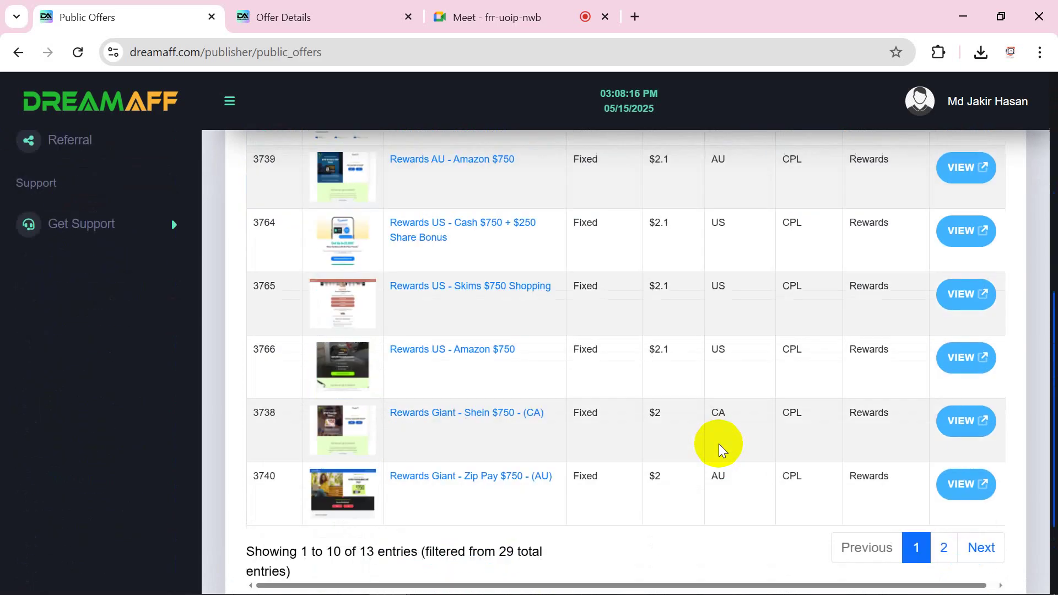
pyautogui.scroll(10, 719, 444)
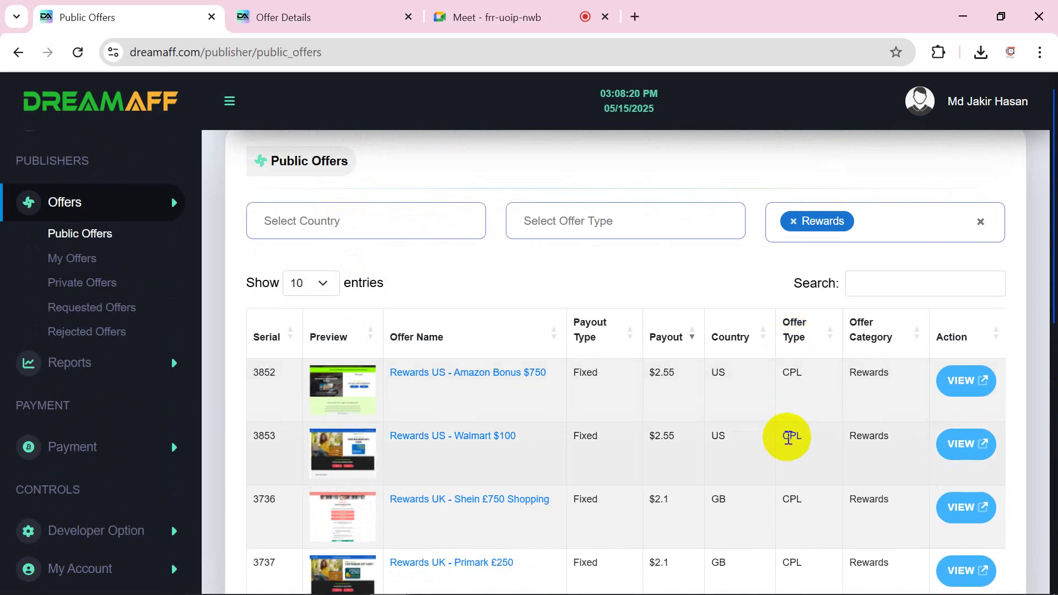
pyautogui.scroll(-6, 876, 469)
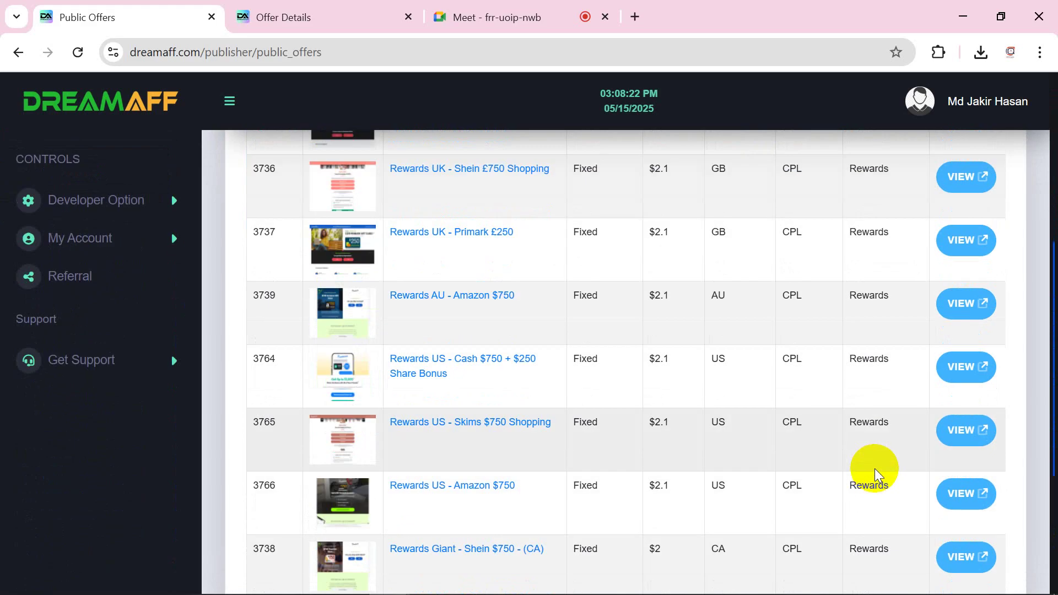
pyautogui.scroll(3, 875, 469)
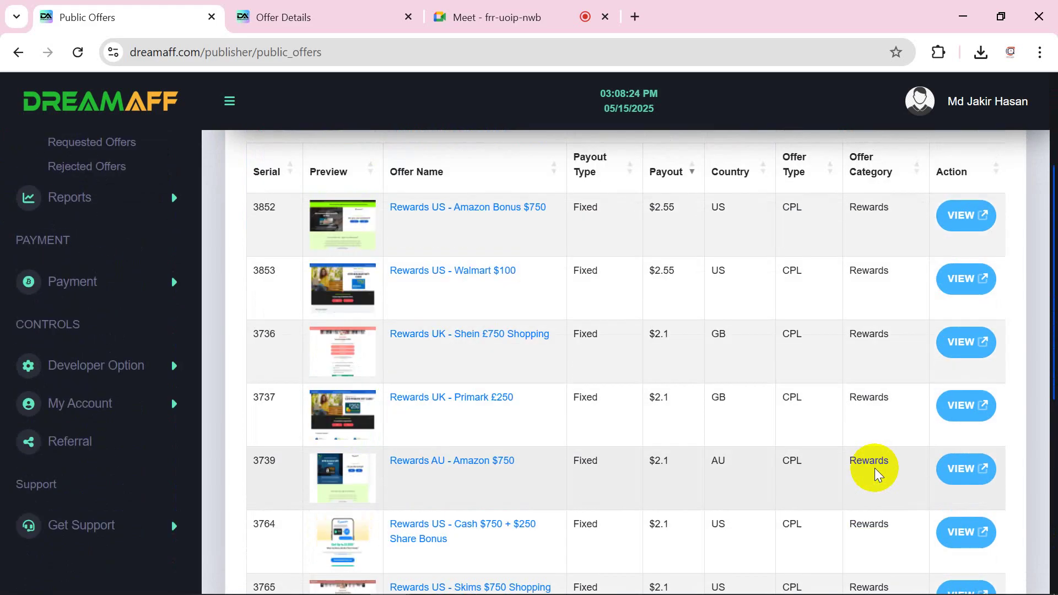
pyautogui.scroll(4, 875, 468)
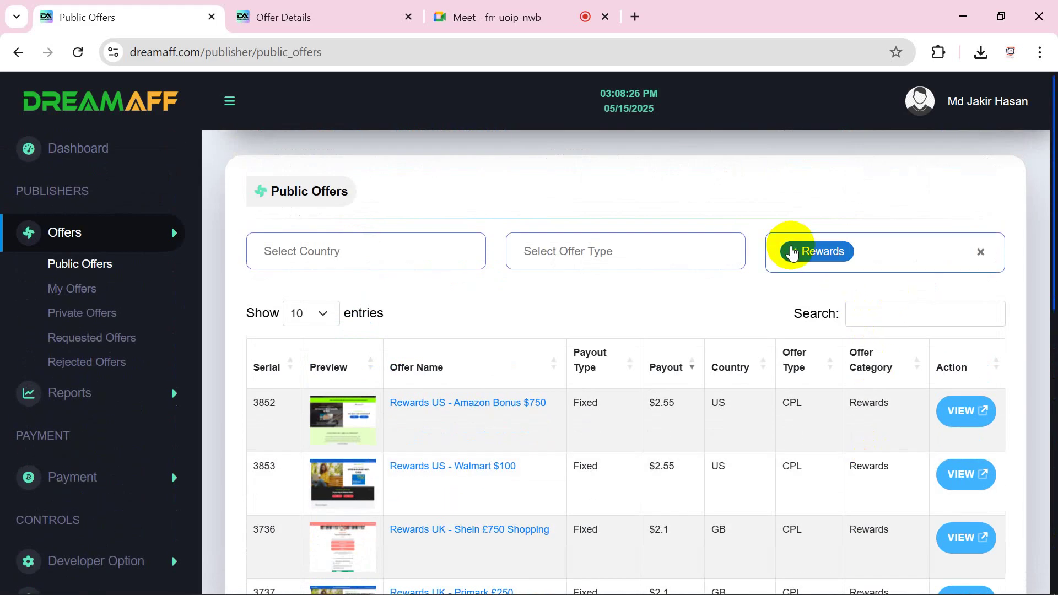
pyautogui.scroll(-2, 882, 441)
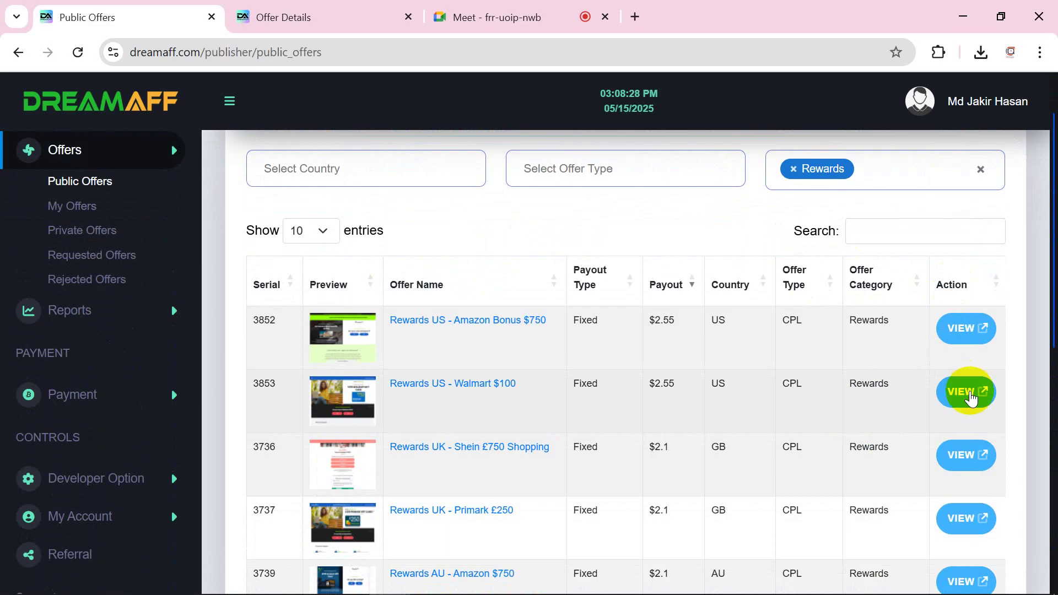
pyautogui.scroll(-3, 973, 392)
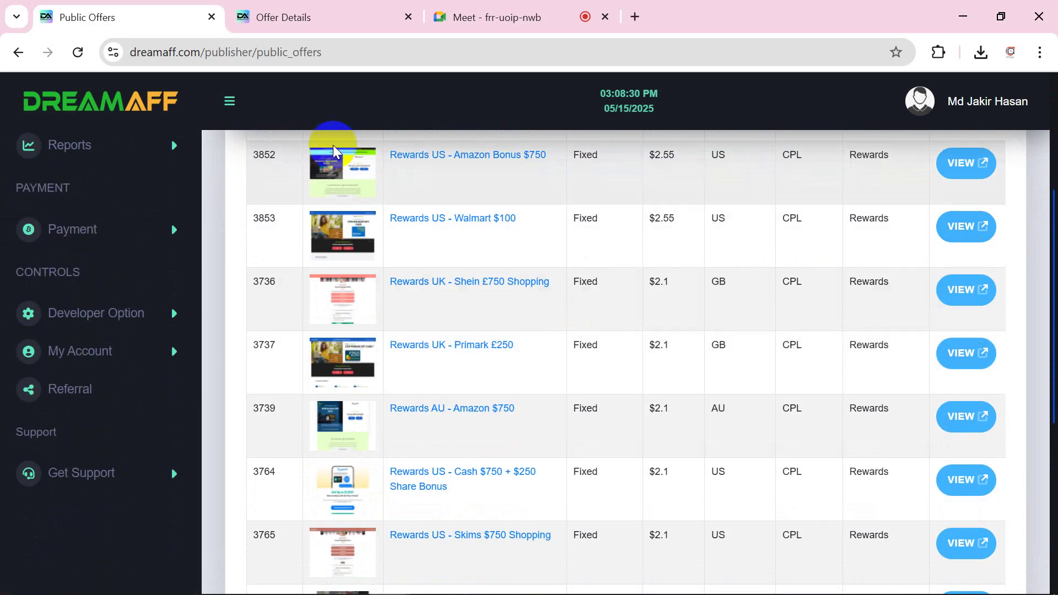
# Return to the Rewards US - Amazon Bonus $750 offer's page and examine its ID and name under Offer Details.
pyautogui.click(335, 152)
pyautogui.click(302, 11)
pyautogui.scroll(5, 572, 264)
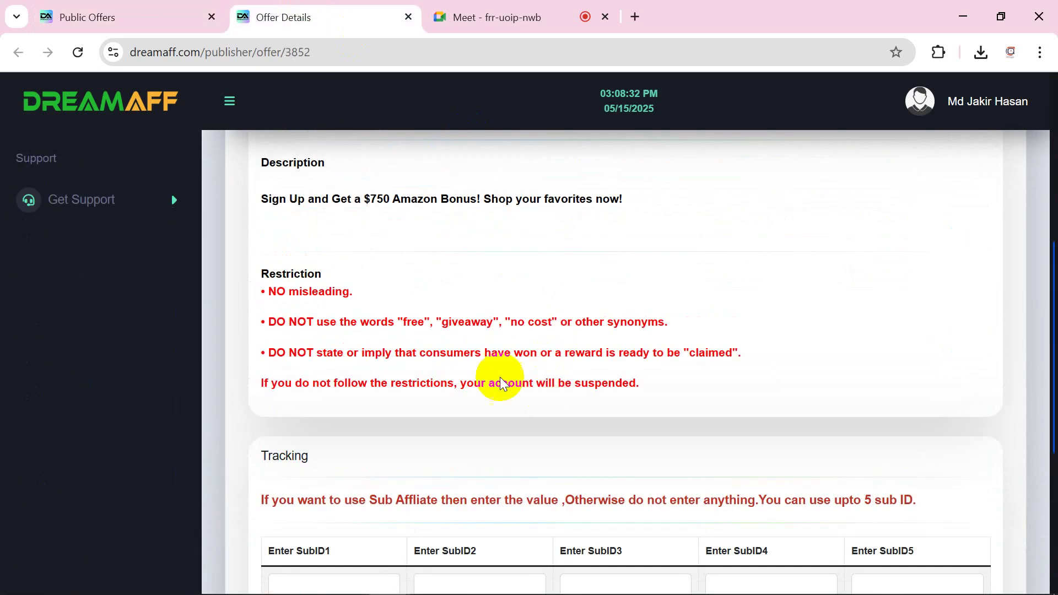
pyautogui.scroll(7, 465, 348)
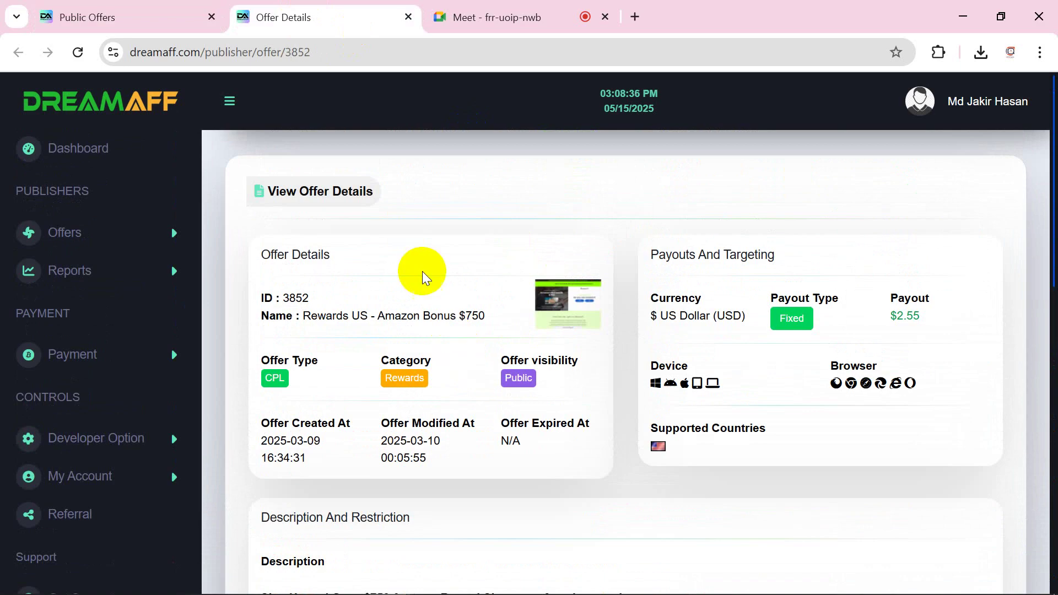
pyautogui.moveTo(311, 297); pyautogui.dragTo(448, 310)
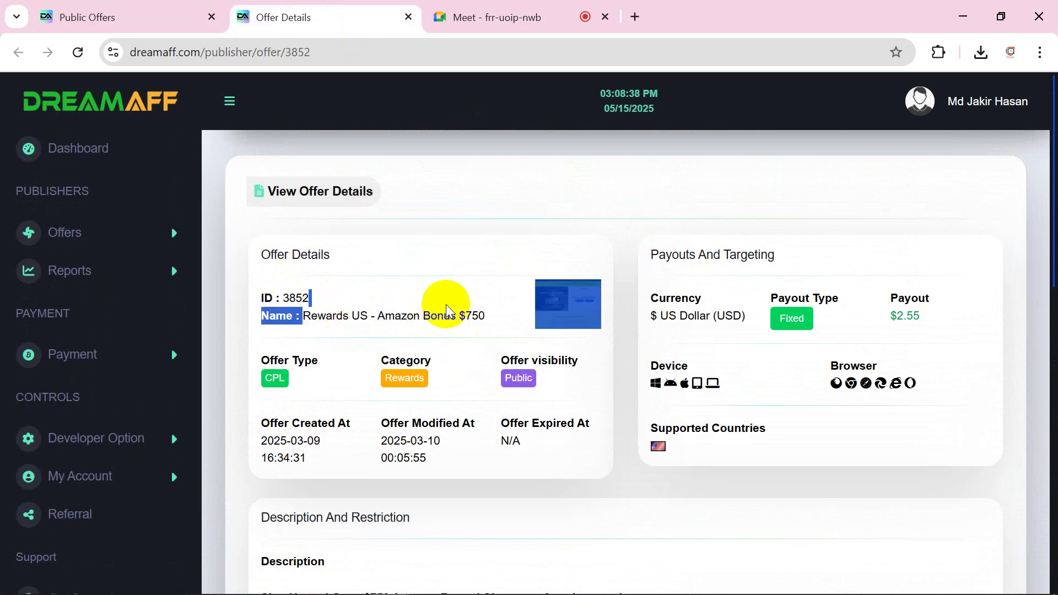
pyautogui.click(448, 310)
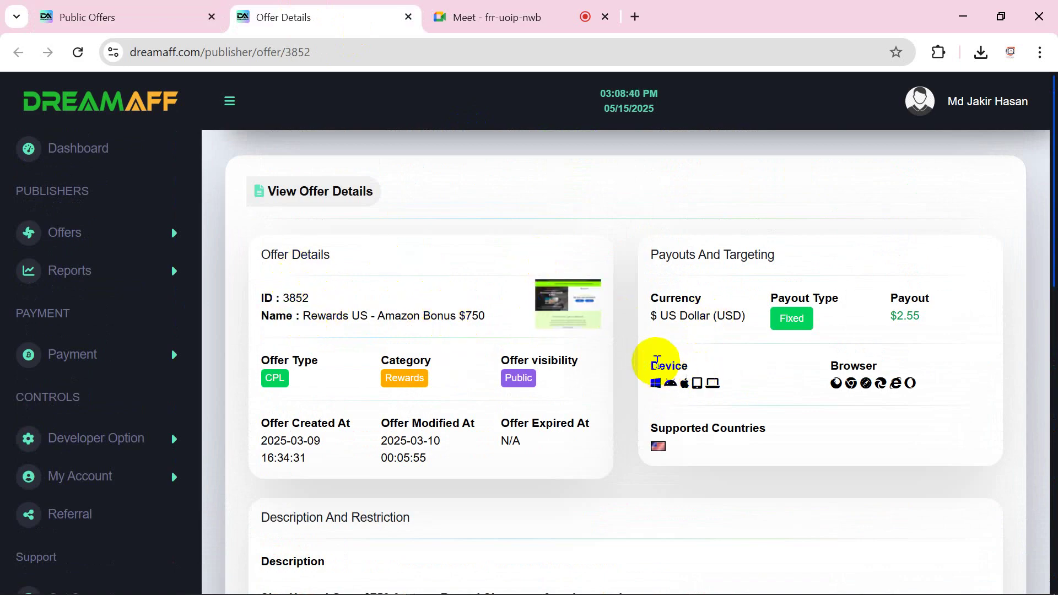
# Examine the devices, browsers and supported countries listed in the offer's Payouts And Targeting section.
pyautogui.moveTo(658, 362); pyautogui.dragTo(656, 392)
pyautogui.click(676, 363)
pyautogui.click(725, 389)
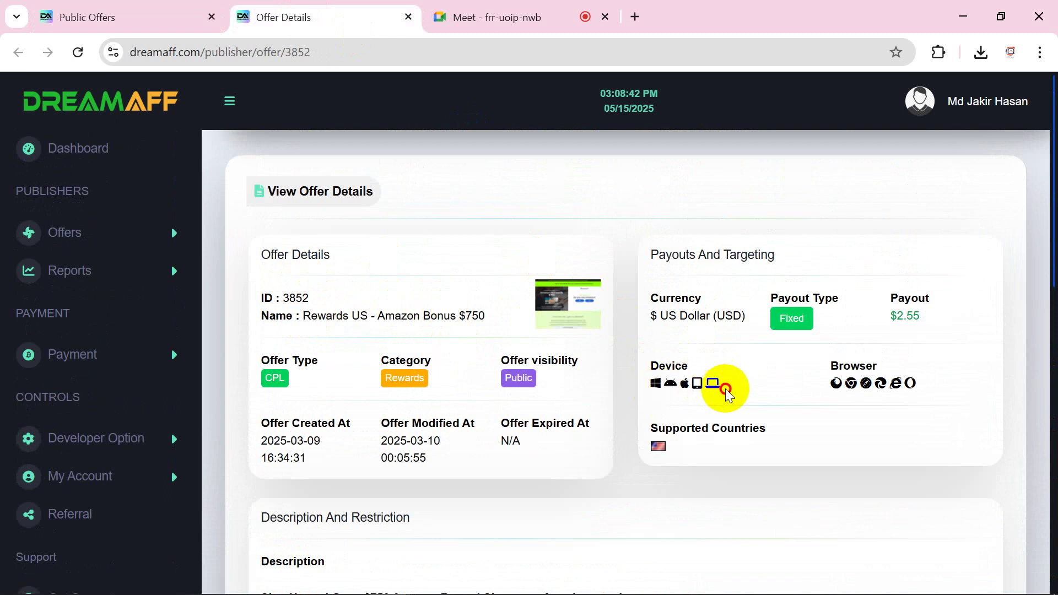
pyautogui.moveTo(725, 388); pyautogui.dragTo(655, 386)
pyautogui.click(740, 382)
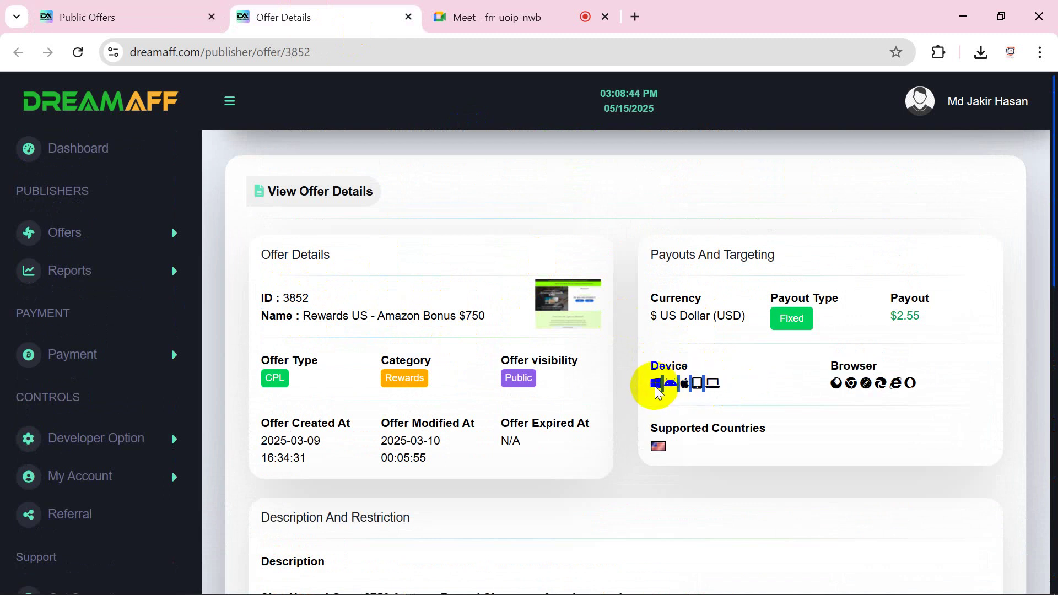
pyautogui.click(790, 449)
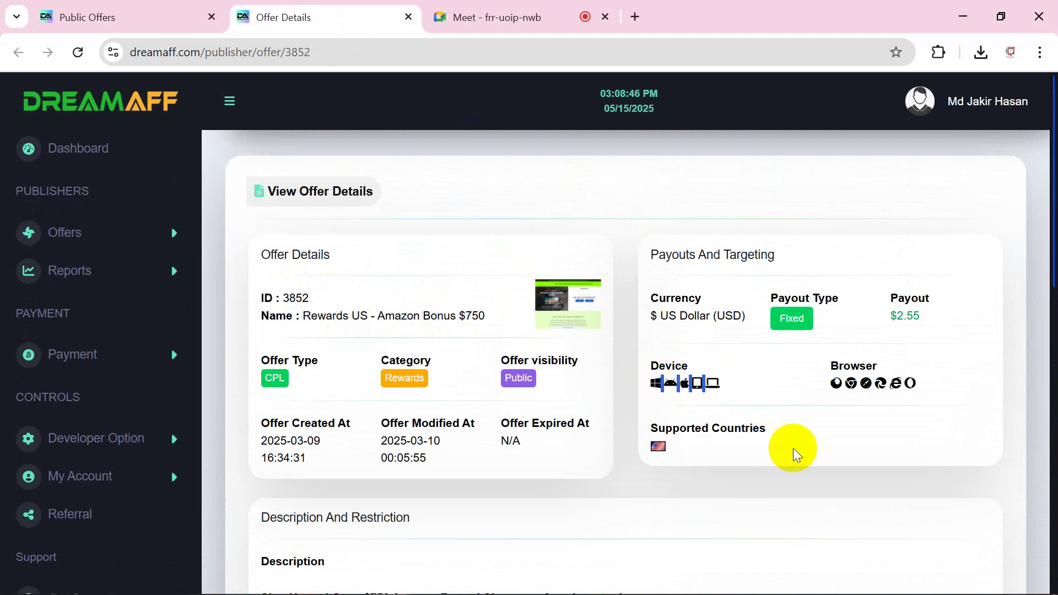
pyautogui.moveTo(648, 366); pyautogui.dragTo(884, 366)
pyautogui.click(747, 444)
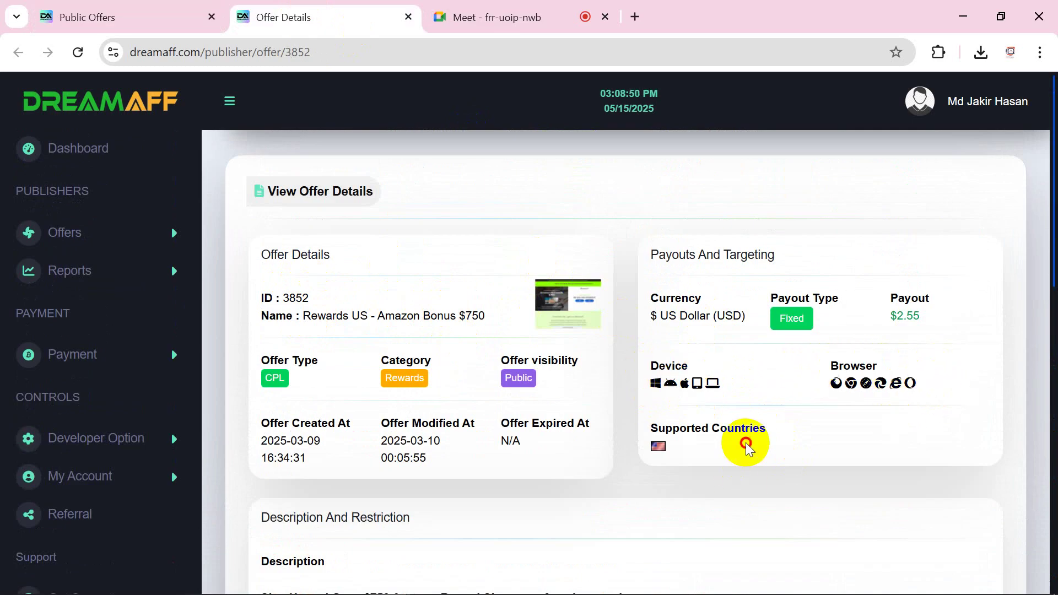
pyautogui.scroll(-1, 748, 442)
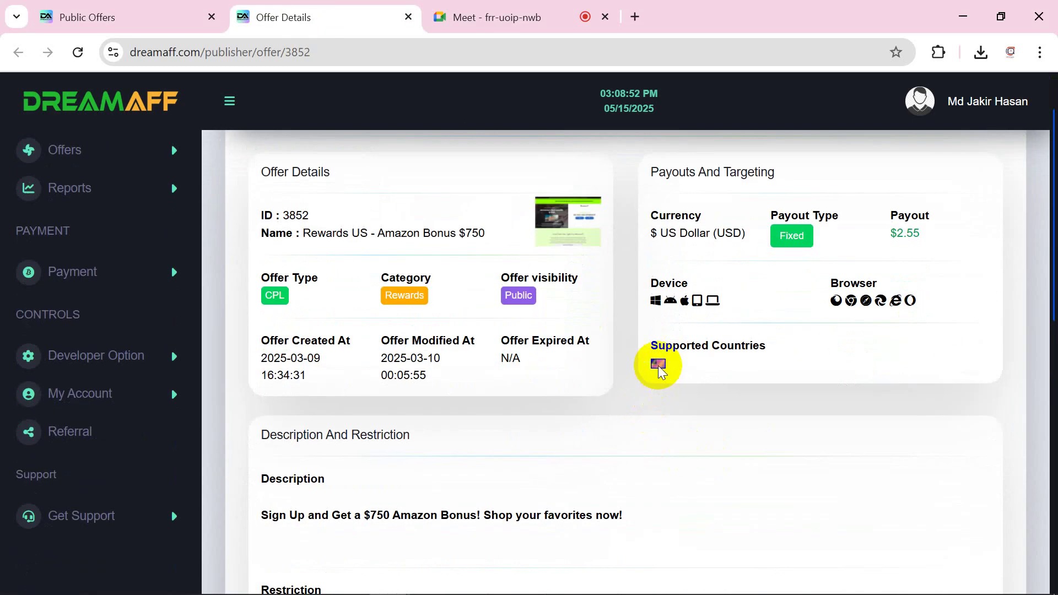
# Read the description text of the Amazon Bonus offer in the Description And Restriction section.
pyautogui.scroll(-2, 623, 381)
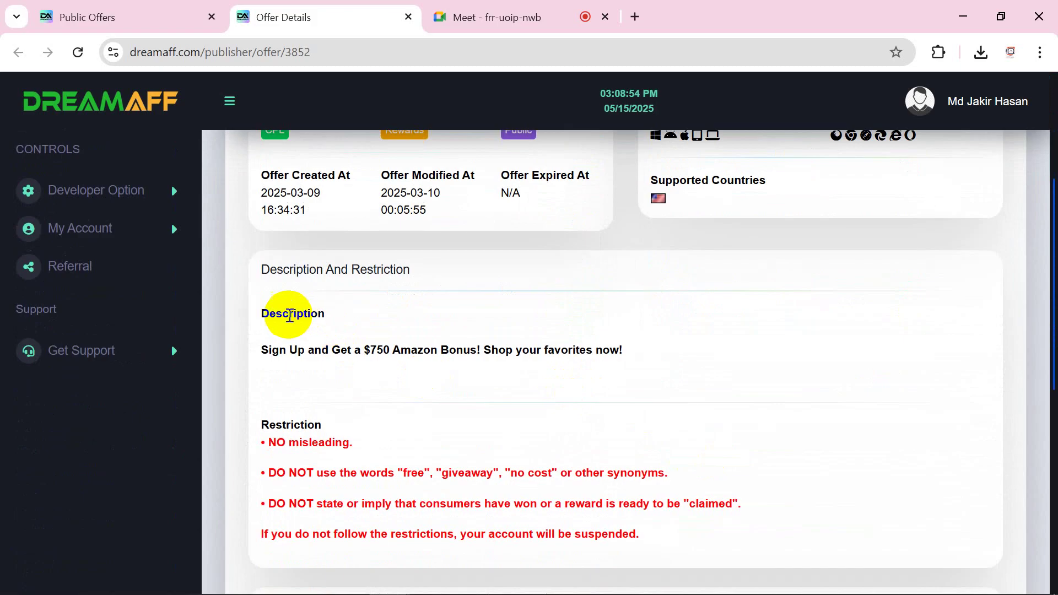
pyautogui.moveTo(262, 312); pyautogui.dragTo(325, 313)
pyautogui.click(332, 312)
pyautogui.click(272, 312)
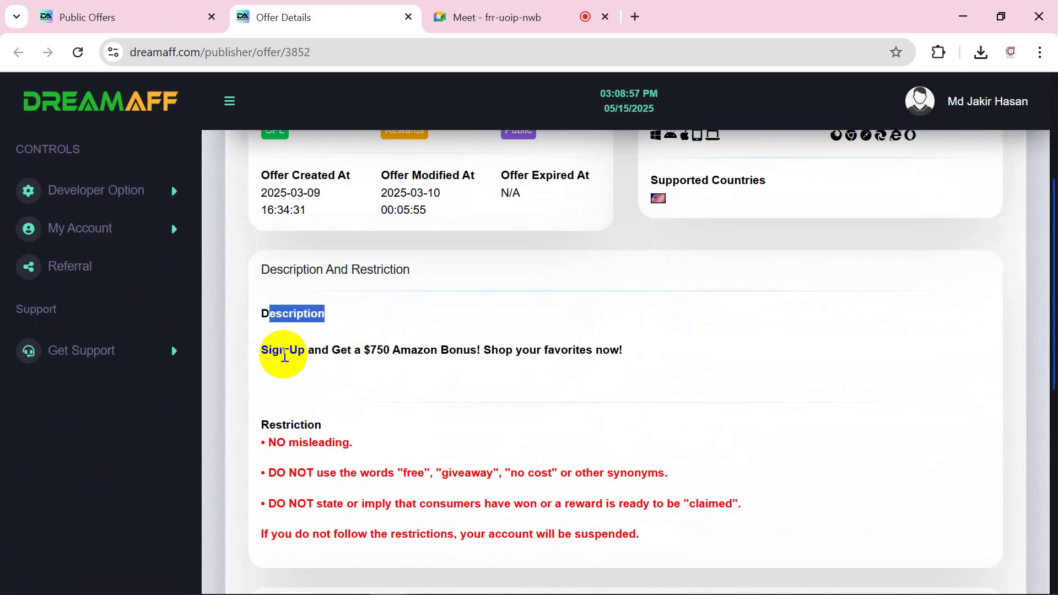
pyautogui.click(377, 349)
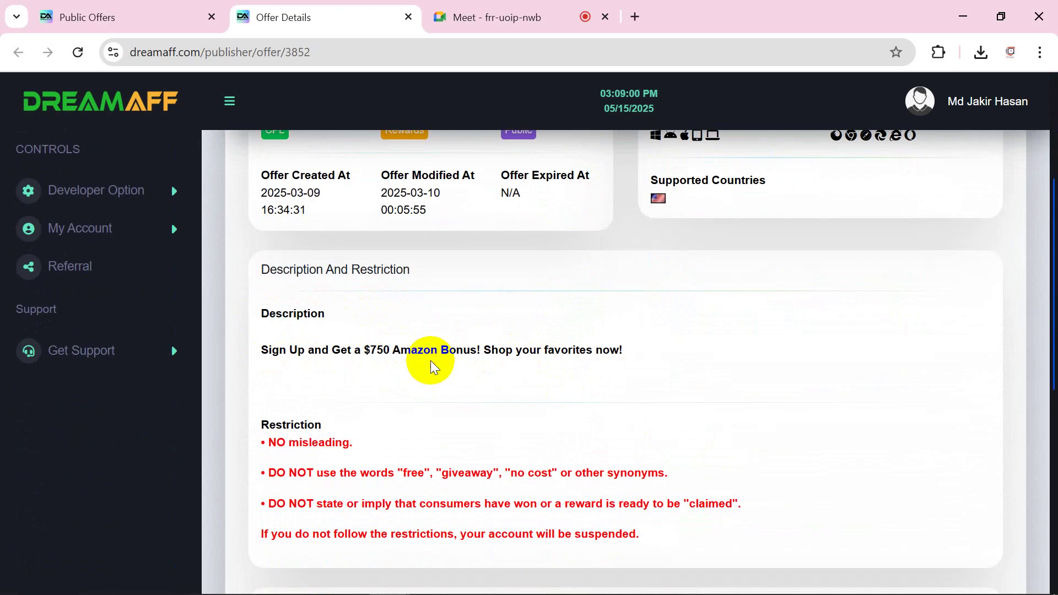
pyautogui.moveTo(628, 347); pyautogui.dragTo(263, 347)
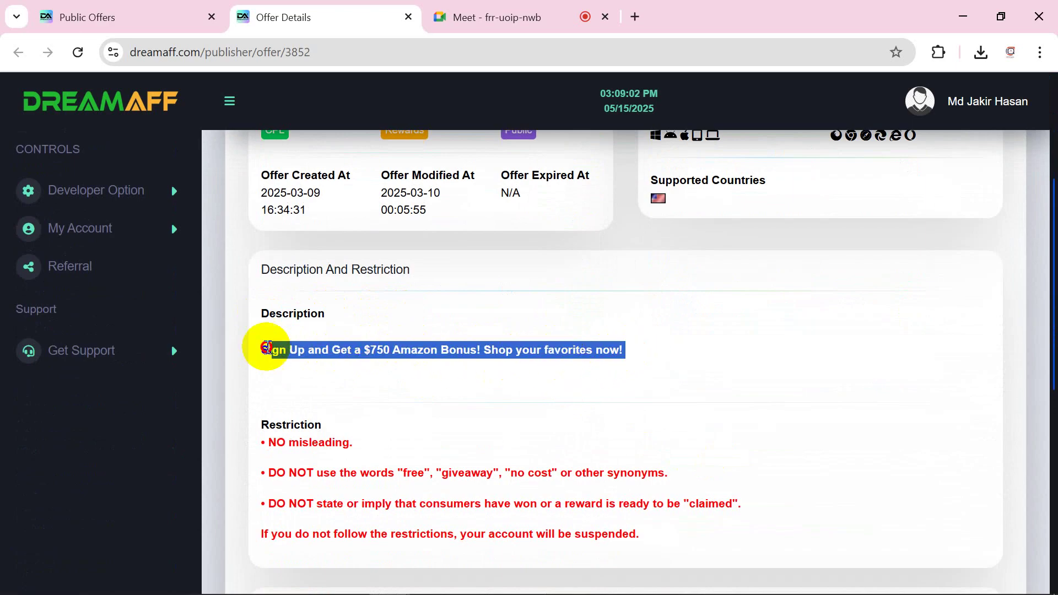
pyautogui.click(298, 348)
# Find the offer's Restriction list and read its rule about misleading promotion.
pyautogui.scroll(-3, 535, 386)
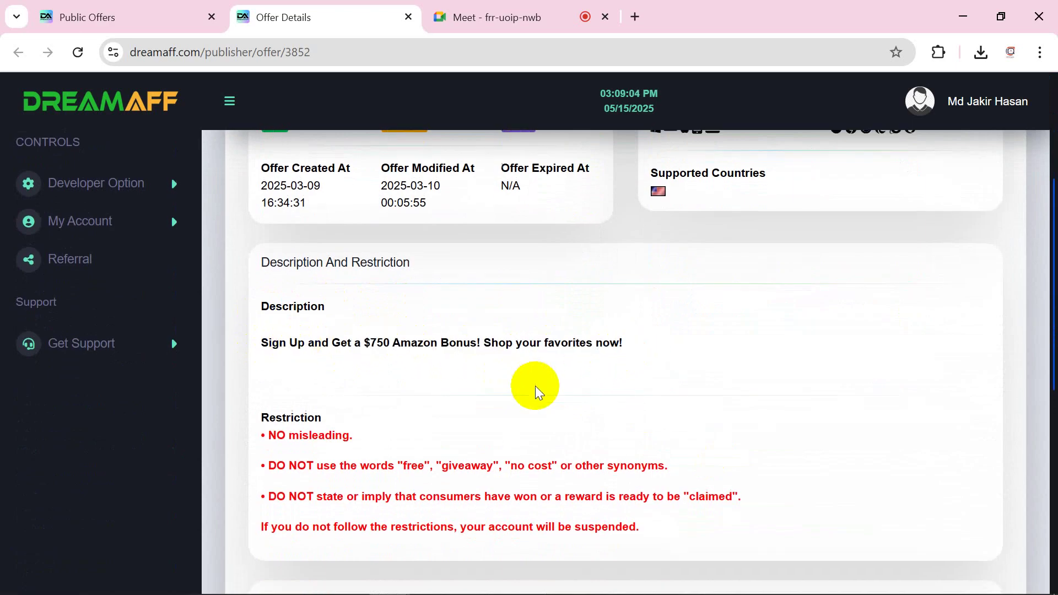
pyautogui.moveTo(263, 263); pyautogui.dragTo(342, 256)
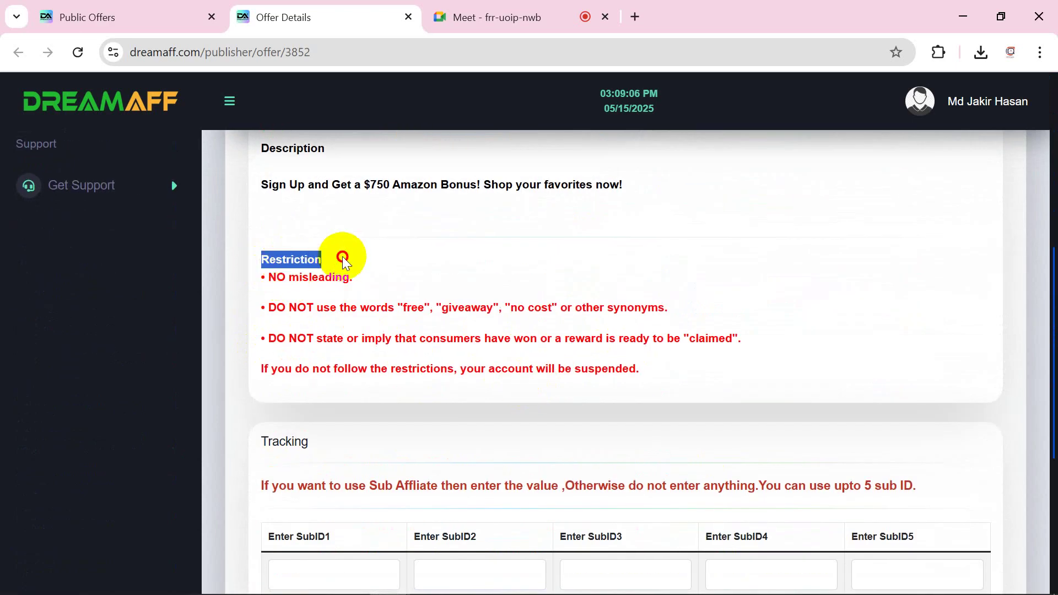
pyautogui.click(310, 286)
pyautogui.click(271, 274)
pyautogui.moveTo(272, 274); pyautogui.dragTo(372, 272)
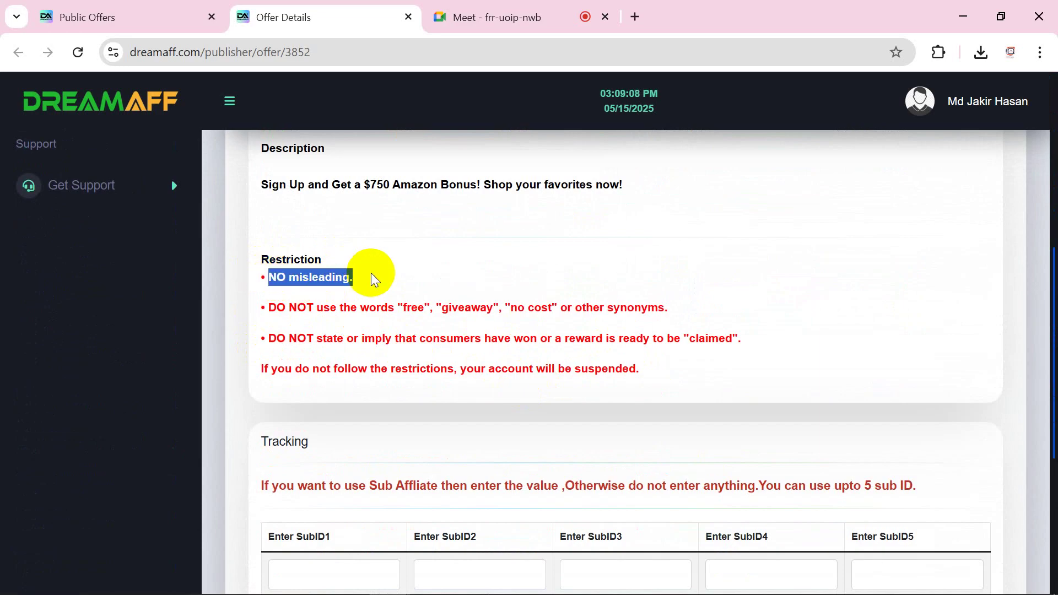
pyautogui.click(371, 272)
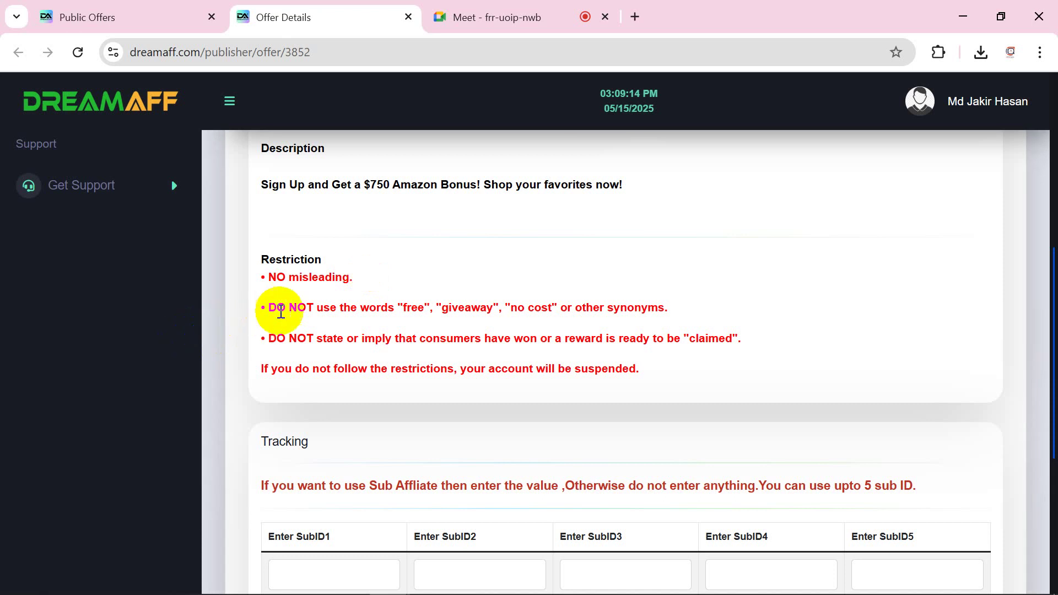
# Examine the rule on forbidden promotional words and read through the remaining restrictions of the offer.
pyautogui.moveTo(377, 307); pyautogui.dragTo(399, 314)
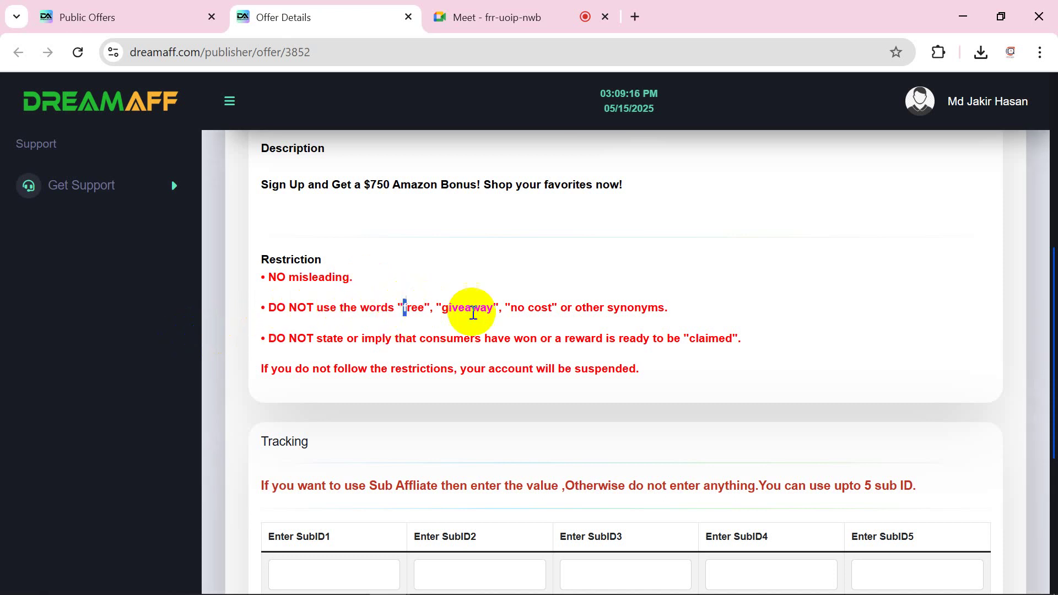
pyautogui.moveTo(665, 311); pyautogui.dragTo(319, 315)
pyautogui.click(319, 315)
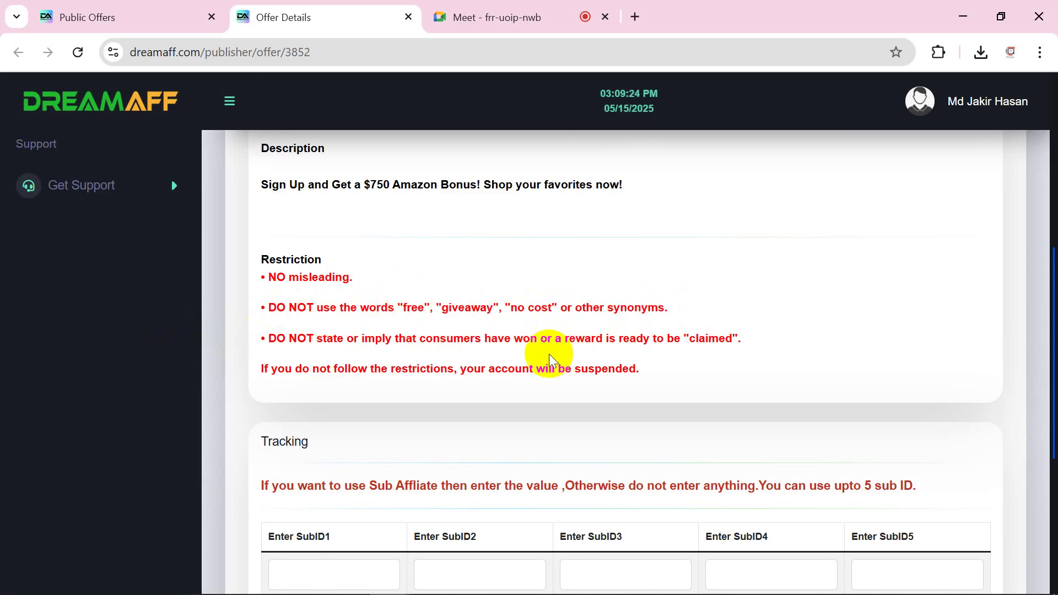
pyautogui.moveTo(249, 274); pyautogui.dragTo(664, 365)
pyautogui.click(663, 365)
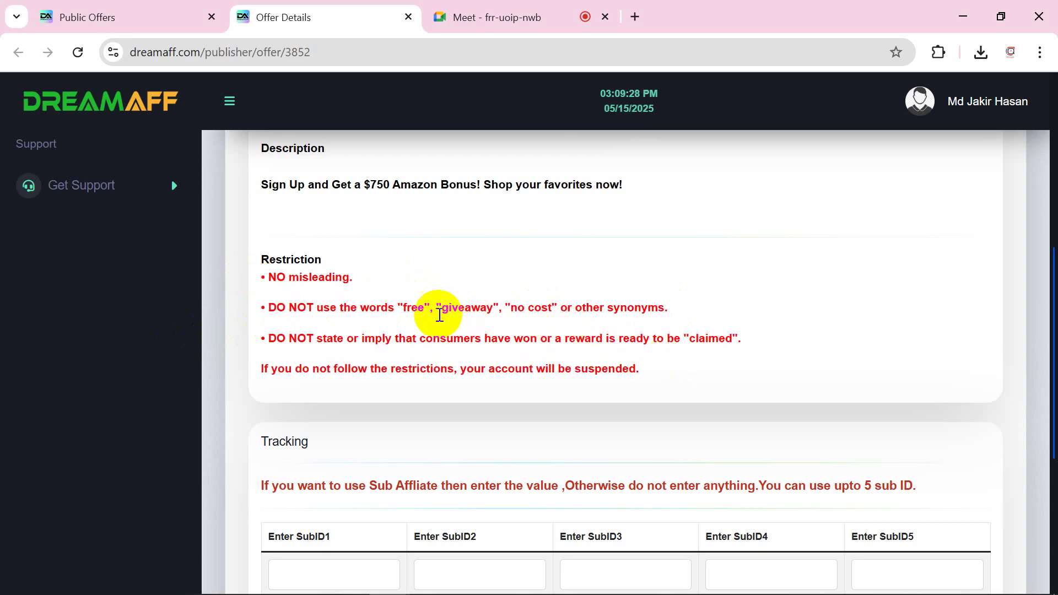
pyautogui.moveTo(397, 308); pyautogui.dragTo(560, 314)
pyautogui.click(513, 308)
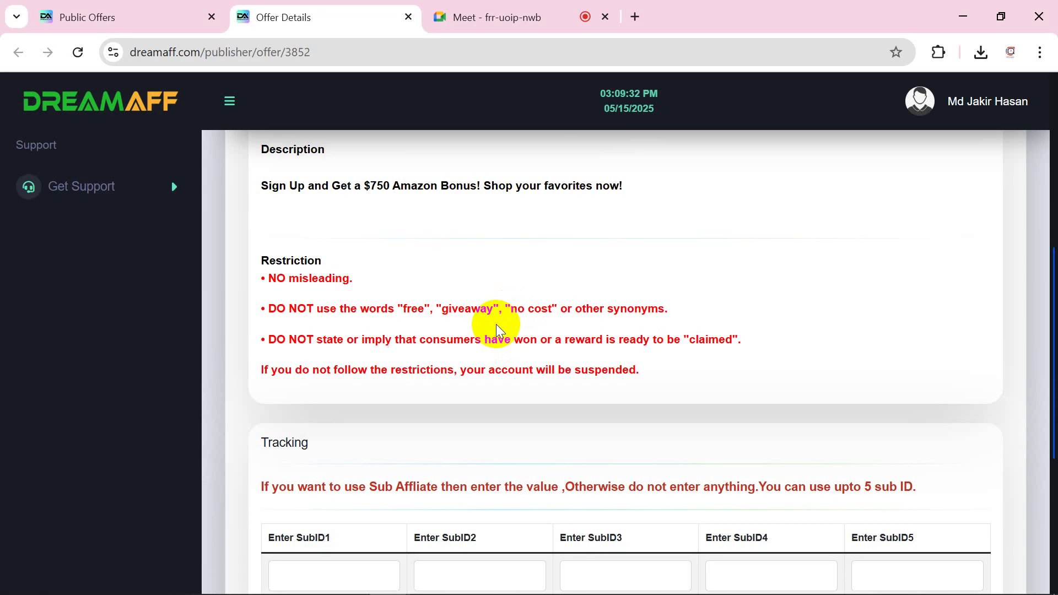
# Review the Offer Details and Payouts And Targeting sections again, continuing down the page to the Tracking section.
pyautogui.scroll(5, 496, 324)
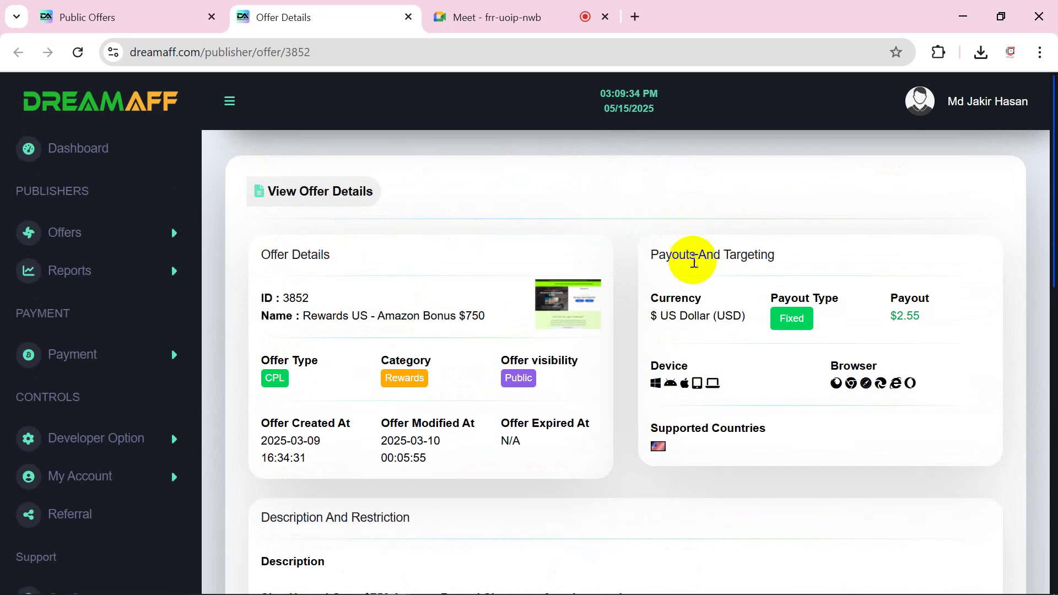
pyautogui.click(291, 257)
pyautogui.moveTo(291, 256); pyautogui.dragTo(670, 444)
pyautogui.scroll(-3, 744, 517)
pyautogui.click(670, 444)
pyautogui.scroll(-5, 687, 438)
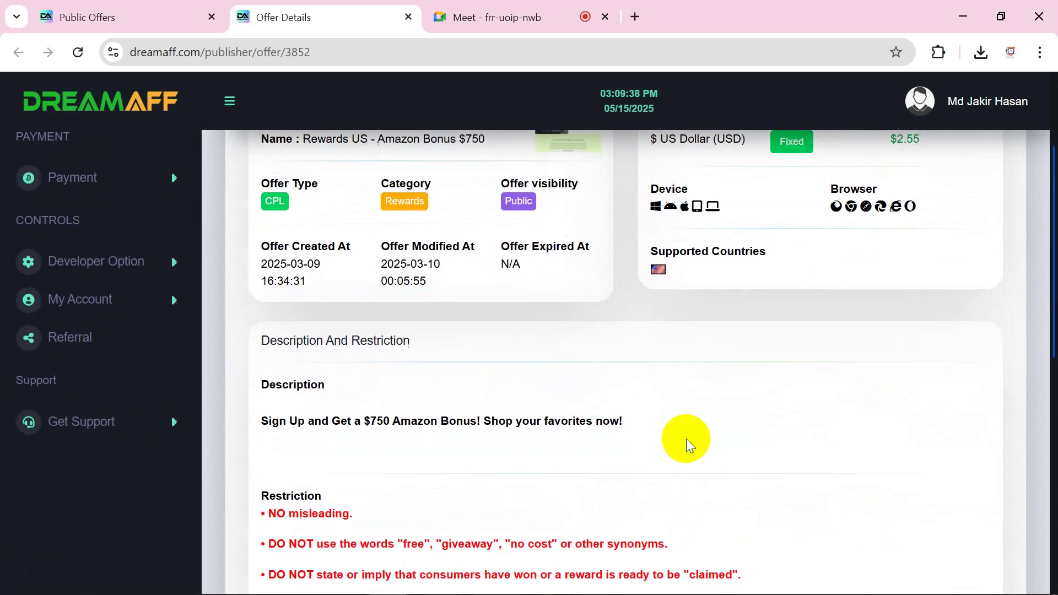
pyautogui.scroll(2, 653, 437)
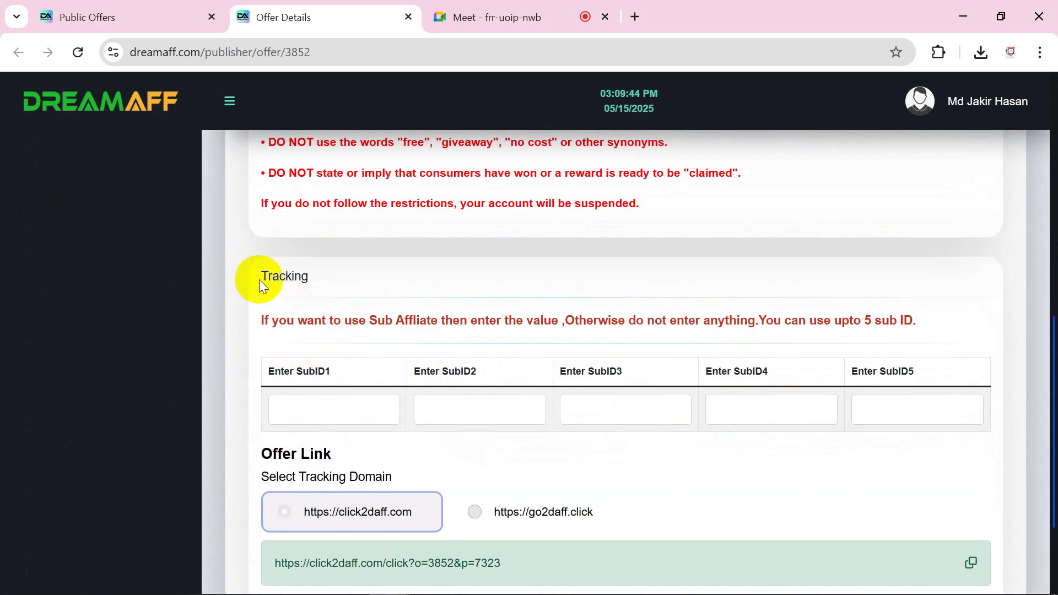
# Enter a sub-affiliate's name as SubID1 in the Tracking section and copy the click2daff.com offer link.
pyautogui.moveTo(259, 280); pyautogui.dragTo(353, 278)
pyautogui.click(348, 284)
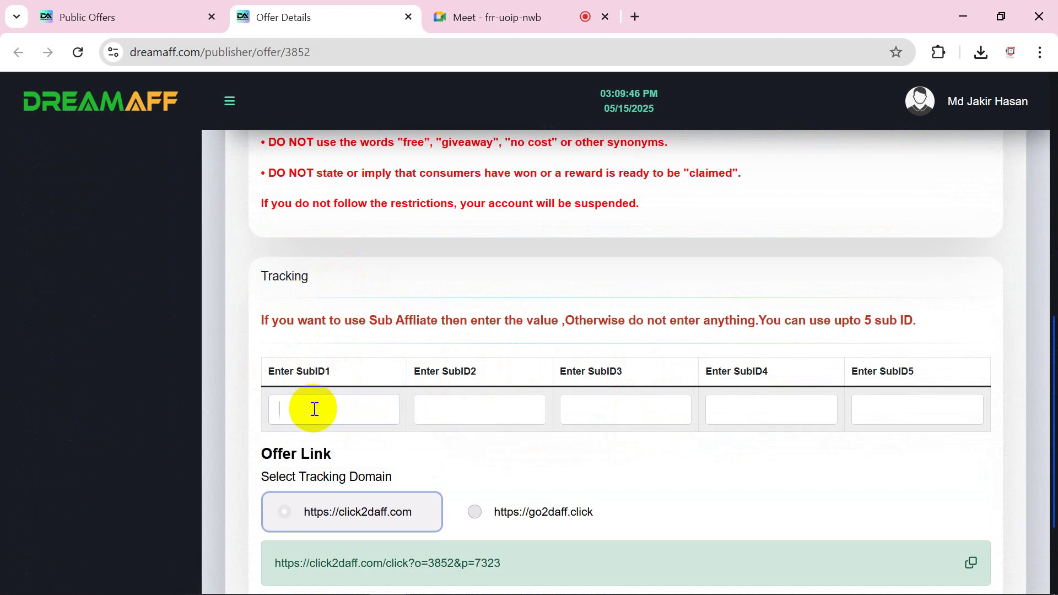
pyautogui.scroll(-2, 364, 379)
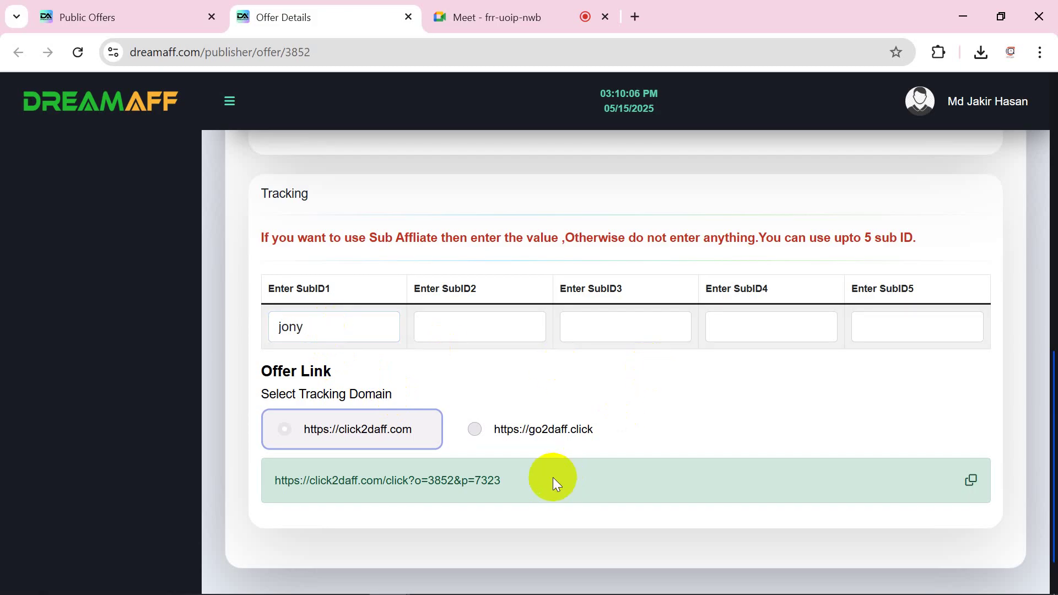
pyautogui.moveTo(554, 478); pyautogui.dragTo(274, 504)
pyautogui.click(685, 477)
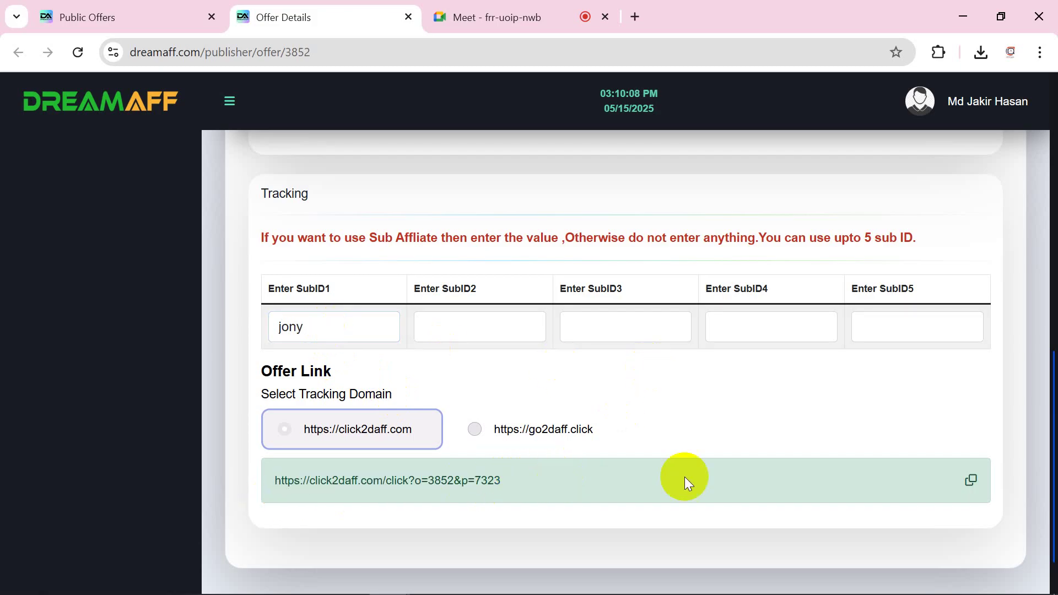
pyautogui.click(972, 481)
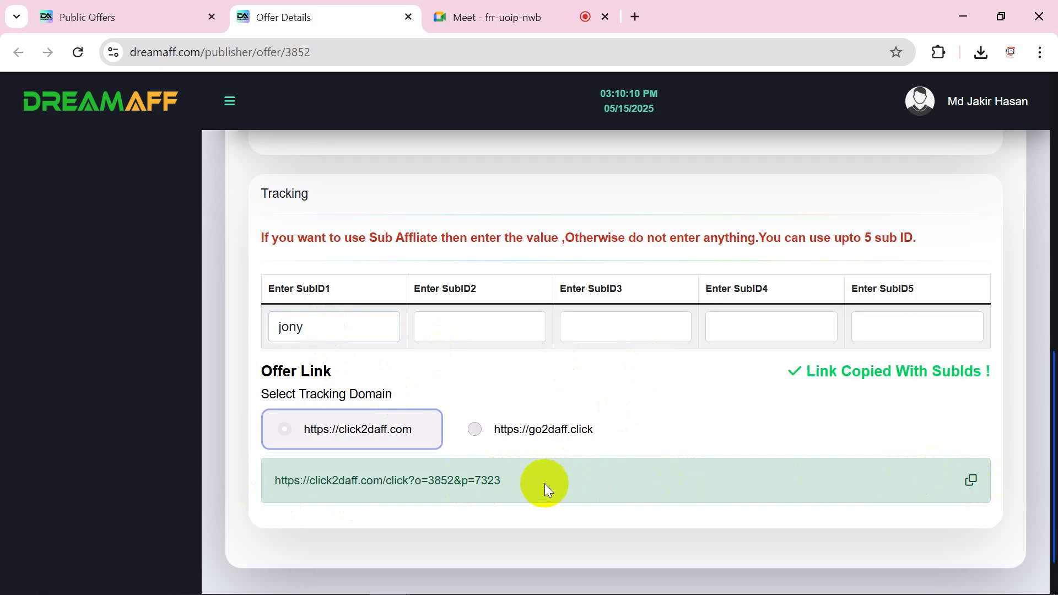
# Paste the copied offer link into the address bar of a new browser tab and examine its s1 parameter value.
pyautogui.click(634, 17)
pyautogui.rightClick(456, 50)
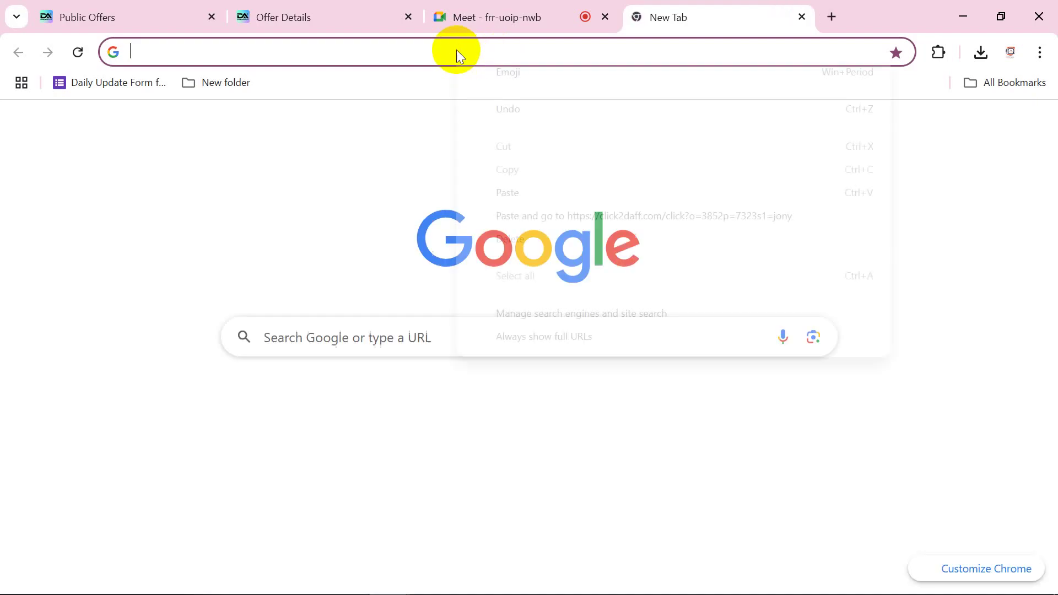
pyautogui.click(506, 186)
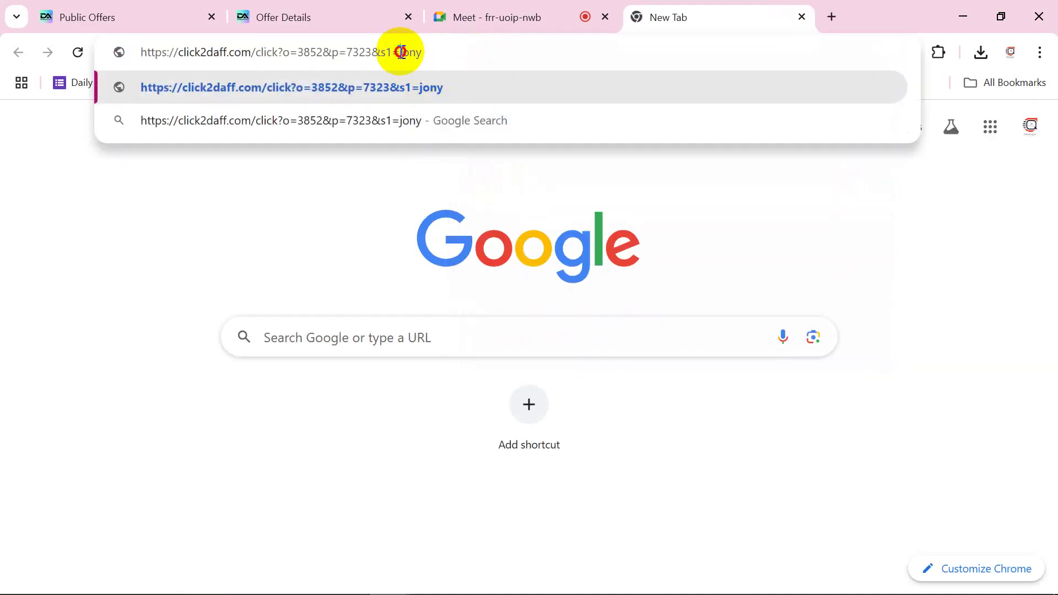
pyautogui.moveTo(400, 52)
pyautogui.mouseDown()
pyautogui.moveTo(471, 50)
pyautogui.moveTo(421, 52)
pyautogui.mouseUp()
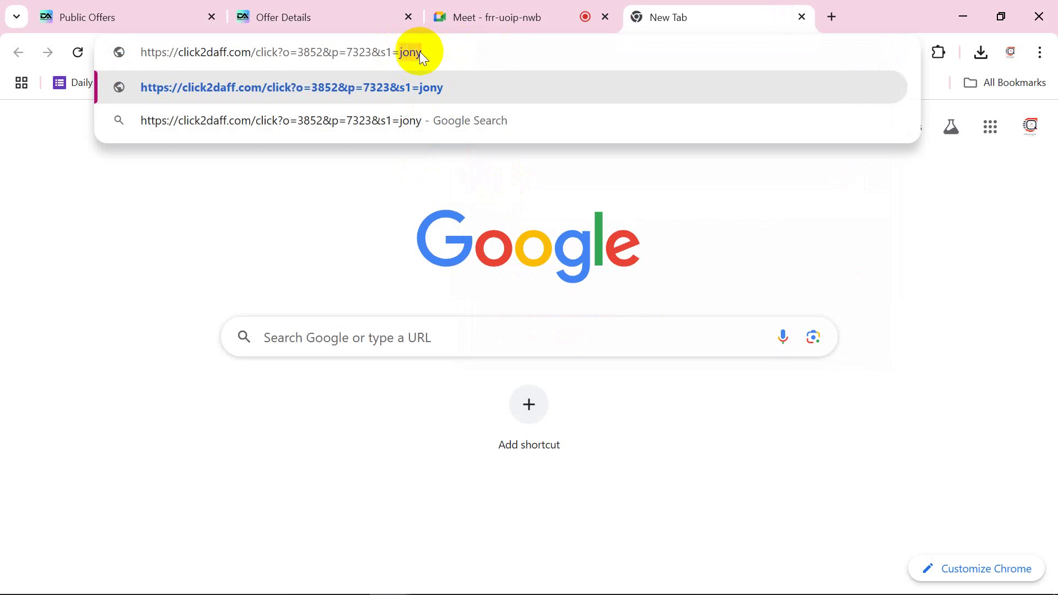
# Return to the offer's Tracking section, copy the offer link again with the same SubID1, and select the SubID1 value.
pyautogui.click(363, 7)
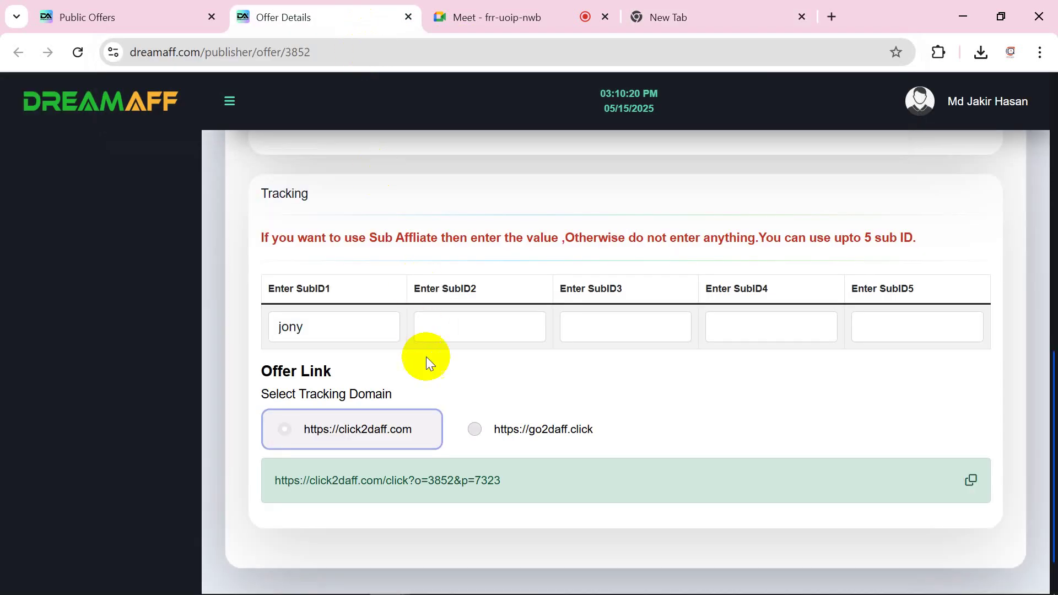
pyautogui.moveTo(324, 327); pyautogui.dragTo(238, 331)
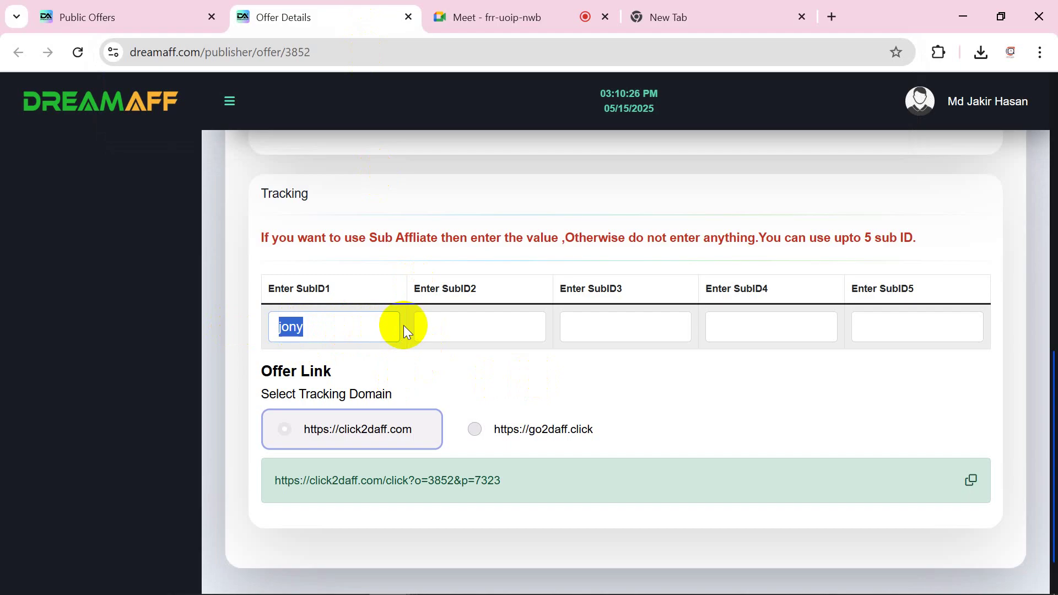
pyautogui.click(354, 329)
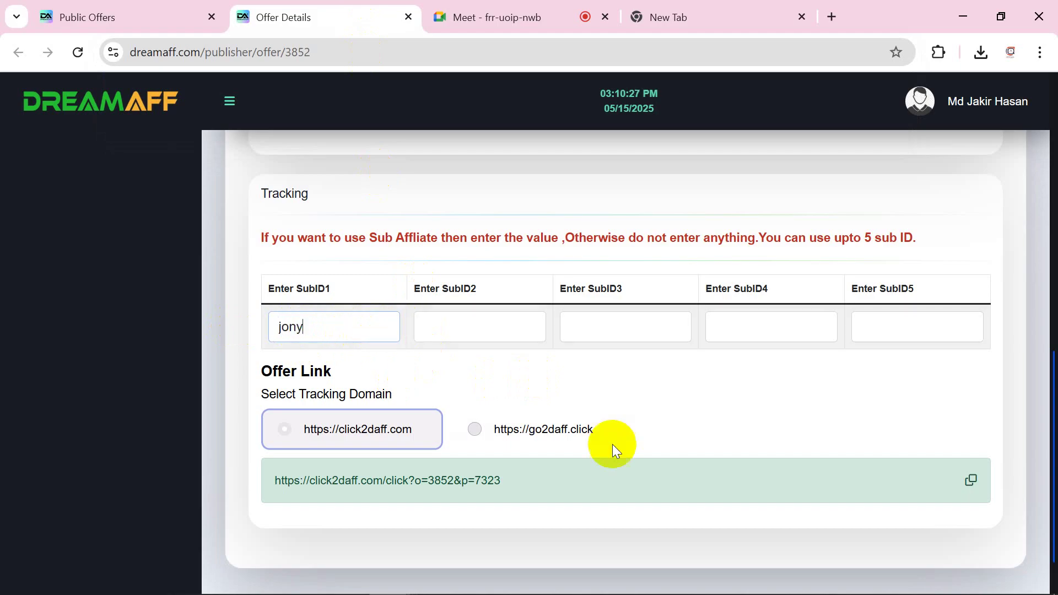
pyautogui.click(971, 481)
pyautogui.moveTo(317, 324); pyautogui.dragTo(258, 329)
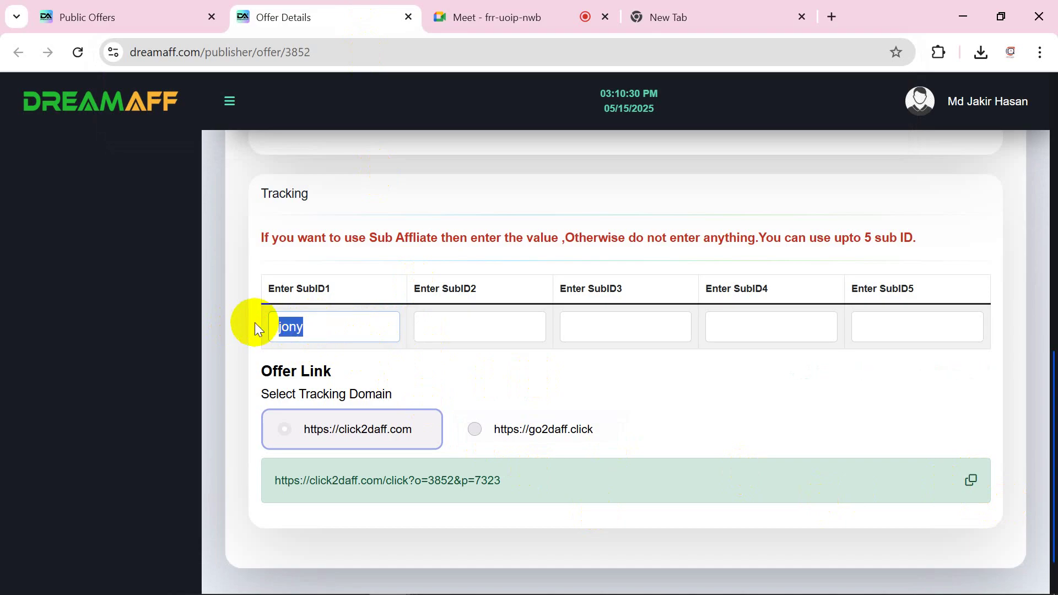
# Clear the SubID1 value in the Tracking section and copy the click2daff.com offer link without any SubID.
pyautogui.click(290, 325)
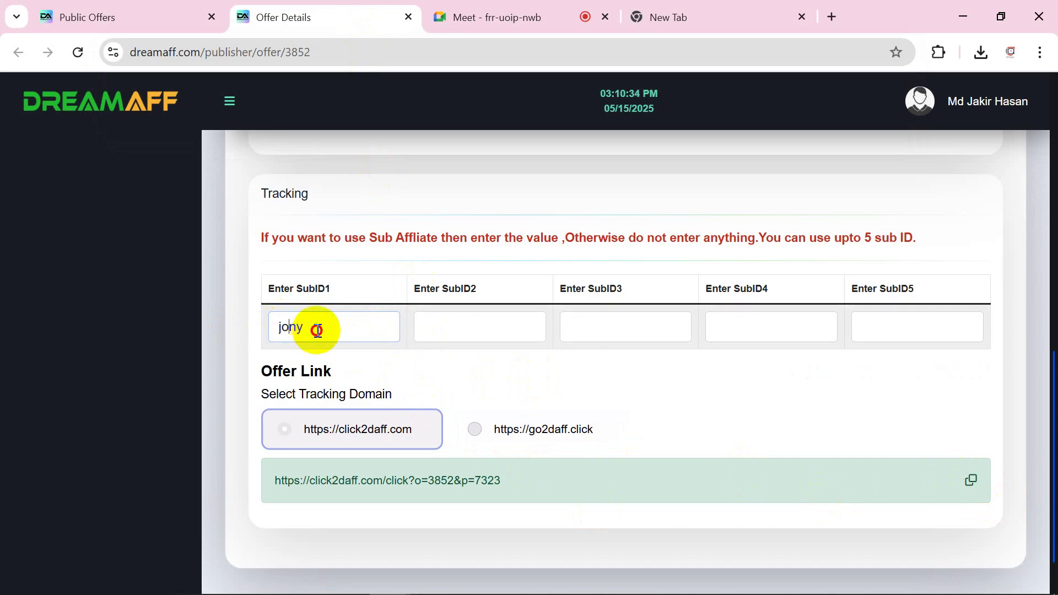
pyautogui.moveTo(314, 328); pyautogui.dragTo(214, 331)
pyautogui.press('BackSpace')
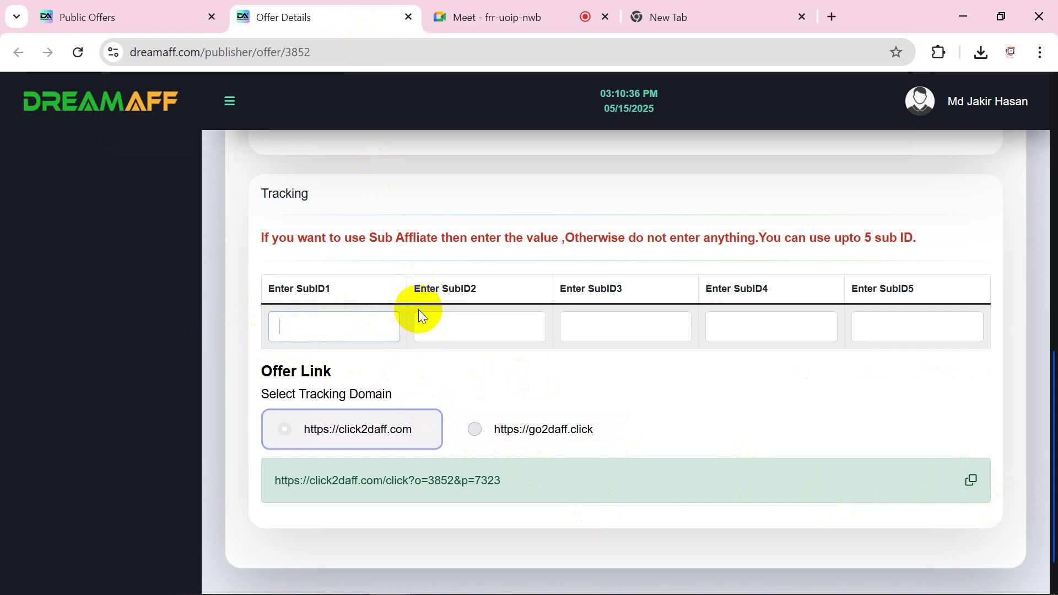
pyautogui.click(972, 483)
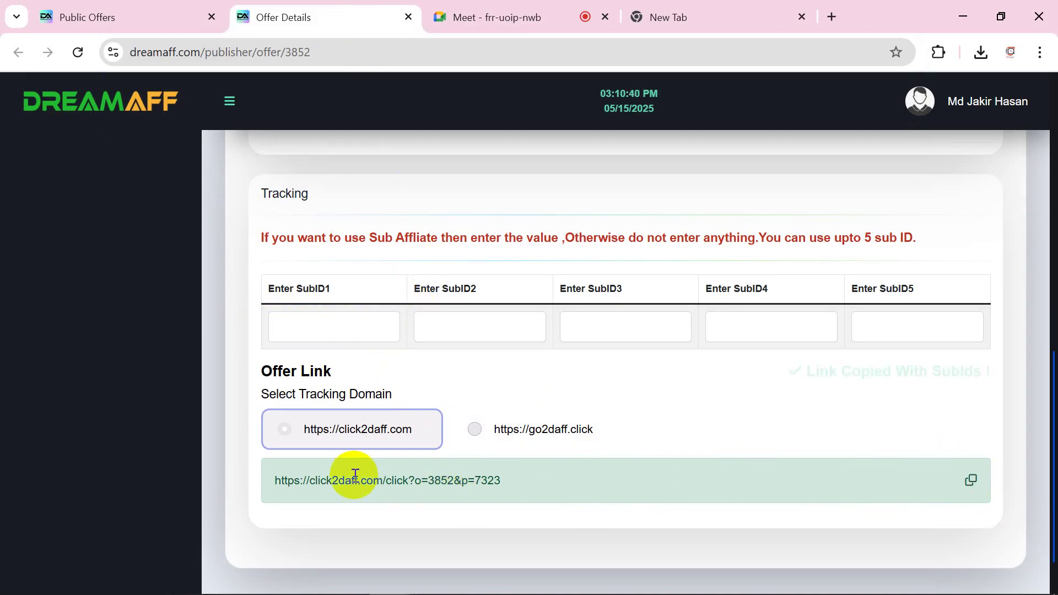
# Review the Amazon Bonus $750 offer page from its details down to the offer link in the Tracking section.
pyautogui.scroll(15, 529, 380)
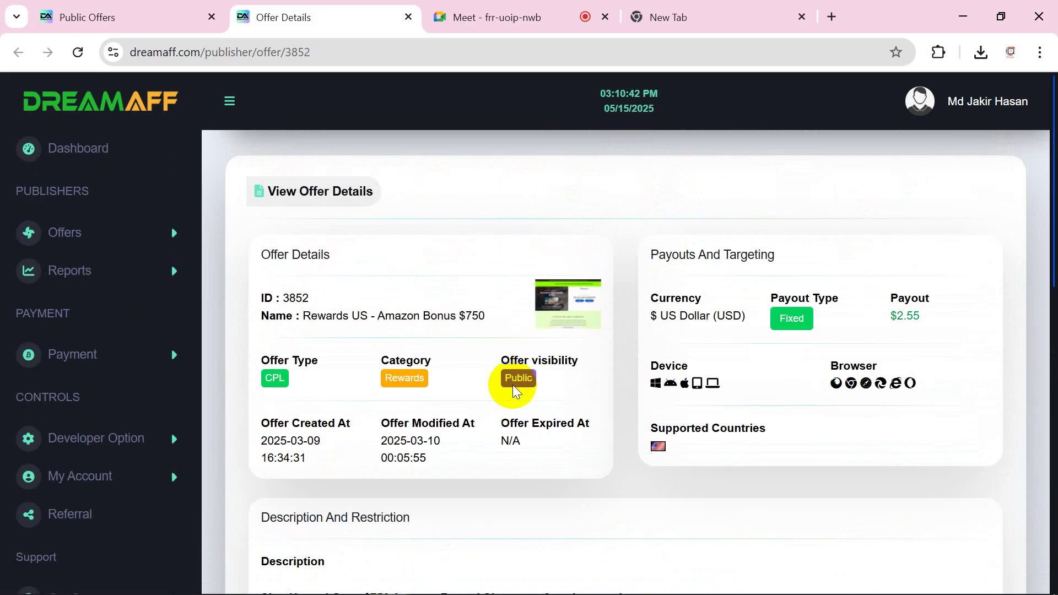
pyautogui.scroll(-15, 535, 342)
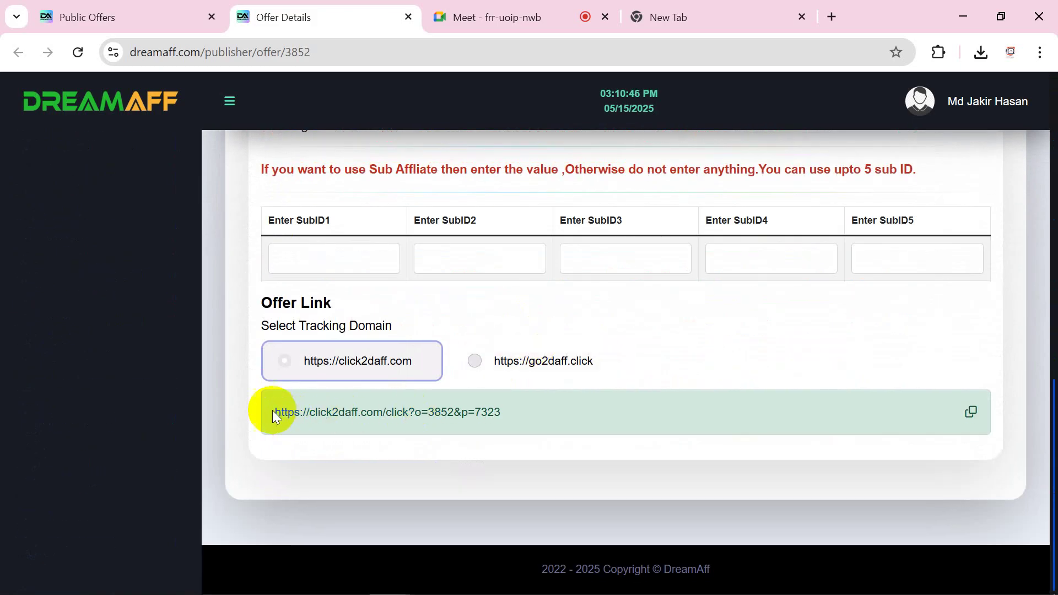
pyautogui.moveTo(273, 410)
pyautogui.mouseDown()
pyautogui.moveTo(504, 409)
pyautogui.moveTo(279, 411)
pyautogui.mouseUp()
pyautogui.click(505, 409)
pyautogui.click(359, 419)
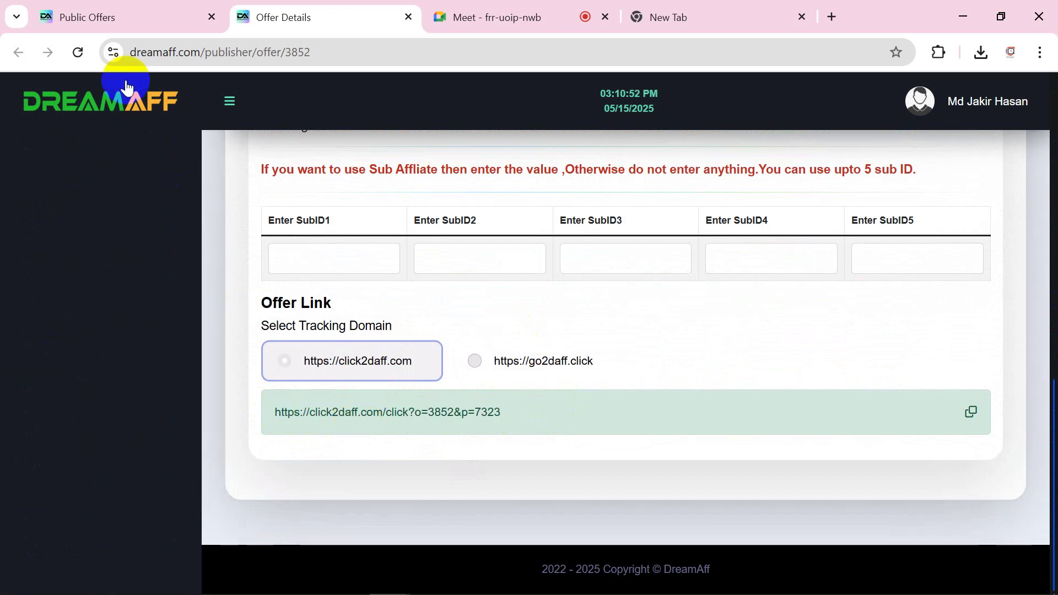
# Open the Rewards Giant - Zip Pay $750 - (AU) offer from Public Offers in a new tab and view its restrictions and Tracking section.
pyautogui.click(113, 8)
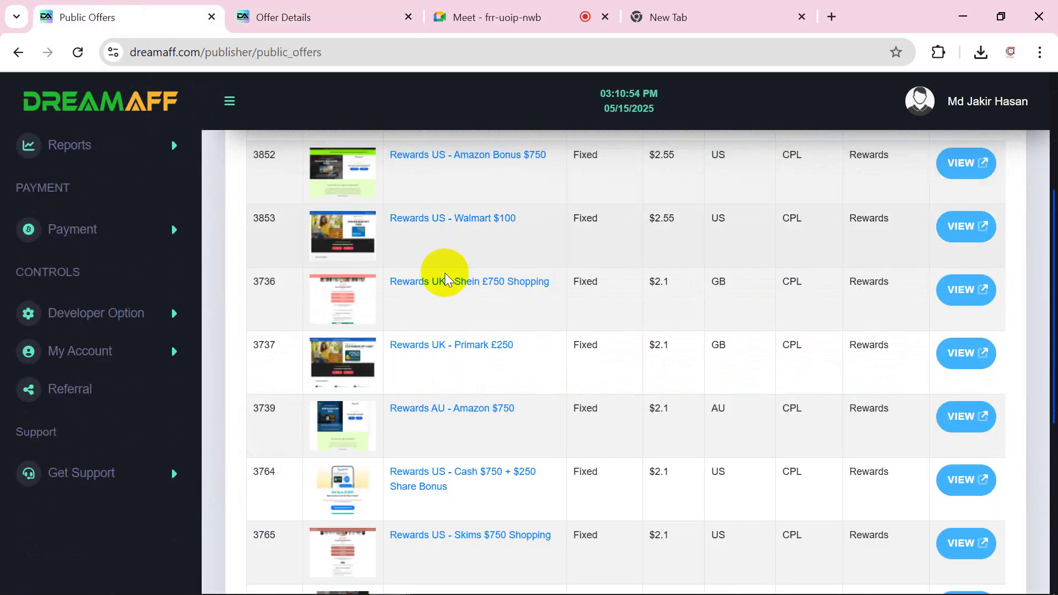
pyautogui.scroll(-5, 552, 342)
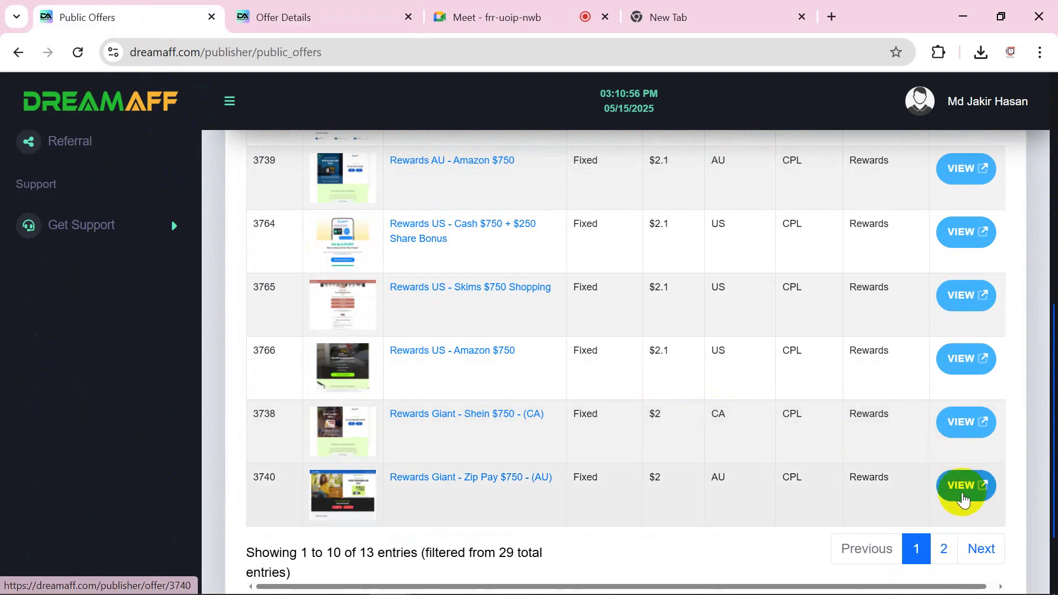
pyautogui.rightClick(959, 485)
pyautogui.click(809, 309)
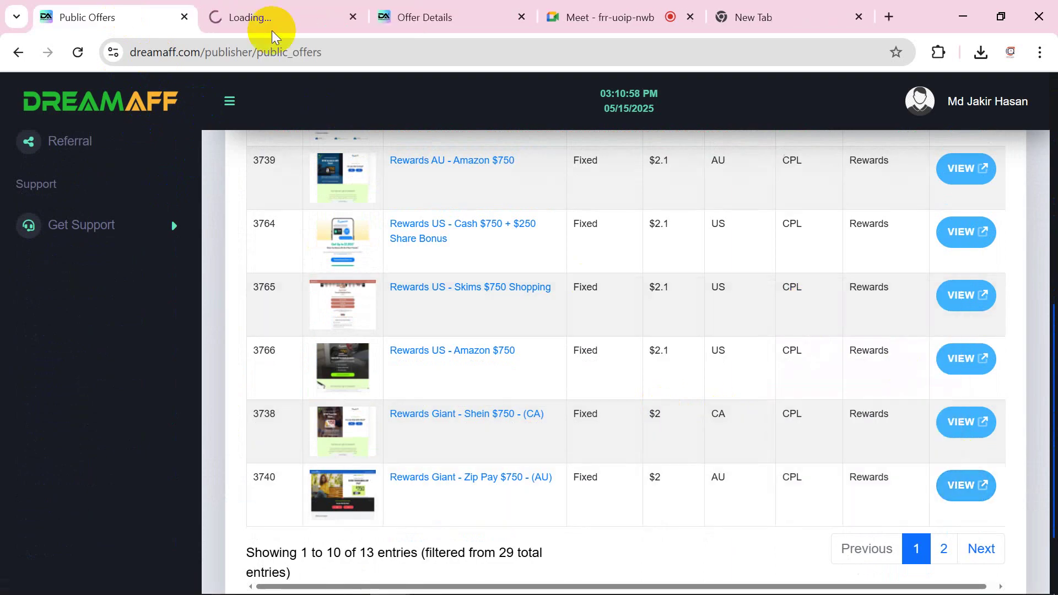
pyautogui.click(262, 18)
pyautogui.scroll(-10, 458, 346)
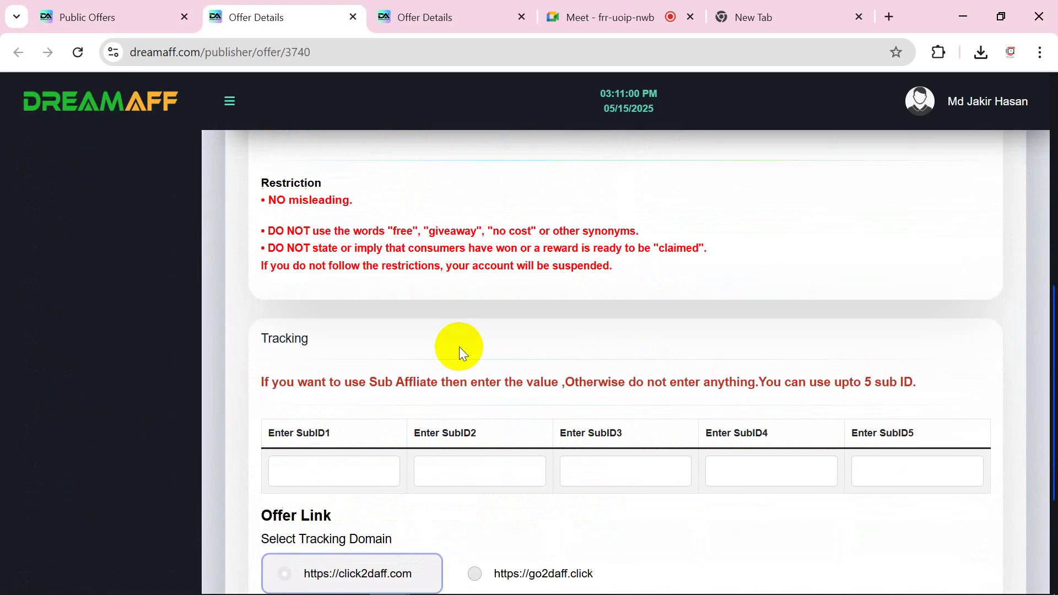
# Open the Rewards Giant - Shein $750 - (CA) offer from Public Offers in a new tab and view its offer link.
pyautogui.click(164, 13)
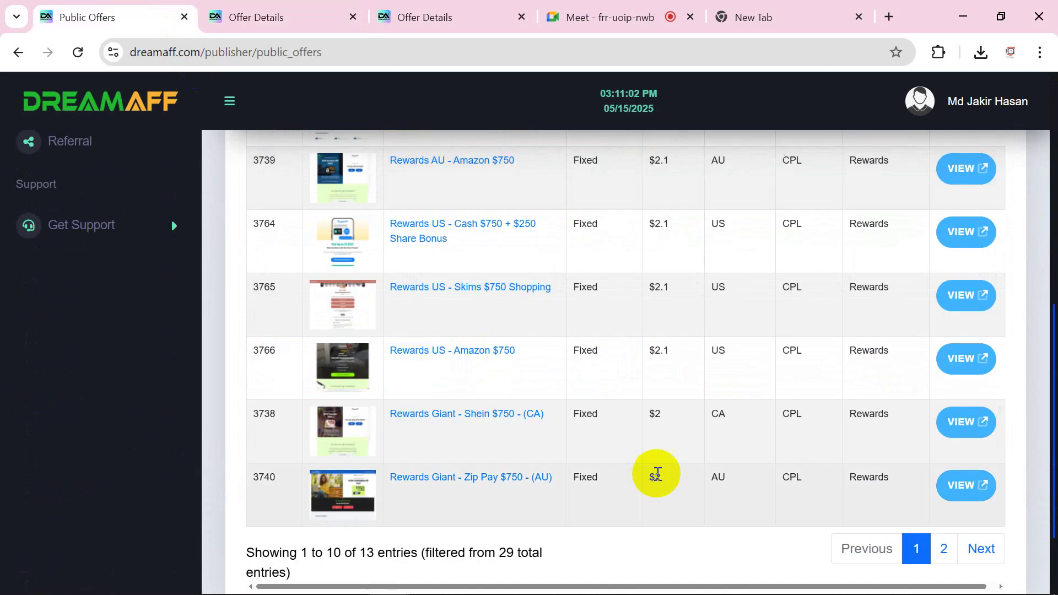
pyautogui.rightClick(955, 423)
pyautogui.click(826, 231)
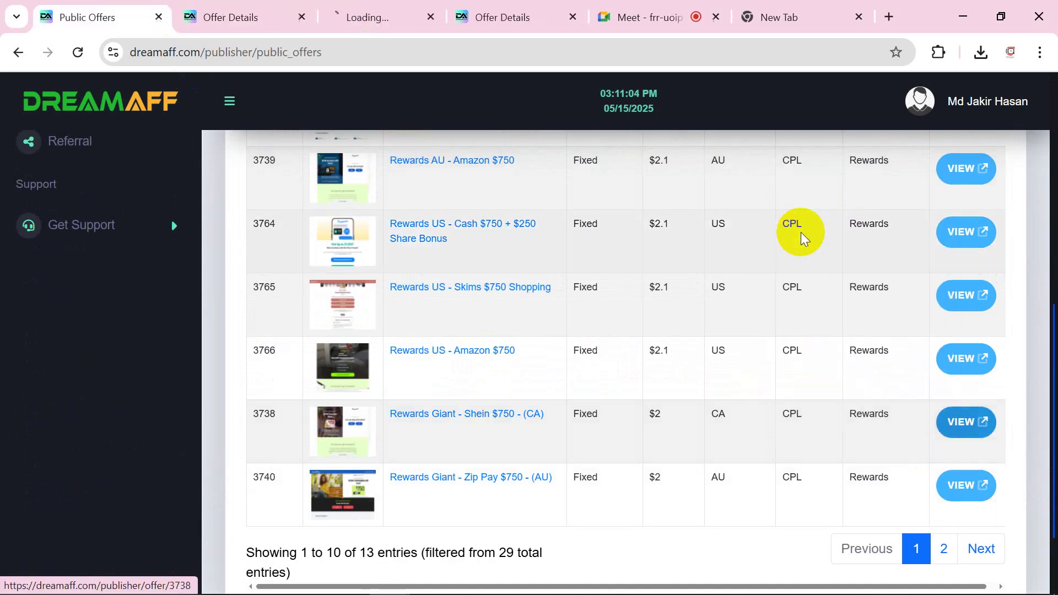
pyautogui.click(354, 17)
pyautogui.scroll(-10, 586, 378)
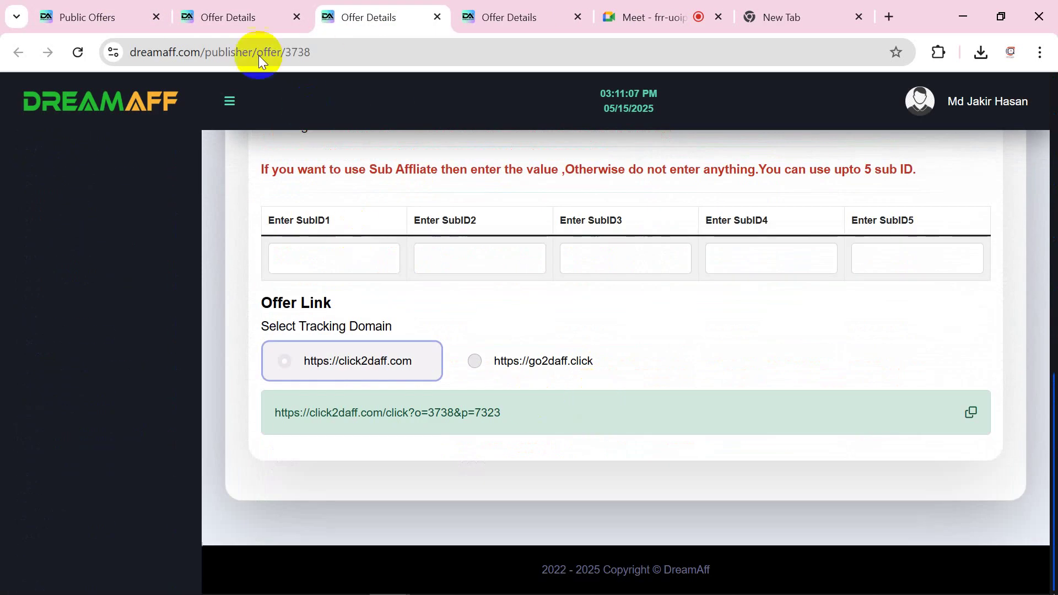
# Return to Public Offers and replace the Rewards category filter with Career/Jobs.
pyautogui.click(105, 14)
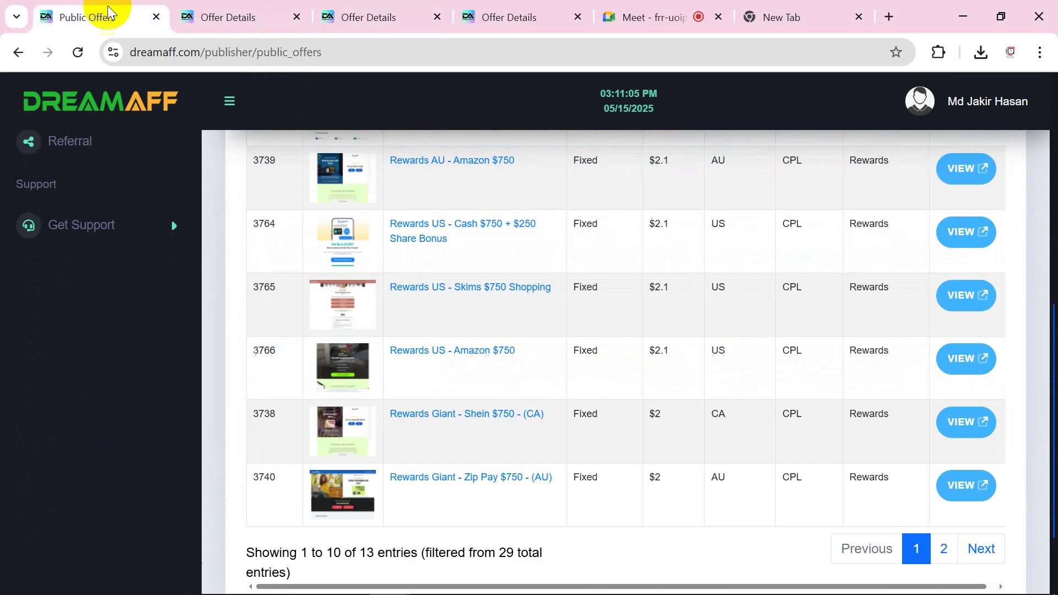
pyautogui.scroll(5, 586, 345)
pyautogui.scroll(3, 457, 386)
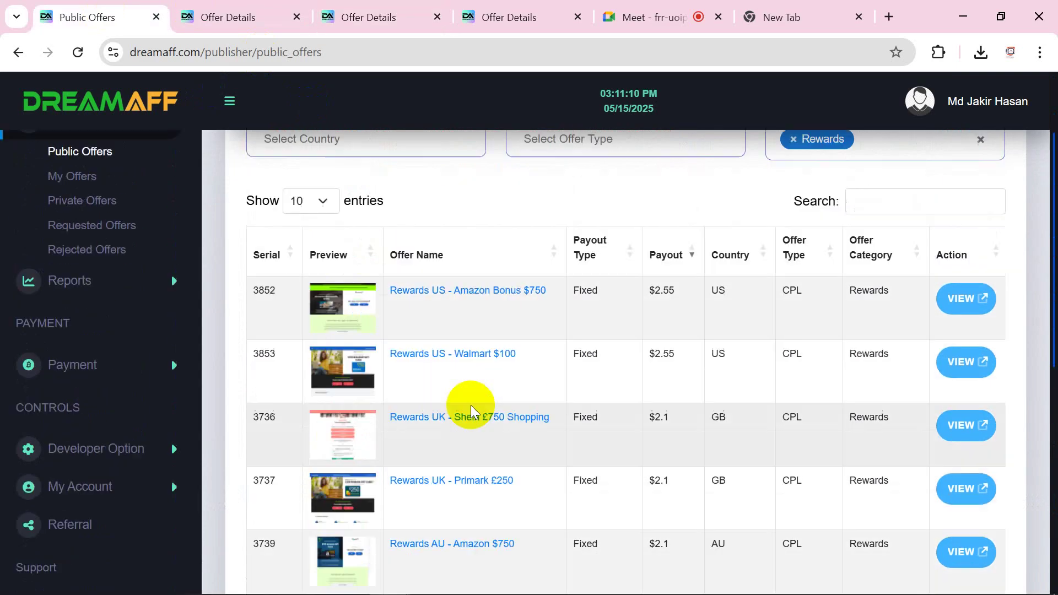
pyautogui.click(792, 252)
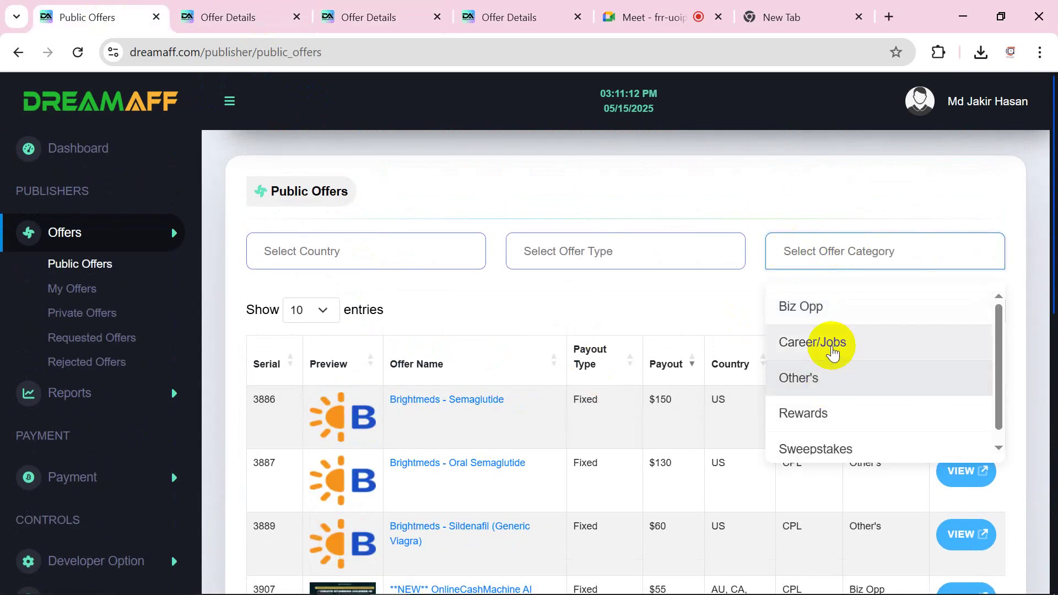
pyautogui.click(830, 347)
# Open the HigherIncomeJobs - Medical Jobs - (US) offer in a new tab and view its restrictions and Tracking section.
pyautogui.scroll(-4, 696, 358)
pyautogui.scroll(-3, 655, 399)
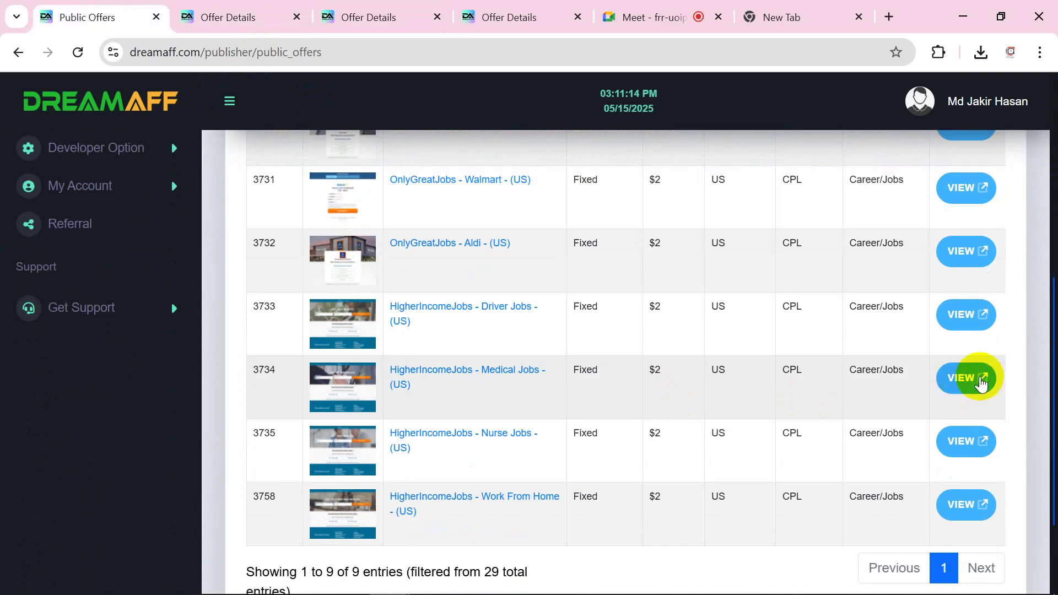
pyautogui.rightClick(971, 379)
pyautogui.click(831, 401)
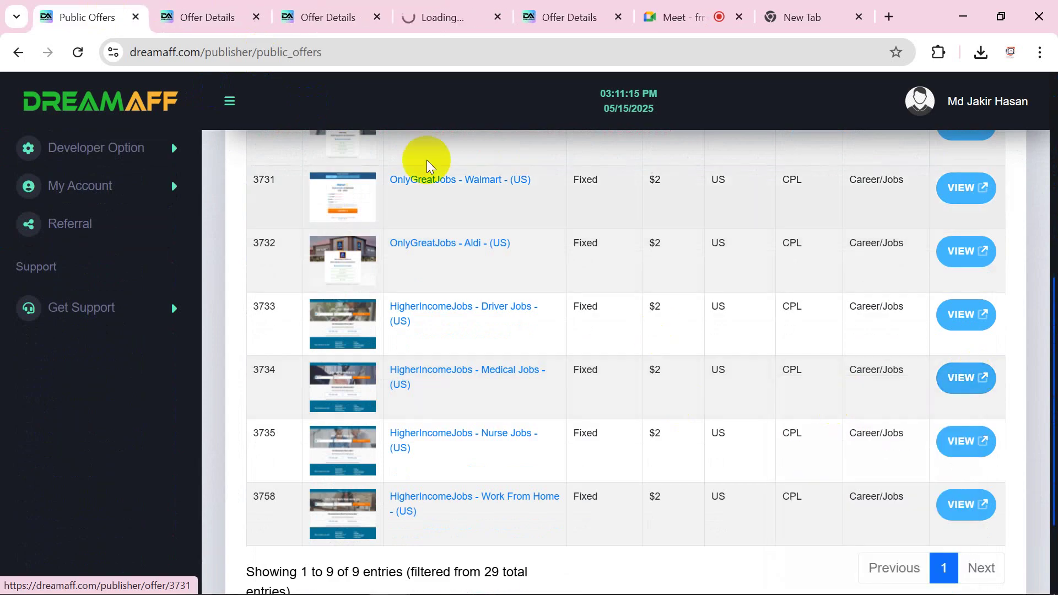
pyautogui.click(454, 15)
pyautogui.scroll(-5, 546, 375)
pyautogui.scroll(-5, 547, 376)
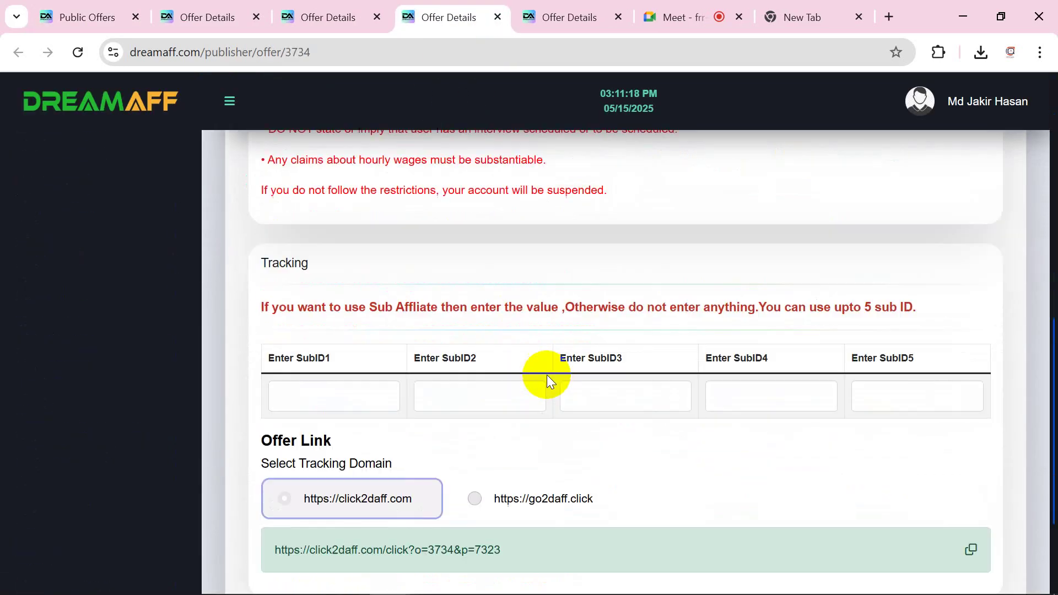
# Open the OnlyGreatJobs - UPS - (US) offer from Public Offers in a new tab and view its offer link.
pyautogui.click(108, 12)
pyautogui.scroll(10, 818, 247)
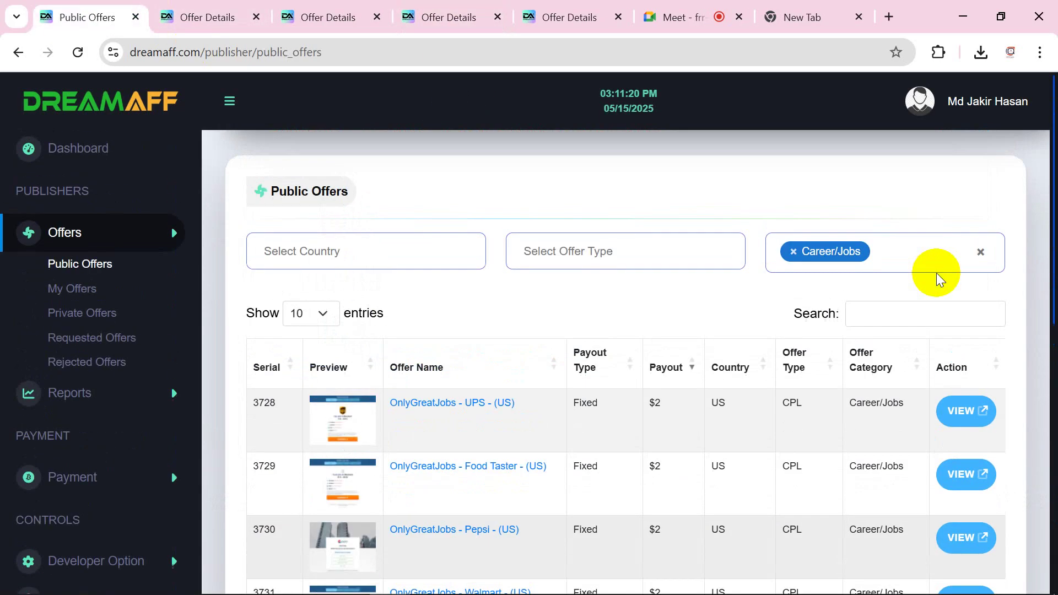
pyautogui.rightClick(963, 419)
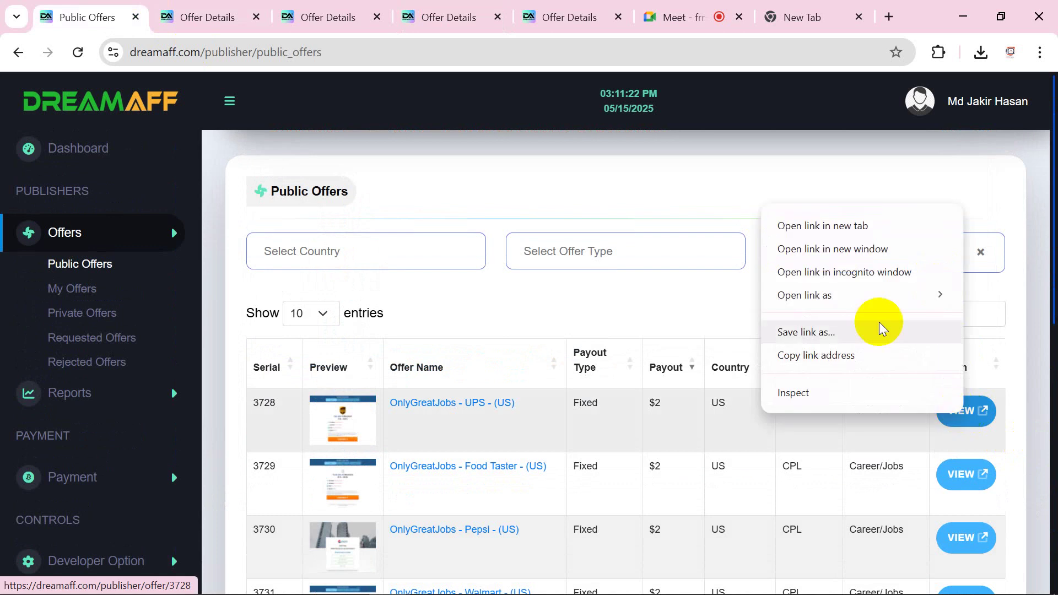
pyautogui.click(822, 161)
pyautogui.click(478, 6)
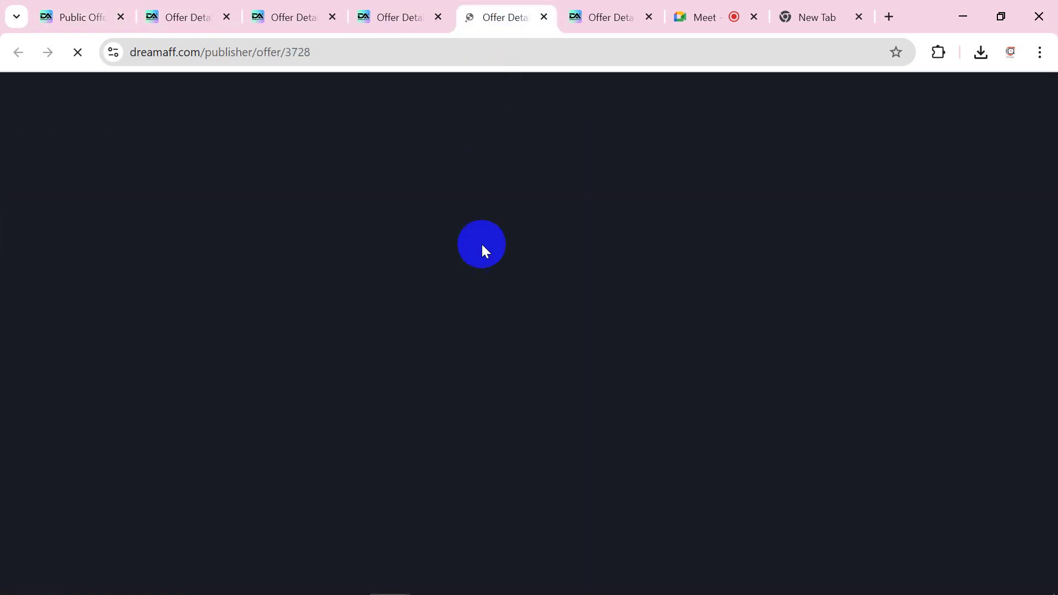
pyautogui.scroll(-10, 542, 441)
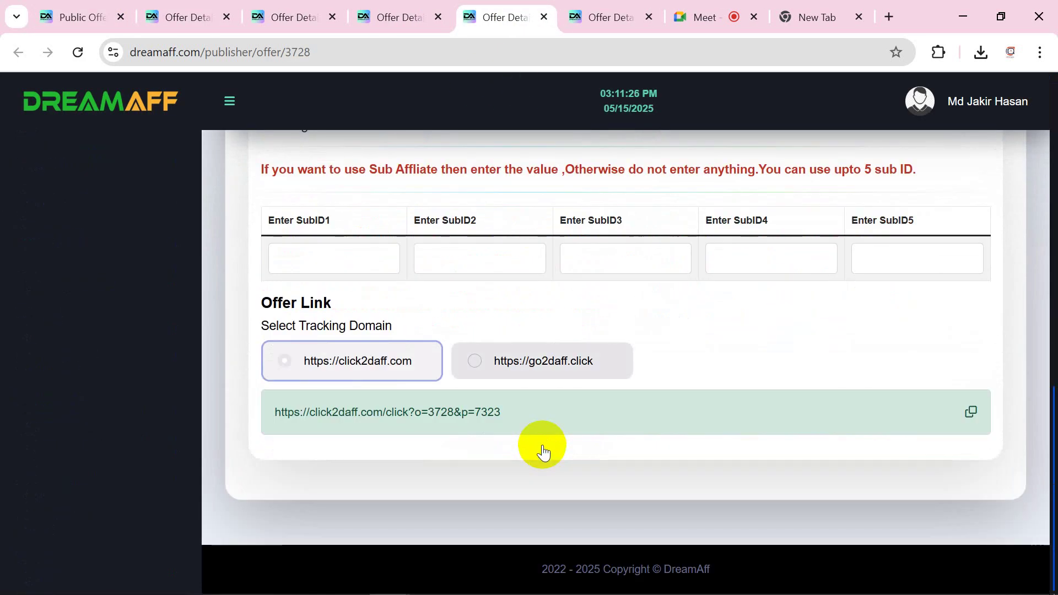
# Open the OnlyGreatJobs - Food Taster - (US) offer from Public Offers in a new tab and view its offer link.
pyautogui.click(71, 18)
pyautogui.scroll(-2, 861, 428)
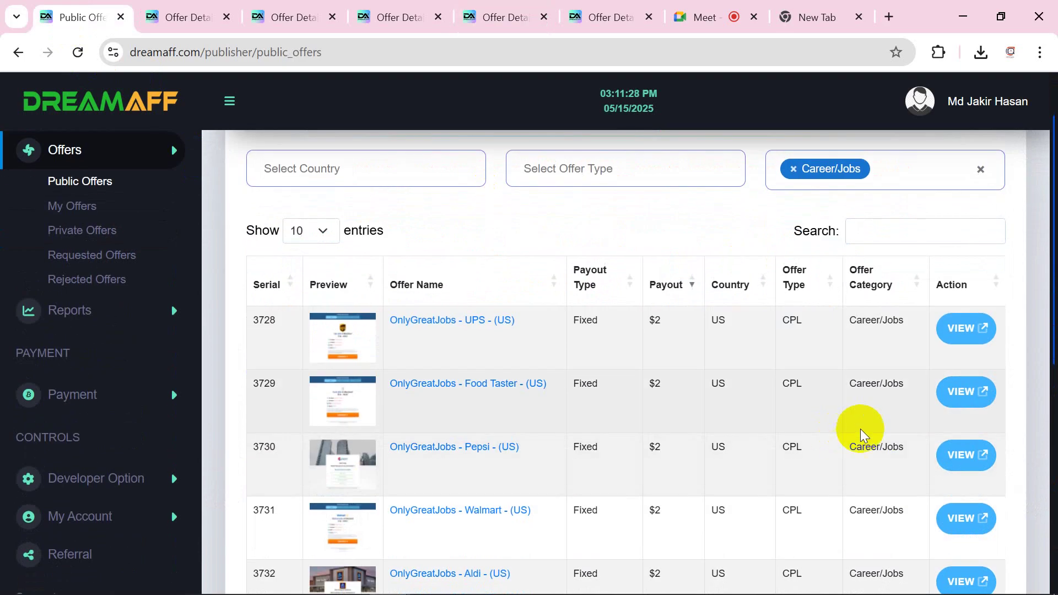
pyautogui.rightClick(971, 388)
pyautogui.click(831, 205)
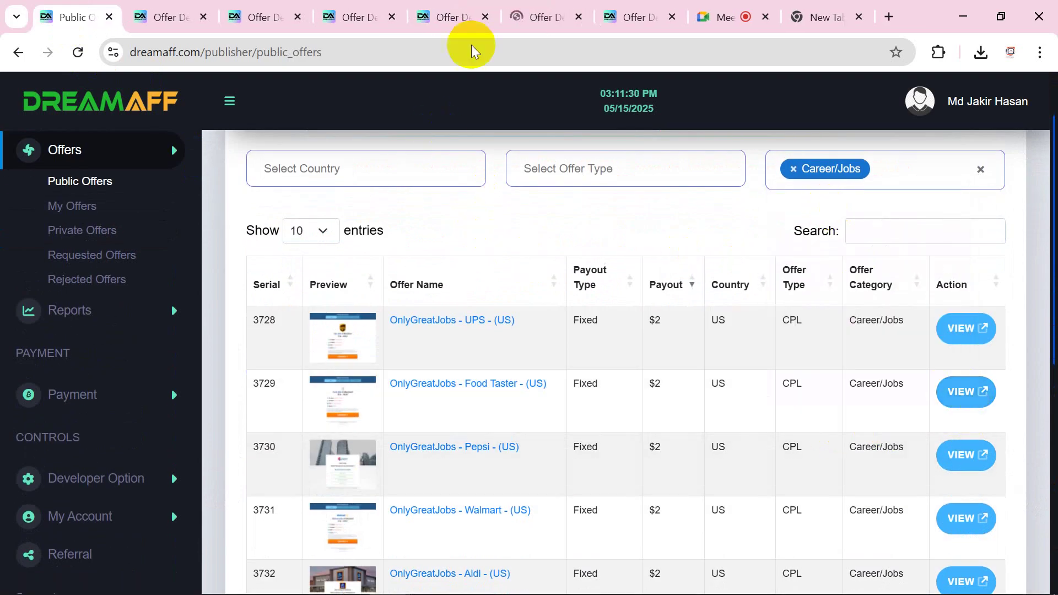
pyautogui.click(537, 16)
pyautogui.scroll(-7, 576, 309)
pyautogui.scroll(-5, 577, 326)
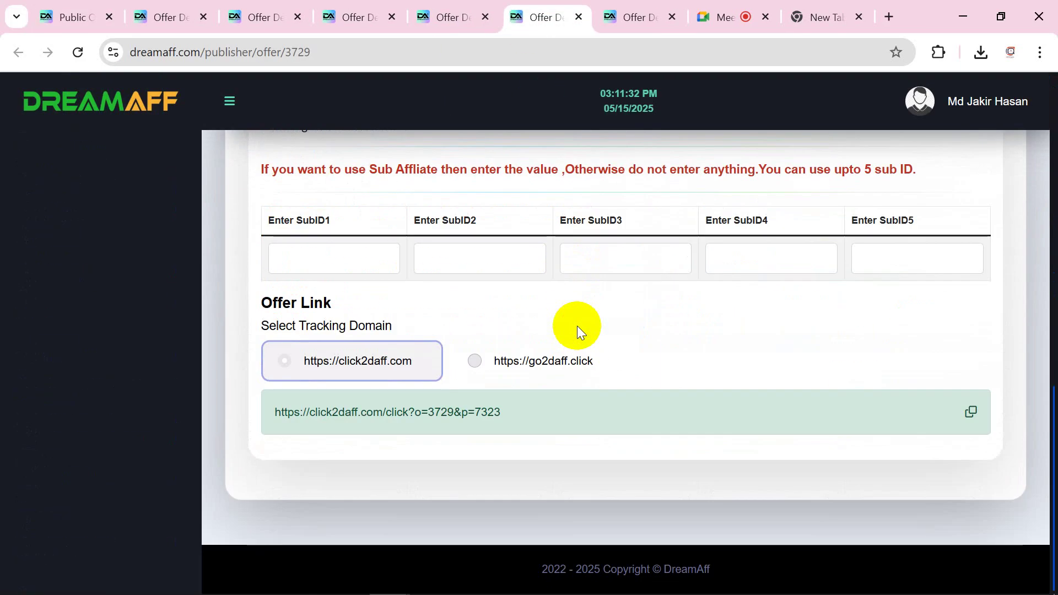
# Open the HigherIncomeJobs - Driver Jobs - (US) offer from Public Offers in a new tab and view its restrictions and Tracking section.
pyautogui.click(72, 17)
pyautogui.scroll(-3, 606, 395)
pyautogui.scroll(-2, 606, 396)
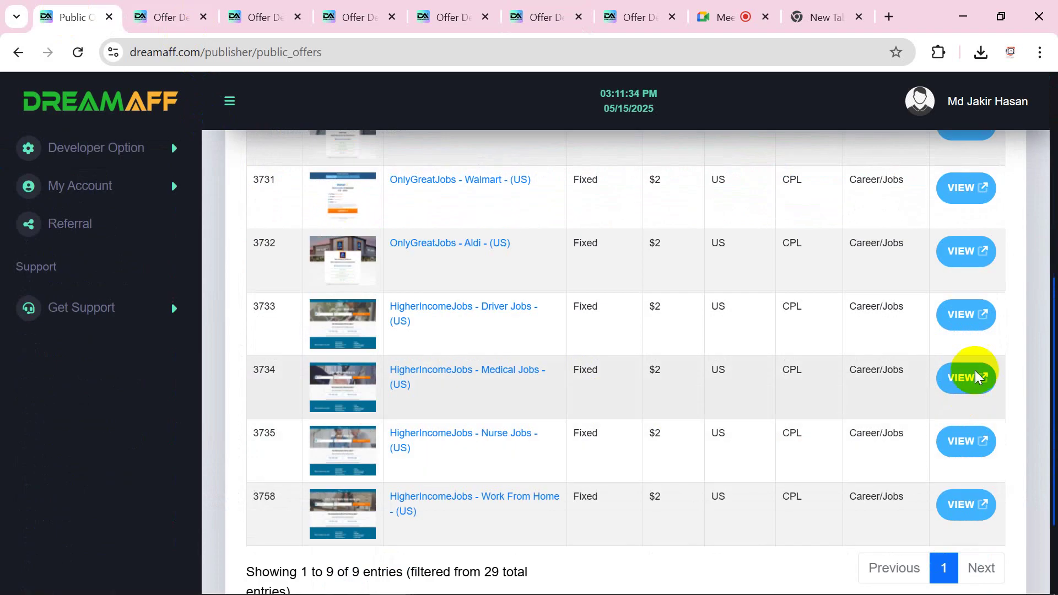
pyautogui.rightClick(954, 314)
pyautogui.click(900, 332)
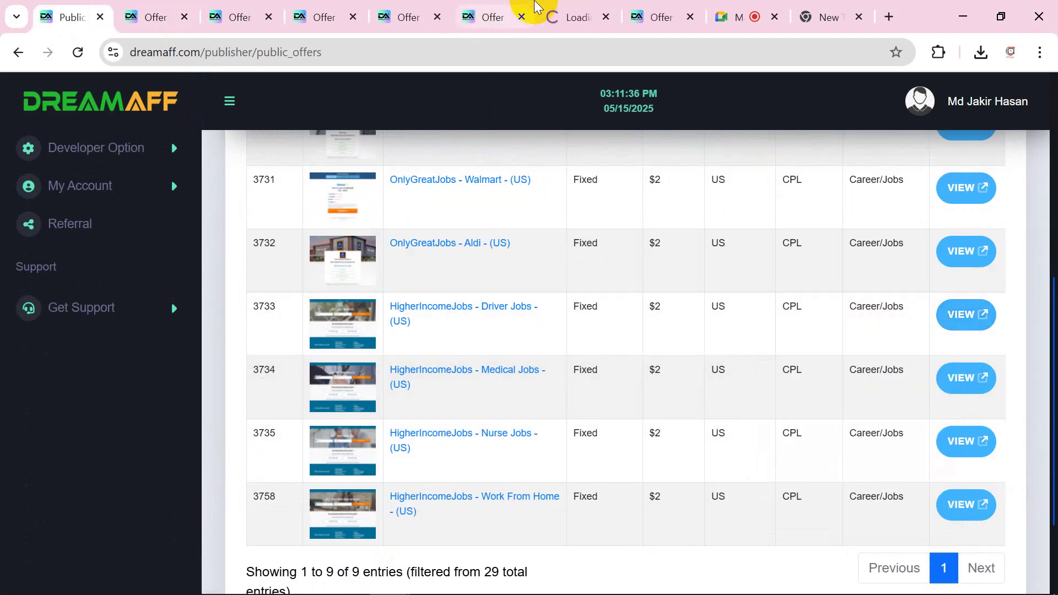
pyautogui.click(587, 2)
pyautogui.scroll(-10, 591, 382)
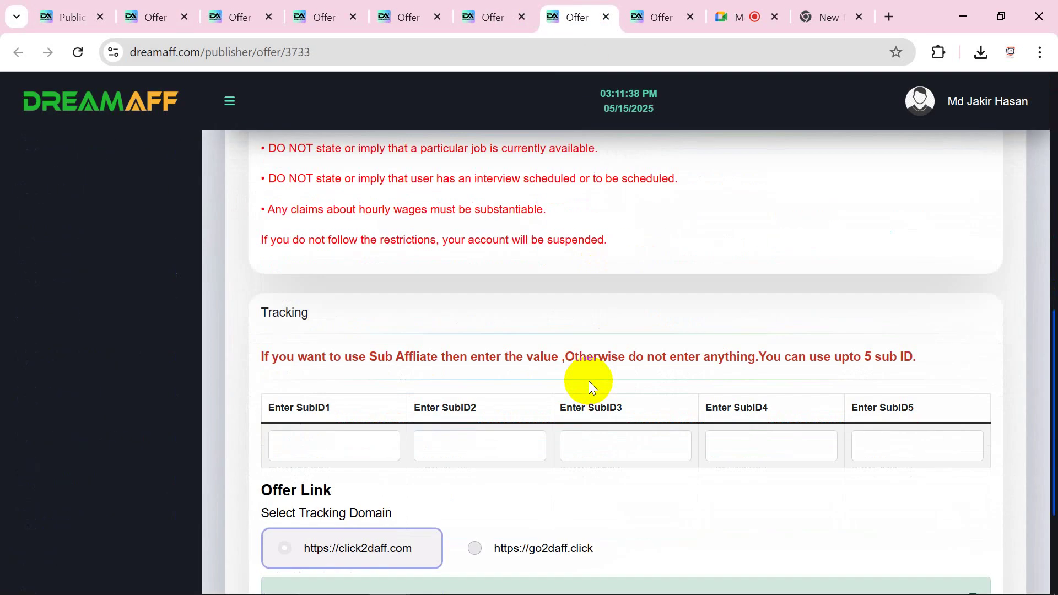
# Return to the Public Offers tab, open the publisher dashboard and go to the Top 5 Converting Offers.
pyautogui.click(91, 14)
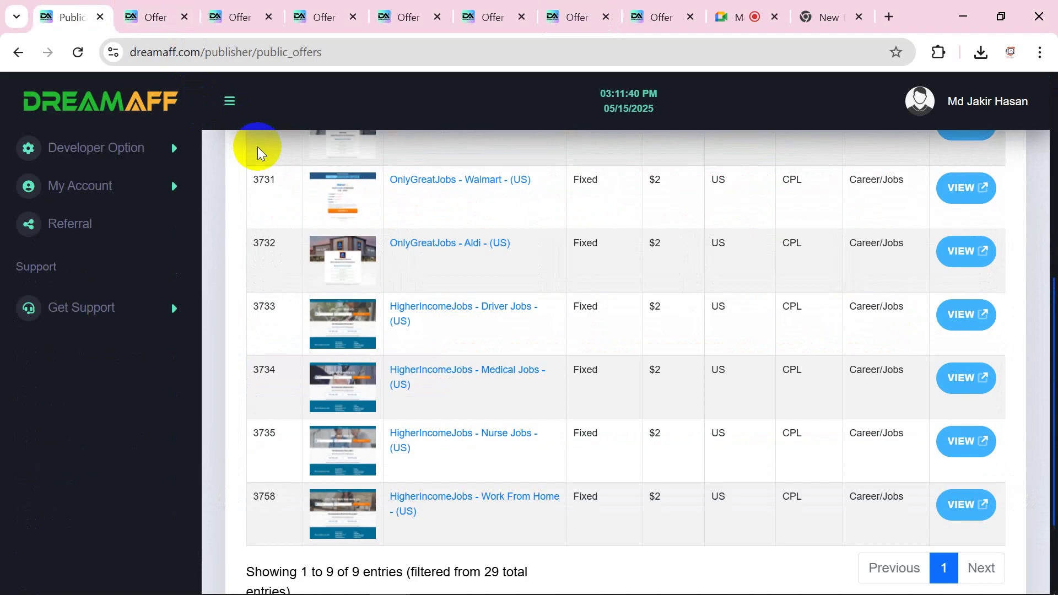
pyautogui.scroll(8, 251, 152)
pyautogui.click(92, 156)
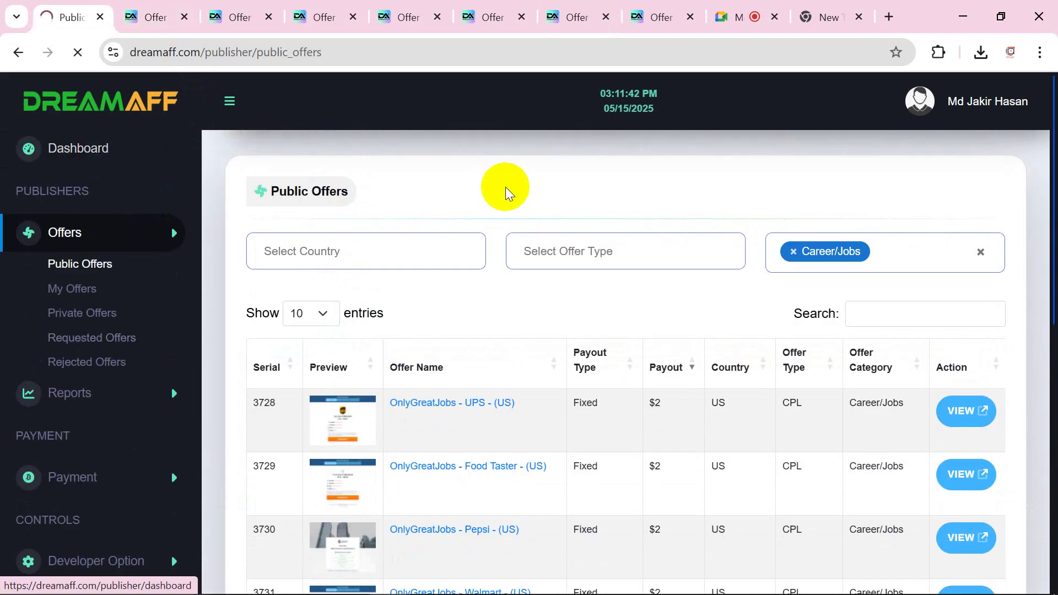
pyautogui.scroll(-9, 633, 276)
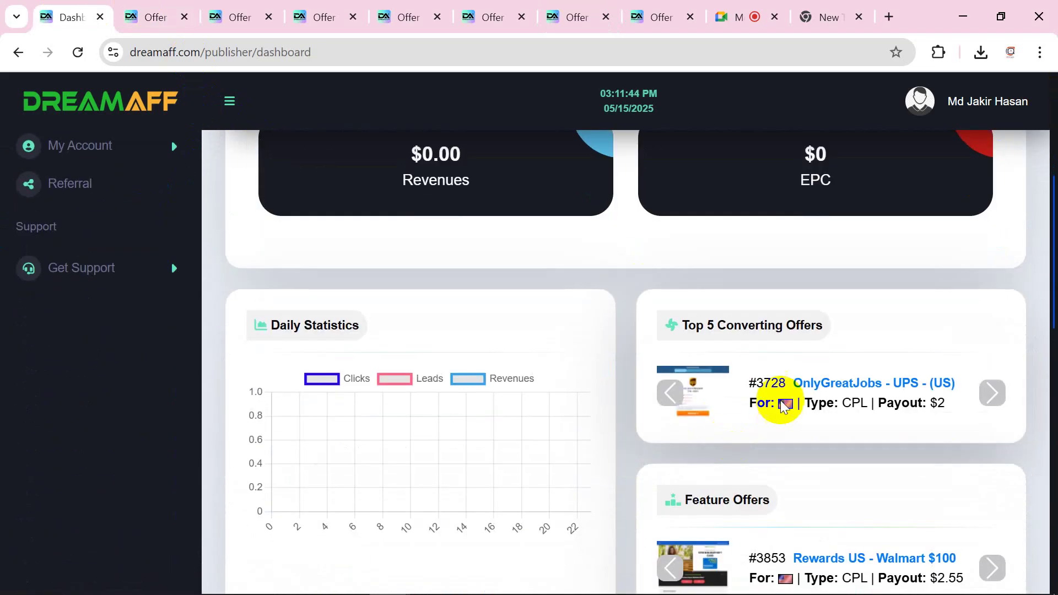
# Open the OnlyGreatJobs - UPS - (US) offer from Top 5 Converting Offers in a new tab and view its Tracking section.
pyautogui.rightClick(835, 219)
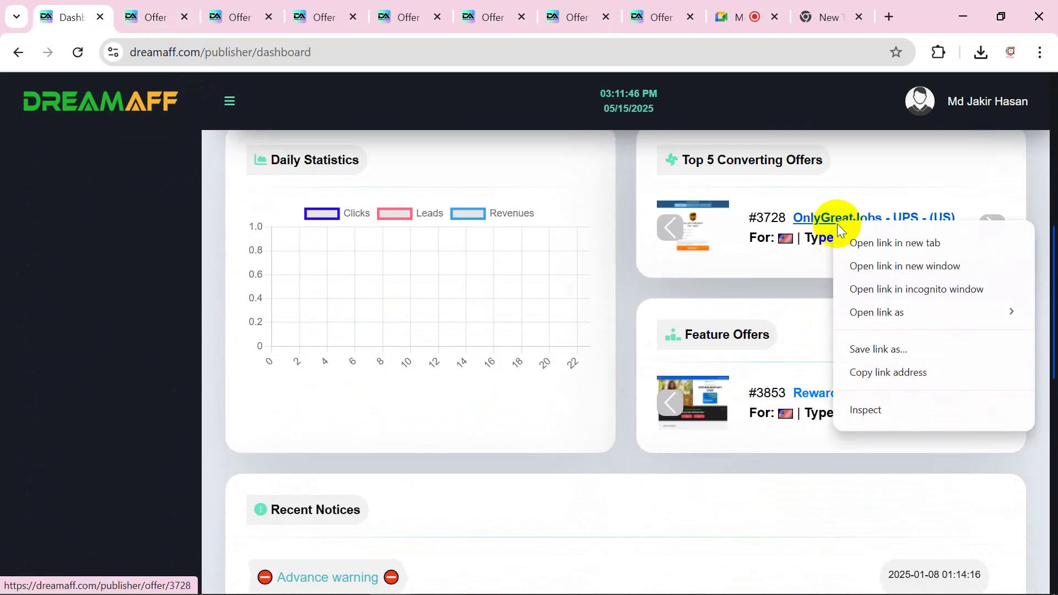
pyautogui.click(846, 243)
pyautogui.click(602, 15)
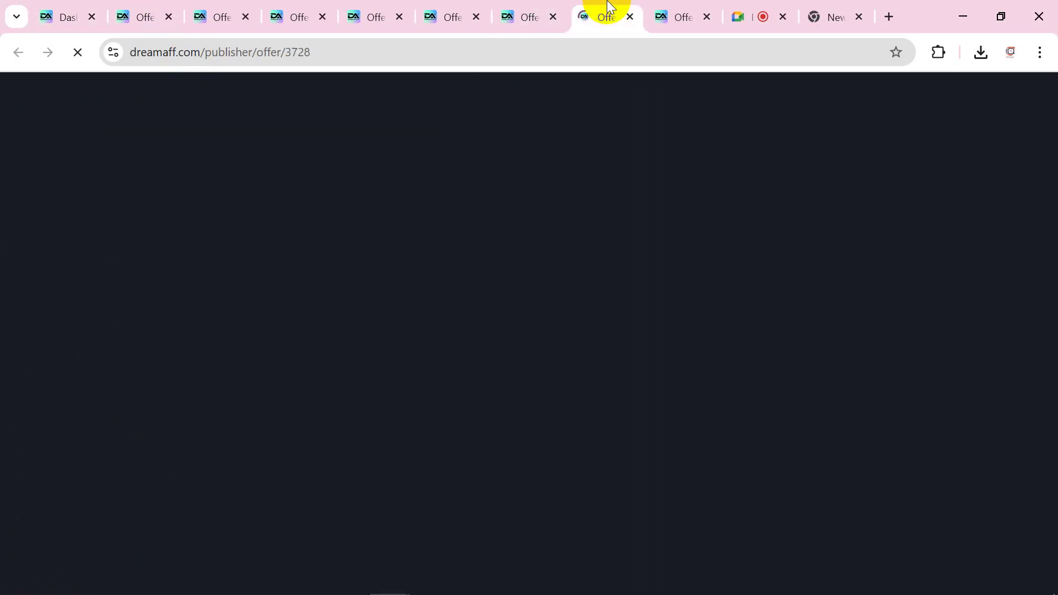
pyautogui.scroll(-7, 662, 279)
pyautogui.scroll(-6, 676, 389)
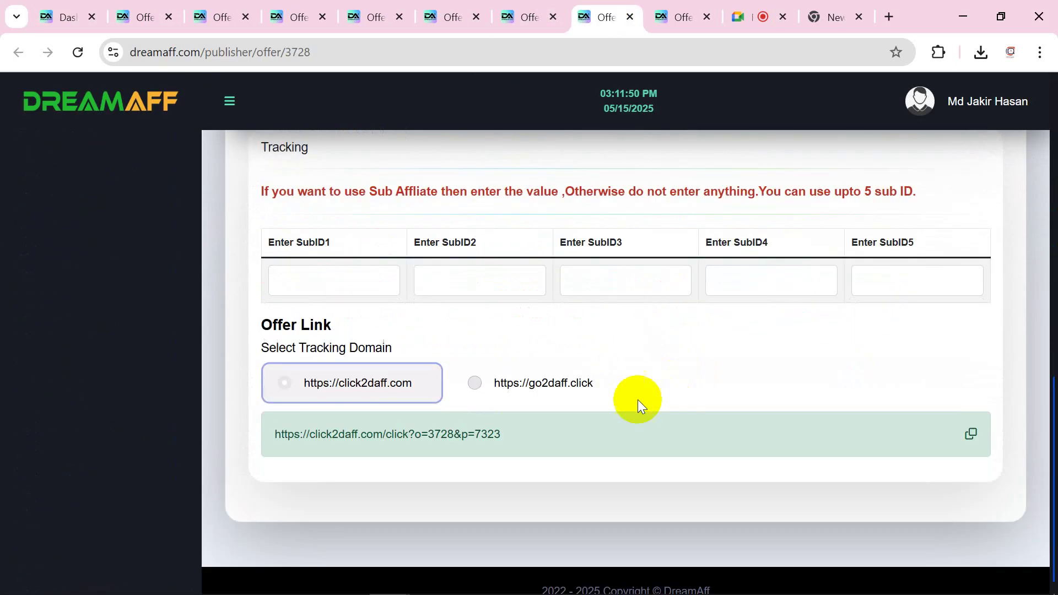
# Return to the publisher dashboard and close the extra offer tabs, keeping only the Rewards US - Amazon Bonus $750 offer open.
pyautogui.click(102, 19)
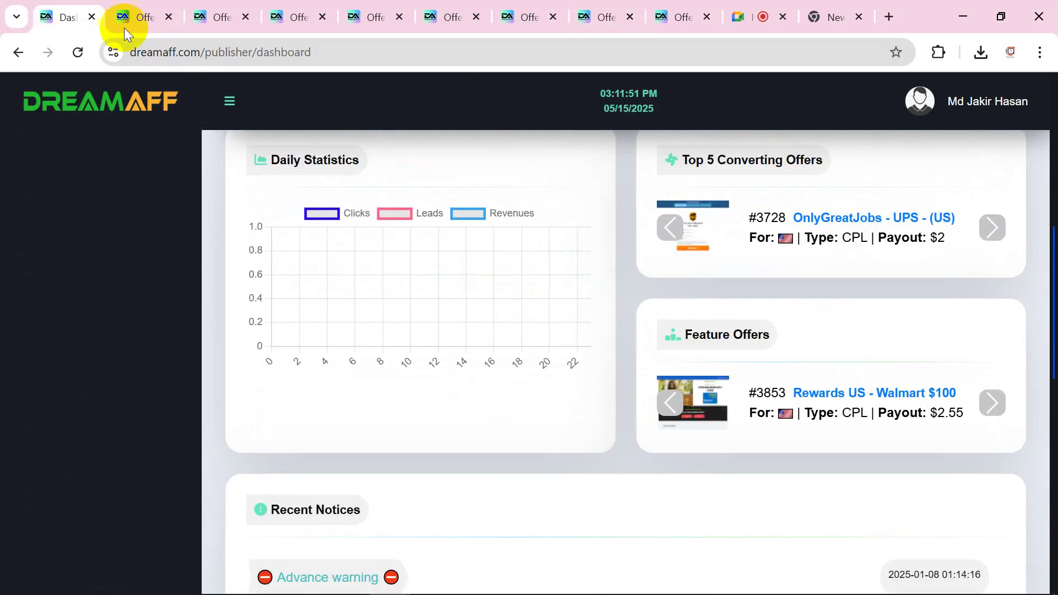
pyautogui.click(170, 17)
pyautogui.click(170, 18)
pyautogui.click(169, 18)
pyautogui.click(170, 18)
pyautogui.middleClick(170, 17)
pyautogui.middleClick(169, 17)
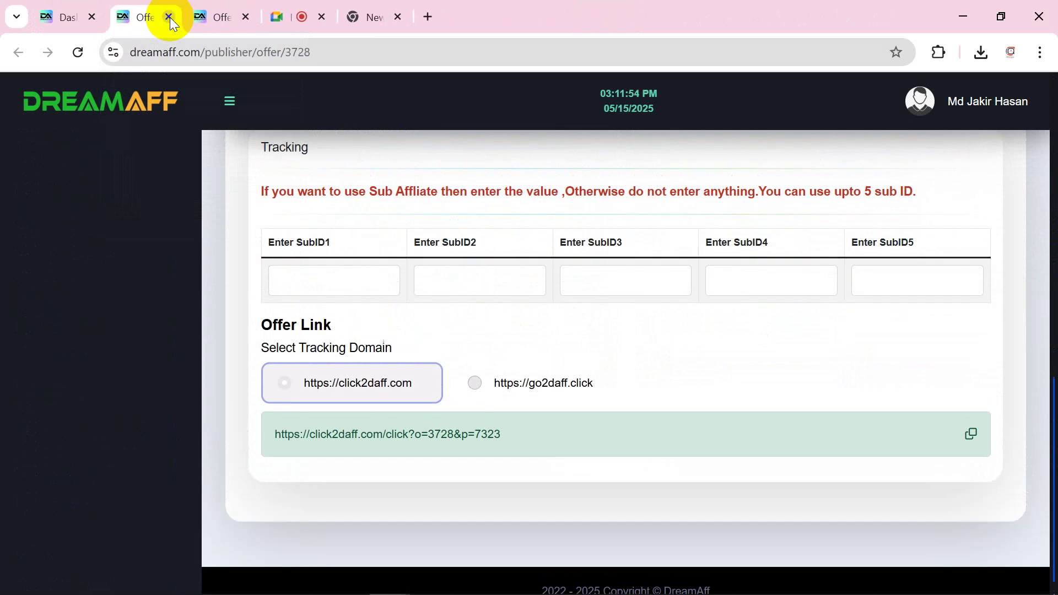
pyautogui.middleClick(170, 18)
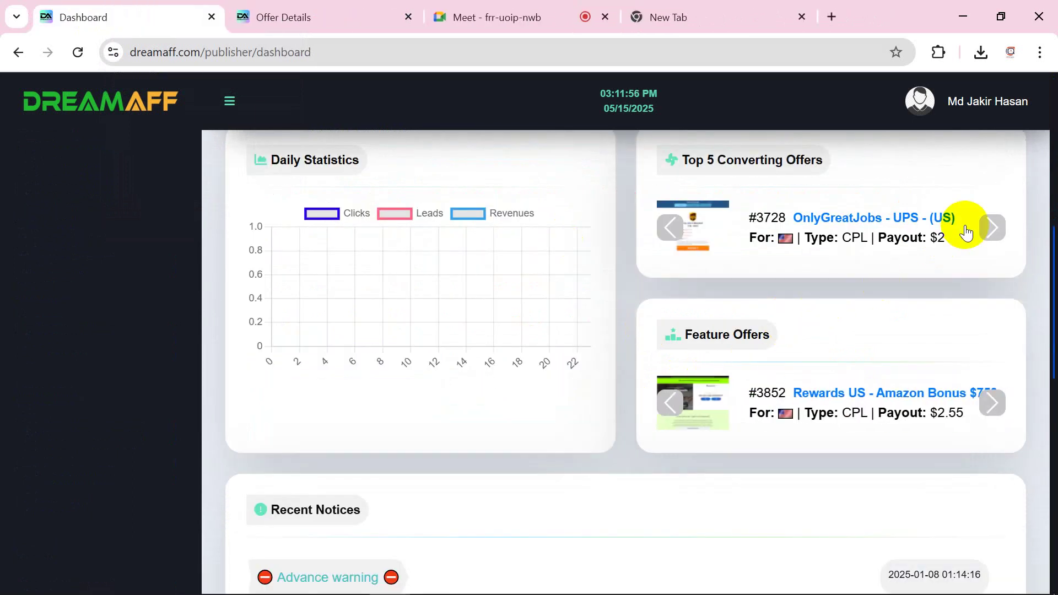
# Open the OkWow - American Eagle $100 offer from Top 5 Converting Offers in a new tab and view its promotional method form.
pyautogui.click(992, 227)
pyautogui.scroll(2, 910, 298)
pyautogui.rightClick(850, 298)
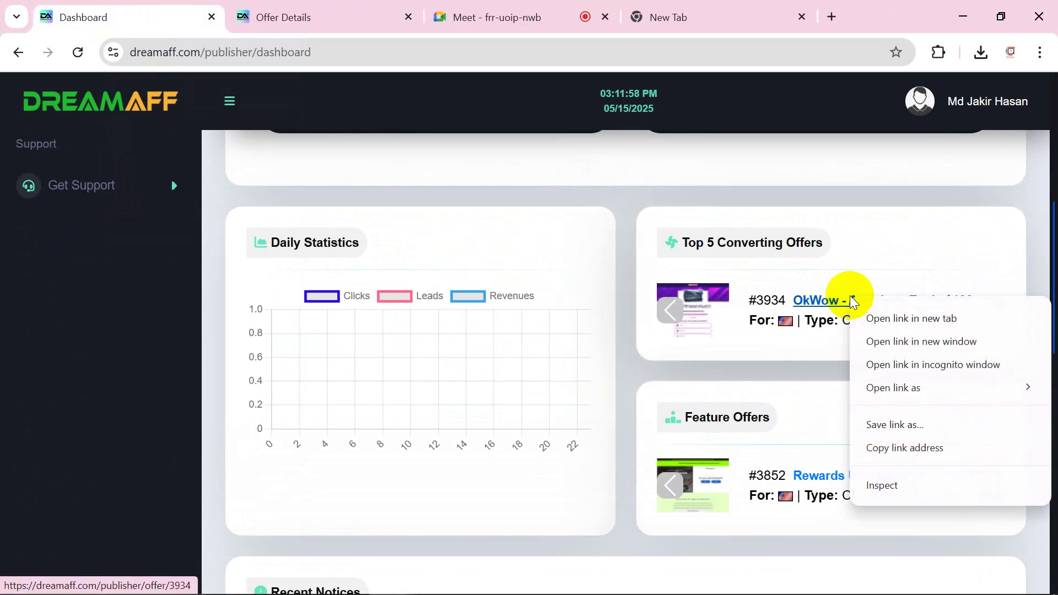
pyautogui.click(877, 318)
pyautogui.click(279, 12)
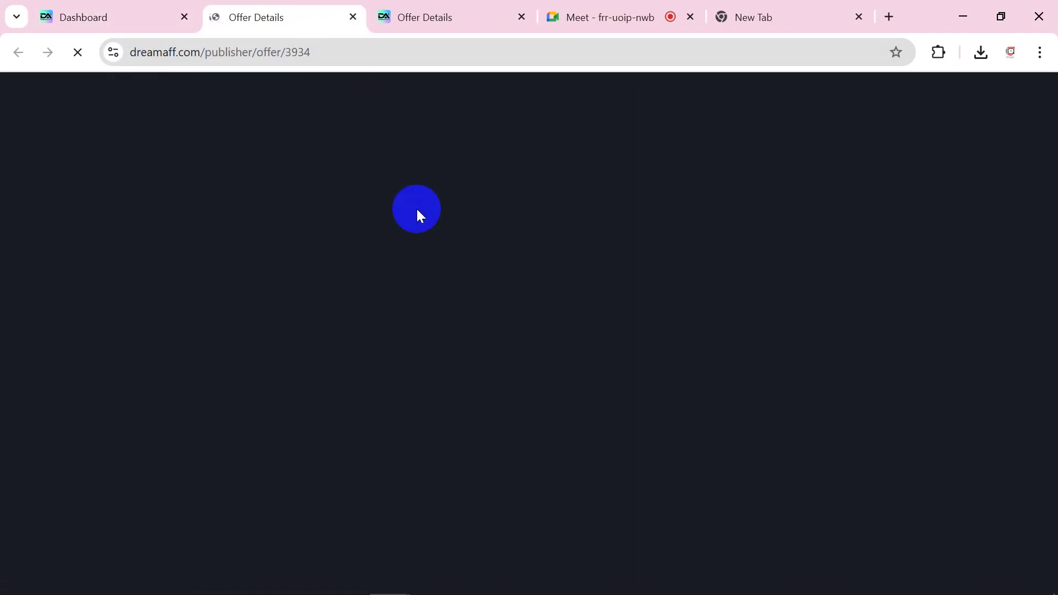
pyautogui.scroll(-15, 482, 323)
pyautogui.click(433, 373)
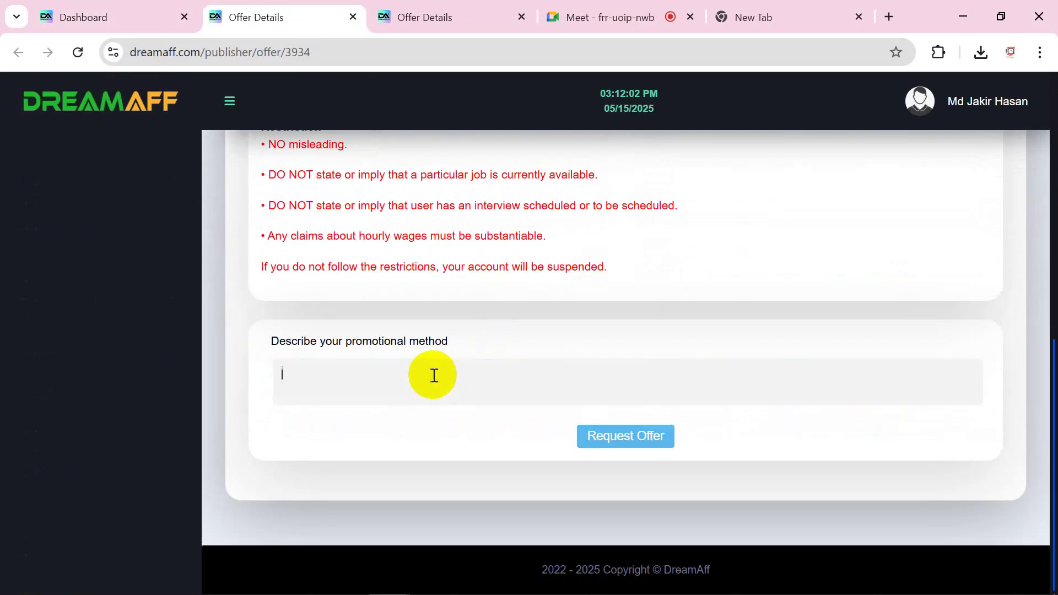
pyautogui.scroll(15, 408, 353)
# Compare the Amazon Bonus $750 offer's tracking link section with the American Eagle $100 offer's request form.
pyautogui.click(425, 17)
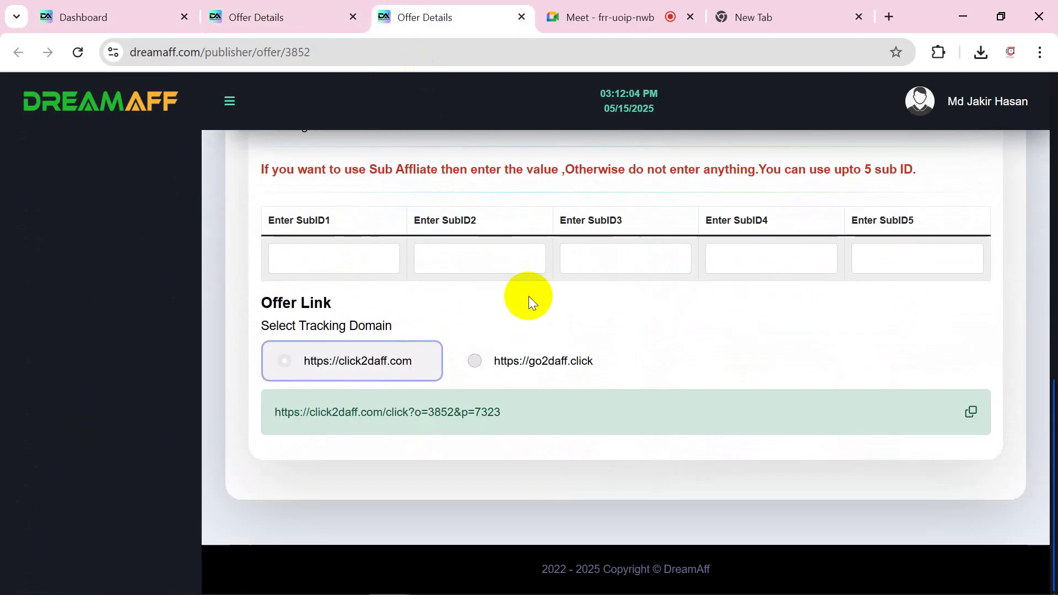
pyautogui.moveTo(282, 417); pyautogui.dragTo(524, 402)
pyautogui.click(531, 411)
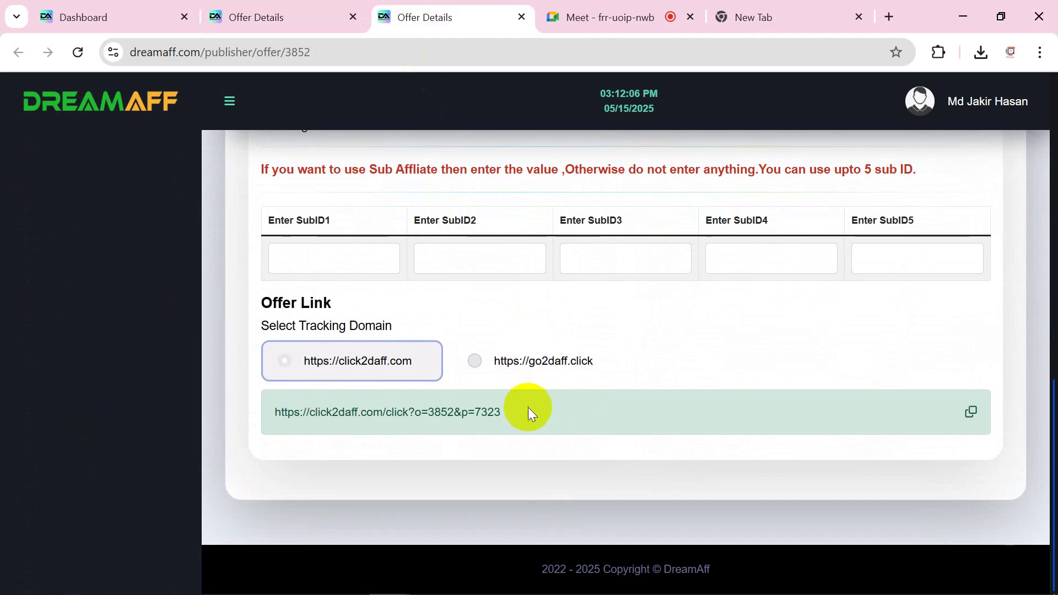
pyautogui.hotkey('ctrl', 'shift', 'Tab')
pyautogui.scroll(-15, 534, 414)
pyautogui.click(673, 418)
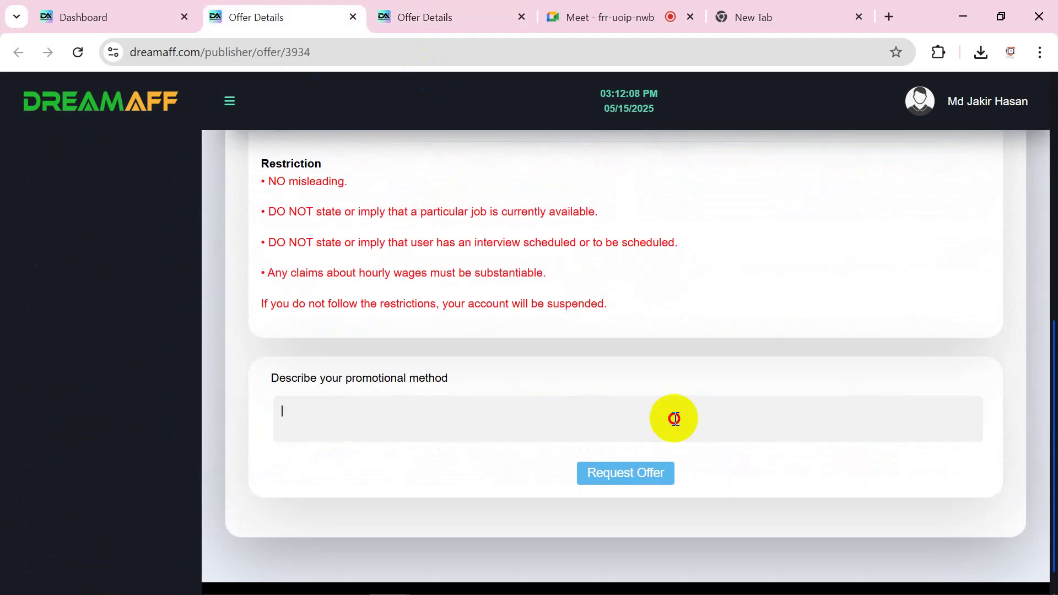
pyautogui.scroll(15, 517, 415)
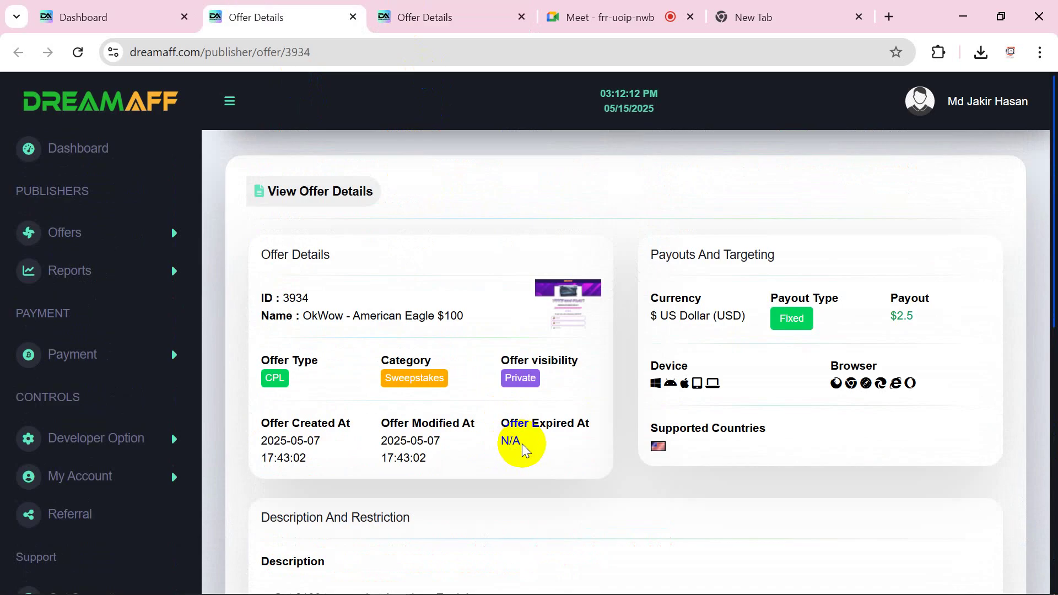
# Request the American Eagle $100 offer with the promotional method "i will promote dreamaff cpa offers top social media like facebook, Youtube, google.".
pyautogui.scroll(-3, 532, 422)
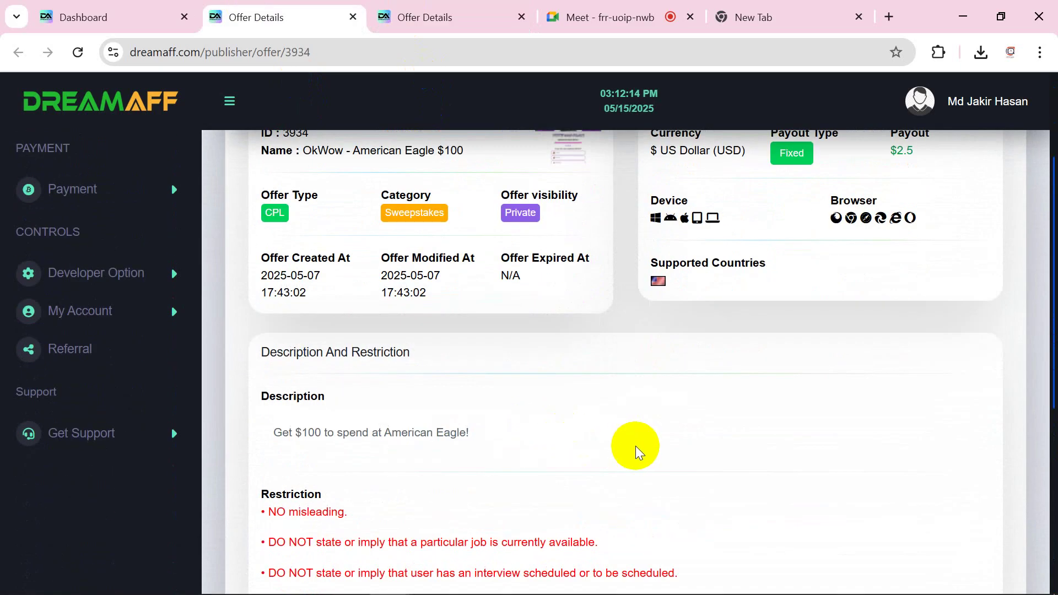
pyautogui.scroll(-6, 637, 448)
pyautogui.click(468, 439)
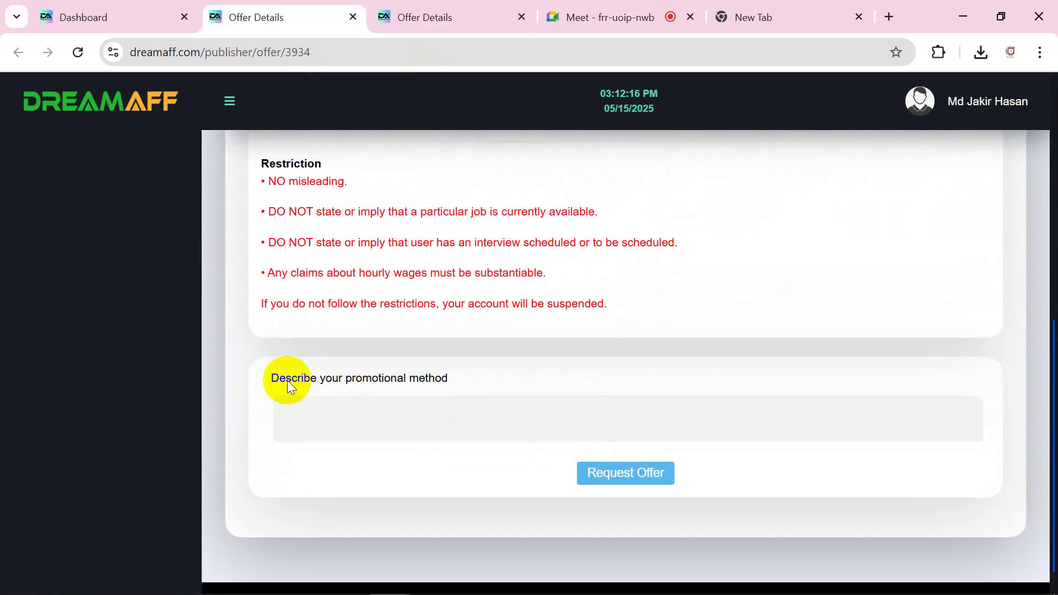
pyautogui.moveTo(457, 378); pyautogui.dragTo(250, 380)
pyautogui.click(343, 414)
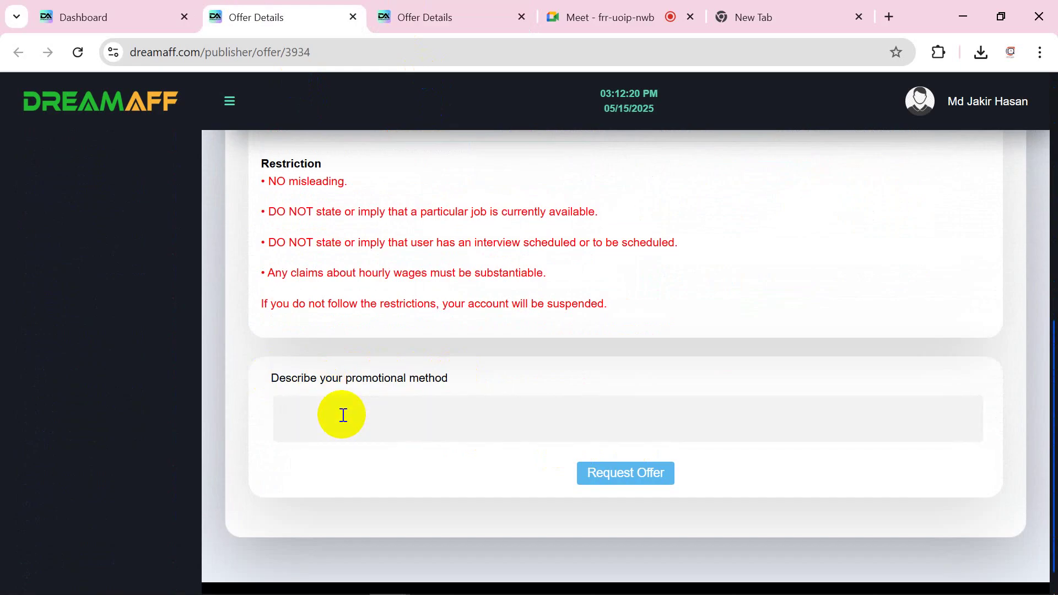
pyautogui.write('i')
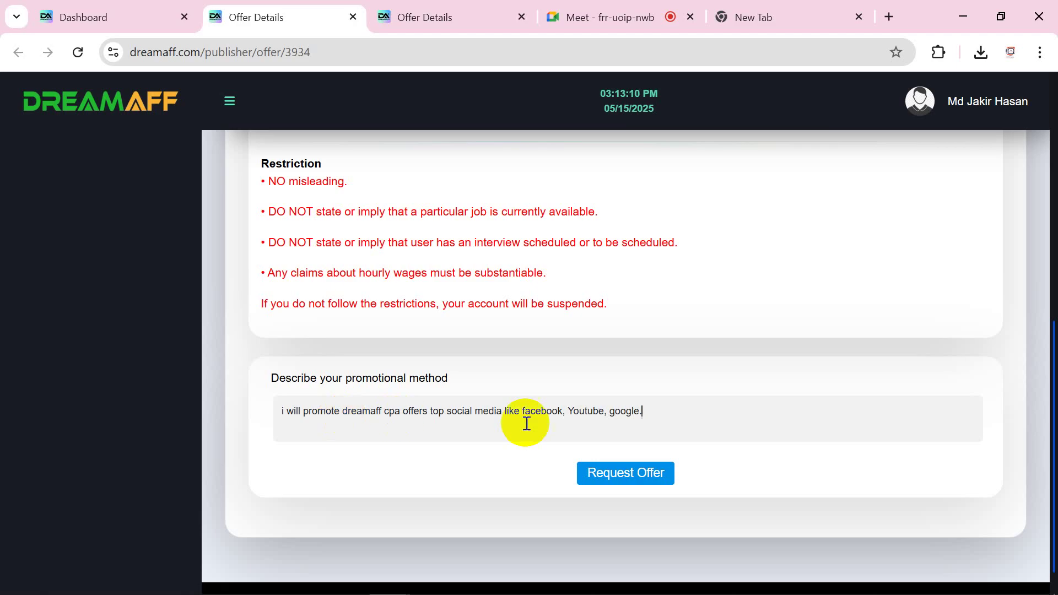
pyautogui.click(651, 412)
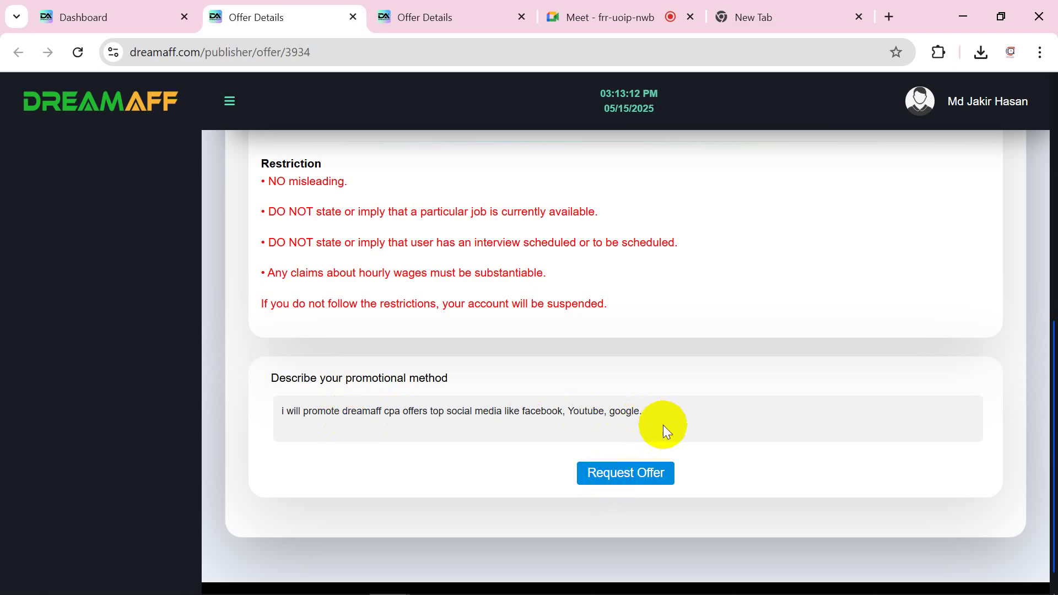
pyautogui.click(633, 481)
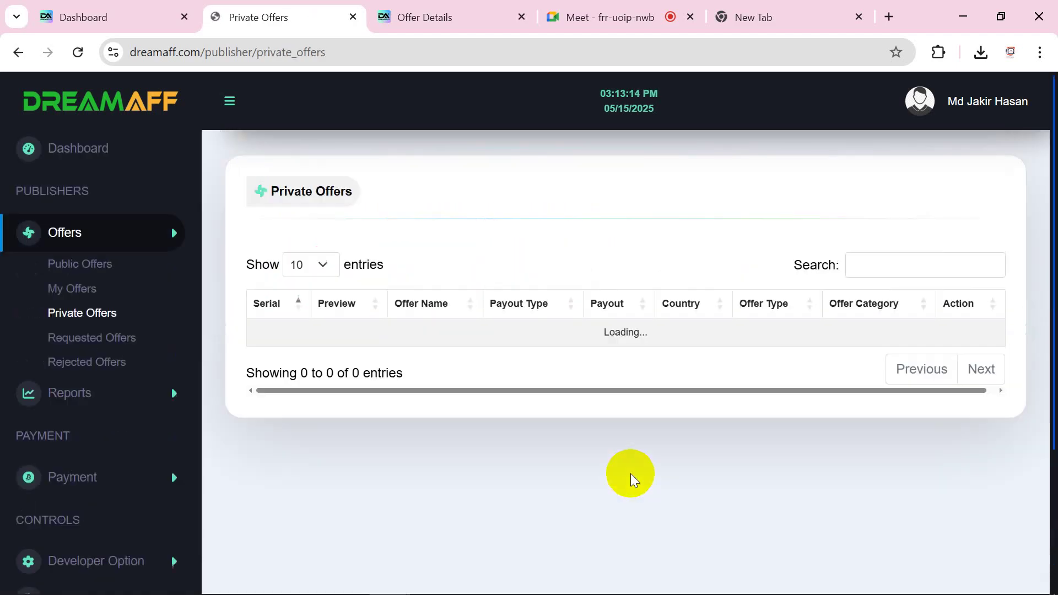
# Look through the Private Offers list and open the Requested Offers list.
pyautogui.scroll(-7, 534, 367)
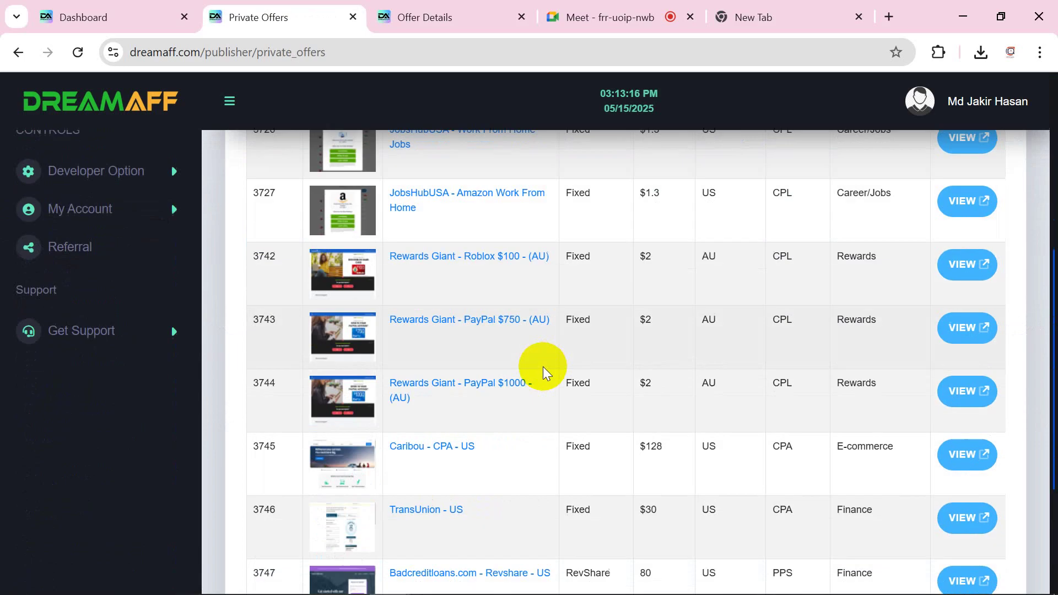
pyautogui.scroll(7, 700, 383)
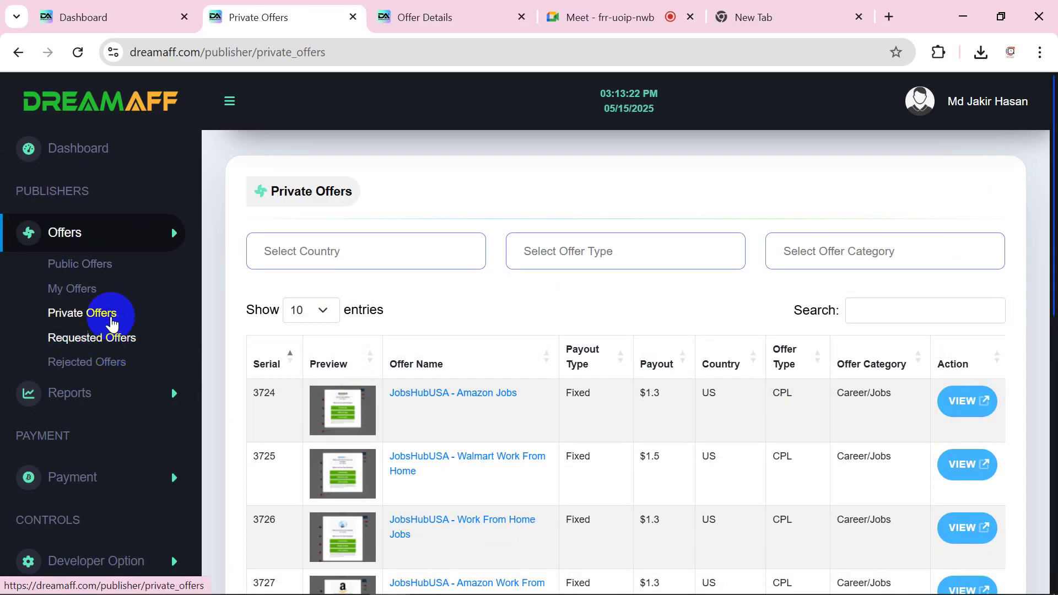
pyautogui.click(83, 345)
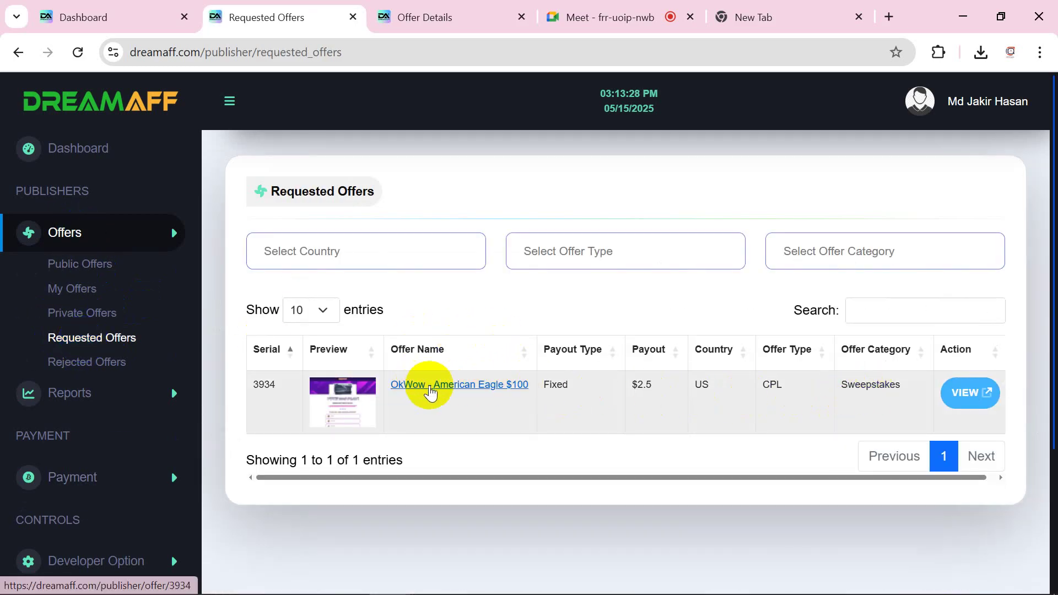
# Open the requested OkWow - American Eagle $100 offer in a new tab and examine its Application Status message.
pyautogui.rightClick(469, 388)
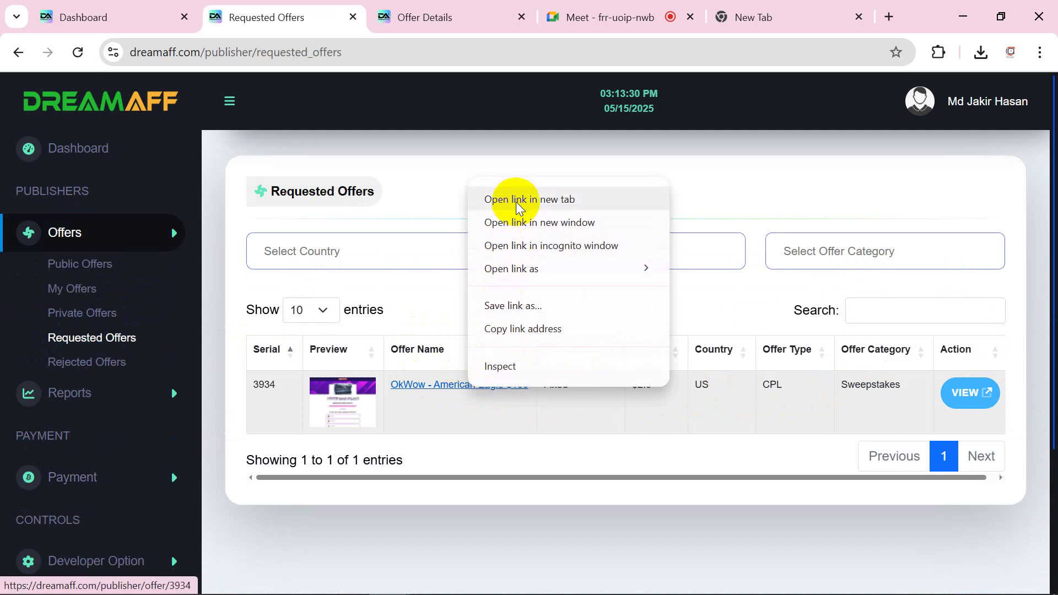
pyautogui.click(491, 200)
pyautogui.hotkey('ctrl', 'Tab')
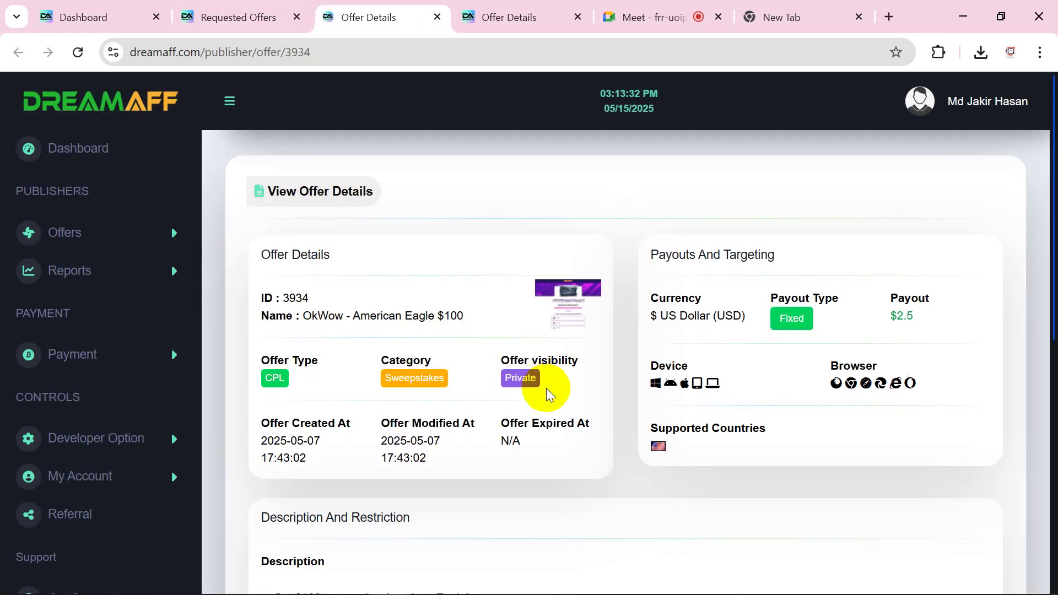
pyautogui.scroll(-10, 551, 419)
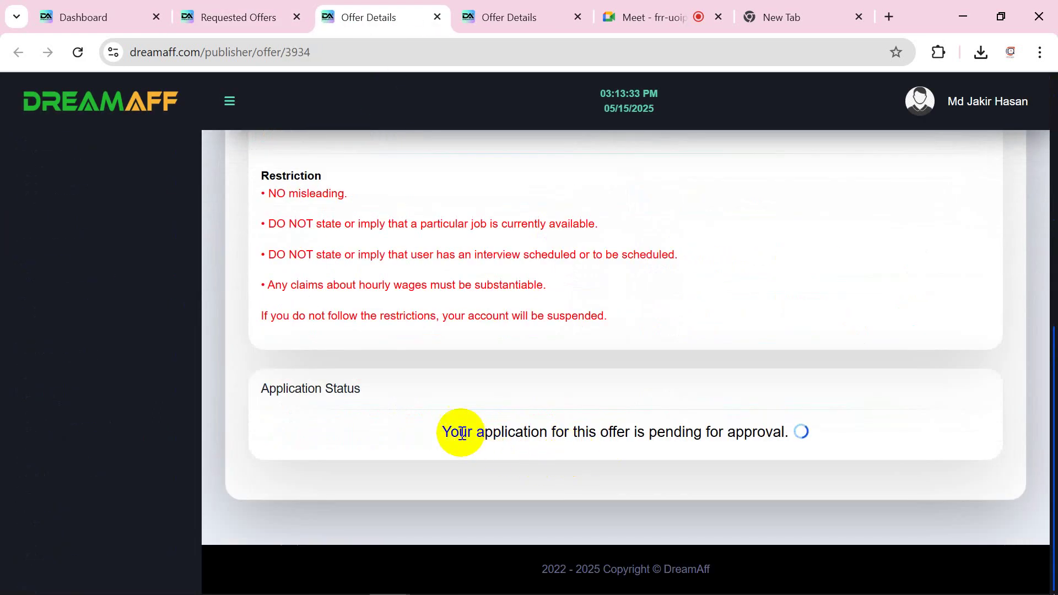
pyautogui.moveTo(462, 432); pyautogui.dragTo(787, 430)
pyautogui.click(701, 440)
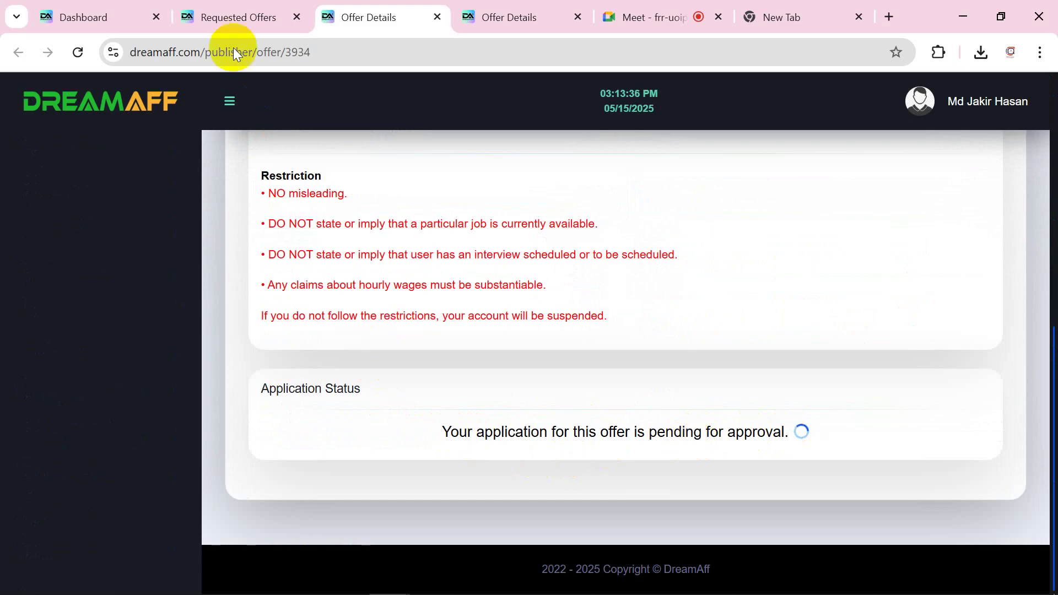
pyautogui.moveTo(456, 426); pyautogui.dragTo(763, 428)
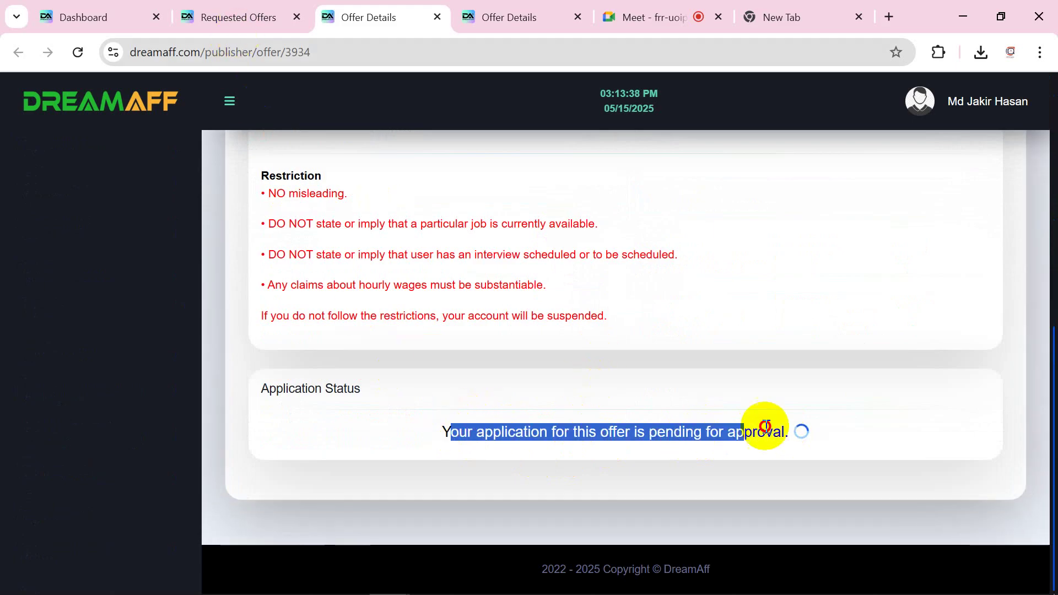
pyautogui.click(756, 430)
pyautogui.moveTo(419, 451); pyautogui.dragTo(796, 430)
pyautogui.click(797, 431)
# Return to the Requested Offers list and open the My Offers list.
pyautogui.click(238, 17)
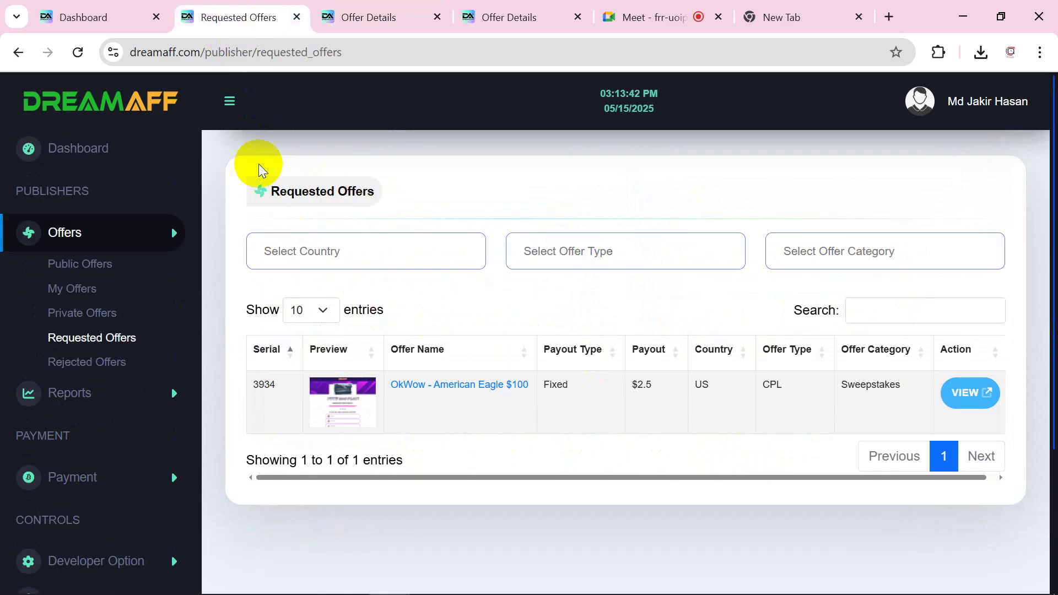
pyautogui.click(118, 341)
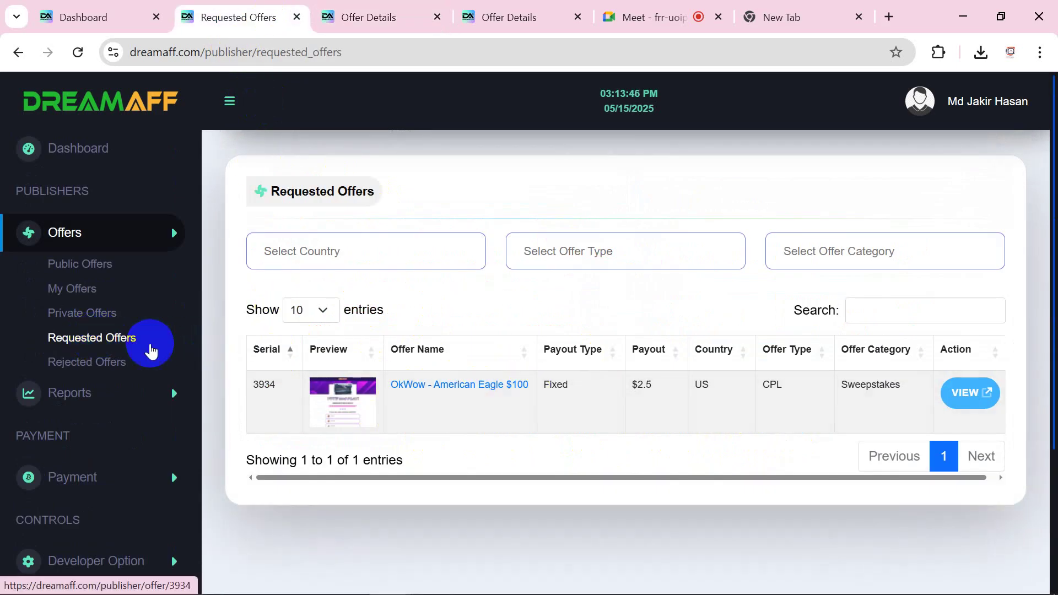
pyautogui.click(78, 292)
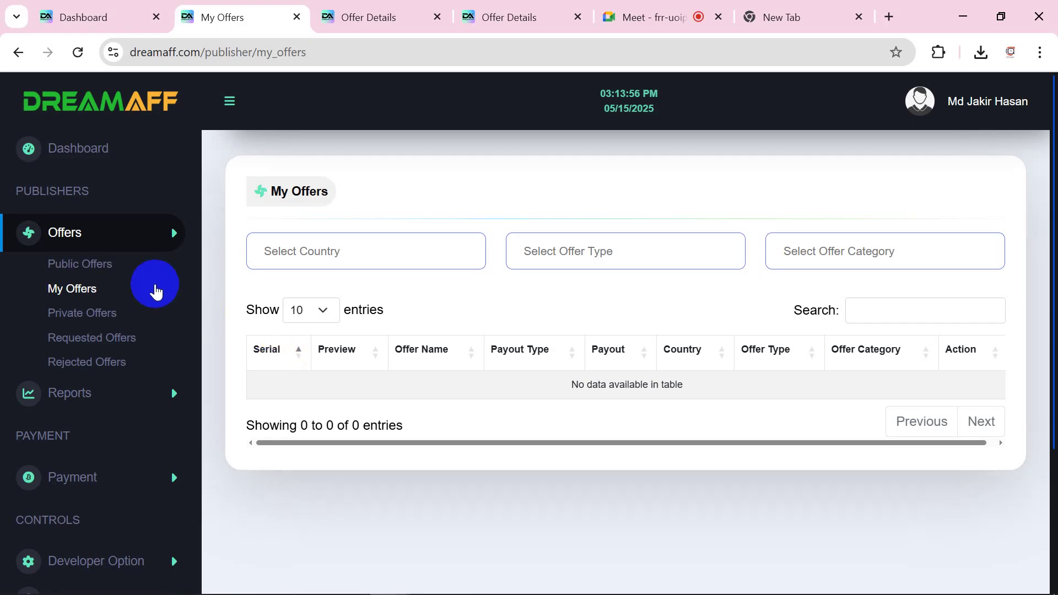
pyautogui.click(156, 292)
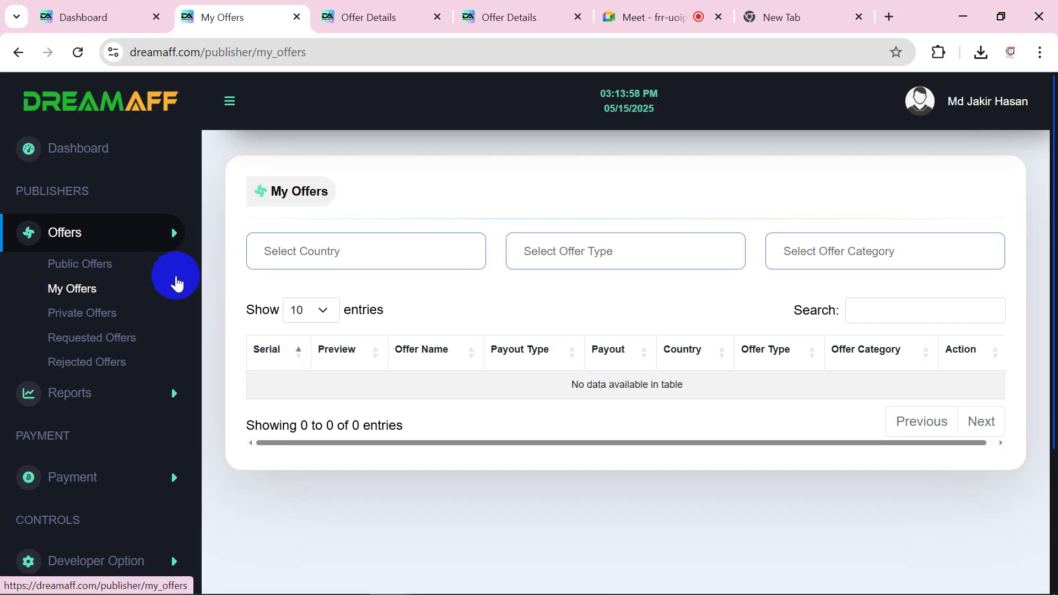
# Review the offer details of American Eagle $100 and Amazon Bonus $750 in their open tabs.
pyautogui.click(380, 8)
pyautogui.scroll(10, 425, 318)
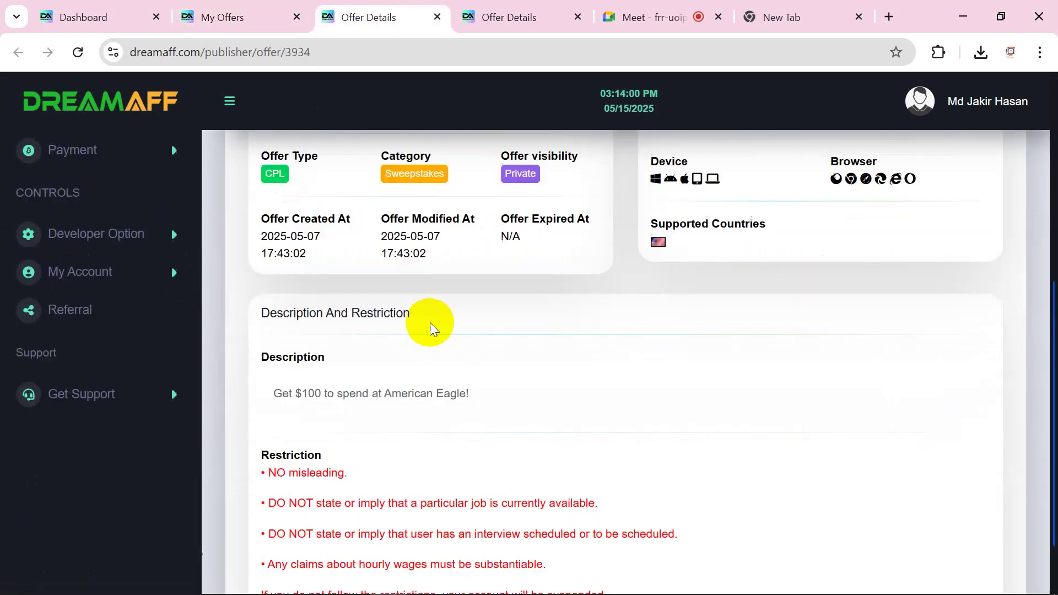
pyautogui.click(499, 12)
pyautogui.scroll(10, 461, 339)
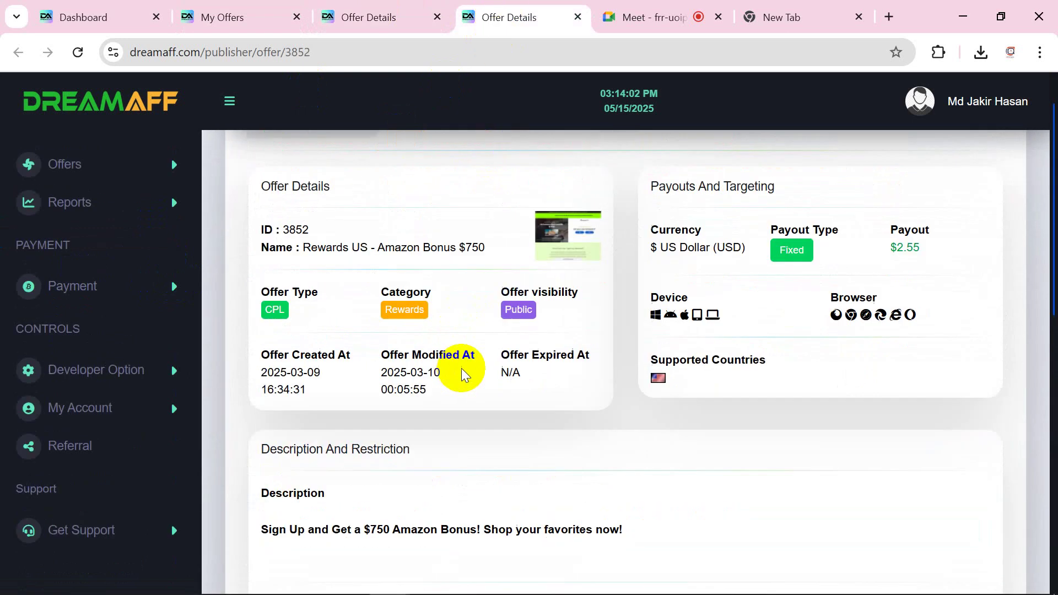
# Return to the first DreamAff tab, open the Public Offers list and filter it by the Rewards category.
pyautogui.click(82, 7)
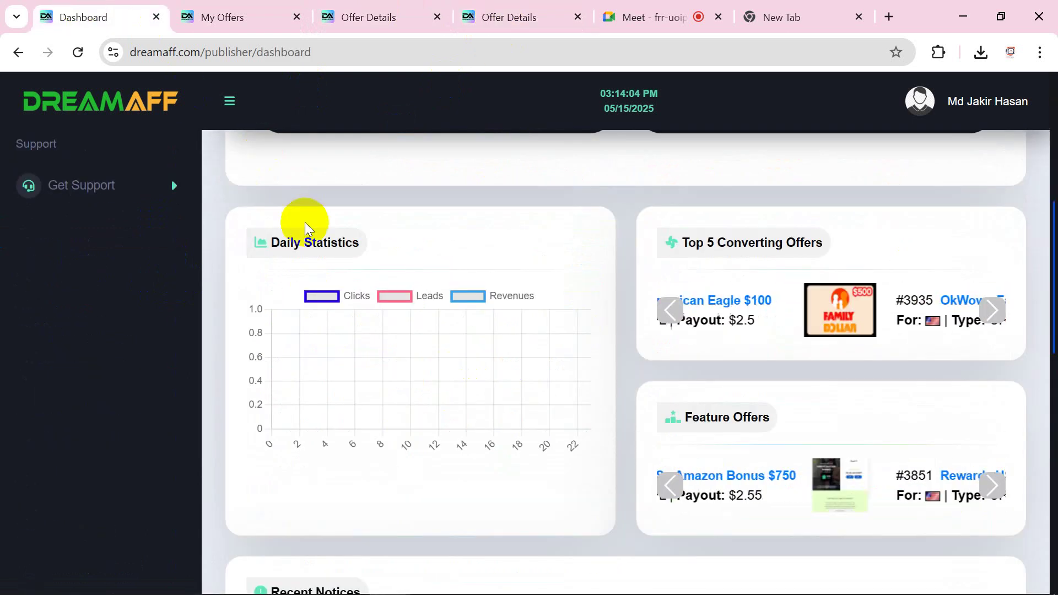
pyautogui.scroll(10, 557, 329)
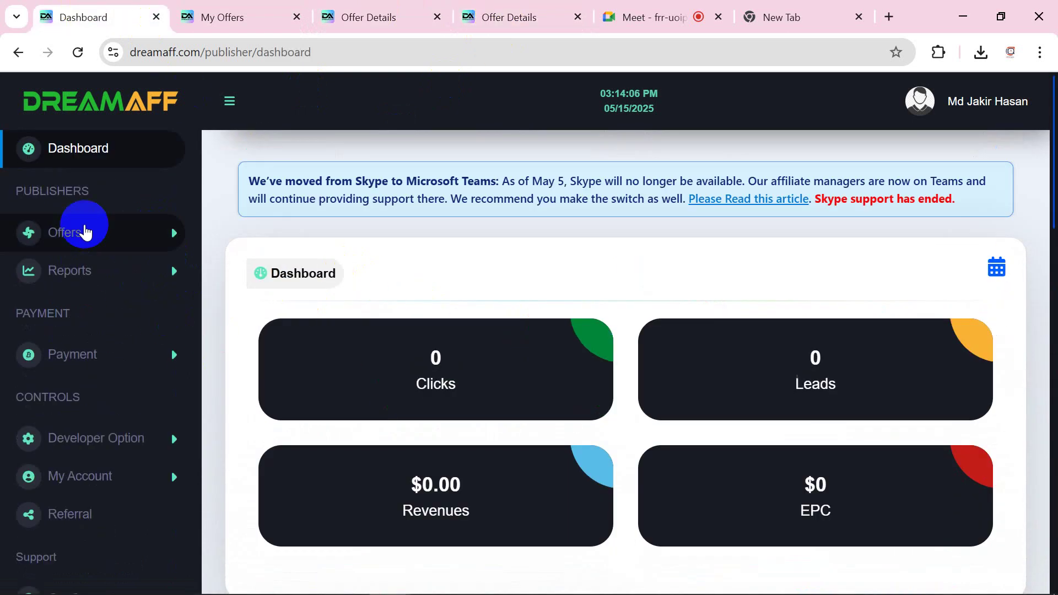
pyautogui.click(69, 233)
pyautogui.click(137, 268)
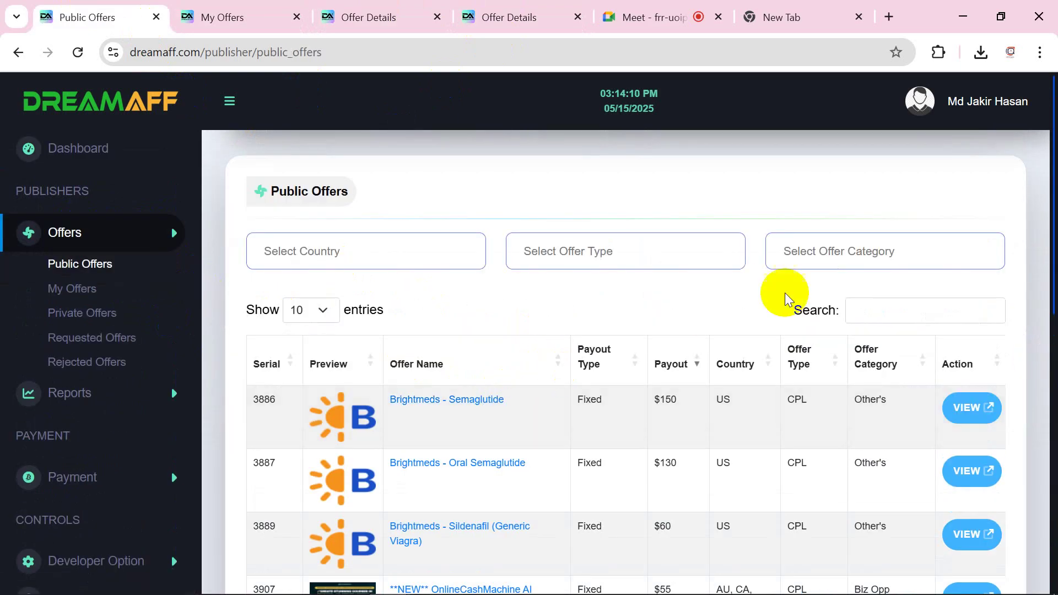
pyautogui.click(818, 263)
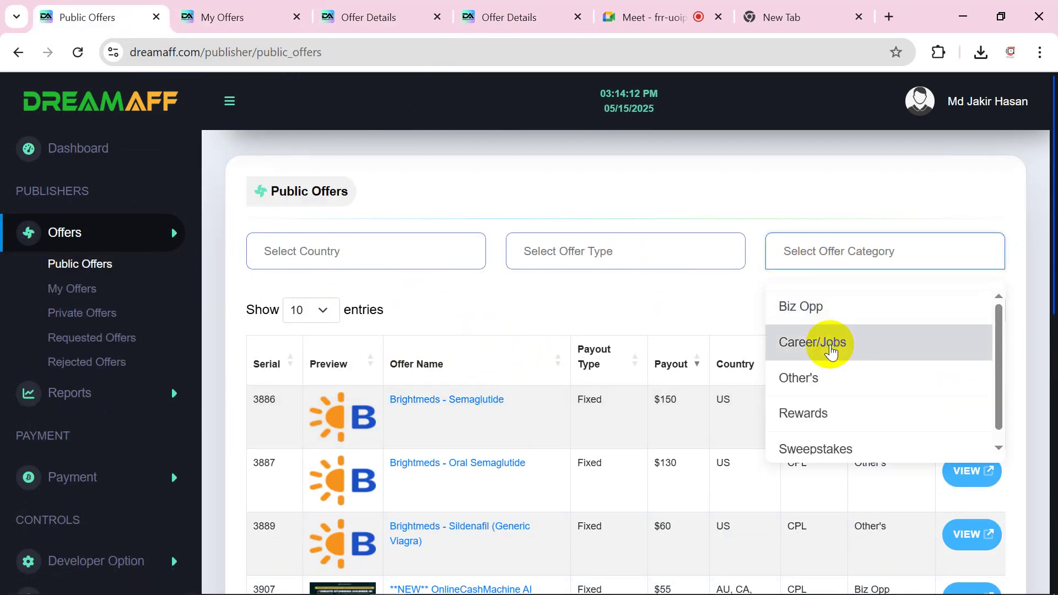
pyautogui.scroll(-1, 837, 351)
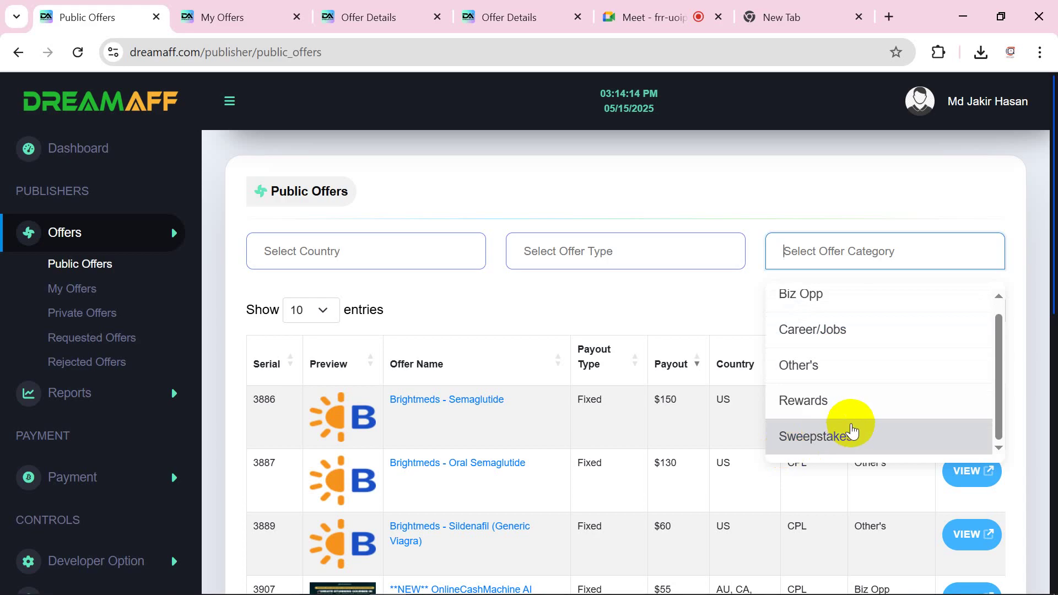
pyautogui.click(818, 406)
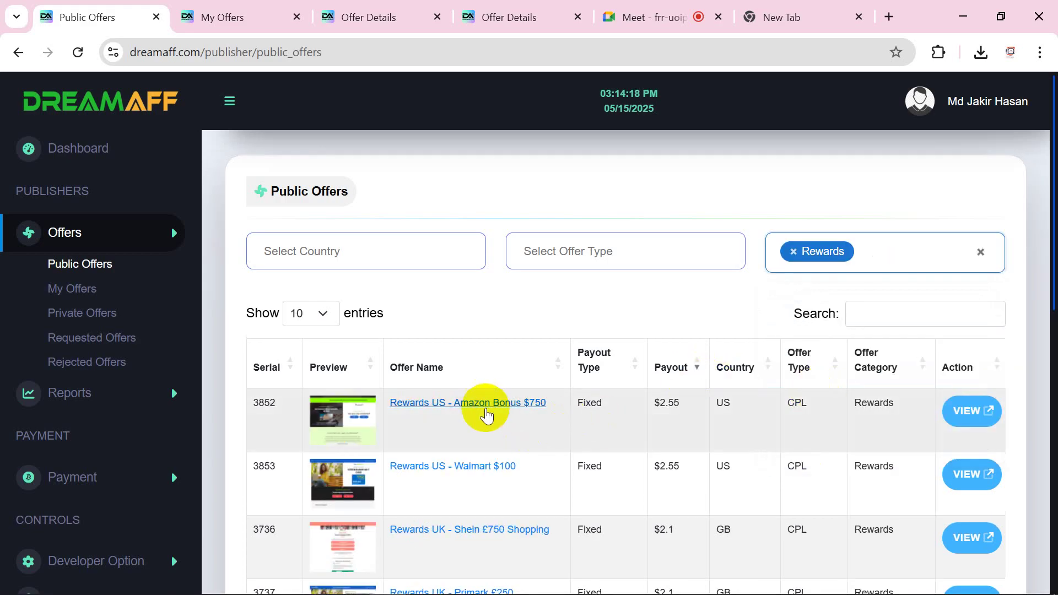
# Open the Rewards US - Amazon Bonus $750 offer in a new tab and go to its Offer Link section.
pyautogui.scroll(-1, 493, 425)
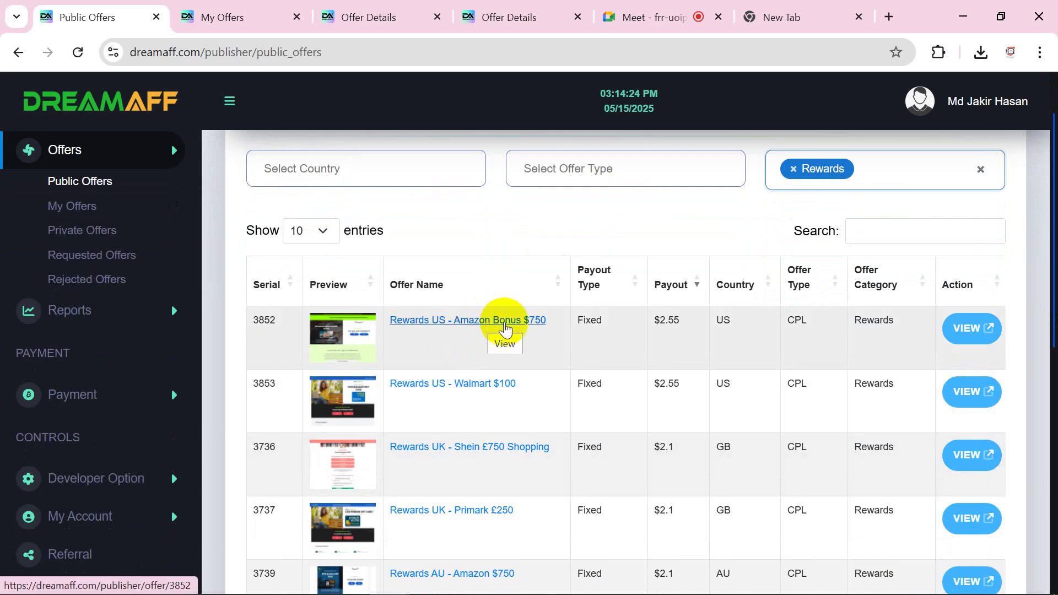
pyautogui.rightClick(961, 327)
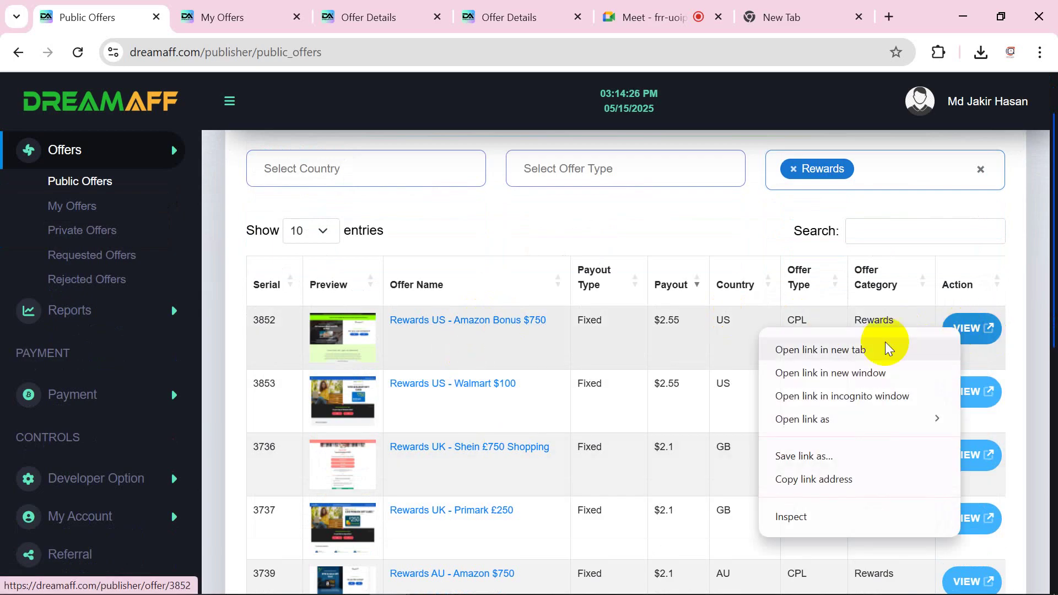
pyautogui.click(794, 351)
pyautogui.click(212, 17)
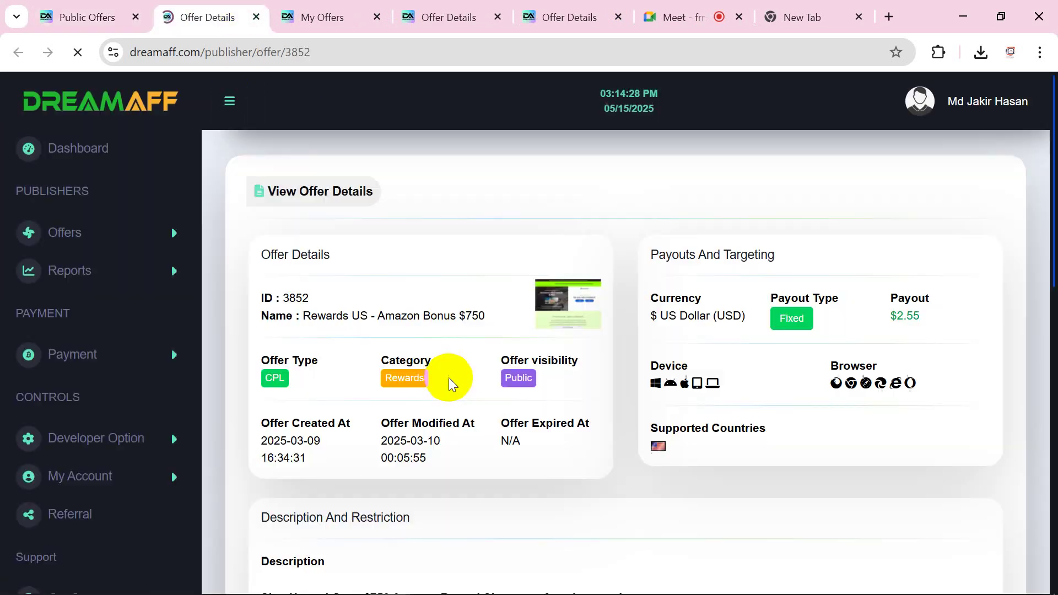
pyautogui.scroll(-2, 448, 378)
pyautogui.scroll(-12, 568, 274)
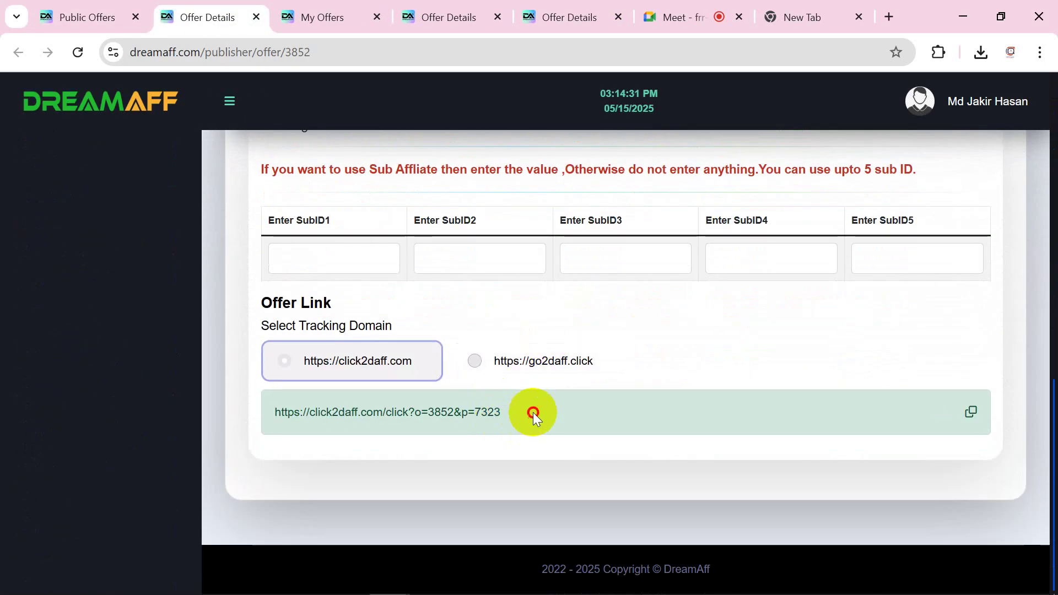
# Highlight the offer's click2daff.com tracking link and look back over its description and restrictions.
pyautogui.moveTo(534, 412); pyautogui.dragTo(282, 412)
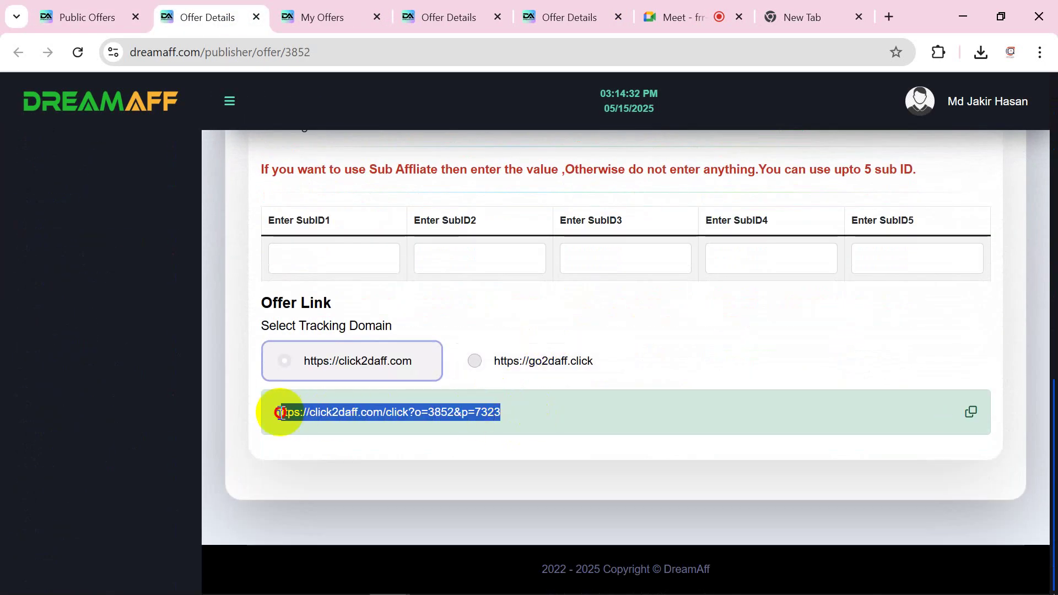
pyautogui.tripleClick(318, 413)
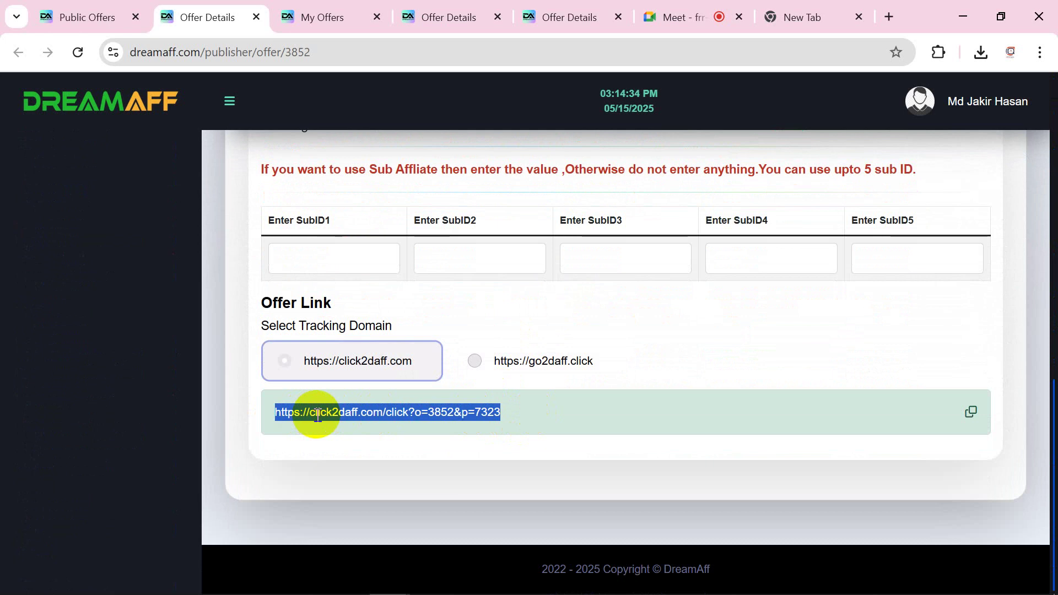
pyautogui.click(318, 413)
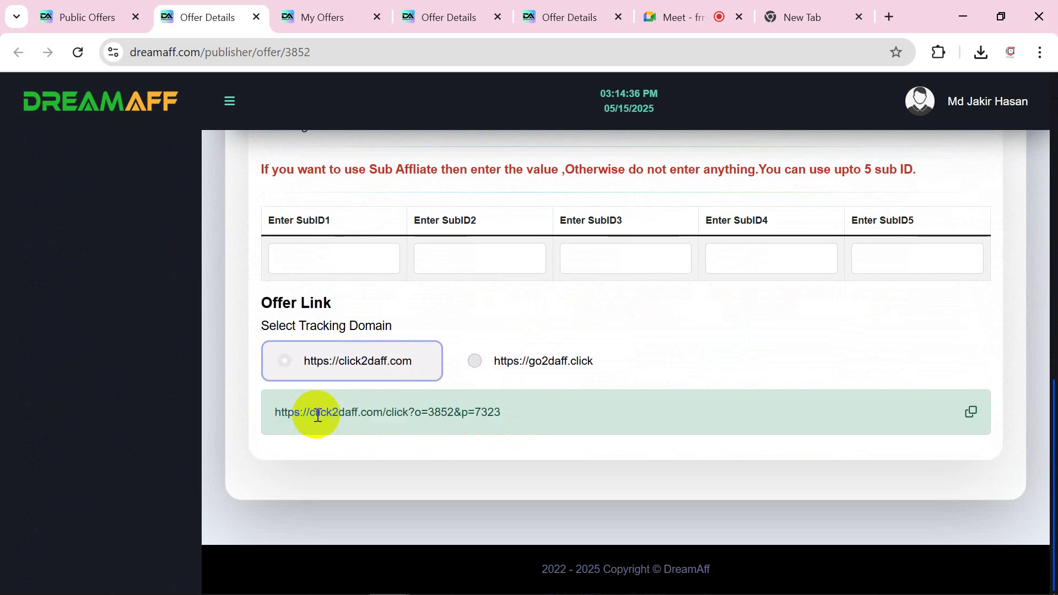
pyautogui.moveTo(489, 412); pyautogui.dragTo(243, 415)
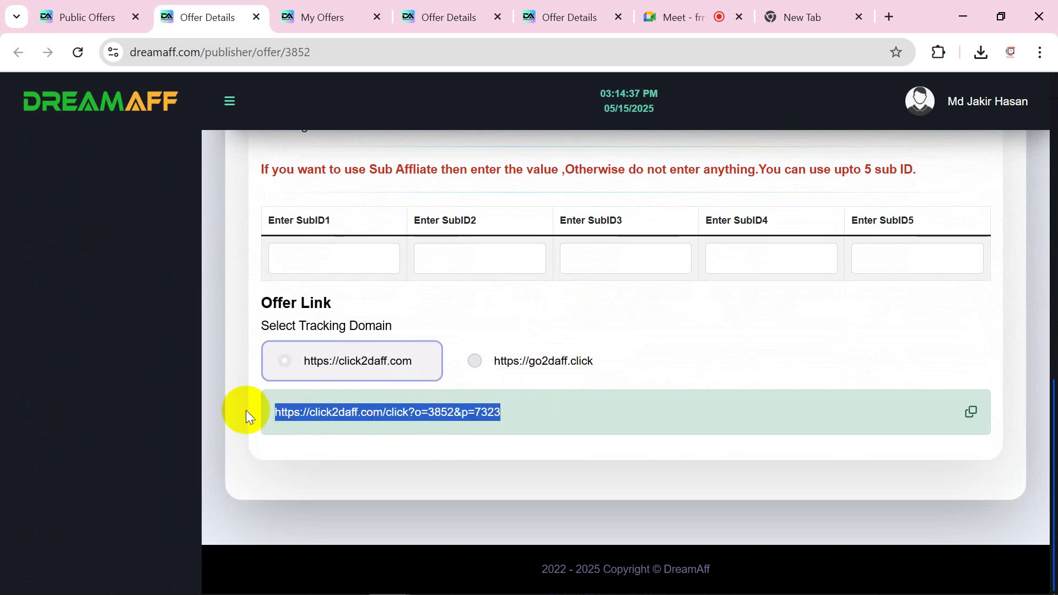
pyautogui.rightClick(327, 415)
pyautogui.click(316, 417)
pyautogui.click(318, 415)
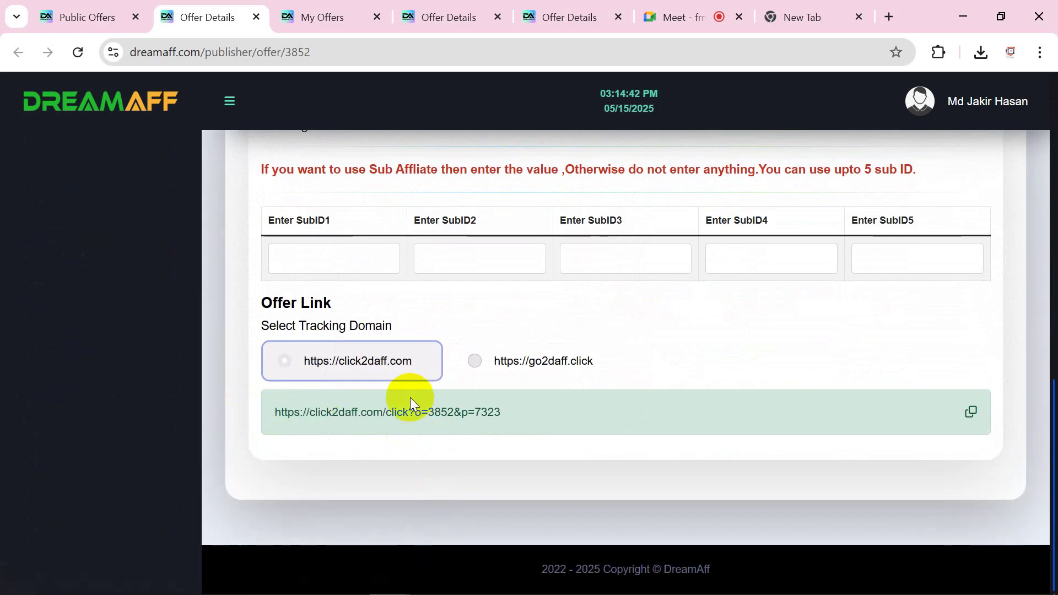
pyautogui.scroll(6, 410, 398)
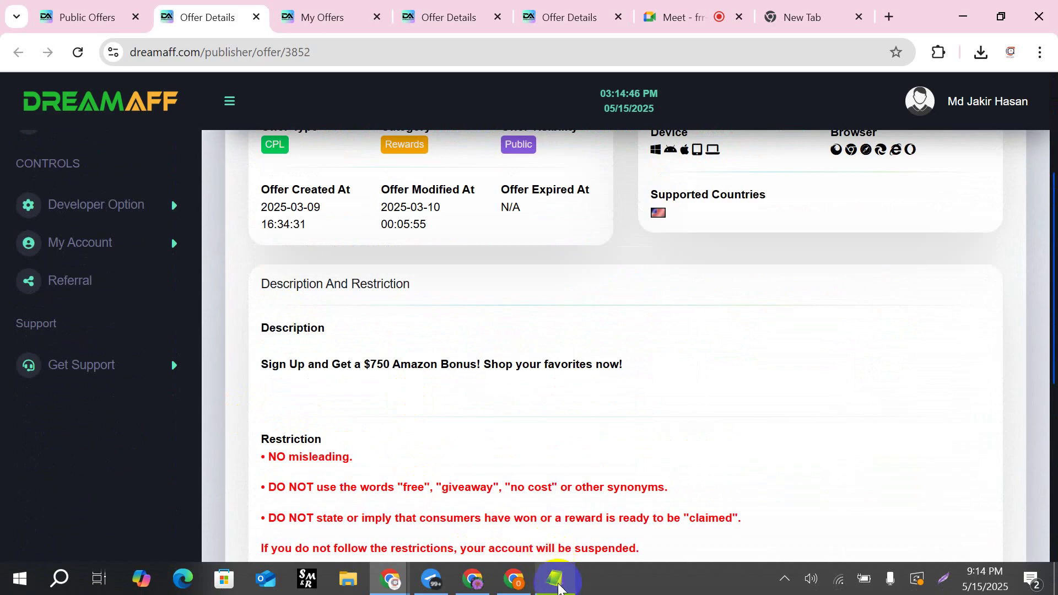
# Switch to the CPA Topic notes in Notepad and review the landing page element list and the Google Site entry.
pyautogui.click(554, 577)
pyautogui.moveTo(8, 269); pyautogui.dragTo(149, 420)
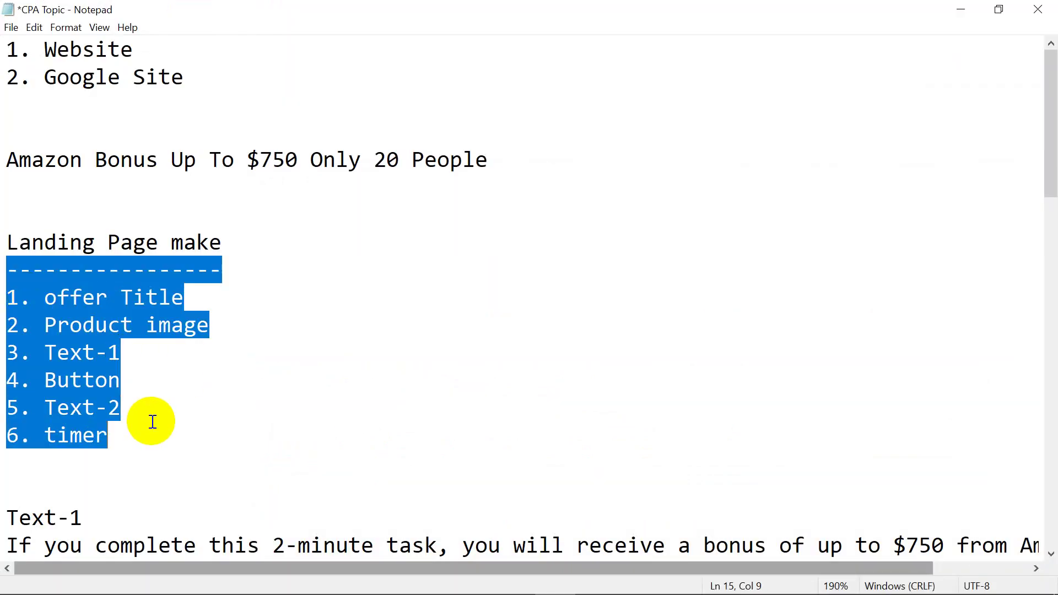
pyautogui.click(146, 410)
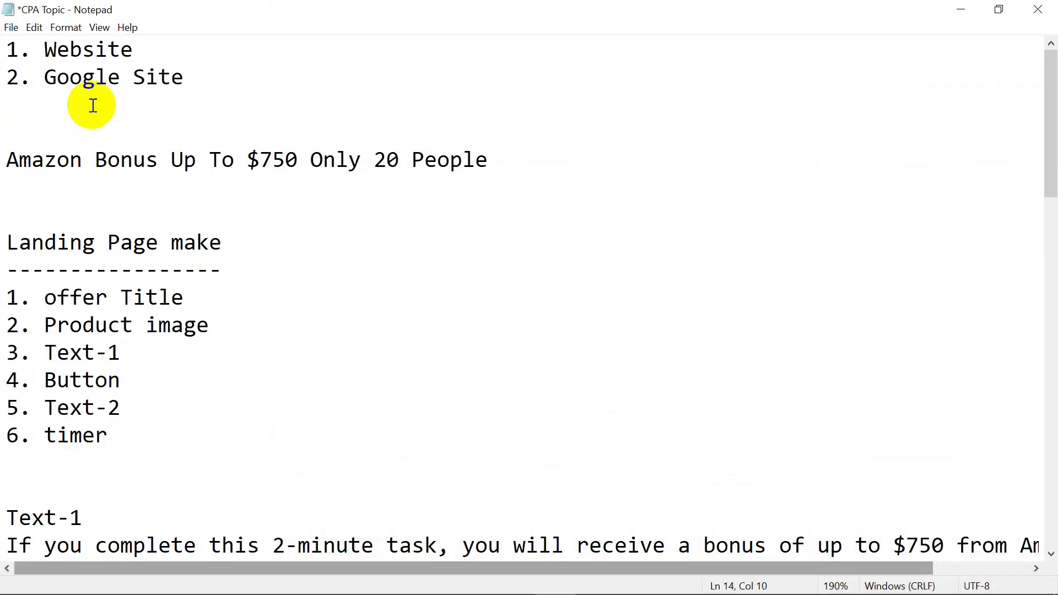
pyautogui.moveTo(45, 77); pyautogui.dragTo(236, 90)
pyautogui.click(176, 77)
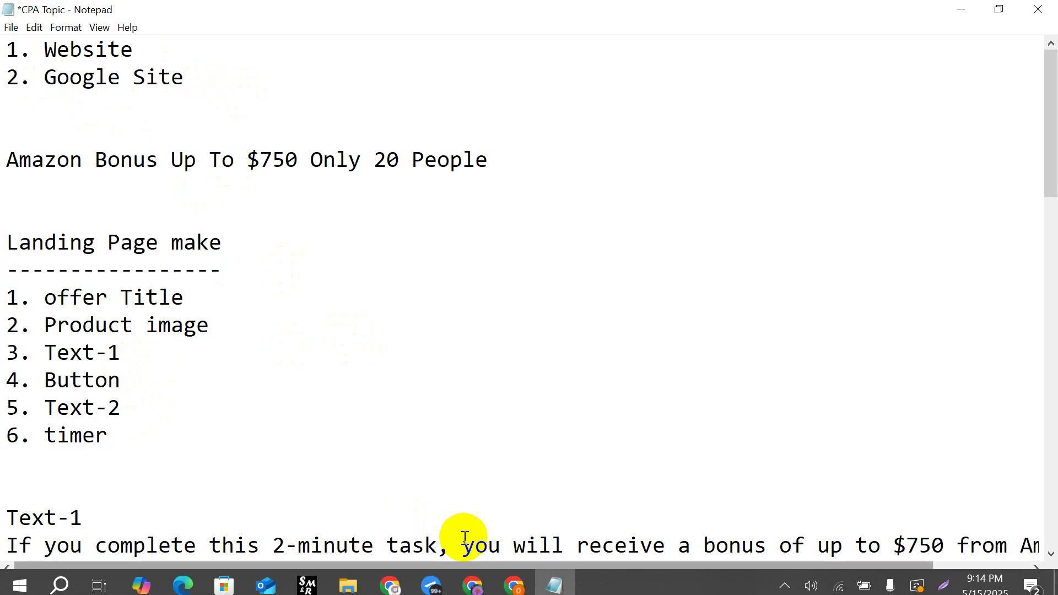
# Switch to the other Chrome profile window, search for "google sites" and open Google Sites.
pyautogui.click(515, 580)
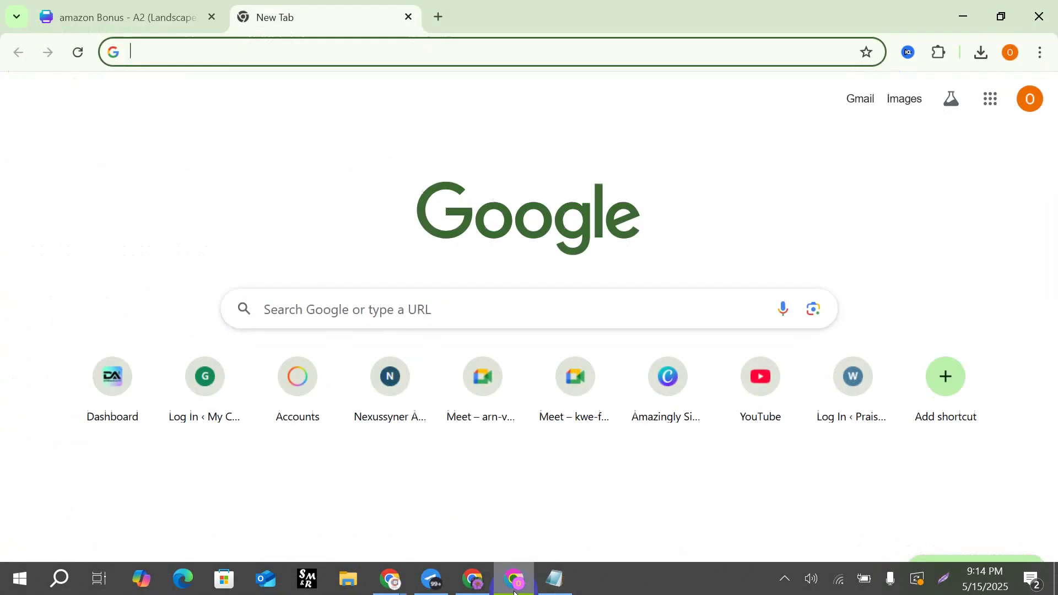
pyautogui.click(312, 53)
pyautogui.write('goo')
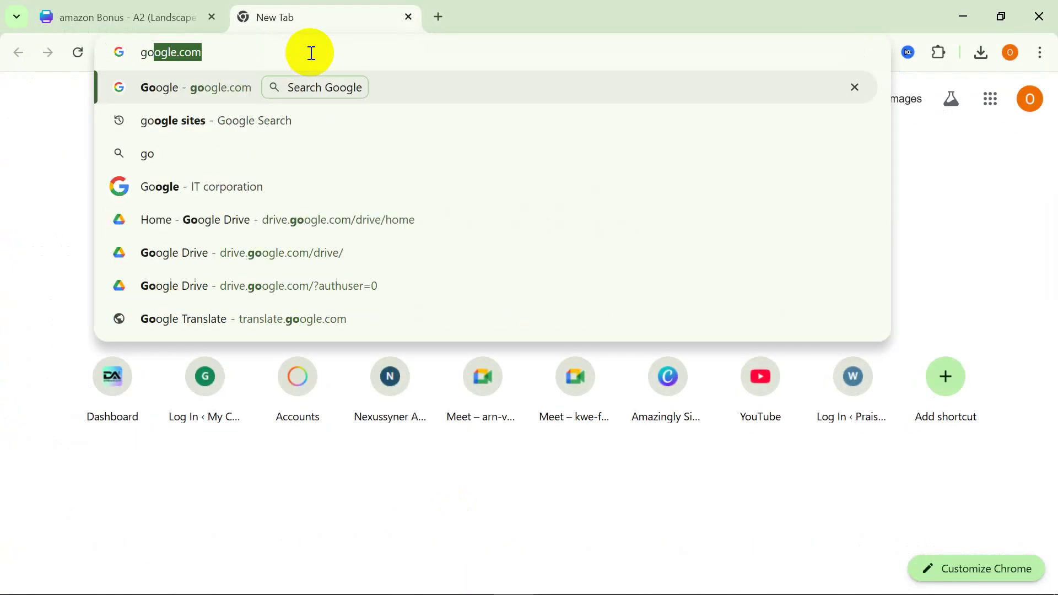
pyautogui.write('gl')
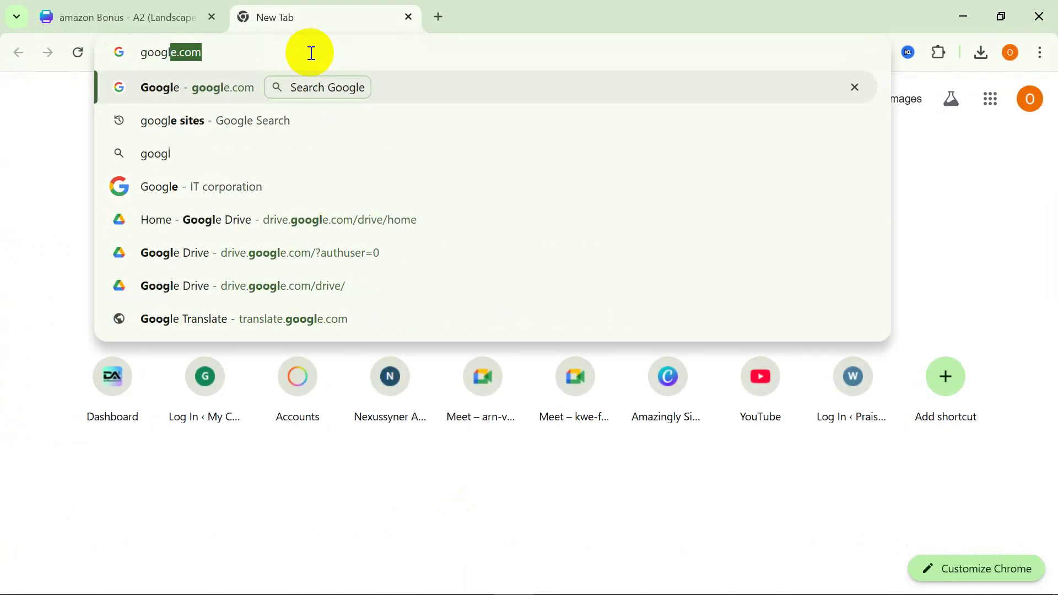
pyautogui.write('e site')
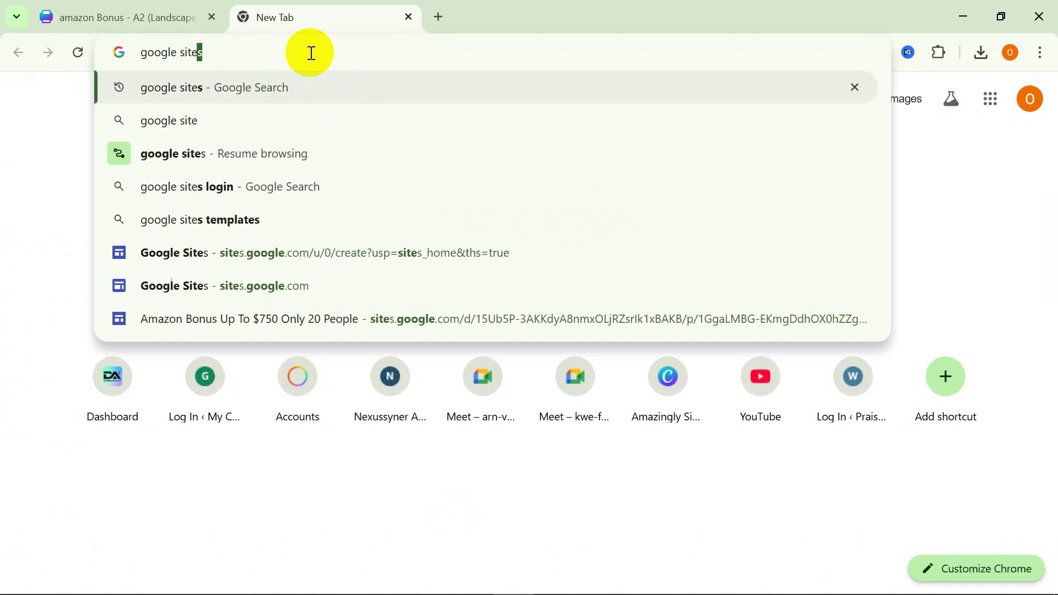
pyautogui.press('Return')
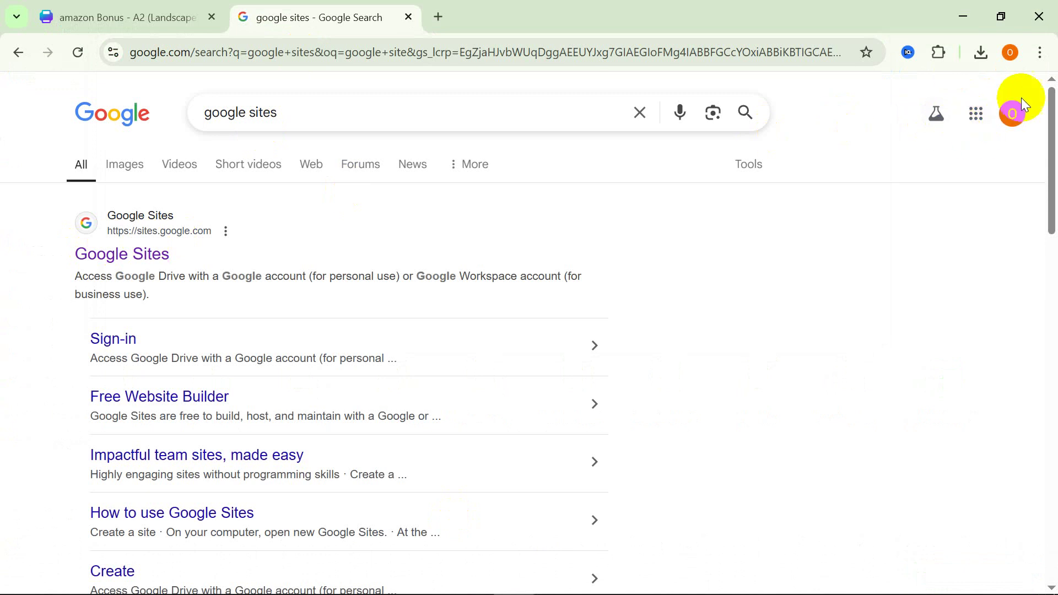
pyautogui.click(90, 251)
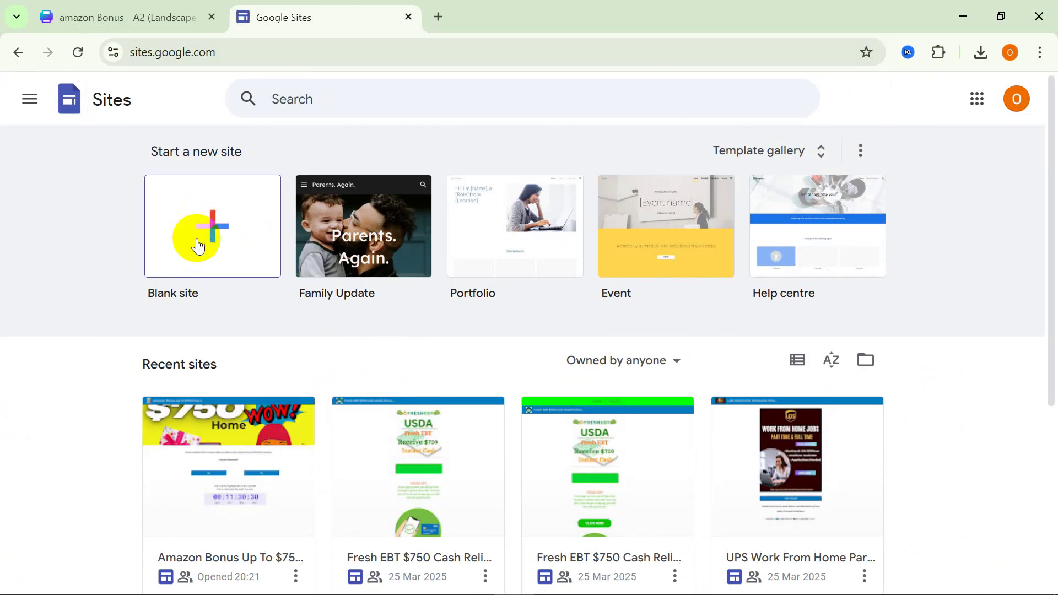
# Create a new blank site and dismiss the template gallery suggestion.
pyautogui.click(235, 232)
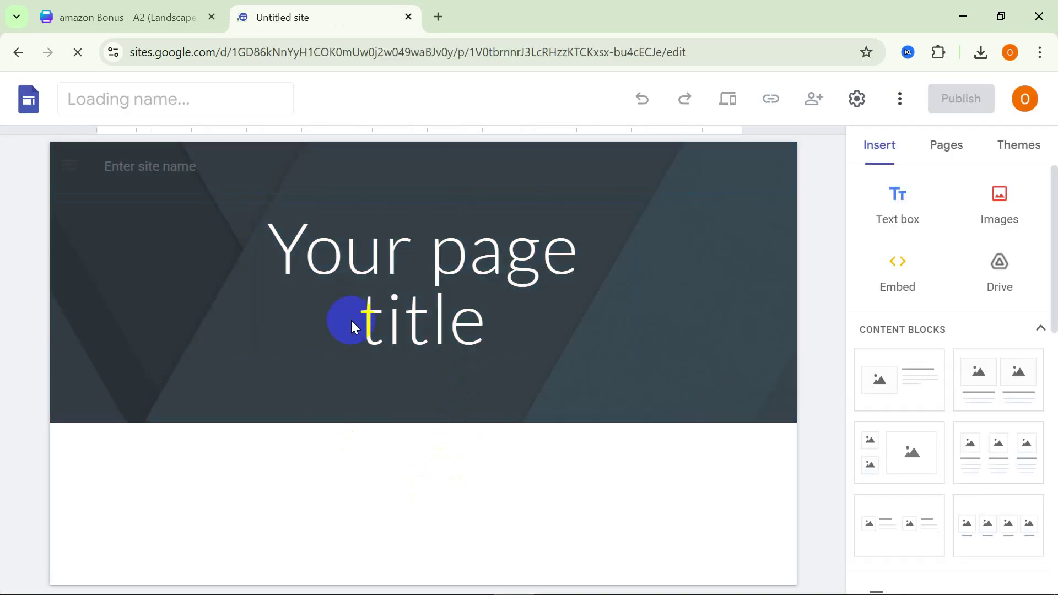
pyautogui.moveTo(164, 326)
pyautogui.click(28, 283)
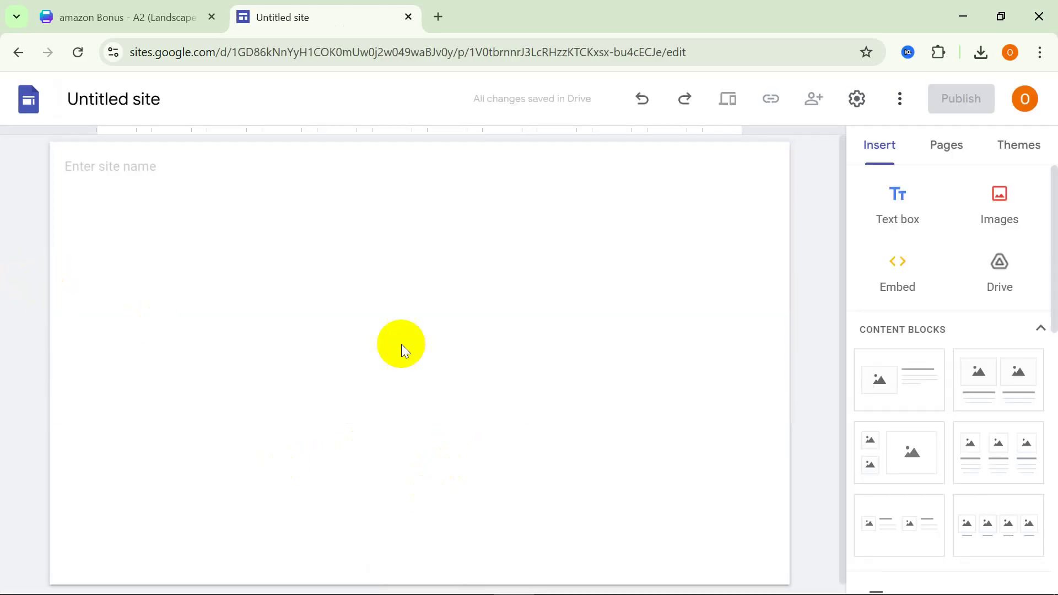
pyautogui.click(1039, 52)
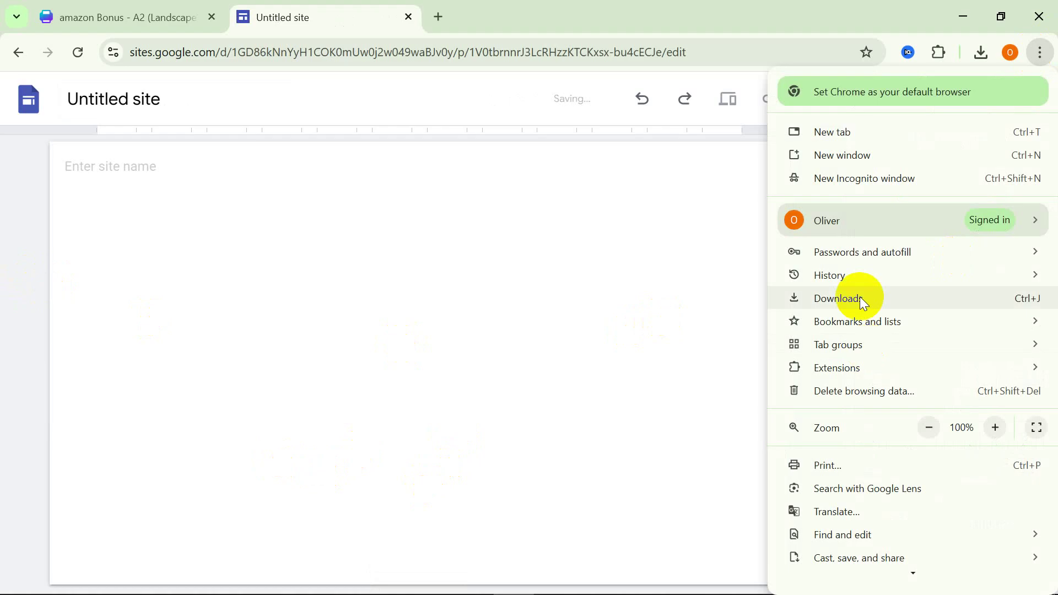
pyautogui.click(276, 344)
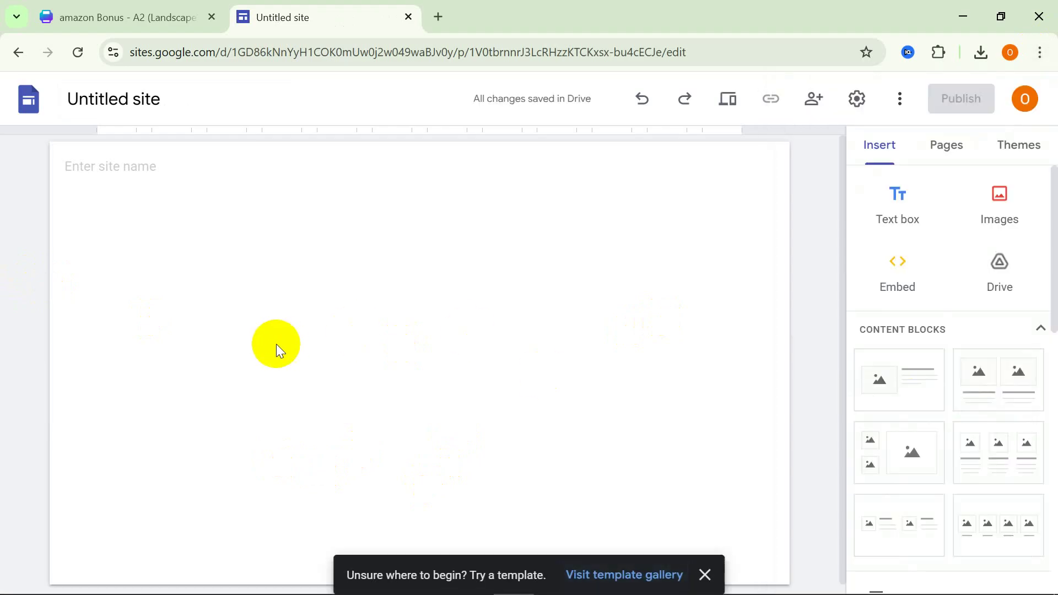
pyautogui.click(707, 575)
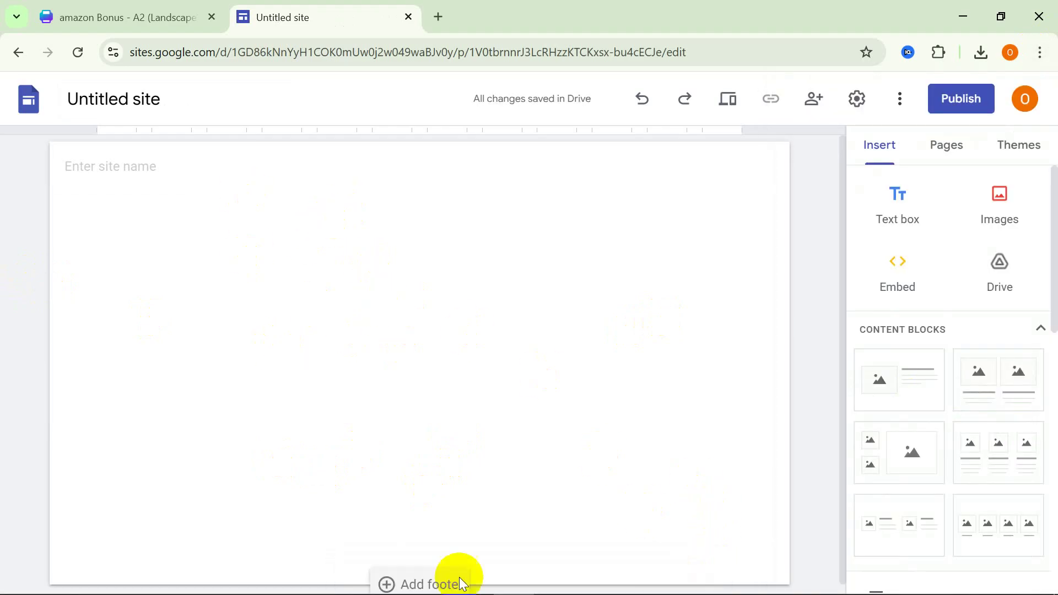
# Review the offer Title and Product image items in the Notepad landing page list, then return to the blank site in Chrome.
pyautogui.click(554, 586)
pyautogui.moveTo(46, 298); pyautogui.dragTo(248, 292)
pyautogui.click(251, 293)
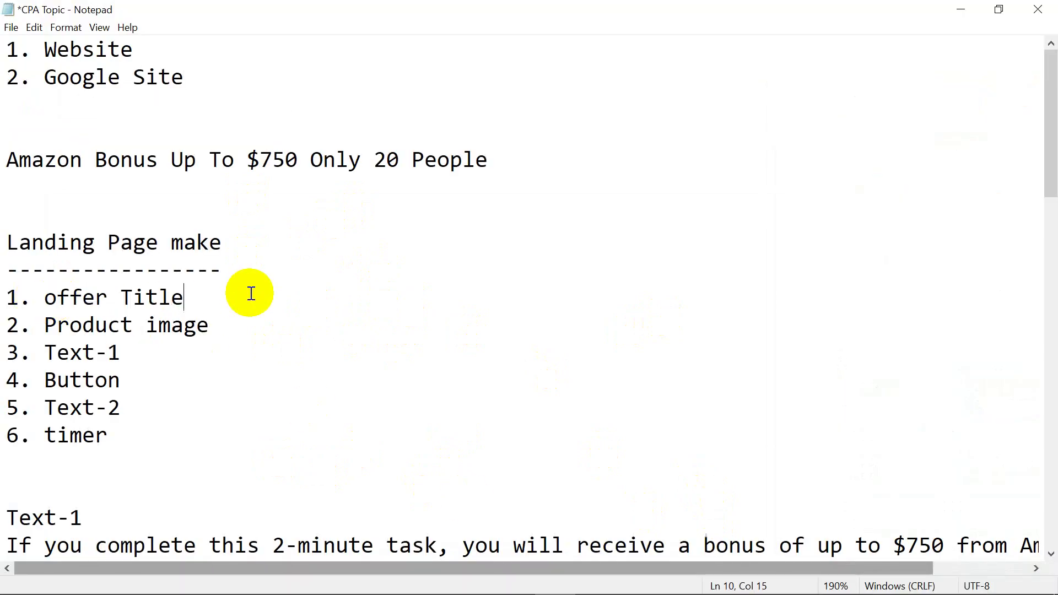
pyautogui.moveTo(43, 324); pyautogui.dragTo(267, 312)
pyautogui.click(259, 316)
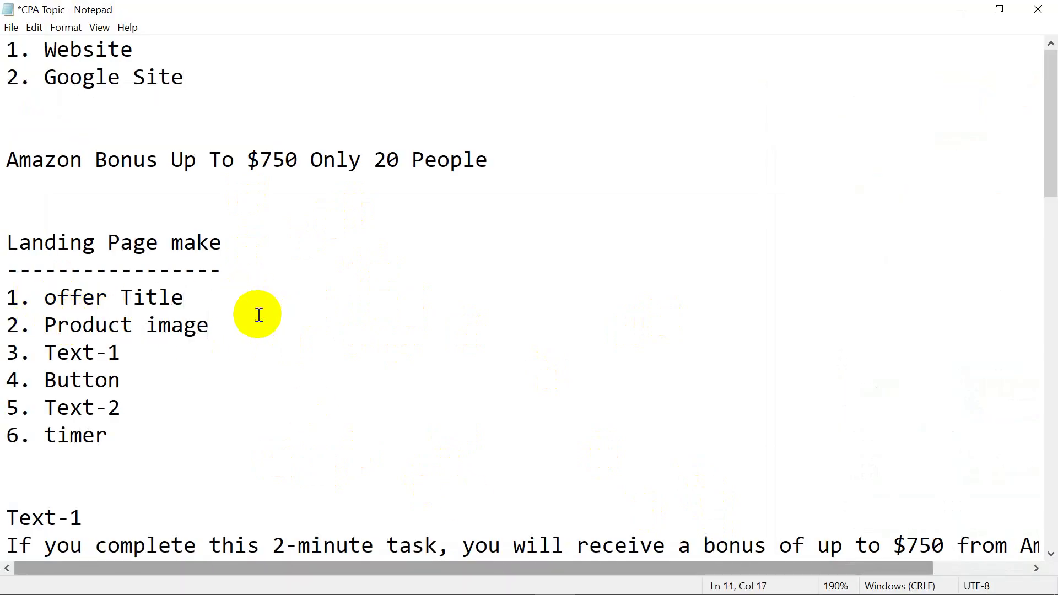
pyautogui.moveTo(42, 296); pyautogui.dragTo(217, 279)
pyautogui.click(208, 288)
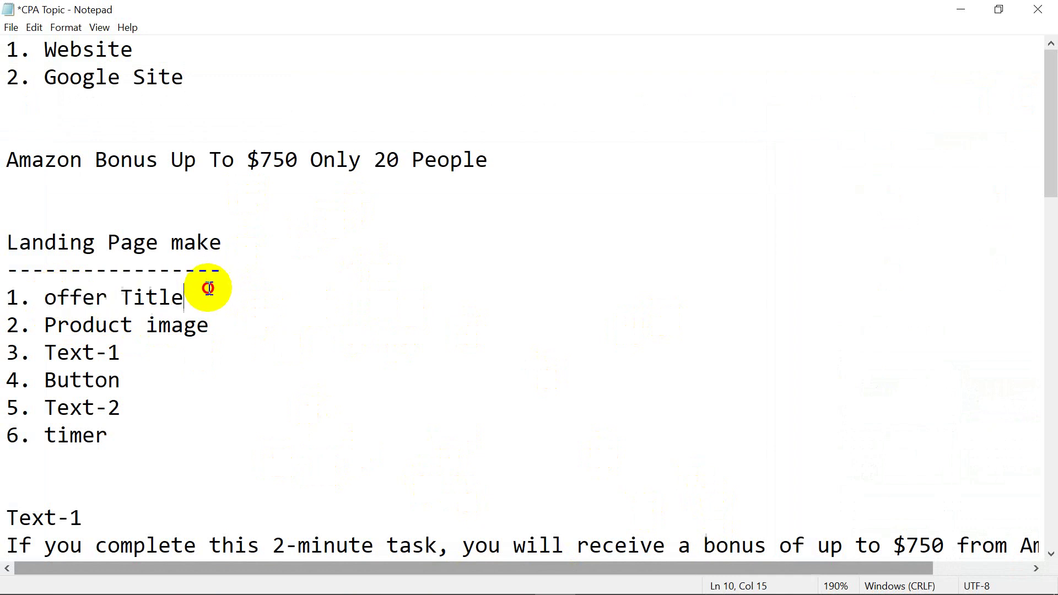
pyautogui.click(962, 9)
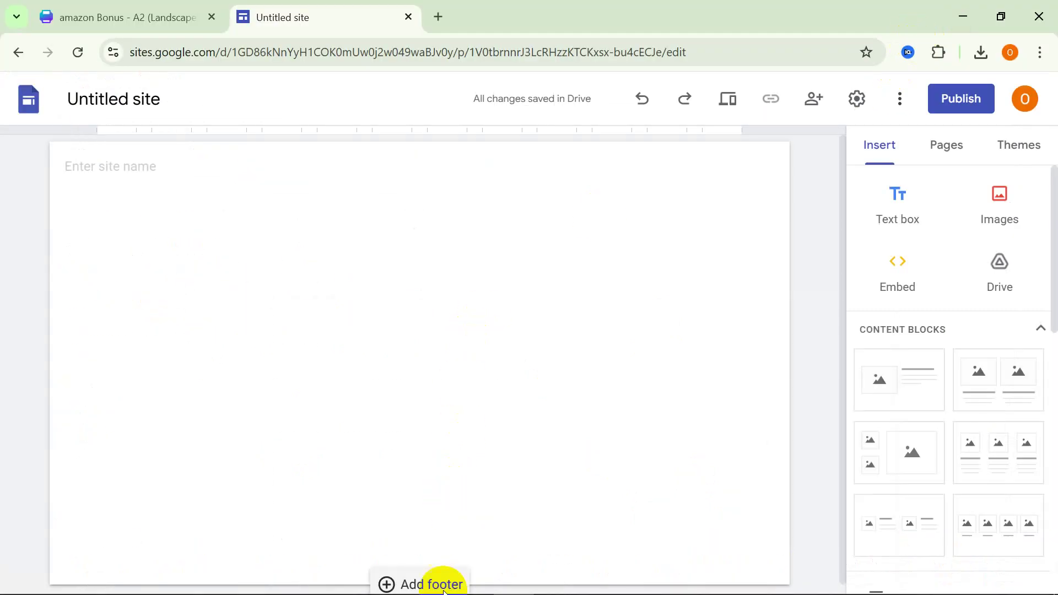
pyautogui.moveTo(472, 579)
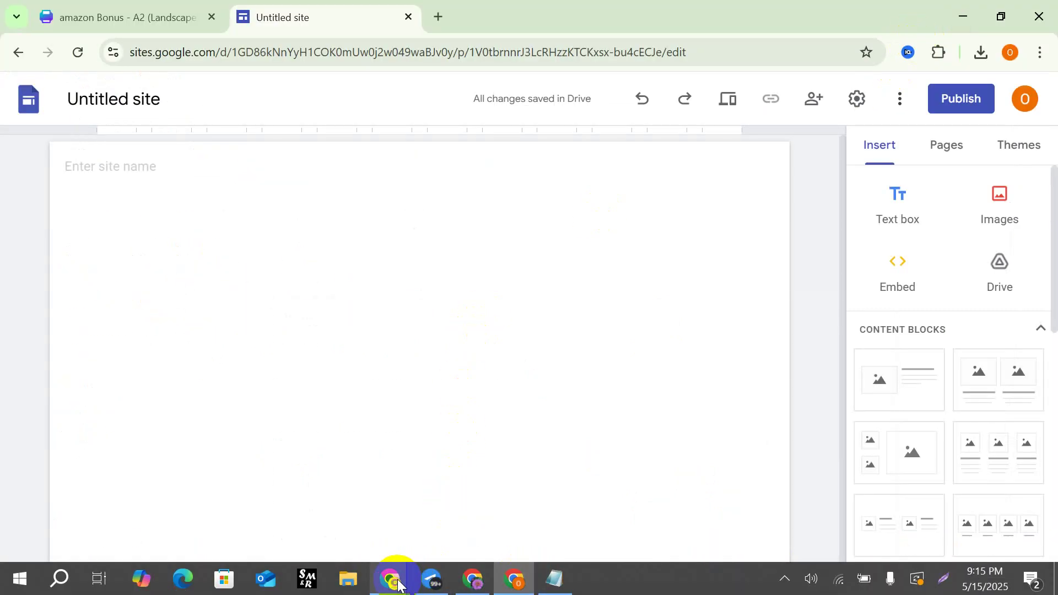
# Switch to the DreamAff window and review the Amazon Bonus $750 offer's name, description and restrictions on its details page.
pyautogui.moveTo(398, 584)
pyautogui.click(317, 508)
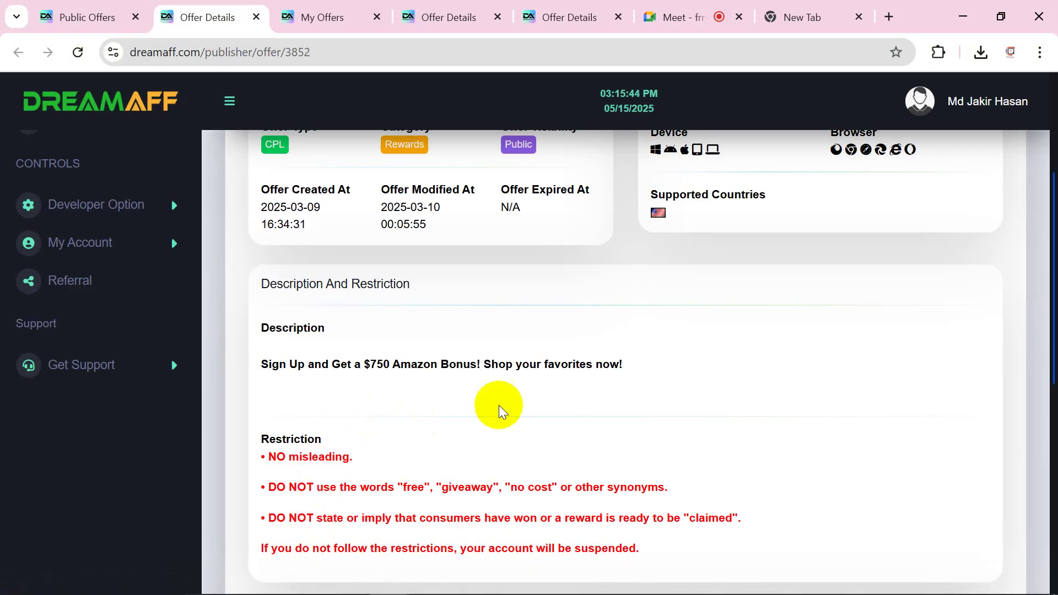
pyautogui.scroll(3, 524, 380)
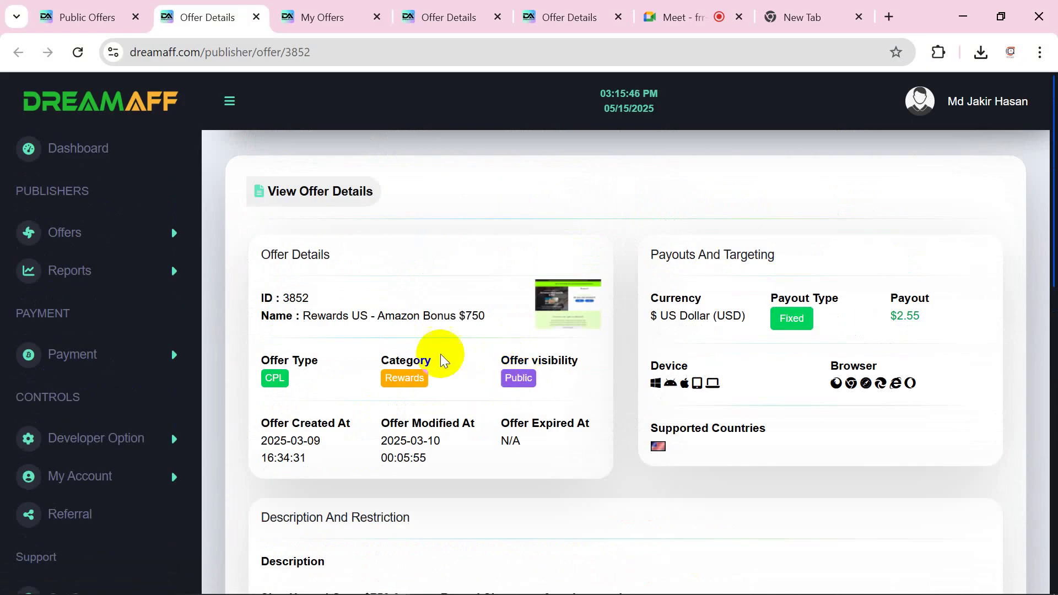
pyautogui.moveTo(301, 316); pyautogui.dragTo(371, 324)
pyautogui.click(489, 324)
pyautogui.click(371, 324)
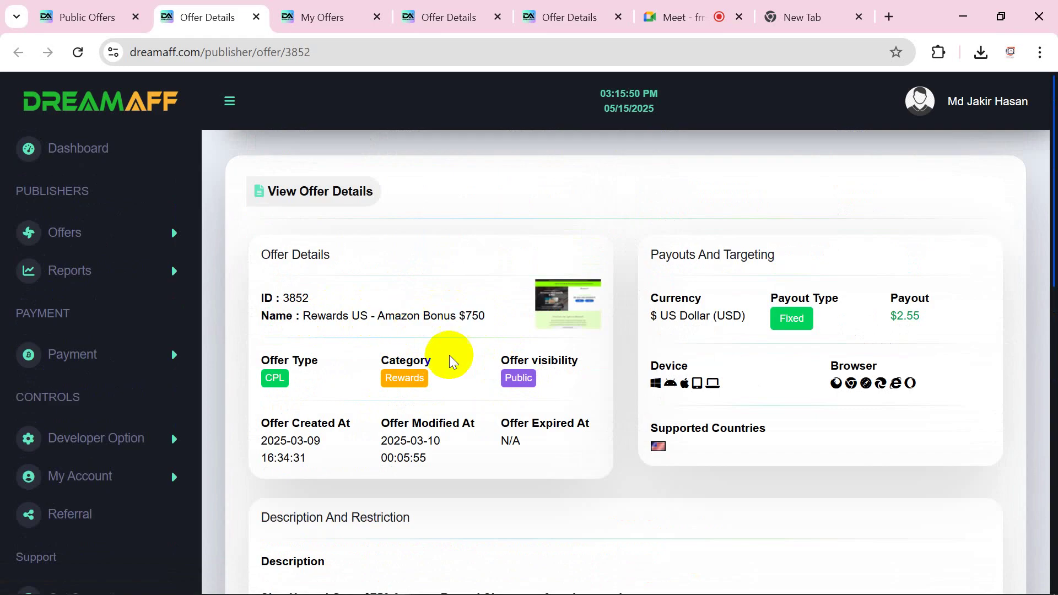
pyautogui.scroll(-7, 468, 443)
pyautogui.scroll(2, 468, 416)
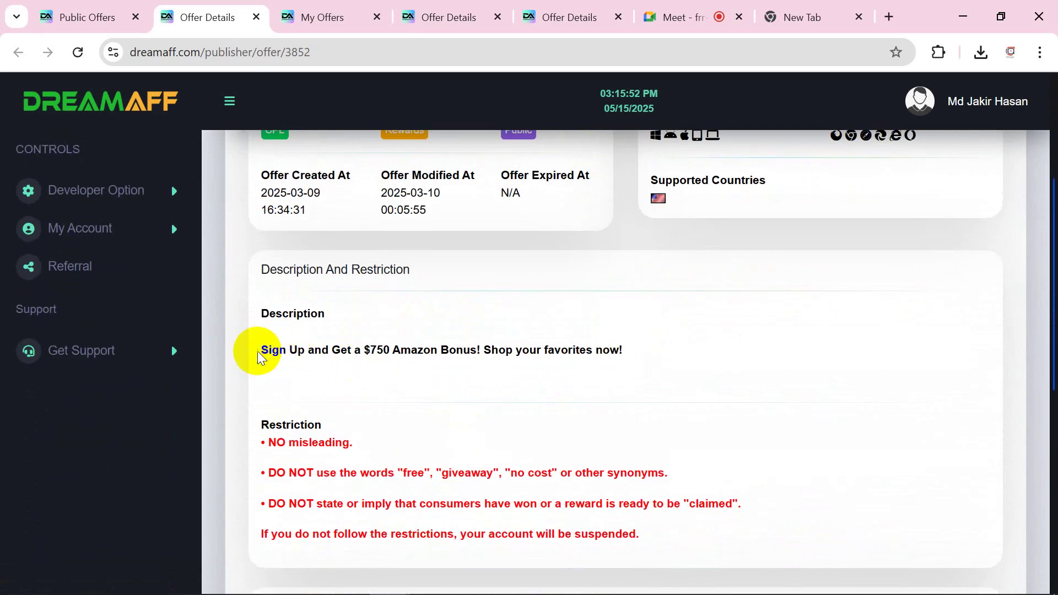
pyautogui.moveTo(262, 356); pyautogui.dragTo(365, 355)
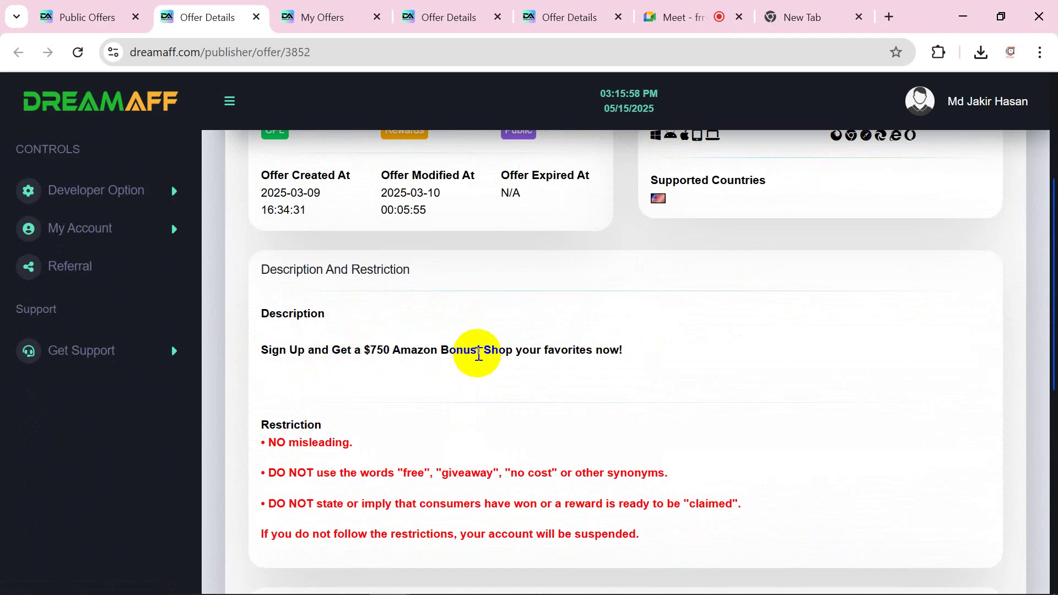
pyautogui.moveTo(479, 354); pyautogui.dragTo(248, 350)
pyautogui.click(378, 349)
pyautogui.scroll(1, 391, 354)
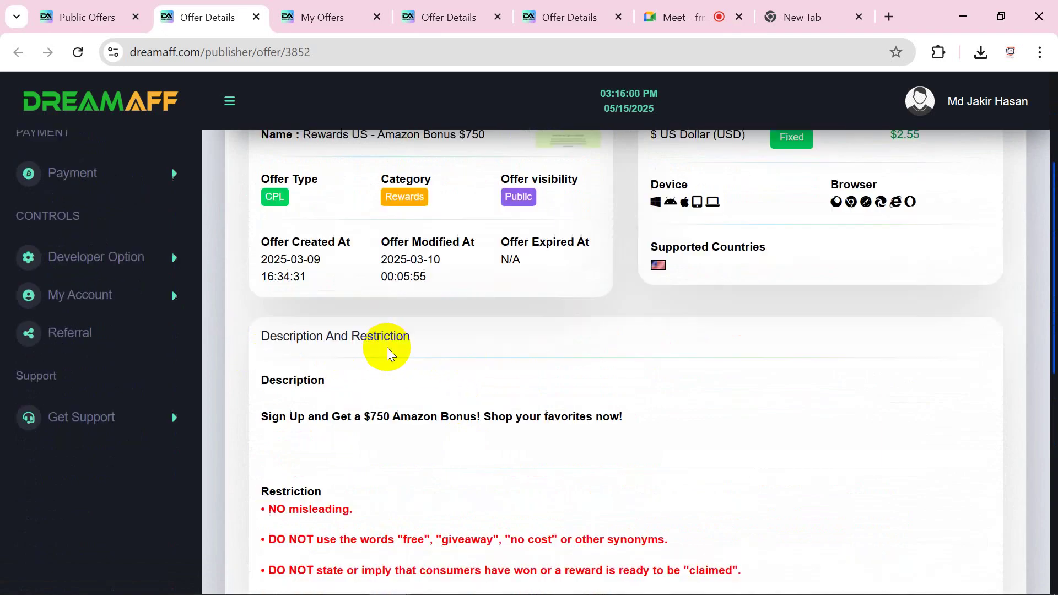
pyautogui.scroll(2, 387, 353)
# Switch to the CPA Topic notes in Notepad and review the line "Amazon Bonus Up To $750 Only 20 People".
pyautogui.click(554, 578)
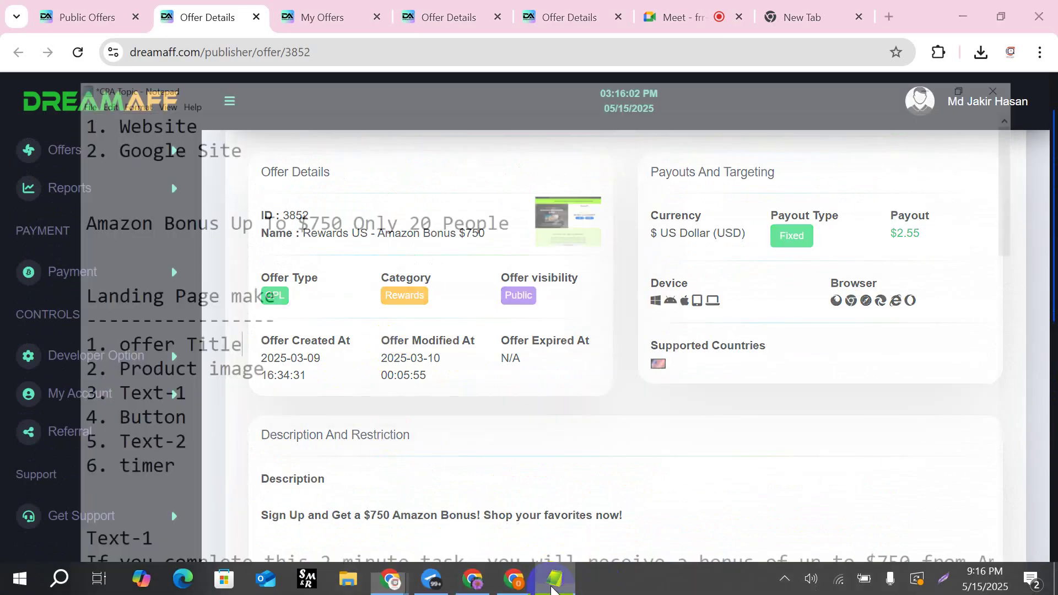
pyautogui.moveTo(2, 159); pyautogui.dragTo(288, 159)
pyautogui.click(235, 158)
pyautogui.click(410, 159)
pyautogui.moveTo(524, 159); pyautogui.dragTo(2, 159)
pyautogui.click(106, 159)
pyautogui.moveTo(532, 157); pyautogui.dragTo(2, 157)
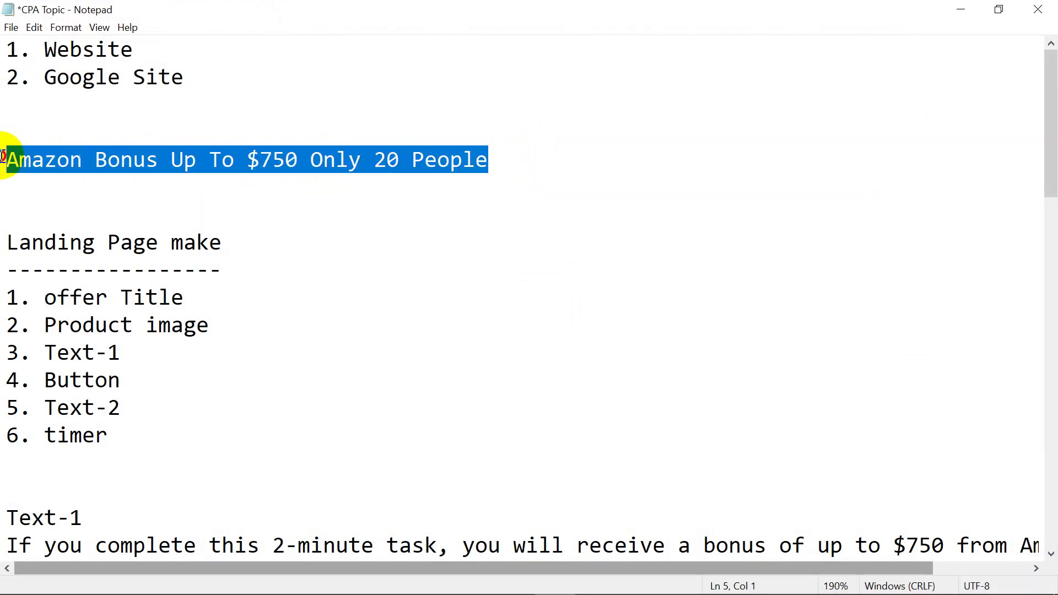
# Prefix the Amazon bonus line above the landing page list with the label "Title:-".
pyautogui.click(41, 157)
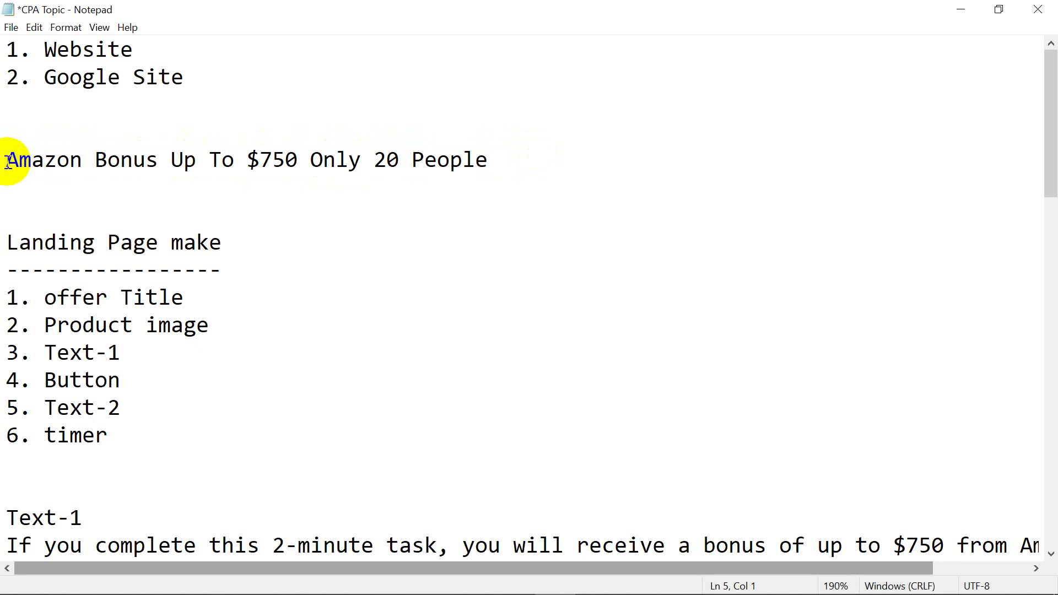
pyautogui.write('Titl')
pyautogui.press('BackSpace')
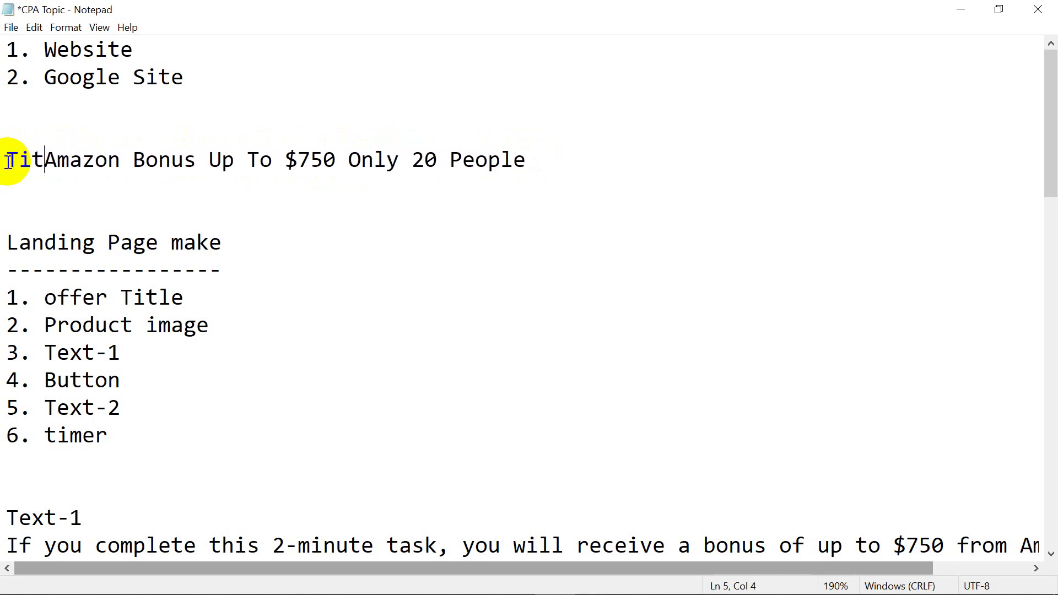
pyautogui.write('le:-')
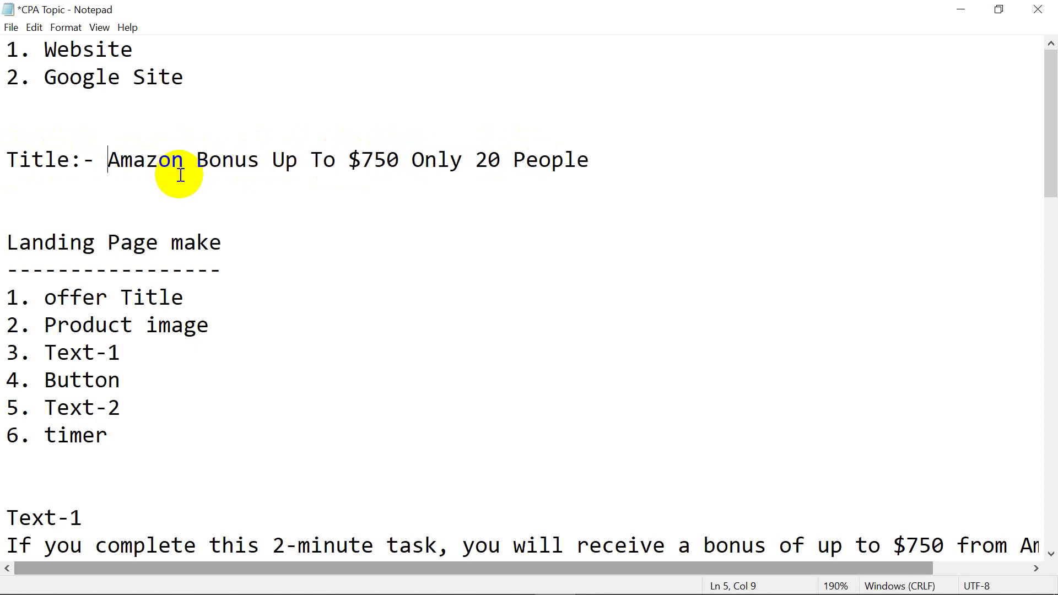
pyautogui.moveTo(104, 169); pyautogui.dragTo(593, 165)
pyautogui.click(577, 163)
pyautogui.click(307, 319)
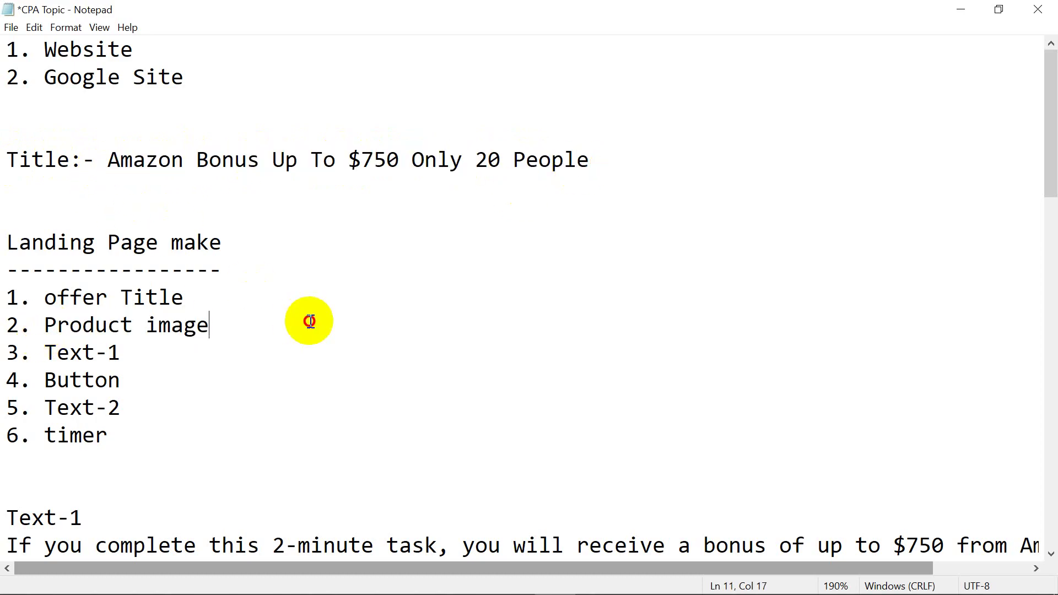
# Return to the DreamAff offer page, open the offer's preview image in a new tab to examine it, and go back to the offer details.
pyautogui.click(961, 10)
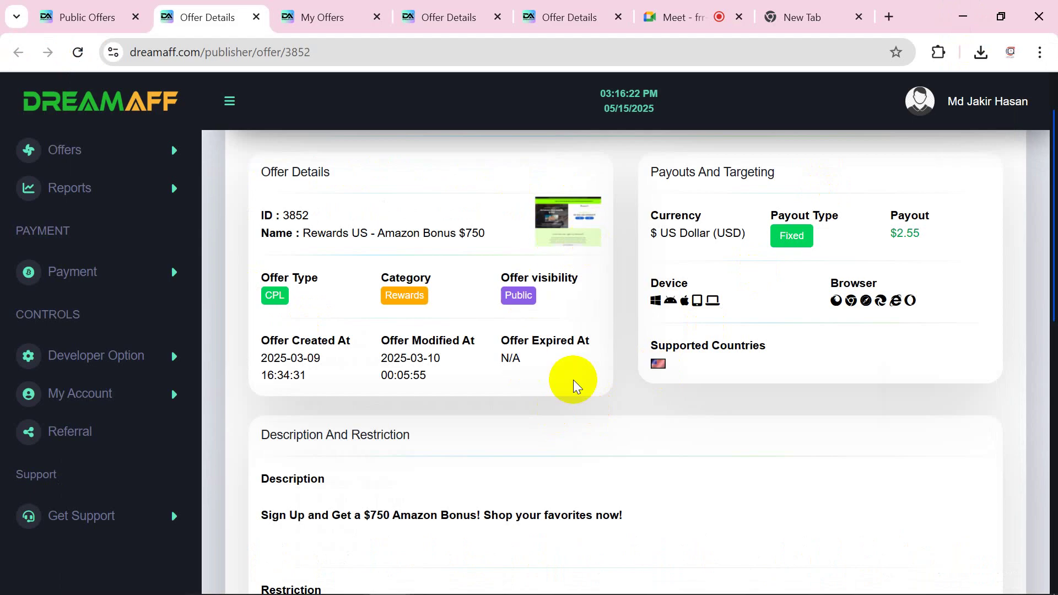
pyautogui.scroll(-10, 573, 379)
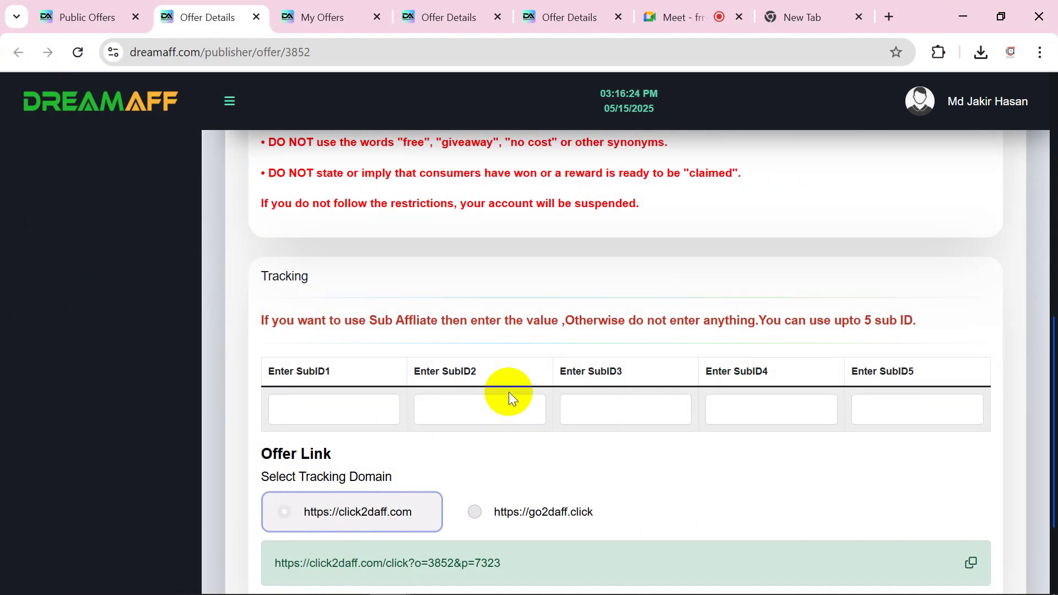
pyautogui.scroll(5, 509, 392)
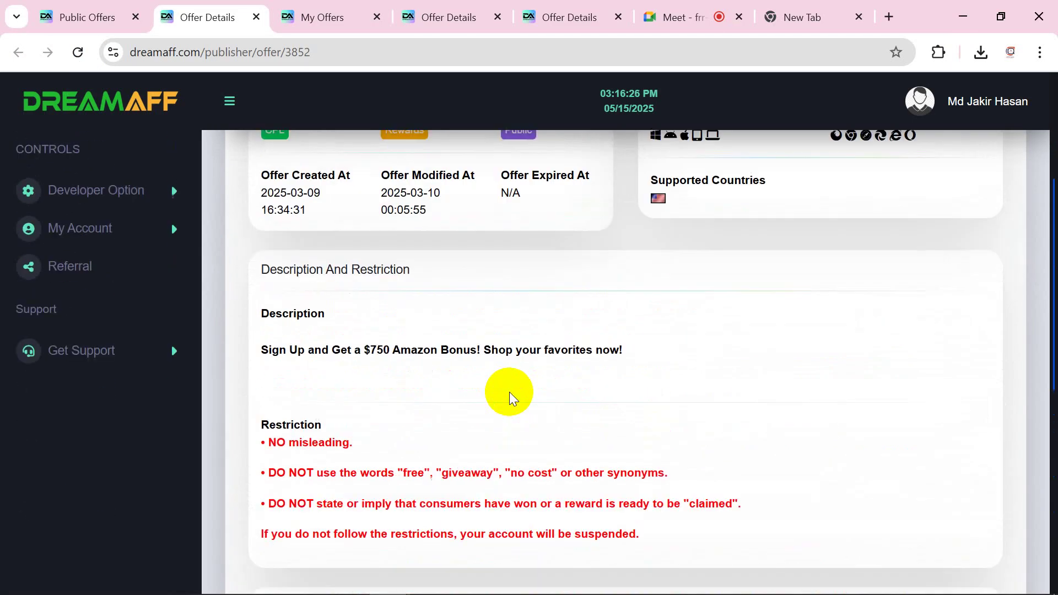
pyautogui.scroll(3, 509, 392)
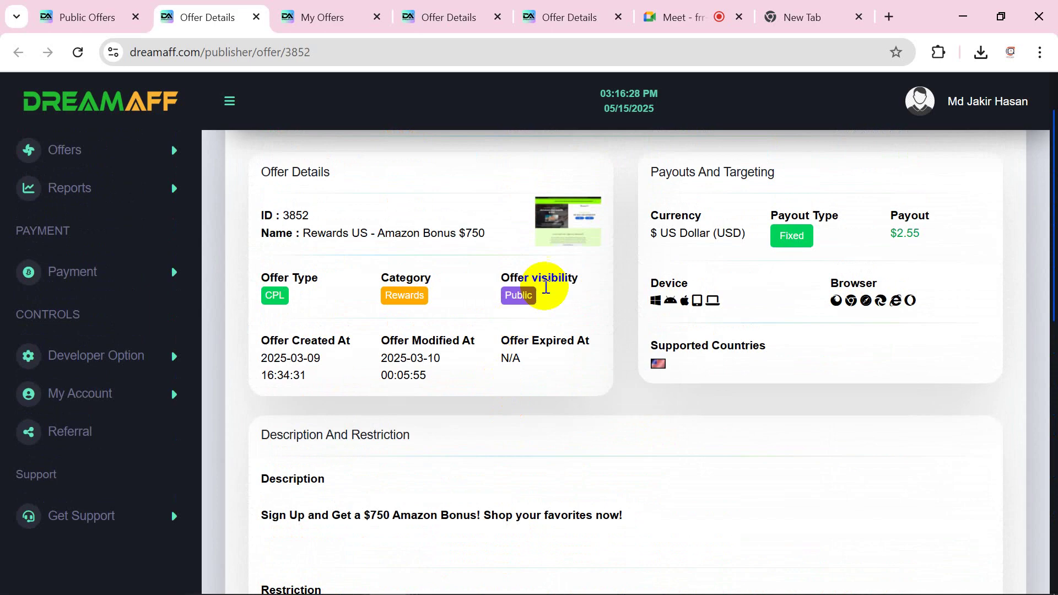
pyautogui.rightClick(561, 241)
pyautogui.click(596, 233)
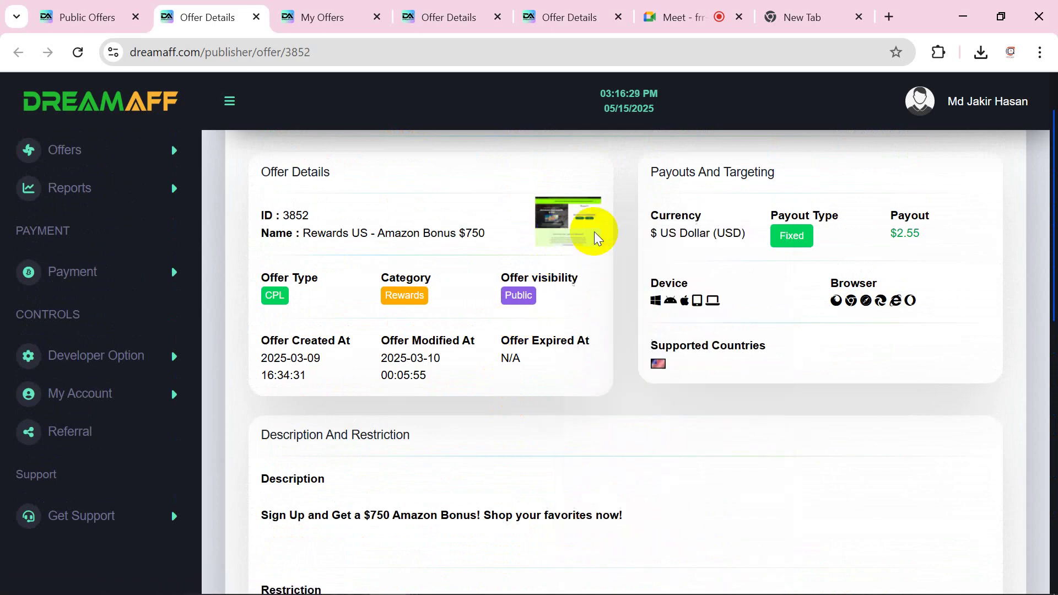
pyautogui.click(272, 17)
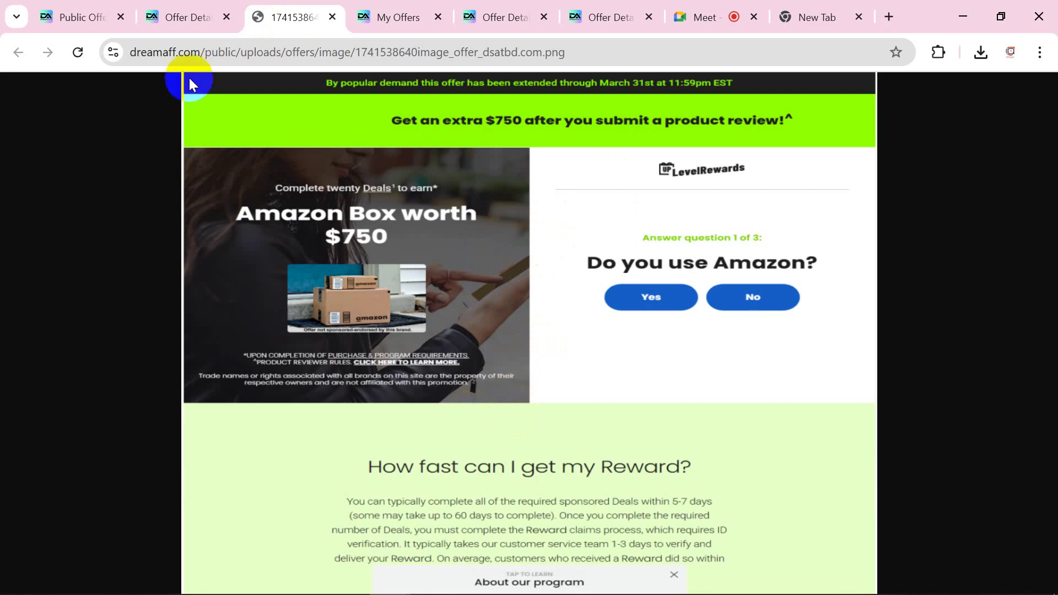
pyautogui.click(193, 18)
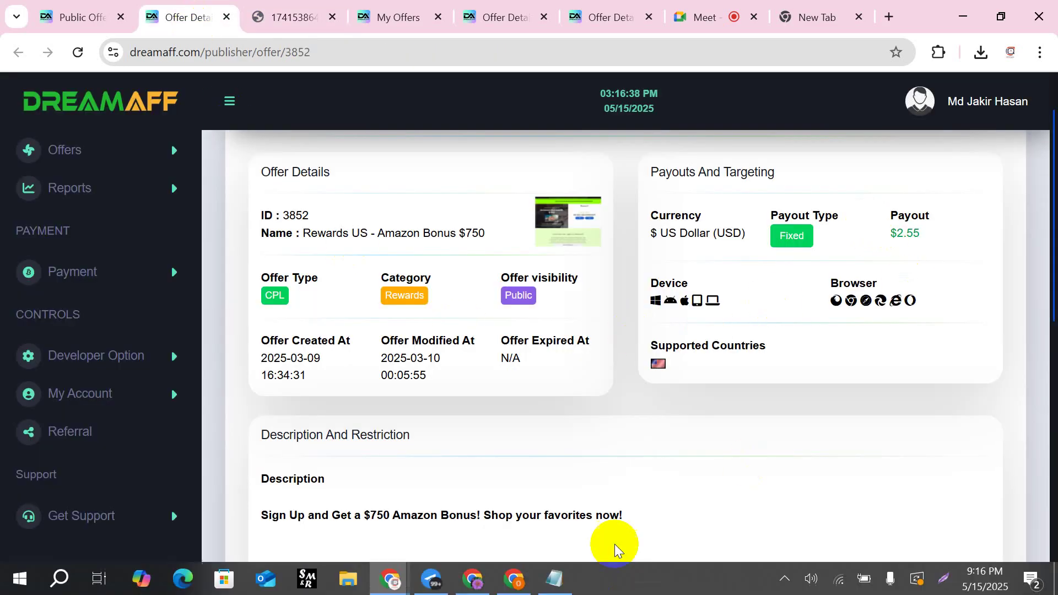
# Switch to the other Chrome profile window, open the amazon Bonus design in Canva and select all of its elements to show how it is composed.
pyautogui.click(516, 580)
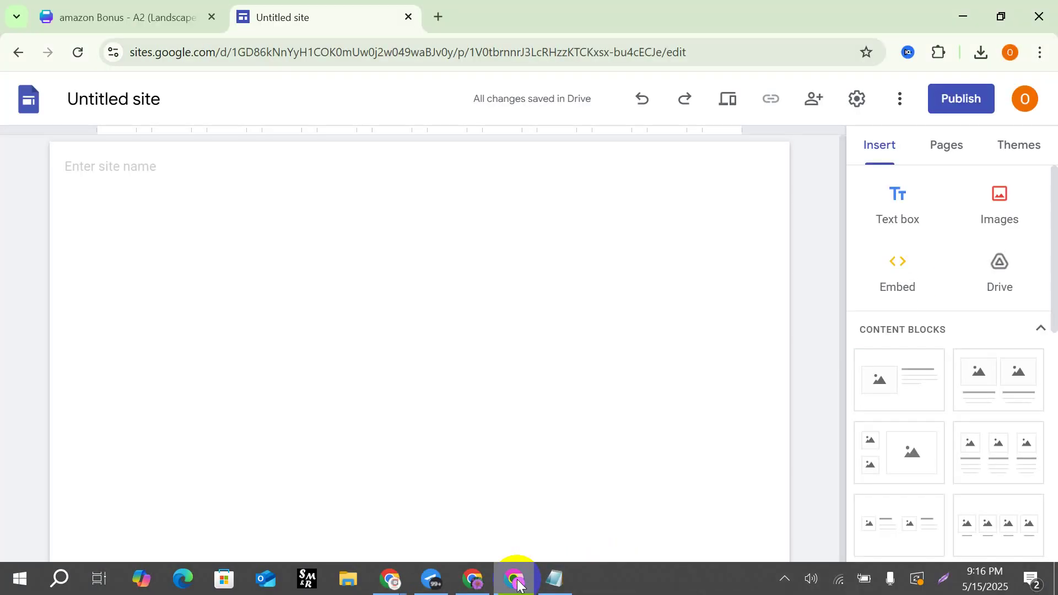
pyautogui.click(116, 17)
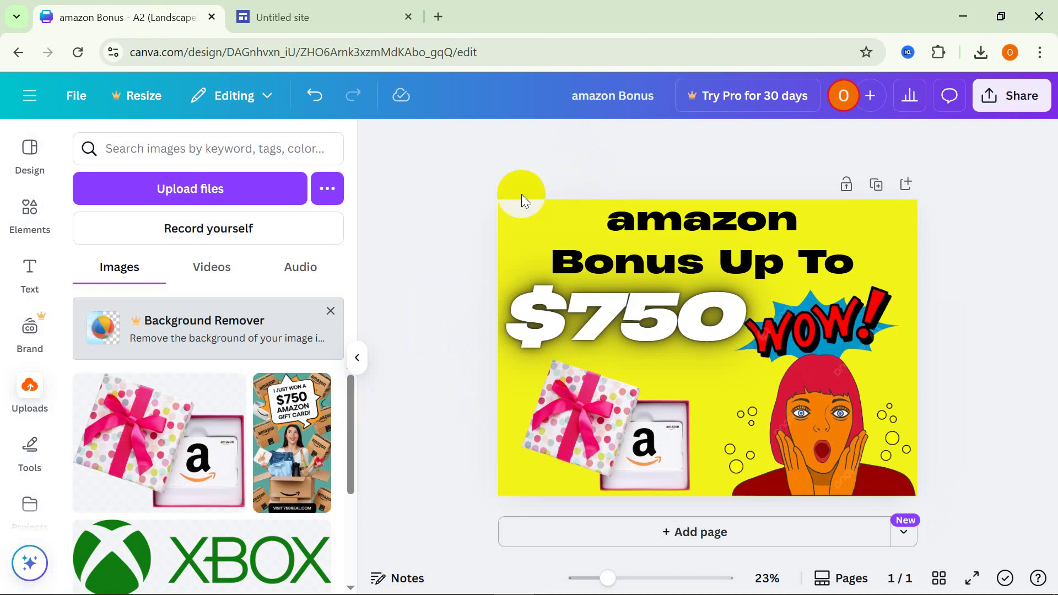
pyautogui.moveTo(484, 173); pyautogui.dragTo(923, 496)
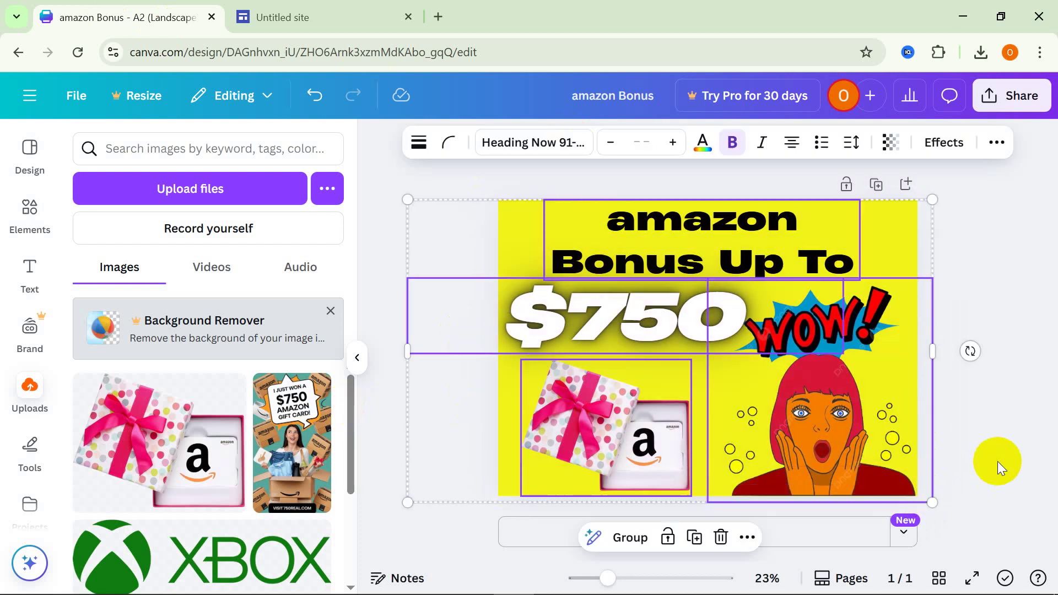
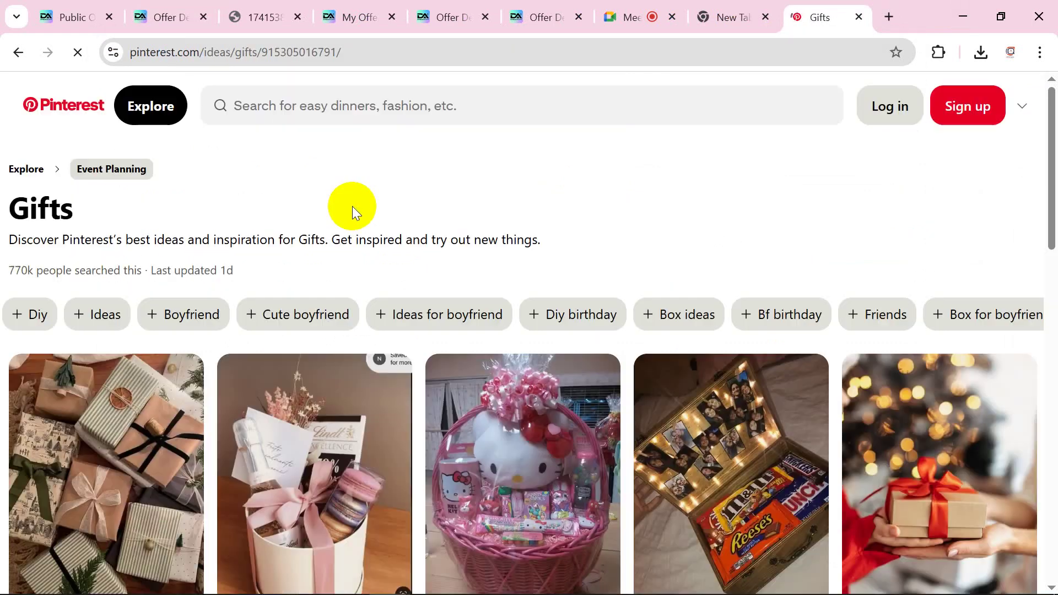
# Search Pinterest for "amazon gift card", dismissing the Google sign-in prompt.
pyautogui.click(354, 104)
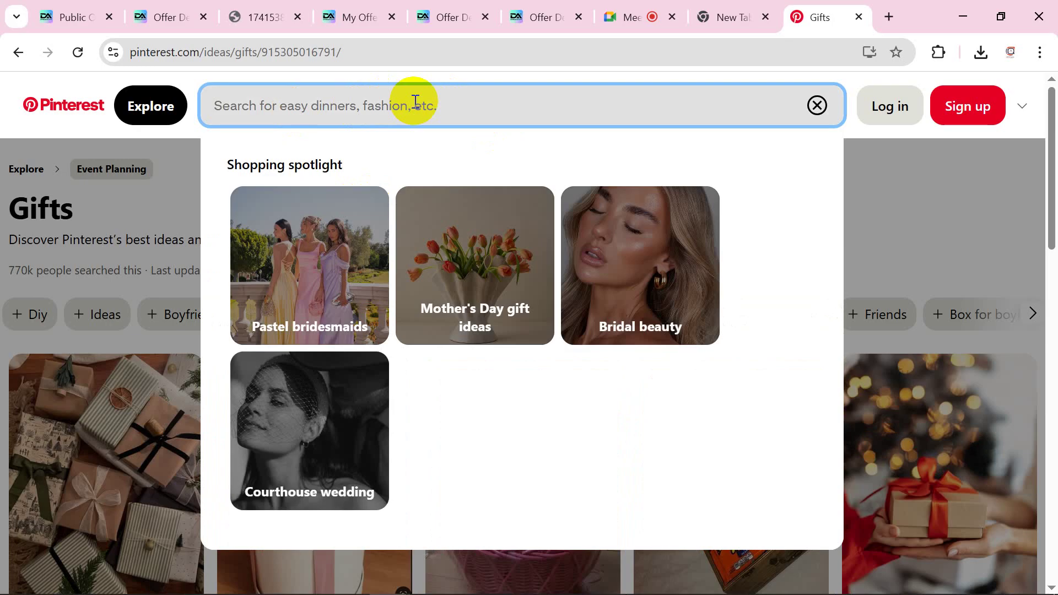
pyautogui.write('ama')
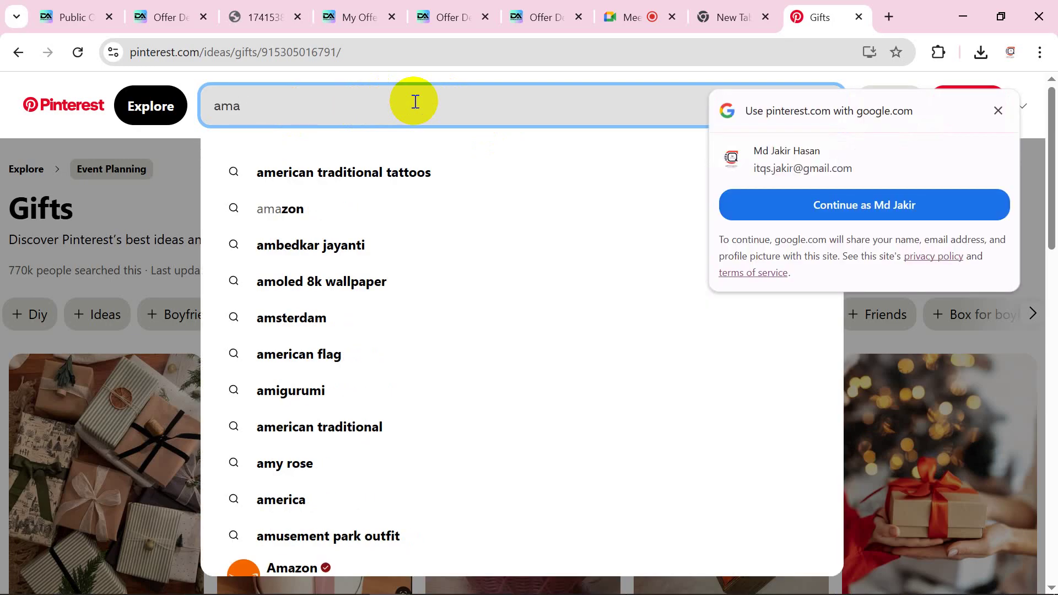
pyautogui.click(998, 110)
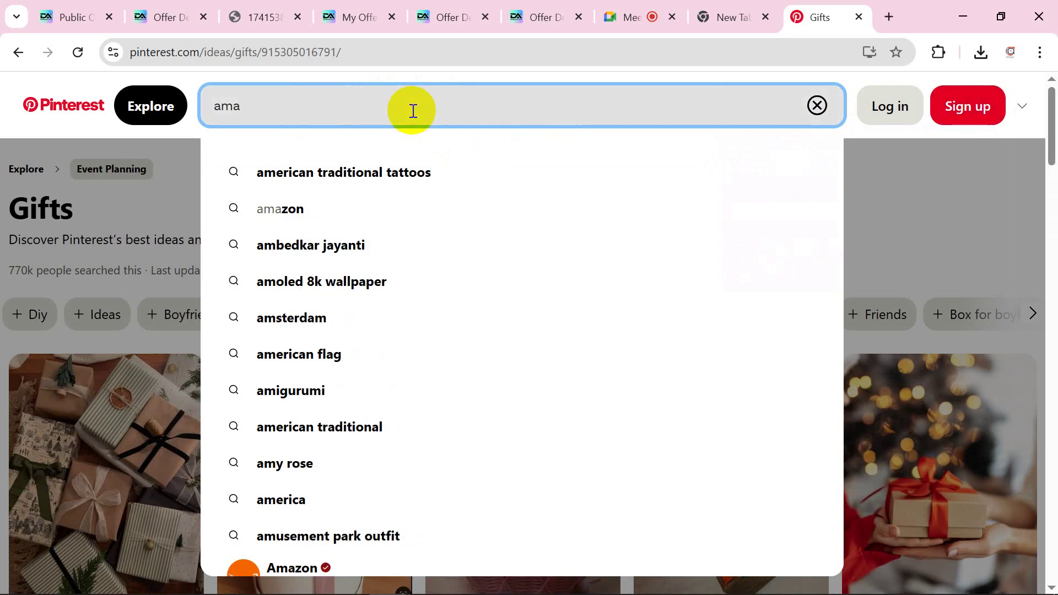
pyautogui.write('zon ')
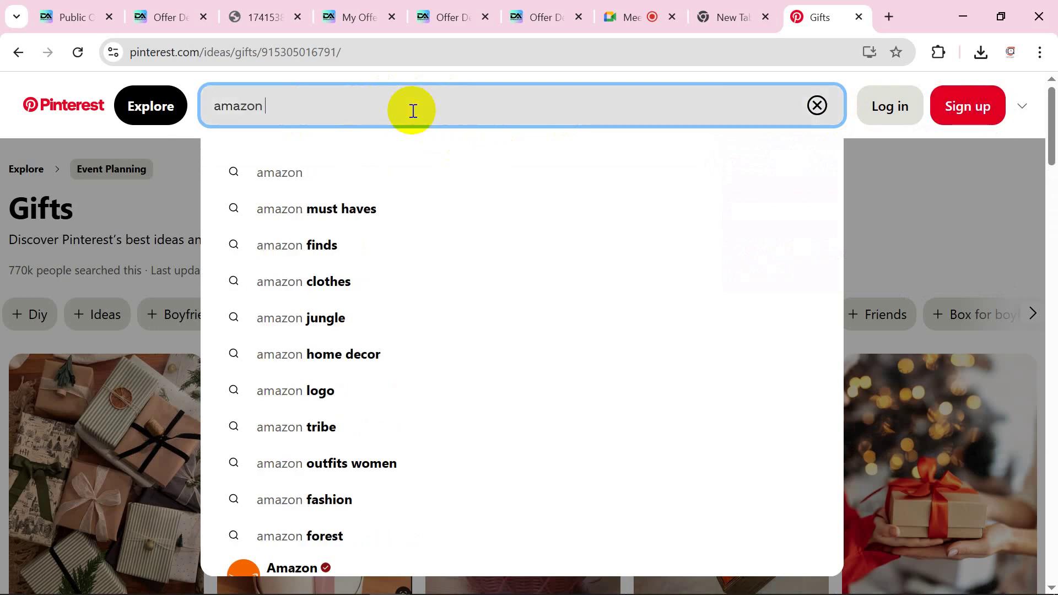
pyautogui.write('gift card')
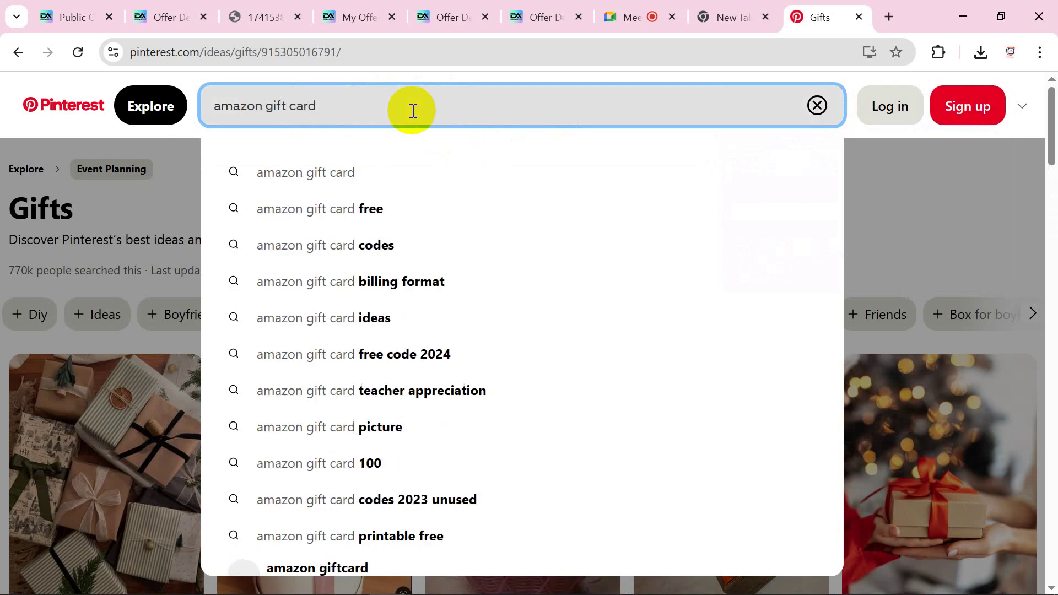
pyautogui.press('Return')
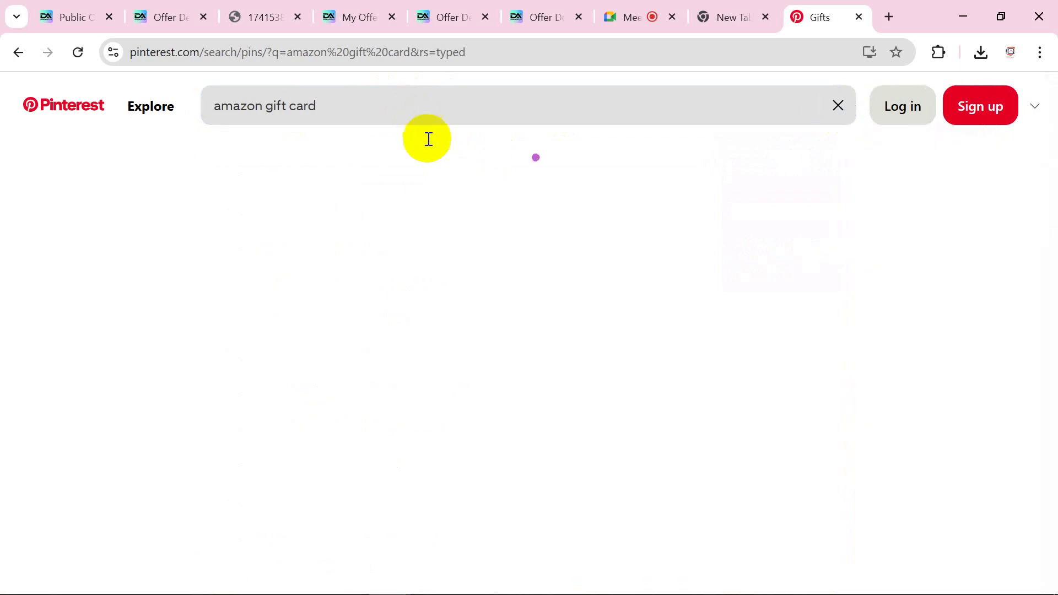
# Dismiss the Pinterest sign-in prompt and browse the Amazon gift card pins for product image ideas.
pyautogui.scroll(-12, 435, 208)
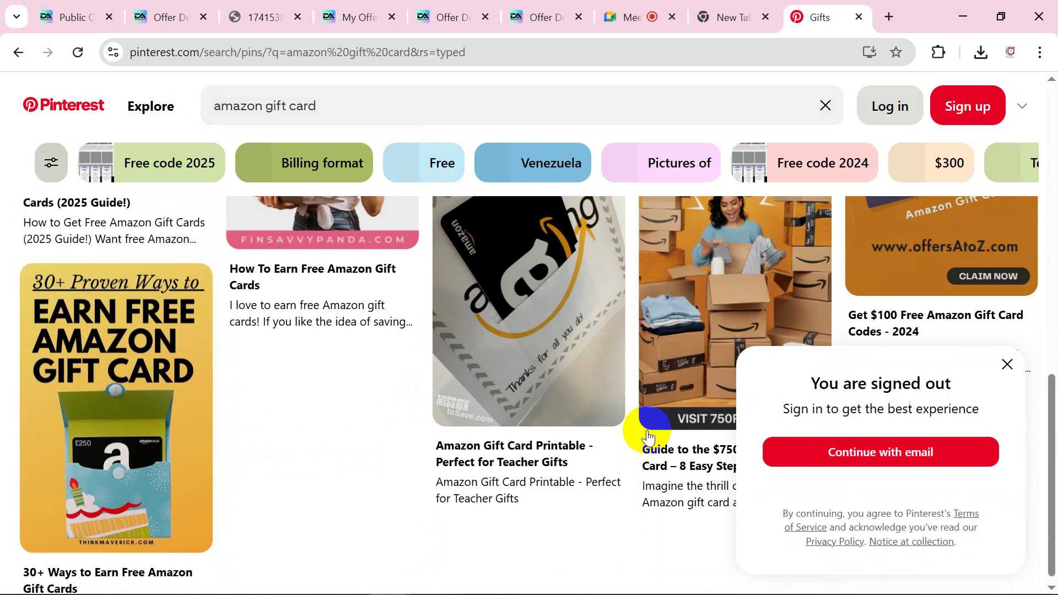
pyautogui.click(1007, 364)
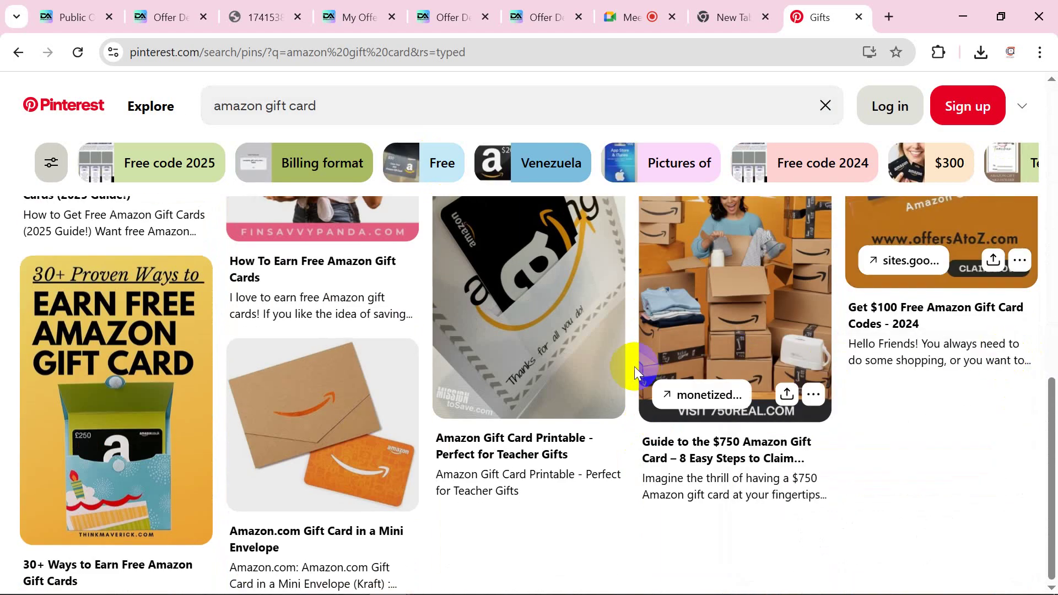
pyautogui.scroll(4, 165, 437)
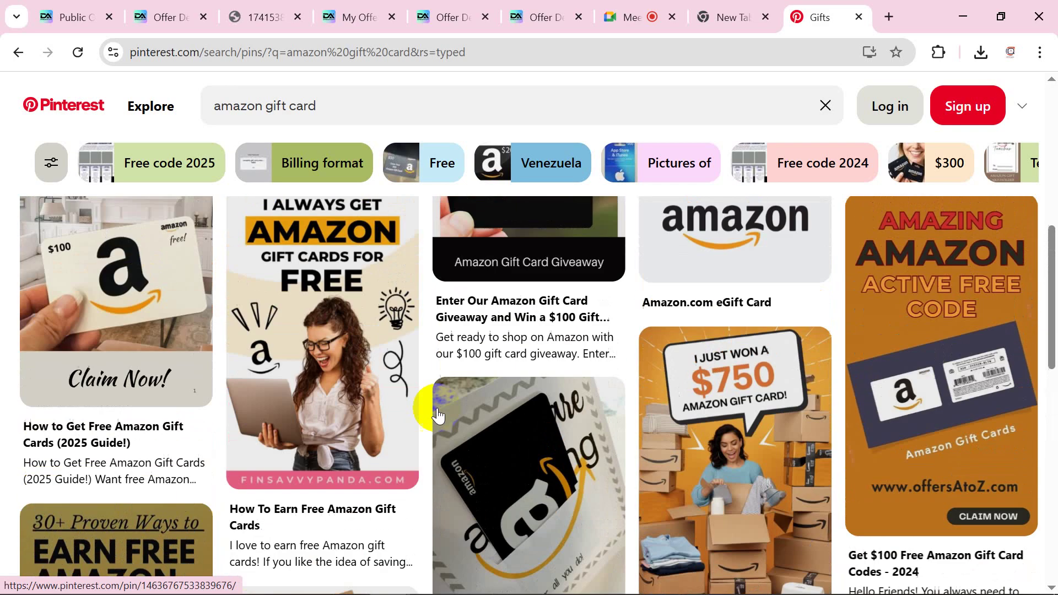
pyautogui.scroll(-1, 712, 410)
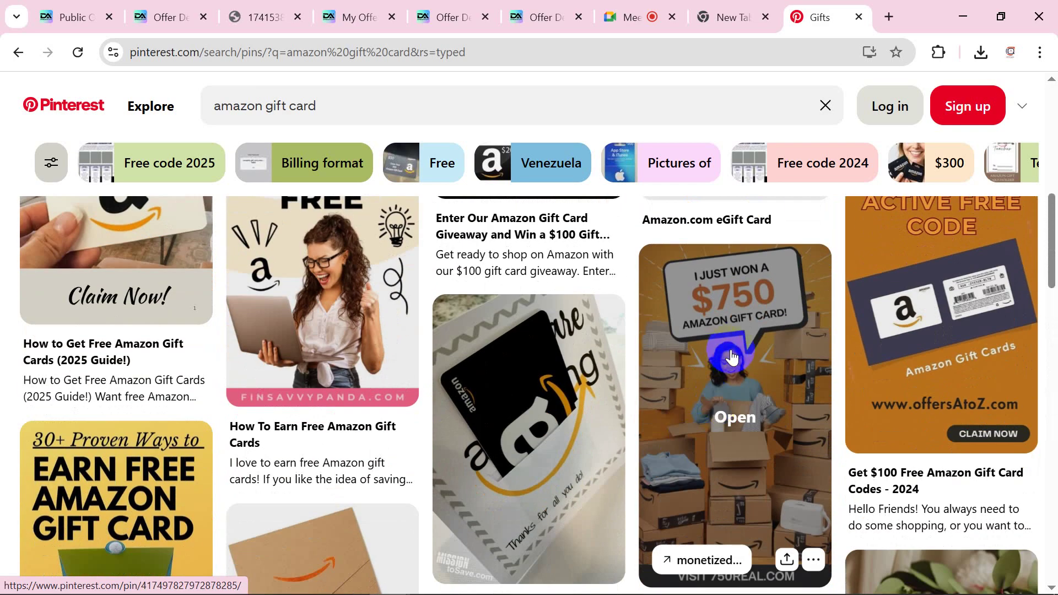
pyautogui.scroll(10, 763, 386)
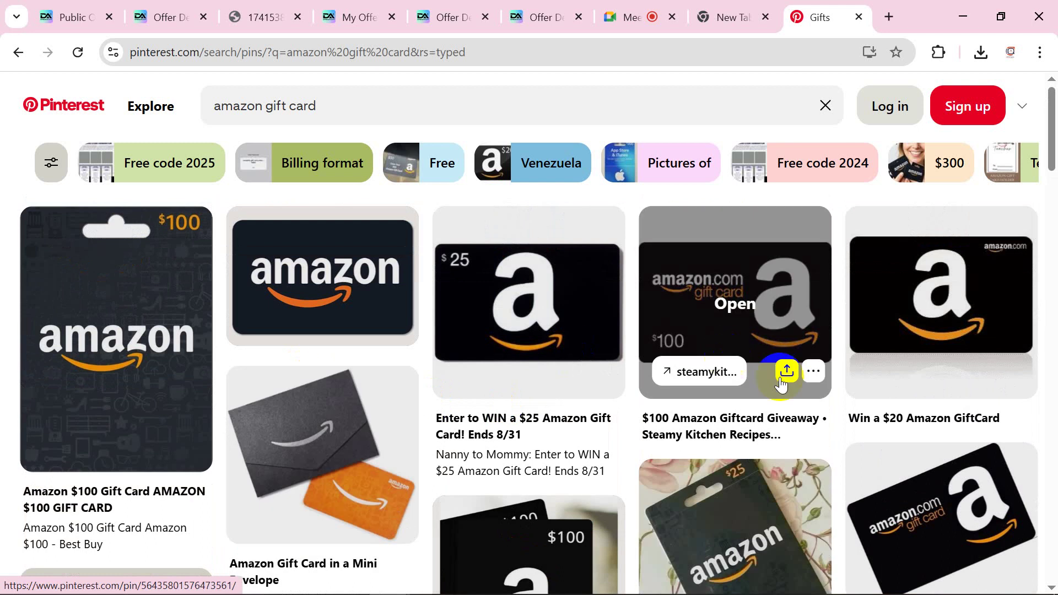
pyautogui.scroll(-10, 785, 397)
pyautogui.scroll(-10, 813, 435)
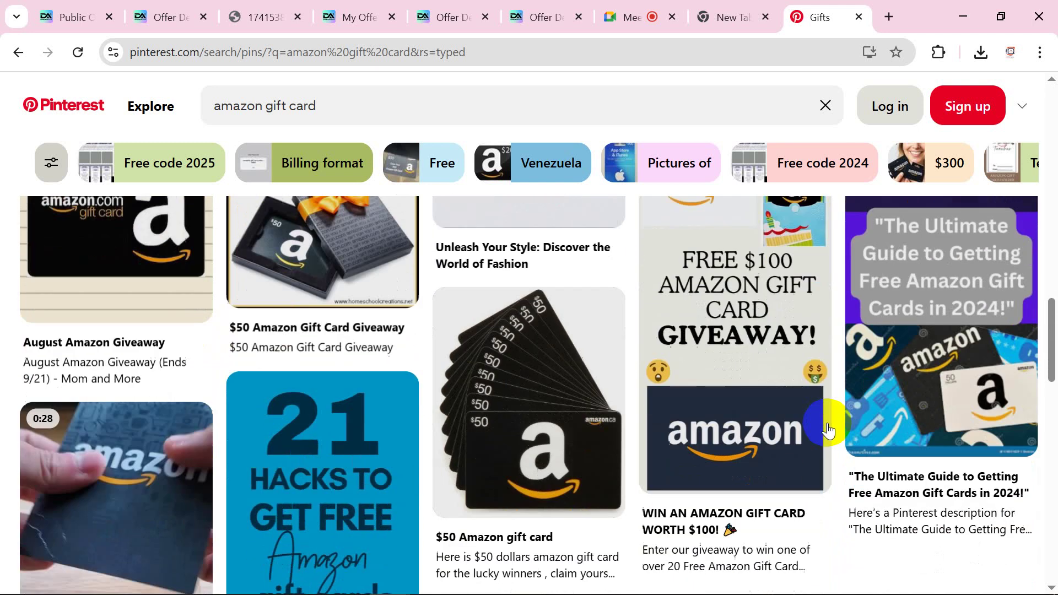
# Browse further through the Amazon gift card pins on Pinterest for product image ideas.
pyautogui.scroll(2, 772, 424)
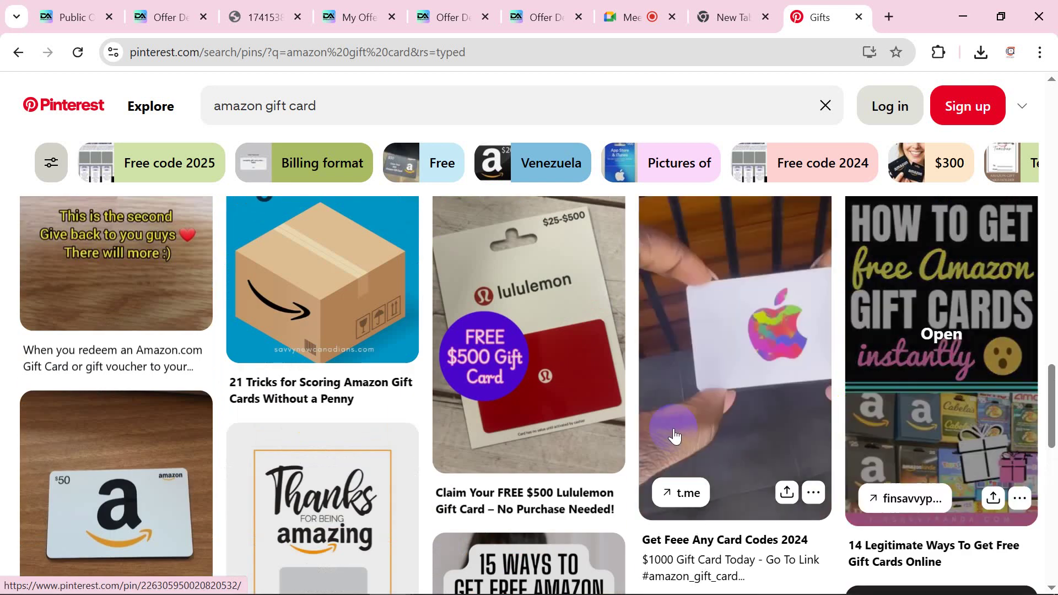
pyautogui.scroll(-8, 650, 430)
pyautogui.scroll(-10, 651, 422)
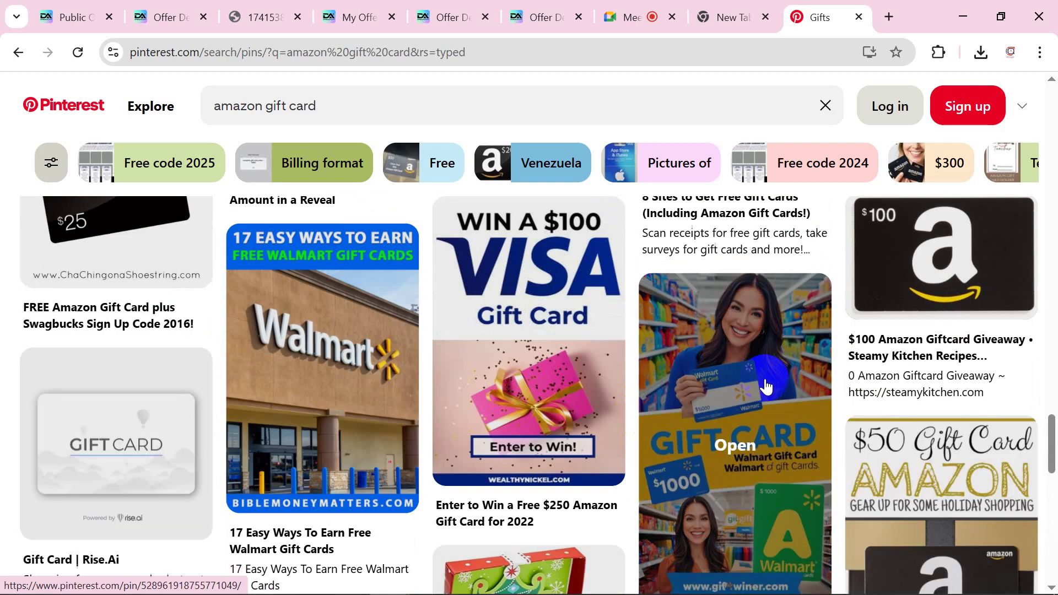
pyautogui.scroll(-5, 764, 383)
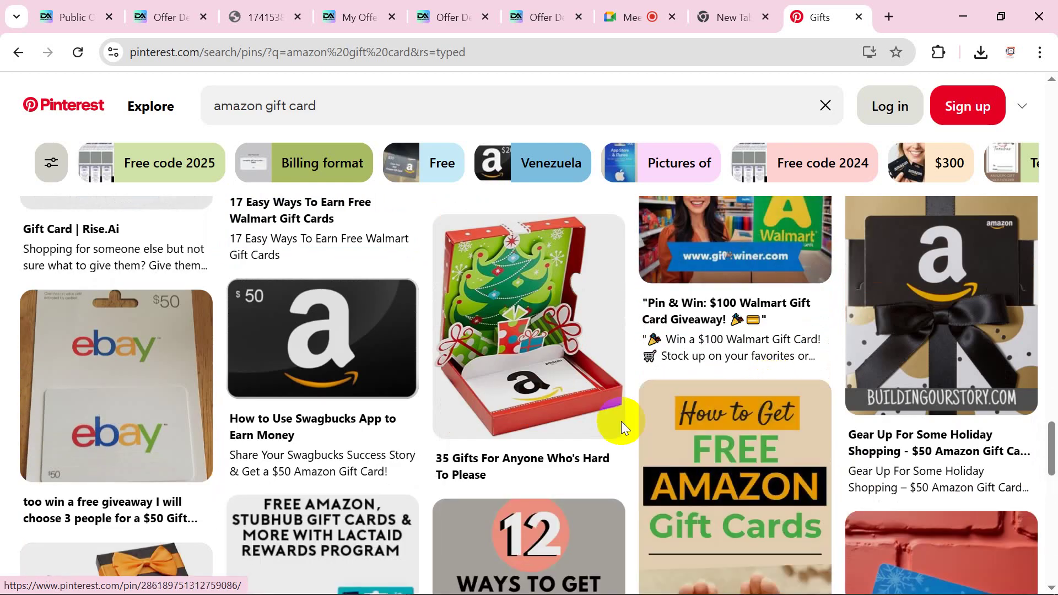
pyautogui.scroll(-5, 623, 386)
pyautogui.scroll(-5, 625, 376)
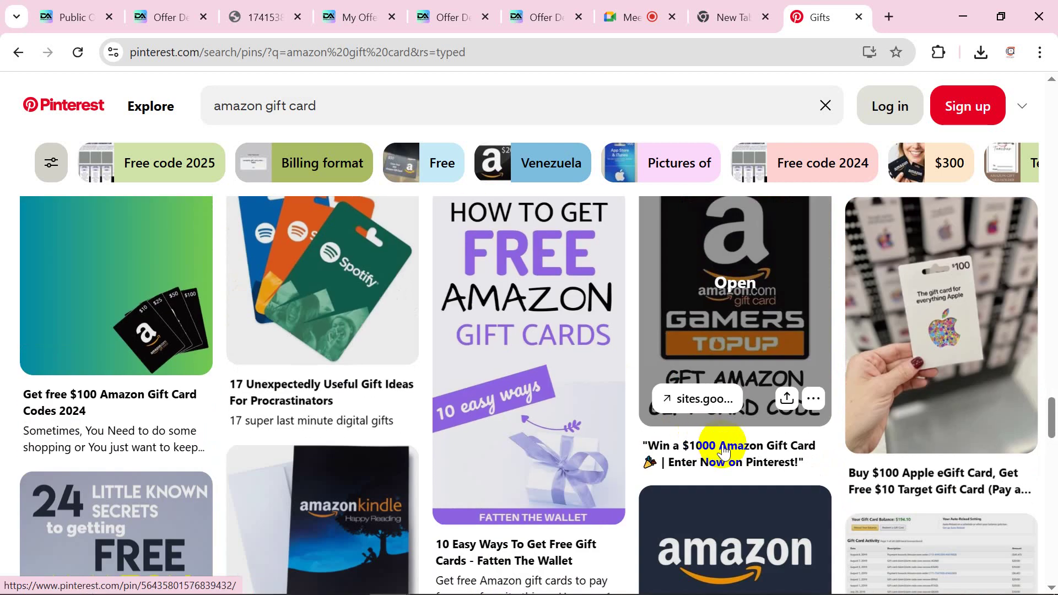
pyautogui.scroll(-5, 717, 444)
pyautogui.scroll(-5, 423, 334)
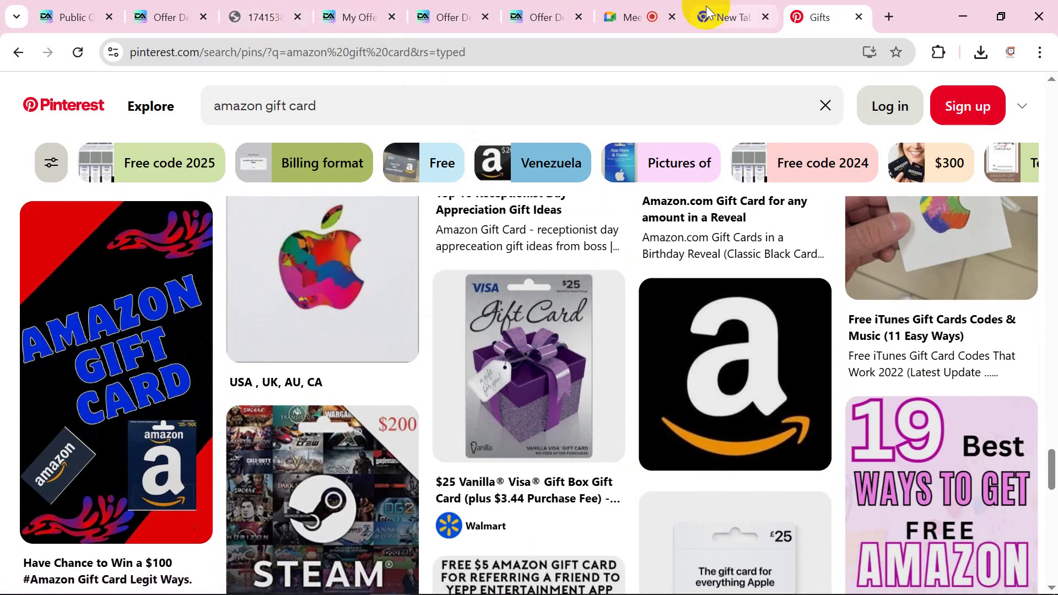
# Switch to the untitled A2 landscape design in Canva, select its blank page and open the background colour choices.
pyautogui.click(515, 579)
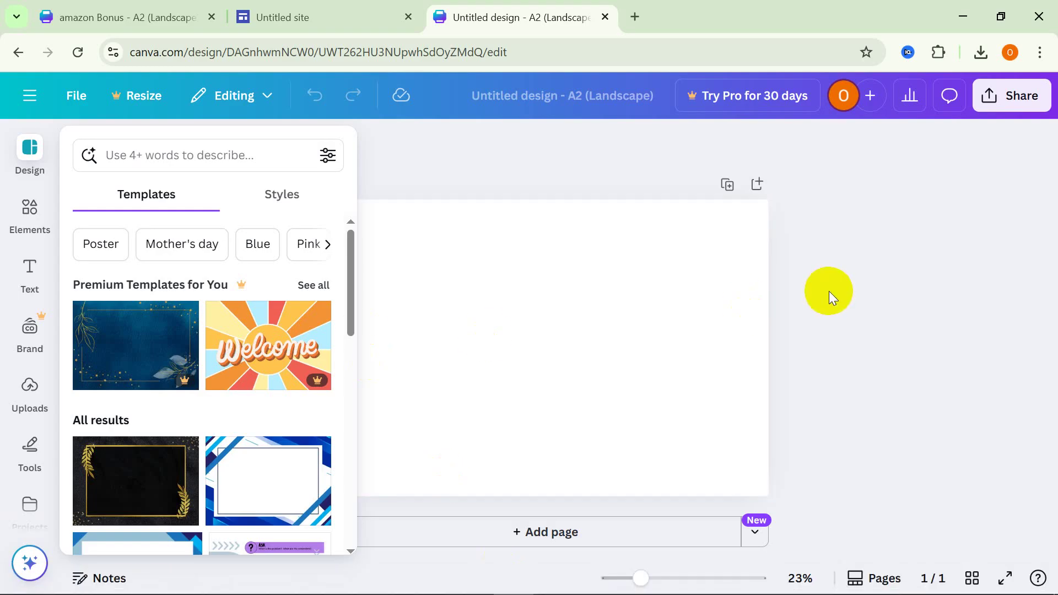
pyautogui.click(843, 293)
pyautogui.click(543, 287)
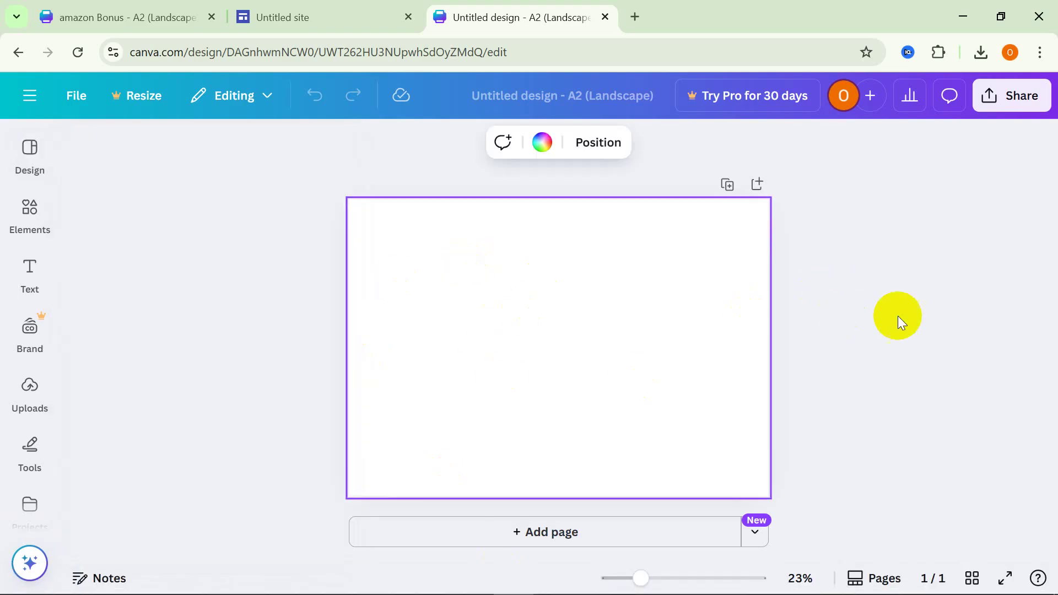
pyautogui.click(543, 145)
pyautogui.scroll(-5, 237, 432)
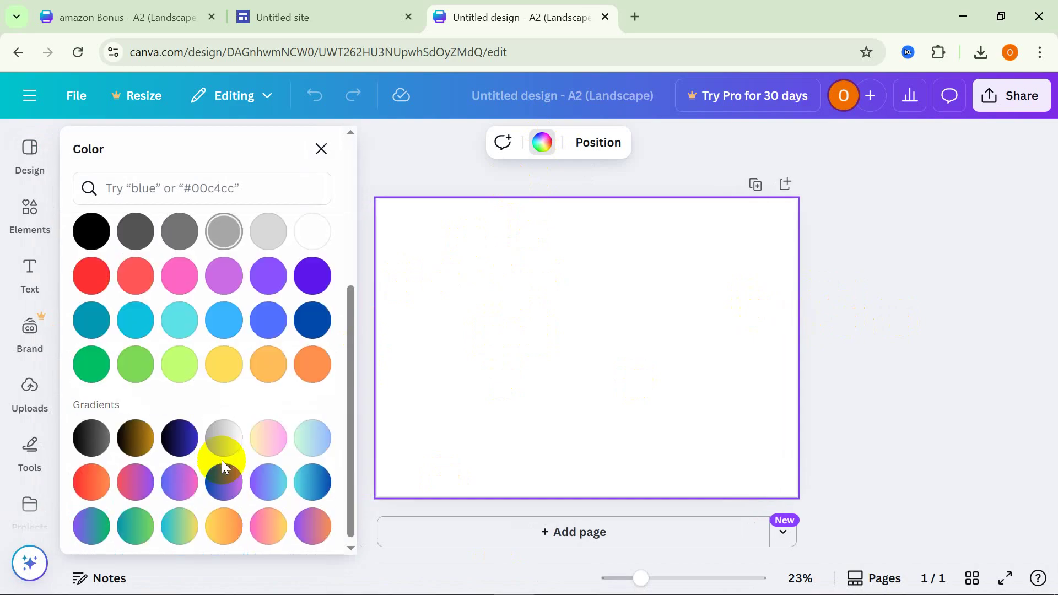
# Try a light green background on the page, followed by the black-to-blue linear gradient.
pyautogui.click(182, 365)
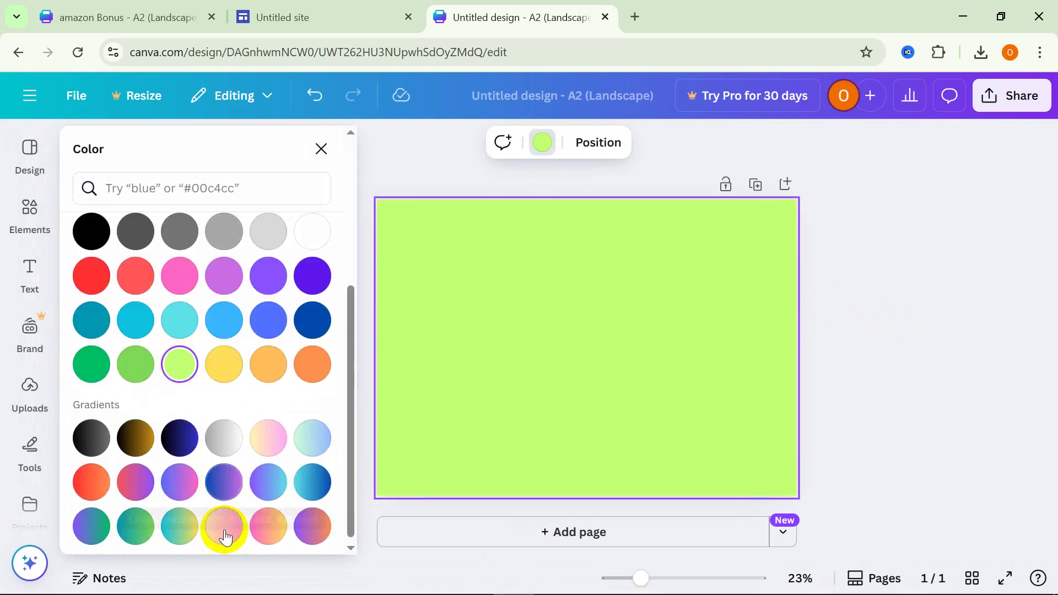
pyautogui.scroll(-1, 198, 479)
pyautogui.click(179, 434)
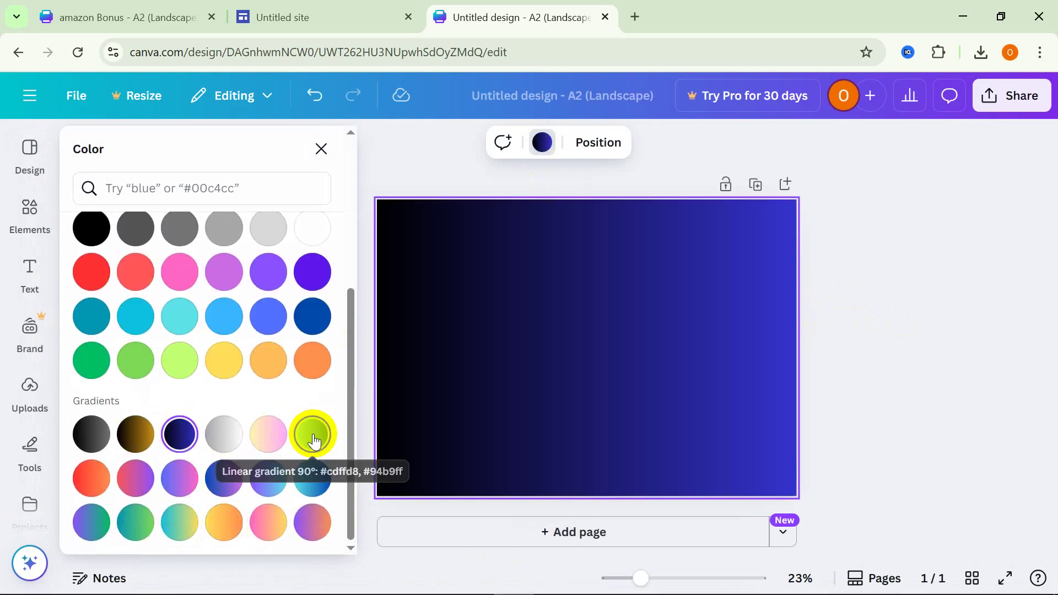
# Add bright yellow as a third colour to the page's black-to-blue background gradient.
pyautogui.scroll(5, 273, 424)
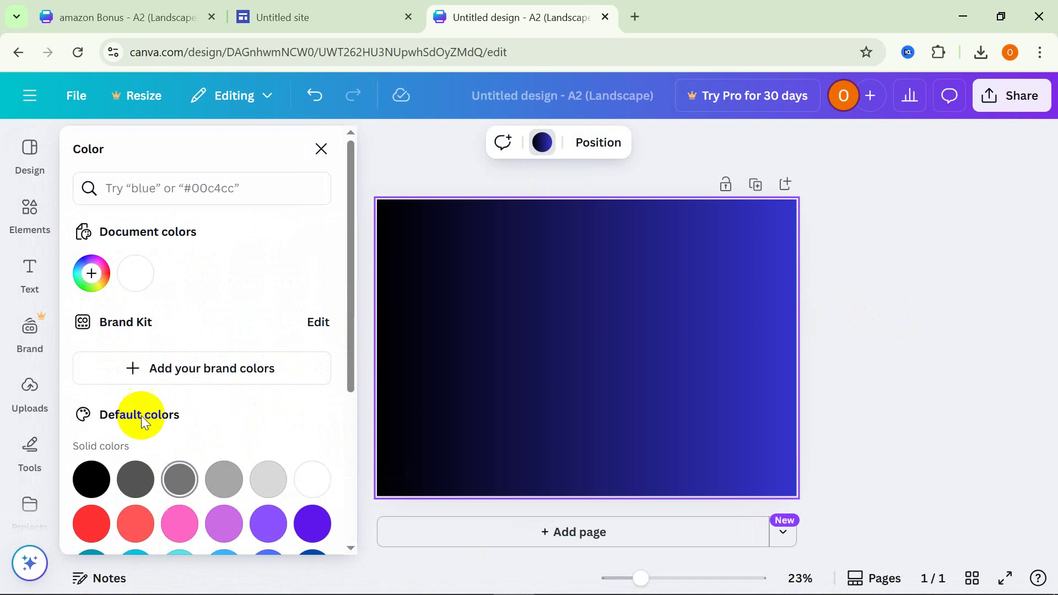
pyautogui.click(88, 274)
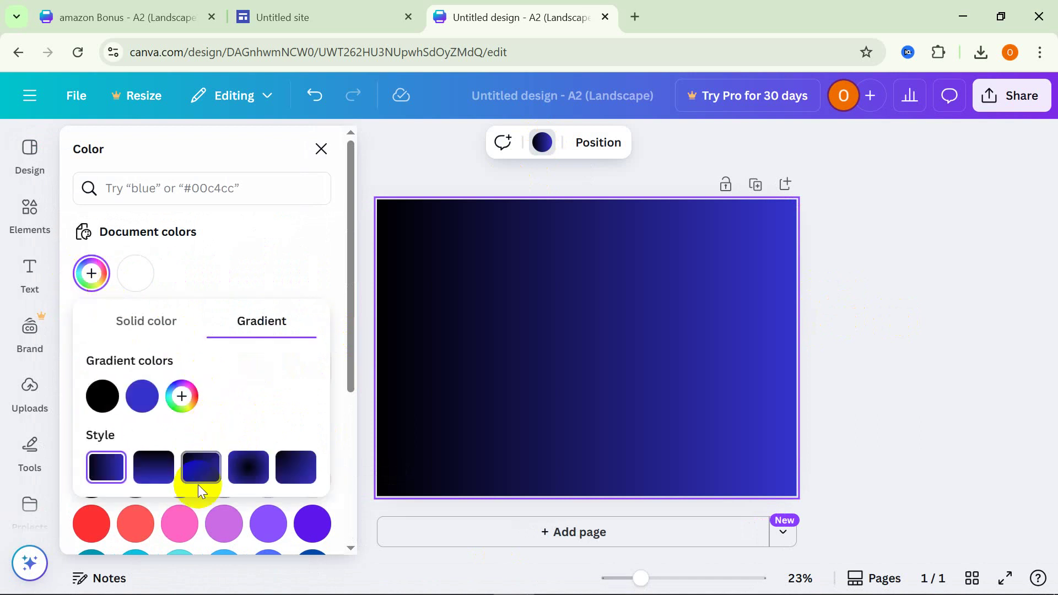
pyautogui.click(182, 396)
pyautogui.click(221, 298)
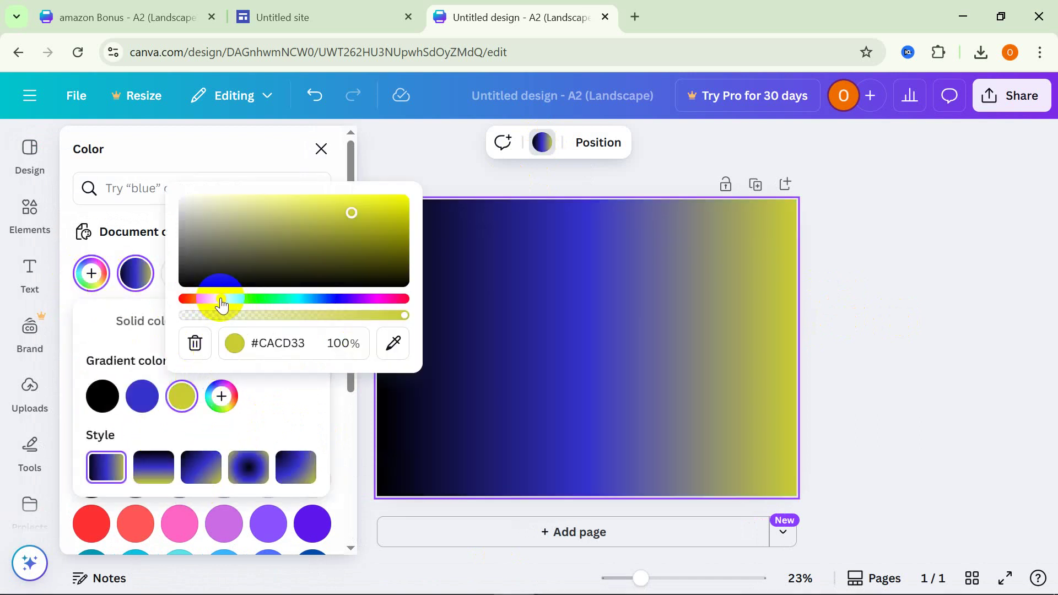
pyautogui.moveTo(331, 232); pyautogui.dragTo(441, 174)
pyautogui.click(542, 143)
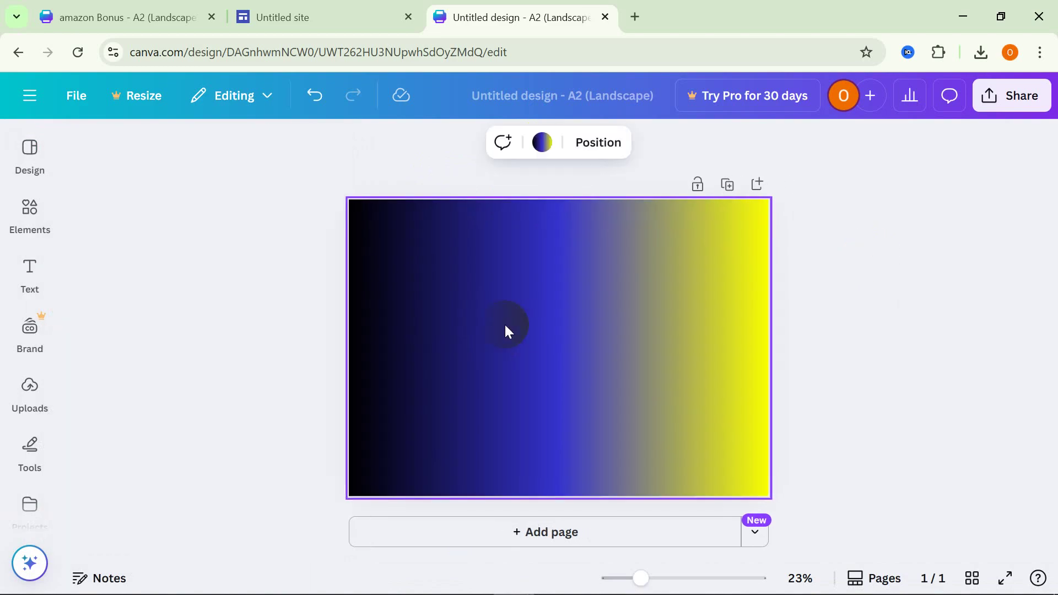
# Try solid coral red, yellow and green backgrounds on the page in place of the gradient.
pyautogui.click(542, 142)
pyautogui.click(145, 518)
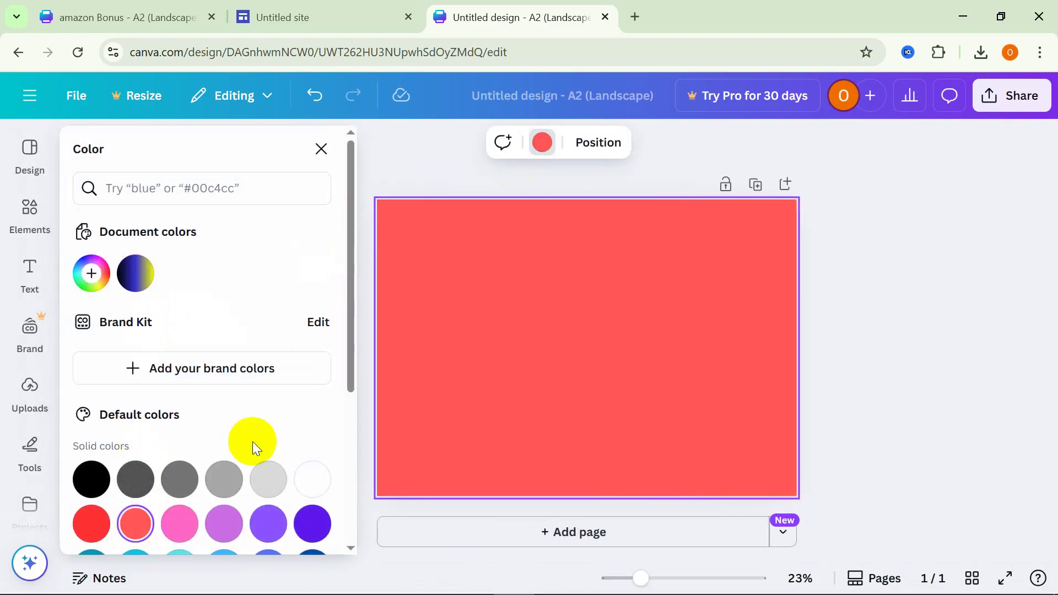
pyautogui.scroll(-5, 283, 420)
pyautogui.click(230, 367)
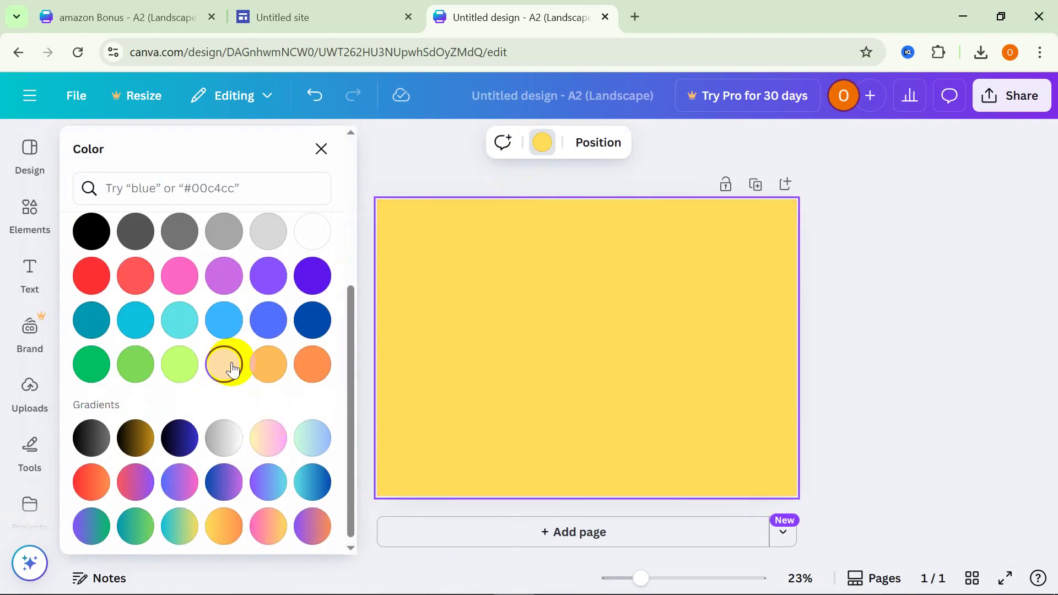
pyautogui.scroll(5, 229, 361)
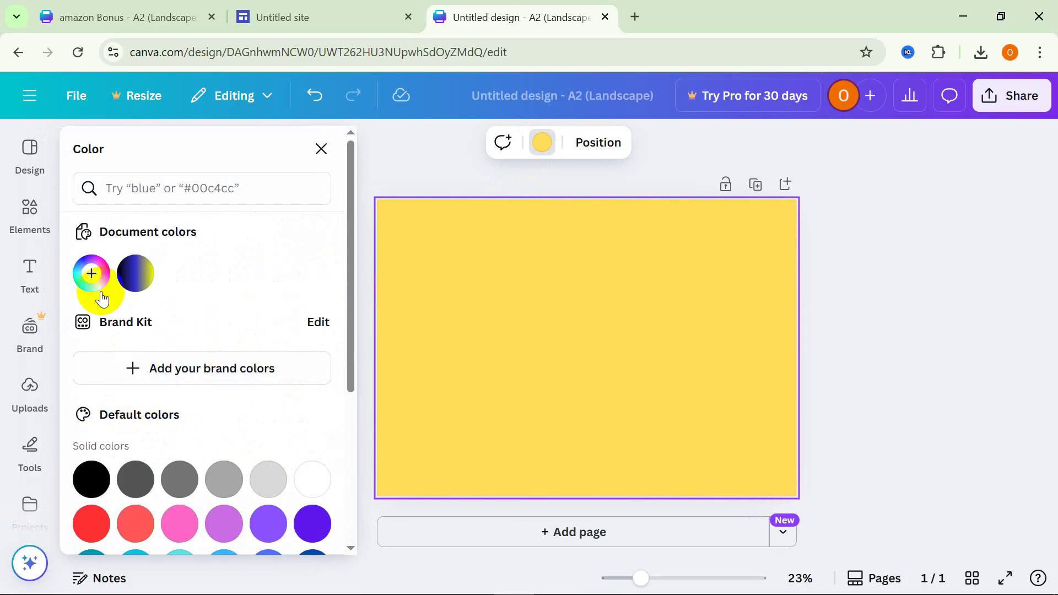
pyautogui.scroll(-5, 190, 437)
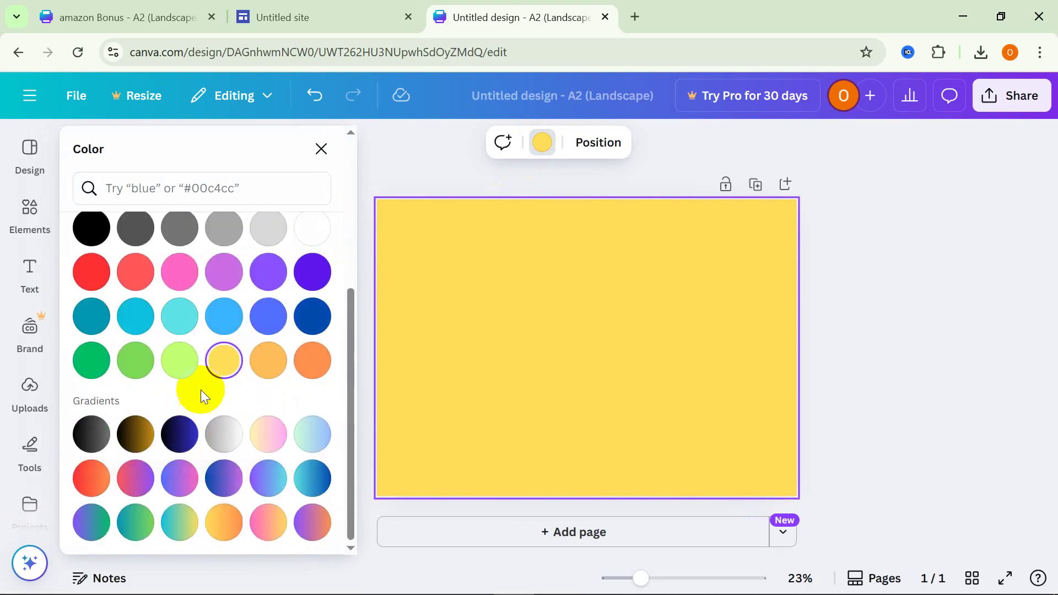
pyautogui.click(135, 361)
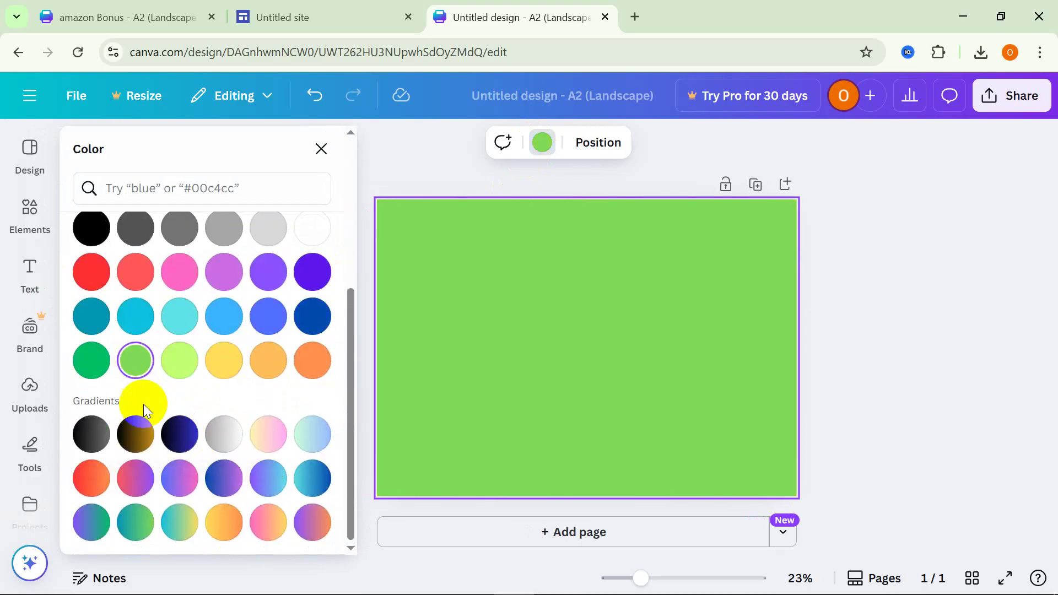
# Set the page background to the solid default yellow and leave the page deselected.
pyautogui.click(226, 360)
pyautogui.scroll(3, 238, 372)
pyautogui.scroll(2, 237, 369)
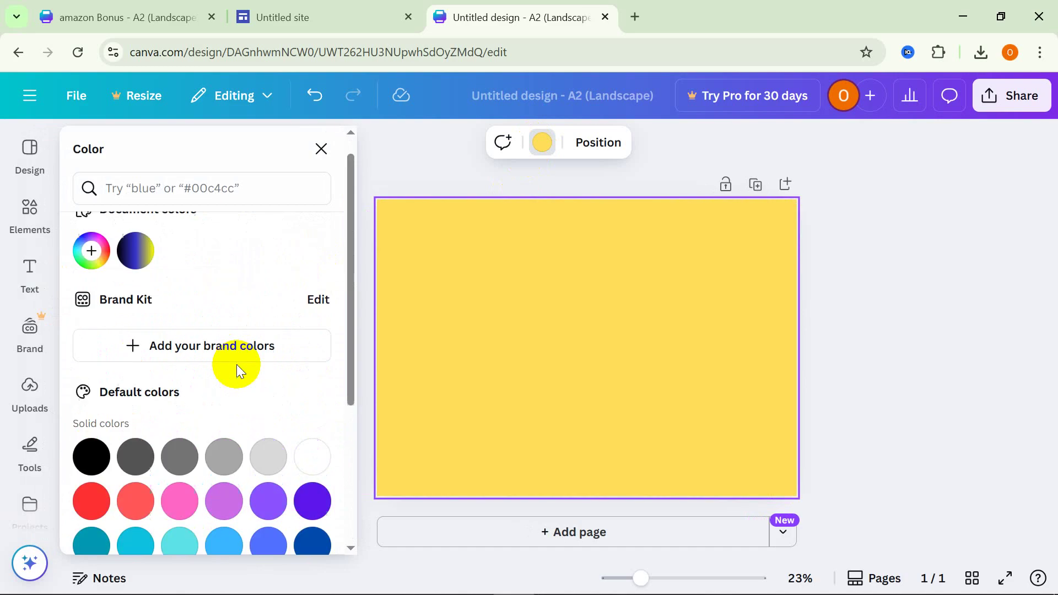
pyautogui.click(742, 204)
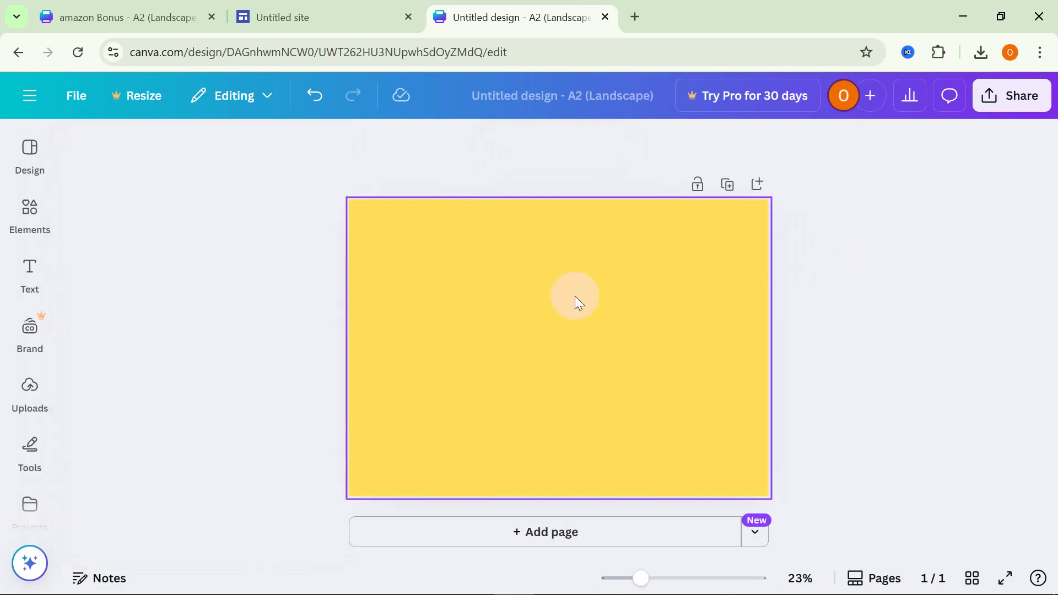
pyautogui.moveTo(300, 179); pyautogui.dragTo(783, 498)
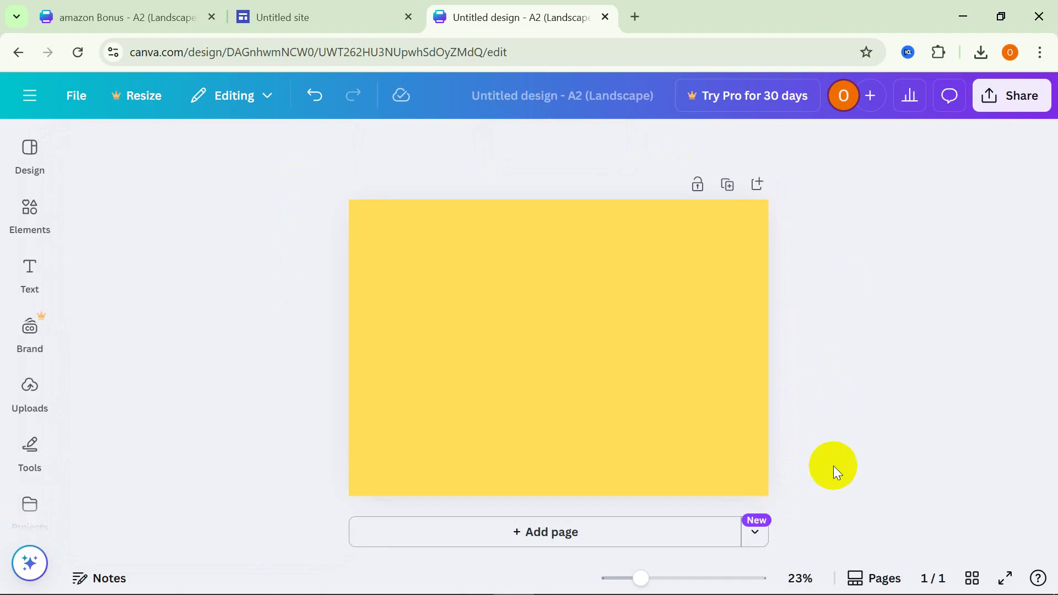
# Bring up the CPA Topic notes in Notepad to check the landing page item list, and return to the Canva design.
pyautogui.moveTo(495, 568)
pyautogui.click(555, 589)
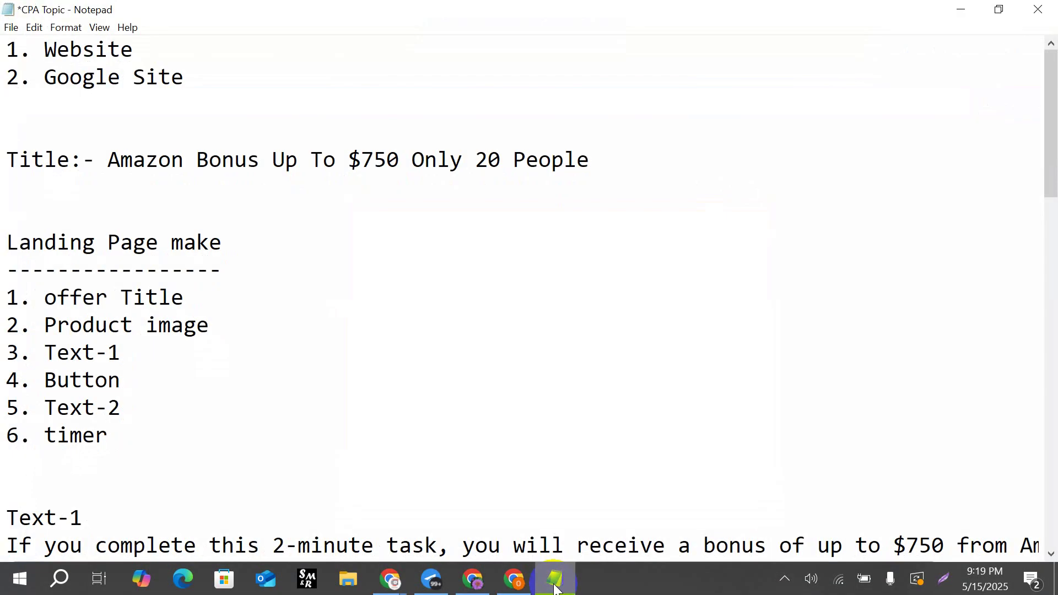
pyautogui.click(555, 588)
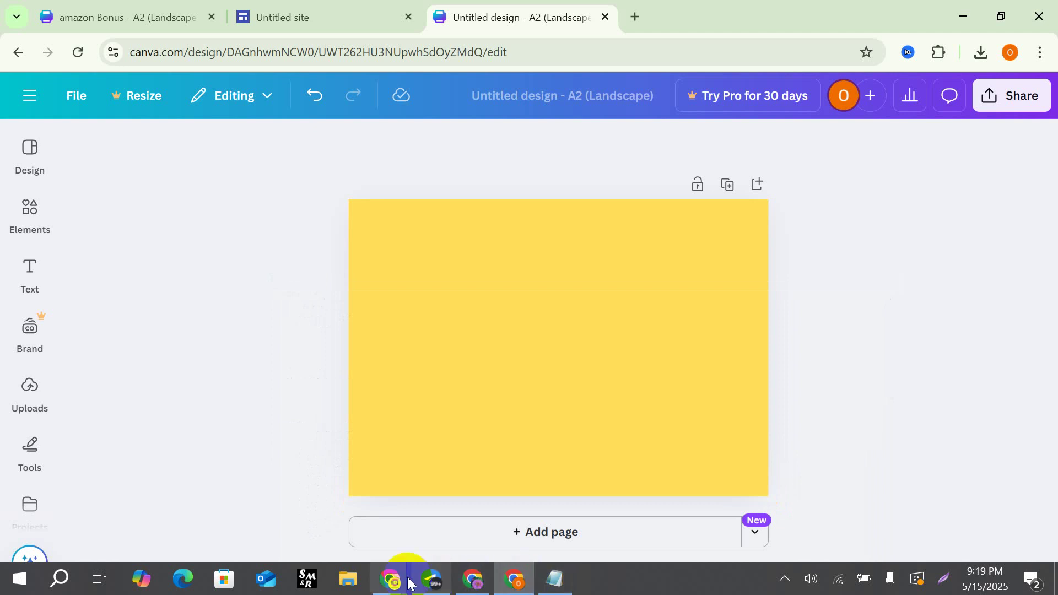
# Switch to the DreamAff offer page in the other Chrome window and examine the Amazon bonus wording in its name and description.
pyautogui.moveTo(391, 580)
pyautogui.click(309, 502)
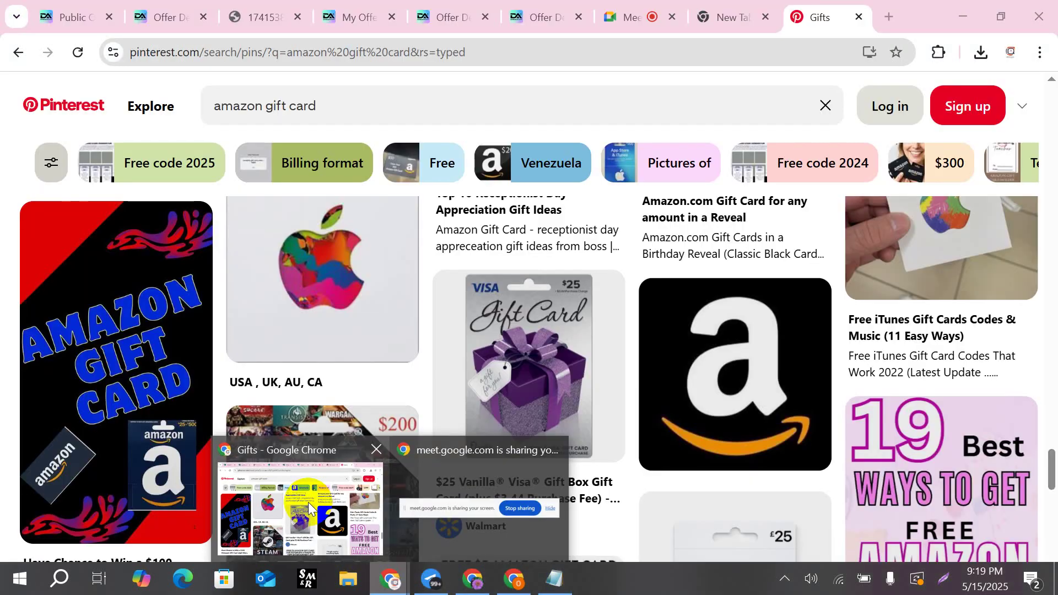
pyautogui.click(172, 12)
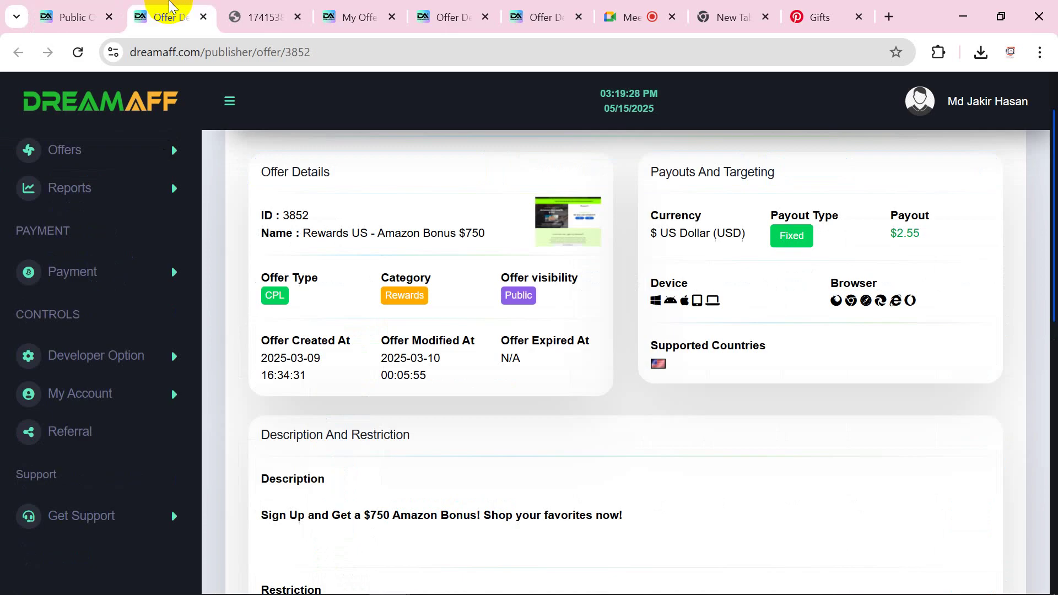
pyautogui.scroll(1, 468, 390)
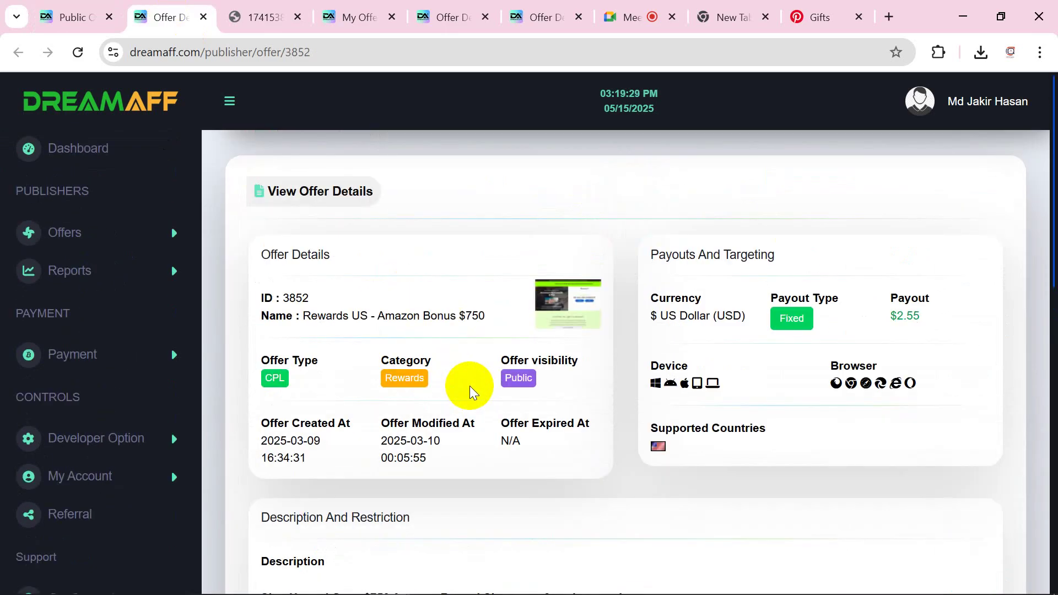
pyautogui.scroll(-1, 471, 392)
pyautogui.scroll(-1, 425, 287)
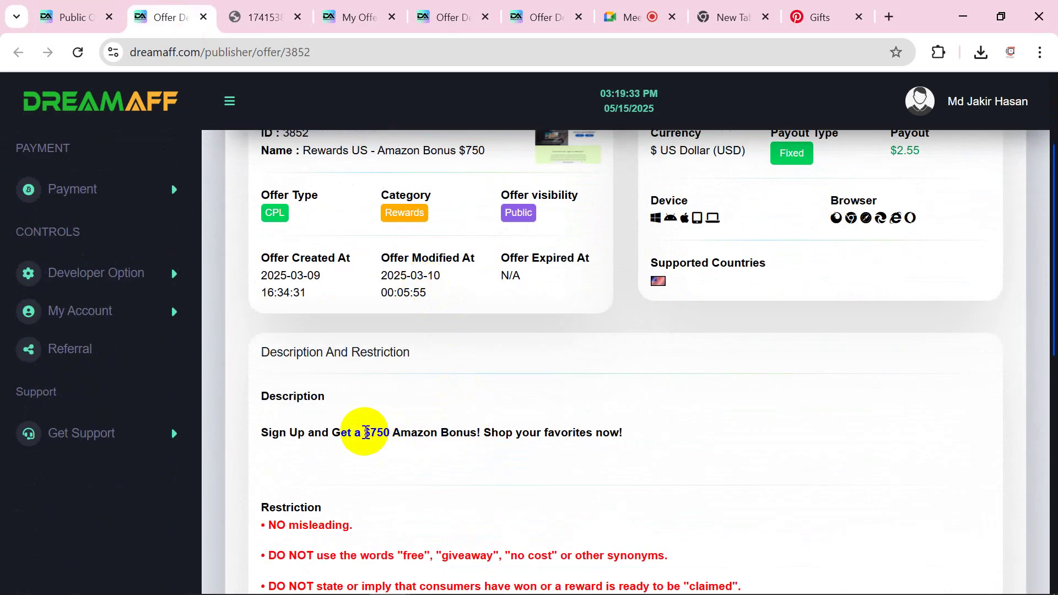
pyautogui.moveTo(366, 433); pyautogui.dragTo(456, 430)
pyautogui.click(463, 427)
pyautogui.scroll(2, 465, 419)
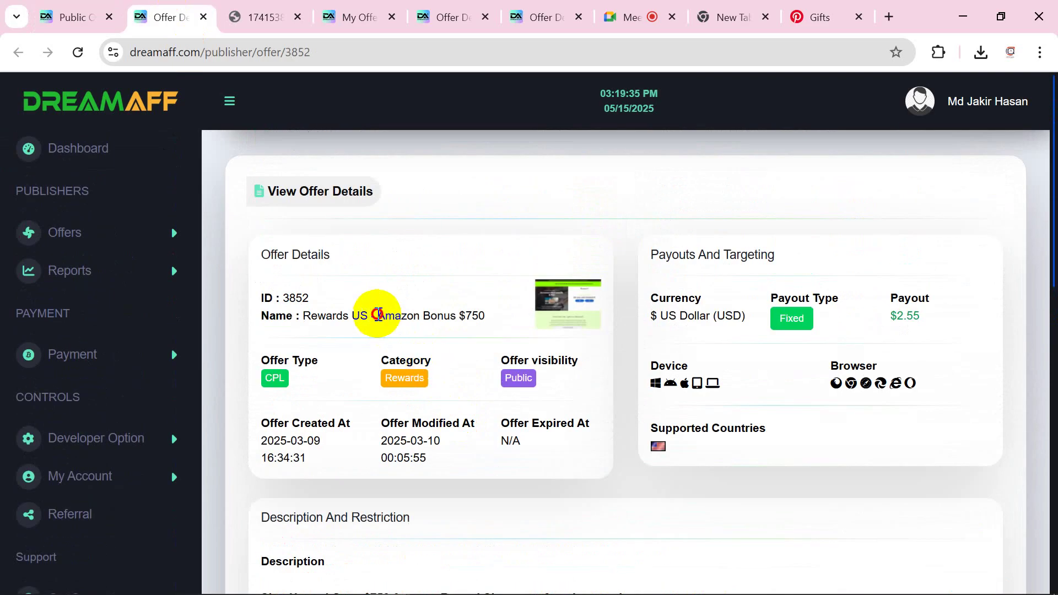
pyautogui.moveTo(378, 315); pyautogui.dragTo(478, 320)
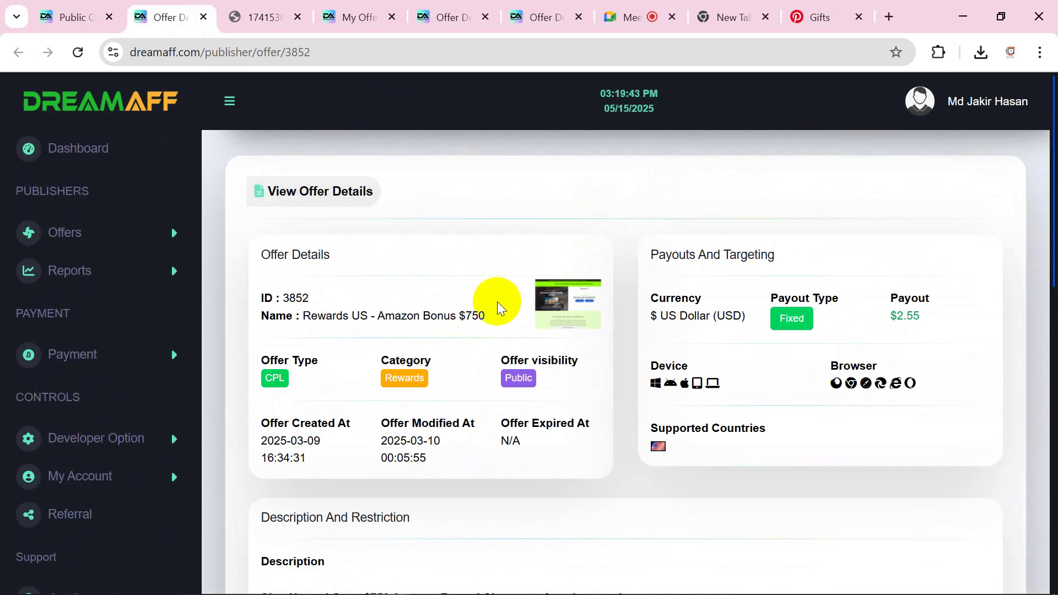
# Return to the Canva browser window and search Google for "wow female characters" in a new tab.
pyautogui.click(516, 578)
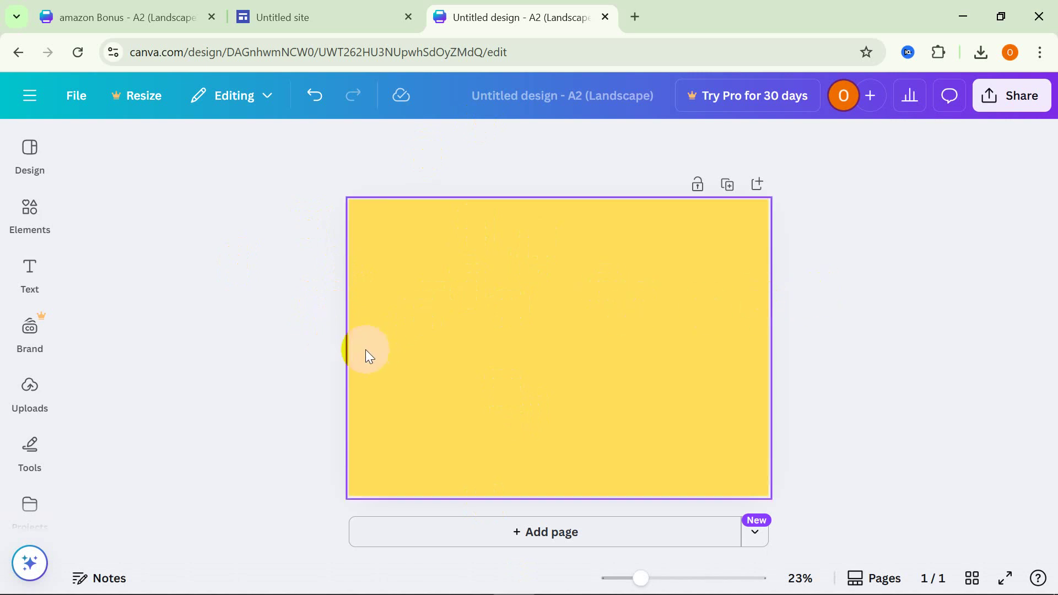
pyautogui.click(635, 18)
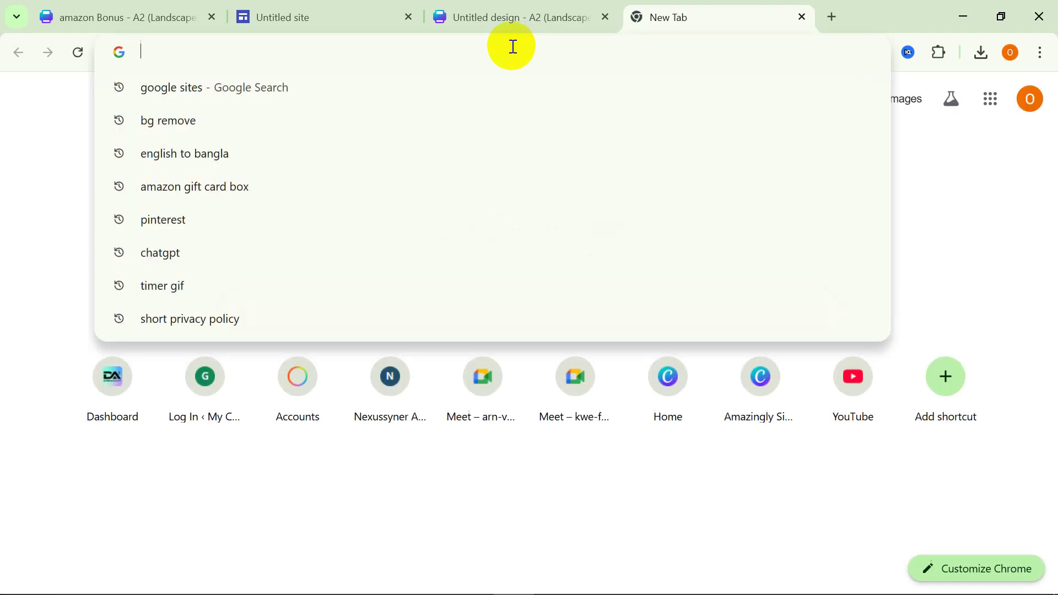
pyautogui.write('wow ')
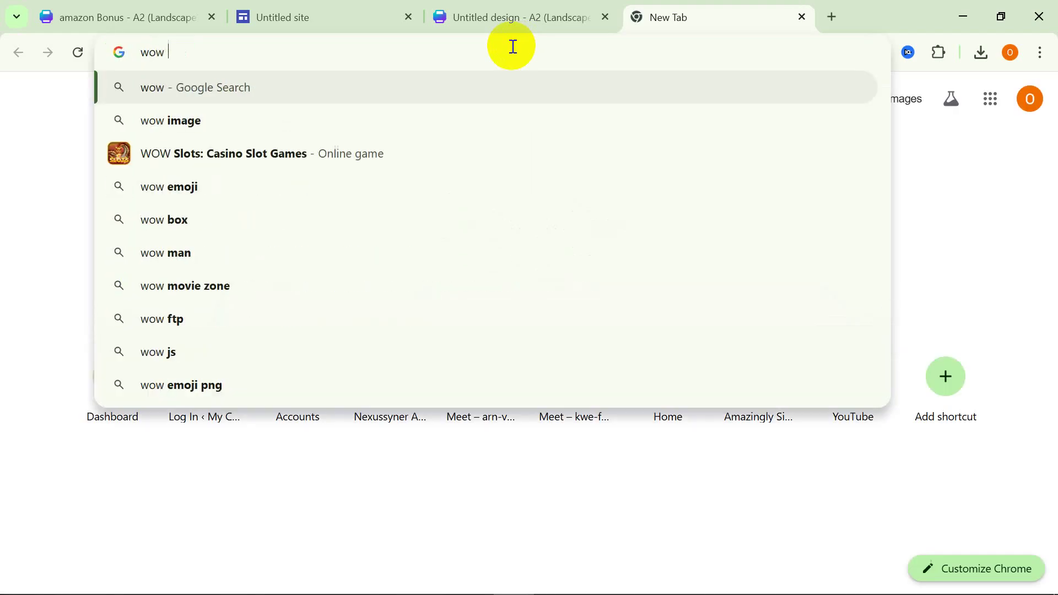
pyautogui.write('femal')
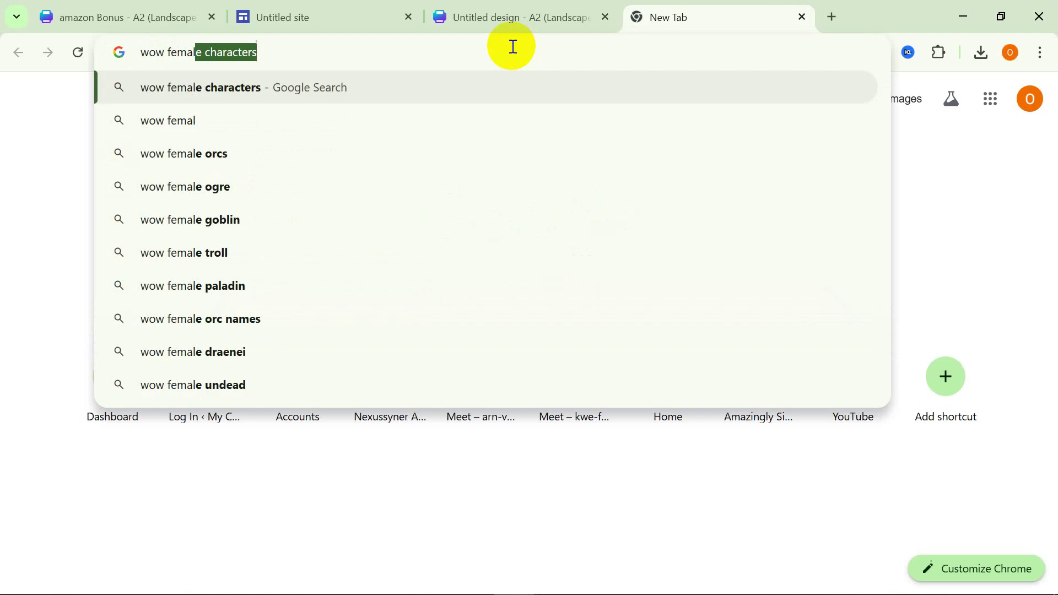
pyautogui.press('Return')
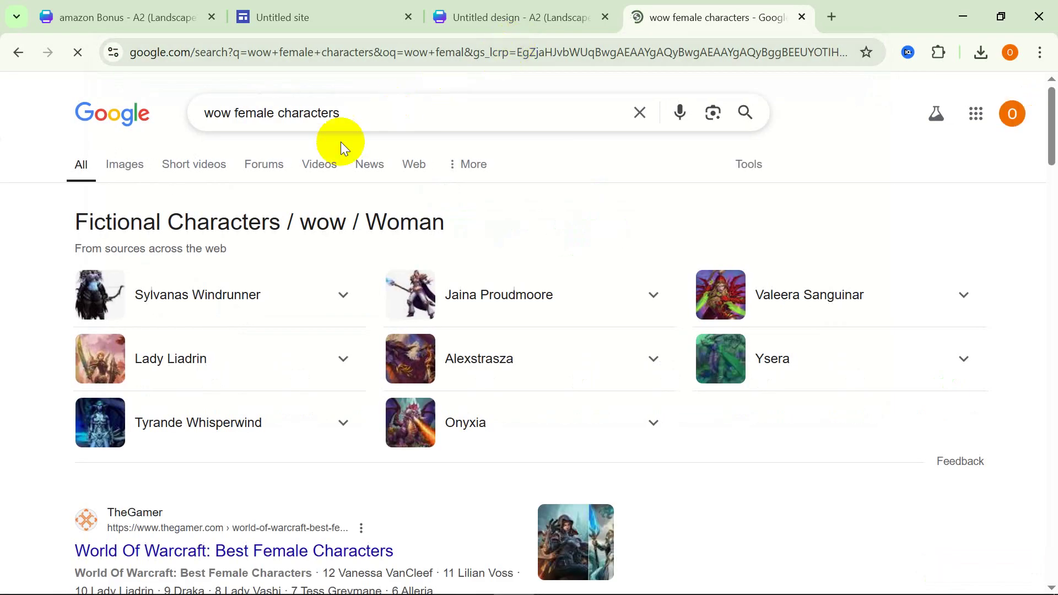
# Change the Google search query to "wow female pic png" and run the search.
pyautogui.doubleClick(279, 116)
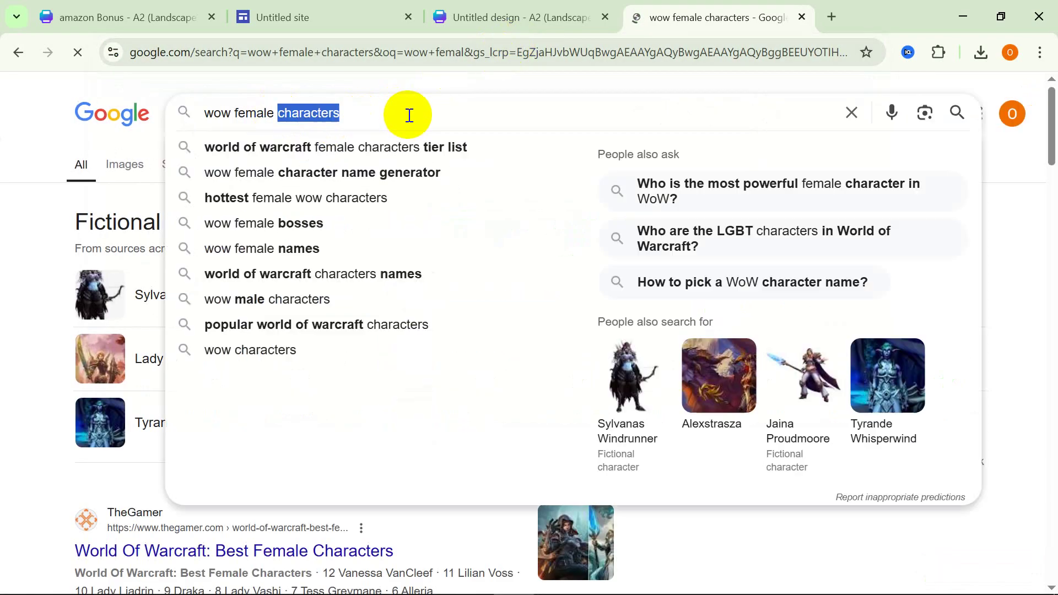
pyautogui.press('BackSpace')
pyautogui.press('BackSpace')
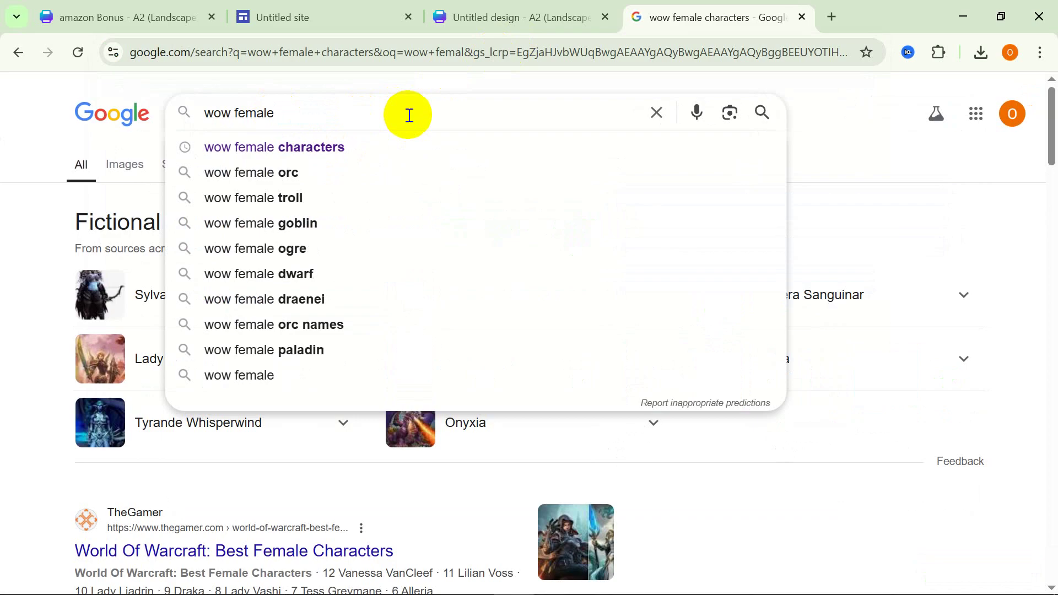
pyautogui.write('pic png')
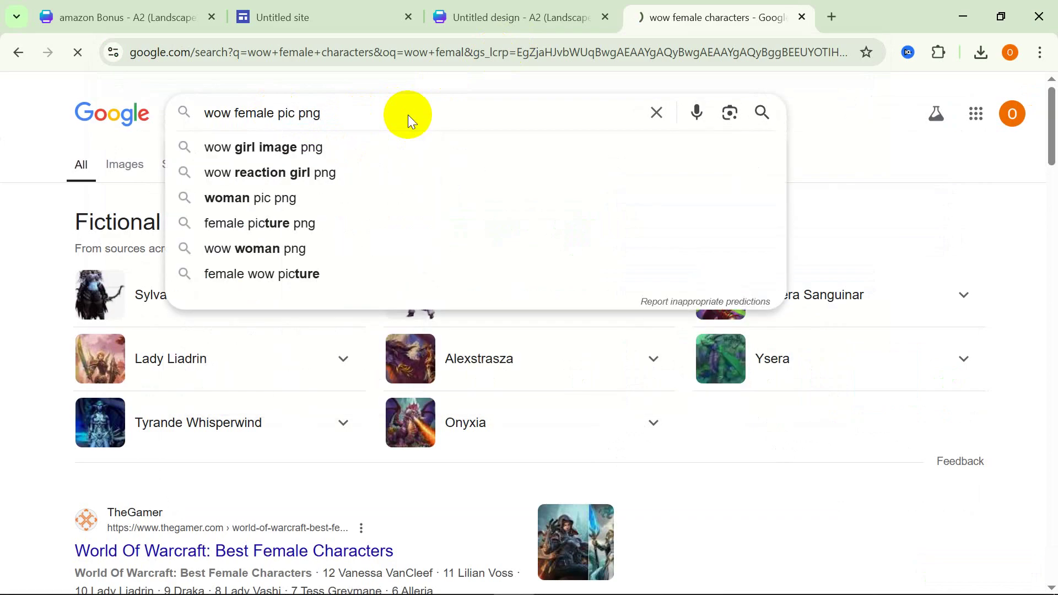
pyautogui.press('Return')
pyautogui.scroll(-3, 606, 287)
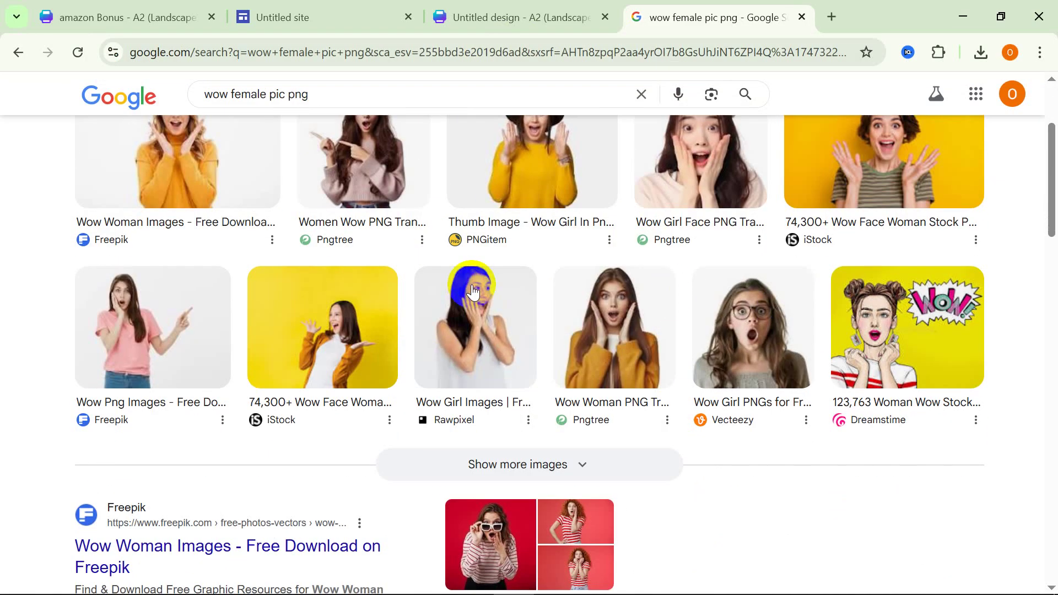
pyautogui.scroll(3, 550, 279)
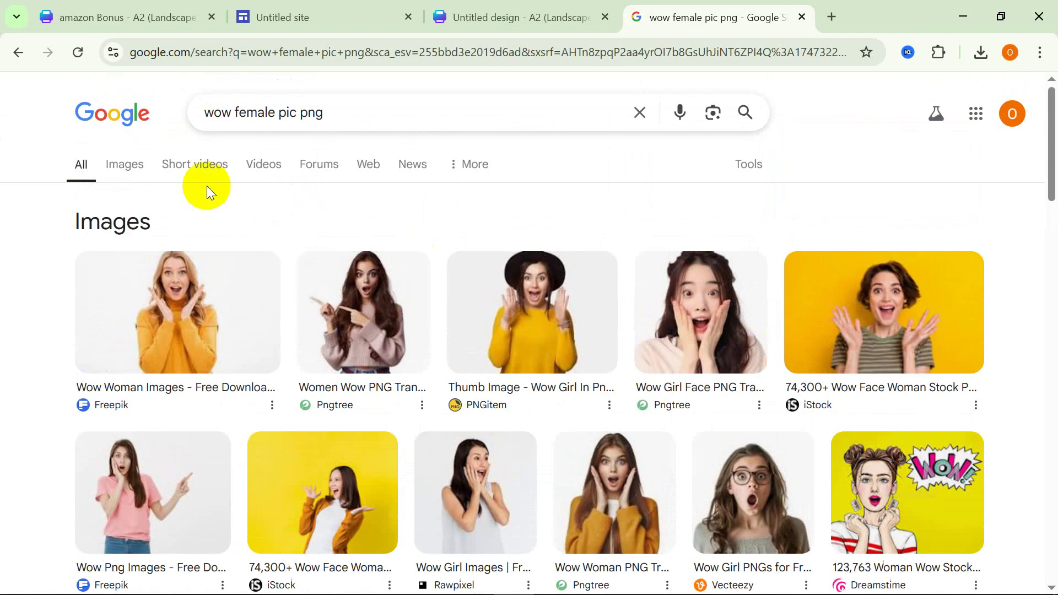
# Show only image results for the query and look through them for a surprised woman picture suited to the bonus design.
pyautogui.click(124, 164)
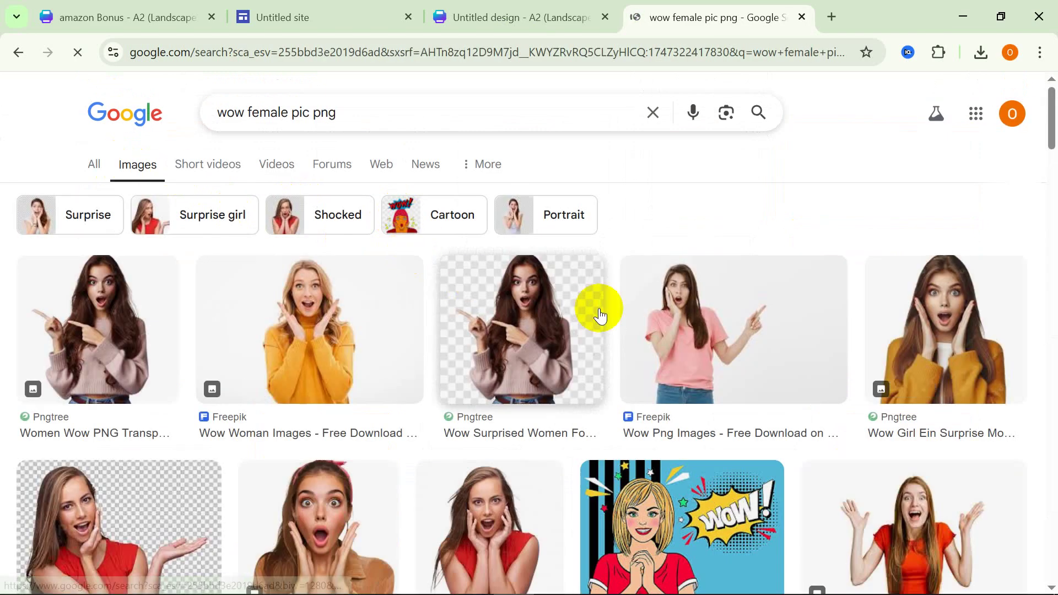
pyautogui.scroll(-4, 598, 311)
pyautogui.scroll(-1, 634, 325)
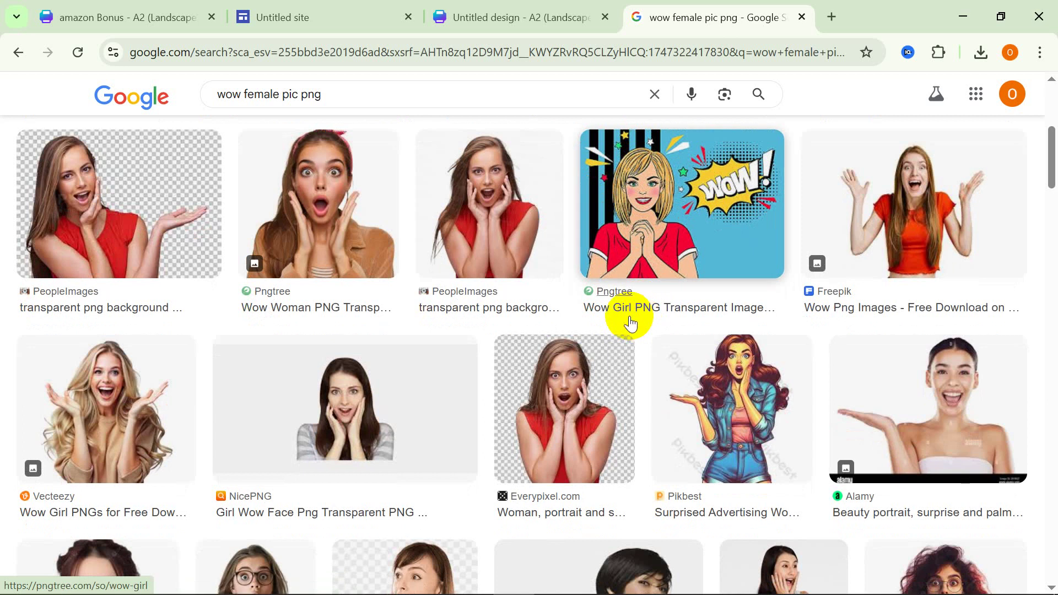
pyautogui.scroll(-4, 584, 355)
pyautogui.scroll(-6, 799, 342)
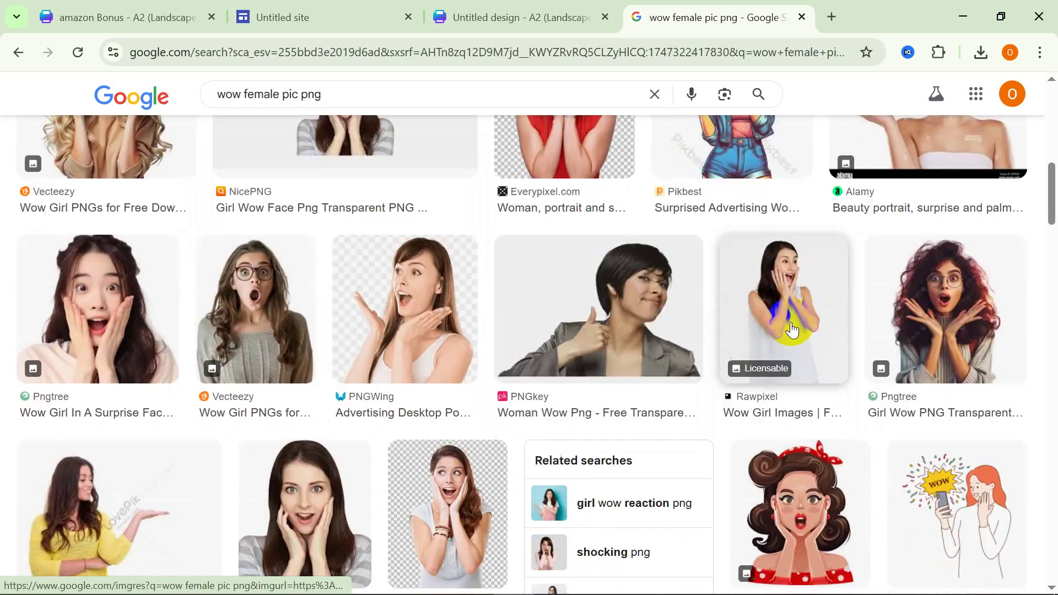
# Save the Pngtree cartoon of a pink-haired woman with a "WOW!" burst to Downloads as a JPEG image.
pyautogui.scroll(-3, 606, 386)
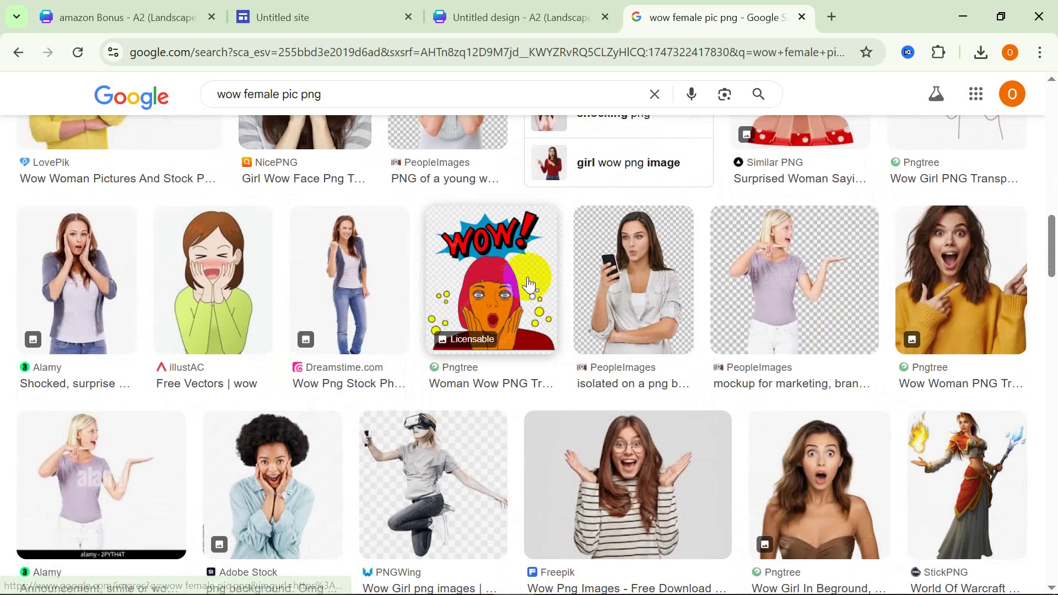
pyautogui.click(510, 268)
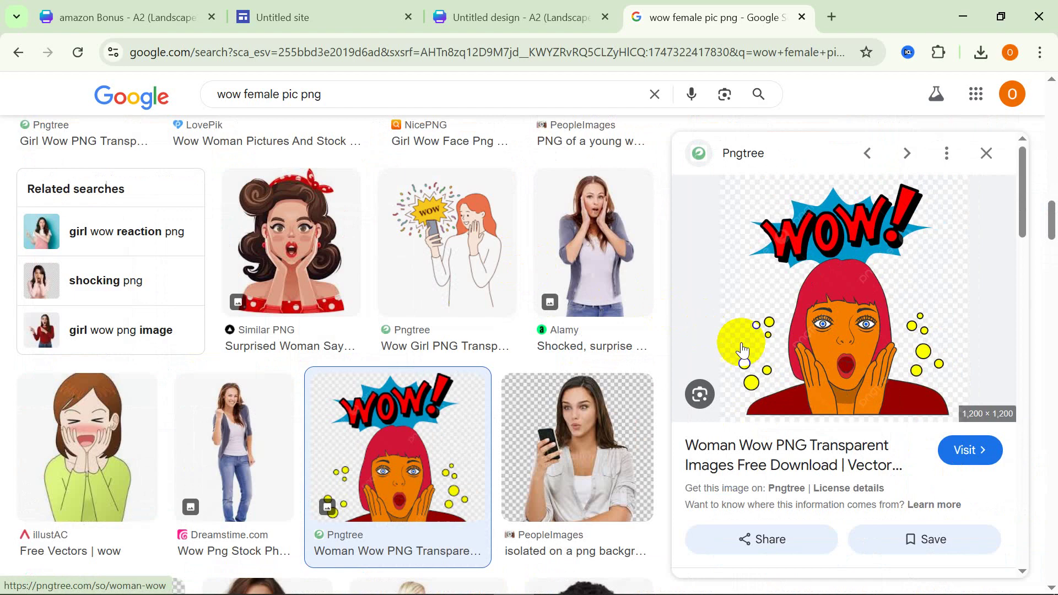
pyautogui.rightClick(830, 277)
pyautogui.click(891, 471)
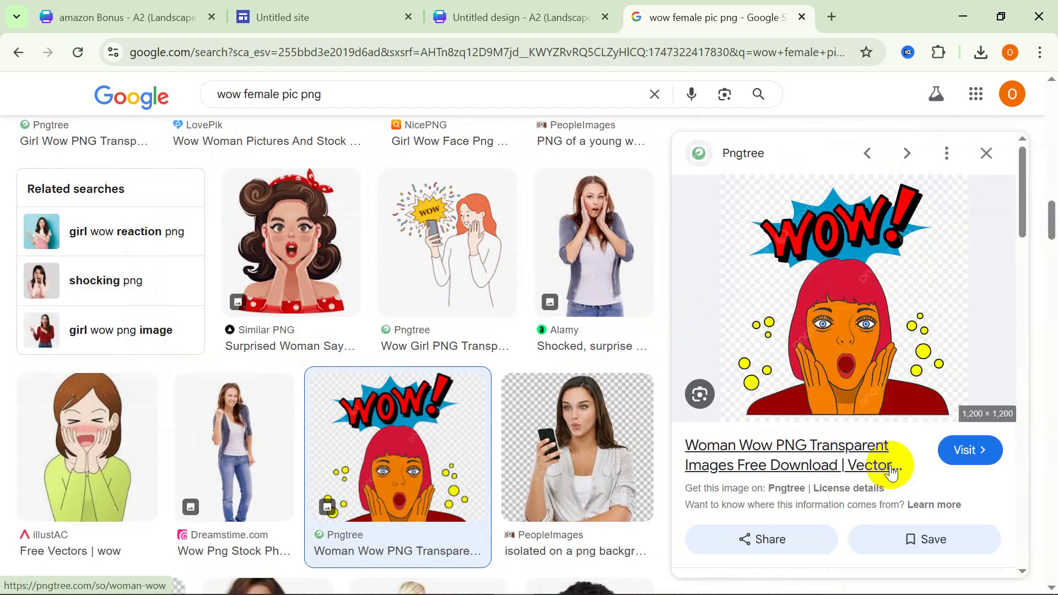
pyautogui.click(389, 368)
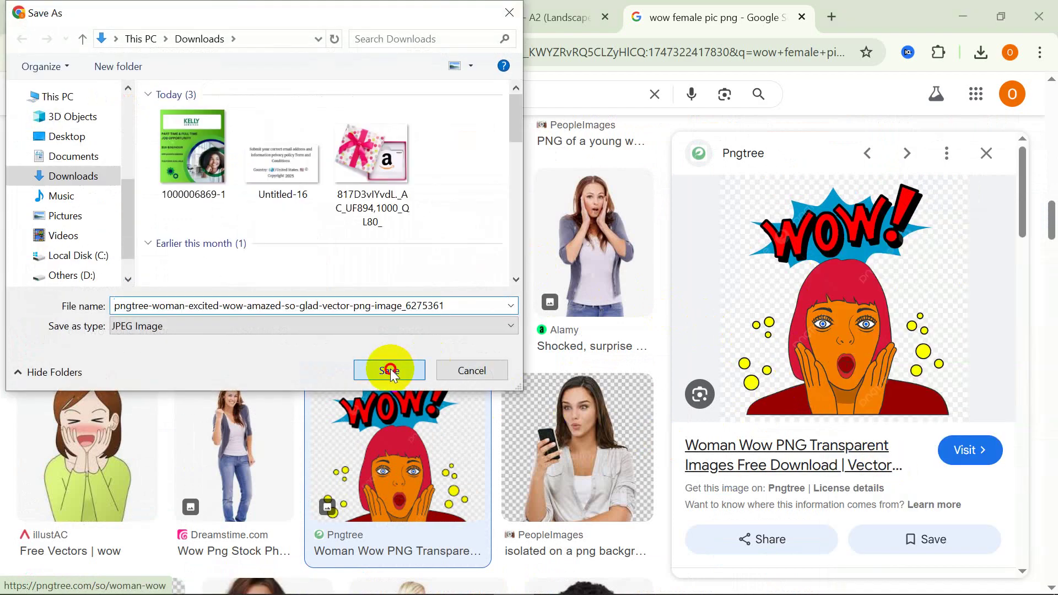
# Browse further image results, previewing the shocked woman in a pink sweater and the excited woman holding cash.
pyautogui.scroll(-5, 424, 334)
pyautogui.scroll(-6, 538, 399)
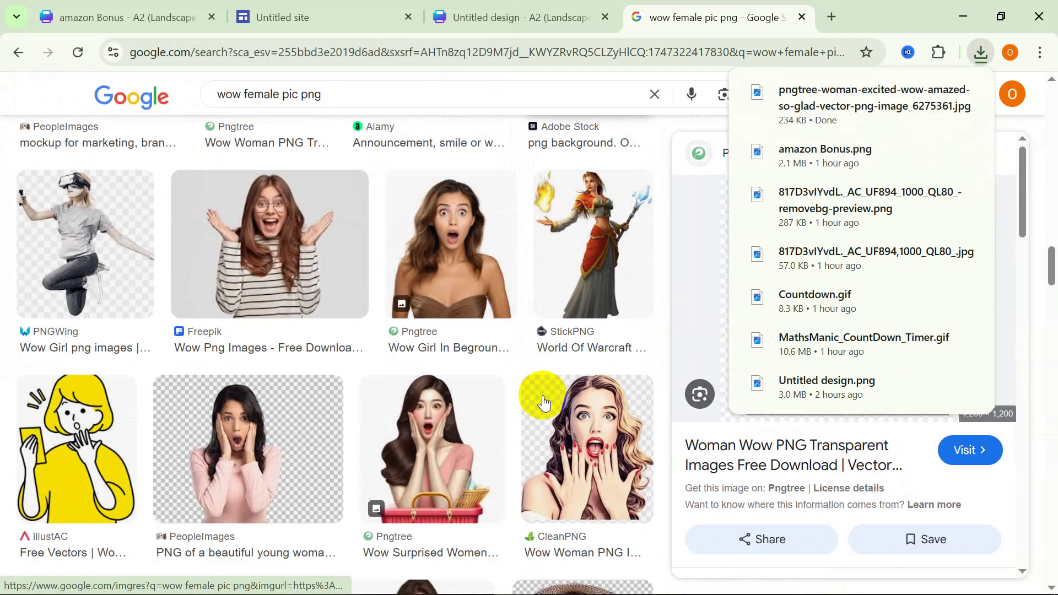
pyautogui.scroll(-4, 152, 460)
pyautogui.scroll(3, 456, 433)
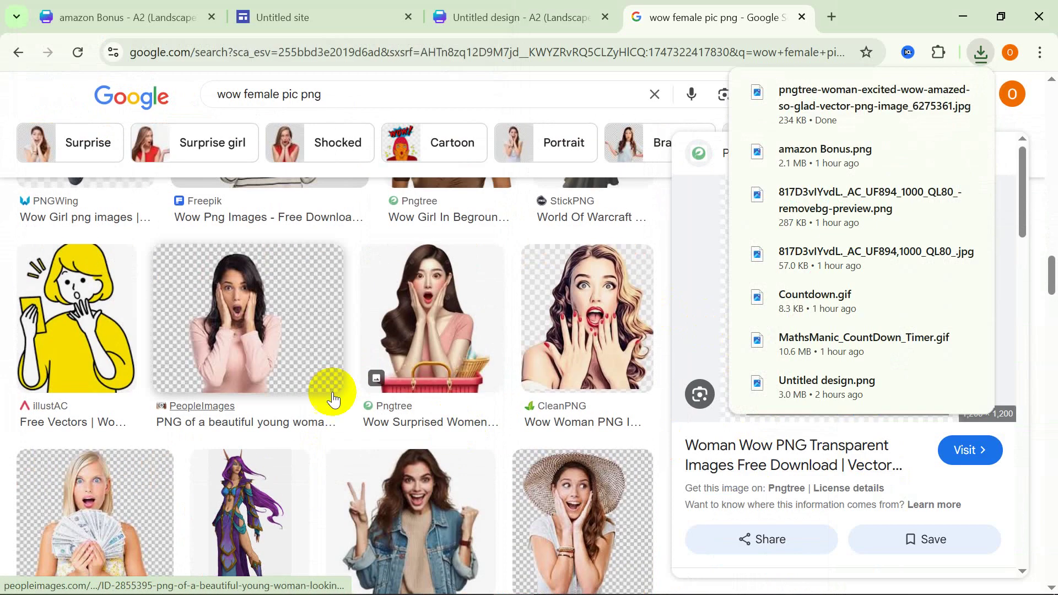
pyautogui.click(277, 376)
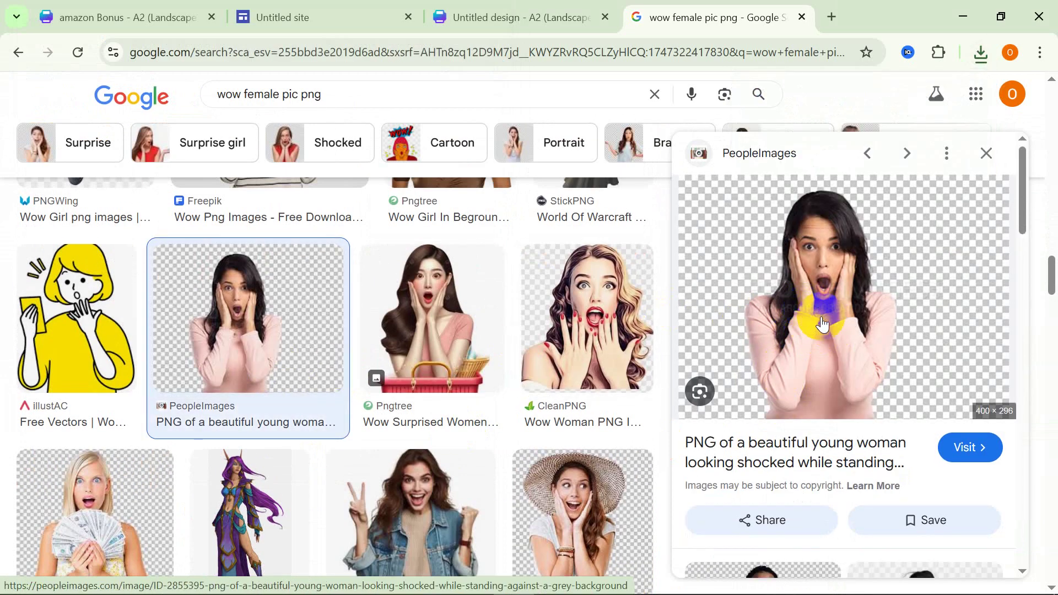
pyautogui.scroll(-5, 510, 371)
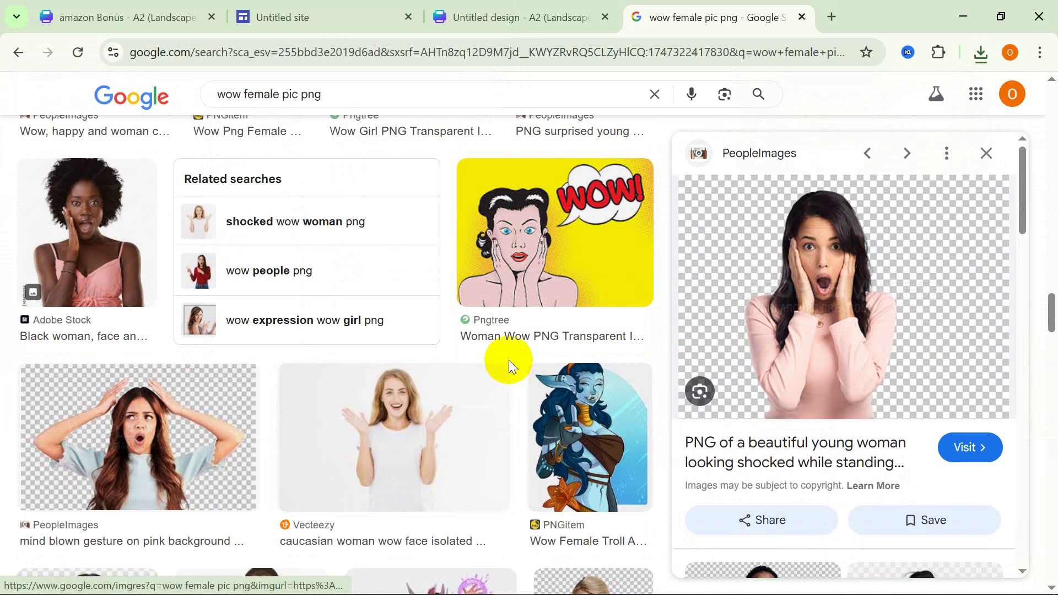
pyautogui.scroll(-5, 483, 345)
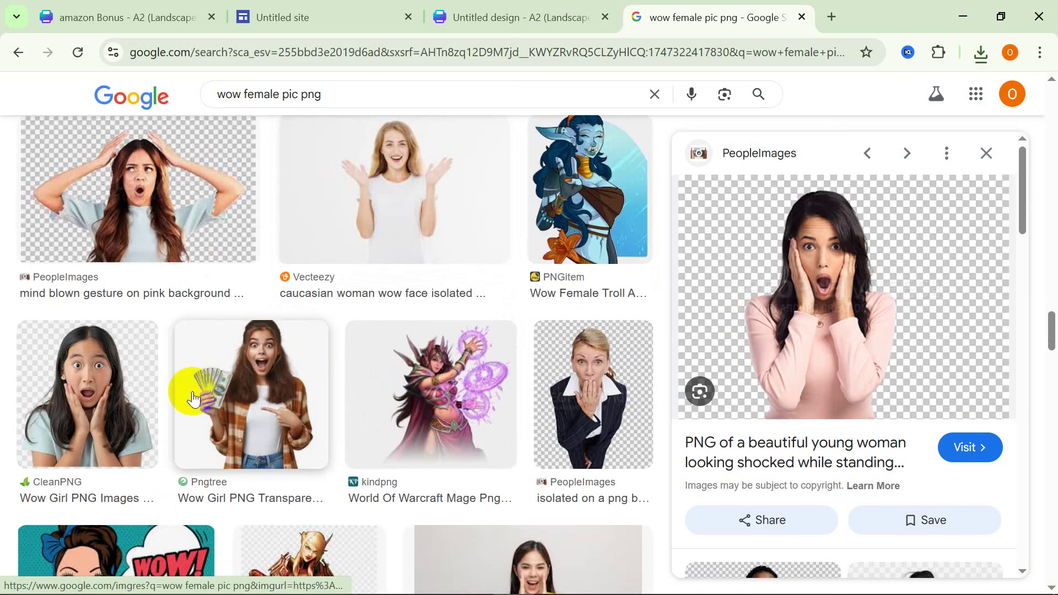
pyautogui.click(289, 402)
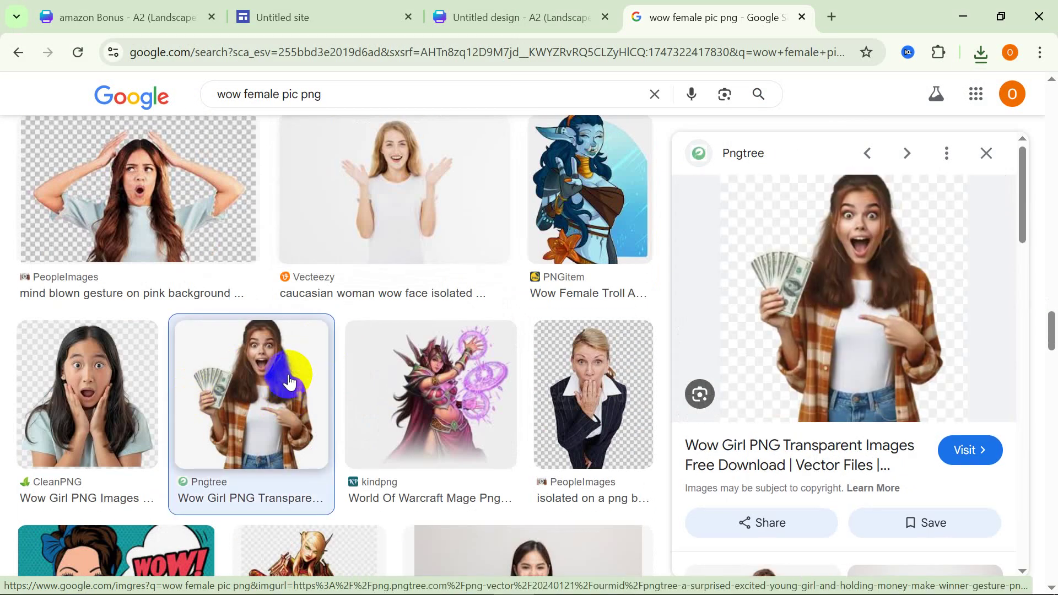
# Save the Pngtree illustration of a red-haired woman holding a "WOW" phone to Downloads as a PNG image.
pyautogui.scroll(8, 326, 338)
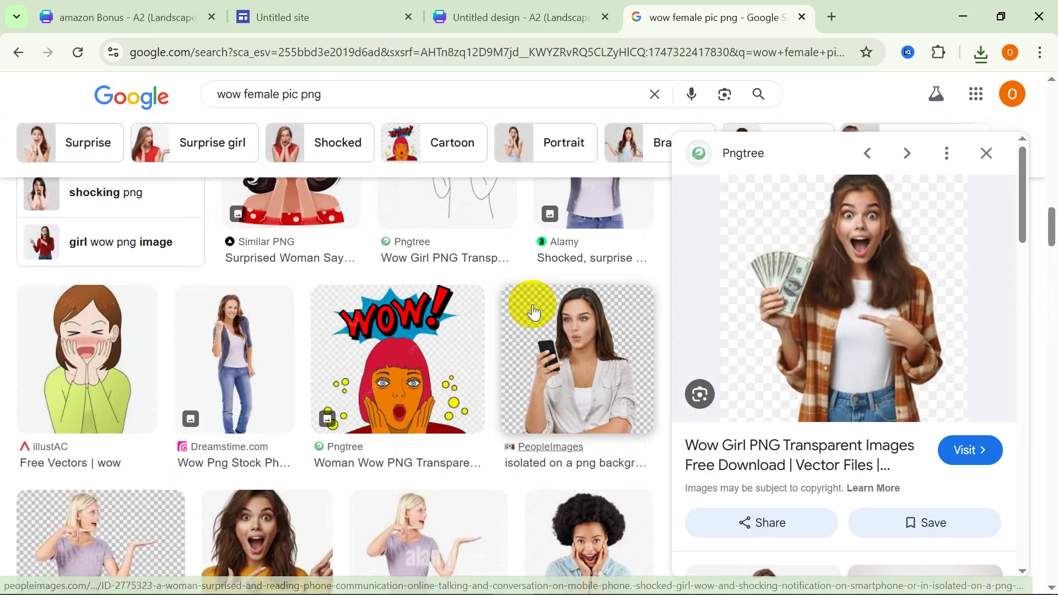
pyautogui.scroll(2, 433, 380)
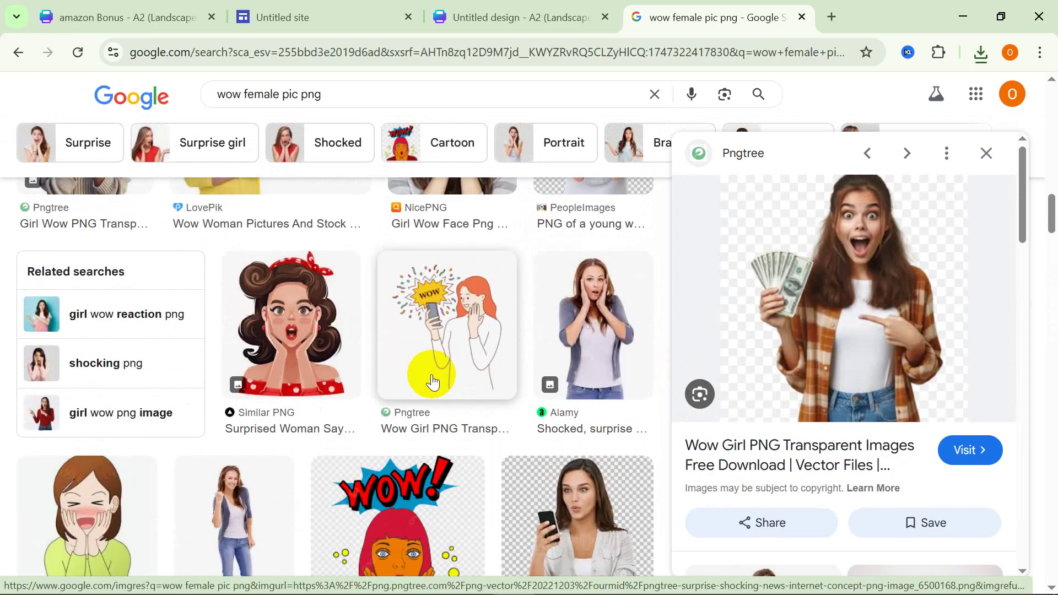
pyautogui.click(435, 343)
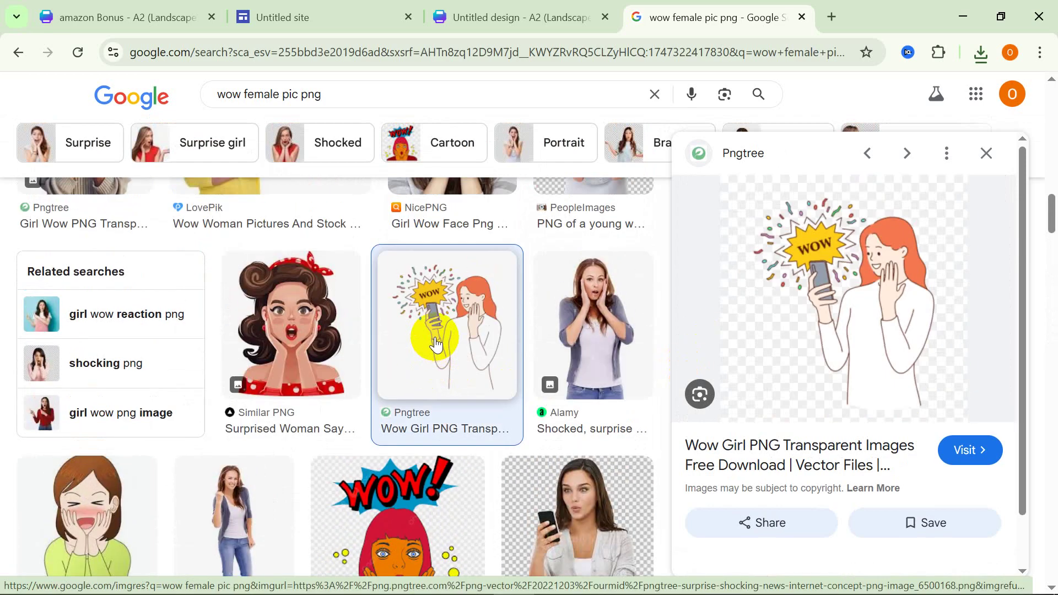
pyautogui.moveTo(862, 323)
pyautogui.mouseDown()
pyautogui.moveTo(829, 334)
pyautogui.moveTo(863, 325)
pyautogui.mouseUp()
pyautogui.rightClick(864, 325)
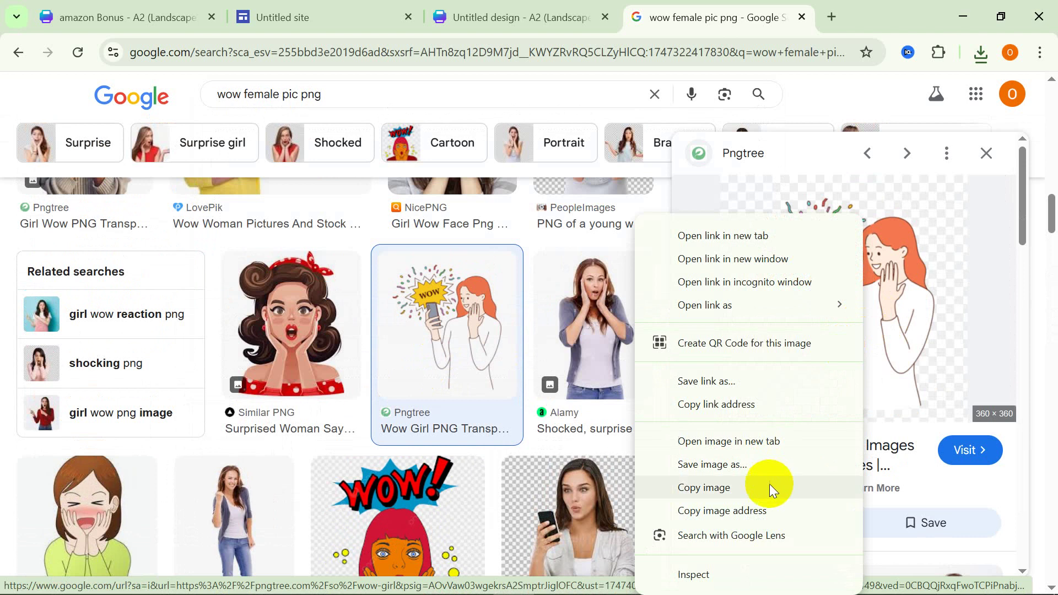
pyautogui.click(729, 465)
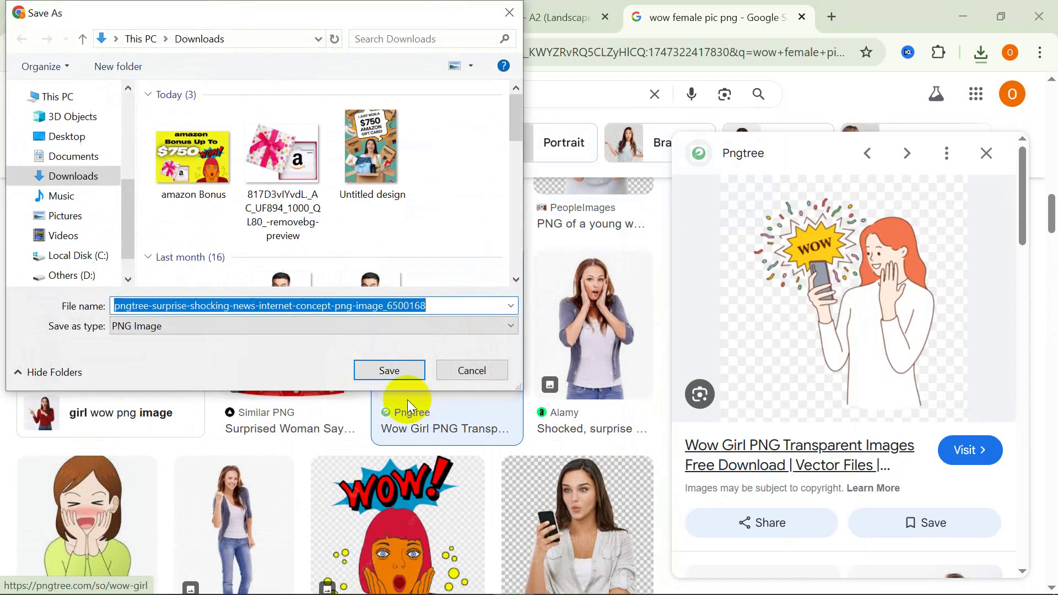
pyautogui.click(389, 372)
# Save the PNGkey photo of the short-haired woman giving a thumbs-up to Downloads as a PNG image.
pyautogui.scroll(-5, 378, 364)
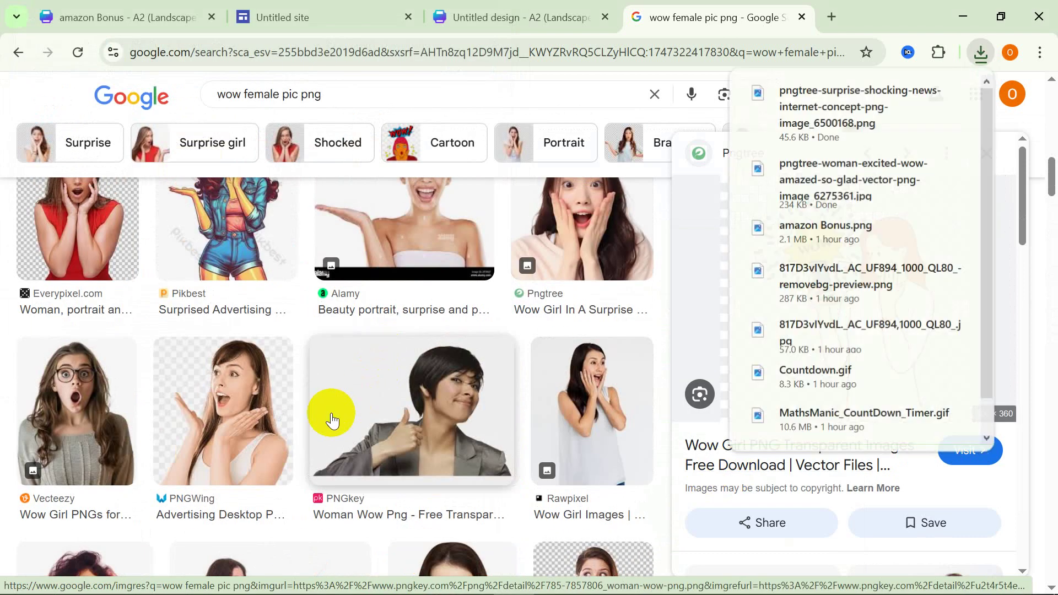
pyautogui.click(460, 411)
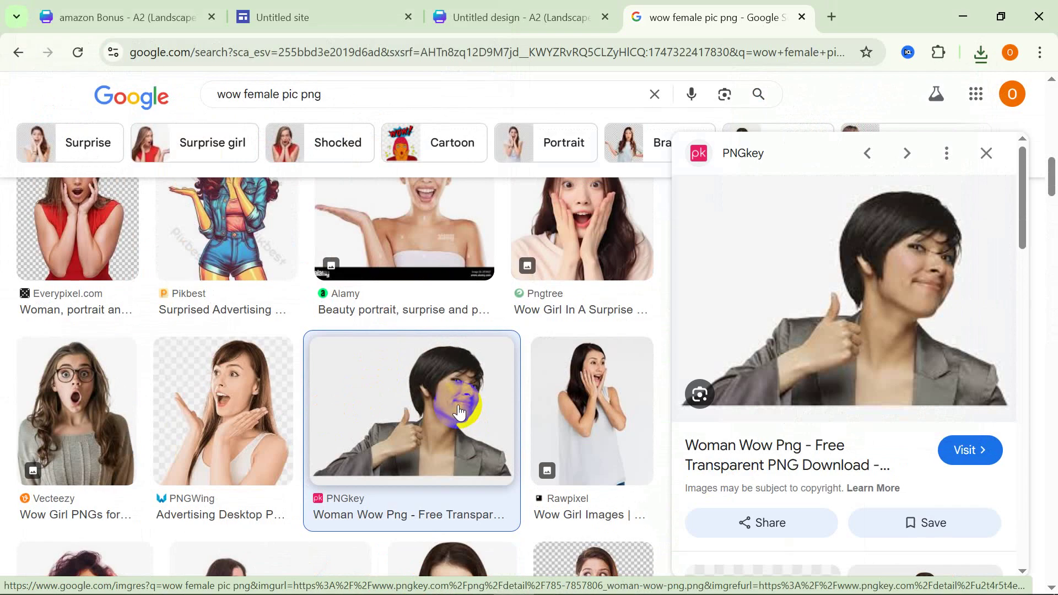
pyautogui.moveTo(769, 353); pyautogui.dragTo(934, 300)
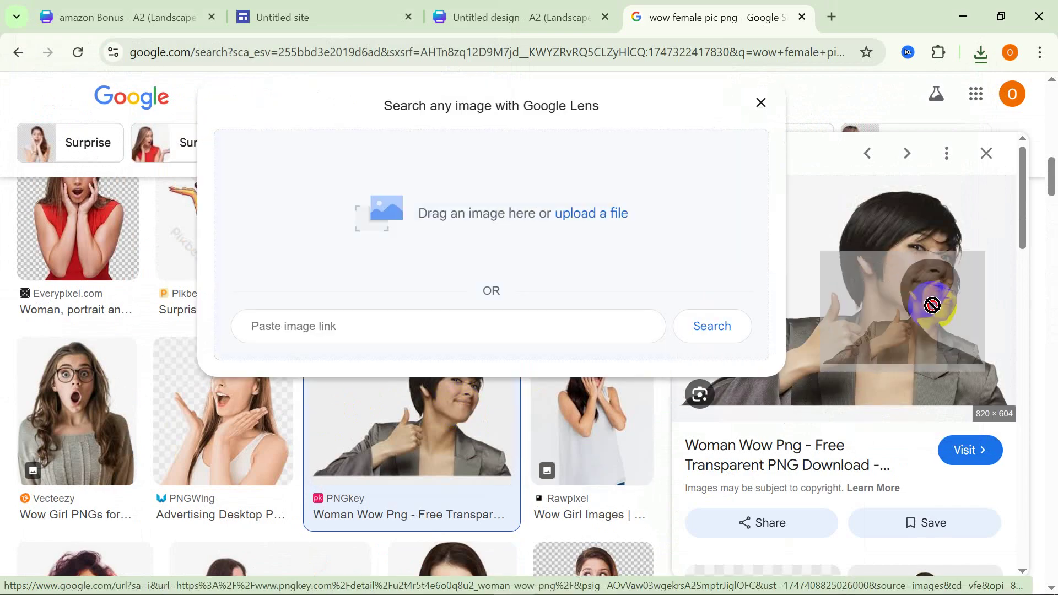
pyautogui.rightClick(902, 297)
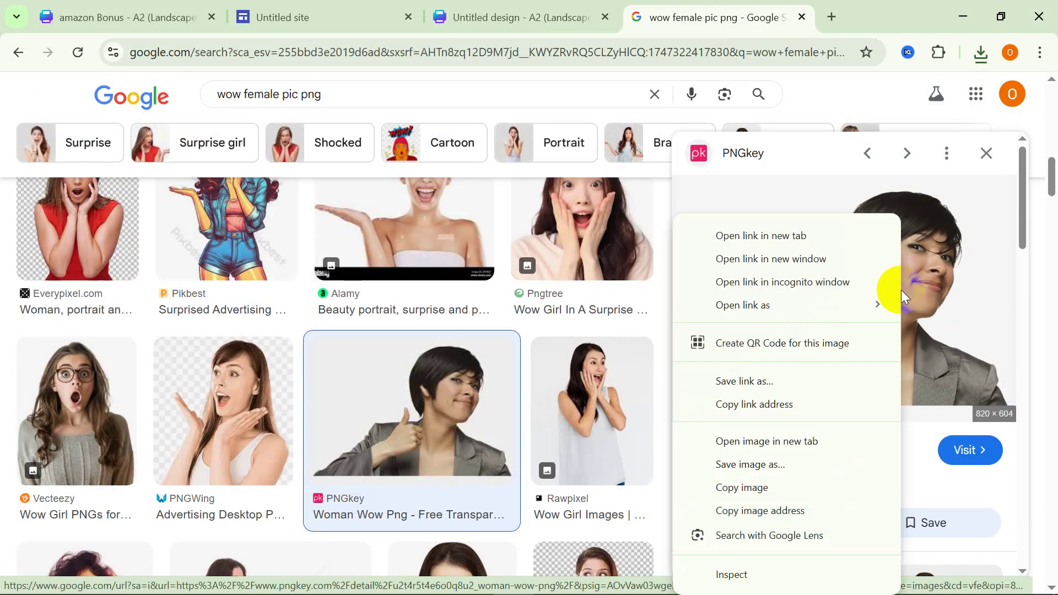
pyautogui.click(750, 465)
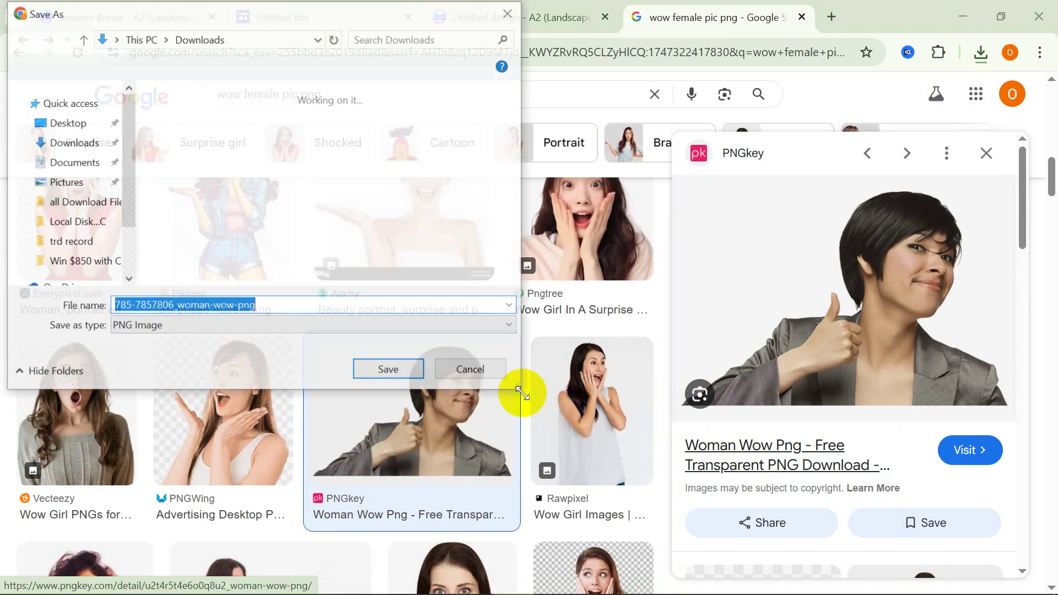
pyautogui.click(411, 372)
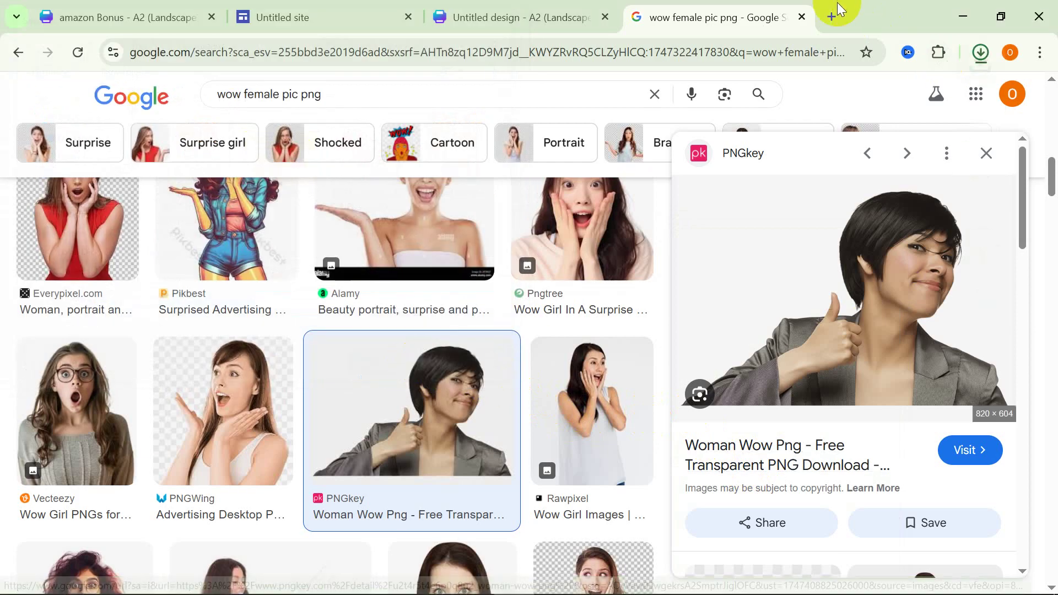
pyautogui.moveTo(753, 238); pyautogui.dragTo(874, 248)
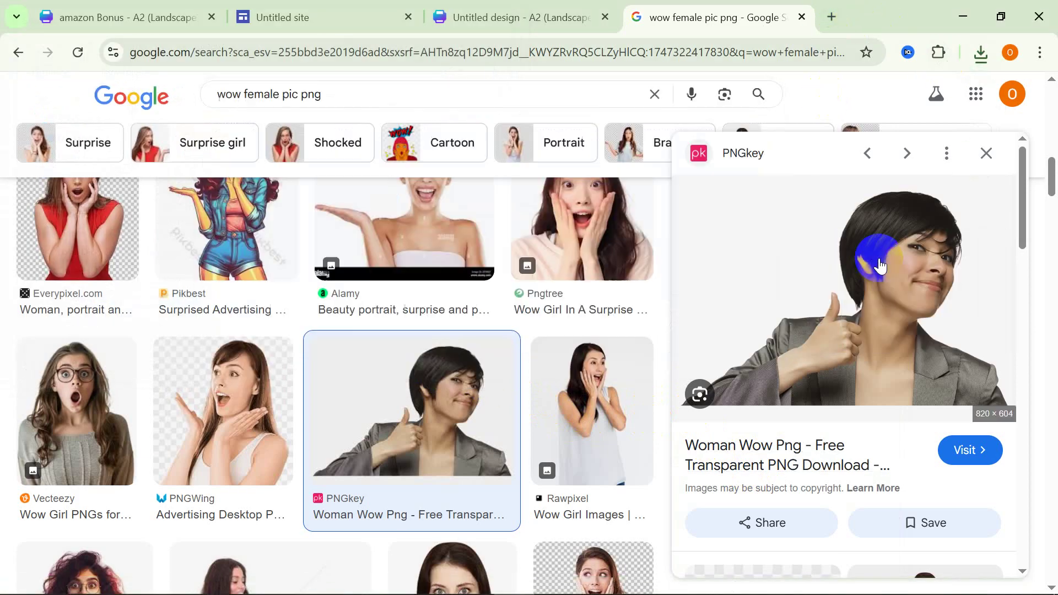
# Search for "bg remove" in a new browser tab and open the remove.bg website.
pyautogui.click(834, 17)
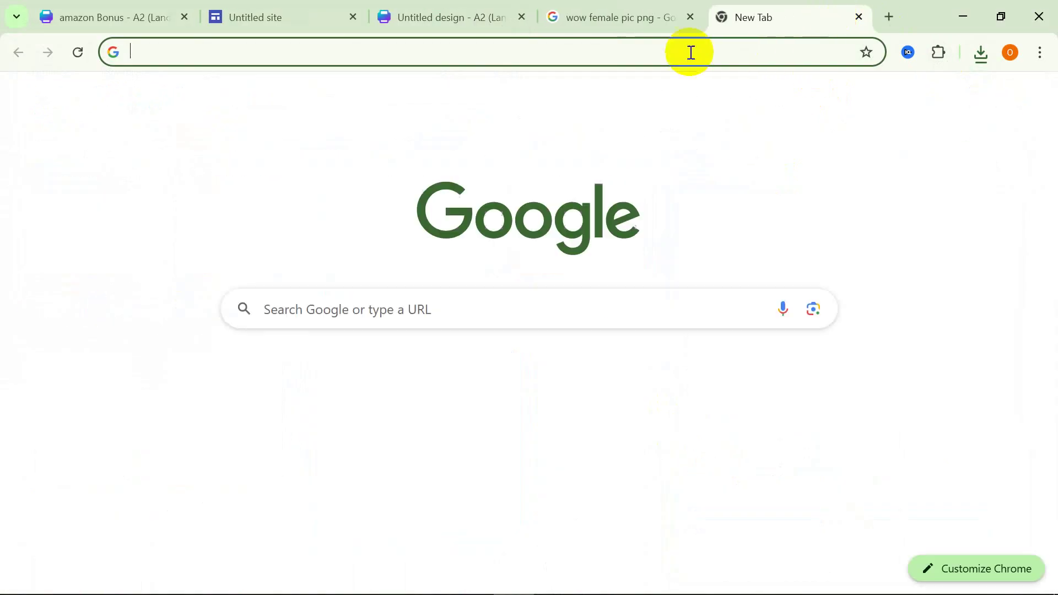
pyautogui.write('bg remove')
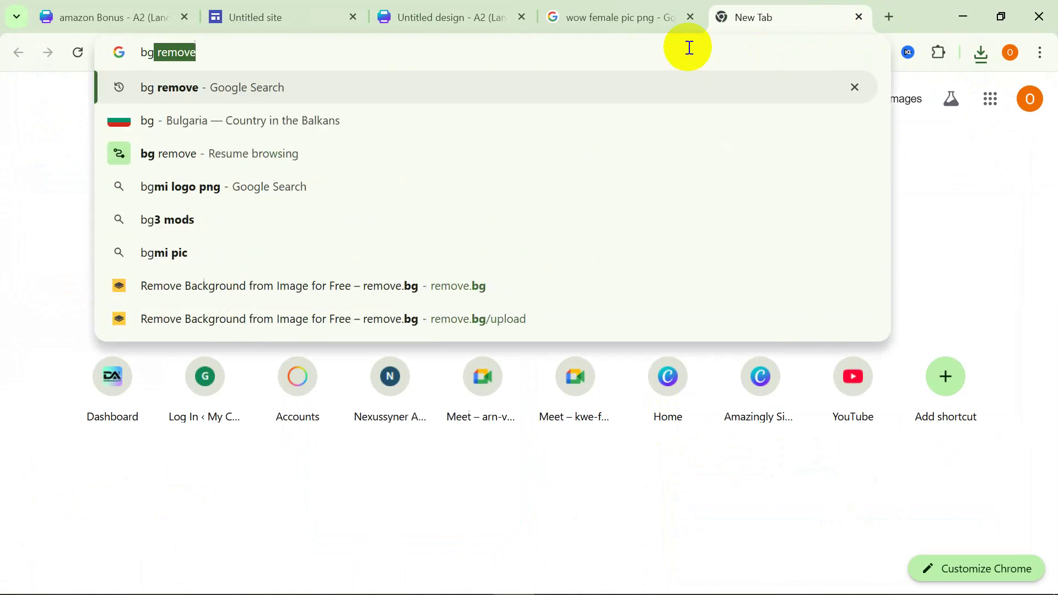
pyautogui.press('Return')
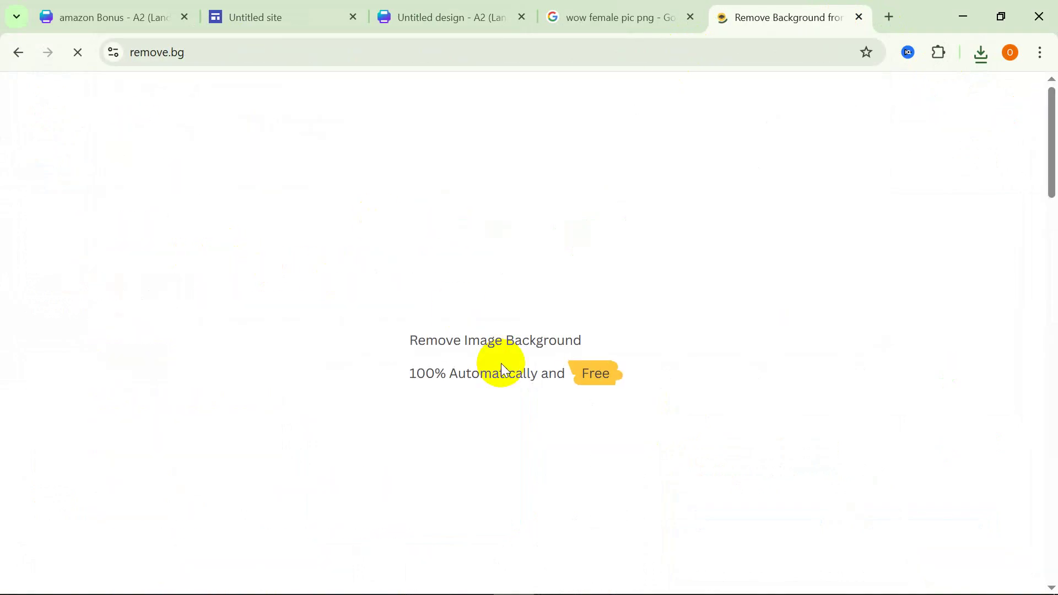
pyautogui.click(742, 424)
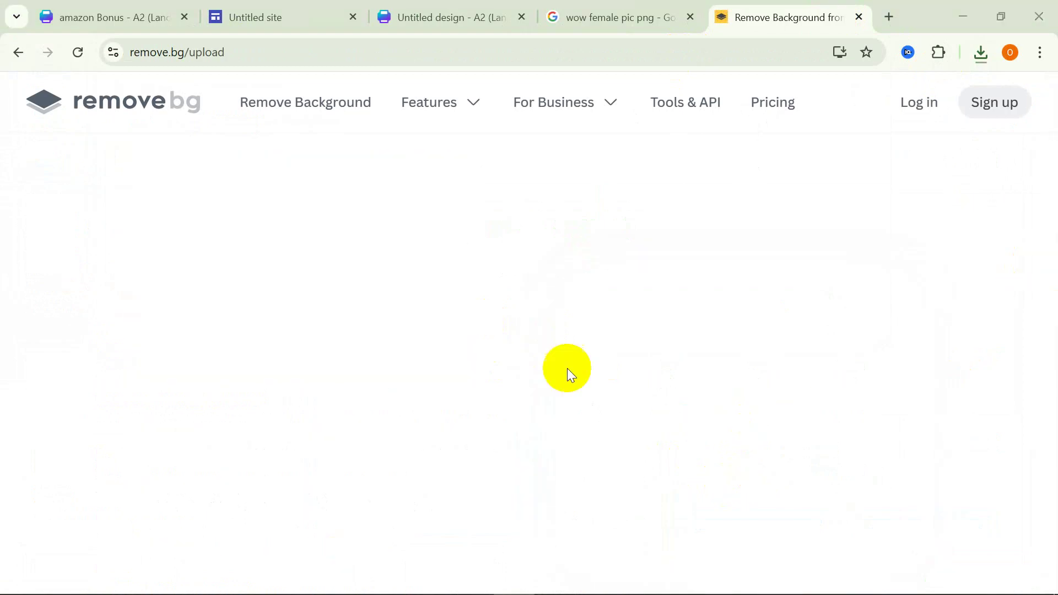
pyautogui.click(215, 177)
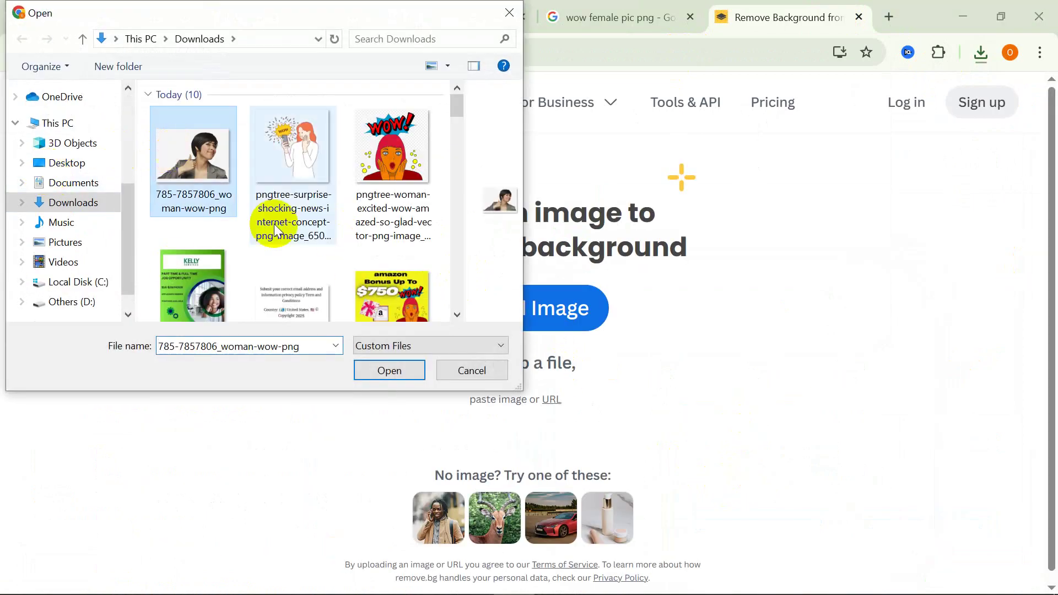
pyautogui.click(387, 369)
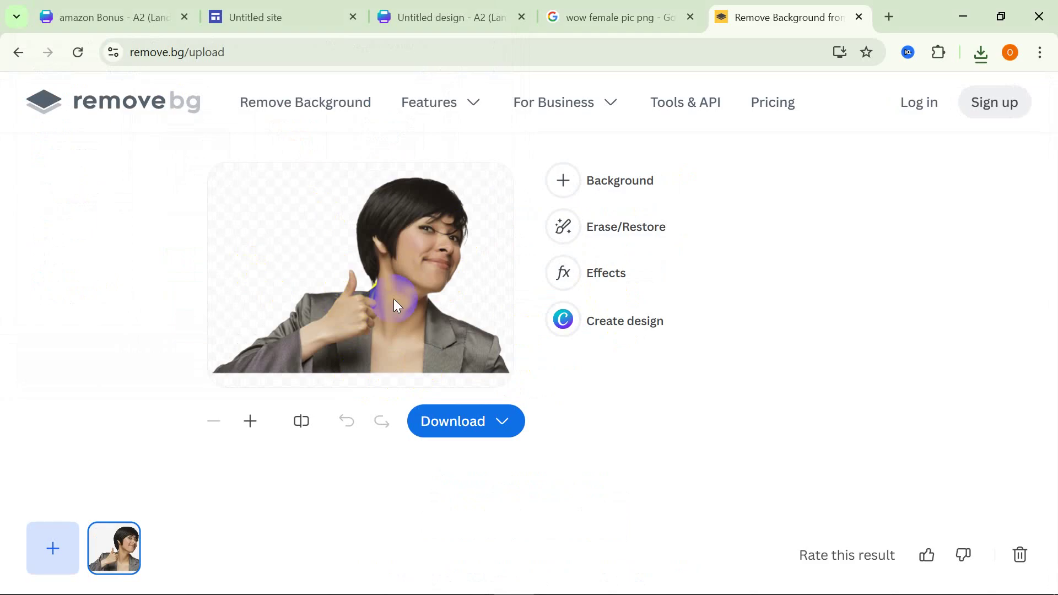
# Download the background-free thumbs-up woman image in the free Preview size.
pyautogui.click(435, 431)
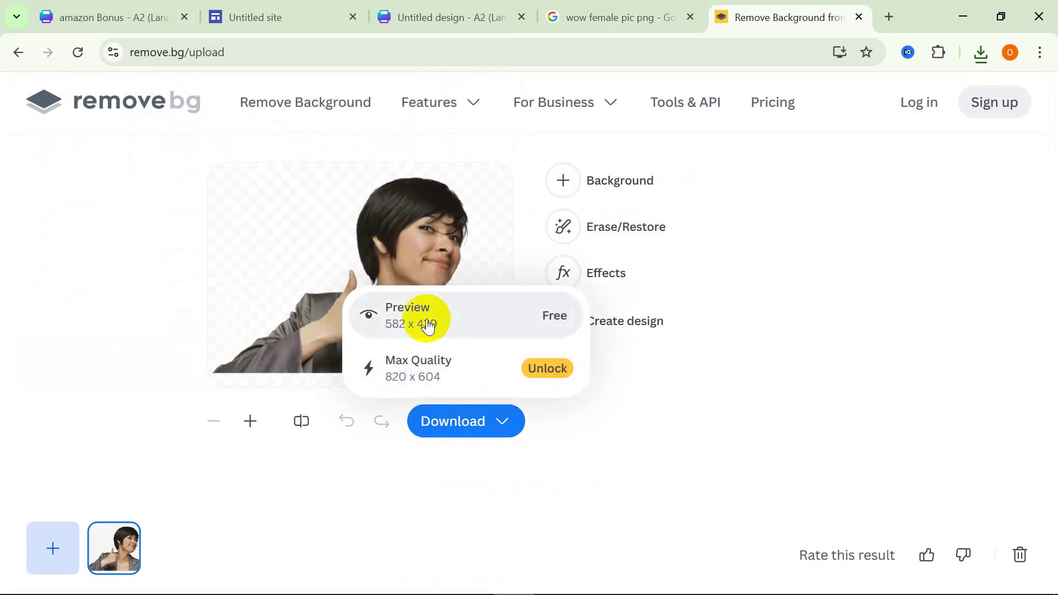
pyautogui.click(457, 313)
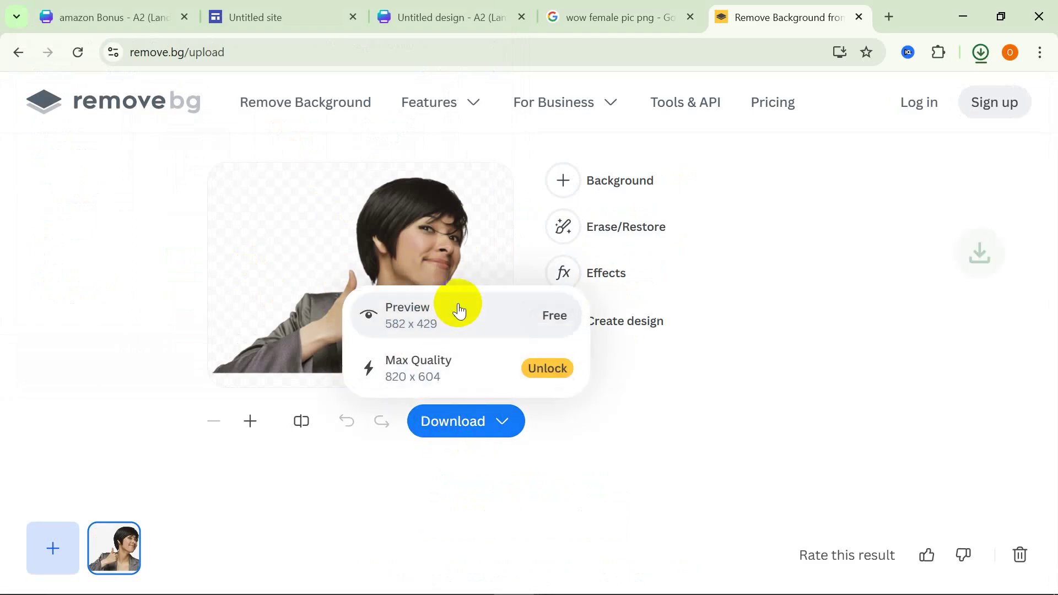
pyautogui.click(553, 473)
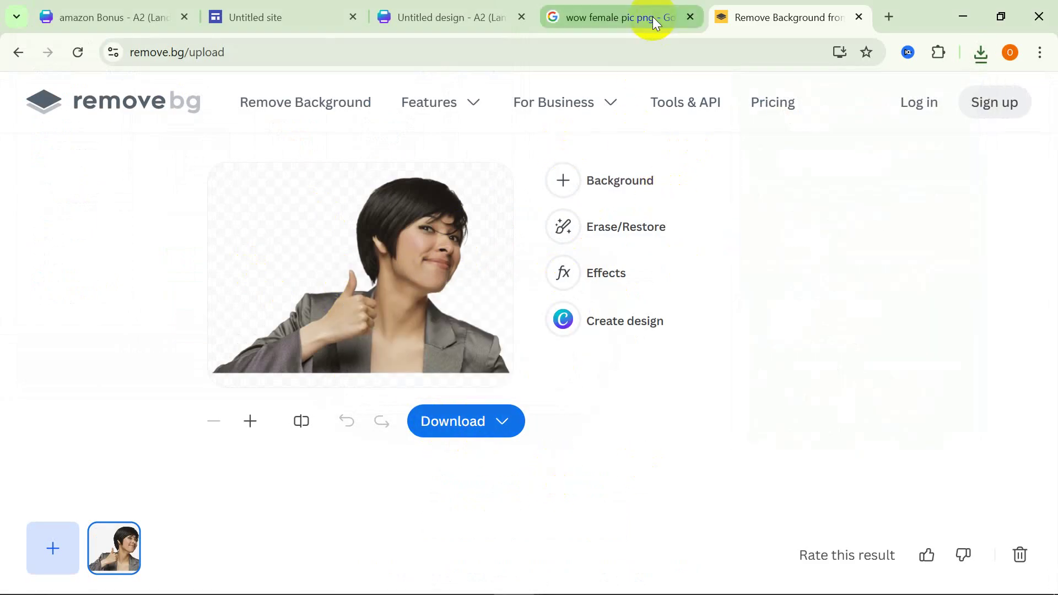
# Switch to the untitled A2 Canva design and upload the pngtree-surprise-shocking-news image from Downloads.
pyautogui.click(175, 10)
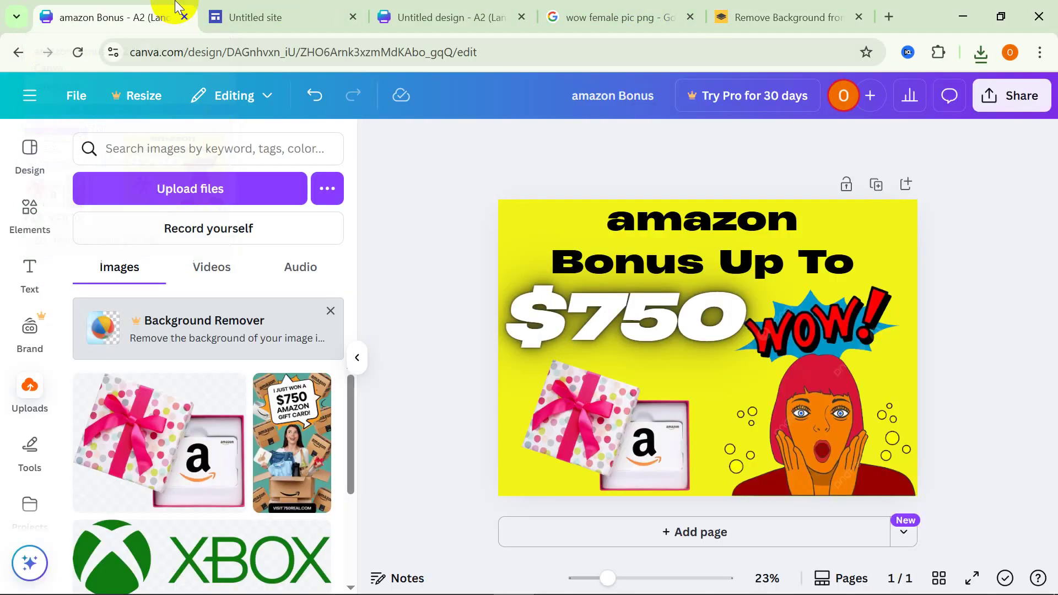
pyautogui.click(425, 12)
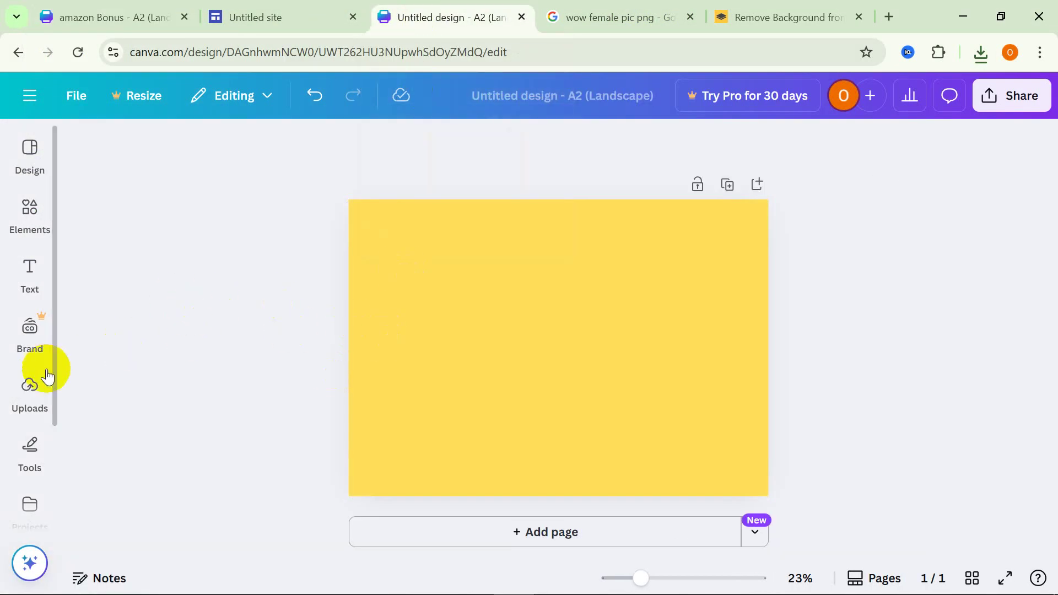
pyautogui.click(27, 393)
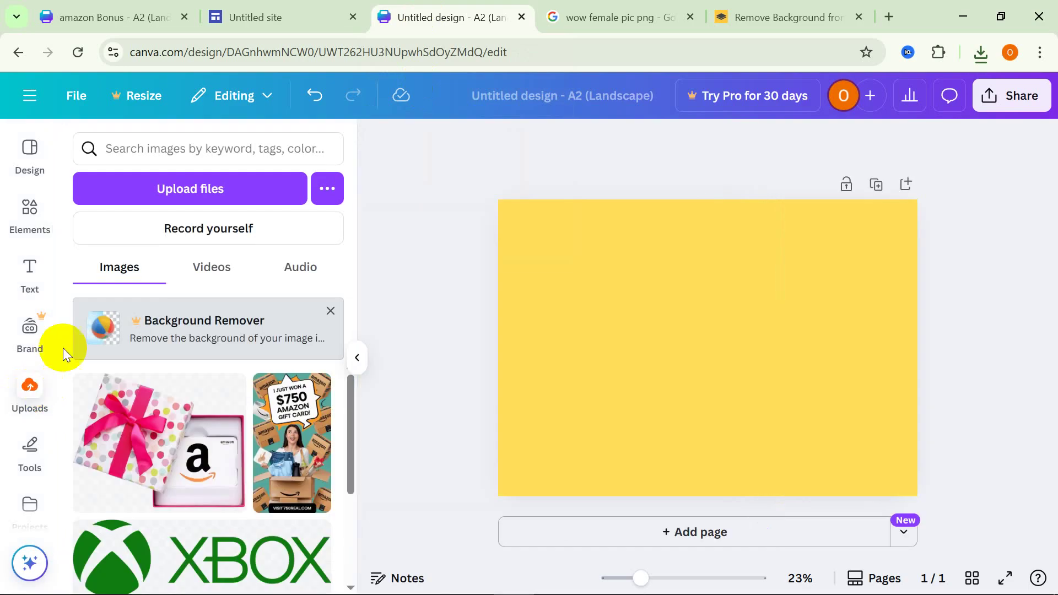
pyautogui.click(259, 199)
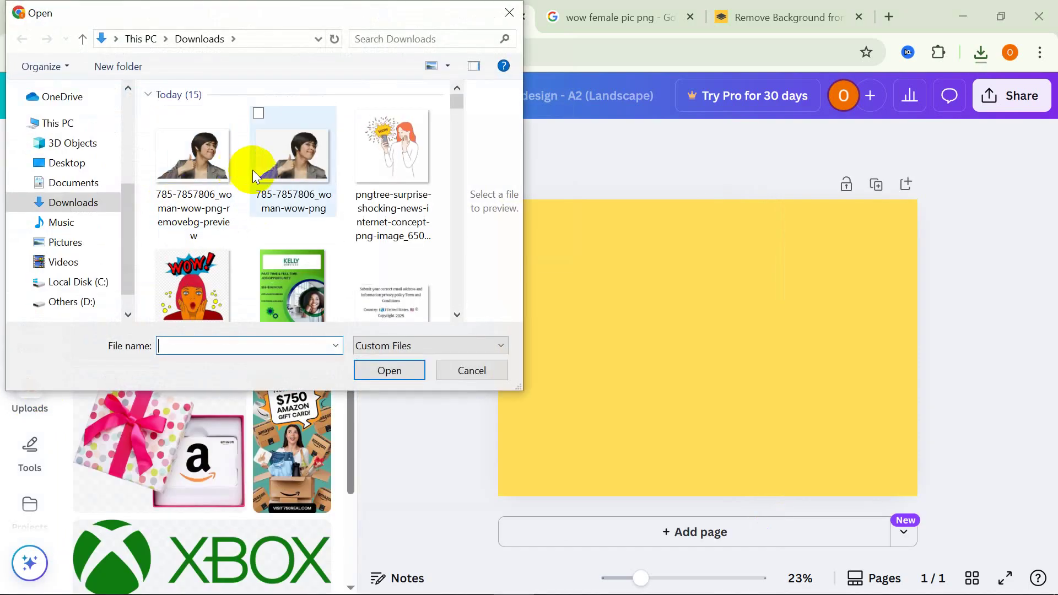
pyautogui.scroll(-2, 356, 246)
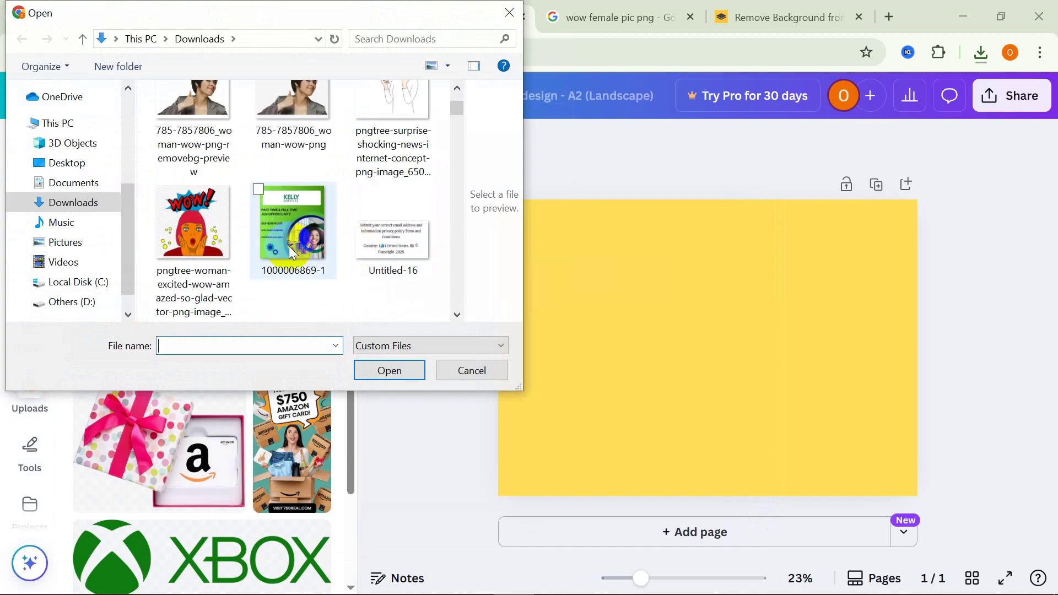
pyautogui.scroll(1, 308, 215)
pyautogui.click(391, 120)
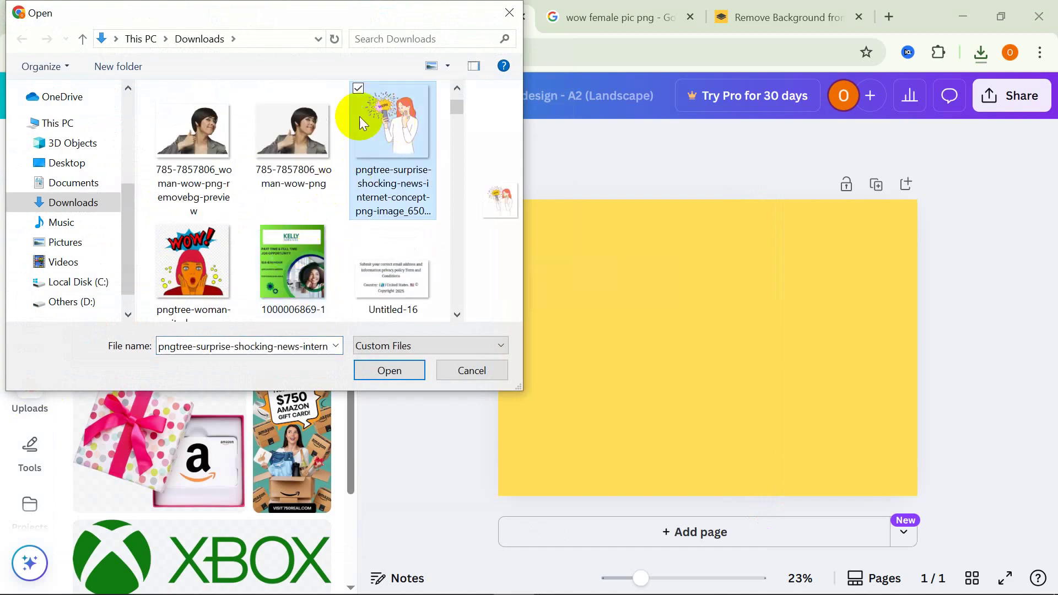
pyautogui.click(389, 366)
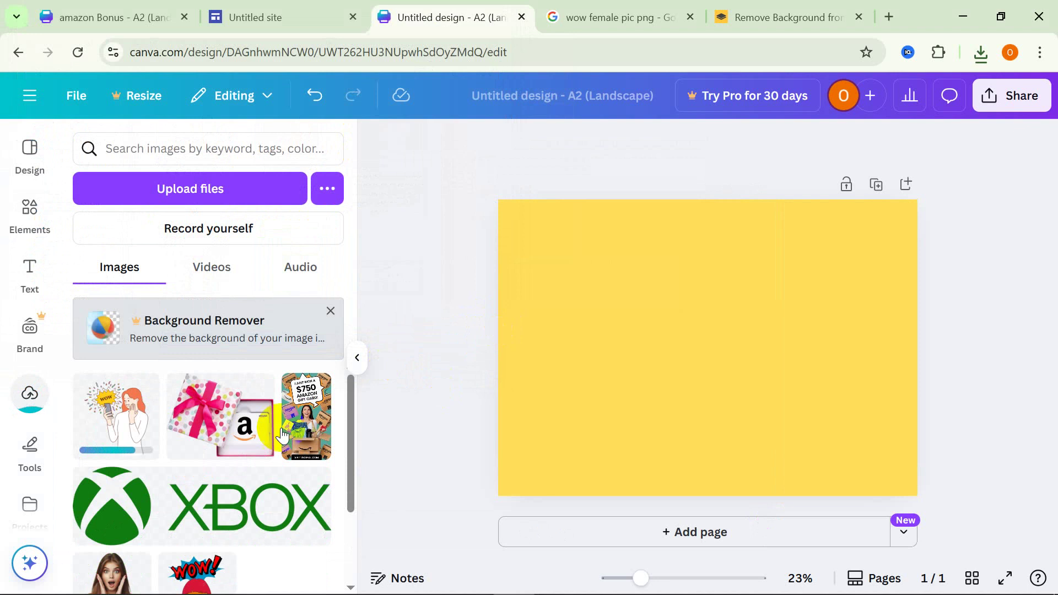
# Place the uploaded WOW woman illustration on the page, enlarge it and align it with the page's lower-right corner.
pyautogui.click(132, 438)
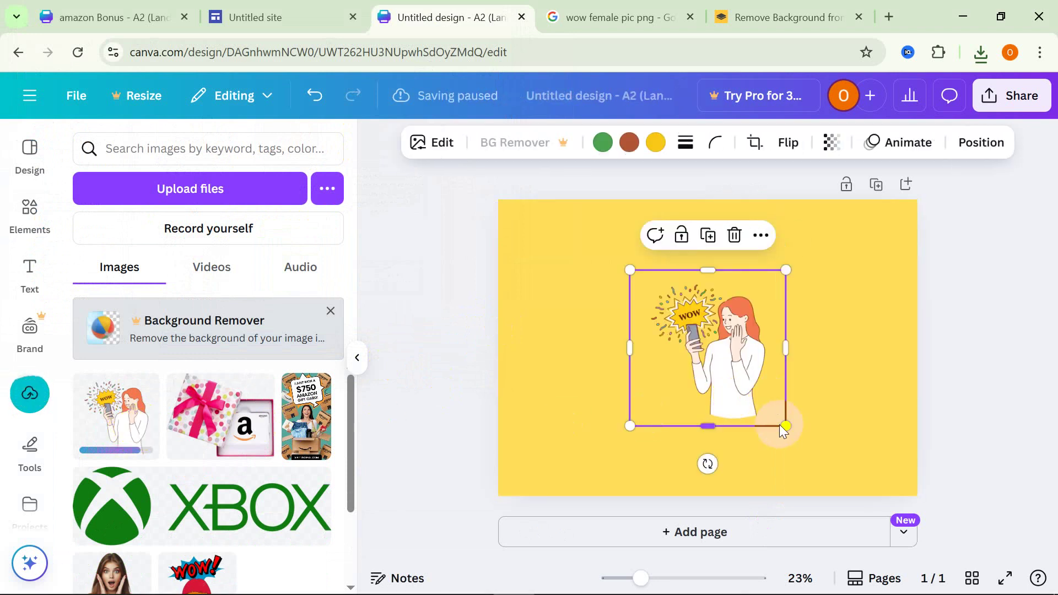
pyautogui.moveTo(801, 434); pyautogui.dragTo(889, 510)
pyautogui.moveTo(802, 469); pyautogui.dragTo(829, 434)
pyautogui.click(971, 439)
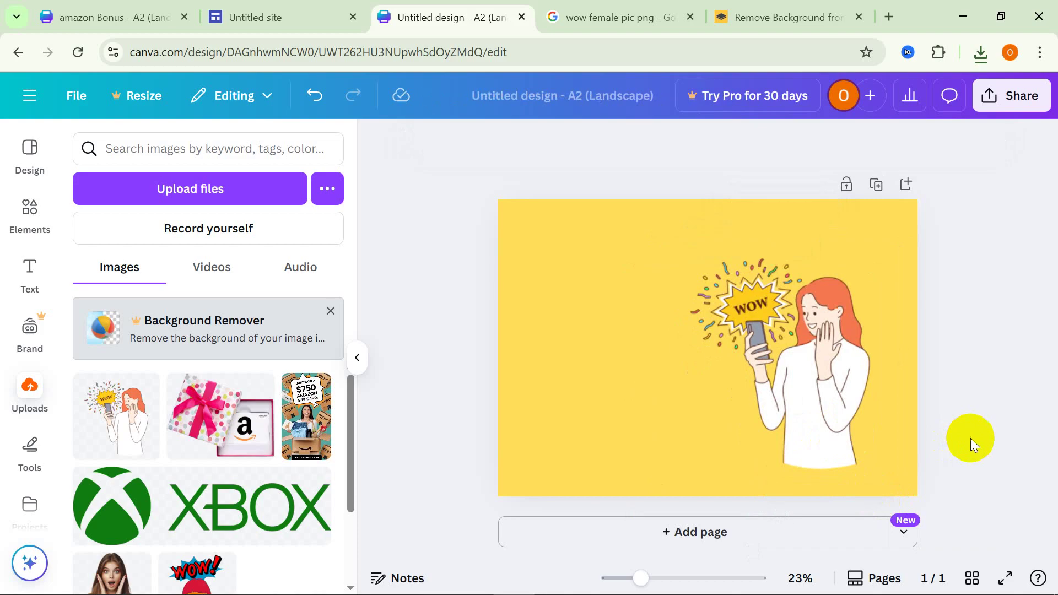
pyautogui.click(869, 419)
pyautogui.moveTo(903, 481); pyautogui.dragTo(928, 503)
pyautogui.moveTo(878, 463); pyautogui.dragTo(892, 463)
pyautogui.click(994, 452)
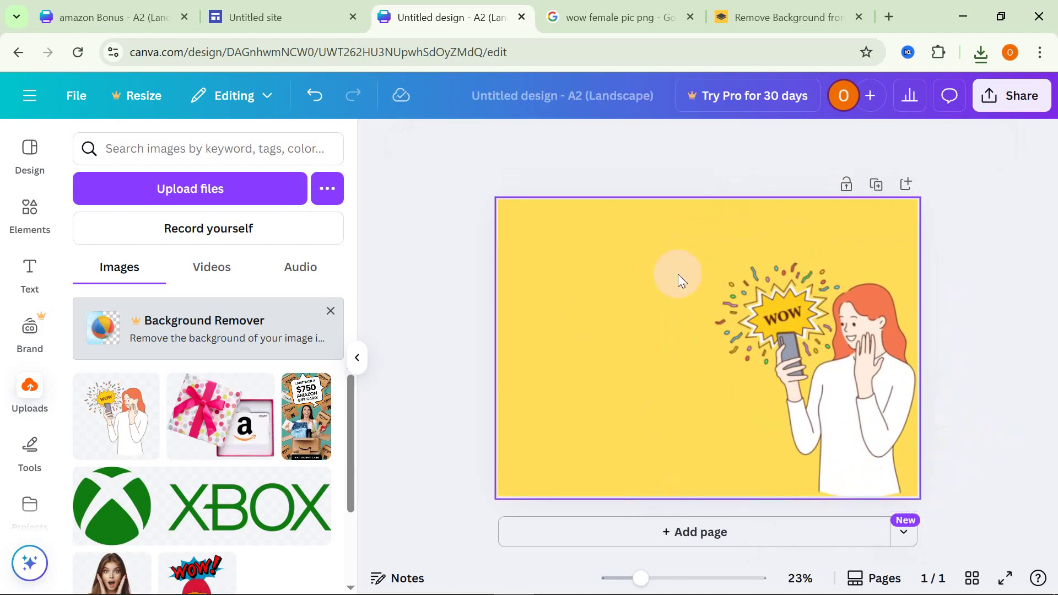
# Change the page's yellow background to a custom solid vivid blue-violet.
pyautogui.click(569, 273)
pyautogui.click(644, 142)
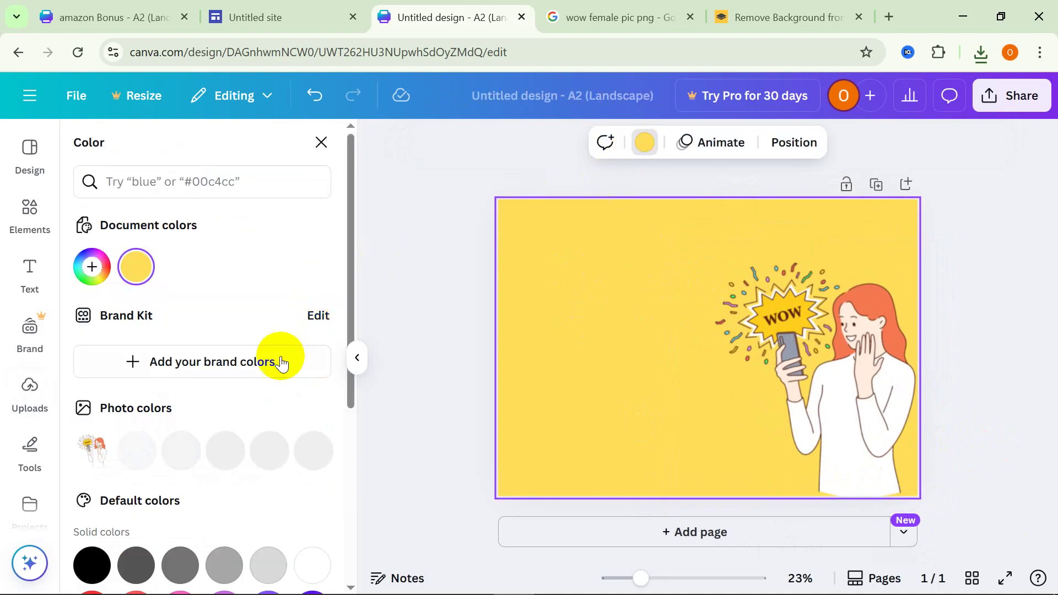
pyautogui.click(91, 267)
pyautogui.click(279, 347)
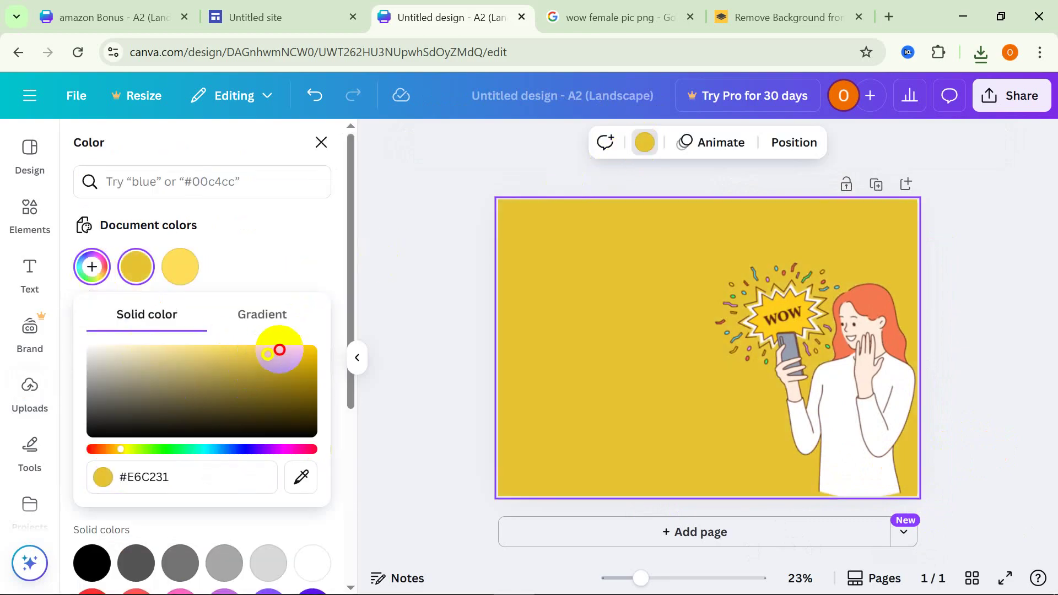
pyautogui.moveTo(279, 347); pyautogui.dragTo(330, 342)
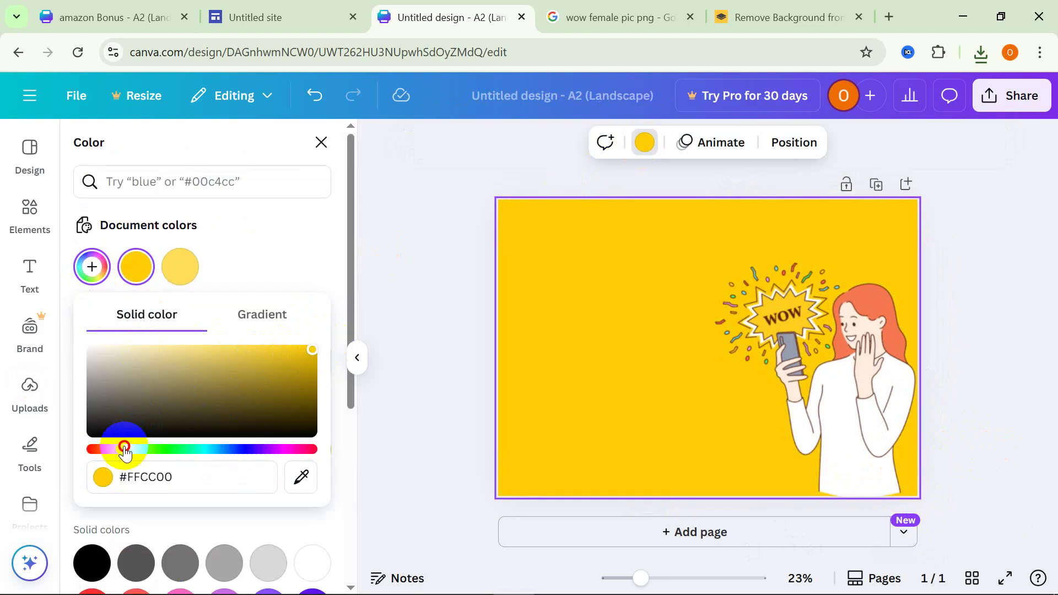
pyautogui.moveTo(125, 452); pyautogui.dragTo(242, 454)
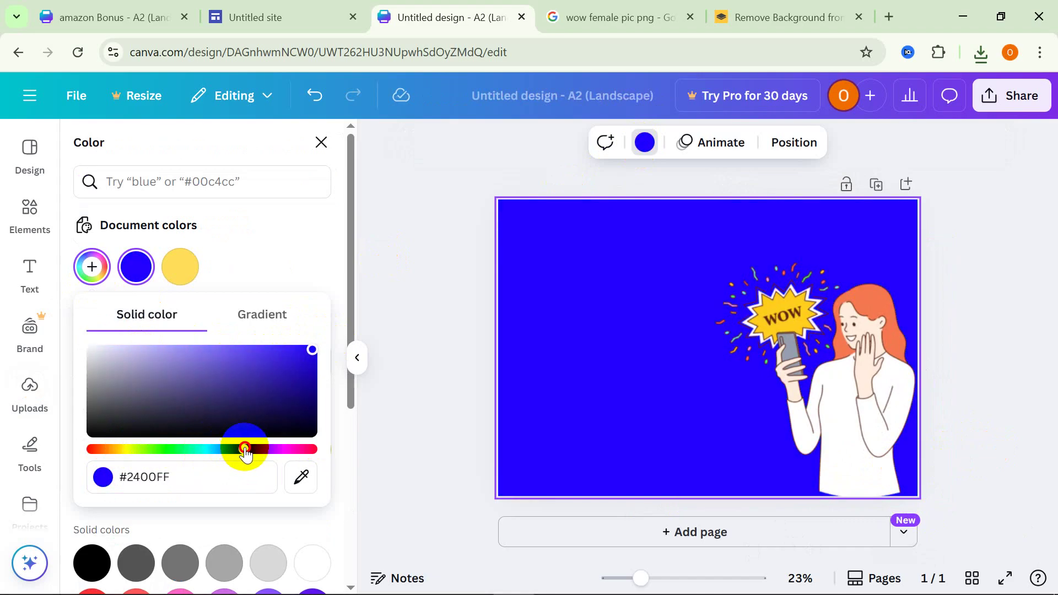
pyautogui.moveTo(246, 454)
pyautogui.mouseDown()
pyautogui.moveTo(300, 451)
pyautogui.moveTo(114, 468)
pyautogui.moveTo(142, 456)
pyautogui.moveTo(254, 456)
pyautogui.mouseUp()
pyautogui.click(451, 268)
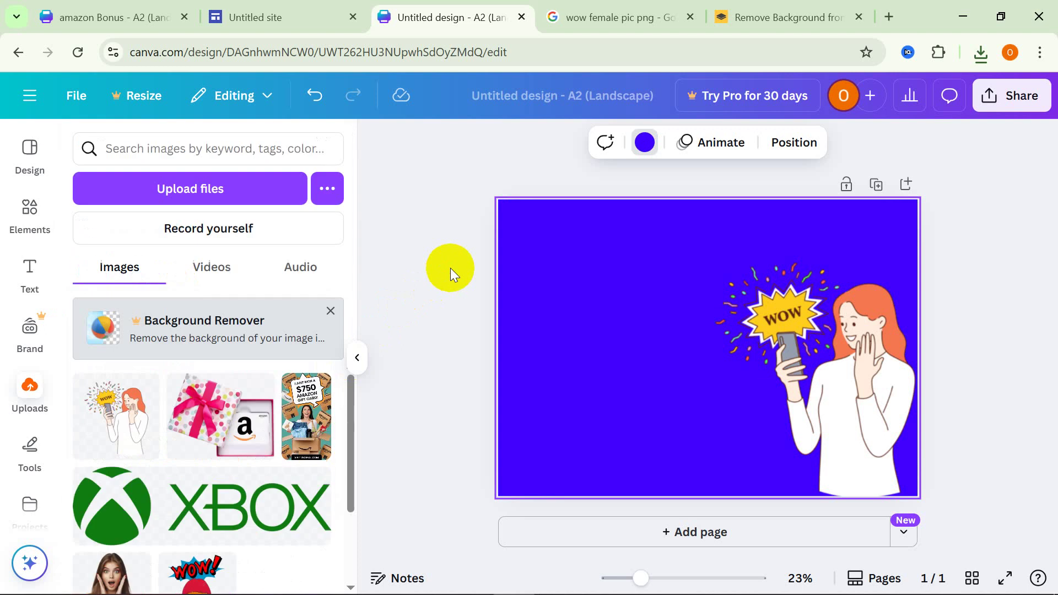
pyautogui.click(447, 267)
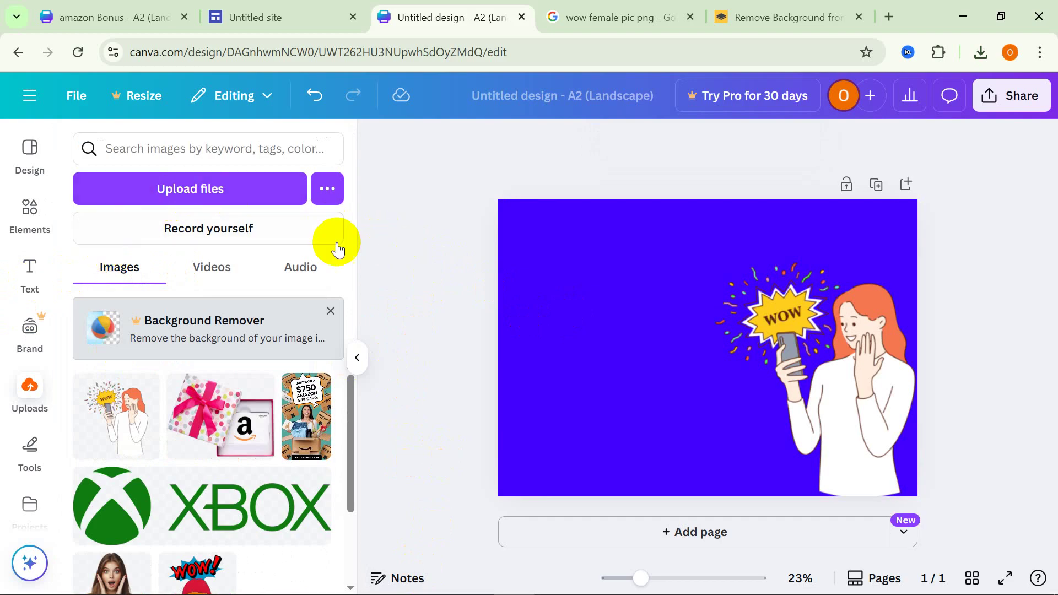
# Add a default heading text and move it near the page's upper edge.
pyautogui.click(33, 267)
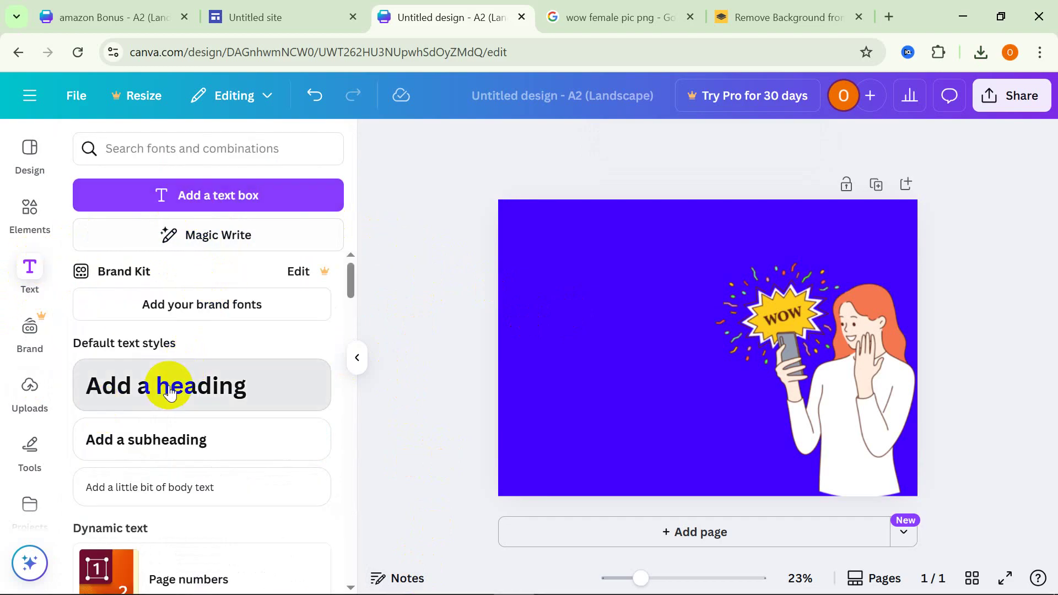
pyautogui.click(230, 385)
pyautogui.moveTo(723, 406); pyautogui.dragTo(670, 294)
# Copy "Amazon Bonus $750" from the offer name on the DreamAff offer page and return to the Canva design.
pyautogui.moveTo(474, 592)
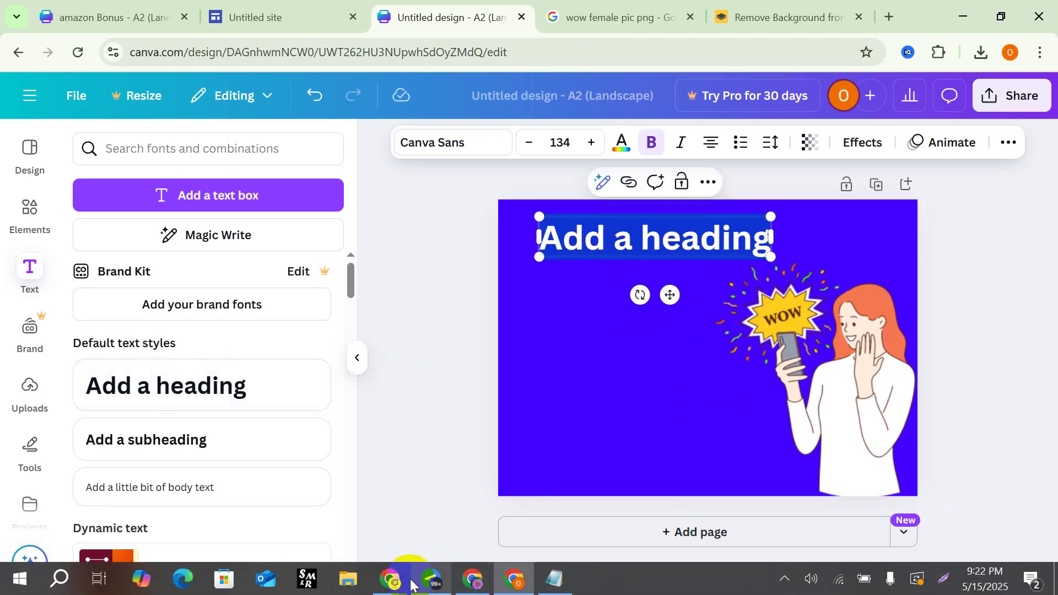
pyautogui.moveTo(391, 580)
pyautogui.click(311, 512)
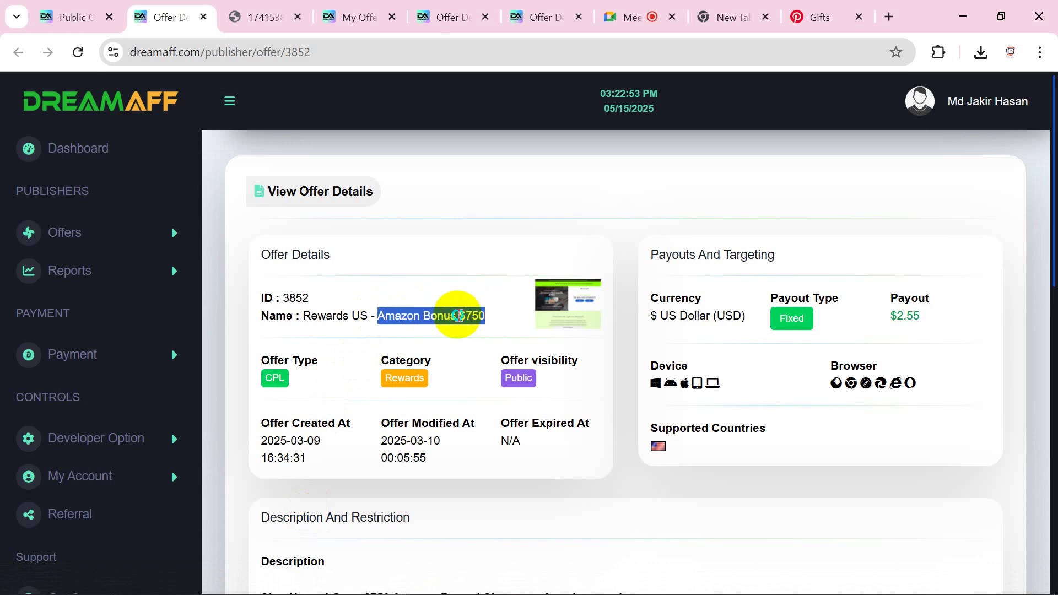
pyautogui.rightClick(471, 327)
pyautogui.click(489, 336)
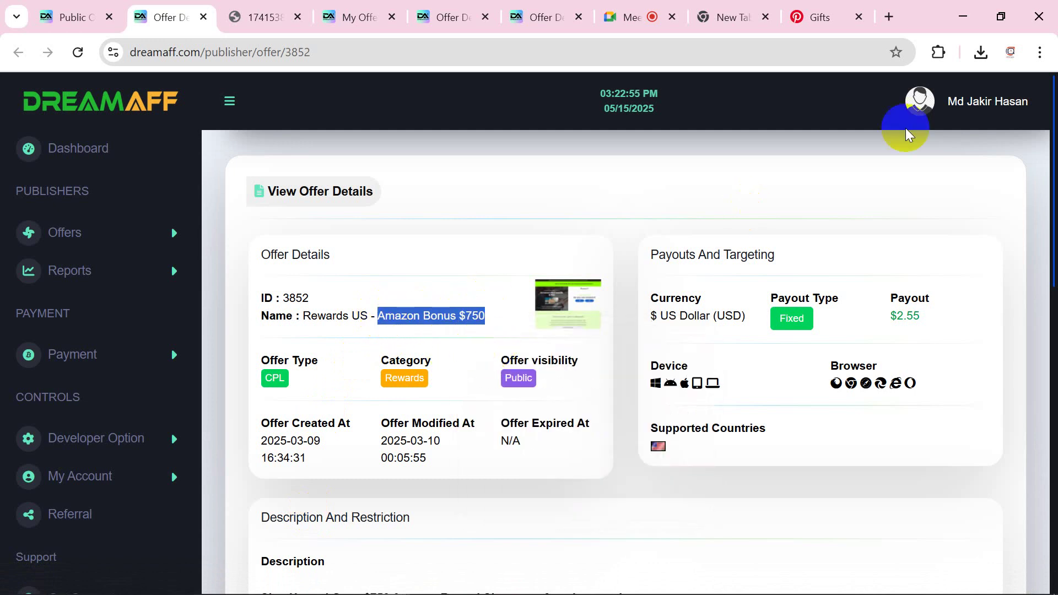
pyautogui.click(971, 17)
# Replace the placeholder heading with the copied "Amazon Bonus $750" and widen its box so the text fits on one line.
pyautogui.doubleClick(628, 238)
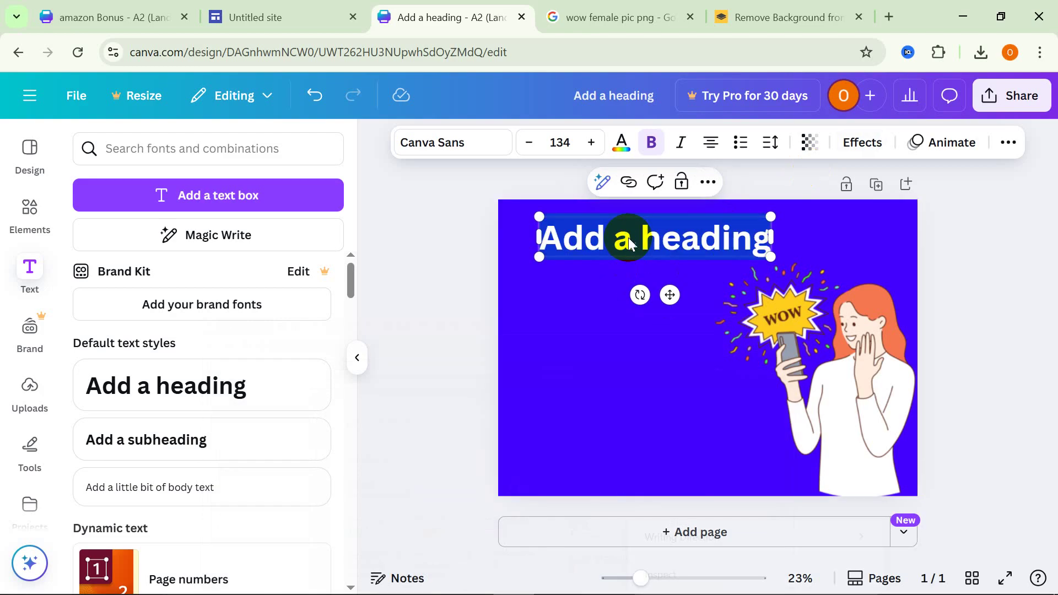
pyautogui.rightClick(629, 238)
pyautogui.click(643, 299)
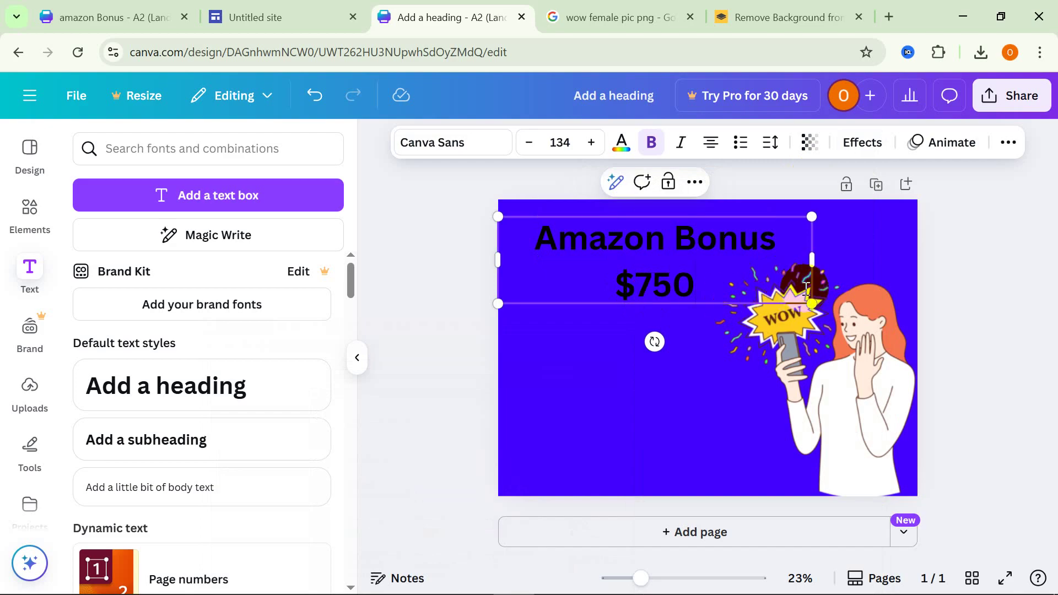
pyautogui.moveTo(814, 258); pyautogui.dragTo(845, 250)
pyautogui.click(445, 283)
# Insert "Up To" before "$750" in the heading.
pyautogui.click(727, 248)
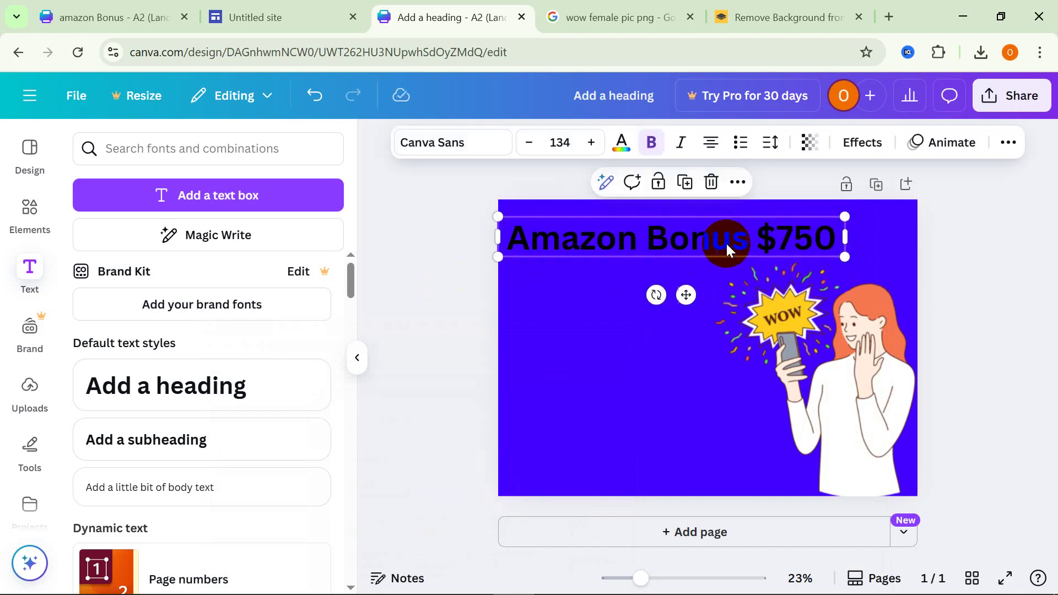
pyautogui.click(756, 244)
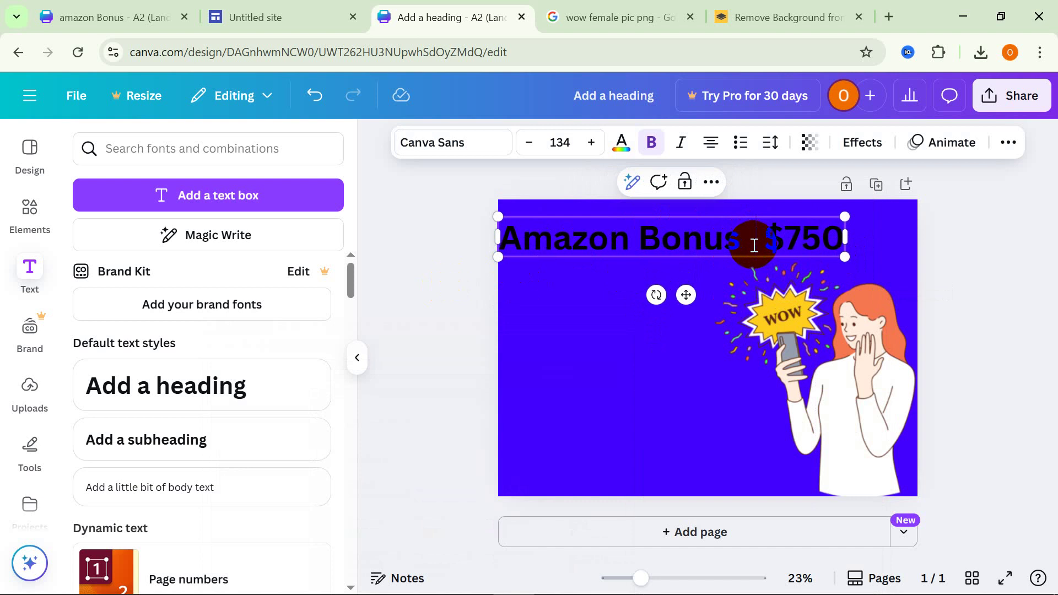
pyautogui.press('BackSpace')
pyautogui.write('U ')
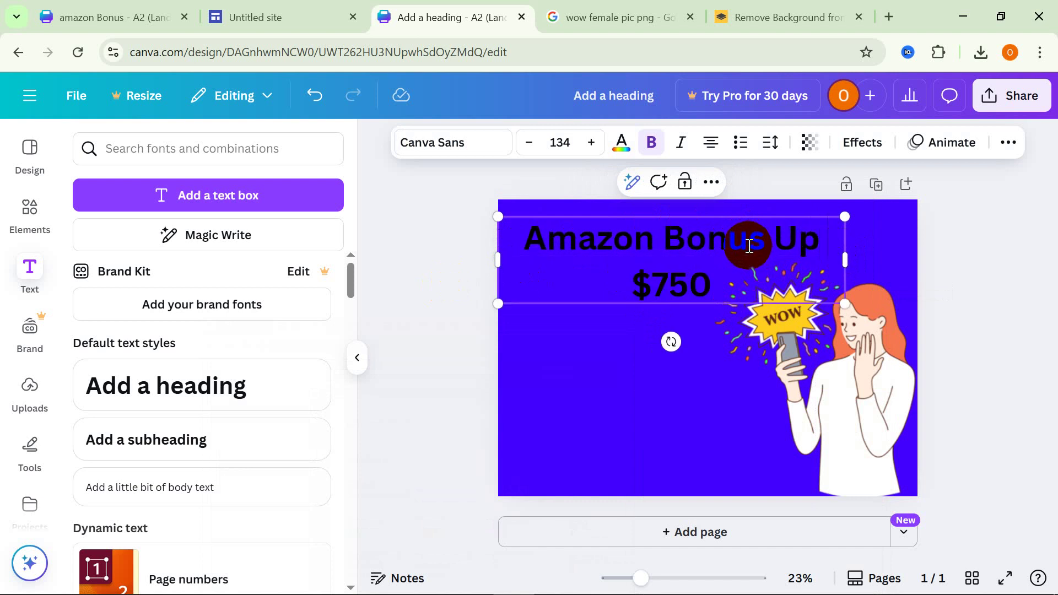
pyautogui.write('p To')
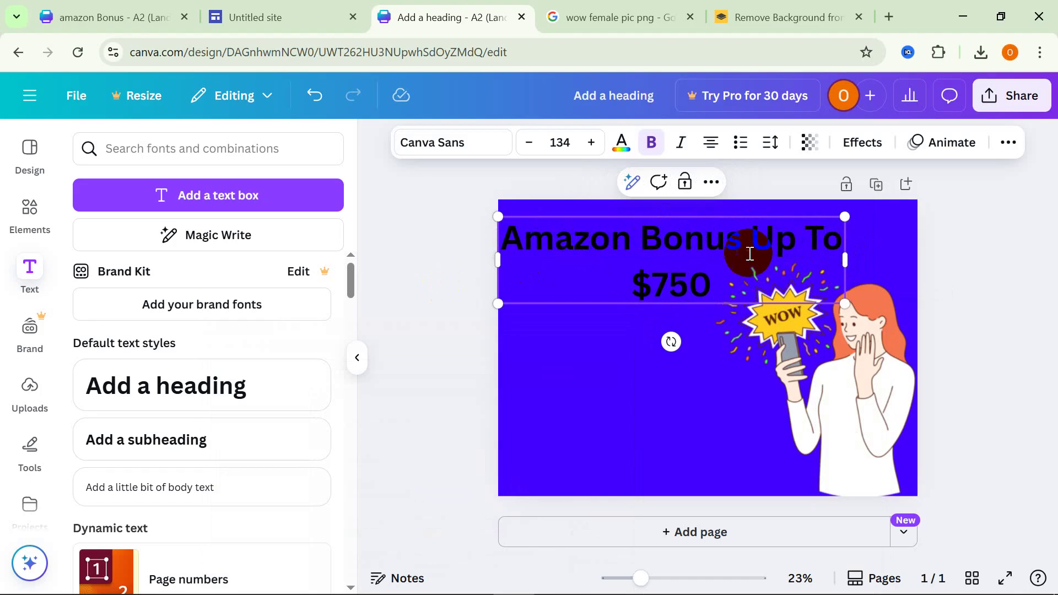
# Fit the heading on one line at text size 103 and position it across the page's upper part.
pyautogui.moveTo(847, 259); pyautogui.dragTo(957, 241)
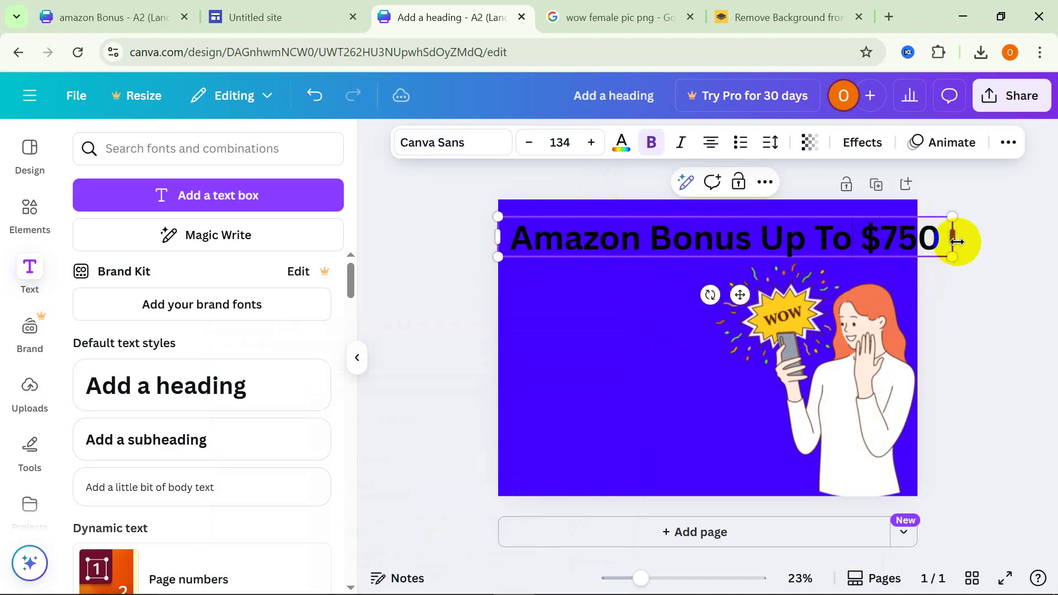
pyautogui.click(528, 229)
pyautogui.moveTo(522, 220); pyautogui.dragTo(597, 226)
pyautogui.click(432, 260)
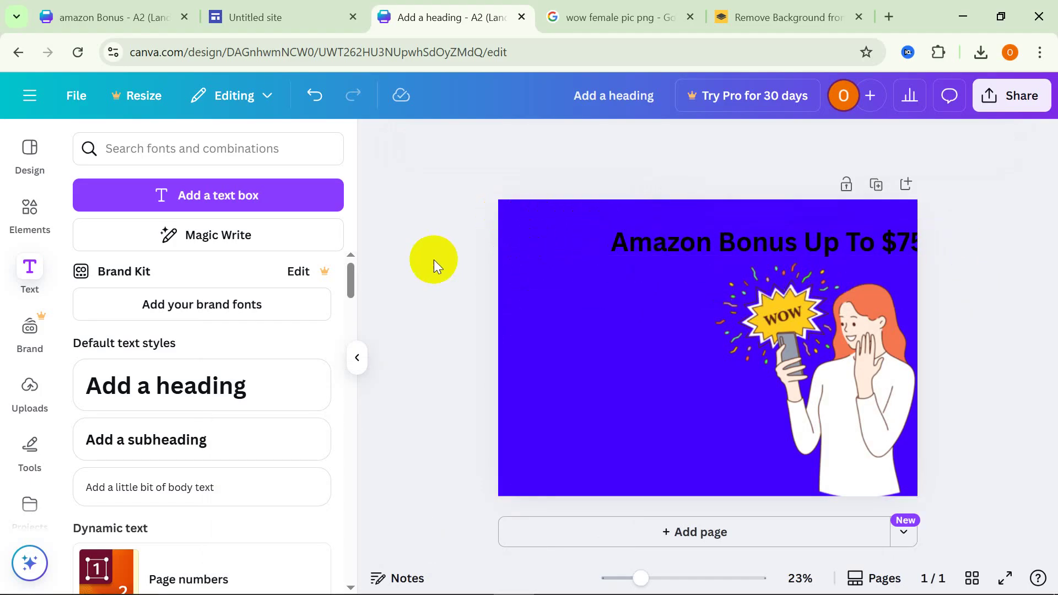
pyautogui.moveTo(735, 250); pyautogui.dragTo(669, 243)
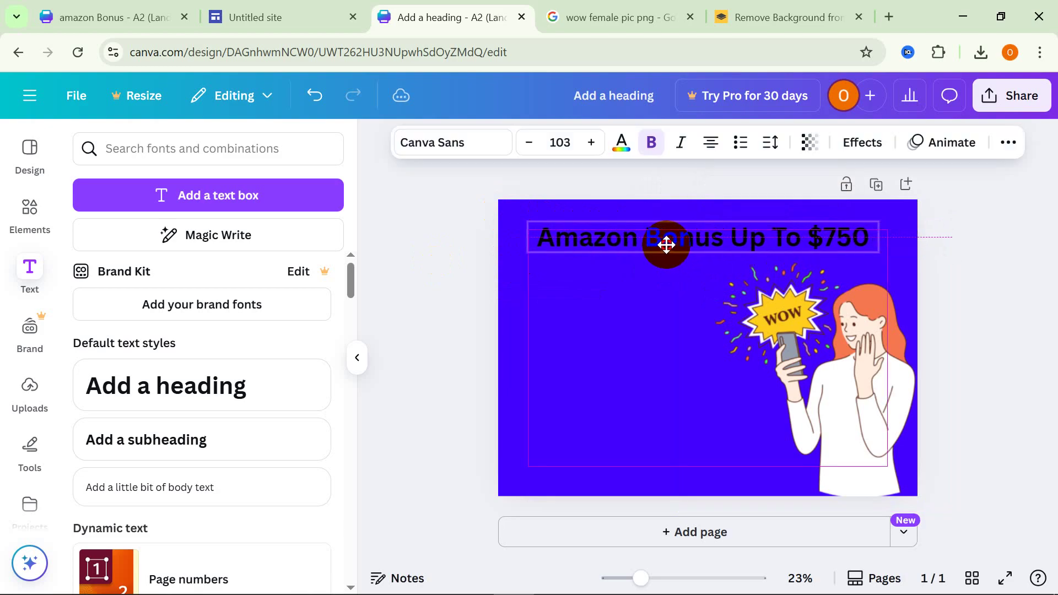
# Change the text colour of the "Amazon Bonus Up To $750" heading to white.
pyautogui.doubleClick(630, 238)
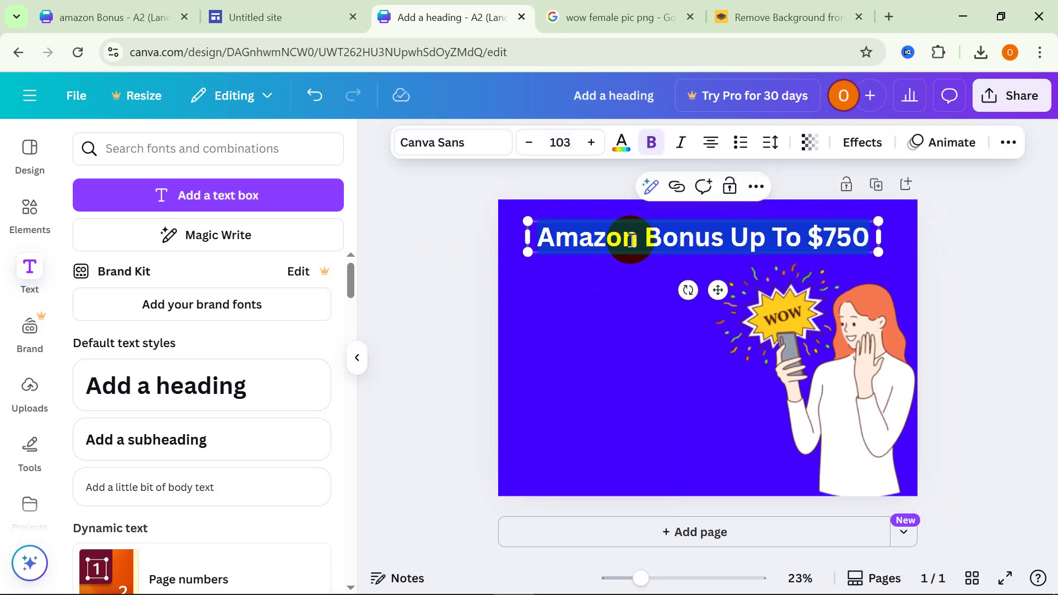
pyautogui.click(627, 150)
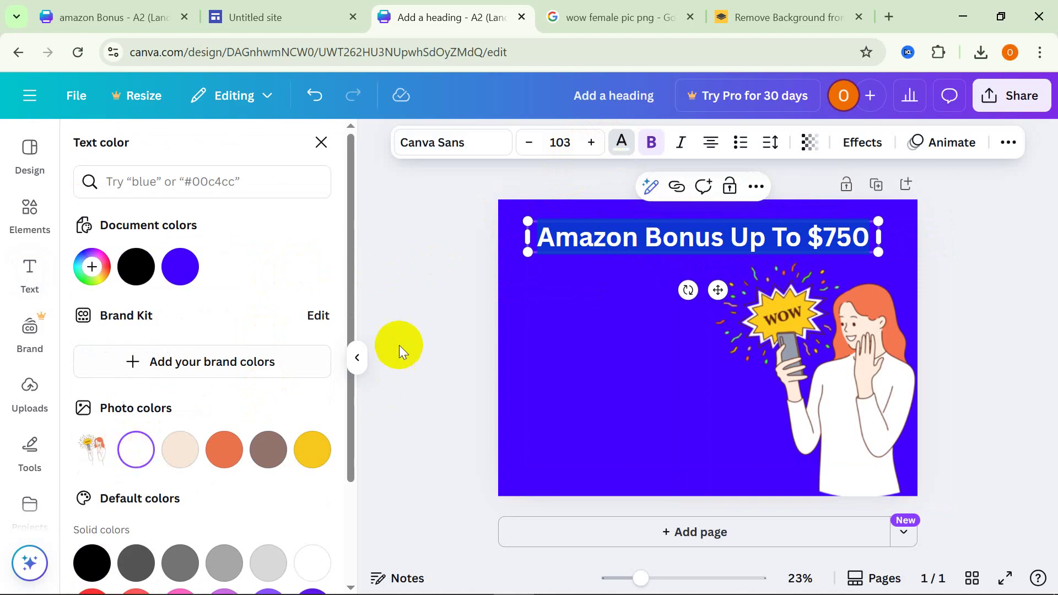
pyautogui.click(392, 326)
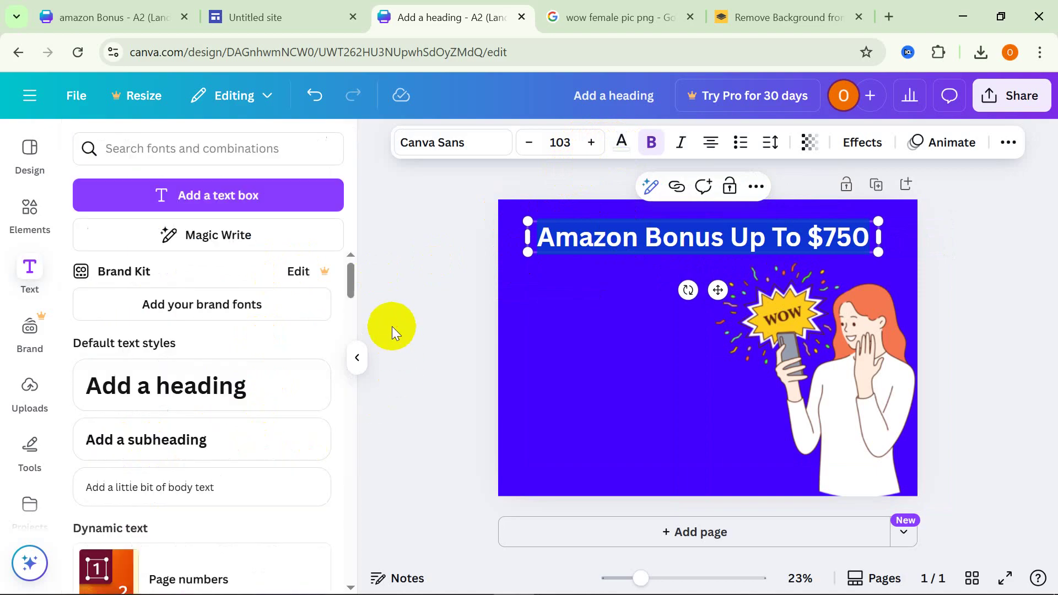
pyautogui.click(656, 239)
pyautogui.click(447, 296)
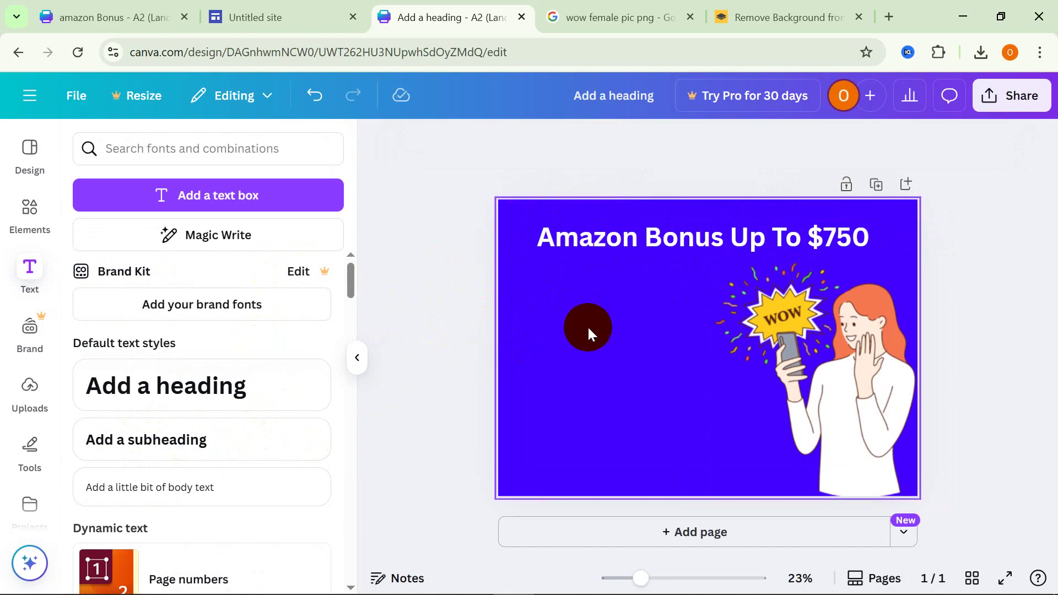
# Delete "$750" from the heading so it reads "Amazon Bonus Up To".
pyautogui.click(668, 236)
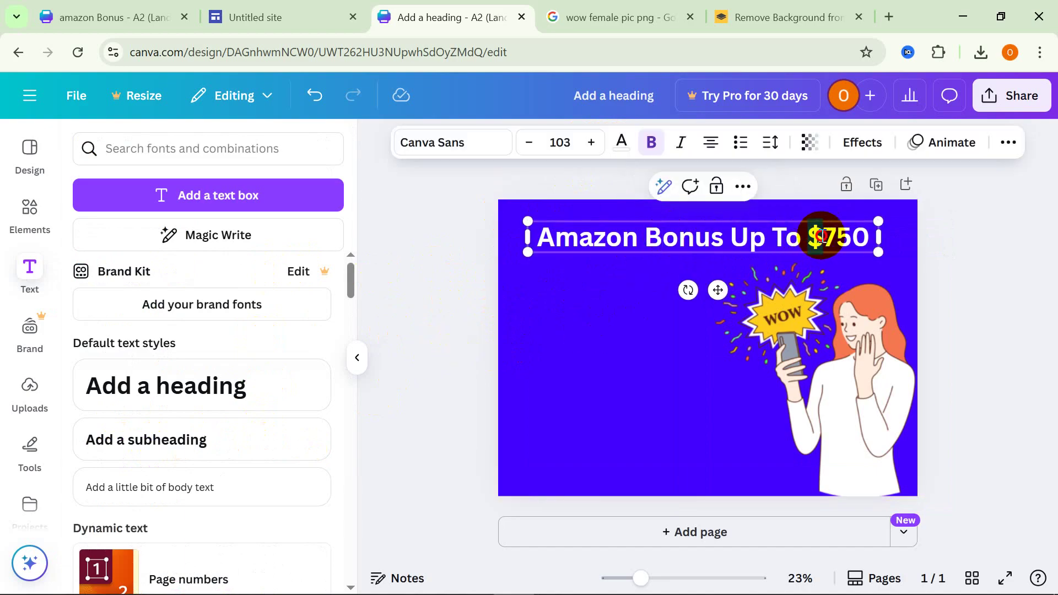
pyautogui.press('BackSpace')
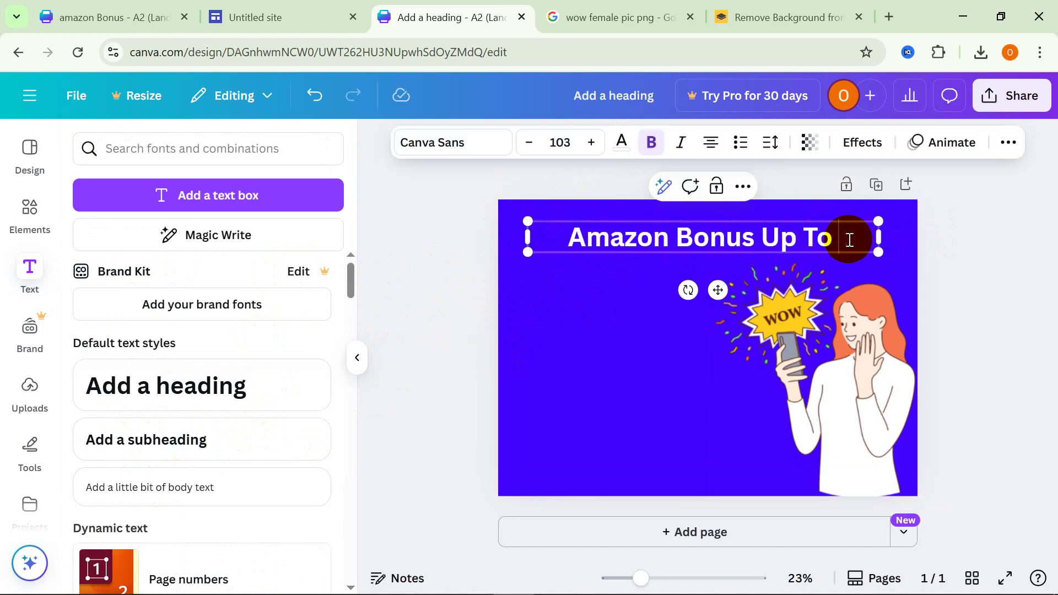
# Insert the recently used "New Opportunities" font combination onto the banner.
pyautogui.click(999, 279)
pyautogui.click(739, 242)
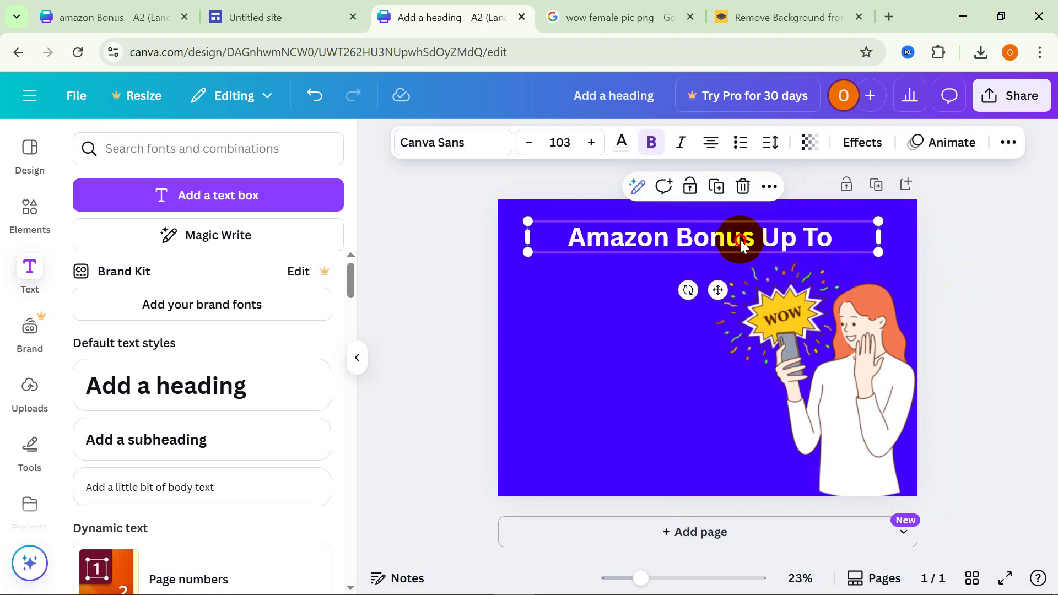
pyautogui.click(405, 315)
pyautogui.scroll(-7, 208, 430)
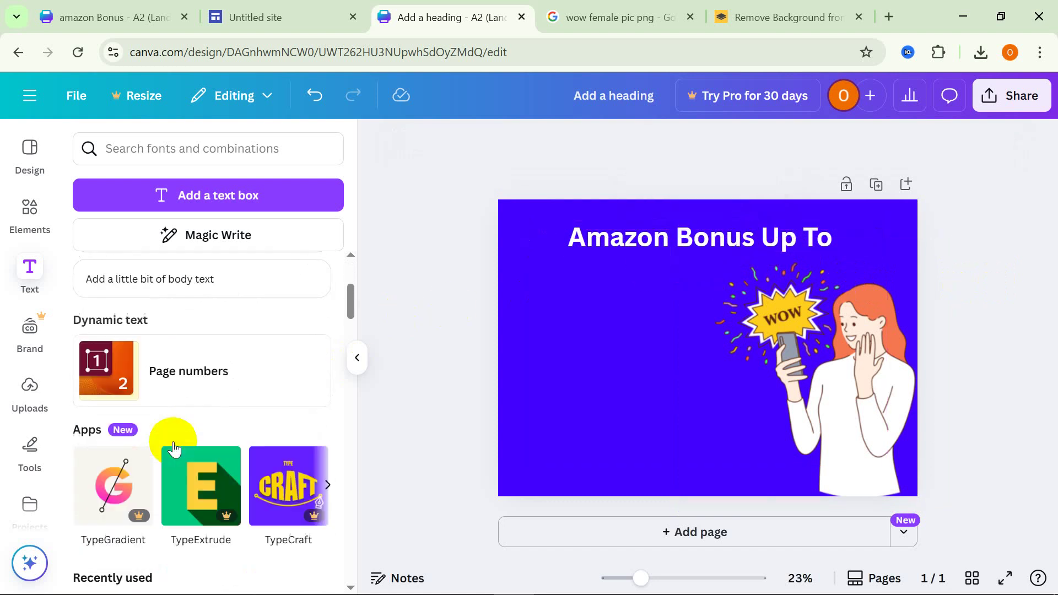
pyautogui.scroll(-3, 227, 413)
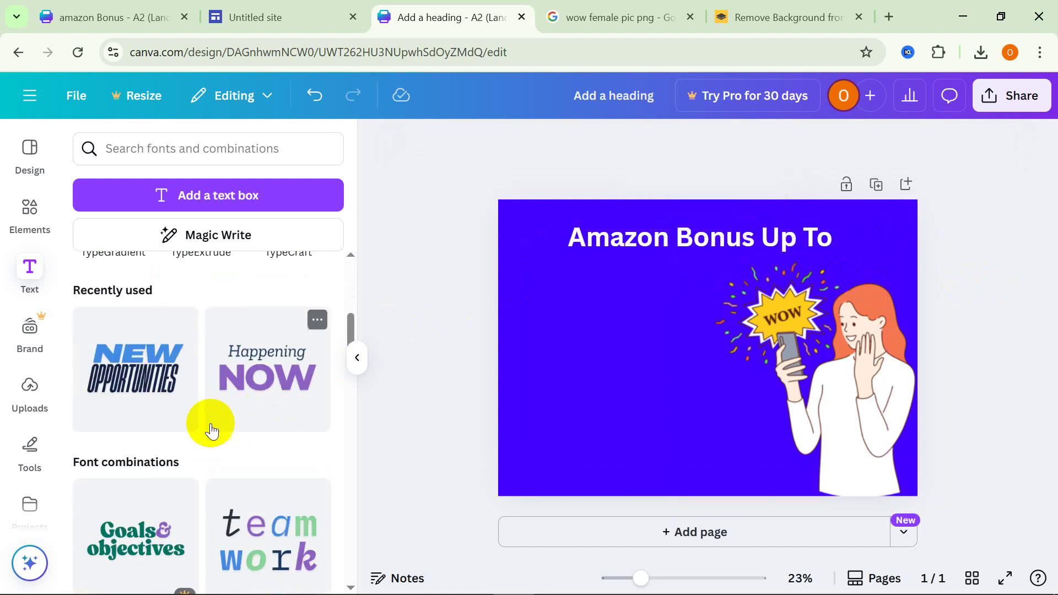
pyautogui.click(142, 374)
pyautogui.scroll(-6, 210, 463)
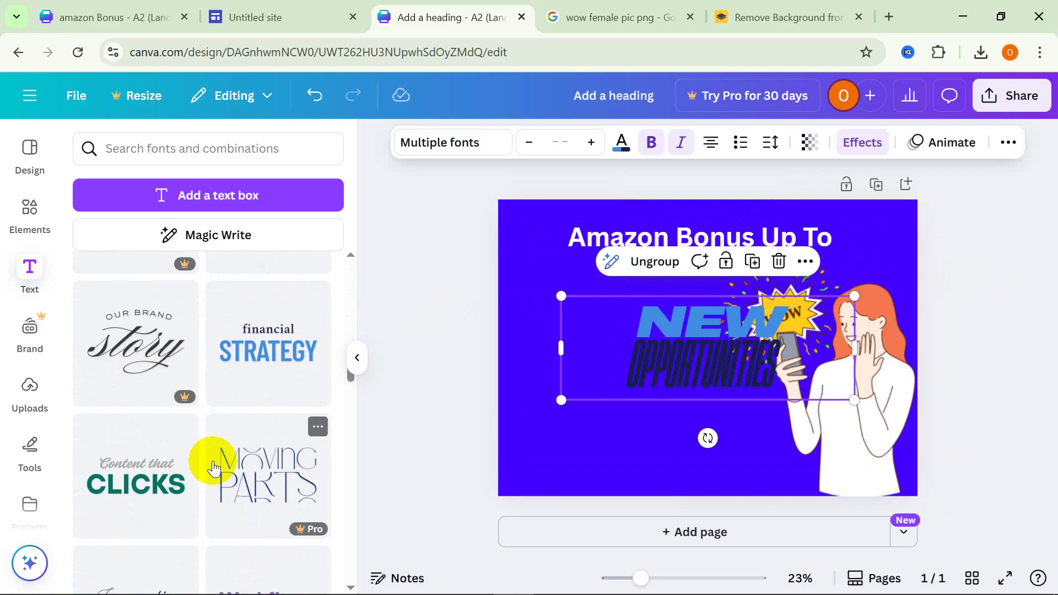
pyautogui.scroll(2, 214, 468)
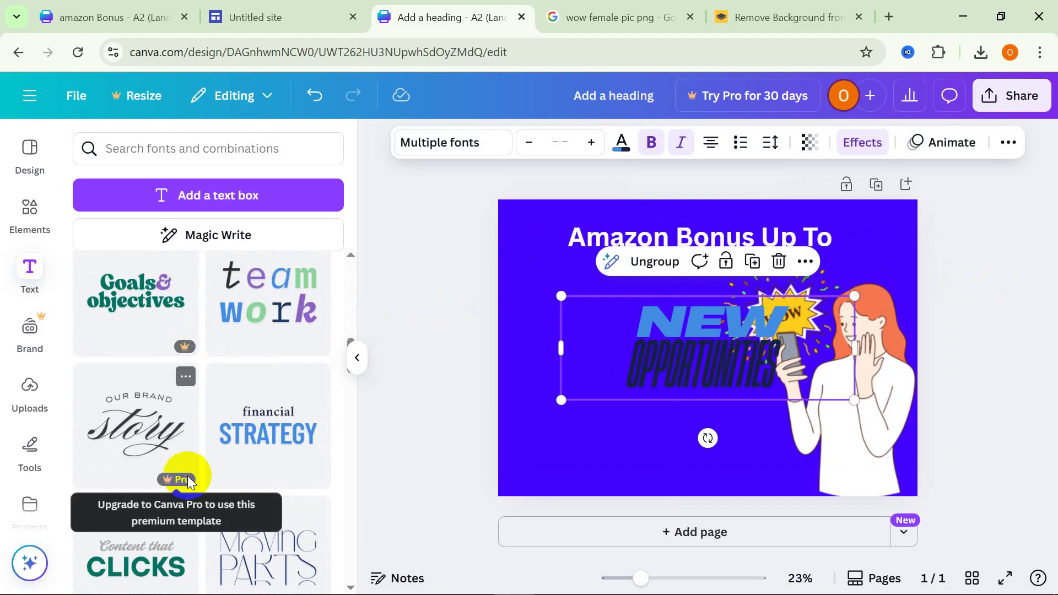
# Ungroup the inserted font combination, keep only its "NEW" line and replace that text with "$750".
pyautogui.moveTo(690, 363); pyautogui.dragTo(558, 381)
pyautogui.click(711, 290)
pyautogui.doubleClick(638, 329)
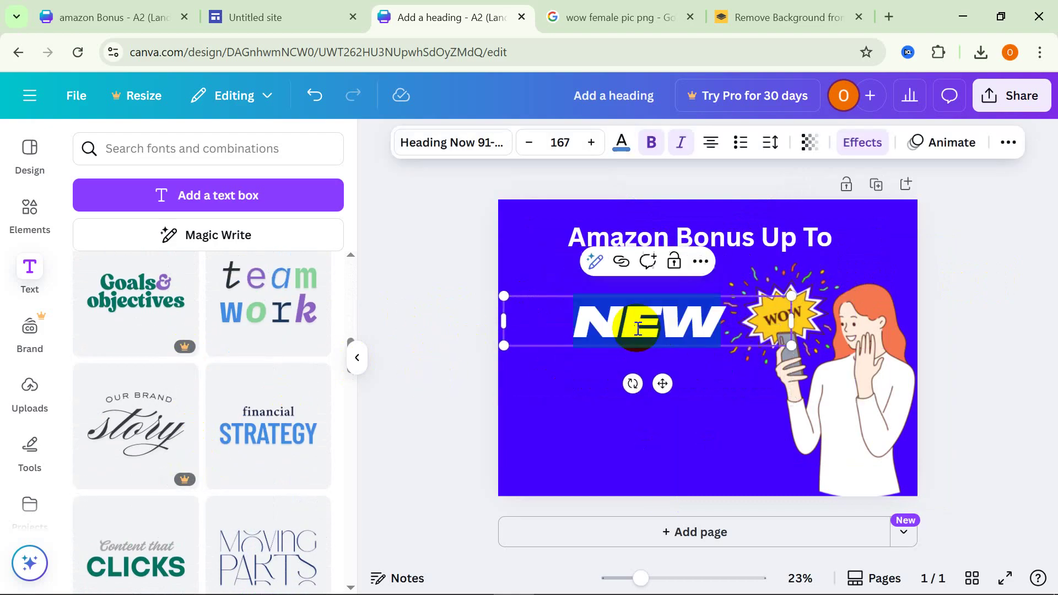
pyautogui.rightClick(638, 329)
pyautogui.press('Escape')
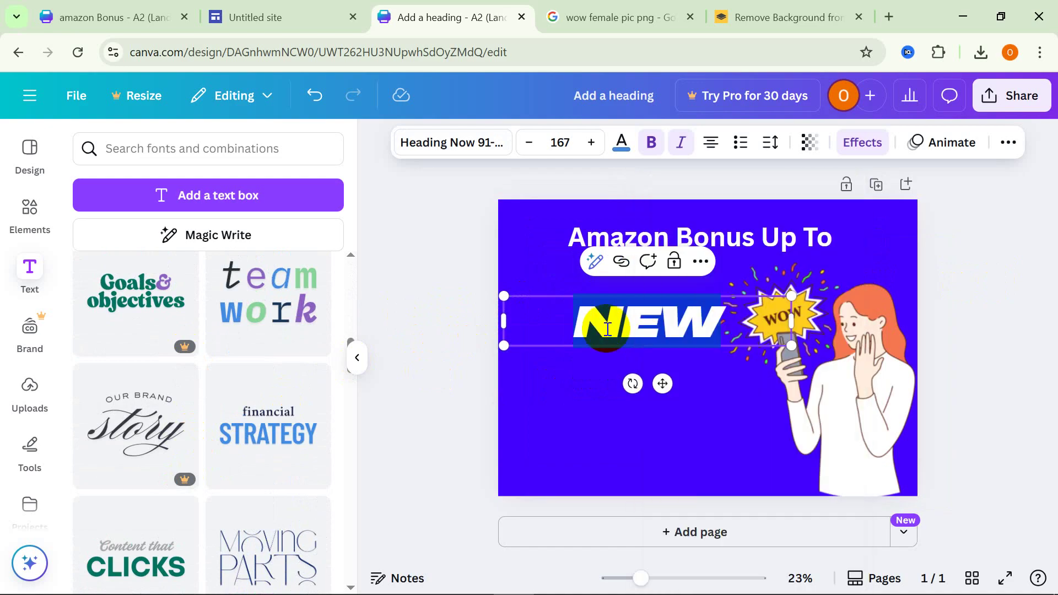
pyautogui.write('$750')
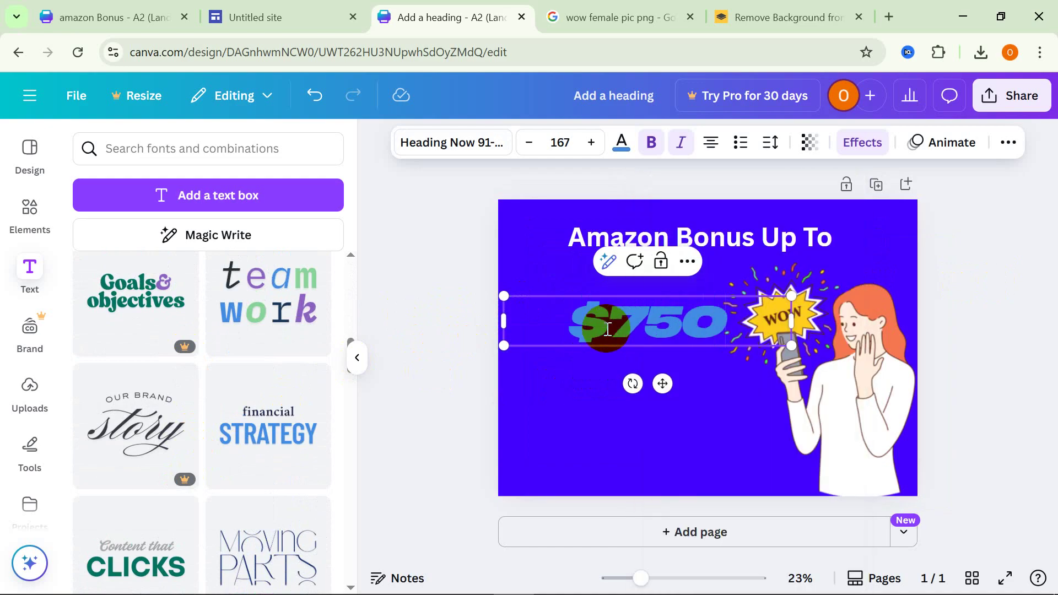
# Enlarge the "$750" text to size 225 beneath the heading and change its colour to white.
pyautogui.moveTo(502, 296); pyautogui.dragTo(405, 277)
pyautogui.moveTo(558, 326); pyautogui.dragTo(595, 319)
pyautogui.click(623, 148)
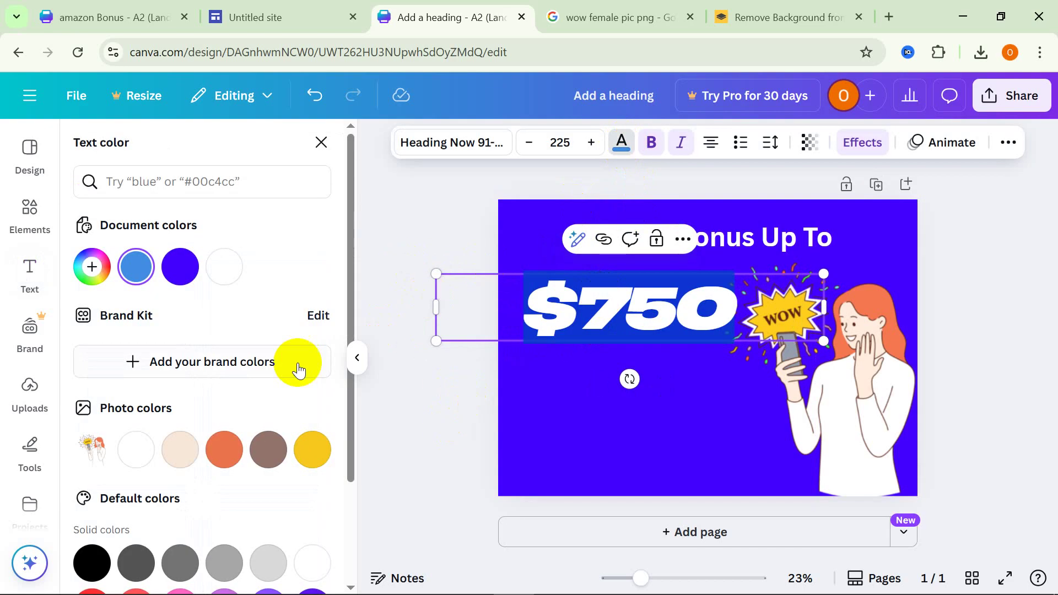
pyautogui.scroll(-2, 182, 419)
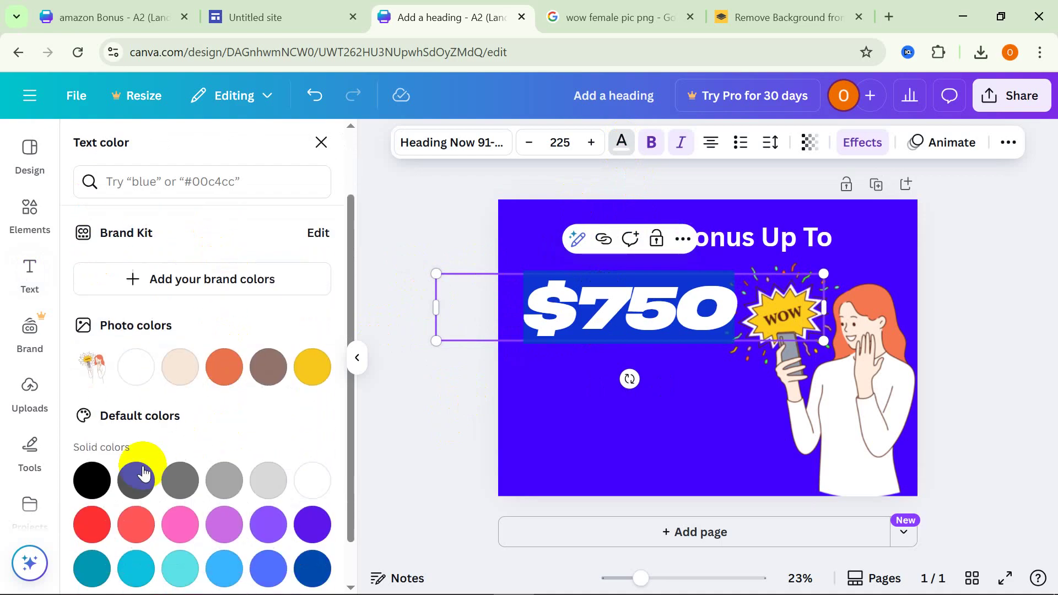
pyautogui.scroll(-1, 193, 452)
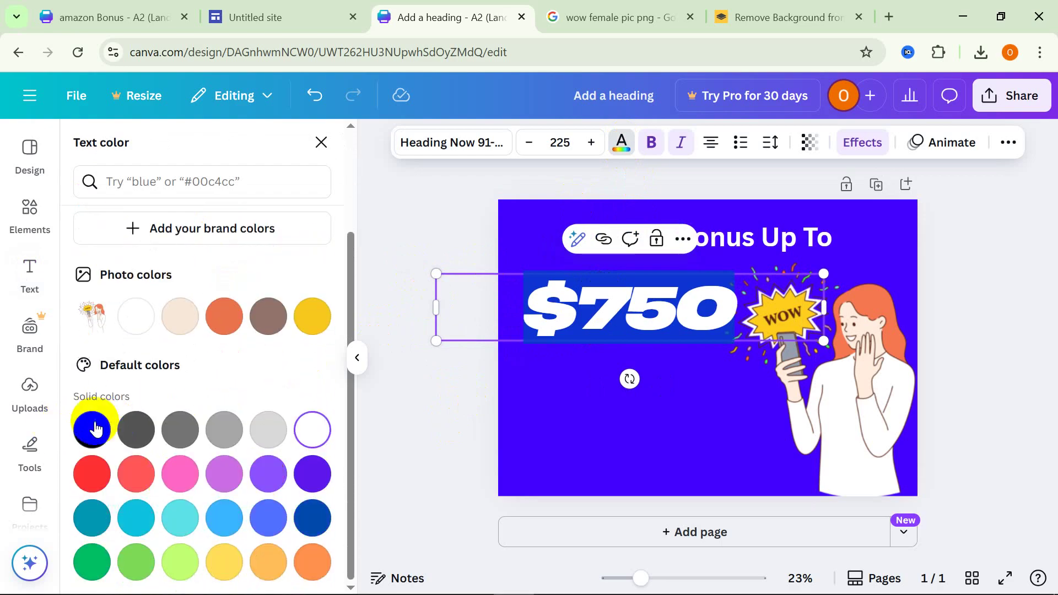
pyautogui.click(397, 391)
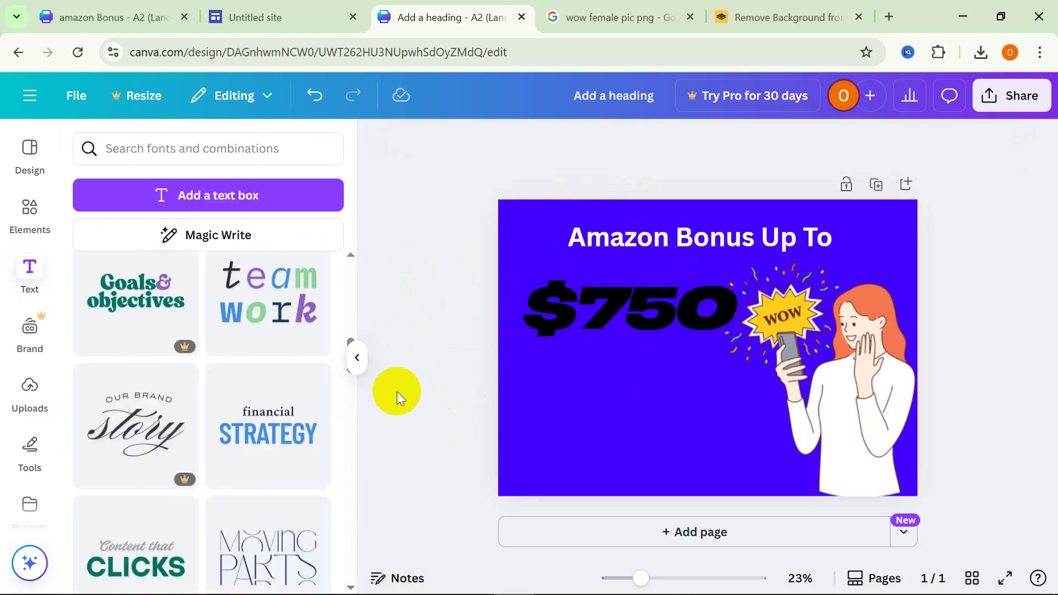
# Strengthen the Lift shadow effect on the "$750" text by raising its intensity.
pyautogui.doubleClick(634, 311)
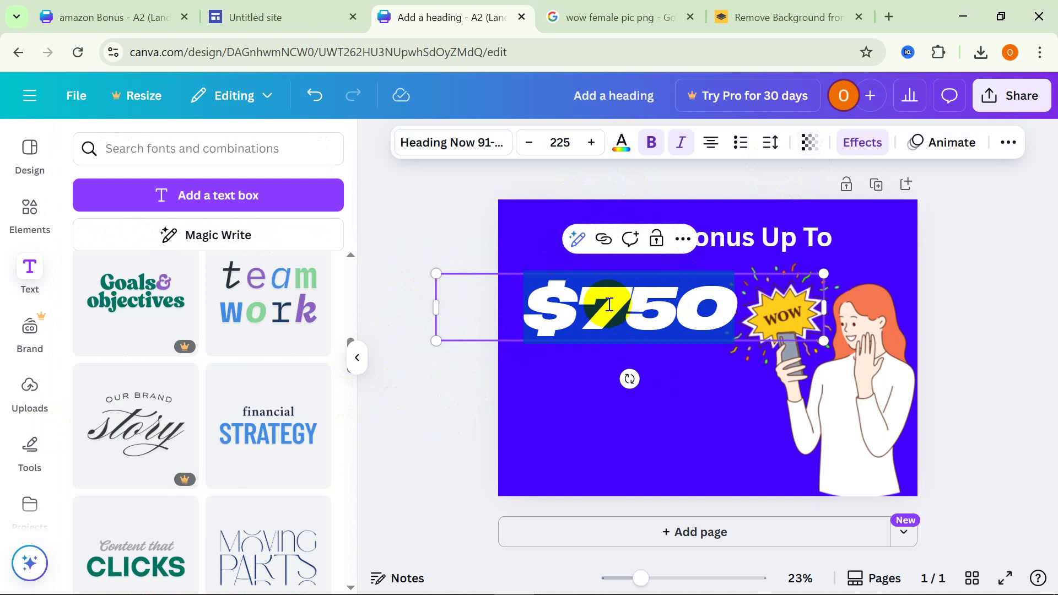
pyautogui.click(869, 148)
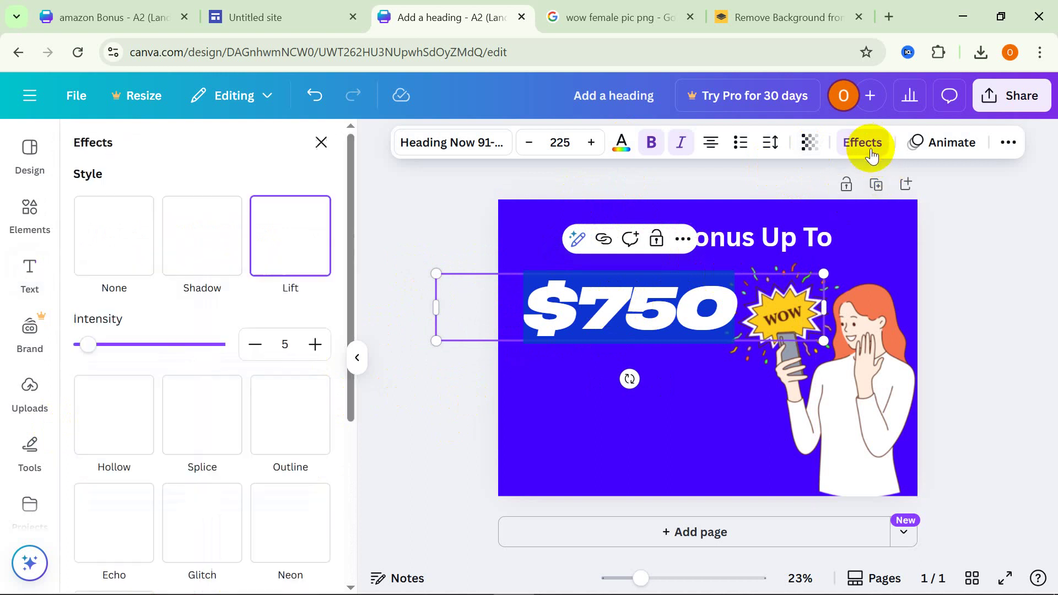
pyautogui.scroll(-2, 288, 424)
pyautogui.click(290, 432)
pyautogui.moveTo(149, 477); pyautogui.dragTo(225, 479)
pyautogui.click(549, 343)
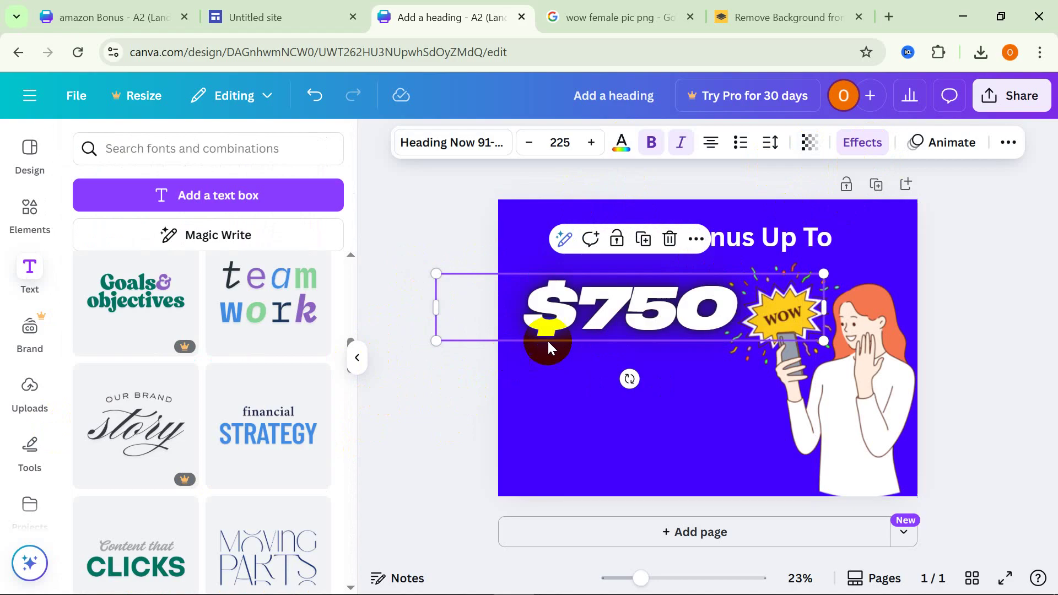
pyautogui.click(463, 425)
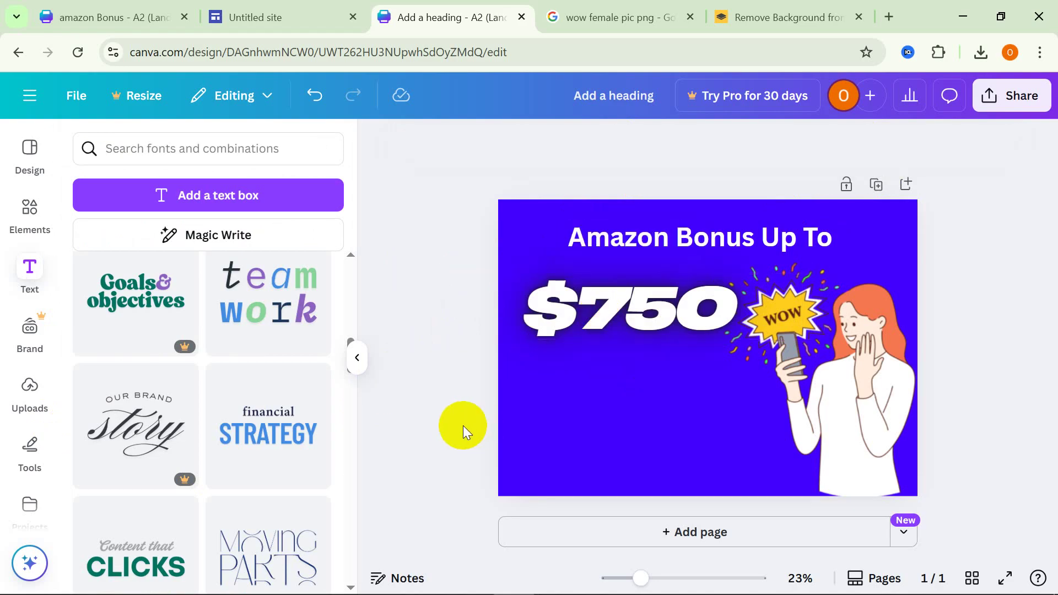
# Change the font of the "Amazon Bonus Up To" heading to the same Heading Now 91 font as "$750".
pyautogui.click(646, 236)
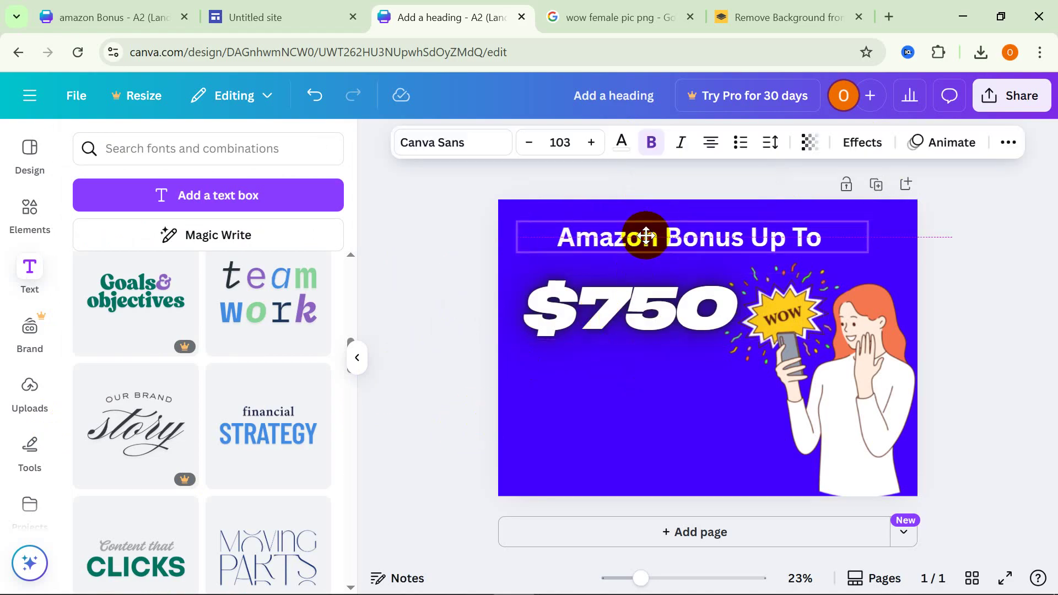
pyautogui.click(432, 144)
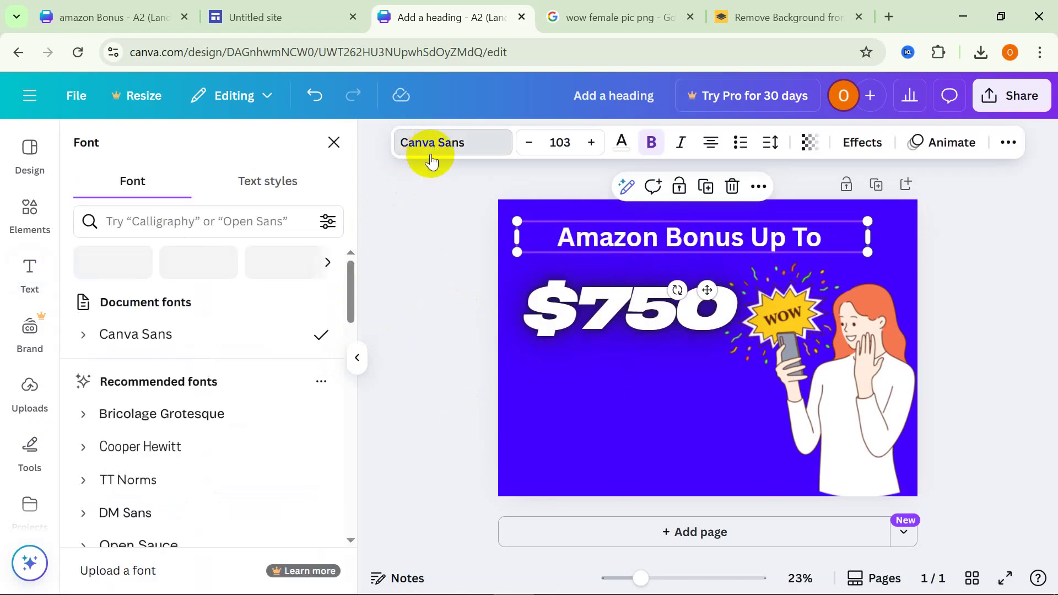
pyautogui.click(238, 371)
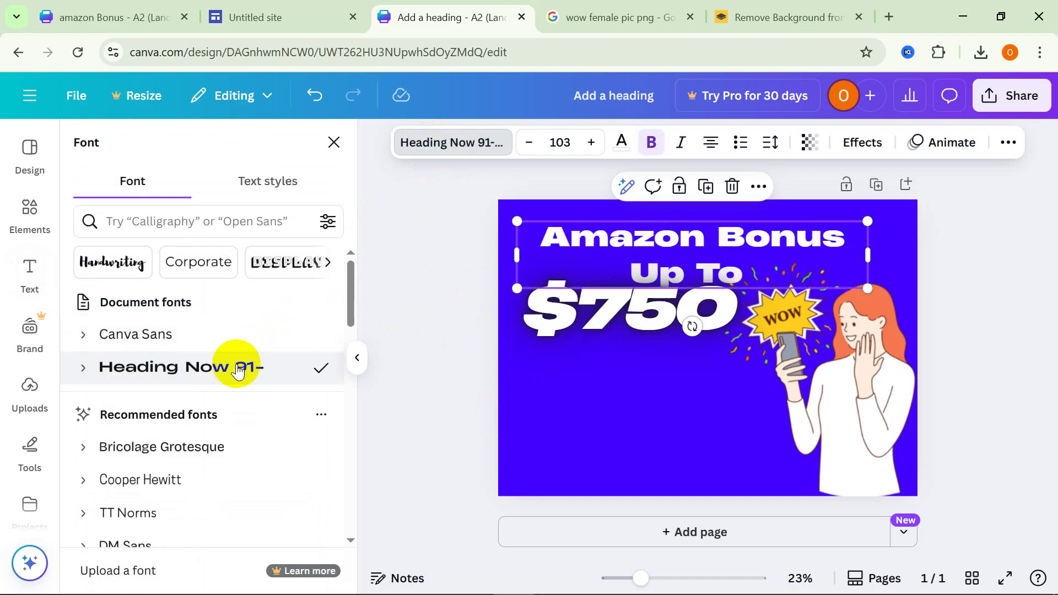
# Fit the heading on one line at size 87.6 and place it near the page's upper edge.
pyautogui.moveTo(871, 253); pyautogui.dragTo(976, 253)
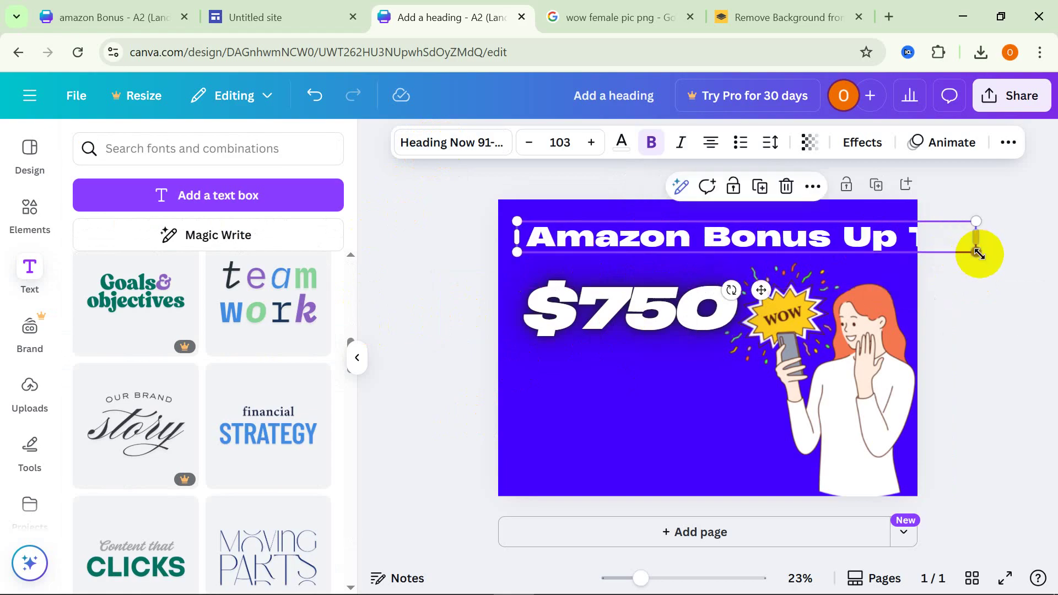
pyautogui.moveTo(518, 222); pyautogui.dragTo(589, 227)
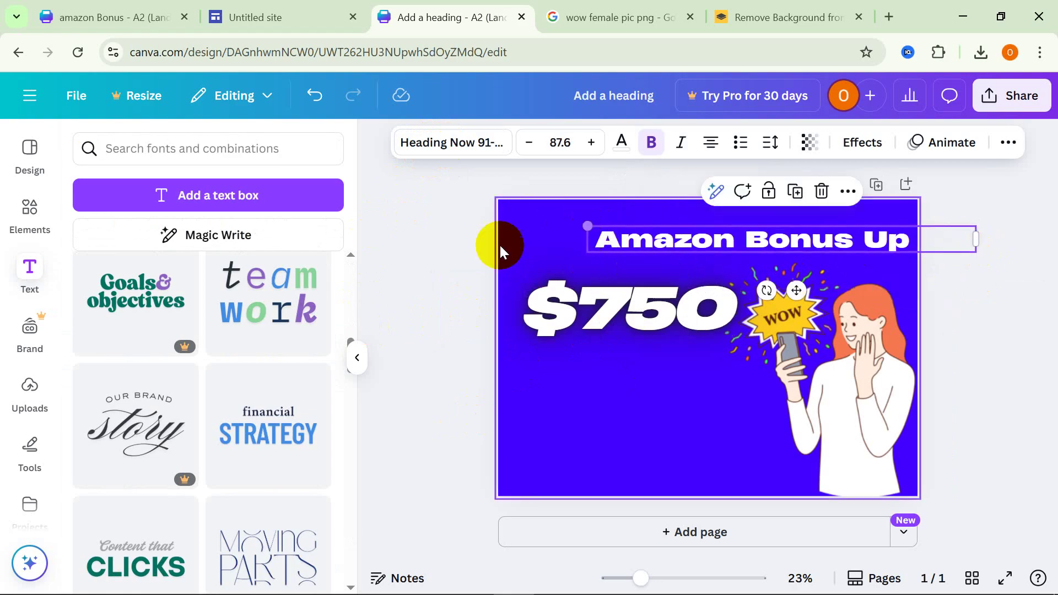
pyautogui.click(438, 251)
pyautogui.moveTo(755, 244); pyautogui.dragTo(691, 232)
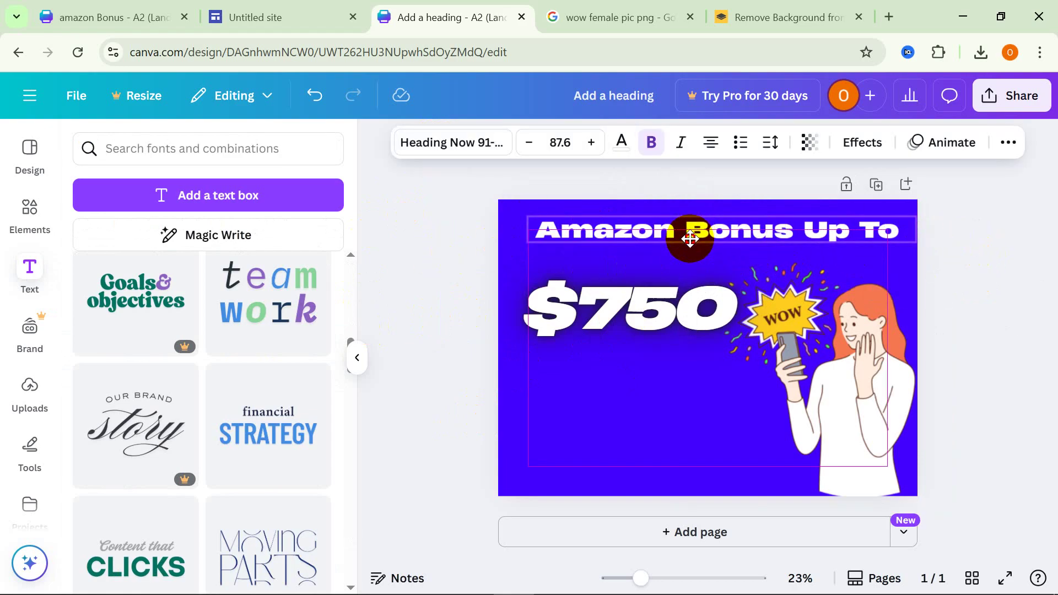
pyautogui.click(429, 293)
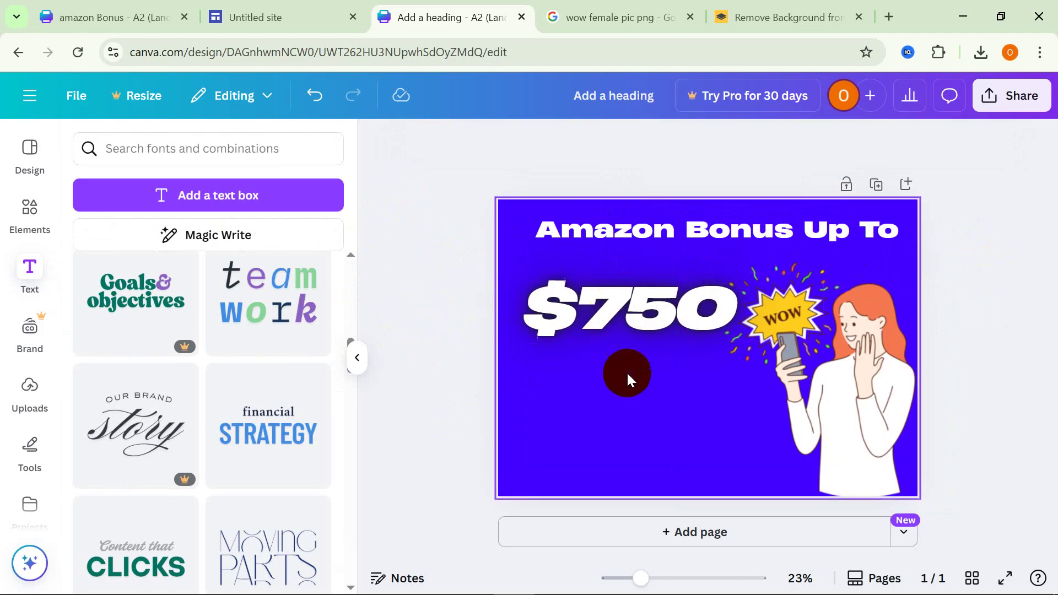
# Move the "$750" text and the heading slightly lower, keeping "$750" beside the WOW burst.
pyautogui.moveTo(632, 322); pyautogui.dragTo(627, 354)
pyautogui.click(667, 242)
pyautogui.moveTo(666, 242)
pyautogui.mouseDown()
pyautogui.moveTo(666, 234)
pyautogui.moveTo(658, 244)
pyautogui.mouseUp()
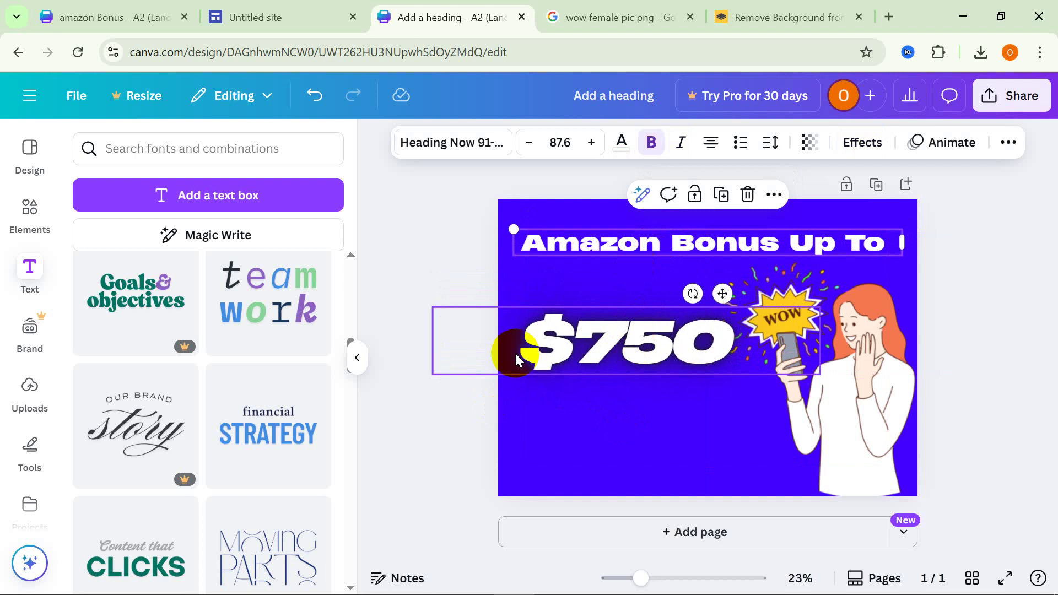
pyautogui.click(421, 373)
pyautogui.moveTo(637, 334); pyautogui.dragTo(638, 323)
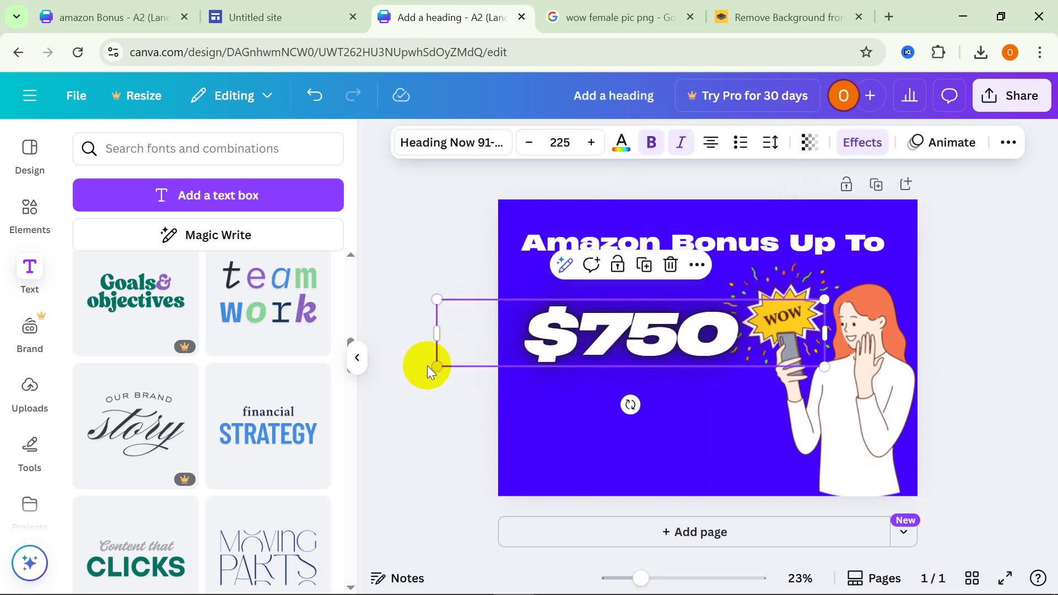
pyautogui.click(397, 415)
# Break the heading after "Amazon" so "Bonus Up To" sits on a second line, matching the yellow "amazon Bonus" design.
pyautogui.click(144, 18)
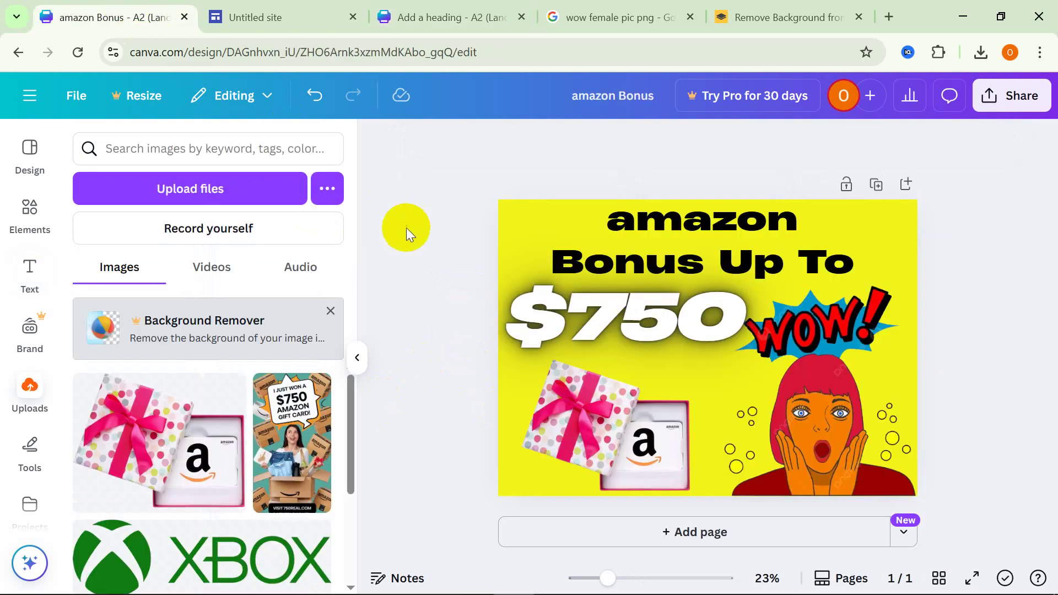
pyautogui.click(639, 271)
pyautogui.click(486, 240)
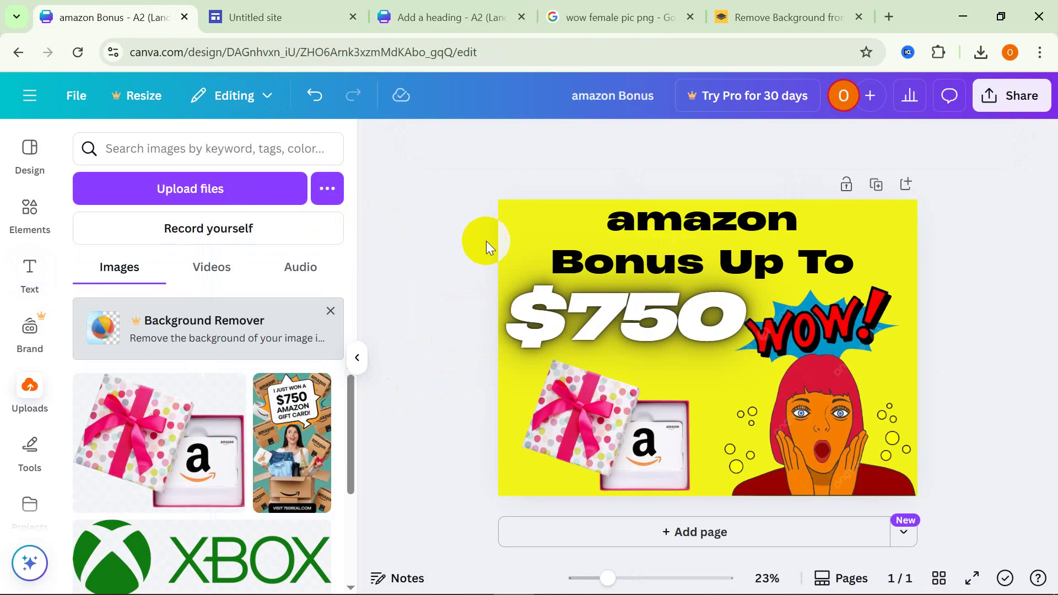
pyautogui.click(462, 22)
pyautogui.click(714, 248)
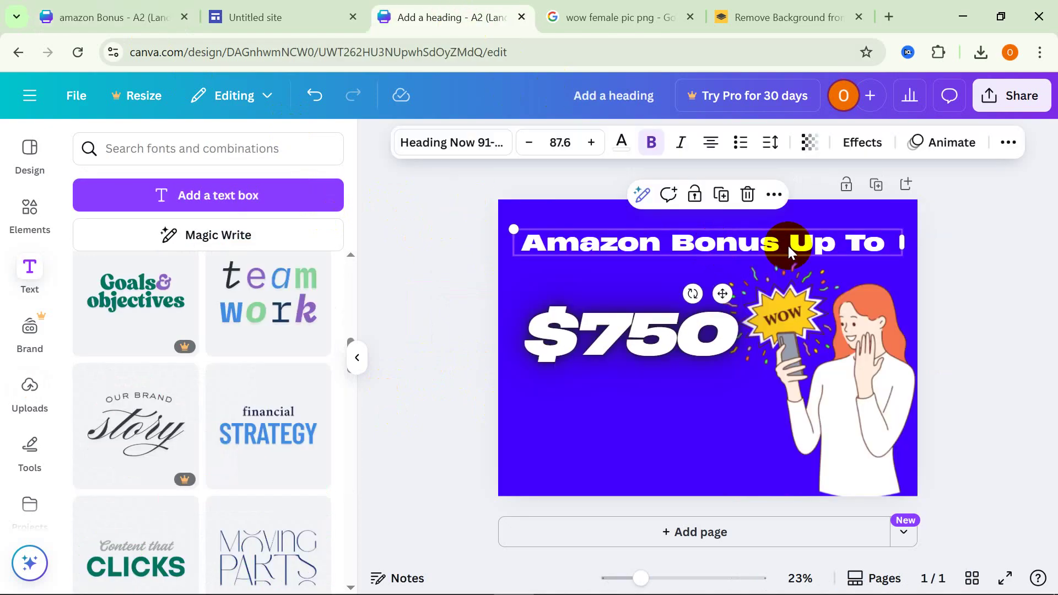
pyautogui.doubleClick(795, 246)
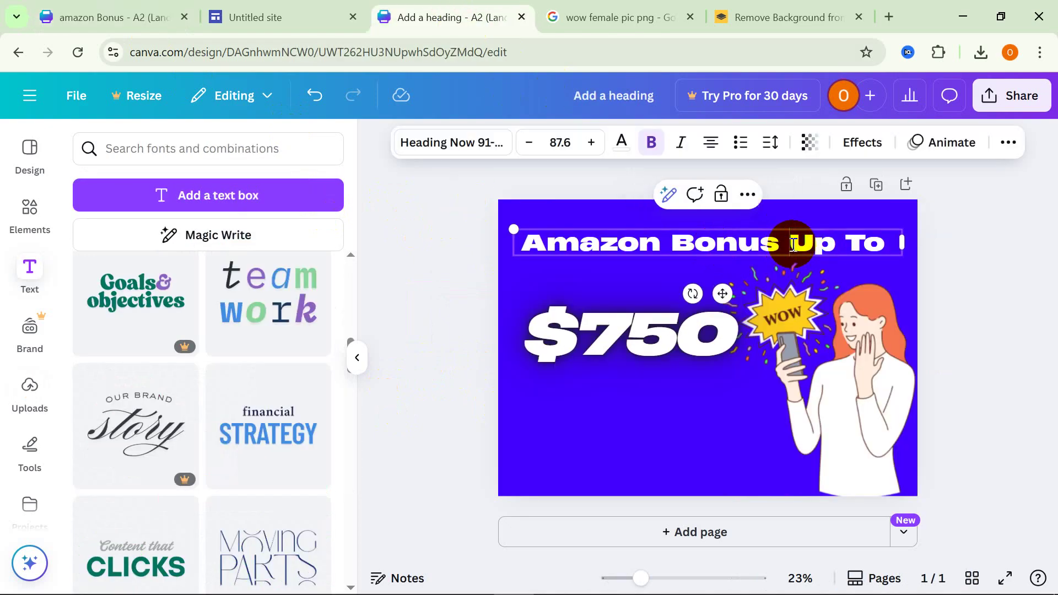
pyautogui.press('Return')
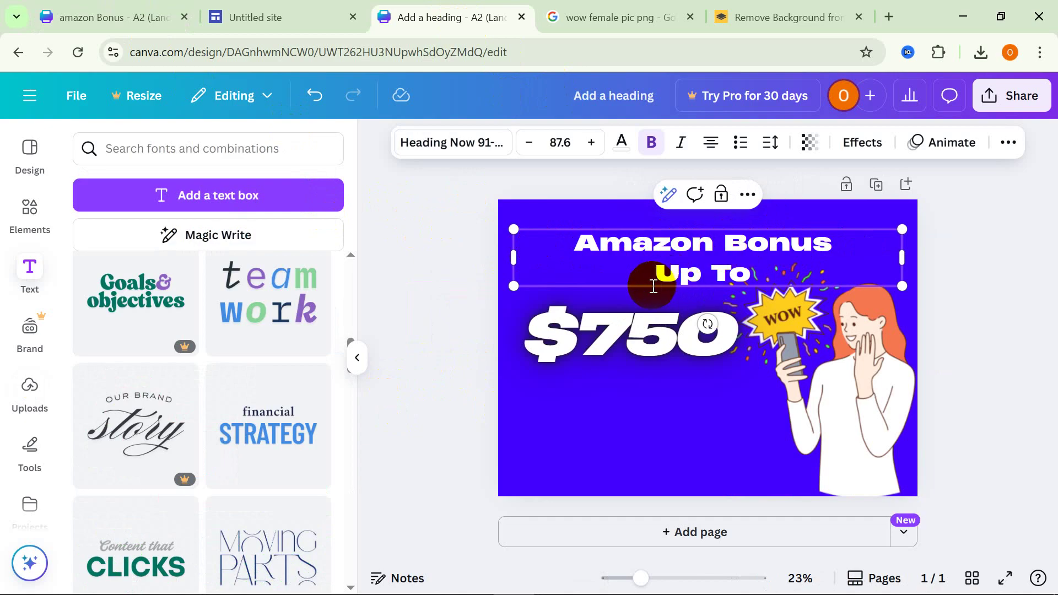
pyautogui.press('BackSpace')
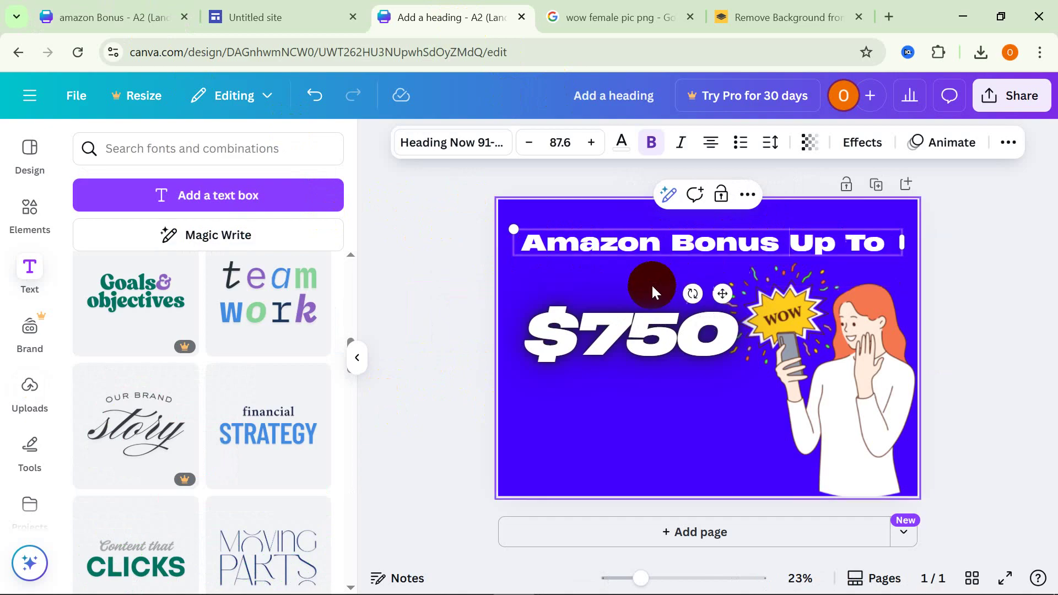
pyautogui.click(673, 245)
pyautogui.press('Return')
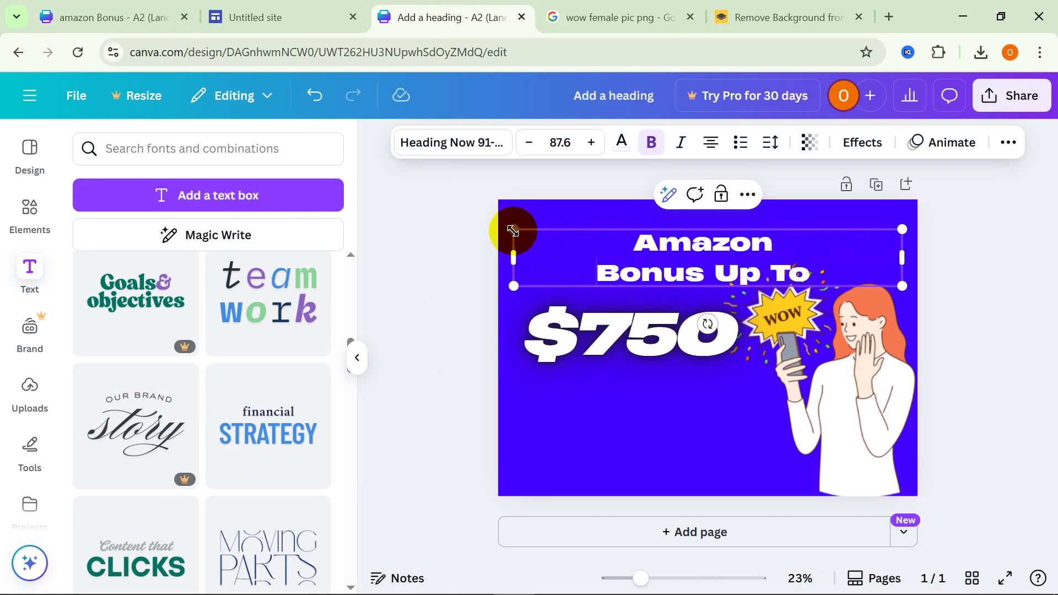
# Enlarge the two-line heading to size 109 and centre it against the page's upper edge.
pyautogui.moveTo(513, 231); pyautogui.dragTo(420, 207)
pyautogui.click(456, 375)
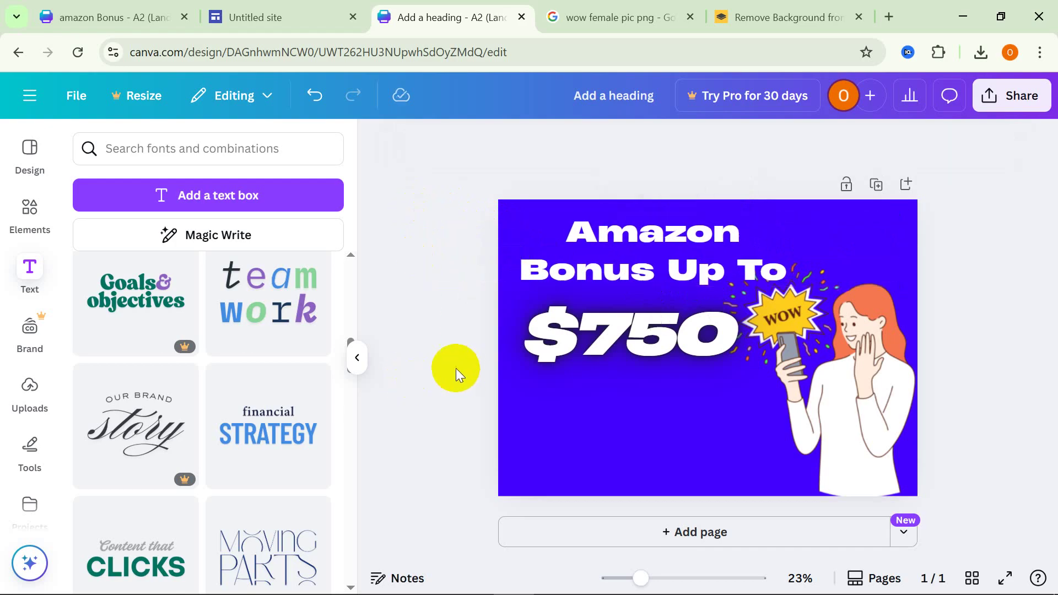
pyautogui.moveTo(590, 248); pyautogui.dragTo(650, 241)
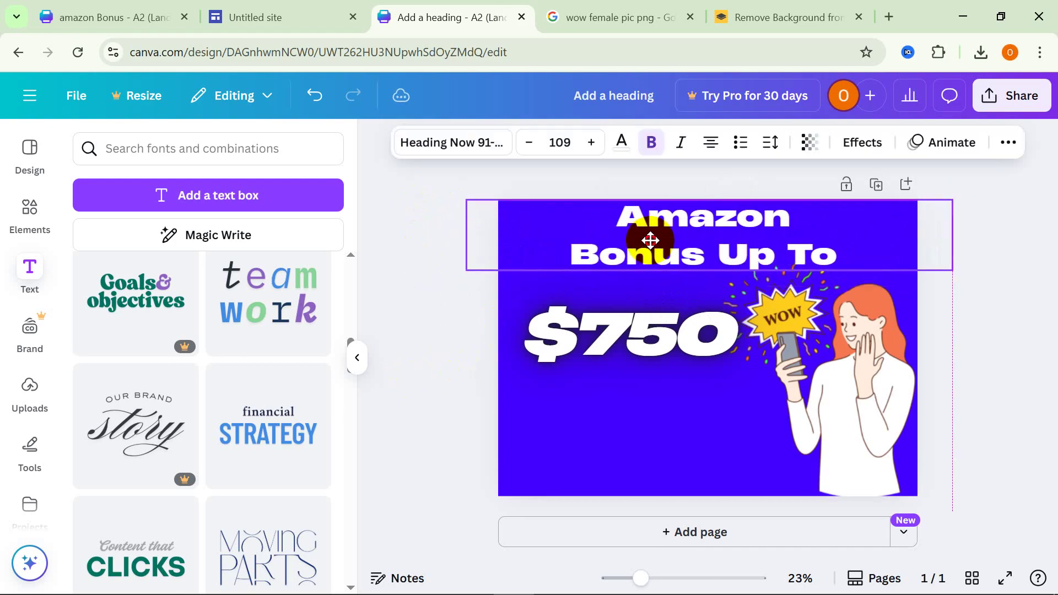
pyautogui.click(458, 403)
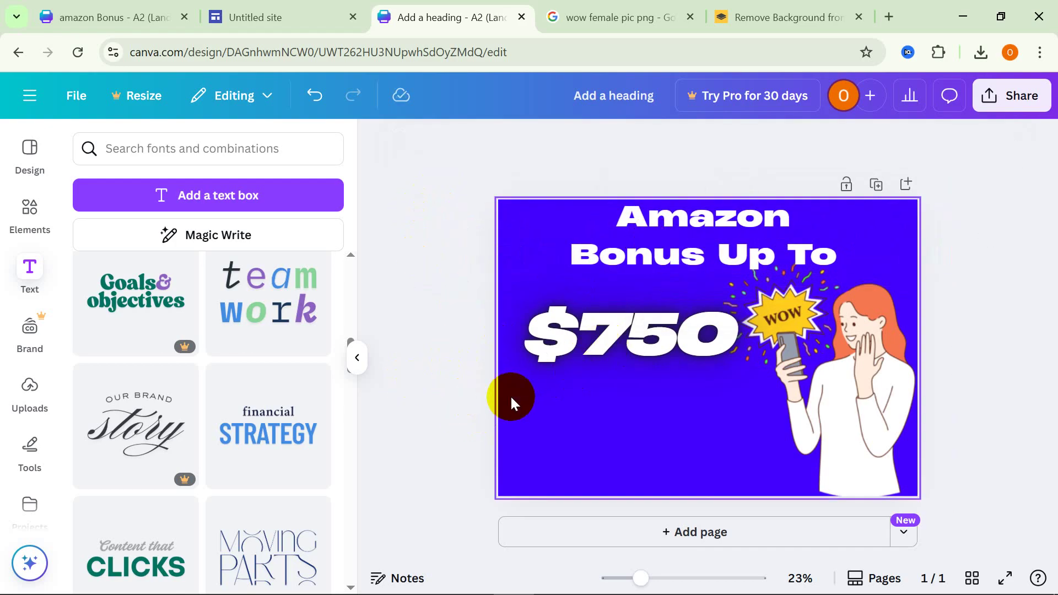
# Move the "$750" text slightly lower and check the gift box picture in the yellow "amazon Bonus" design.
pyautogui.moveTo(551, 343); pyautogui.dragTo(552, 350)
pyautogui.click(444, 419)
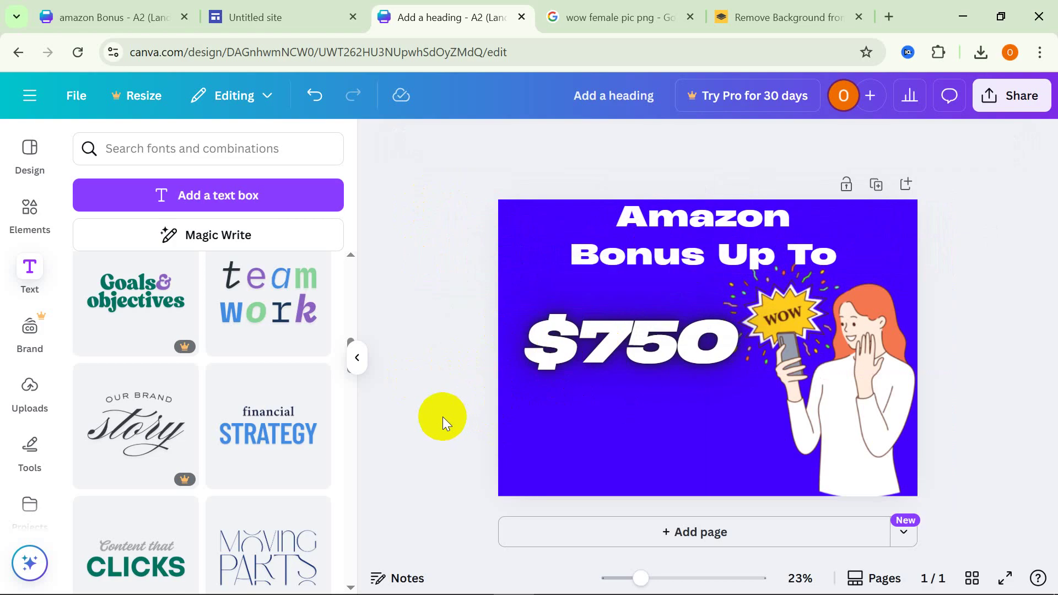
pyautogui.click(119, 22)
pyautogui.moveTo(584, 427); pyautogui.dragTo(598, 424)
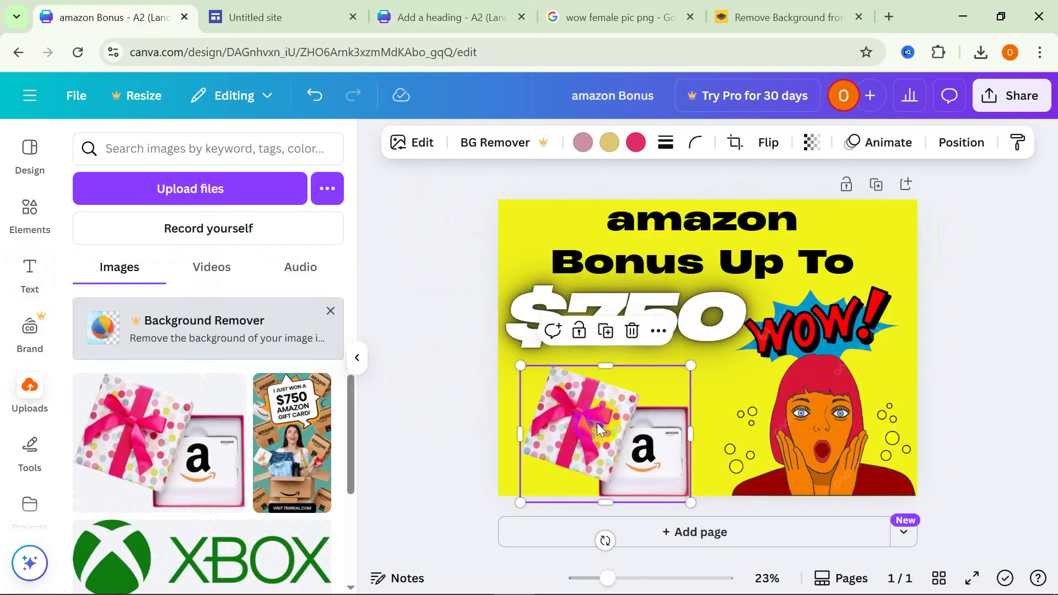
pyautogui.click(931, 342)
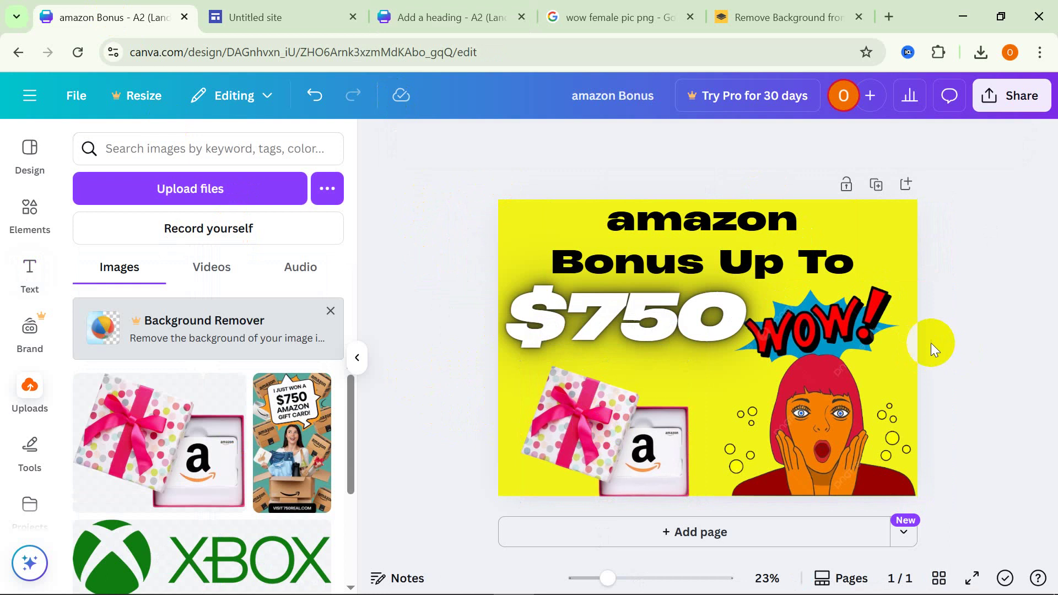
# Search Google Images for "amazon gift card box" in a new browser tab.
pyautogui.click(889, 16)
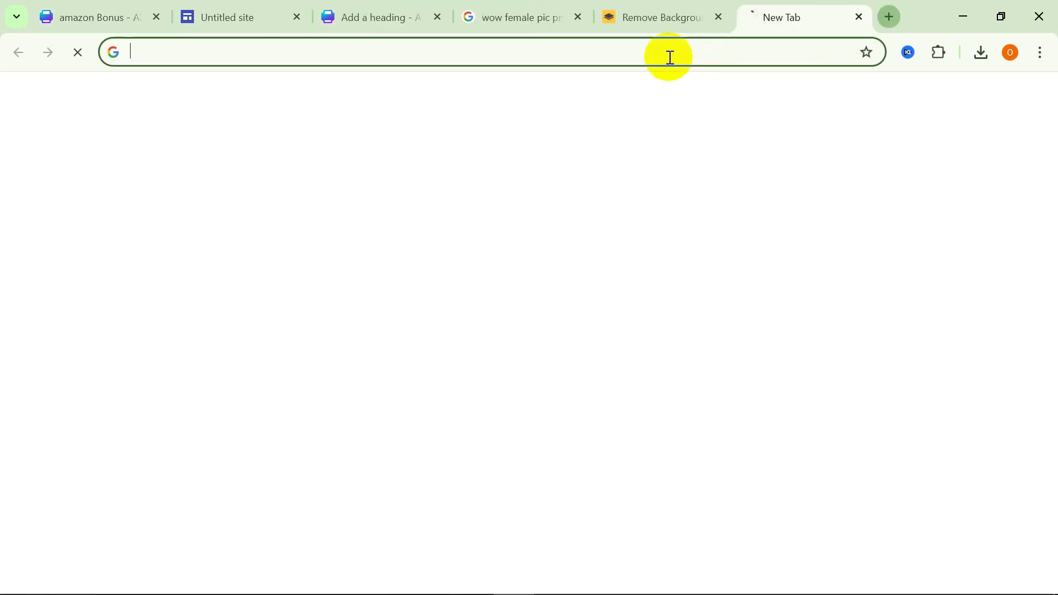
pyautogui.click(641, 53)
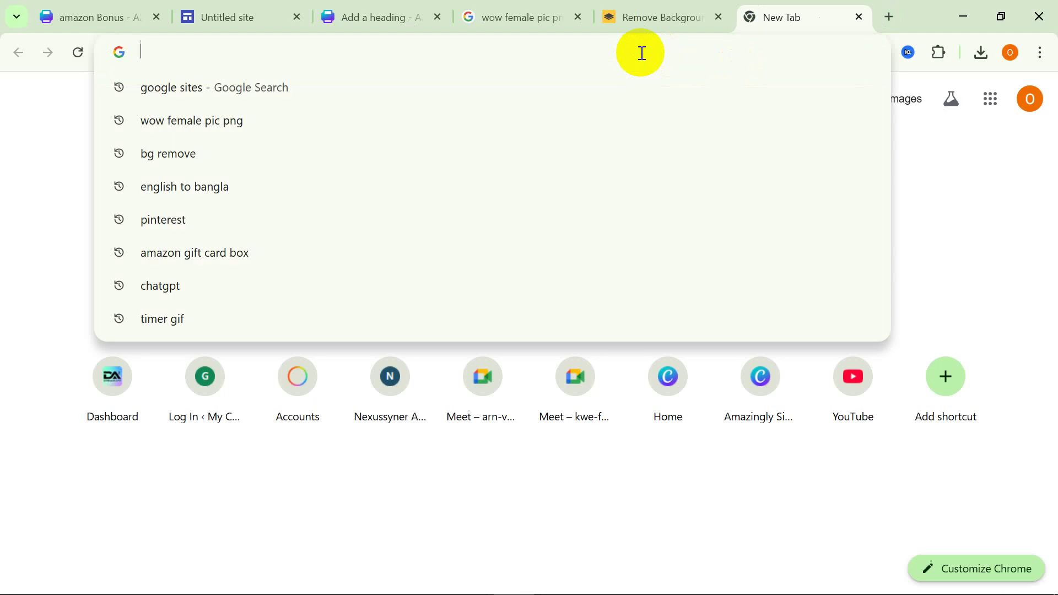
pyautogui.write('A')
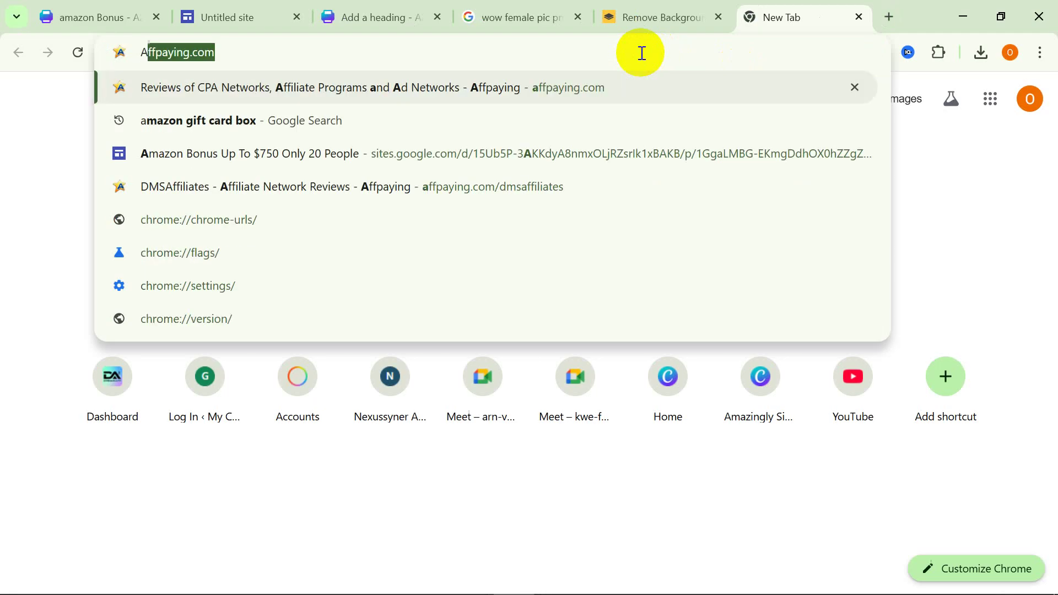
pyautogui.press('BackSpace')
pyautogui.press('BackSpace')
pyautogui.write('AMAZON gift card box')
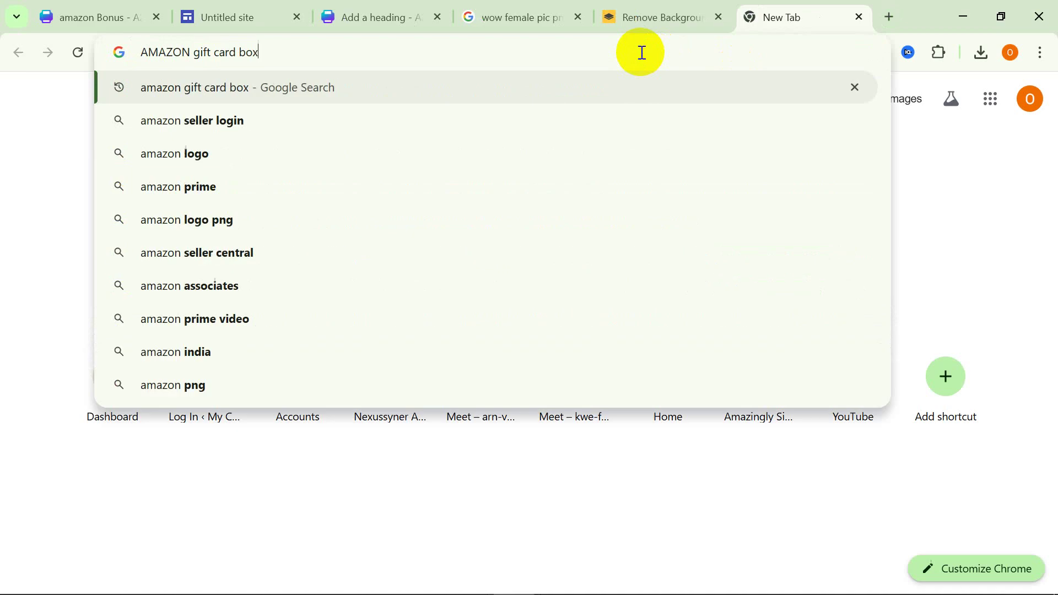
pyautogui.press('Right')
pyautogui.press('Return')
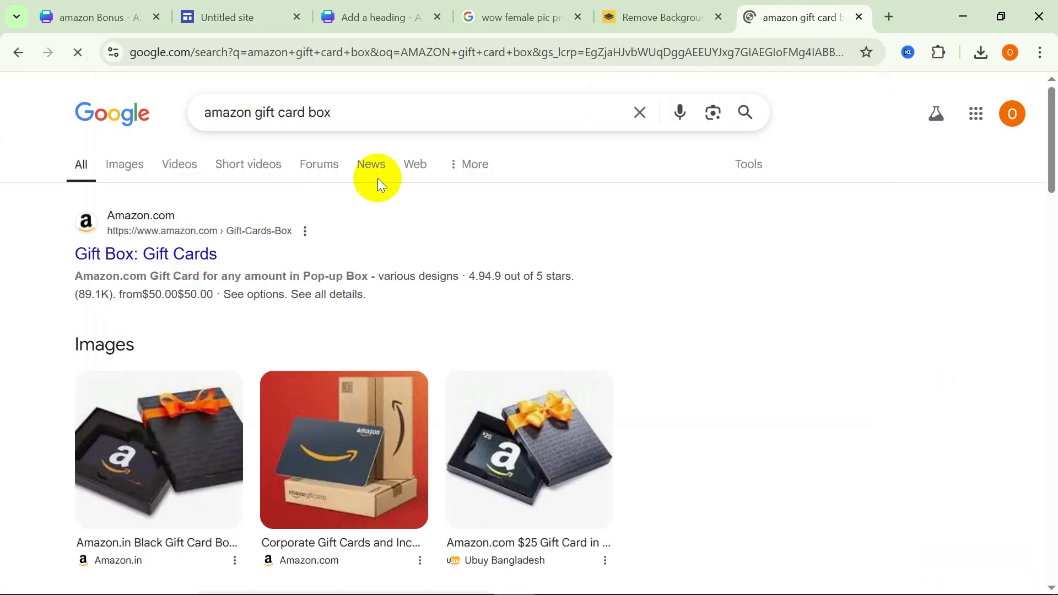
pyautogui.click(138, 160)
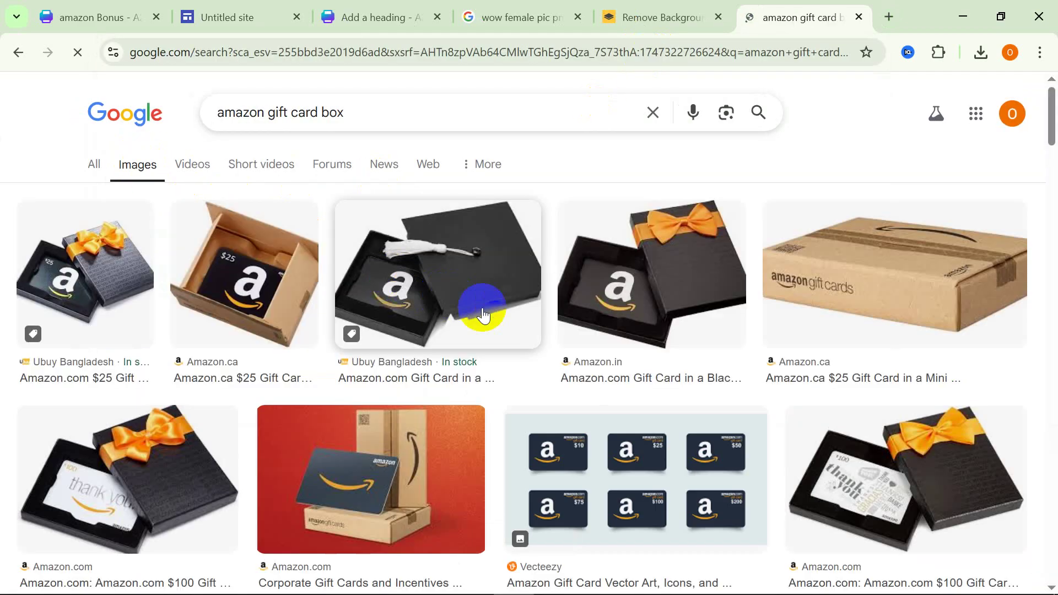
# Browse the gift card box images for one that suits the banner, previewing the $75 gold hearts box.
pyautogui.scroll(-9, 484, 315)
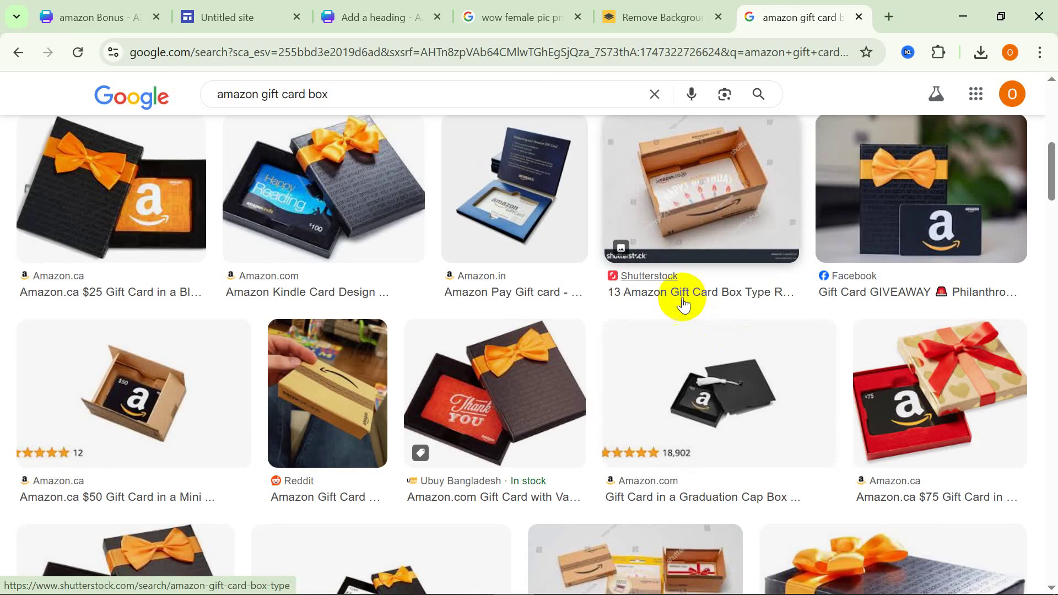
pyautogui.scroll(-7, 881, 330)
pyautogui.scroll(7, 940, 331)
pyautogui.scroll(-1, 943, 333)
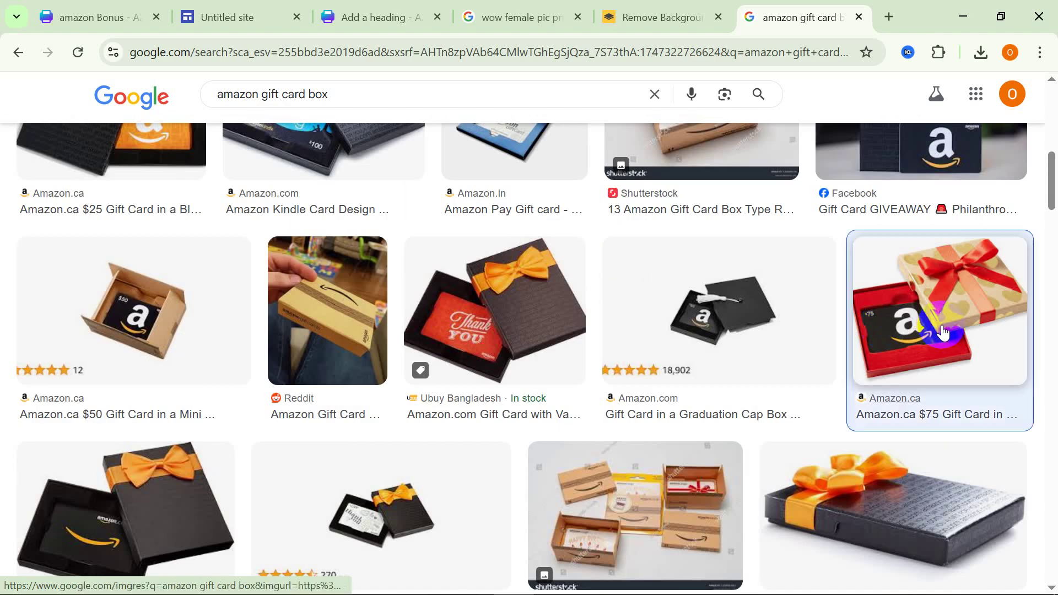
pyautogui.click(943, 332)
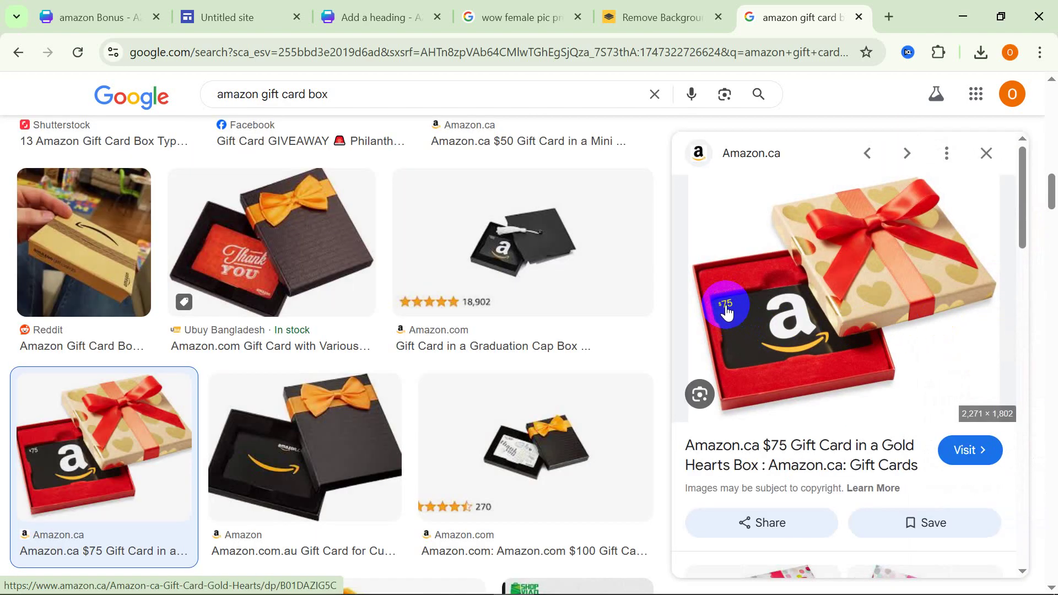
pyautogui.scroll(-3, 683, 346)
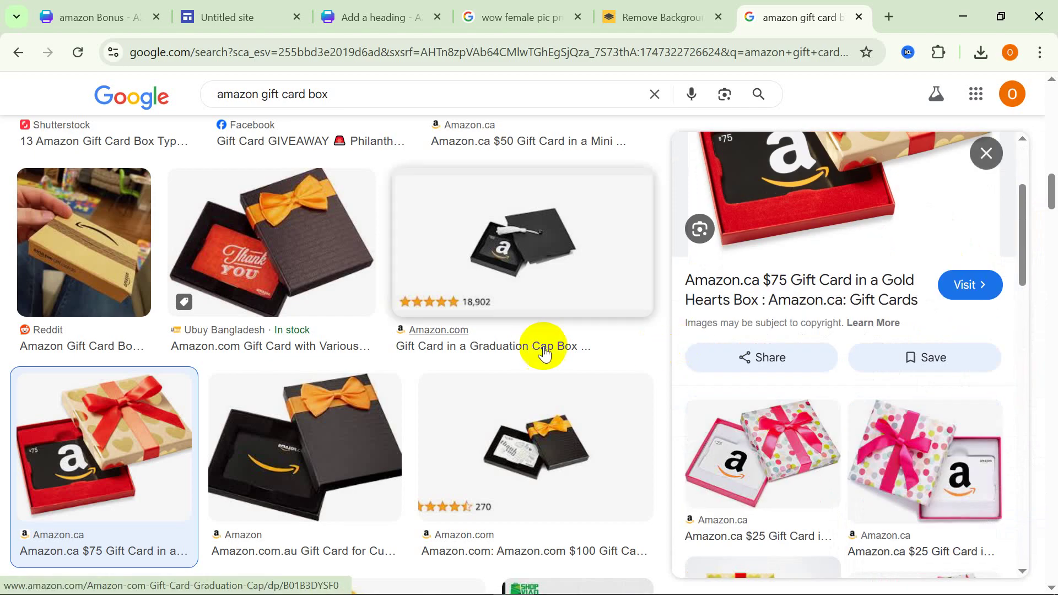
pyautogui.scroll(-6, 537, 349)
pyautogui.scroll(-12, 538, 347)
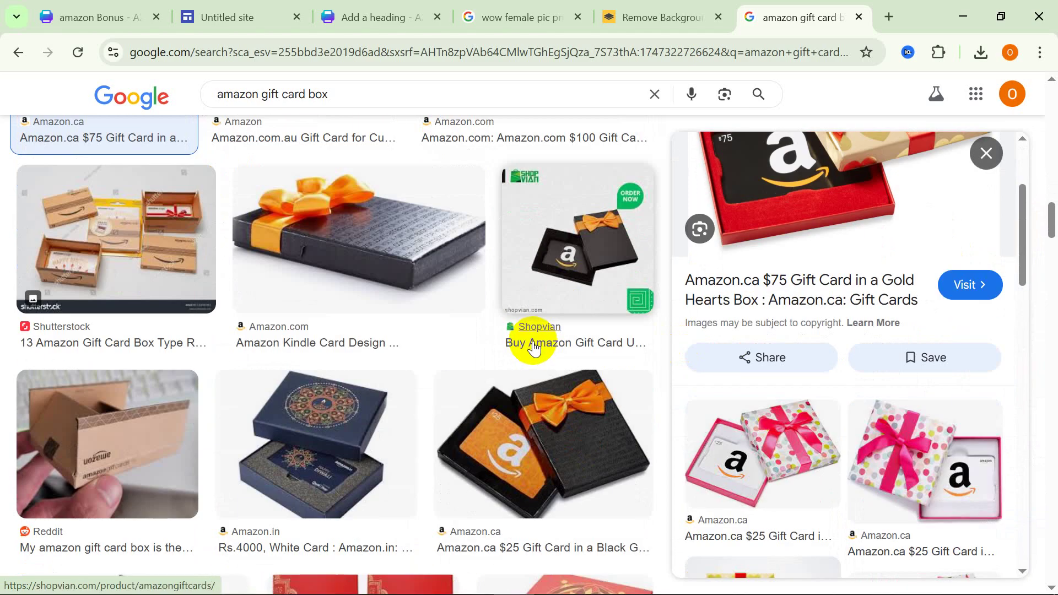
pyautogui.scroll(-10, 540, 345)
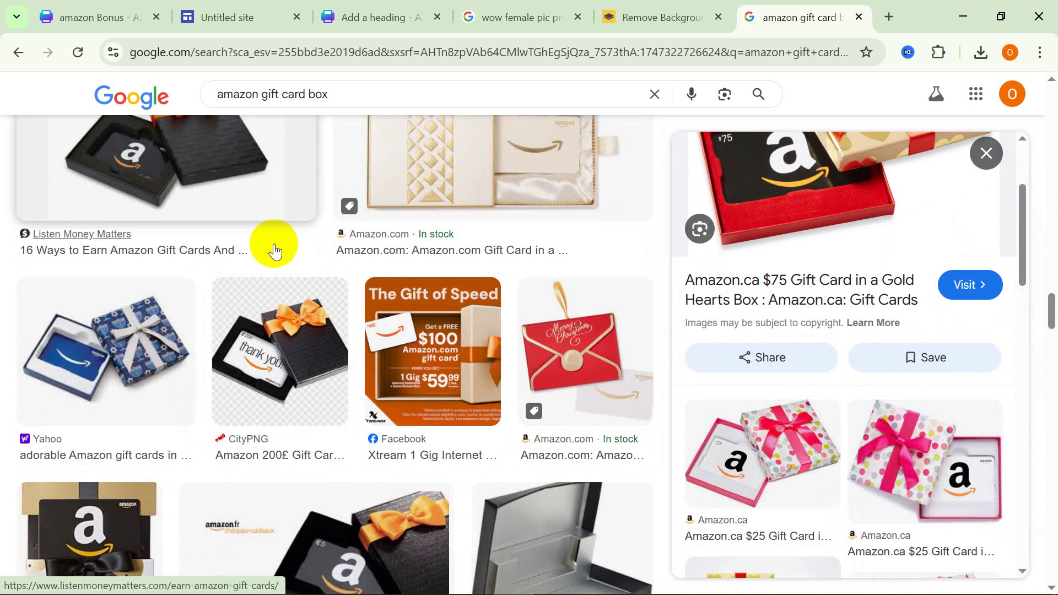
# Save the Listen Money Matters image of the black Amazon gift box to Downloads as the JPEG FREE-Gift-Box-or-Card.
pyautogui.scroll(3, 248, 249)
pyautogui.click(213, 253)
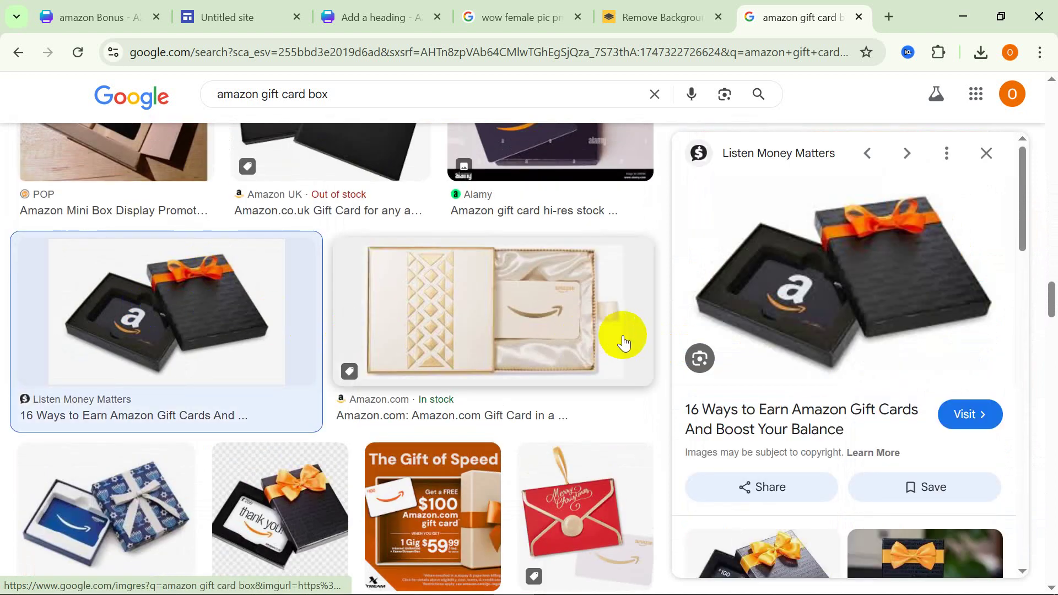
pyautogui.rightClick(828, 310)
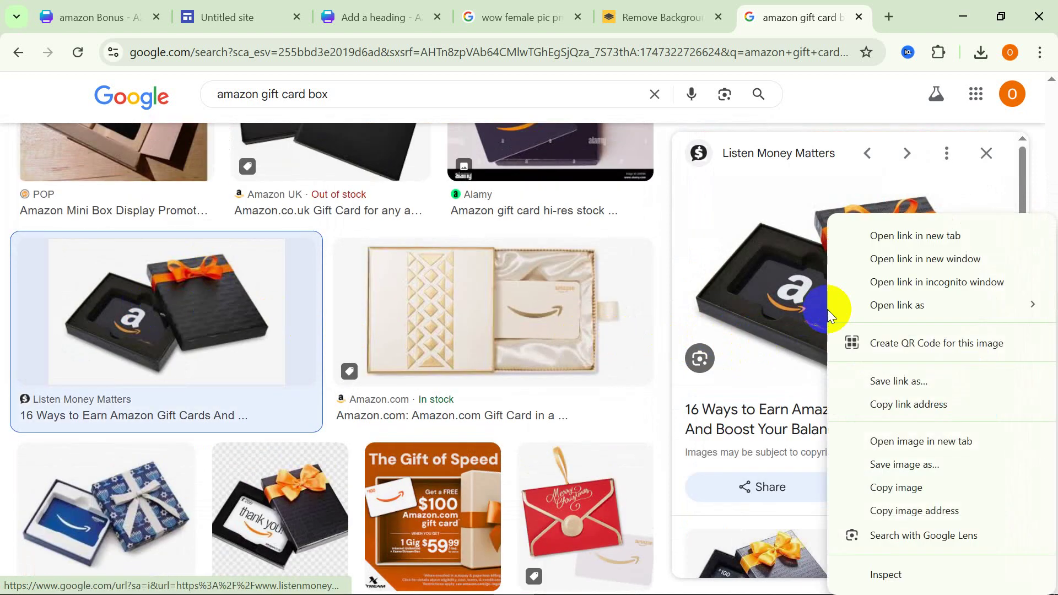
pyautogui.click(882, 469)
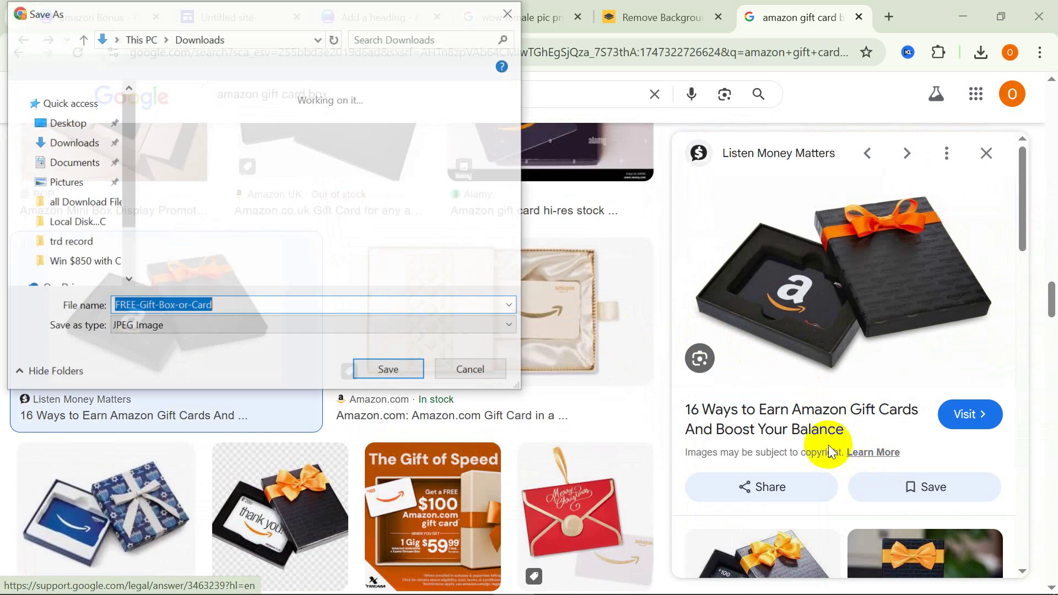
pyautogui.click(403, 377)
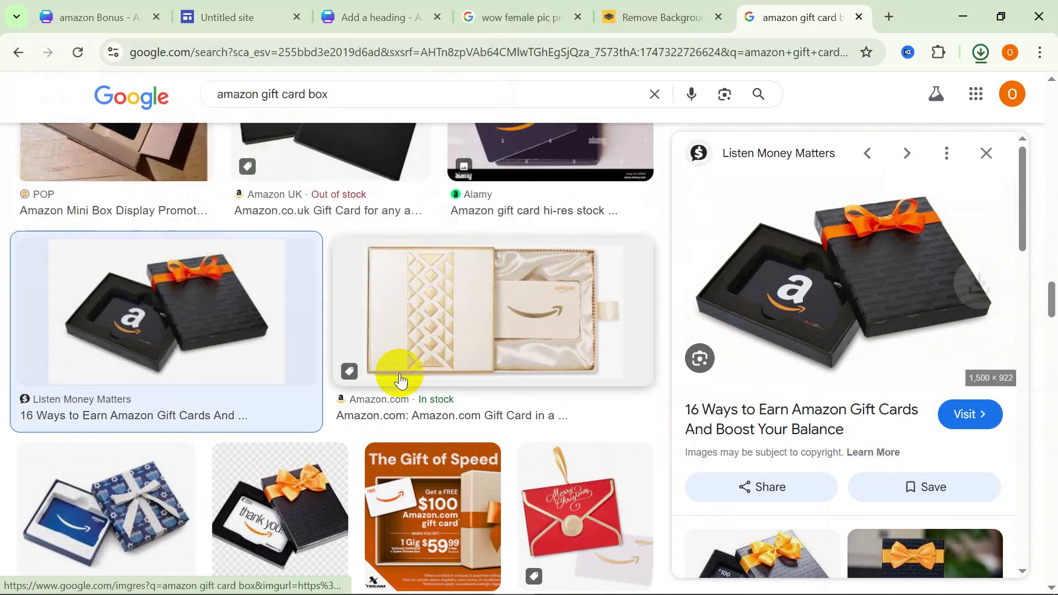
# Switch to remove.bg, remove the background from FREE-Gift-Box-or-Card and download the free preview version.
pyautogui.click(645, 17)
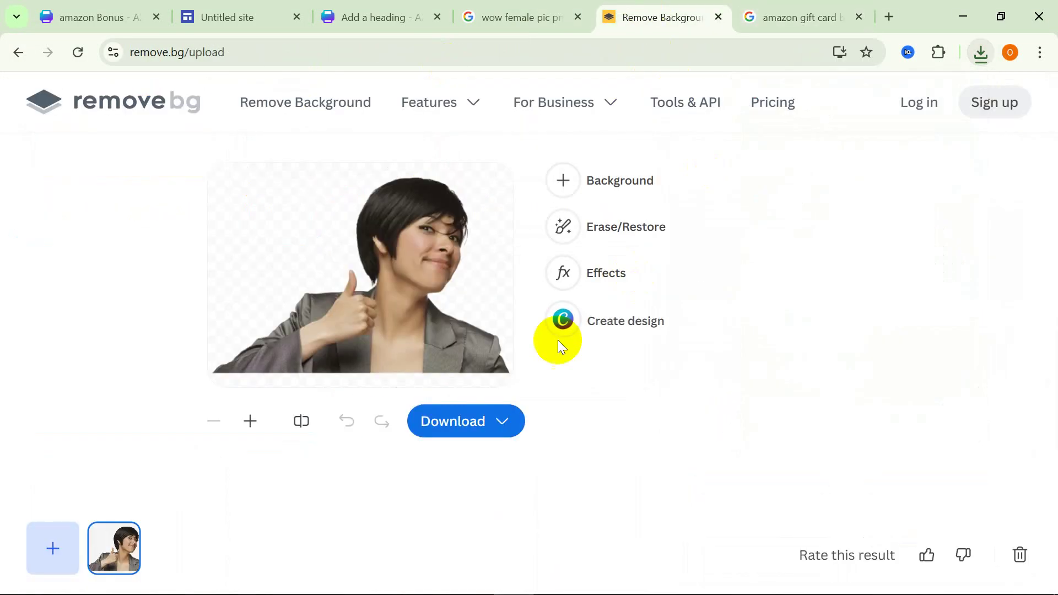
pyautogui.click(51, 550)
pyautogui.click(193, 160)
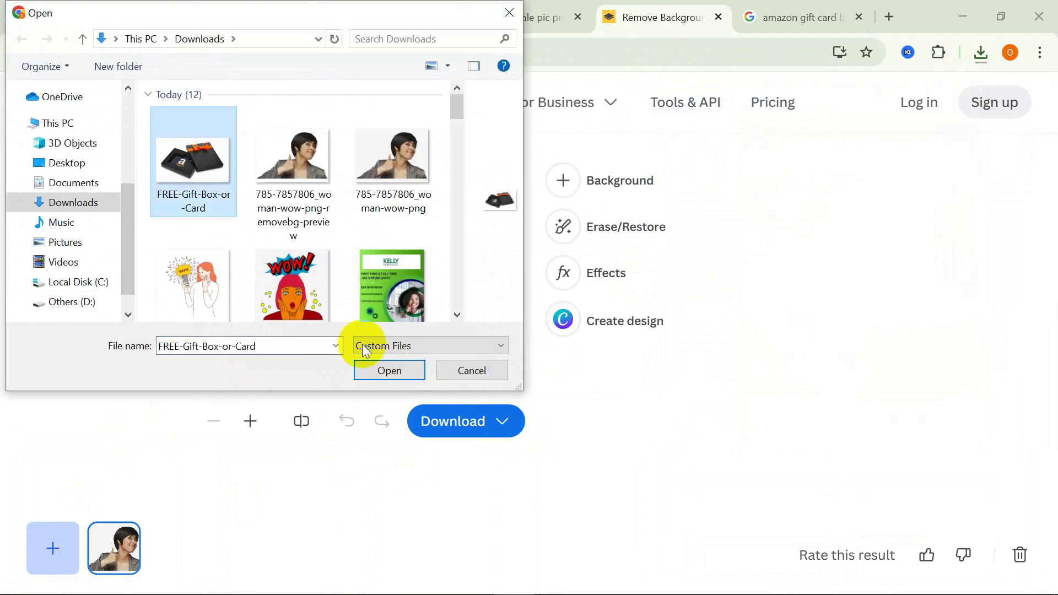
pyautogui.click(381, 368)
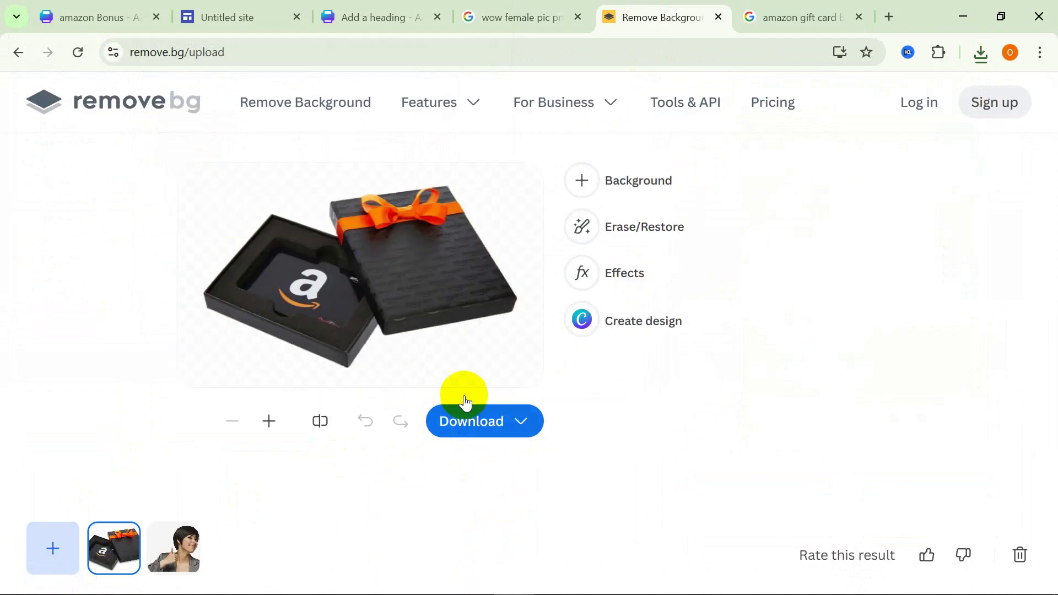
pyautogui.click(476, 426)
pyautogui.click(456, 319)
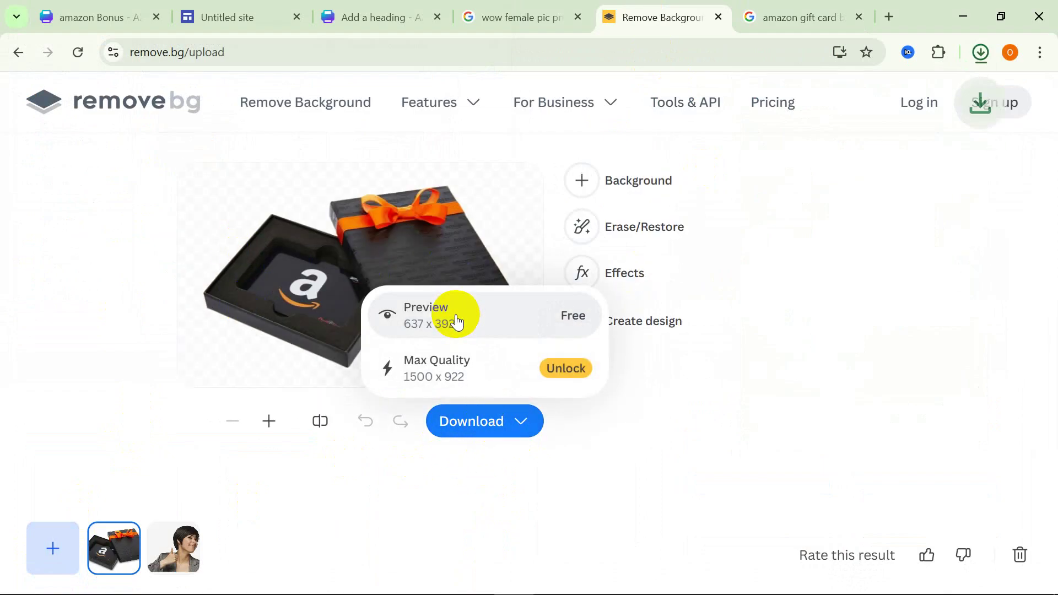
# Return to the blue banner in Canva and upload the FREE-Gift-Box-or-Card-removebg-preview image.
pyautogui.click(118, 12)
pyautogui.click(384, 7)
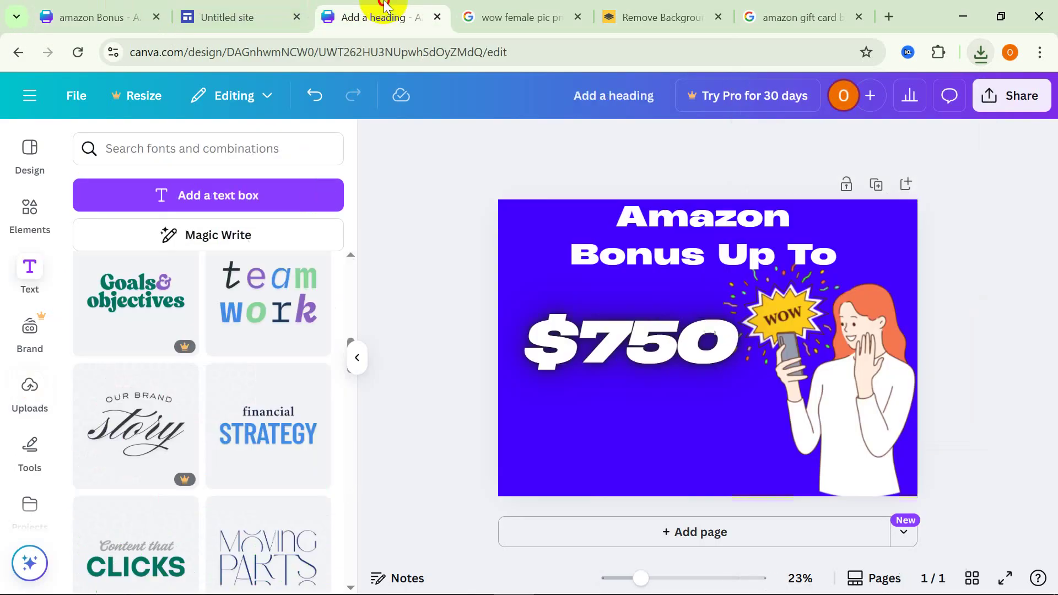
pyautogui.click(18, 394)
pyautogui.click(206, 201)
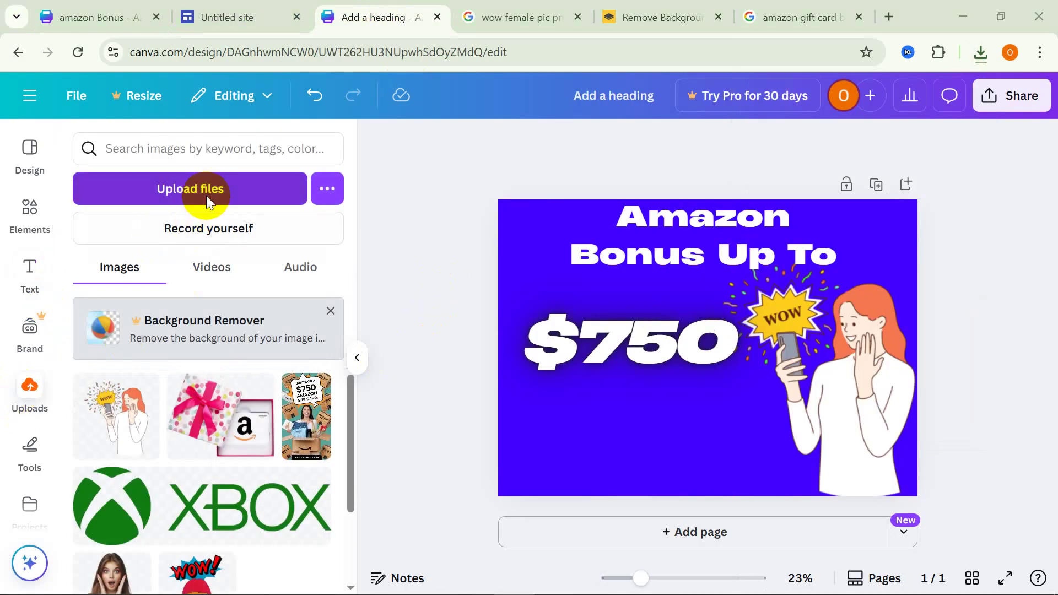
pyautogui.click(193, 163)
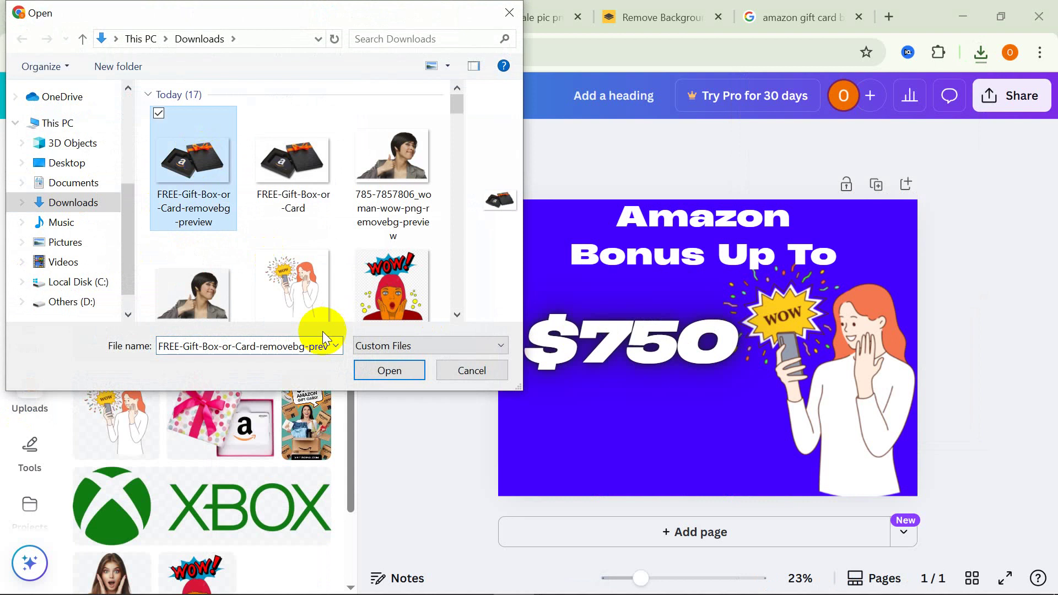
pyautogui.click(394, 369)
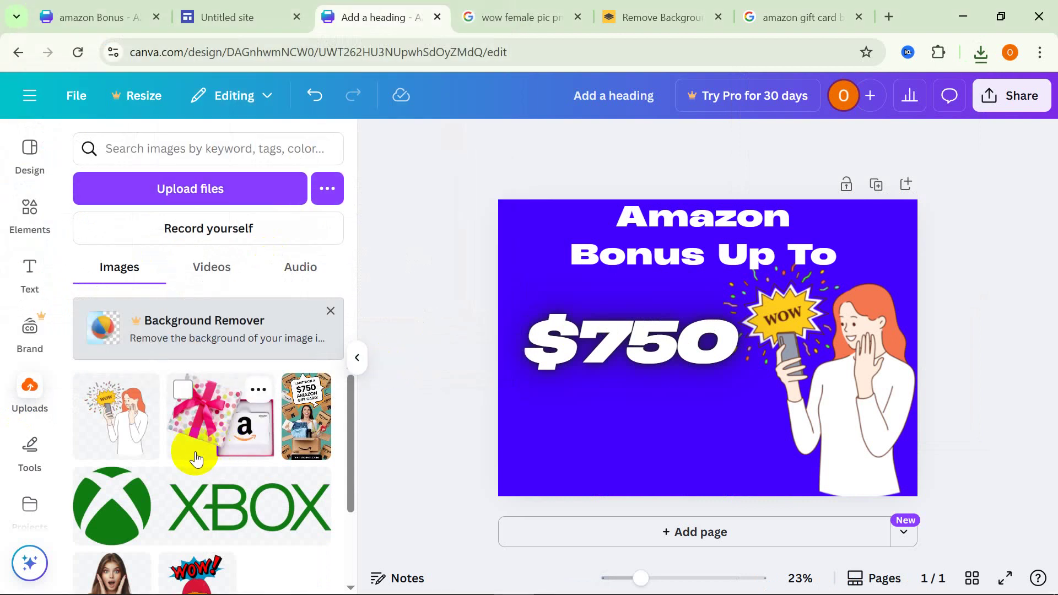
# Place the black gift box image below "$750" at the page's lower edge and nudge "$750" slightly higher.
pyautogui.click(157, 440)
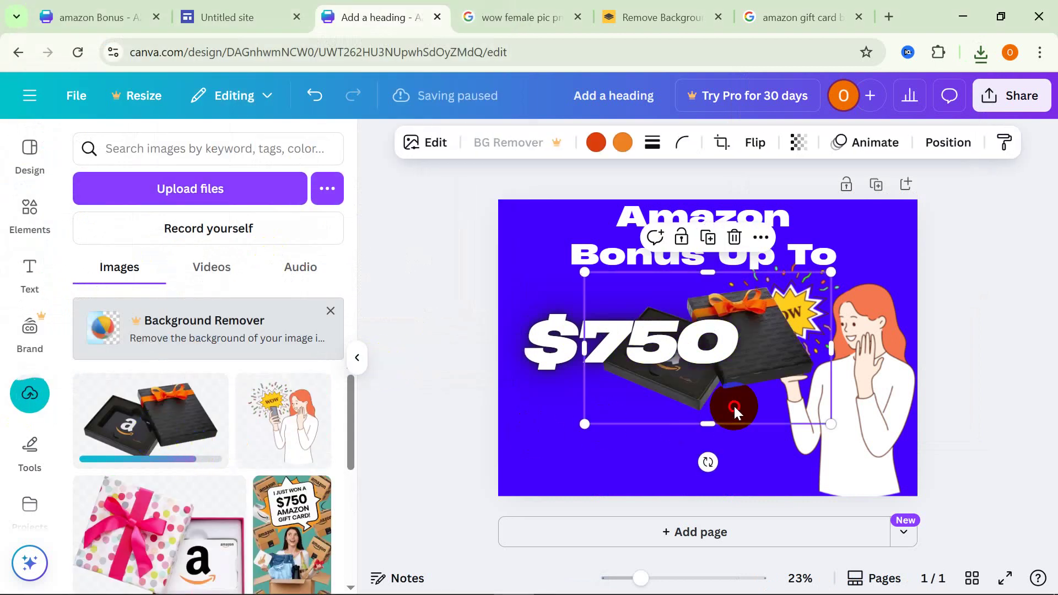
pyautogui.moveTo(734, 408); pyautogui.dragTo(673, 491)
pyautogui.click(408, 398)
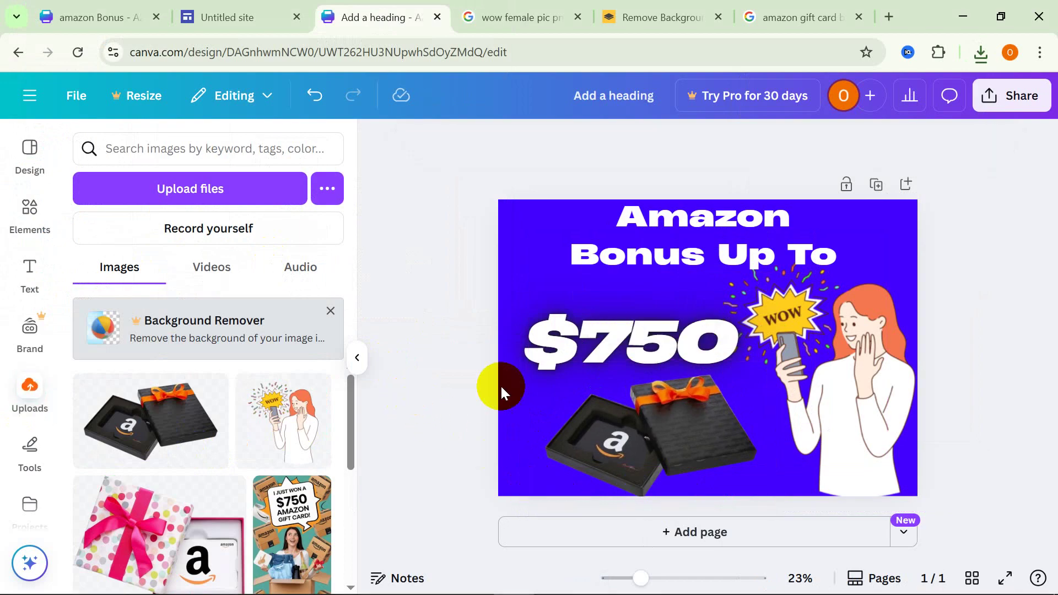
pyautogui.click(623, 359)
pyautogui.click(444, 408)
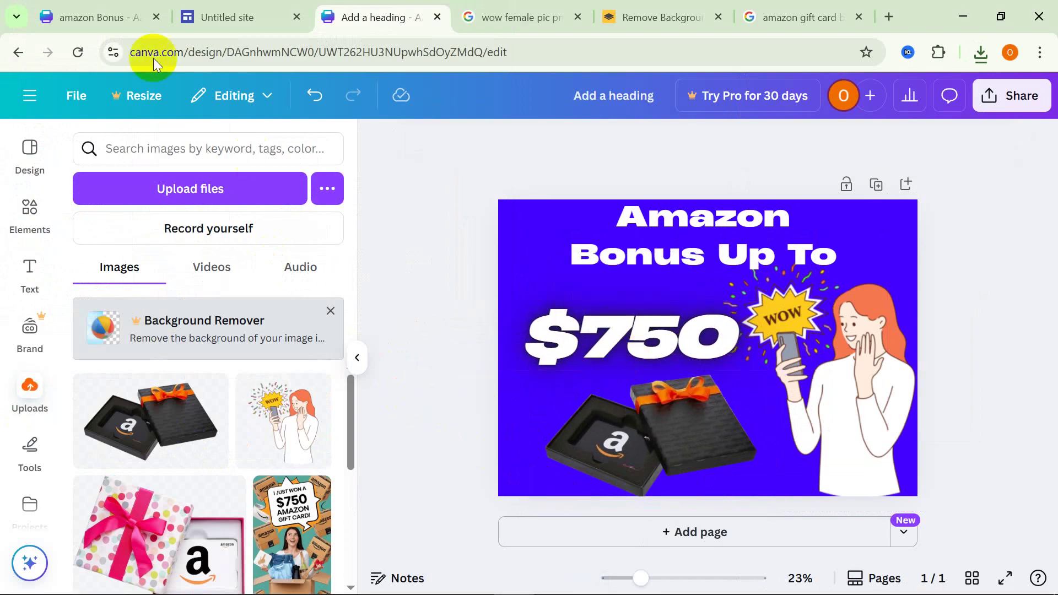
# Review the yellow "amazon Bonus" design's elements and look at the empty Google Sites page.
pyautogui.click(91, 17)
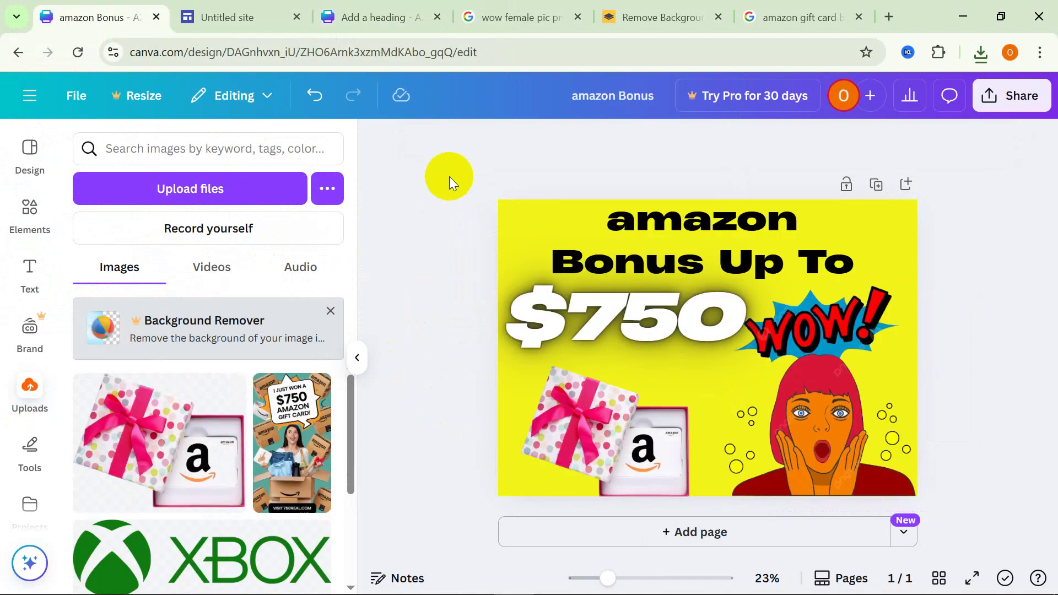
pyautogui.moveTo(449, 176); pyautogui.dragTo(962, 510)
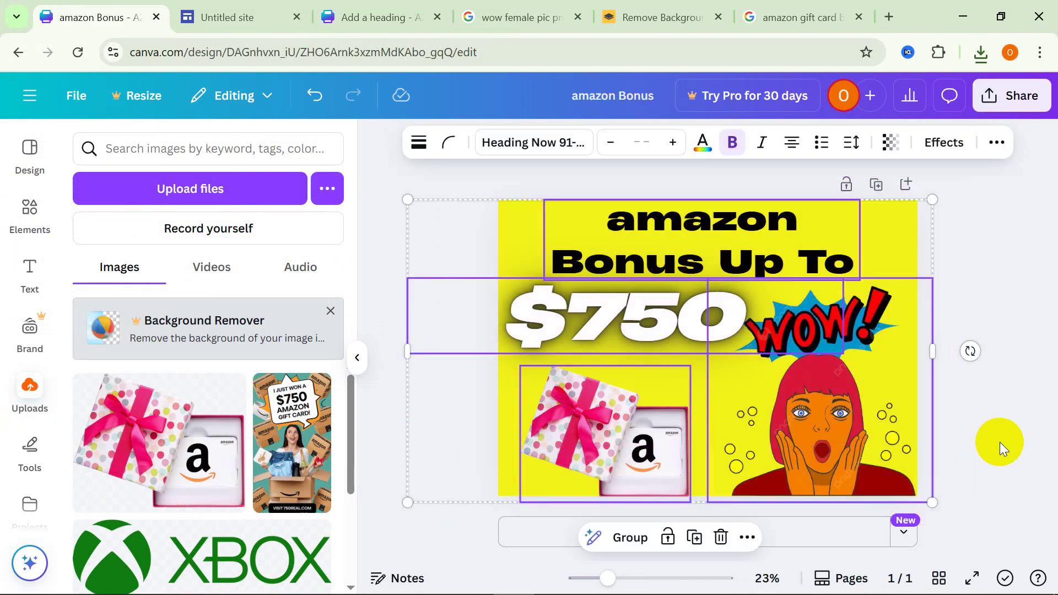
pyautogui.click(1003, 405)
pyautogui.click(283, 14)
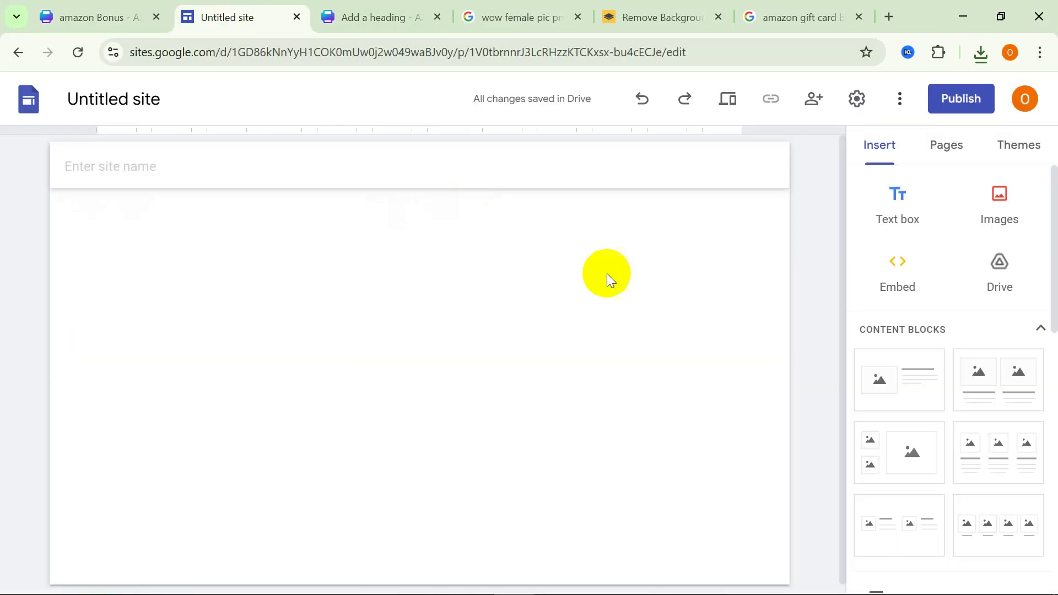
# Switch to the blue banner design in Canva and download it as a PNG.
pyautogui.click(380, 7)
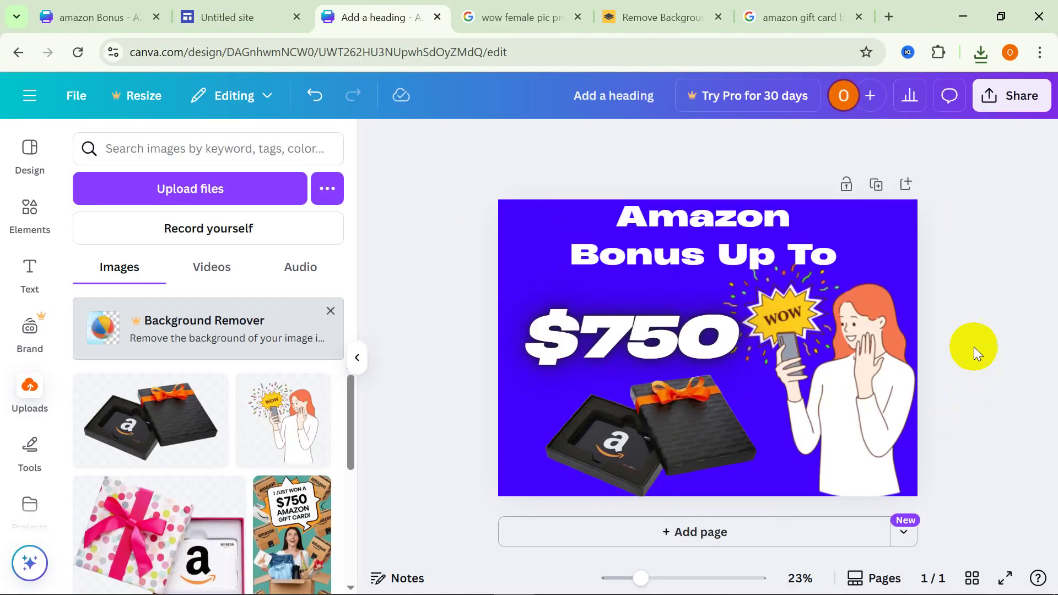
pyautogui.click(1011, 95)
pyautogui.click(758, 439)
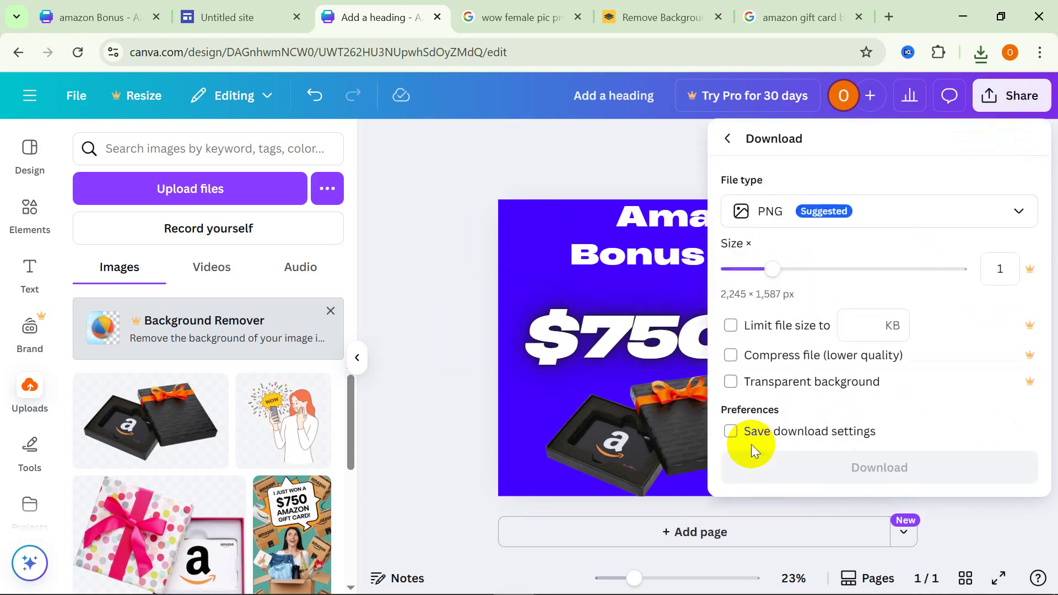
pyautogui.click(829, 472)
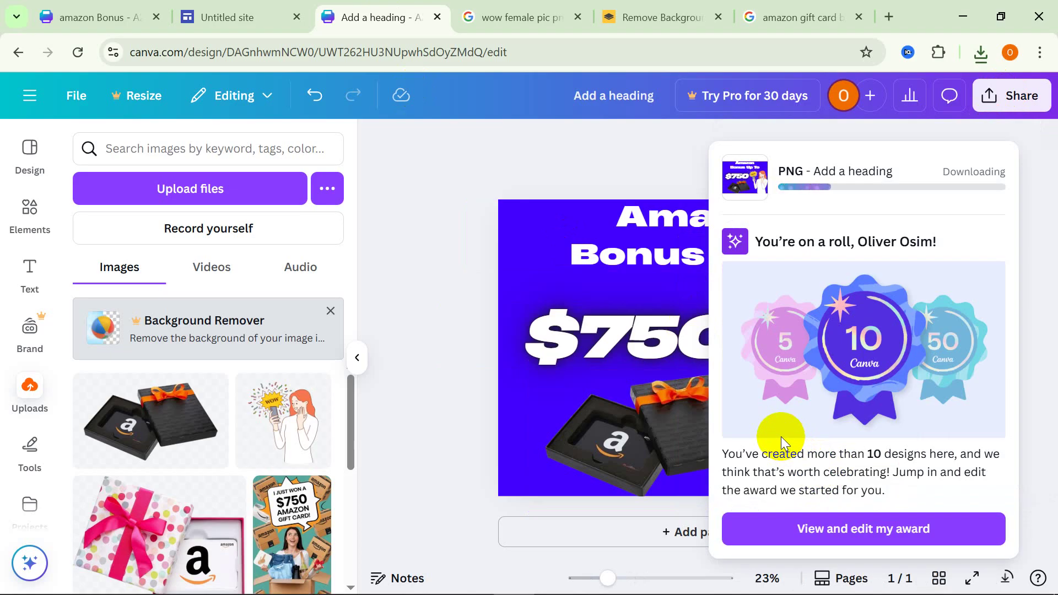
pyautogui.click(447, 191)
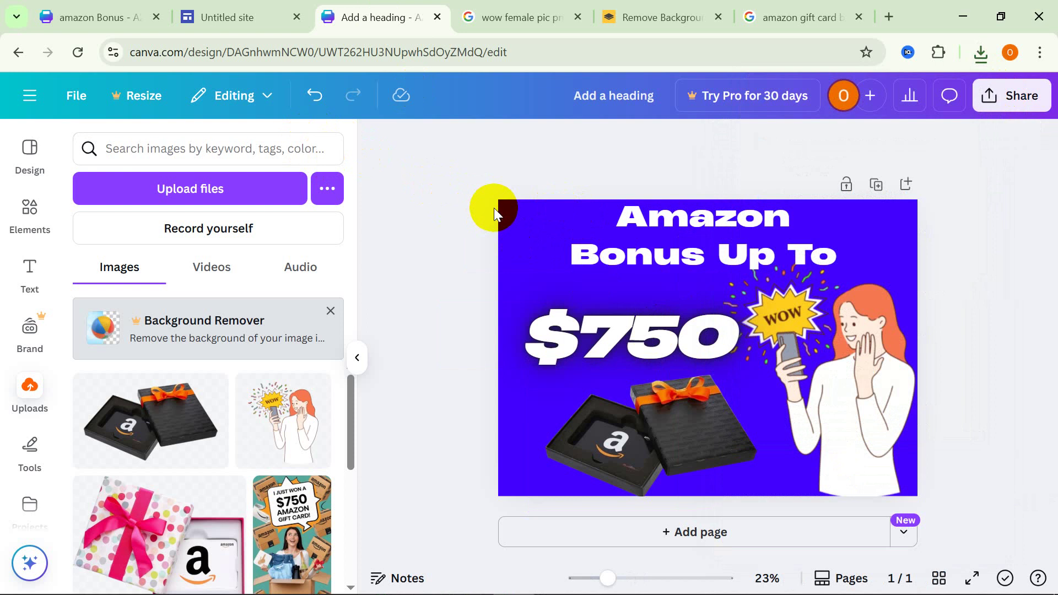
# Review the "Landing Page make" checklist in the CPA Topic notes in Notepad, from the product image to the timer.
pyautogui.moveTo(480, 585)
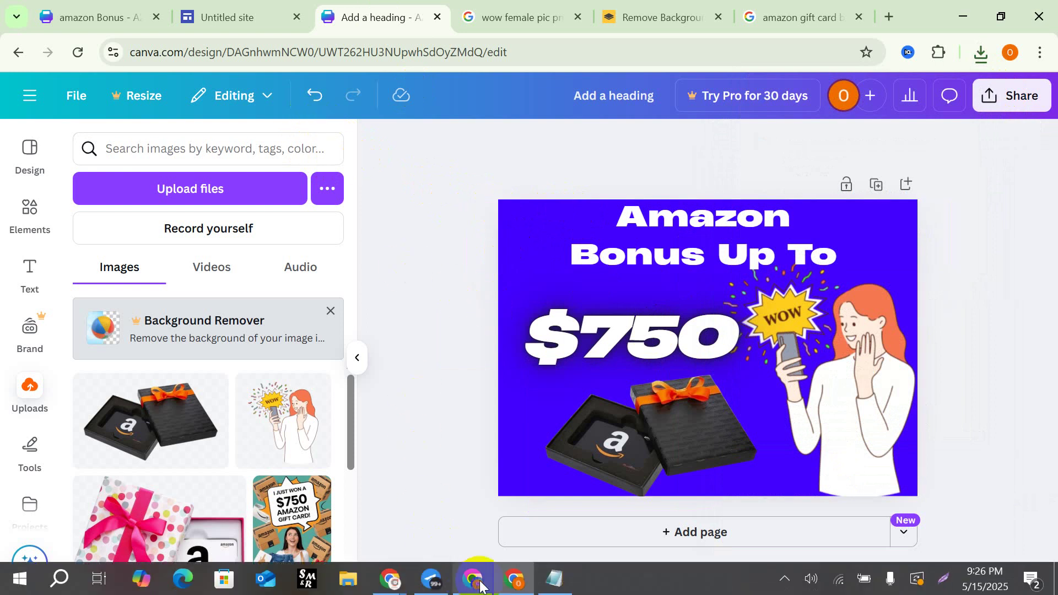
pyautogui.click(536, 585)
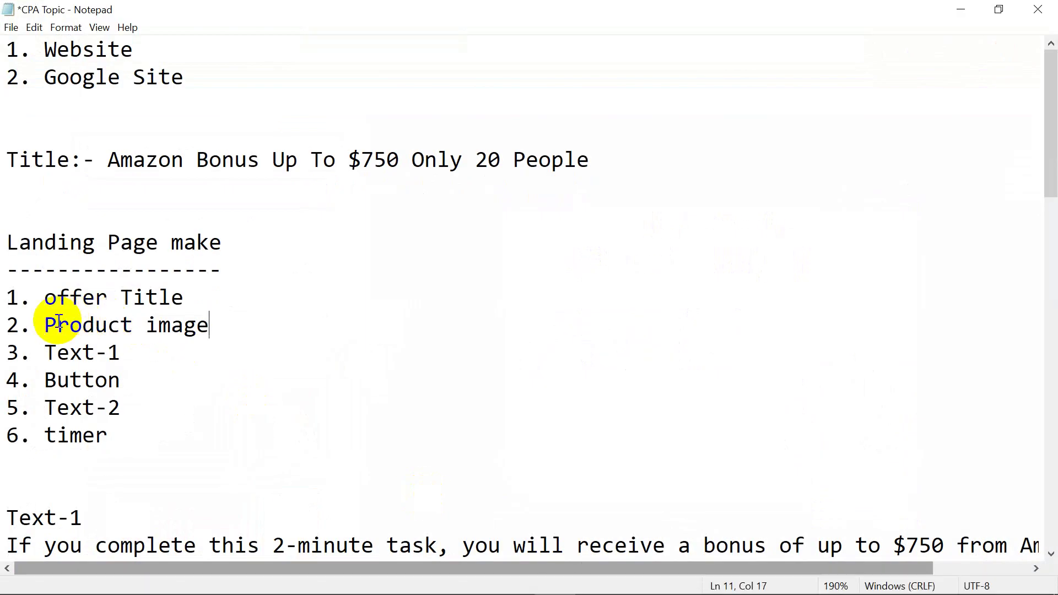
pyautogui.moveTo(57, 325); pyautogui.dragTo(213, 322)
pyautogui.click(214, 324)
pyautogui.moveTo(32, 352); pyautogui.dragTo(113, 432)
pyautogui.click(113, 432)
pyautogui.click(961, 10)
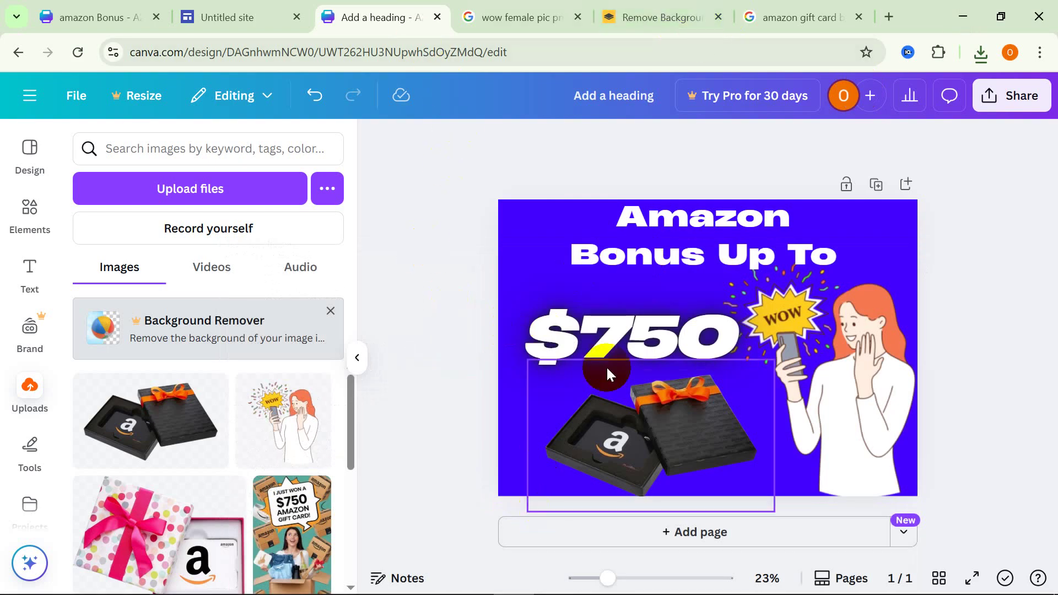
# Name the Google Sites document "Amazon Bonus Up To $750 Only 20 People", copying the title from the Notepad notes.
pyautogui.click(241, 19)
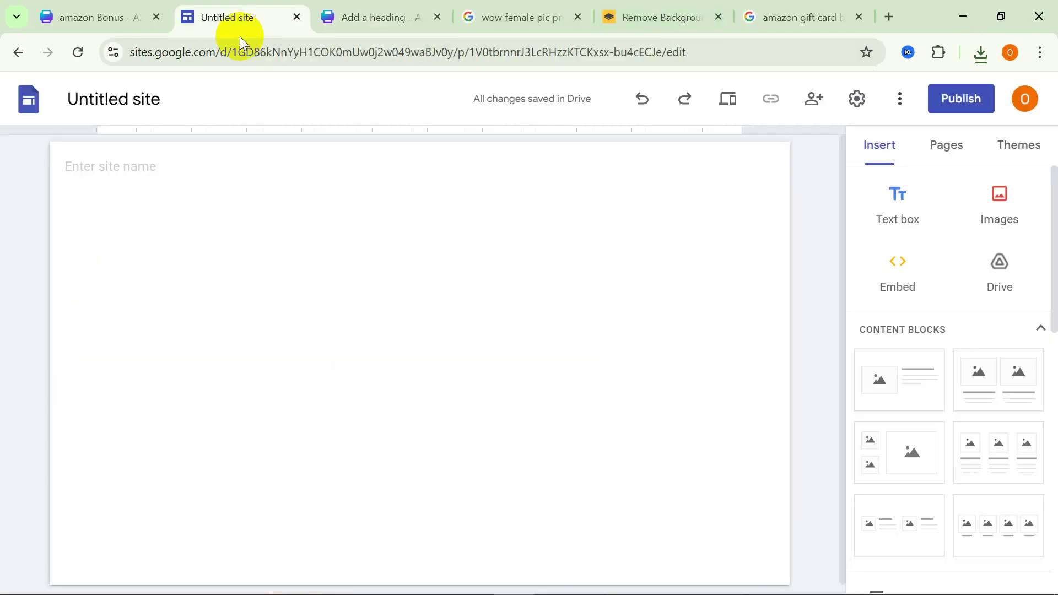
pyautogui.click(127, 99)
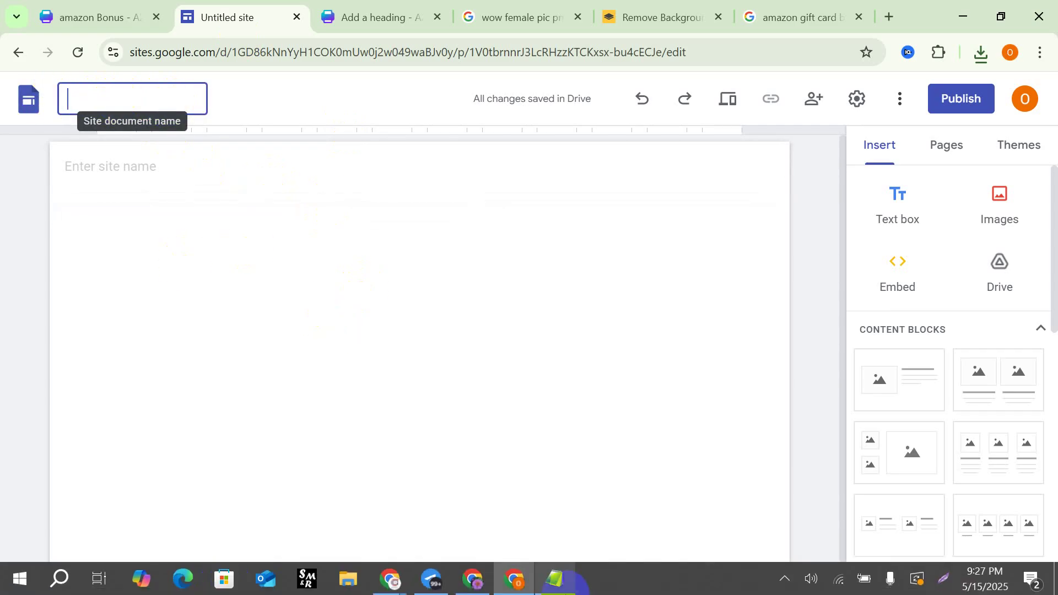
pyautogui.click(556, 581)
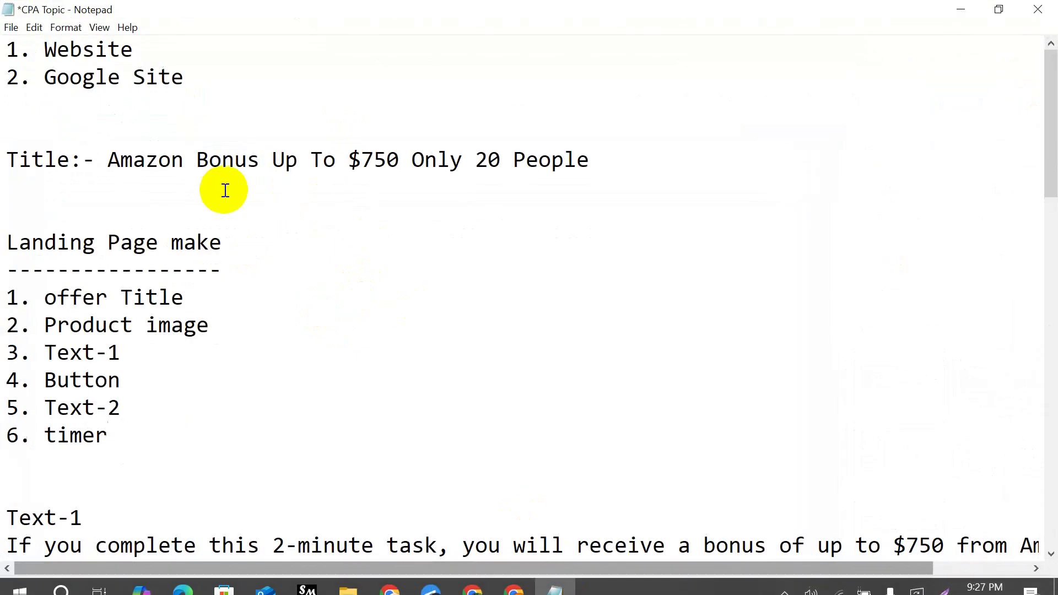
pyautogui.moveTo(106, 159); pyautogui.dragTo(580, 172)
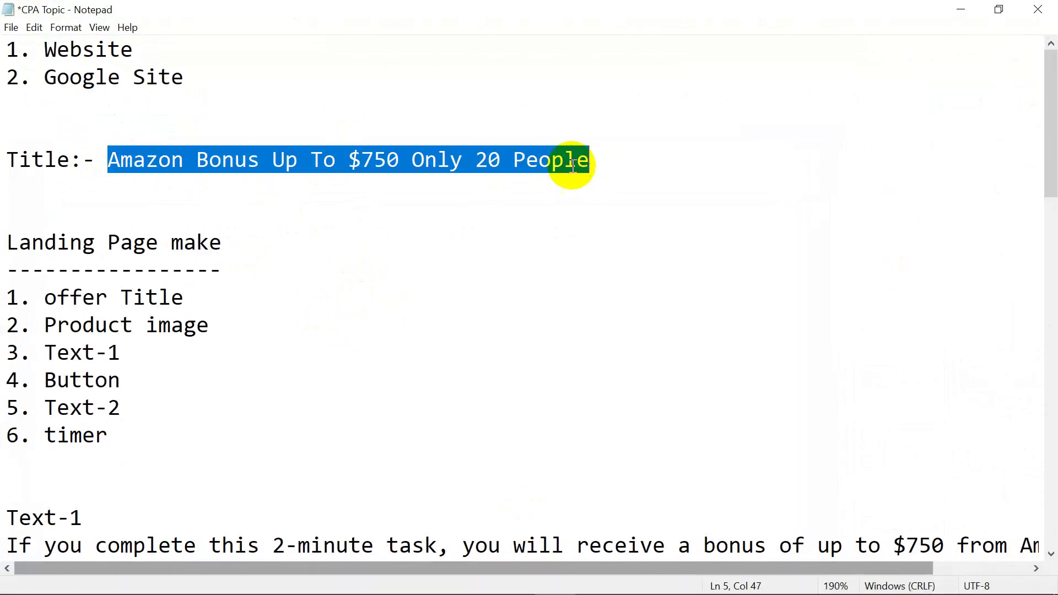
pyautogui.rightClick(573, 164)
pyautogui.click(432, 211)
pyautogui.click(961, 9)
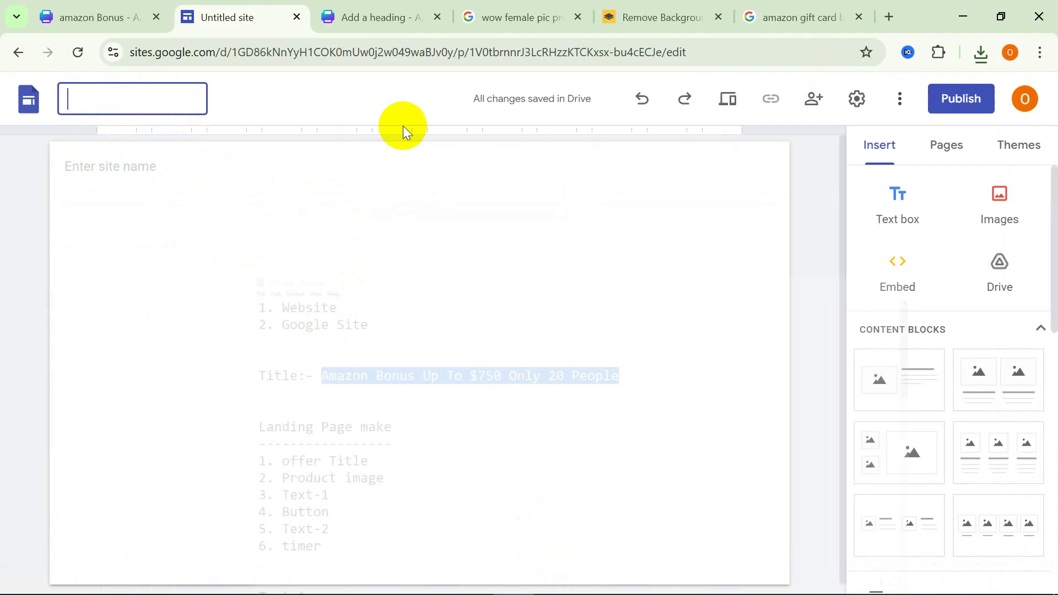
pyautogui.rightClick(110, 98)
pyautogui.click(135, 262)
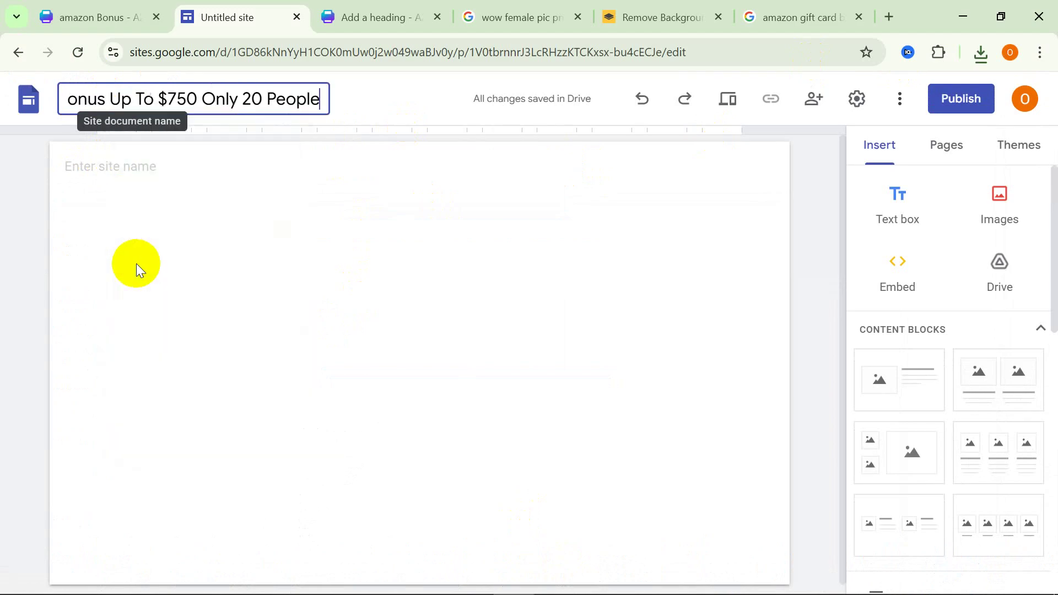
pyautogui.click(354, 279)
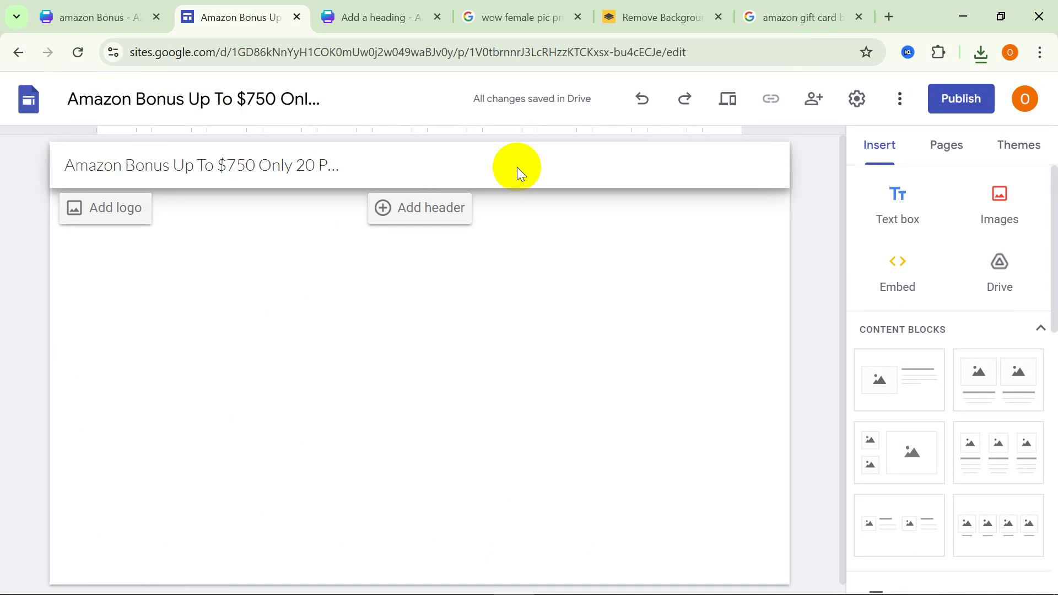
# Apply the Vision theme to the site.
pyautogui.click(1019, 147)
pyautogui.scroll(-5, 1003, 375)
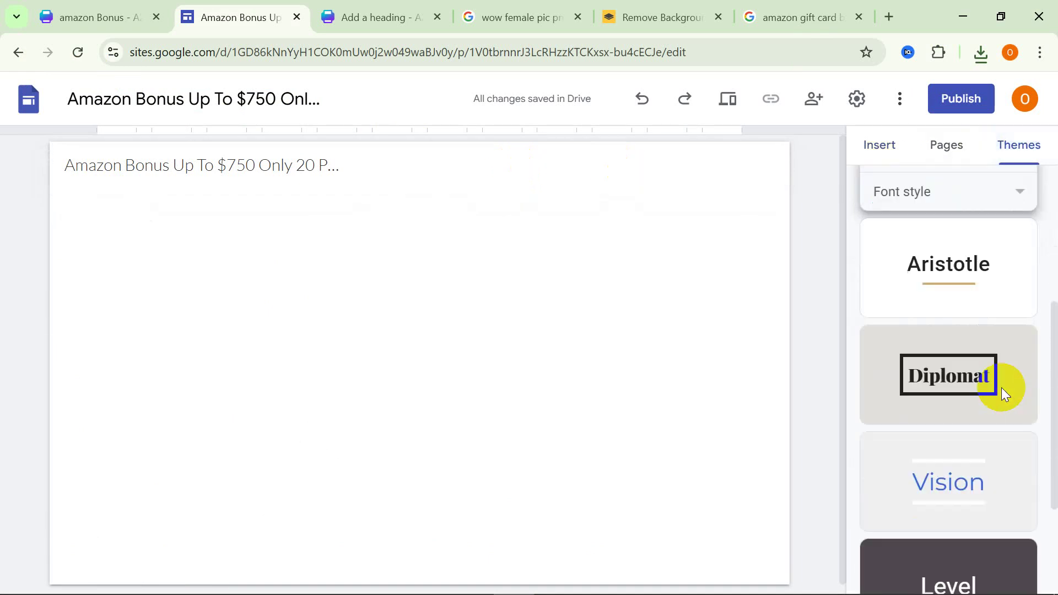
pyautogui.scroll(-2, 1001, 388)
pyautogui.click(947, 370)
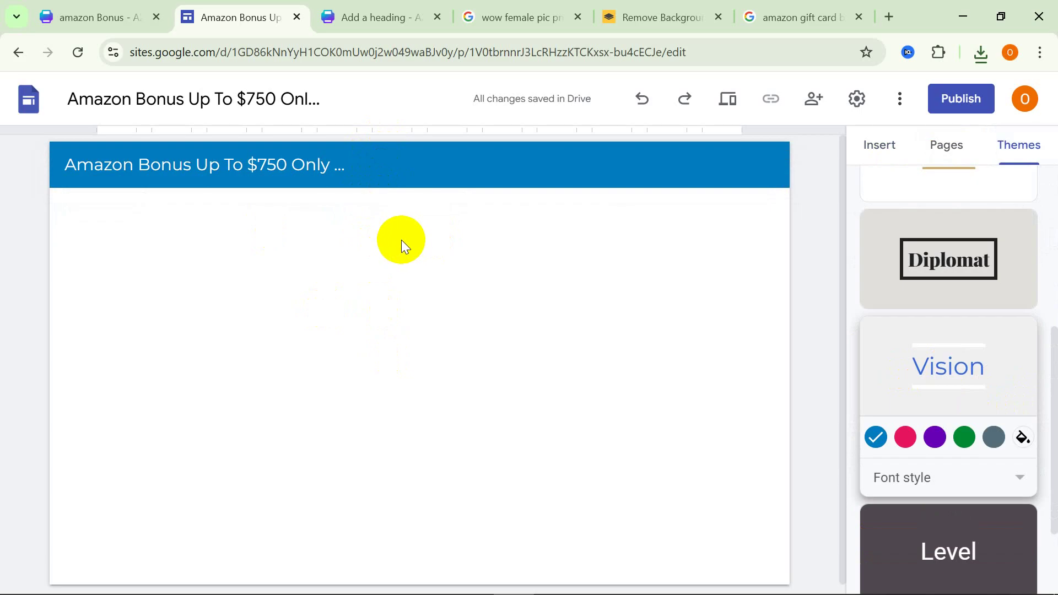
pyautogui.doubleClick(401, 240)
pyautogui.click(492, 359)
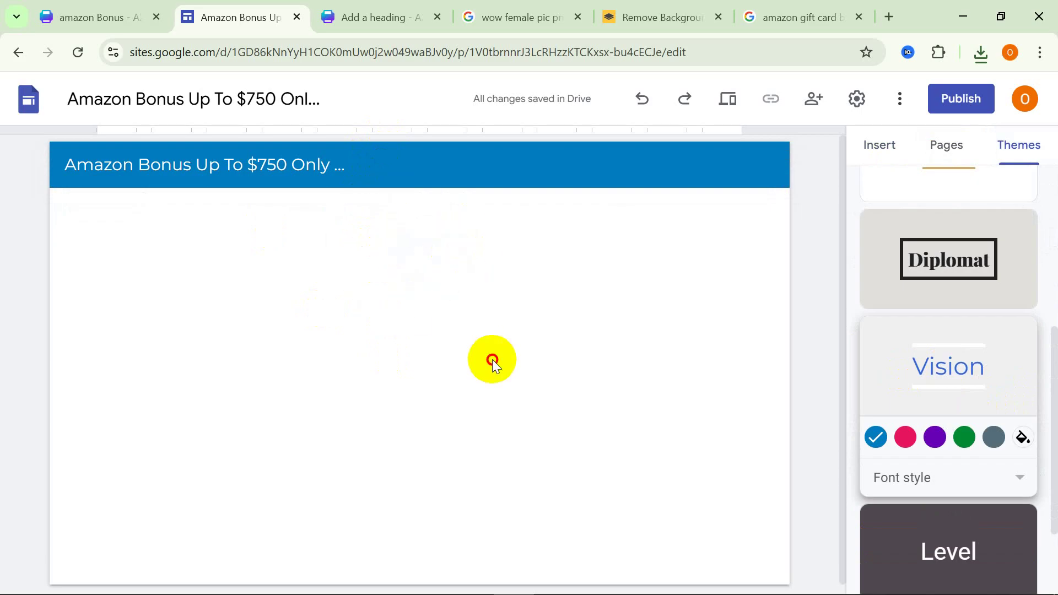
pyautogui.scroll(5, 1011, 323)
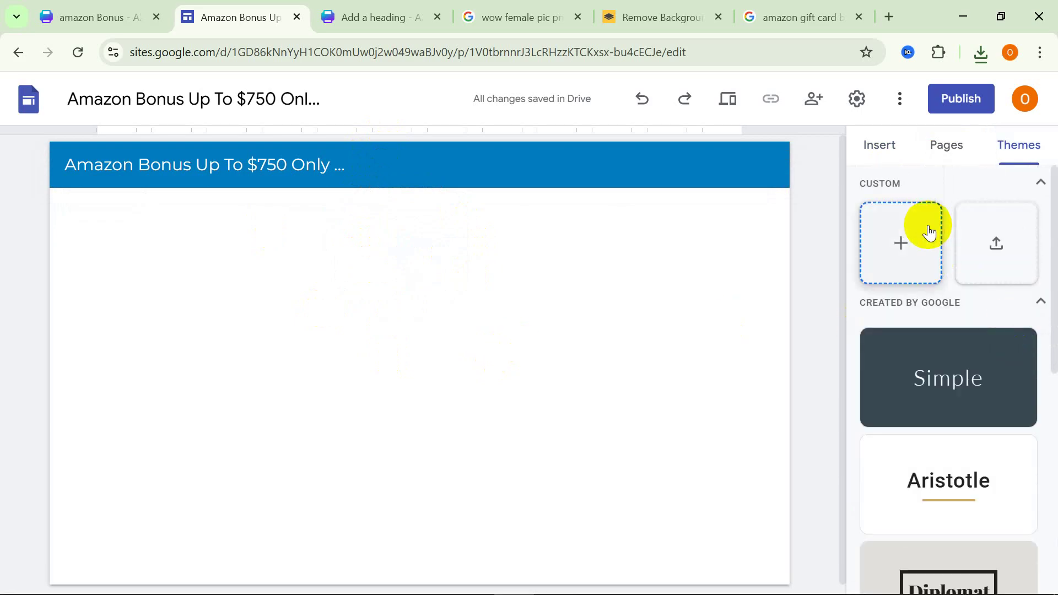
# Upload the "Add a heading" banner image from Downloads onto the site page.
pyautogui.click(880, 144)
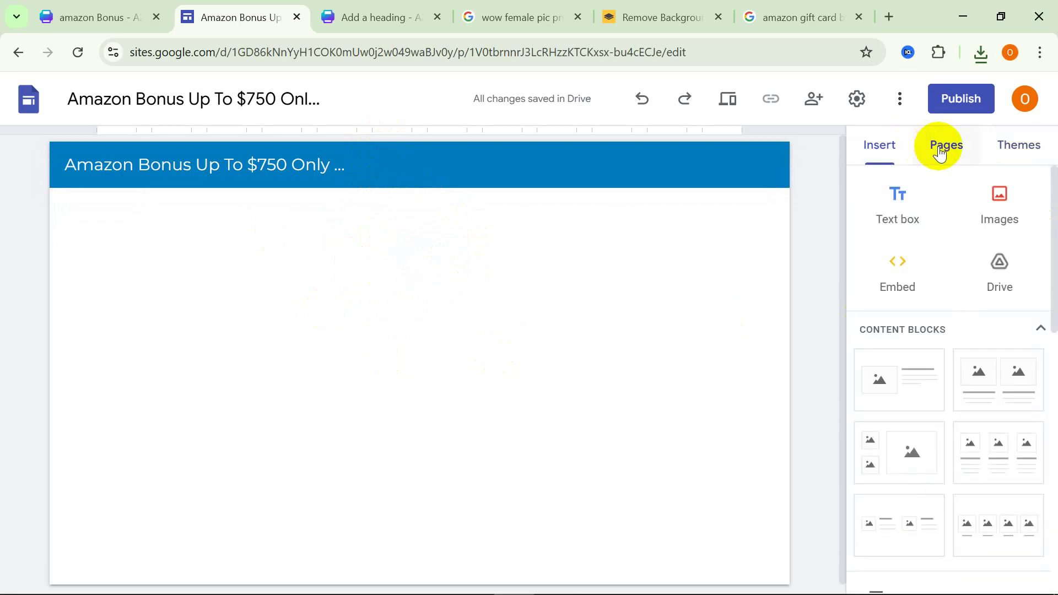
pyautogui.click(986, 212)
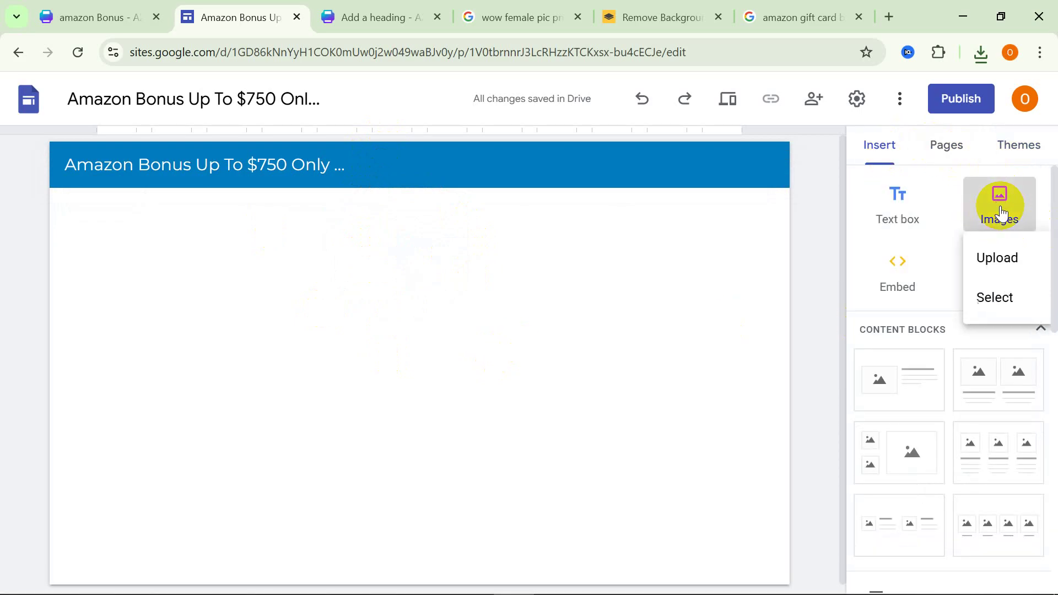
pyautogui.click(999, 259)
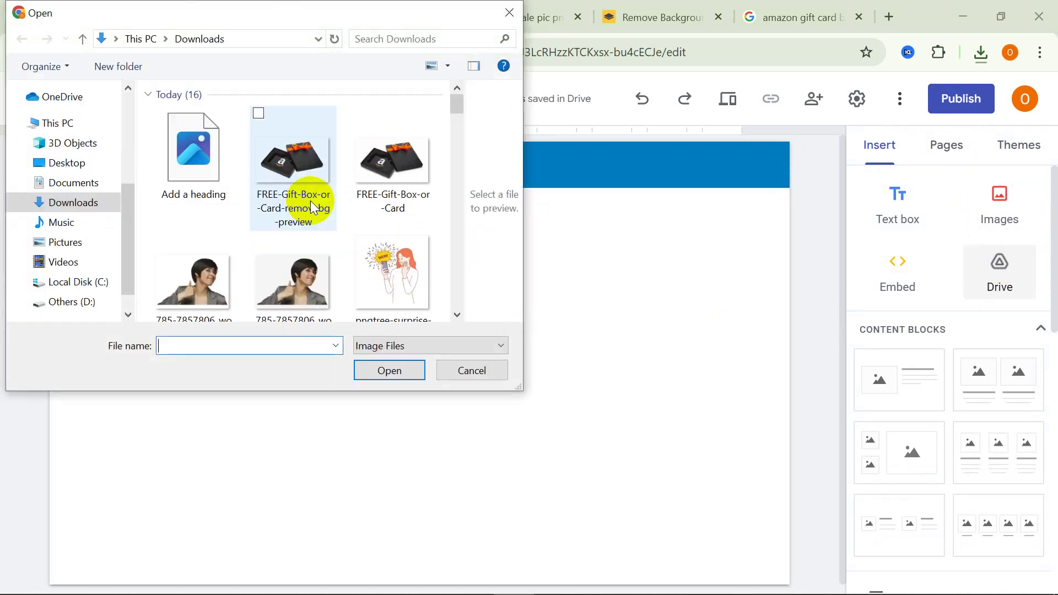
pyautogui.click(229, 168)
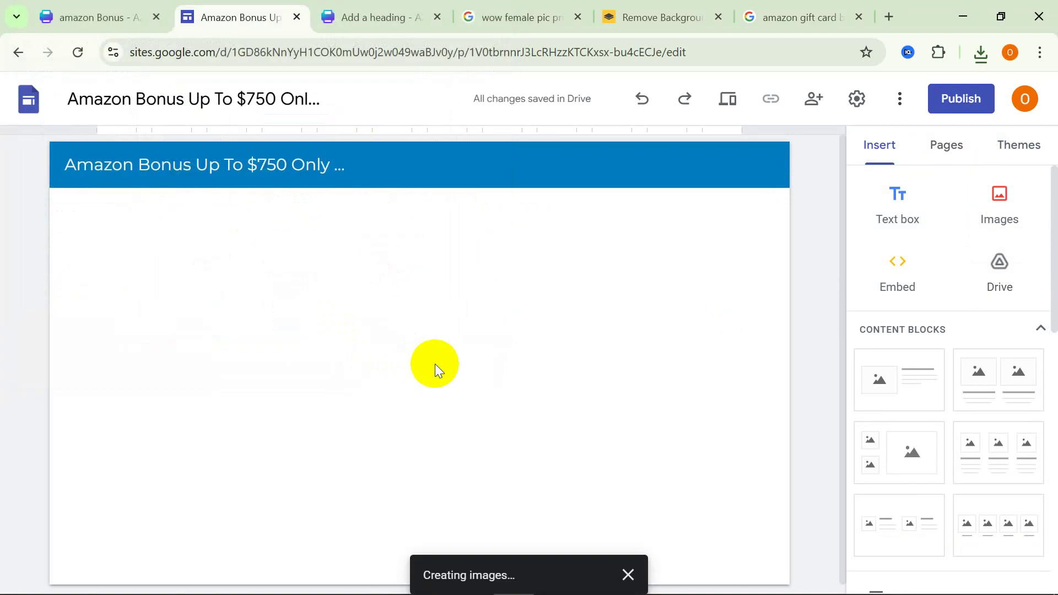
# Enlarge the banner image on both sides so it sits centred below the site header, filling most of the content width.
pyautogui.moveTo(300, 353); pyautogui.dragTo(466, 466)
pyautogui.moveTo(345, 398); pyautogui.dragTo(417, 391)
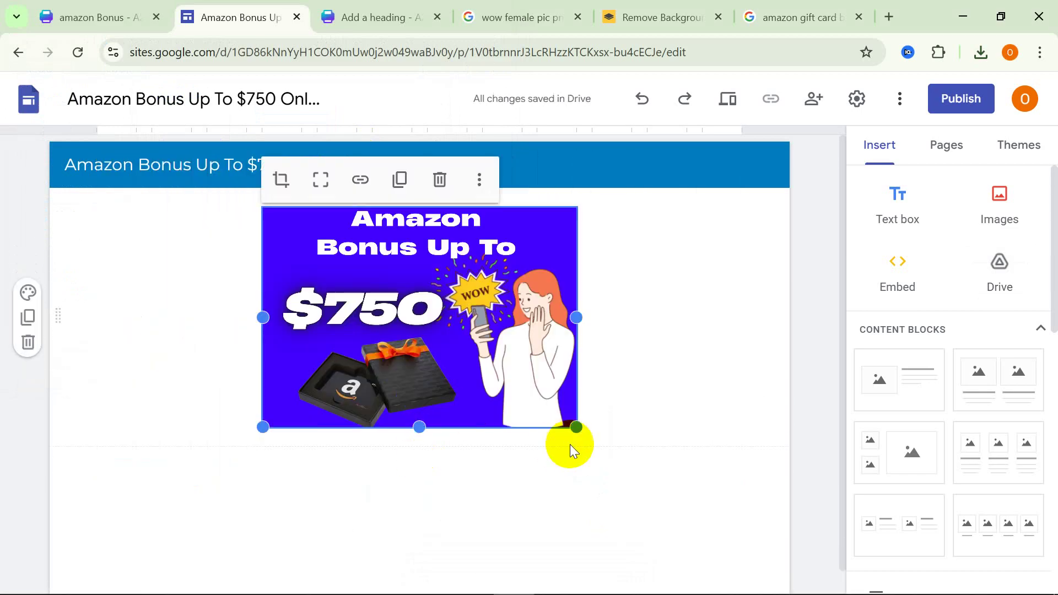
pyautogui.moveTo(575, 428); pyautogui.dragTo(687, 526)
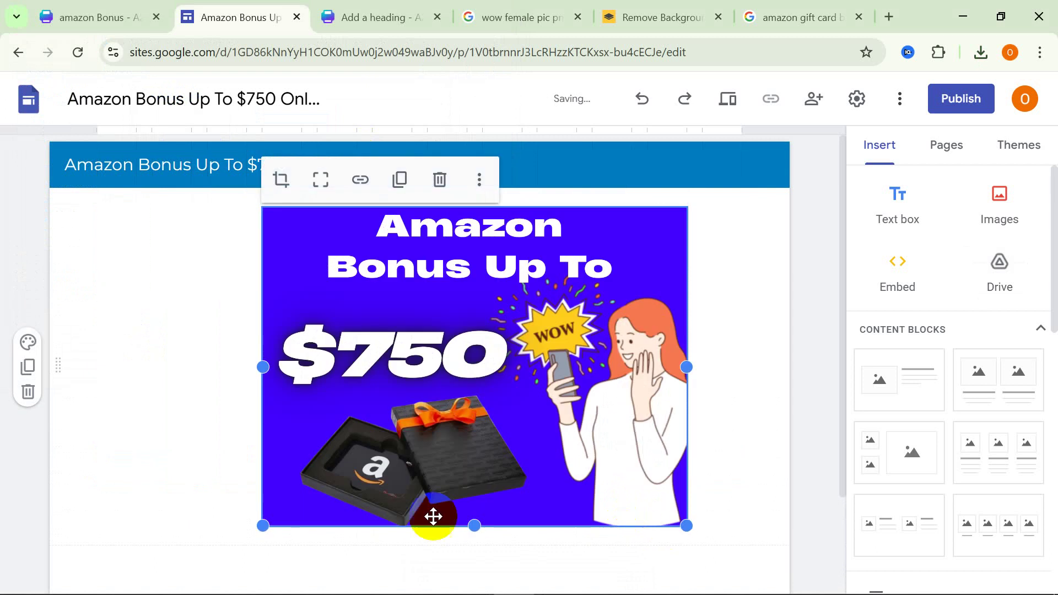
pyautogui.moveTo(263, 528); pyautogui.dragTo(208, 541)
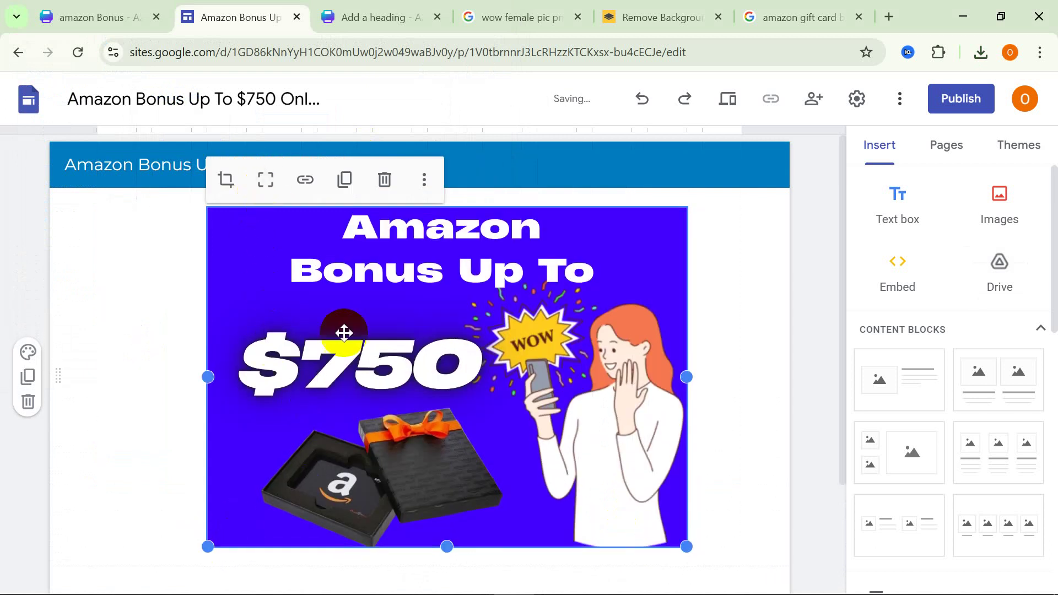
pyautogui.scroll(-3, 374, 358)
pyautogui.moveTo(424, 366); pyautogui.dragTo(415, 363)
pyautogui.scroll(3, 393, 446)
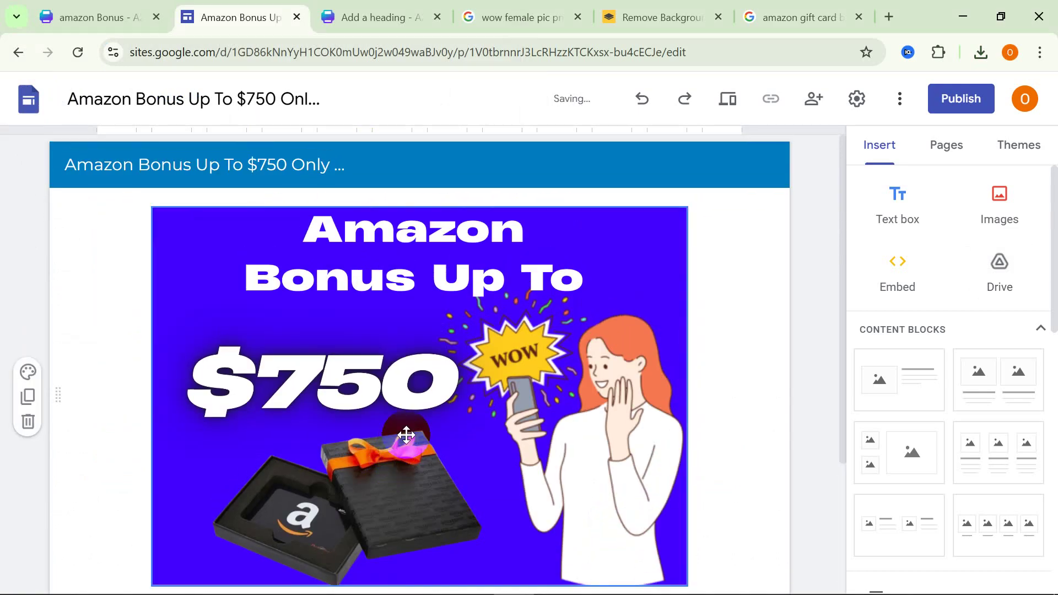
# Check the landing page list in Notepad and copy the Text-1 sentence about the 2-minute task.
pyautogui.moveTo(432, 585)
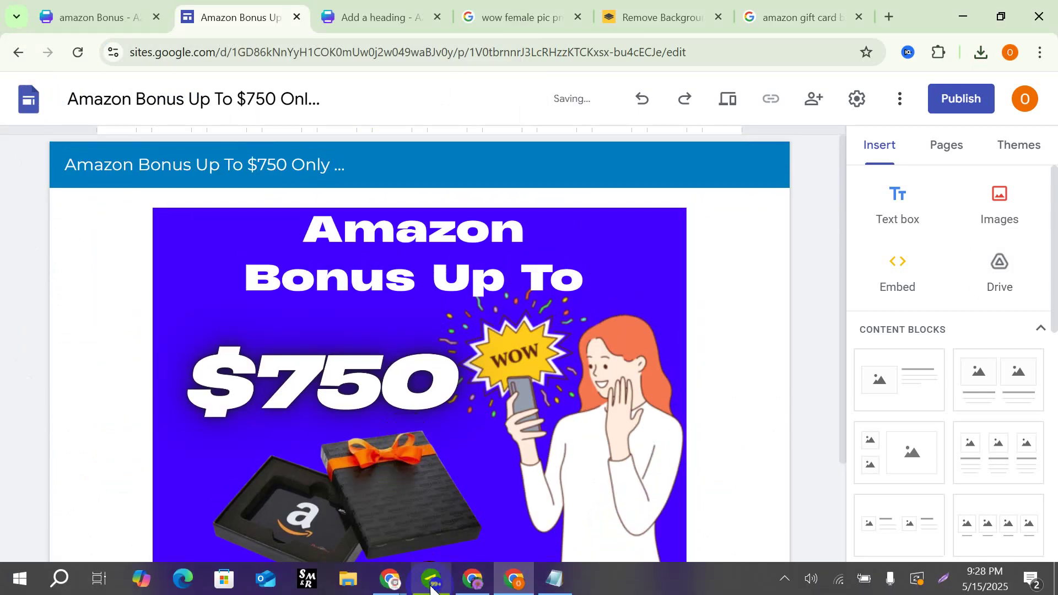
pyautogui.click(561, 593)
pyautogui.click(236, 300)
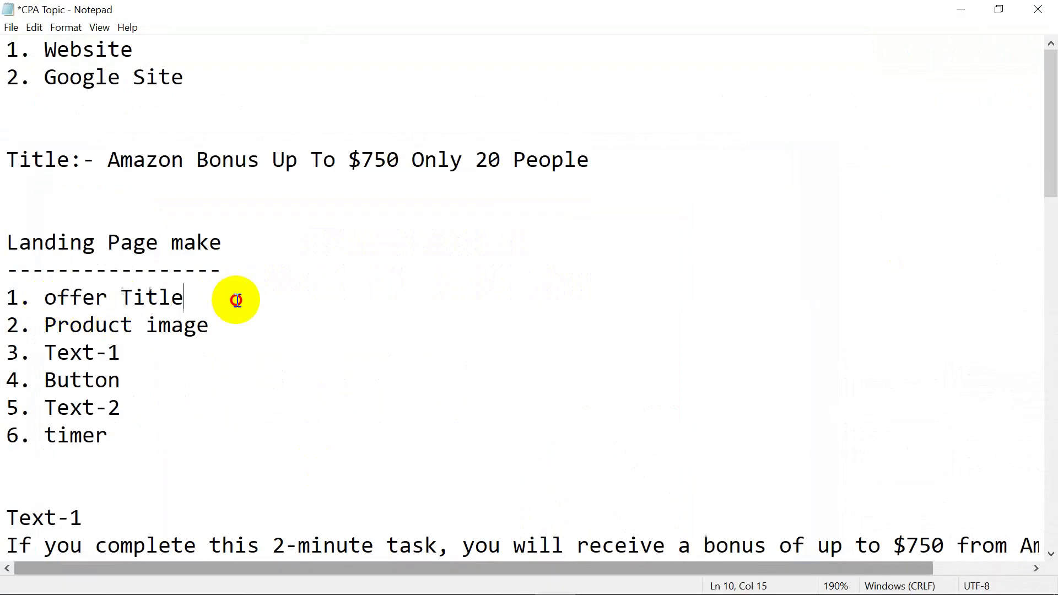
pyautogui.click(47, 325)
pyautogui.click(347, 323)
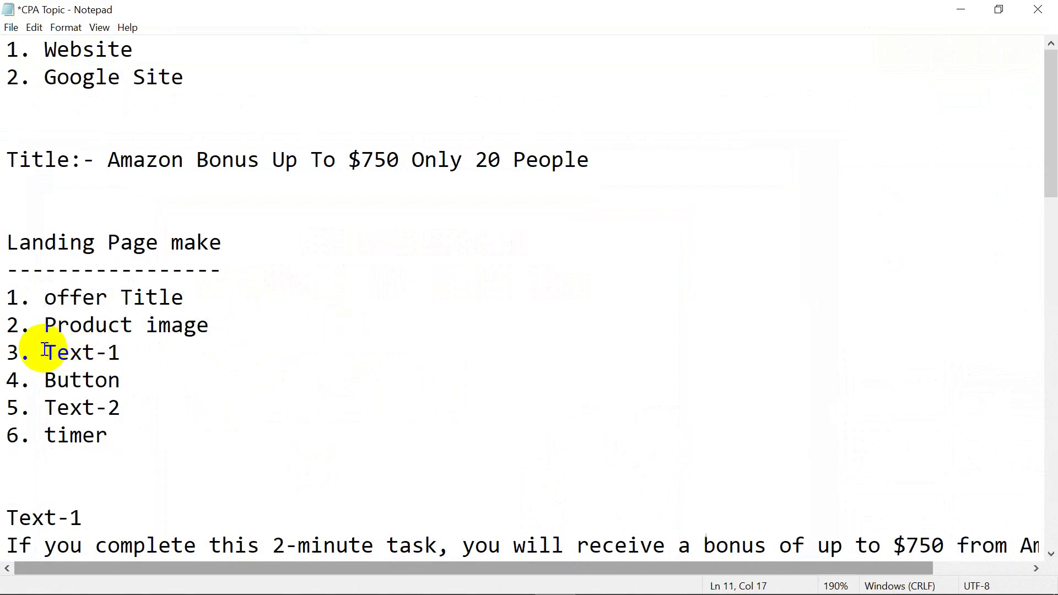
pyautogui.moveTo(46, 349); pyautogui.dragTo(137, 344)
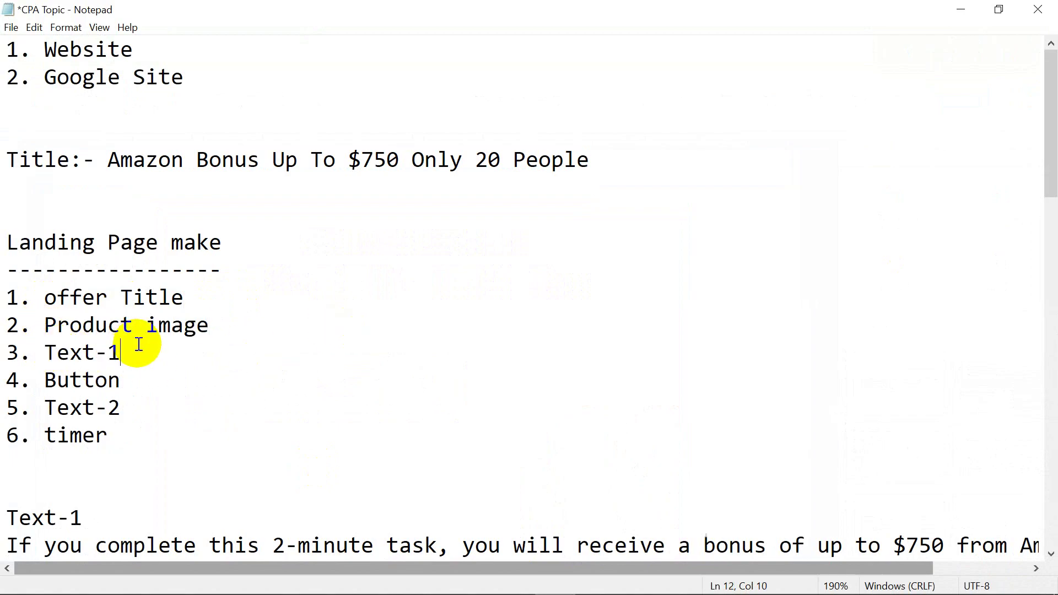
pyautogui.scroll(-2, 253, 371)
pyautogui.moveTo(6, 380); pyautogui.dragTo(1052, 383)
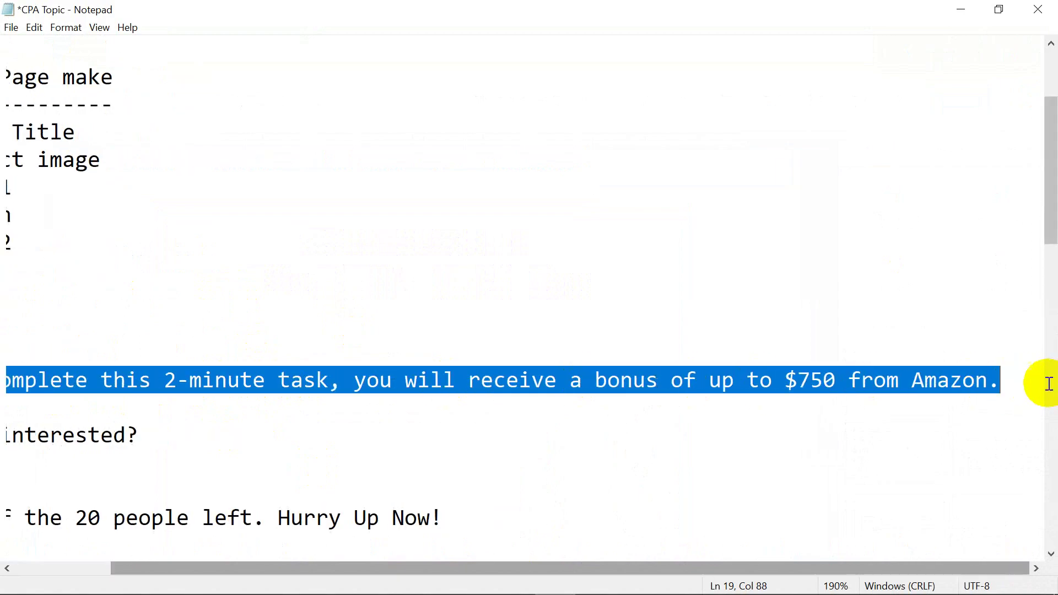
pyautogui.rightClick(954, 377)
pyautogui.click(824, 197)
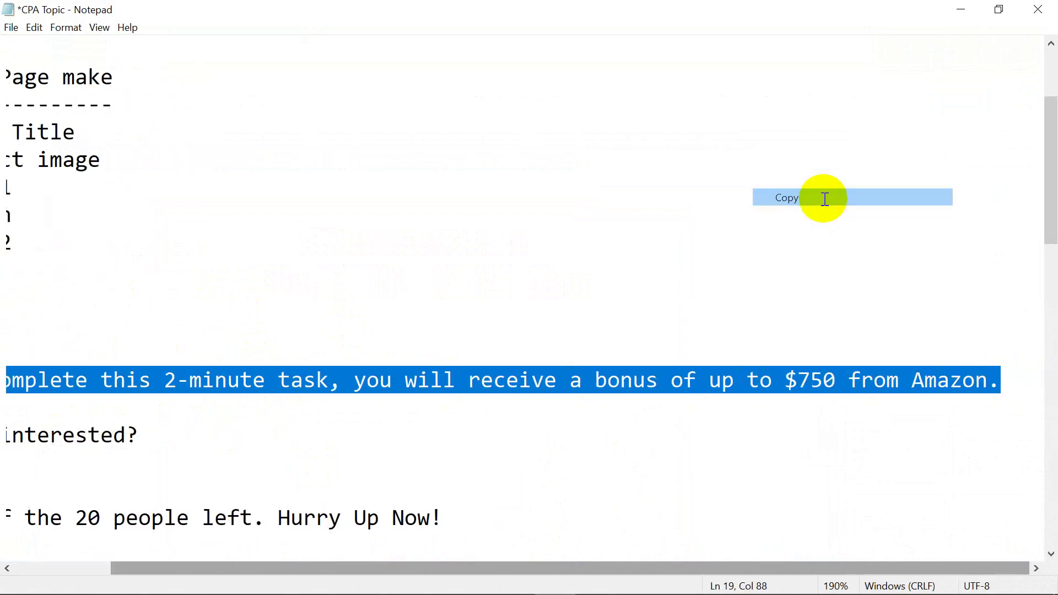
# Add a text box below the banner in Google Sites containing "If you complete this 2-minute task, you will receive a bonus of up to $750 from Amazon.".
pyautogui.click(959, 17)
pyautogui.scroll(-3, 621, 496)
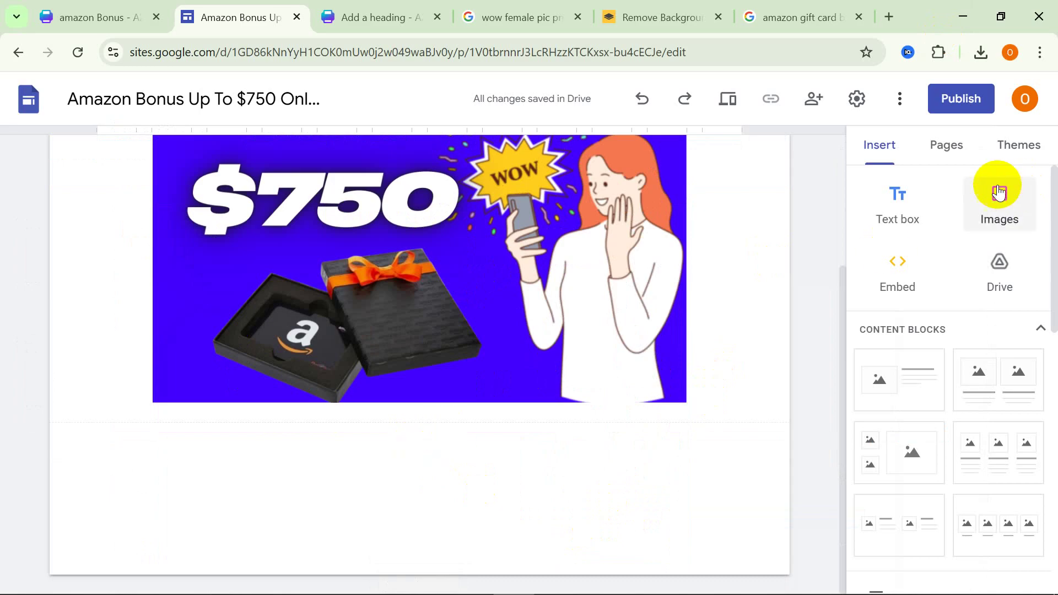
pyautogui.click(897, 210)
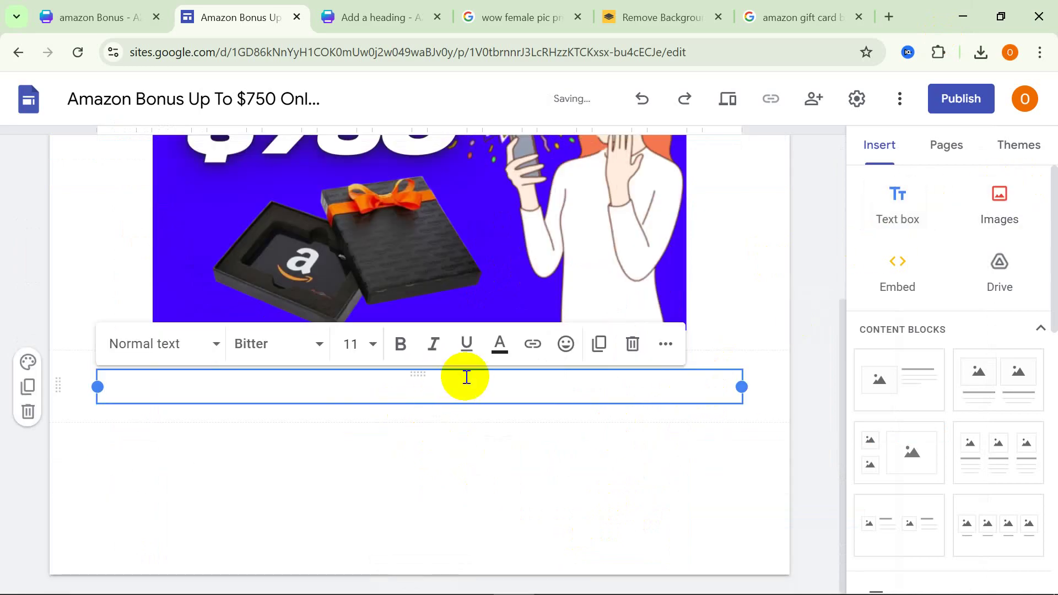
pyautogui.rightClick(429, 389)
pyautogui.click(482, 205)
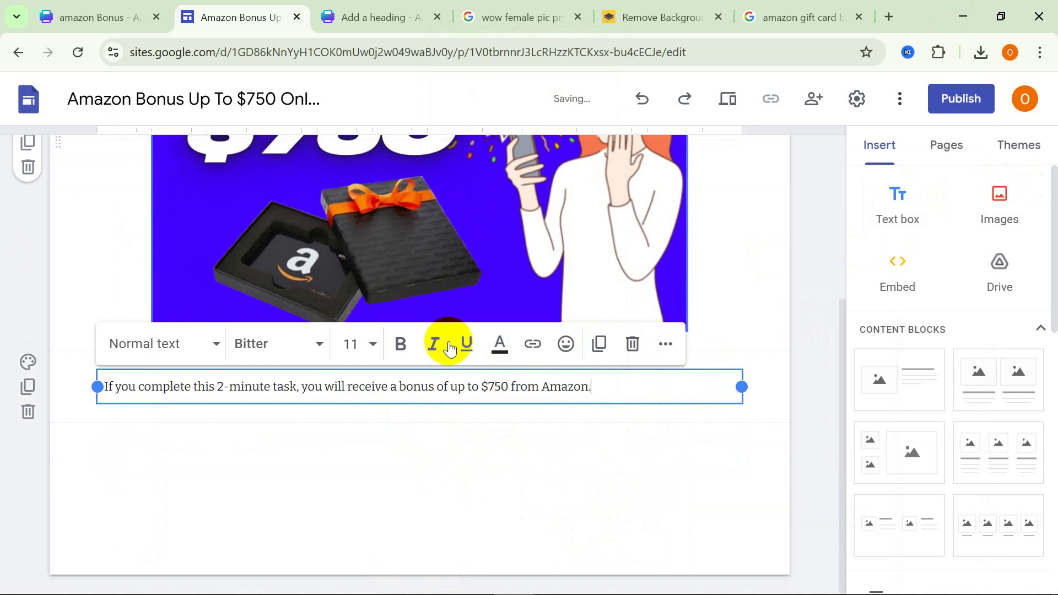
# Make the 2-minute task sentence below the banner bold and centre-align it.
pyautogui.moveTo(603, 386); pyautogui.dragTo(106, 393)
pyautogui.click(400, 344)
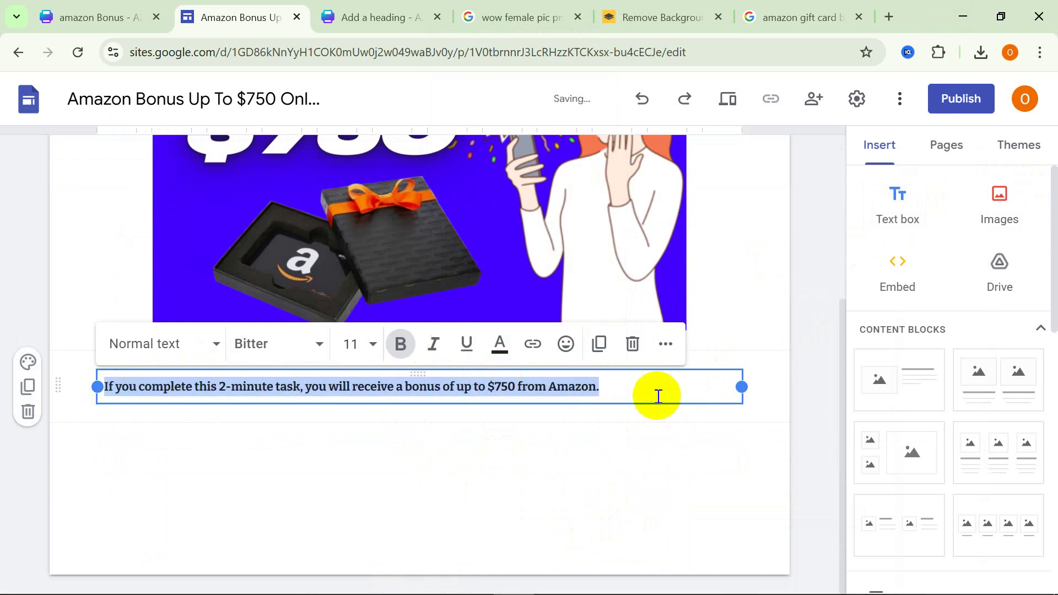
pyautogui.click(665, 344)
pyautogui.click(355, 383)
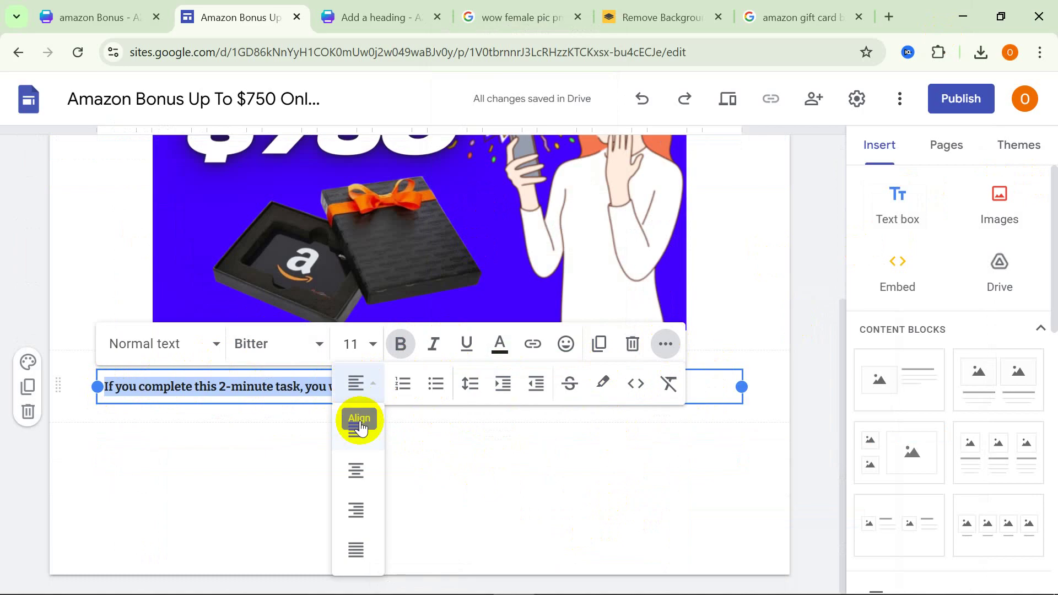
pyautogui.click(358, 473)
pyautogui.click(482, 461)
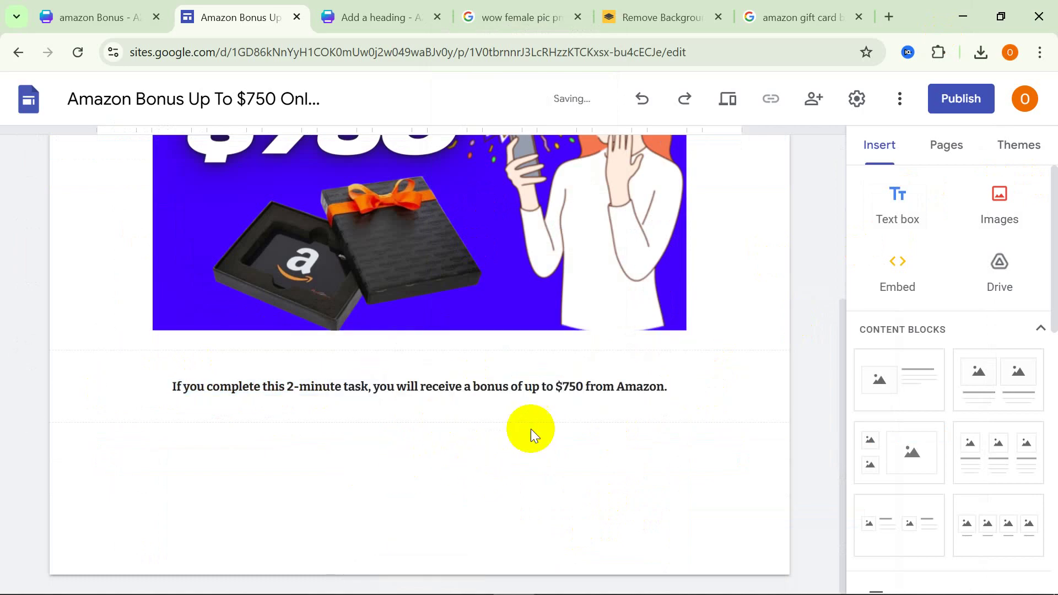
# Copy the line "Are you interested?" from the Text-1 section of the CPA Topic notes in Notepad.
pyautogui.moveTo(518, 592)
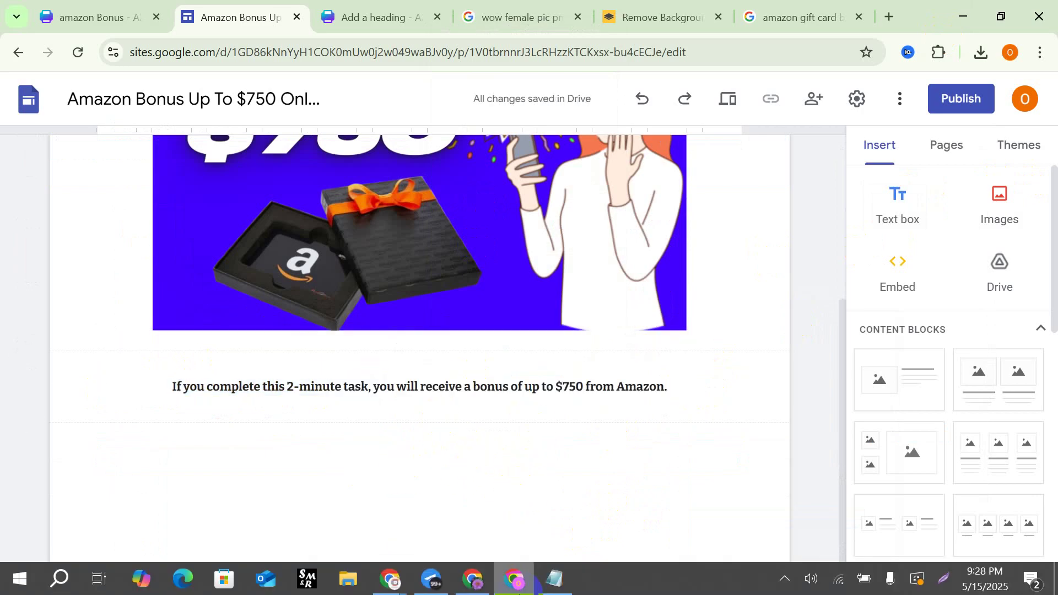
pyautogui.click(548, 582)
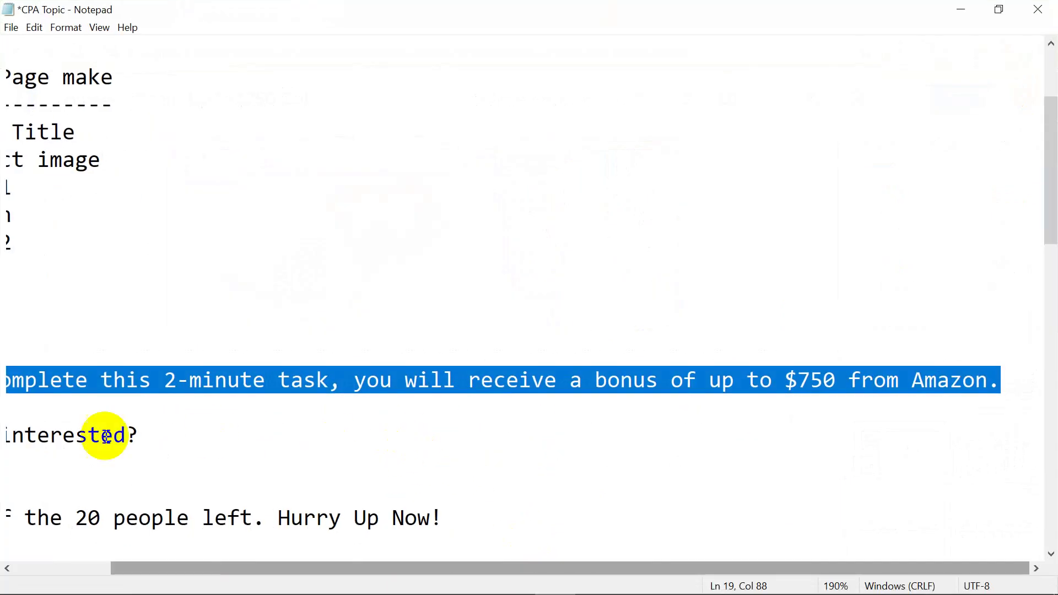
pyautogui.moveTo(119, 438); pyautogui.dragTo(215, 436)
pyautogui.click(80, 441)
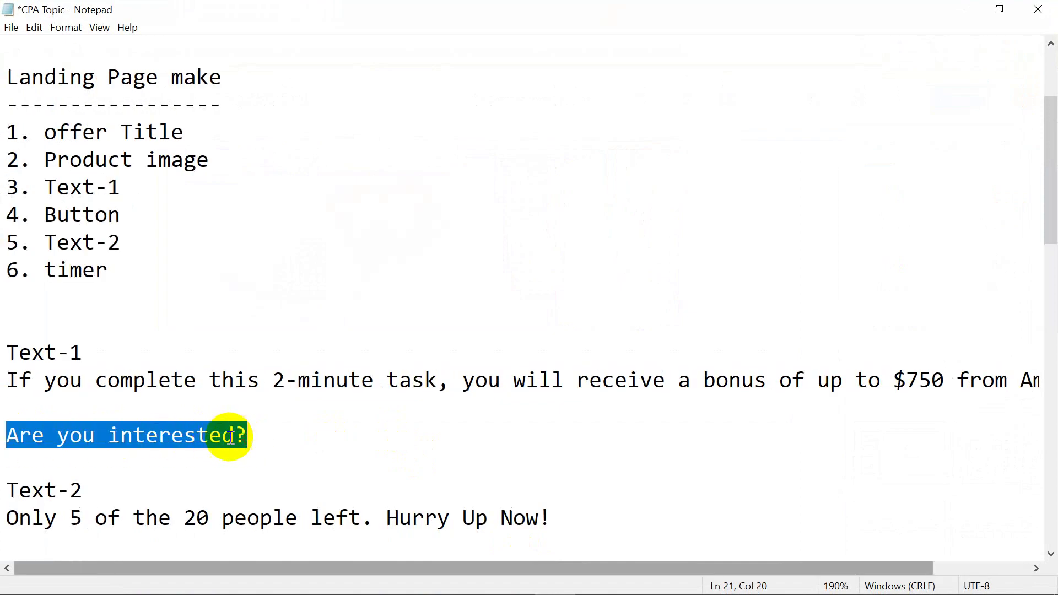
pyautogui.rightClick(231, 437)
pyautogui.click(138, 255)
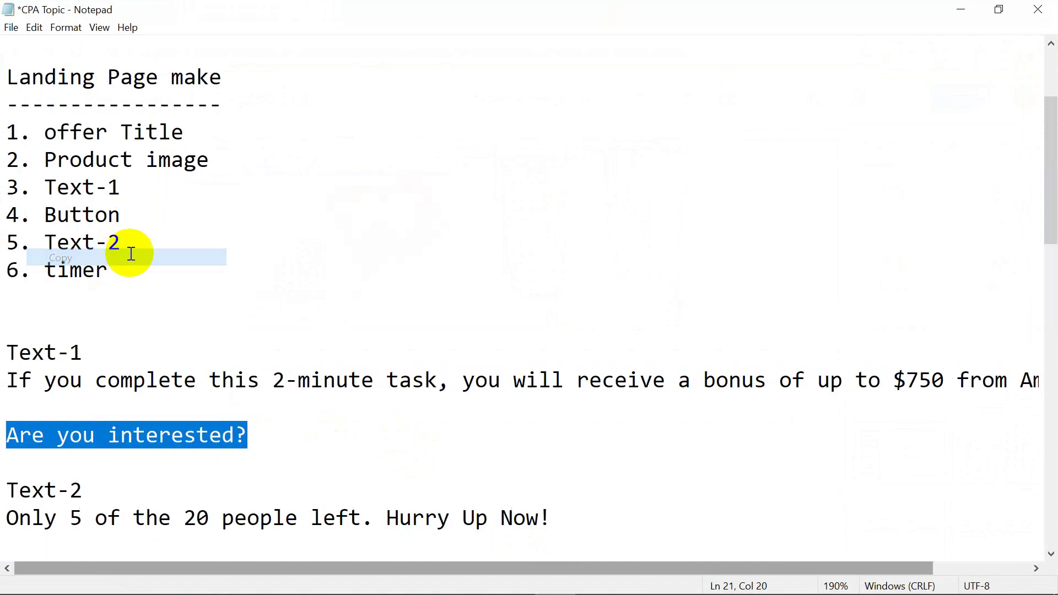
pyautogui.click(1021, 8)
# Add "Are you interested?" as a new line under the bonus sentence in the Google Sites text box.
pyautogui.click(601, 392)
pyautogui.click(690, 387)
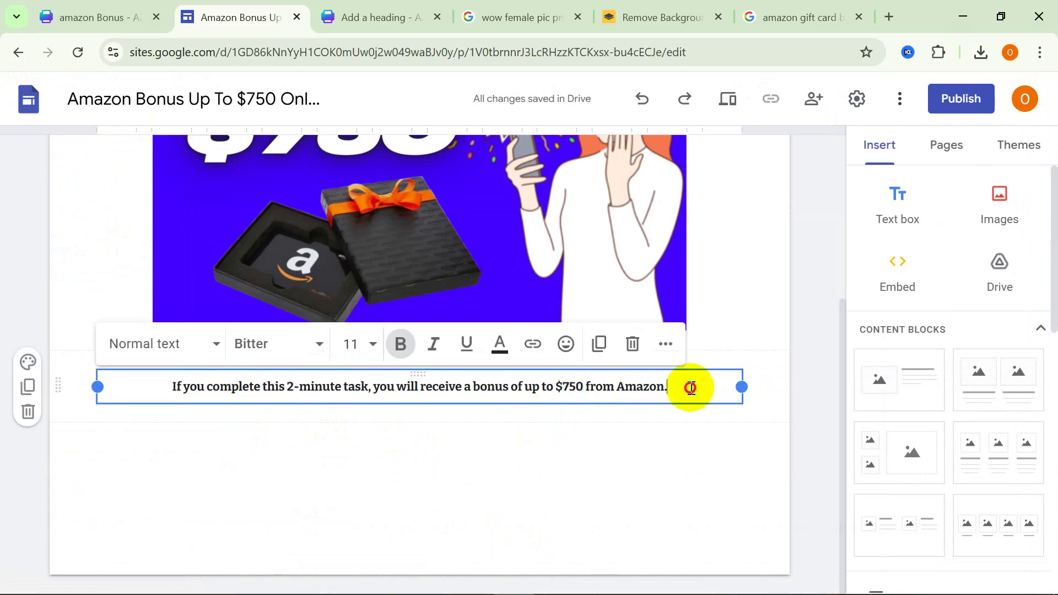
pyautogui.press('Return')
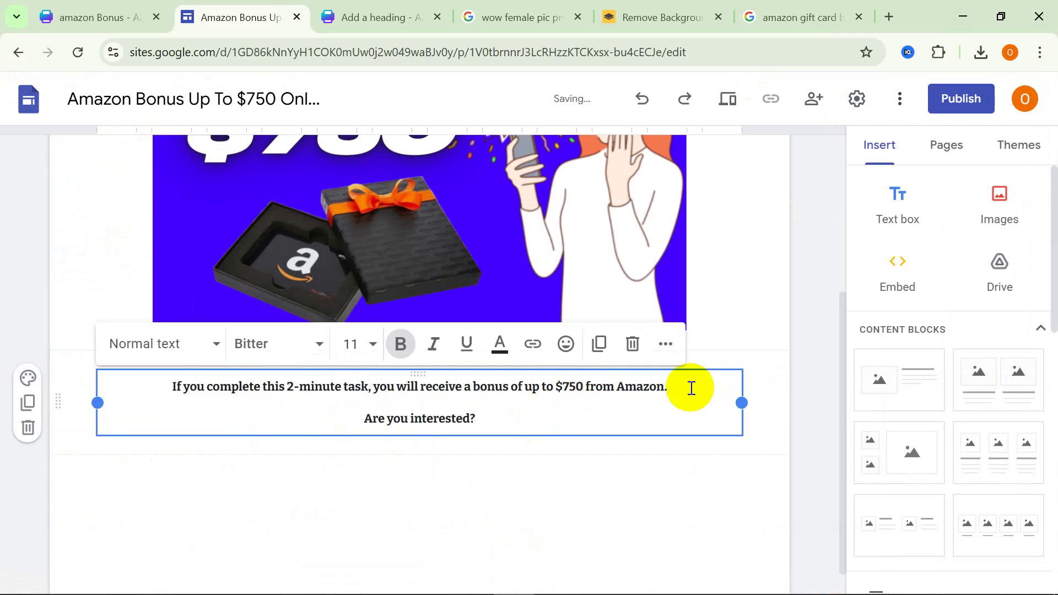
pyautogui.click(458, 481)
# Set the font size of the "Are you interested?" line to 12.
pyautogui.click(480, 419)
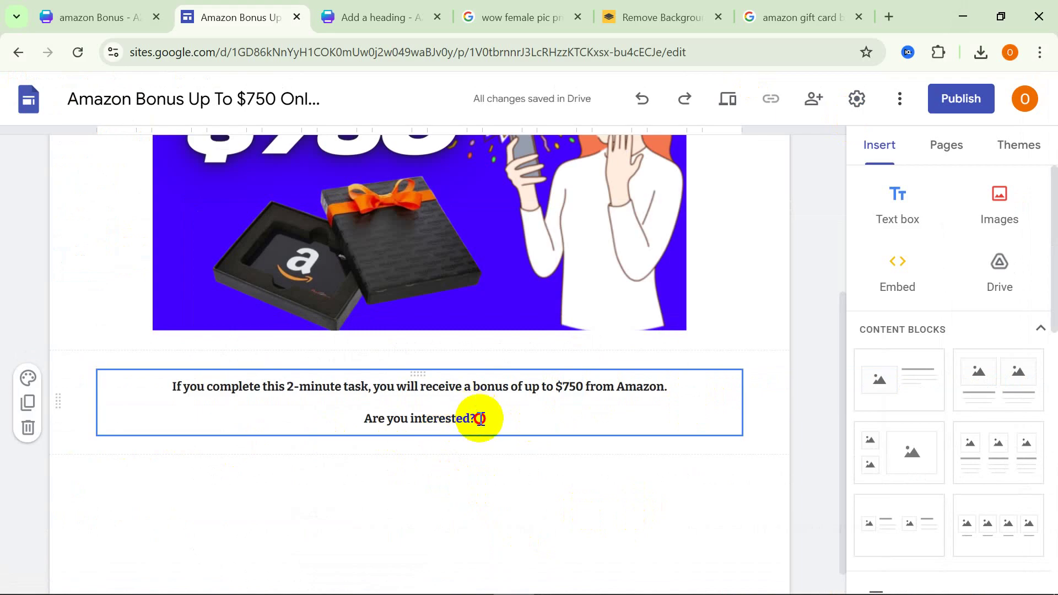
pyautogui.moveTo(481, 419); pyautogui.dragTo(375, 409)
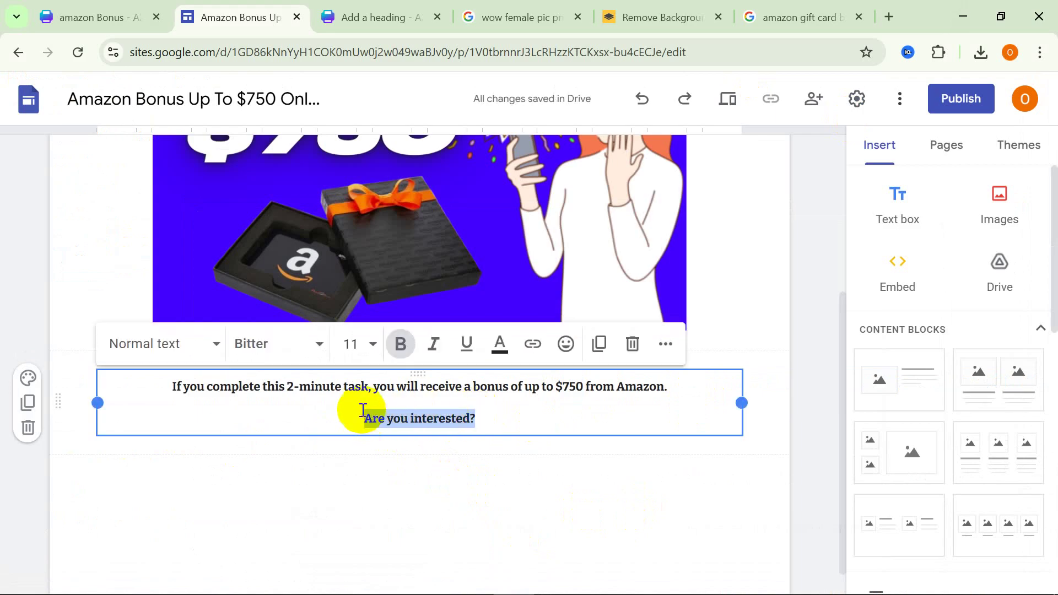
pyautogui.click(361, 345)
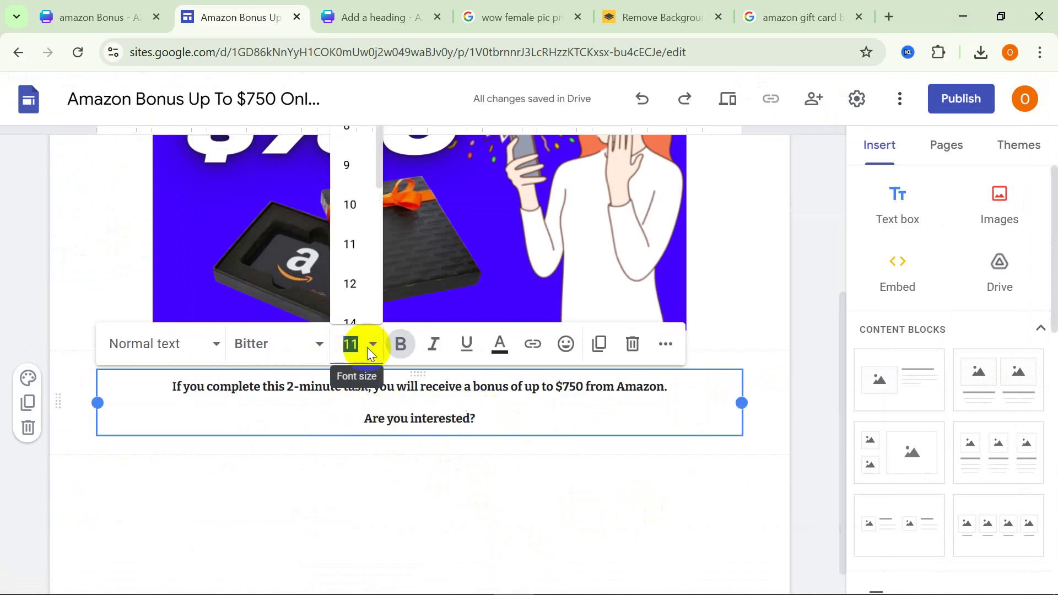
pyautogui.click(361, 285)
pyautogui.click(426, 475)
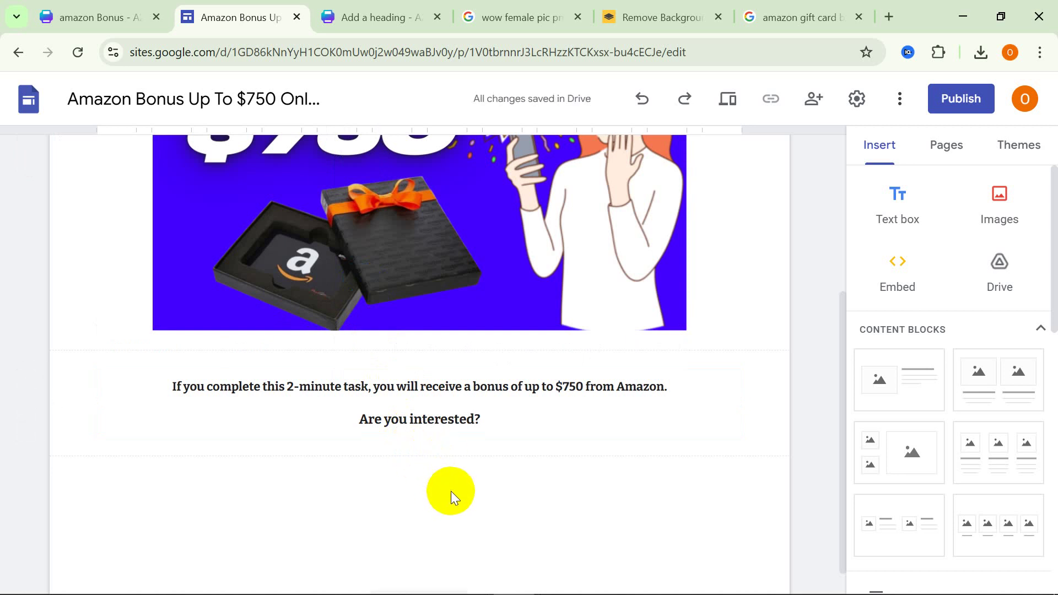
# Start inserting a button on the page and name it "Yeas".
pyautogui.scroll(-1, 451, 491)
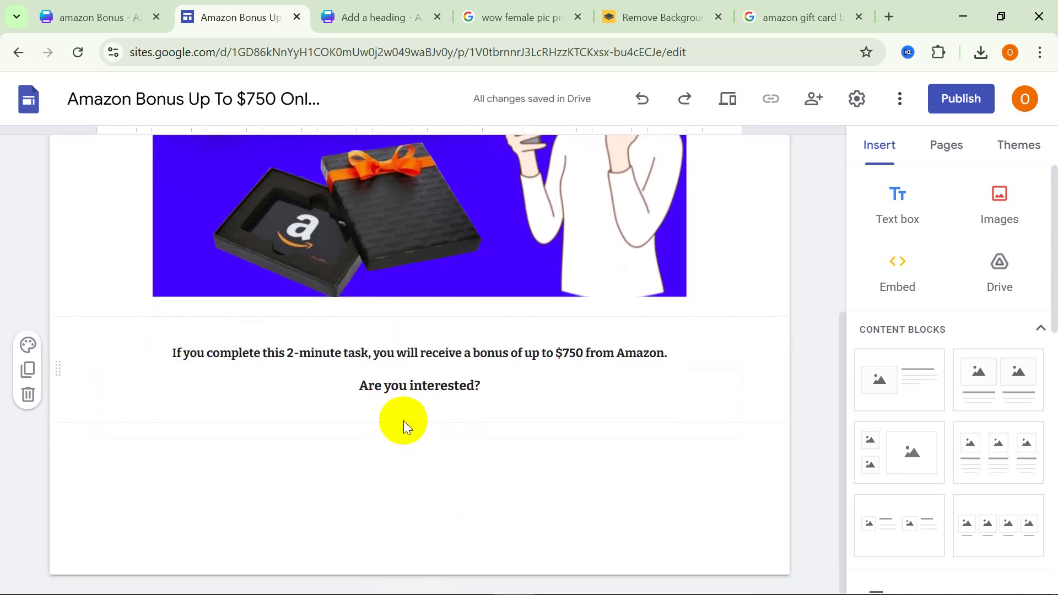
pyautogui.scroll(-7, 969, 430)
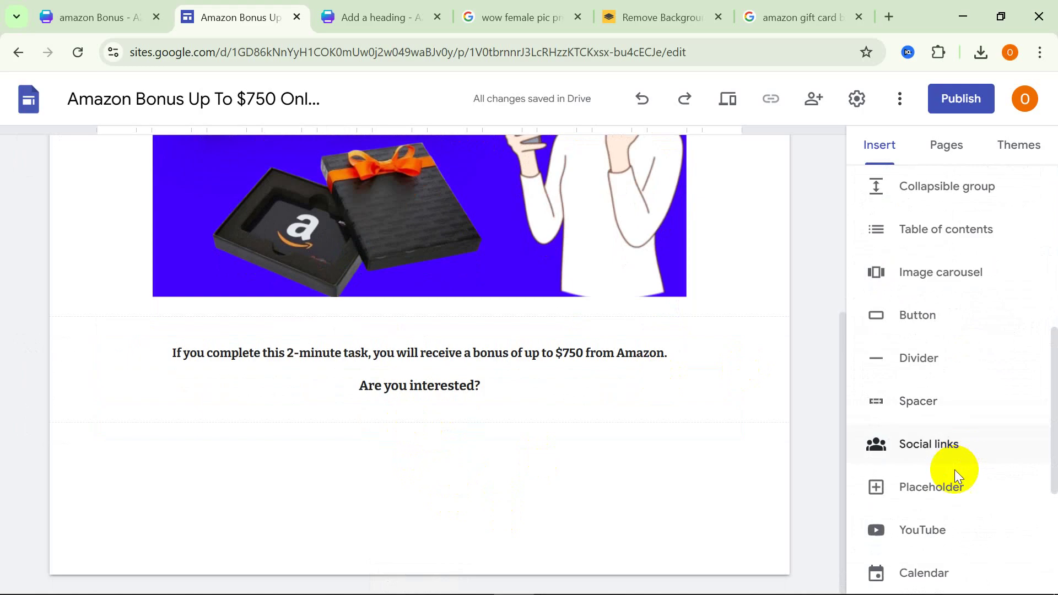
pyautogui.scroll(7, 950, 283)
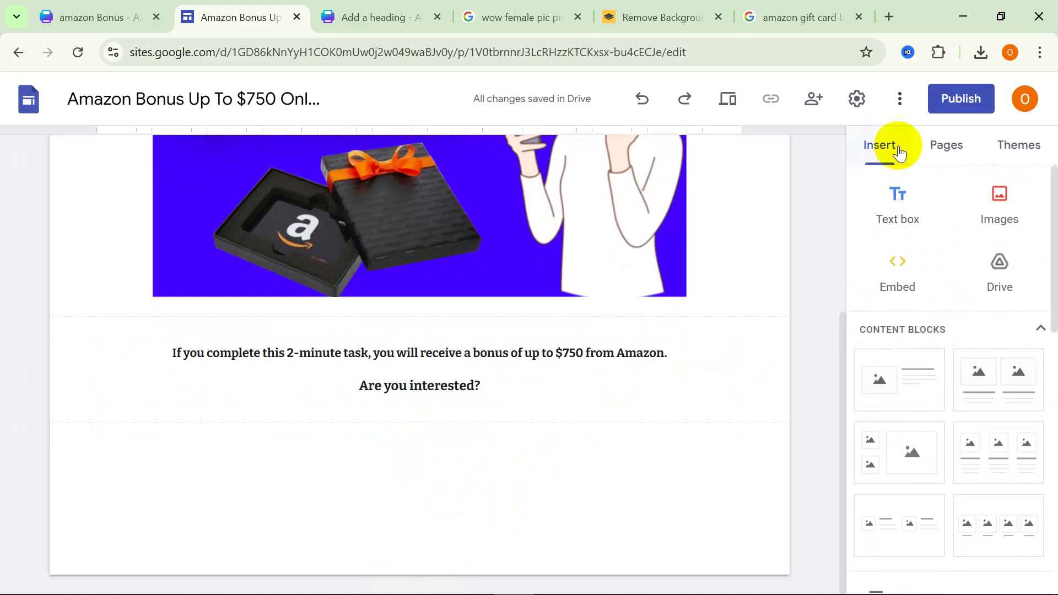
pyautogui.scroll(-5, 916, 402)
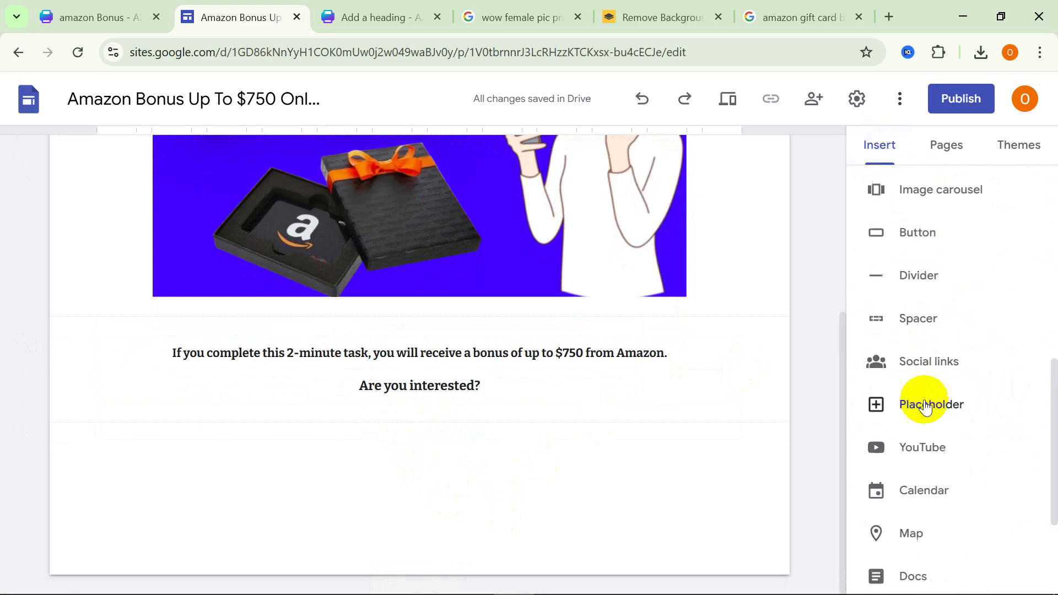
pyautogui.click(916, 237)
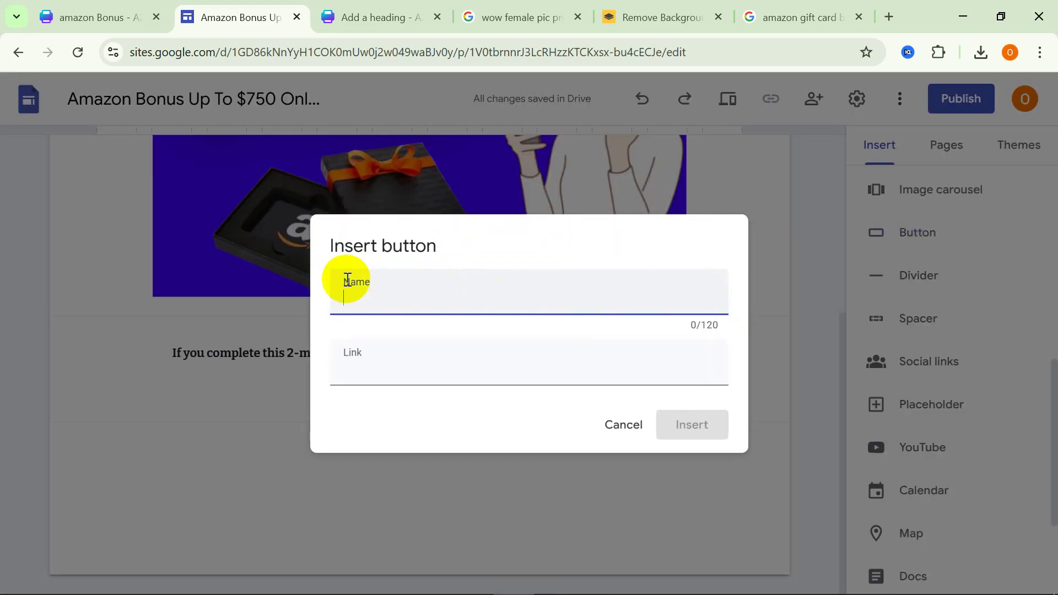
pyautogui.click(379, 372)
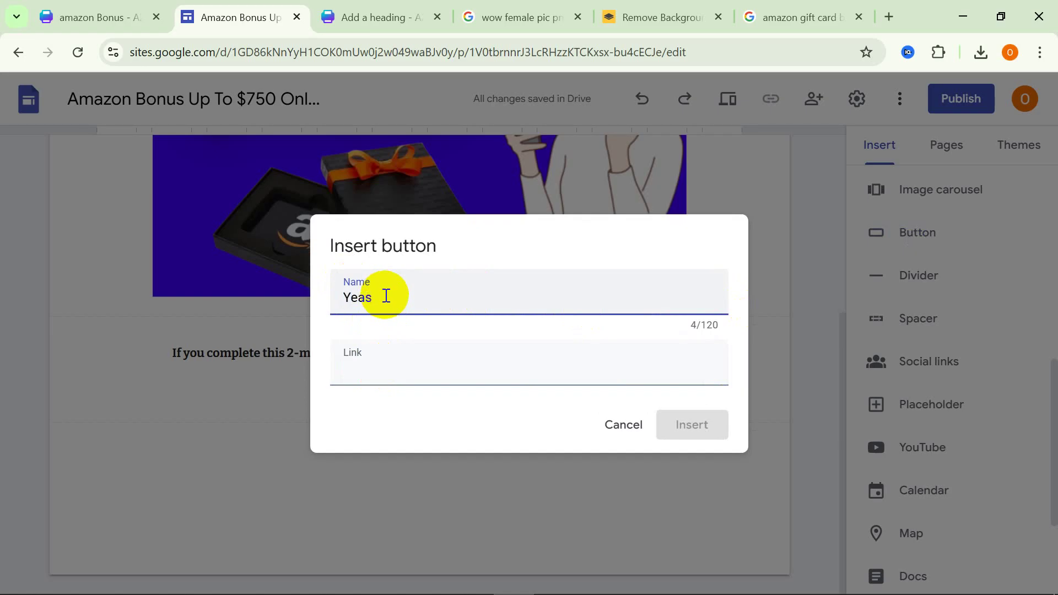
pyautogui.click(361, 362)
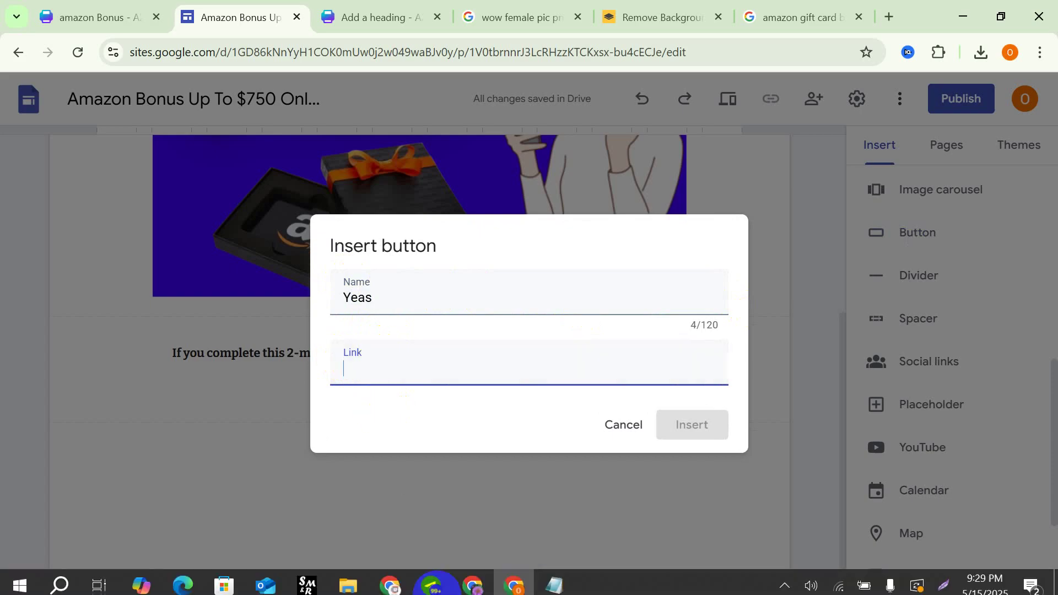
# Switch to the DreamAff page for the Amazon Bonus $750 offer and copy its click2daff.com offer link.
pyautogui.moveTo(402, 583)
pyautogui.click(329, 536)
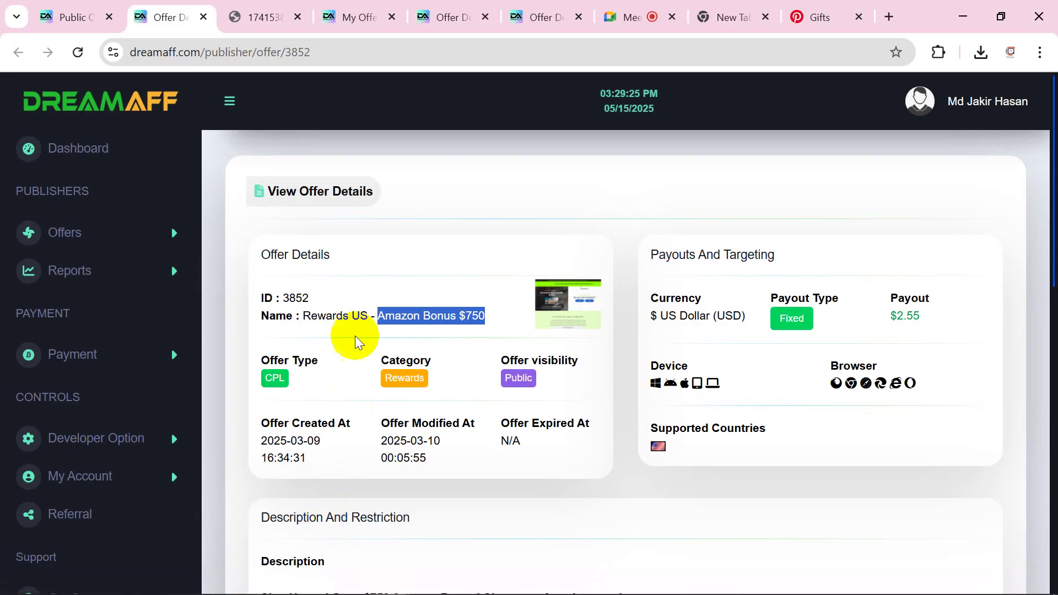
pyautogui.scroll(-6, 529, 341)
pyautogui.scroll(-6, 534, 309)
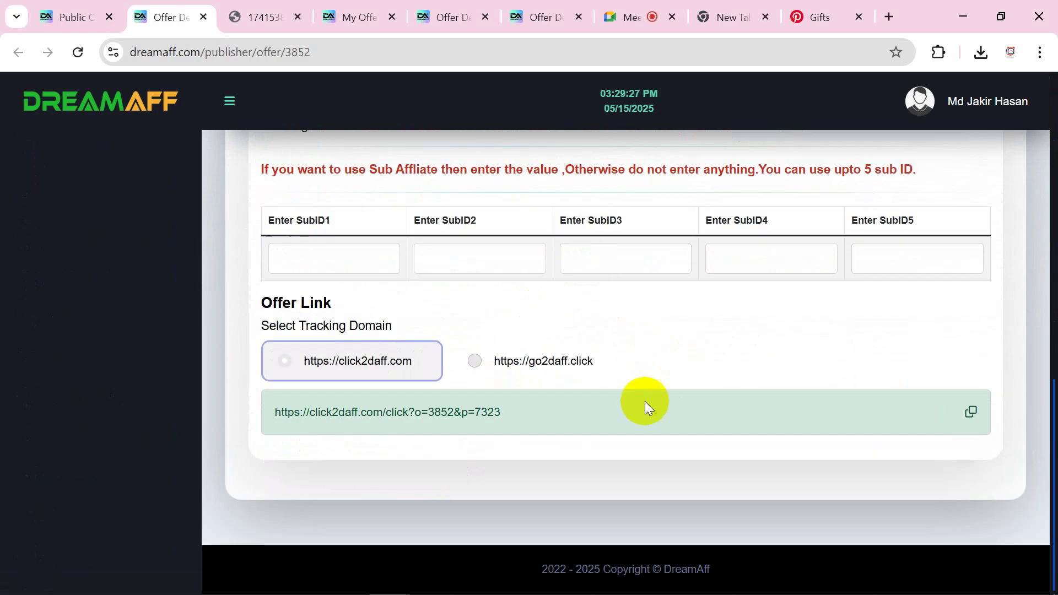
pyautogui.moveTo(503, 412); pyautogui.dragTo(288, 417)
pyautogui.rightClick(302, 419)
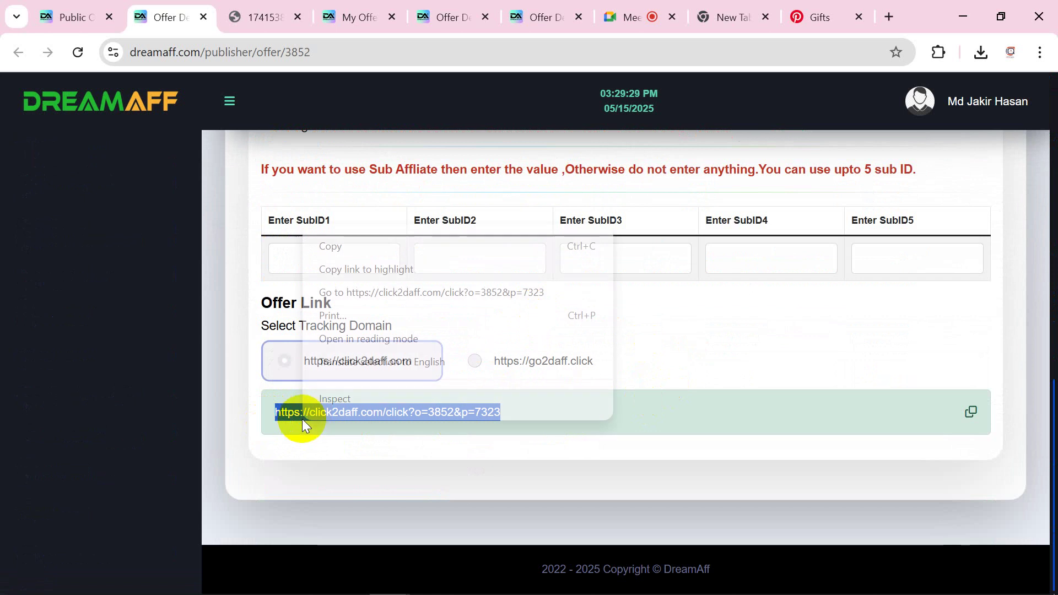
pyautogui.click(356, 246)
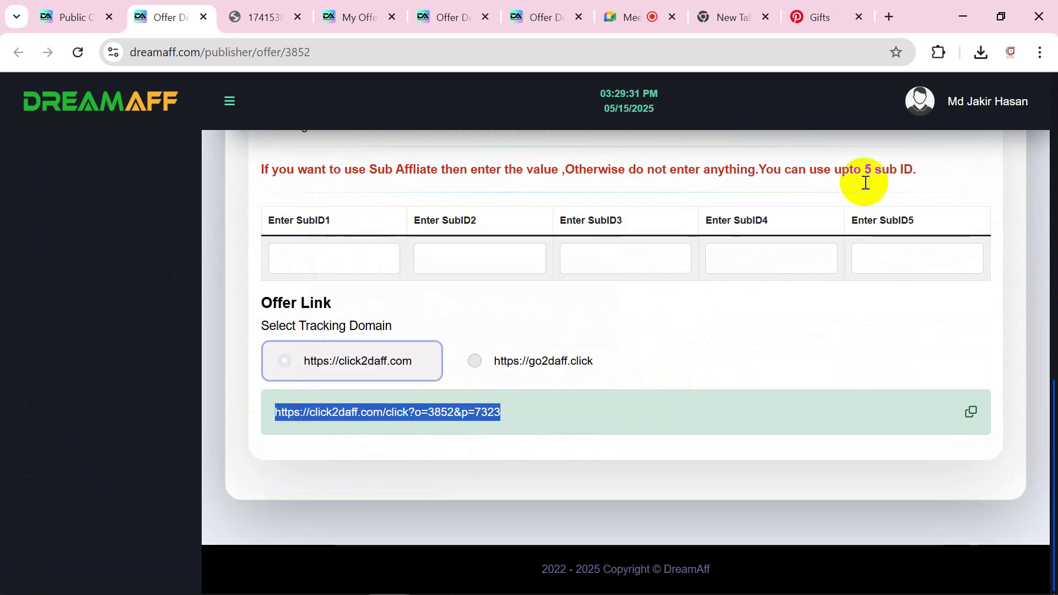
pyautogui.click(964, 16)
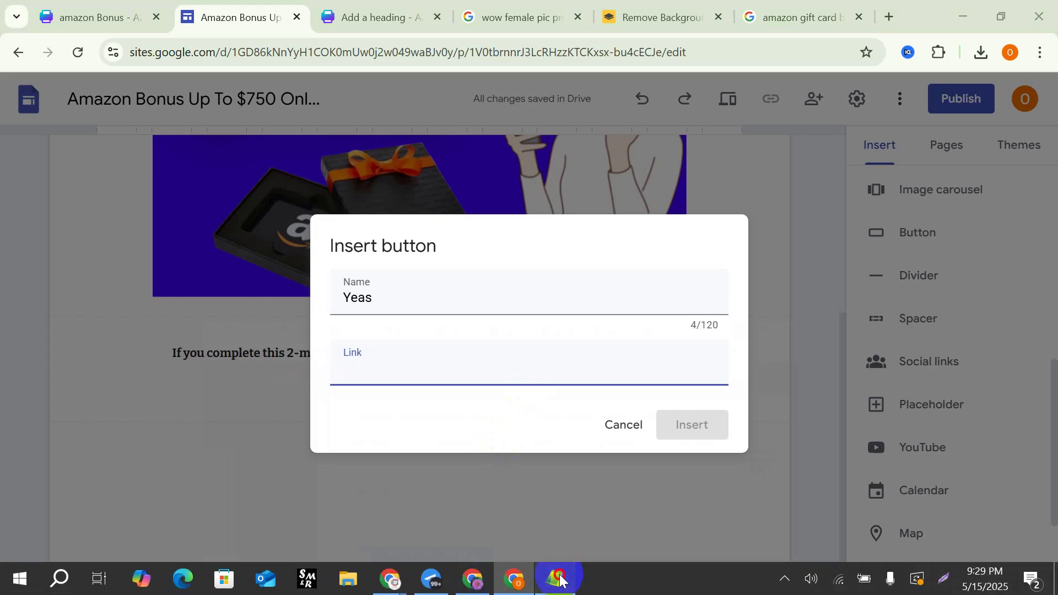
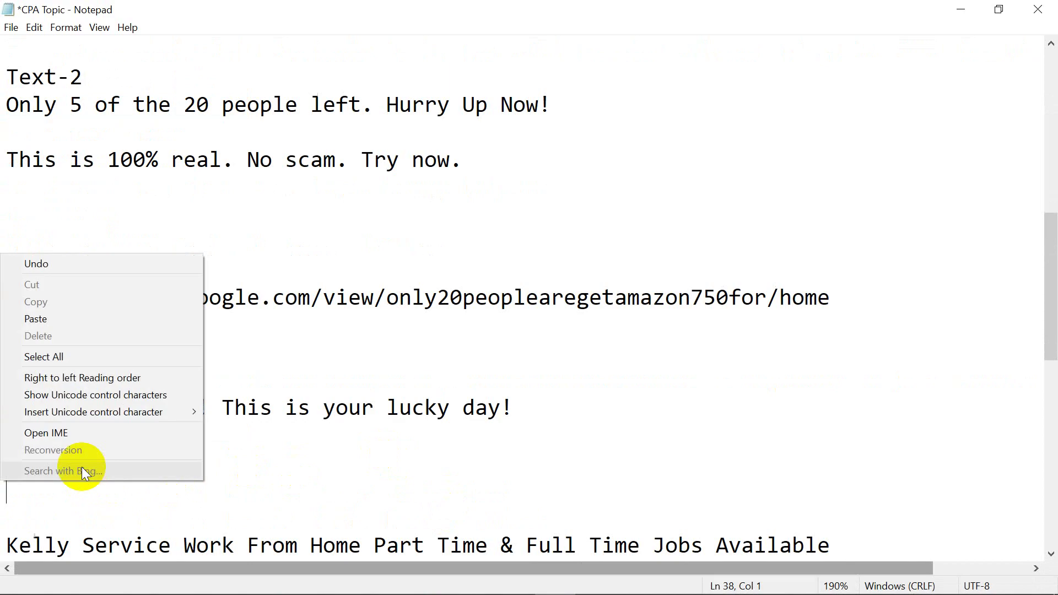
# Paste the offer link into the Notepad notes below "Congratulations! This is your lucky day!" and copy it from there.
pyautogui.click(70, 320)
pyautogui.moveTo(539, 490); pyautogui.dragTo(5, 490)
pyautogui.rightClick(4, 496)
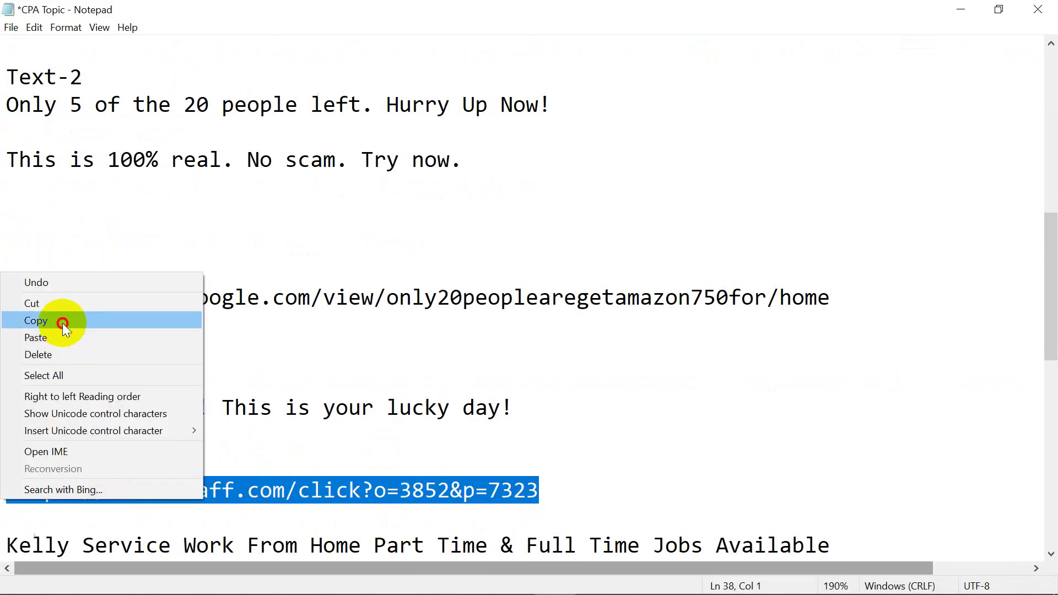
pyautogui.click(63, 324)
pyautogui.click(479, 495)
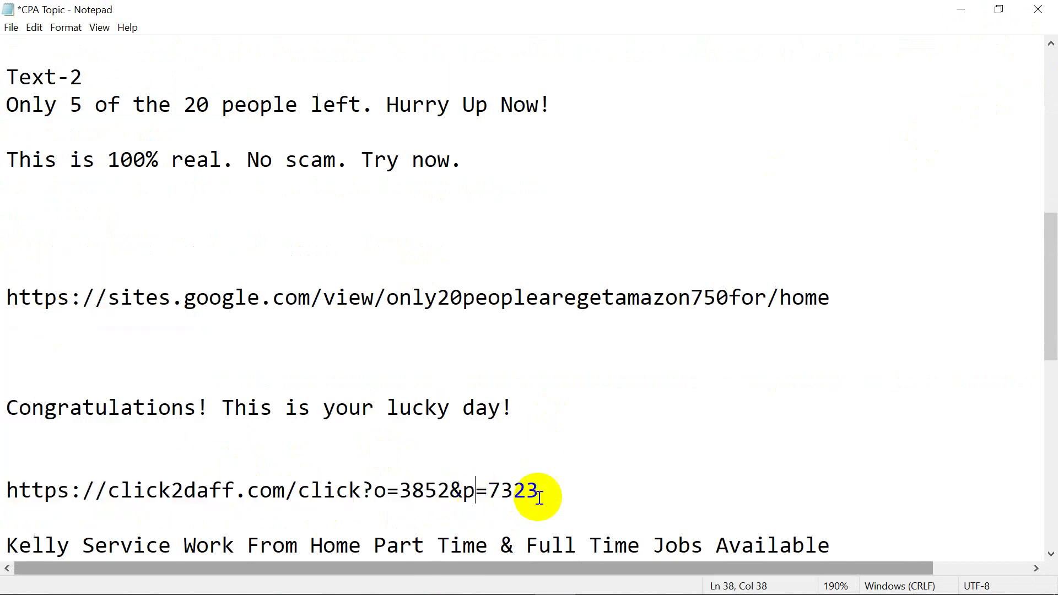
pyautogui.moveTo(539, 498); pyautogui.dragTo(64, 502)
pyautogui.click(156, 500)
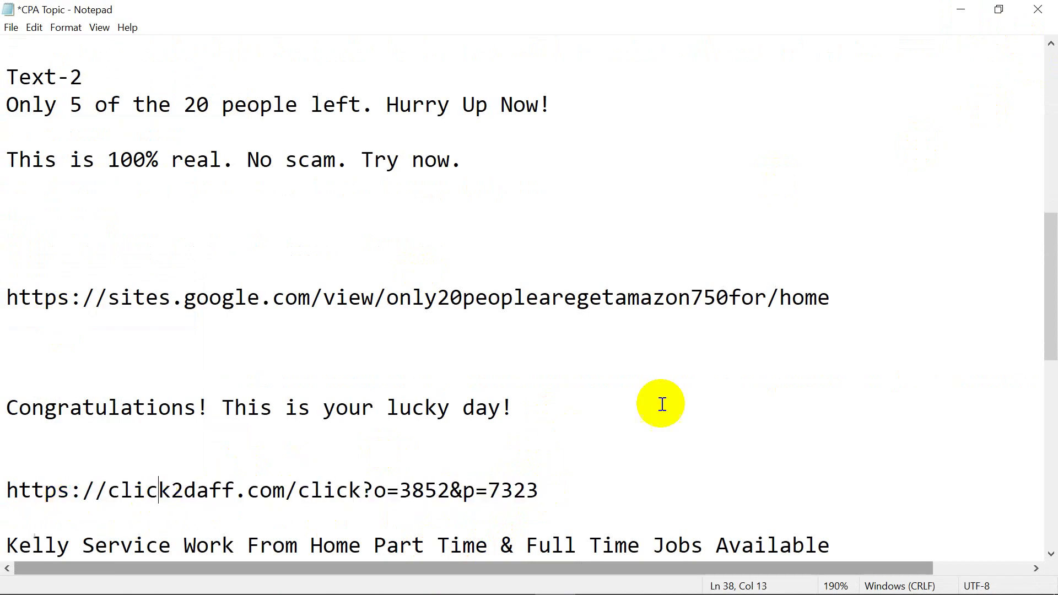
pyautogui.moveTo(465, 294); pyautogui.dragTo(678, 294)
pyautogui.click(678, 294)
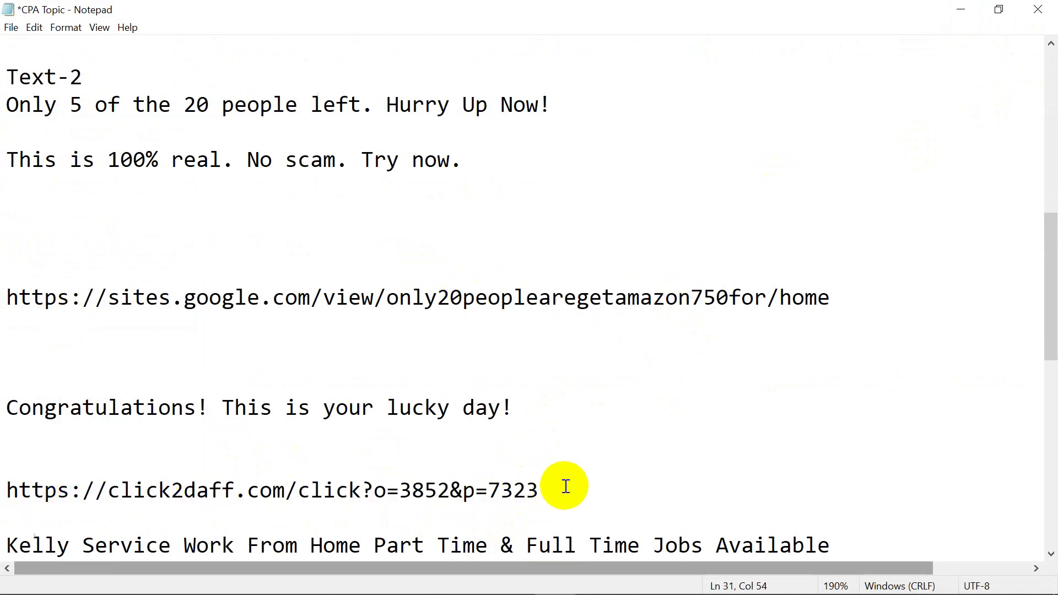
pyautogui.moveTo(565, 486); pyautogui.dragTo(7, 496)
pyautogui.click(90, 492)
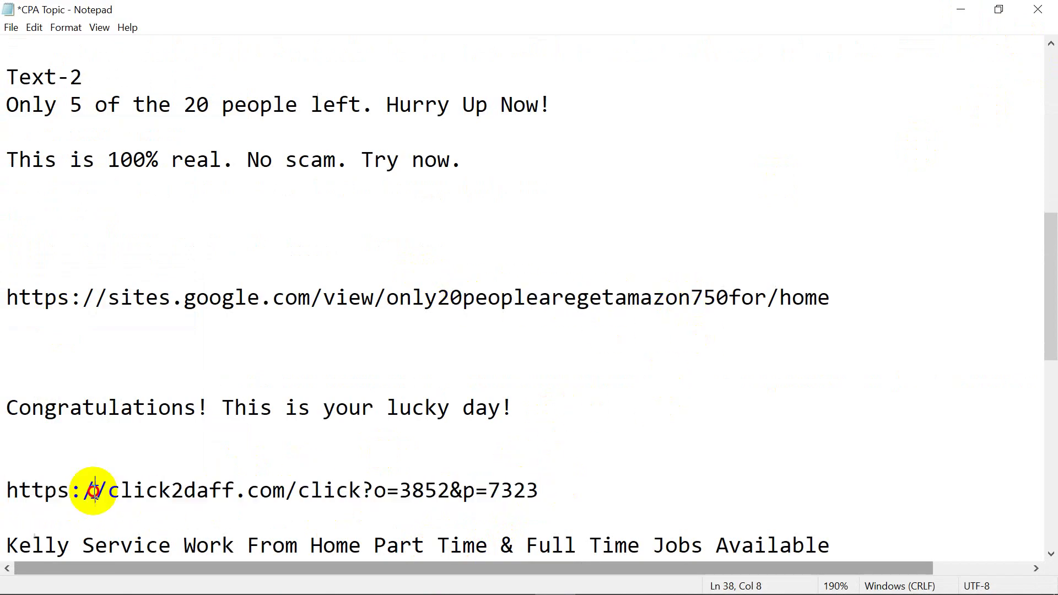
# Return to Google Sites, set the copied offer link as the "Yeas" button's link and insert the button.
pyautogui.click(972, 17)
pyautogui.rightClick(369, 371)
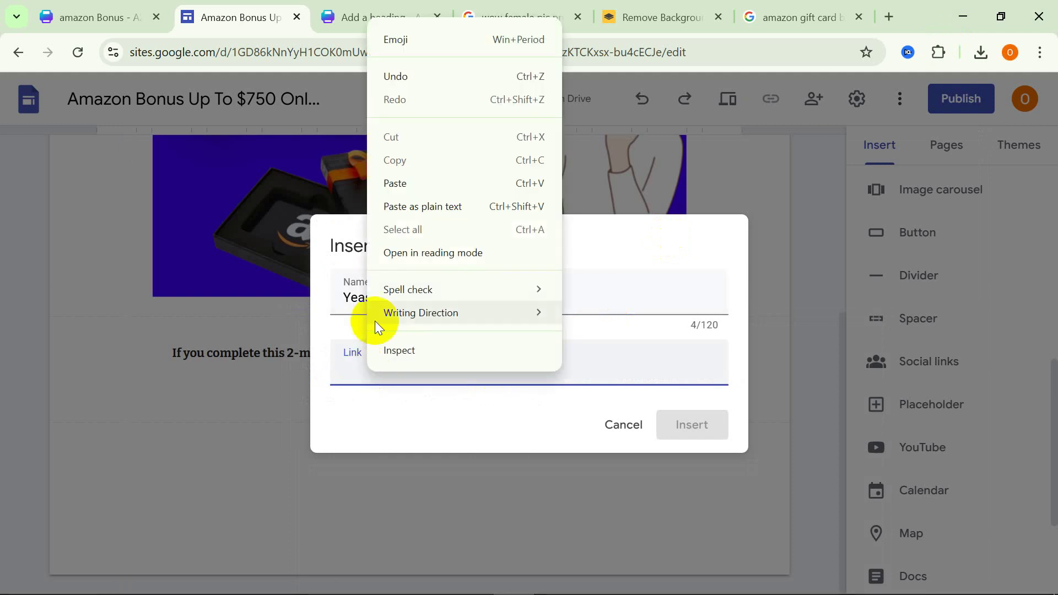
pyautogui.click(402, 180)
pyautogui.click(701, 427)
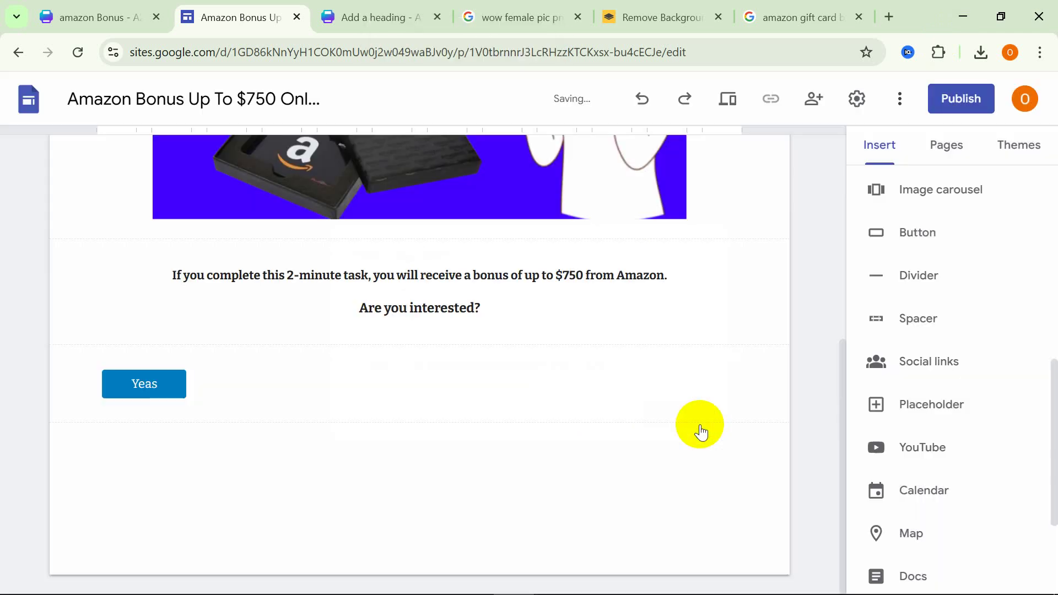
# Widen the "Yeas" button and move it inward in its row, just left of the page centre.
pyautogui.moveTo(196, 380); pyautogui.dragTo(255, 380)
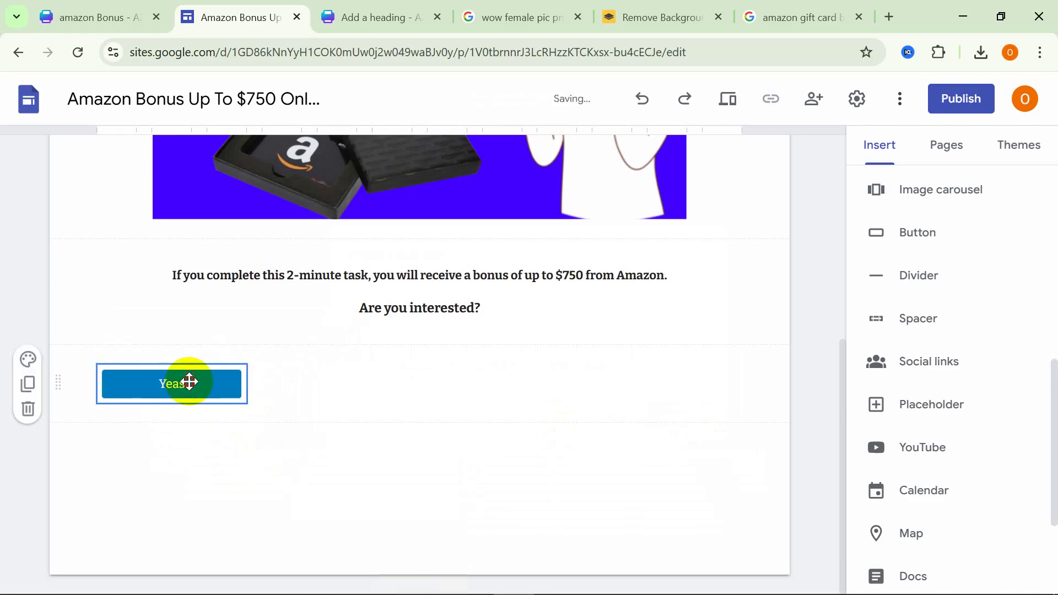
pyautogui.moveTo(189, 383); pyautogui.dragTo(295, 475)
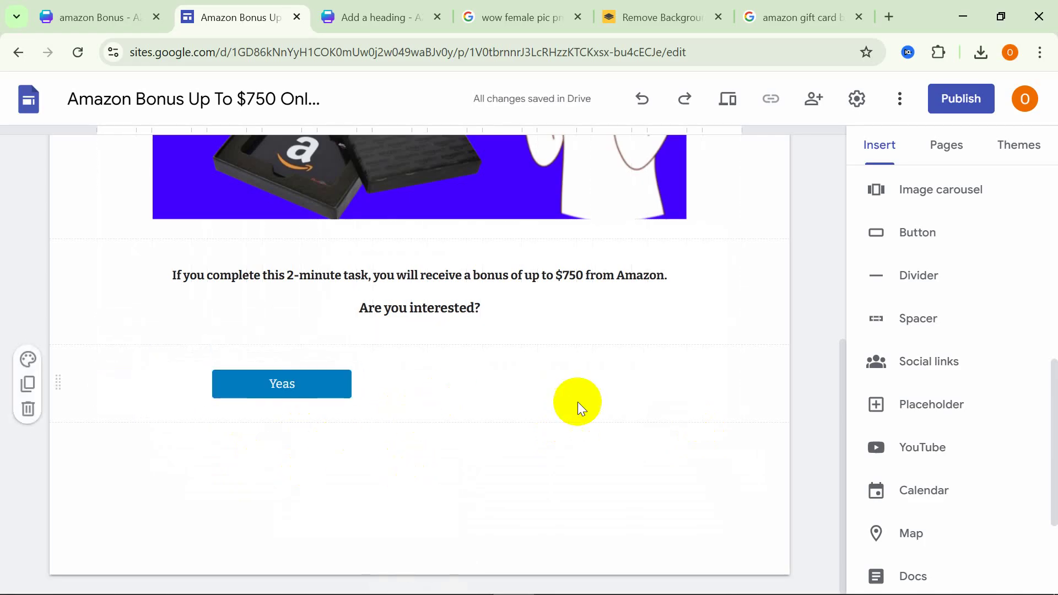
# Insert a "No" button linked to the copied click2daff.com offer link and place it in the same row beside "Yeas", equally wide.
pyautogui.click(901, 241)
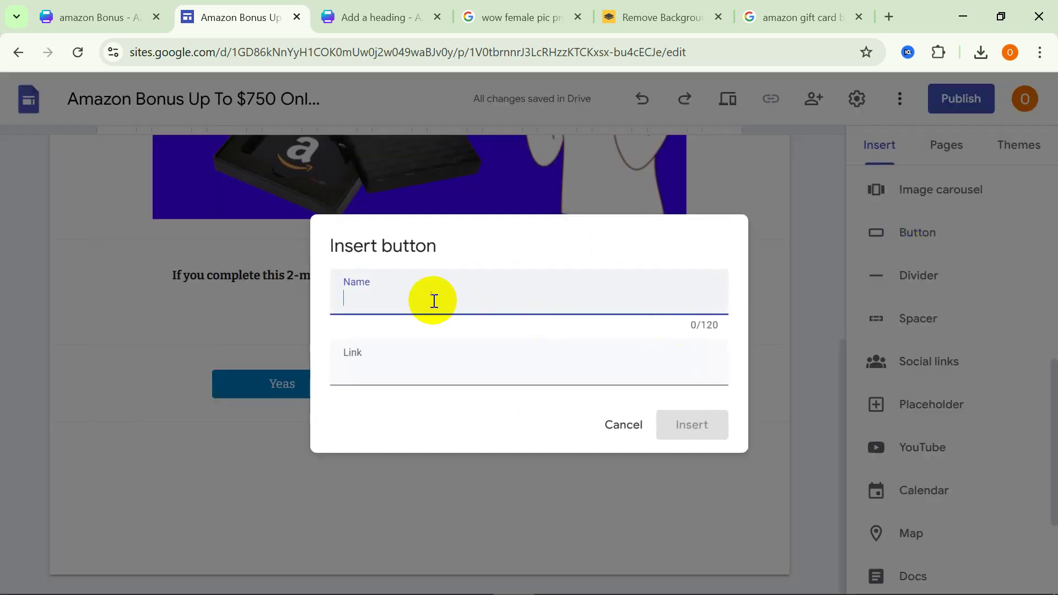
pyautogui.rightClick(376, 376)
pyautogui.click(412, 187)
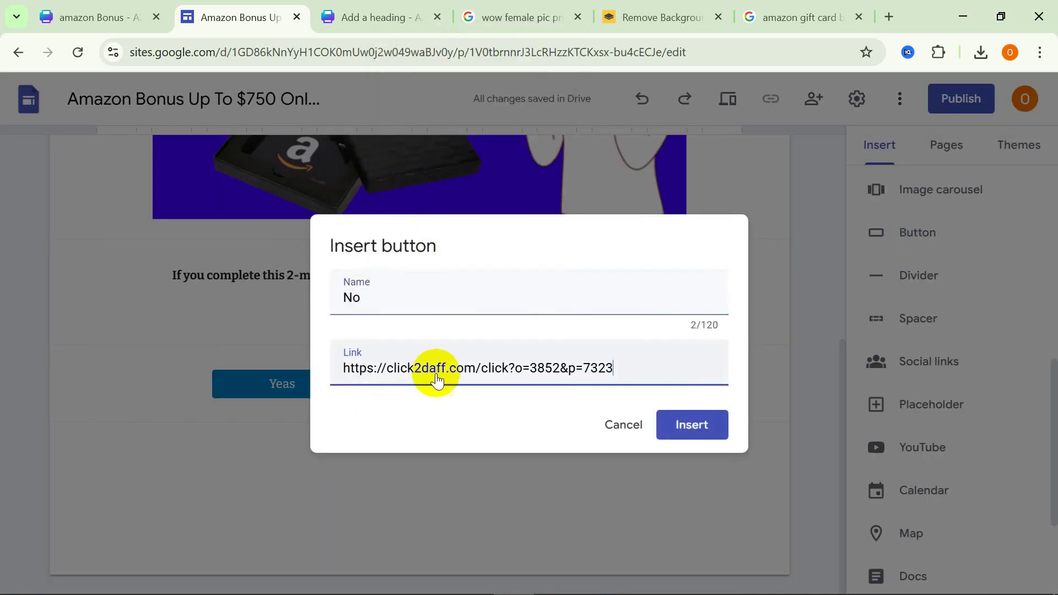
pyautogui.click(661, 431)
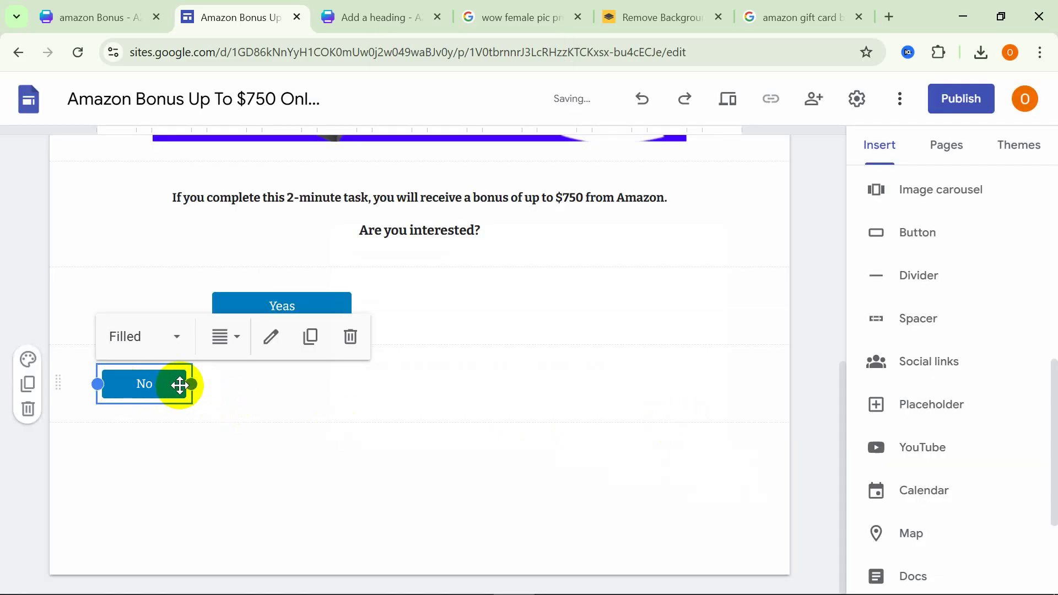
pyautogui.moveTo(193, 384); pyautogui.dragTo(489, 319)
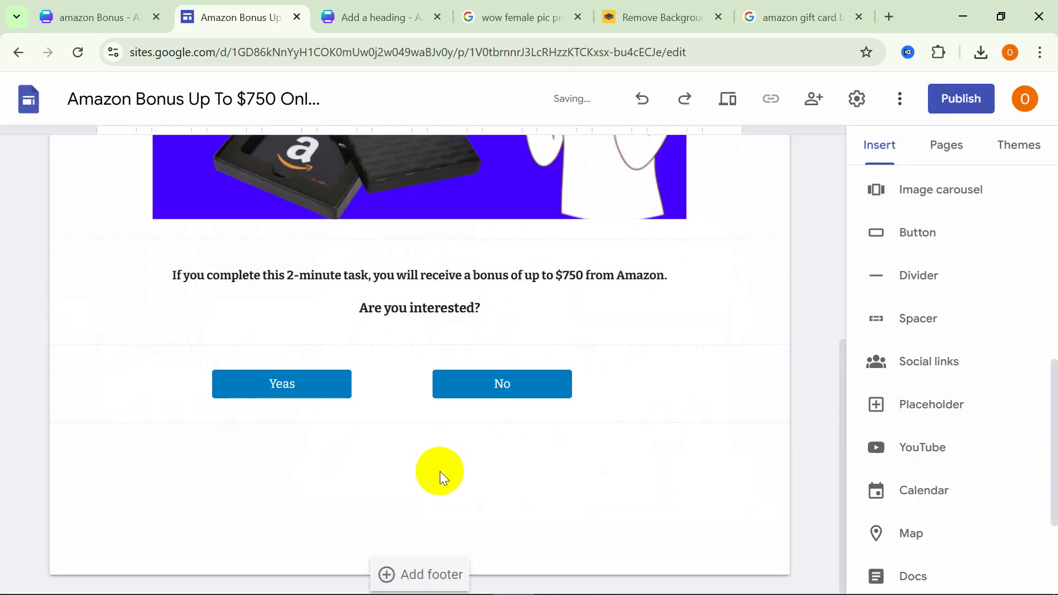
# Check the name and link in the "No" button's settings and close them without changes.
pyautogui.click(516, 398)
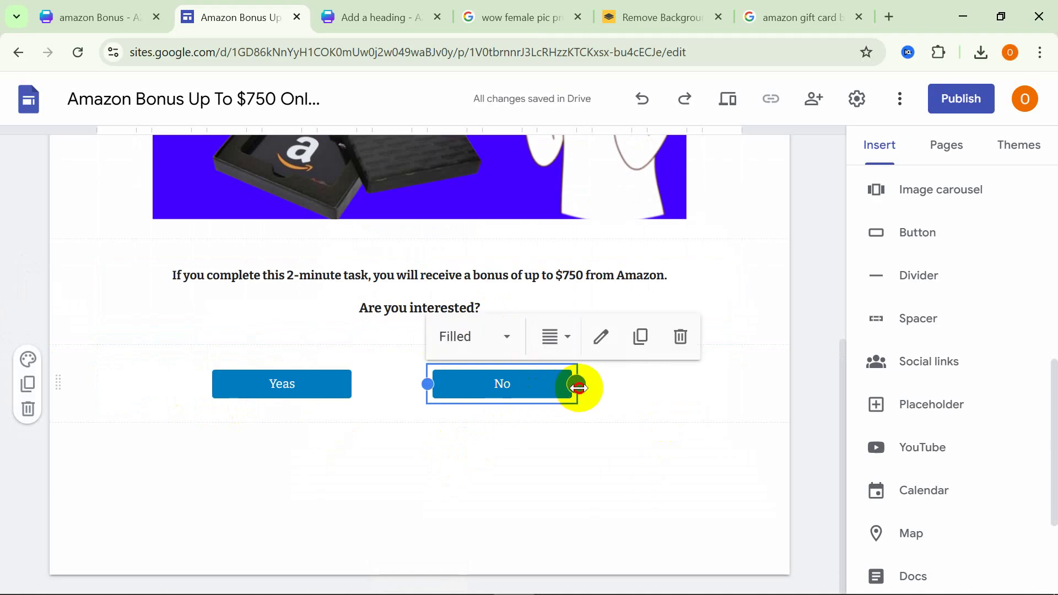
pyautogui.click(513, 510)
pyautogui.click(501, 394)
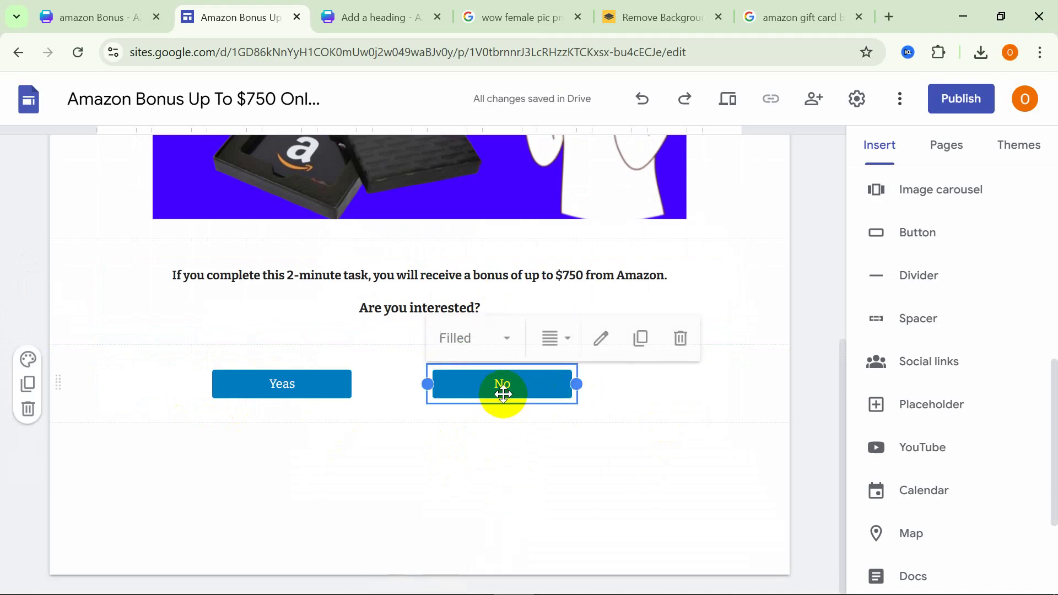
pyautogui.click(601, 338)
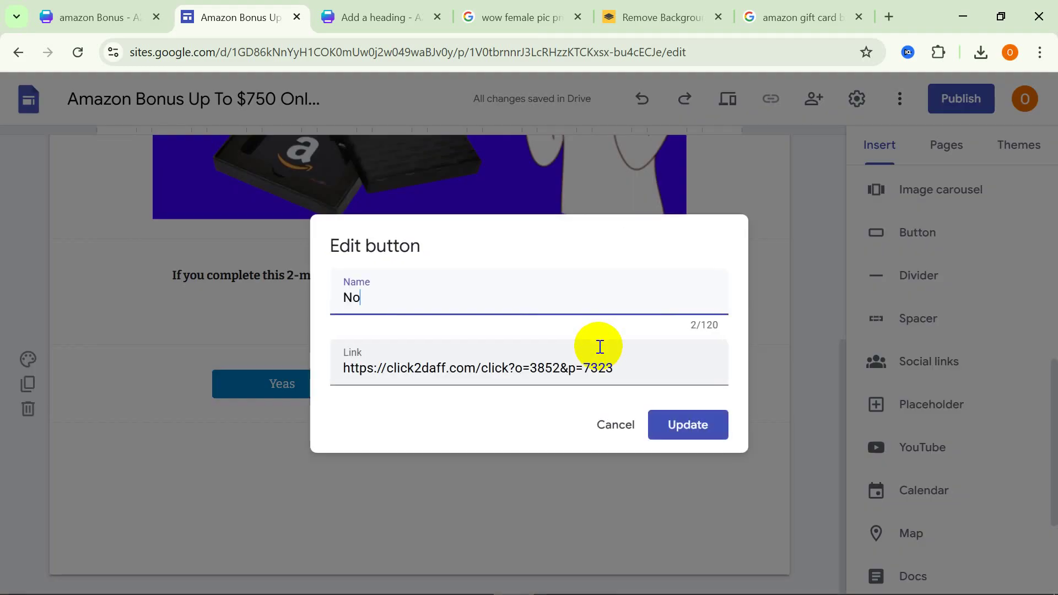
pyautogui.click(659, 429)
pyautogui.click(524, 487)
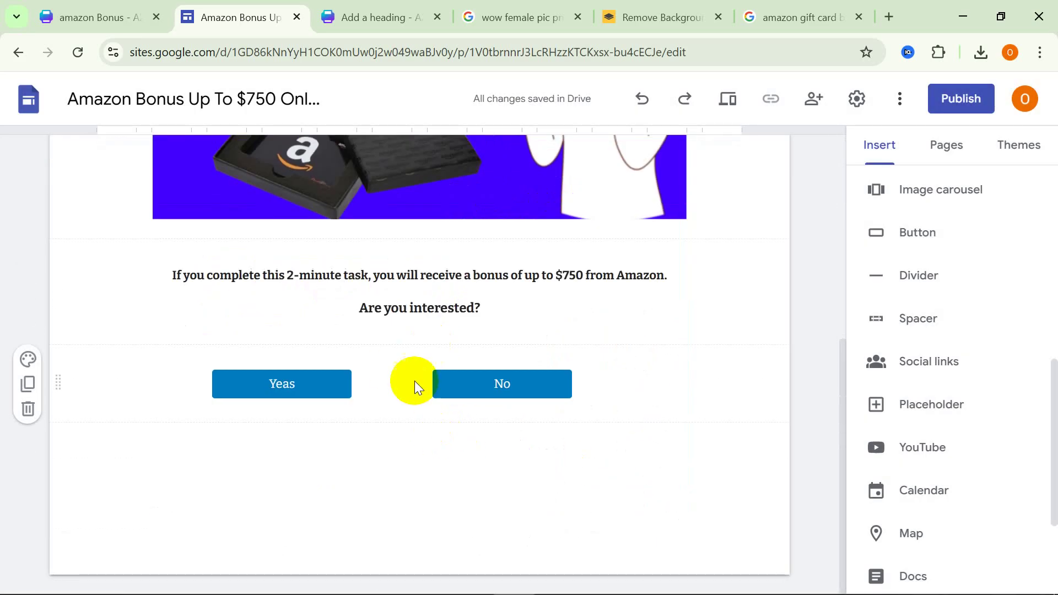
# Switch to the Notepad notes, review which landing page items follow the button in the outline, and return to Google Sites.
pyautogui.click(555, 577)
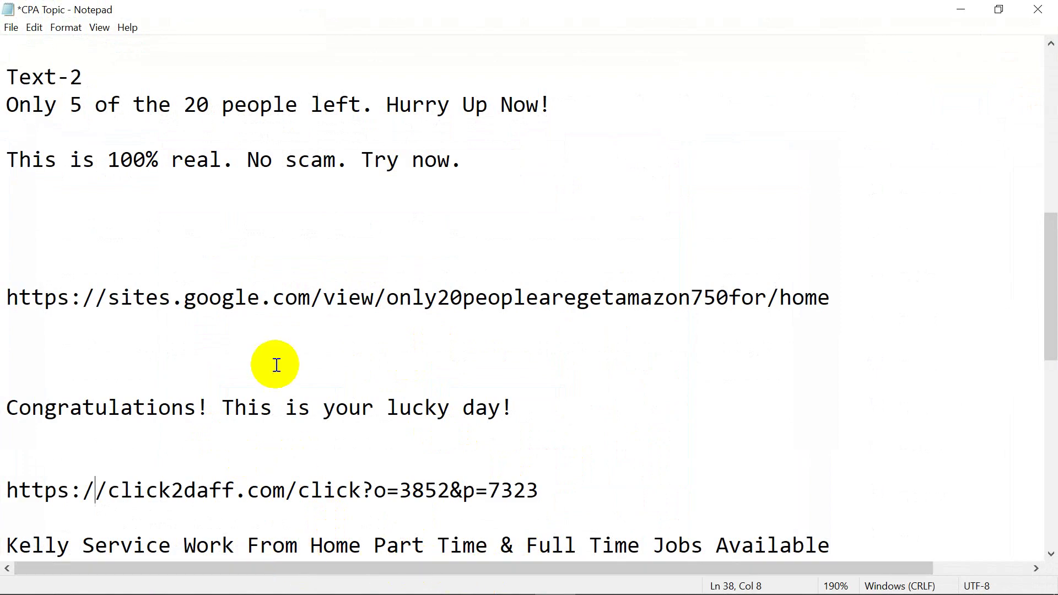
pyautogui.scroll(-5, 277, 364)
pyautogui.scroll(6, 350, 416)
pyautogui.scroll(5, 351, 413)
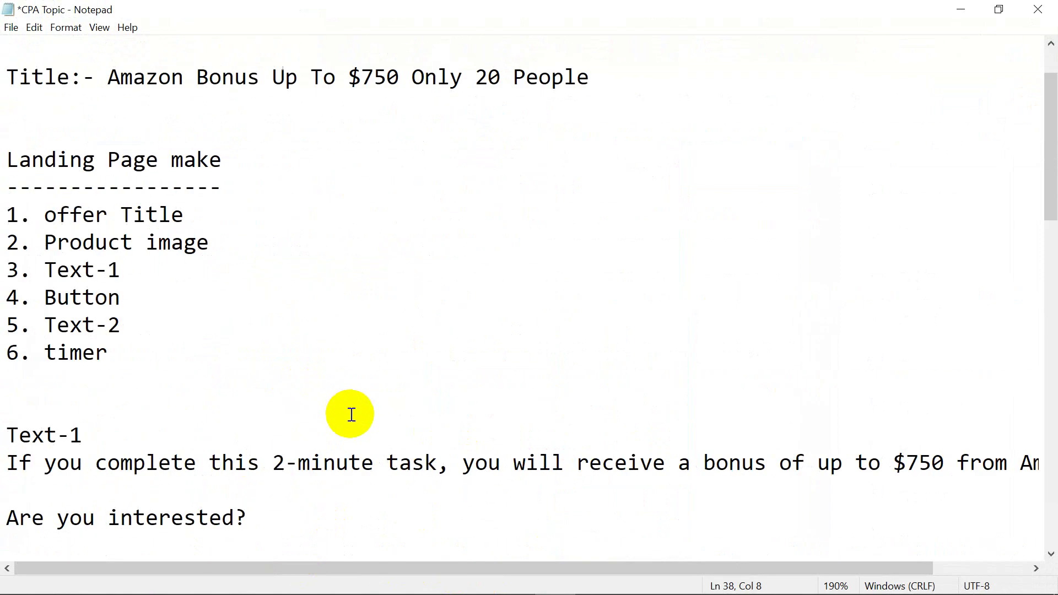
pyautogui.doubleClick(59, 294)
pyautogui.click(61, 330)
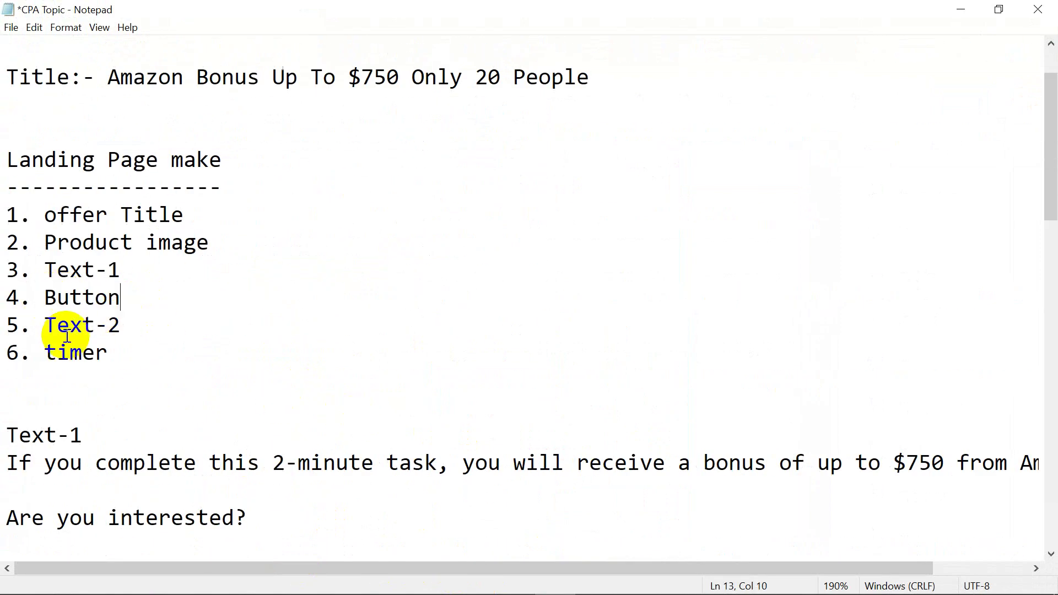
pyautogui.moveTo(42, 326); pyautogui.dragTo(166, 327)
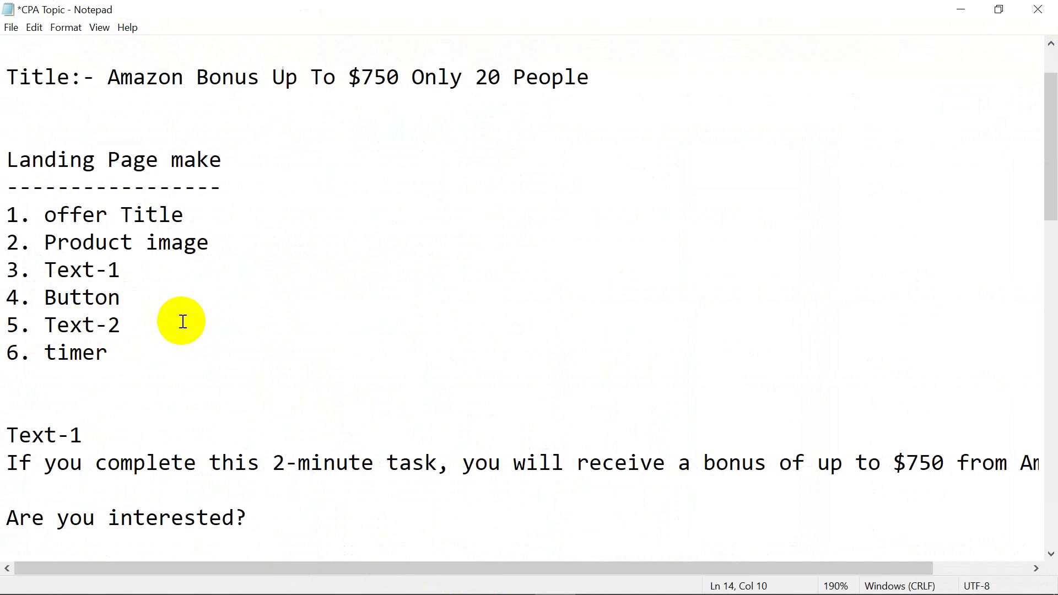
pyautogui.moveTo(38, 325); pyautogui.dragTo(204, 323)
pyautogui.click(203, 322)
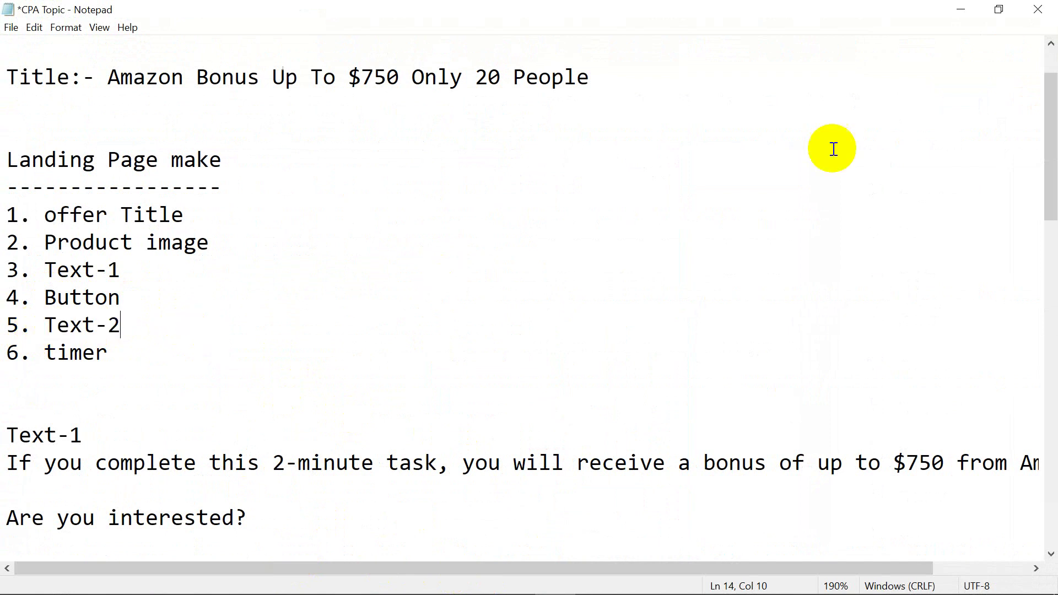
pyautogui.click(953, 23)
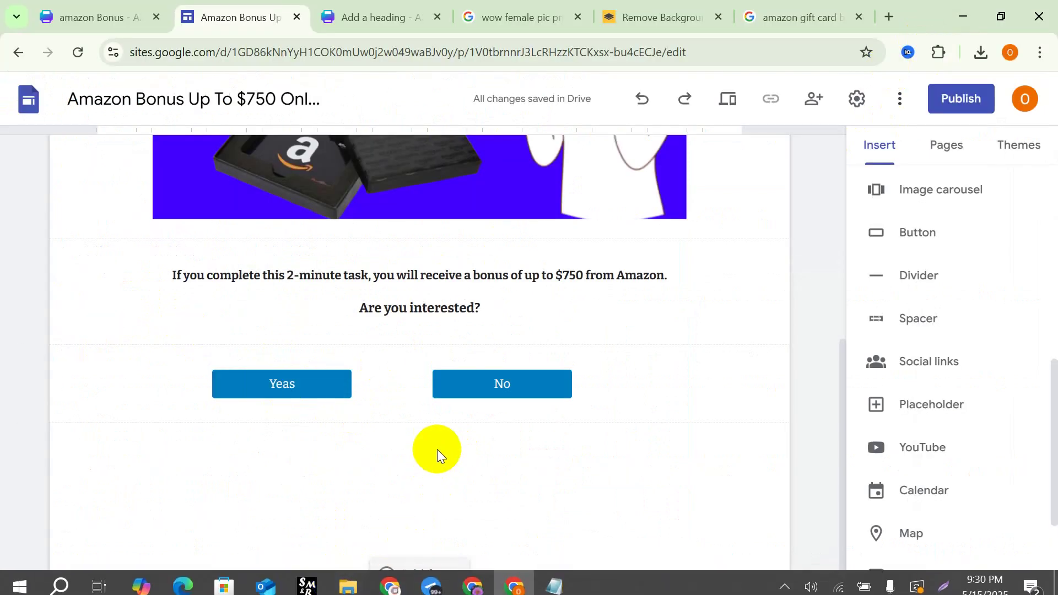
# Add a text box below the buttons and copy both Text-2 lines from the Notepad notes, removing the blank line between them.
pyautogui.scroll(5, 953, 274)
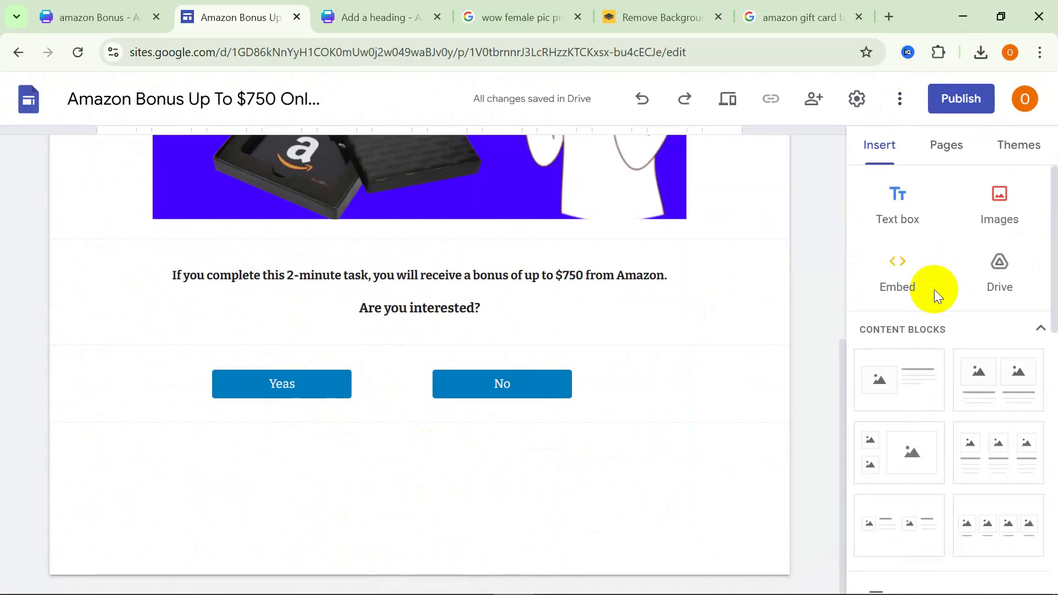
pyautogui.click(888, 217)
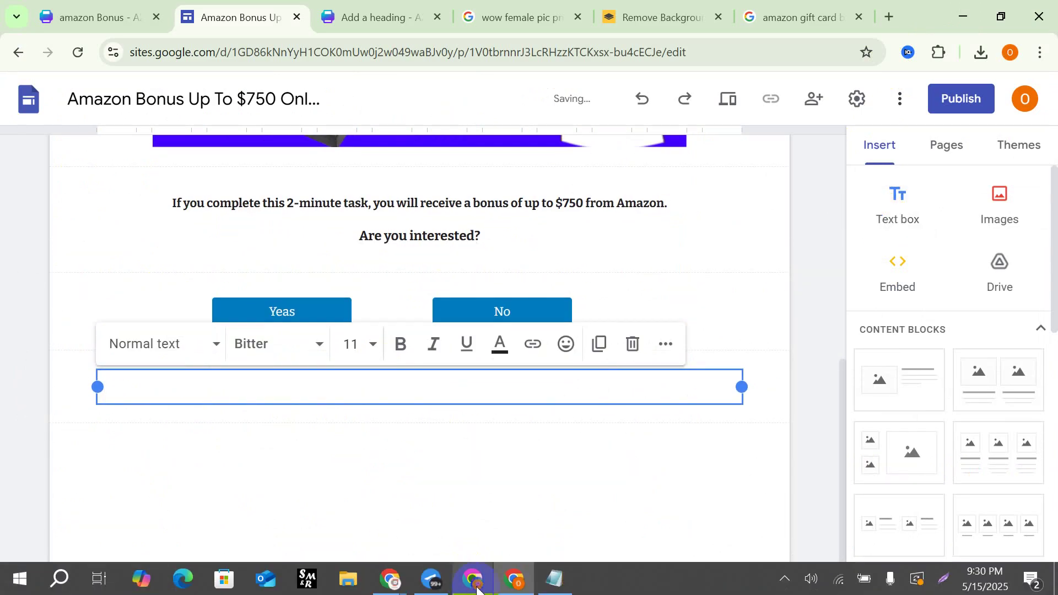
pyautogui.click(557, 581)
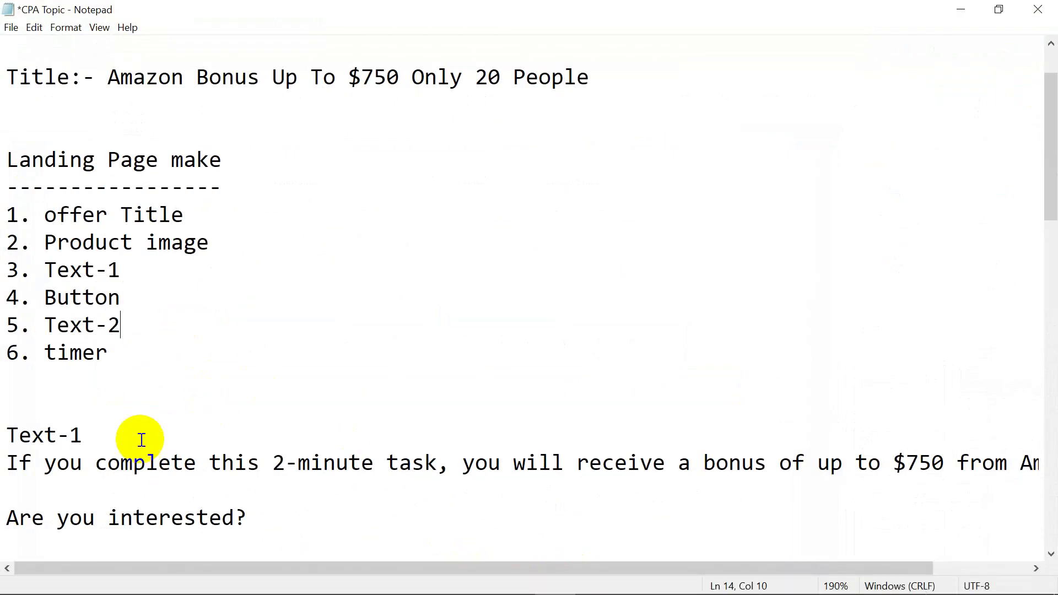
pyautogui.scroll(-2, 118, 432)
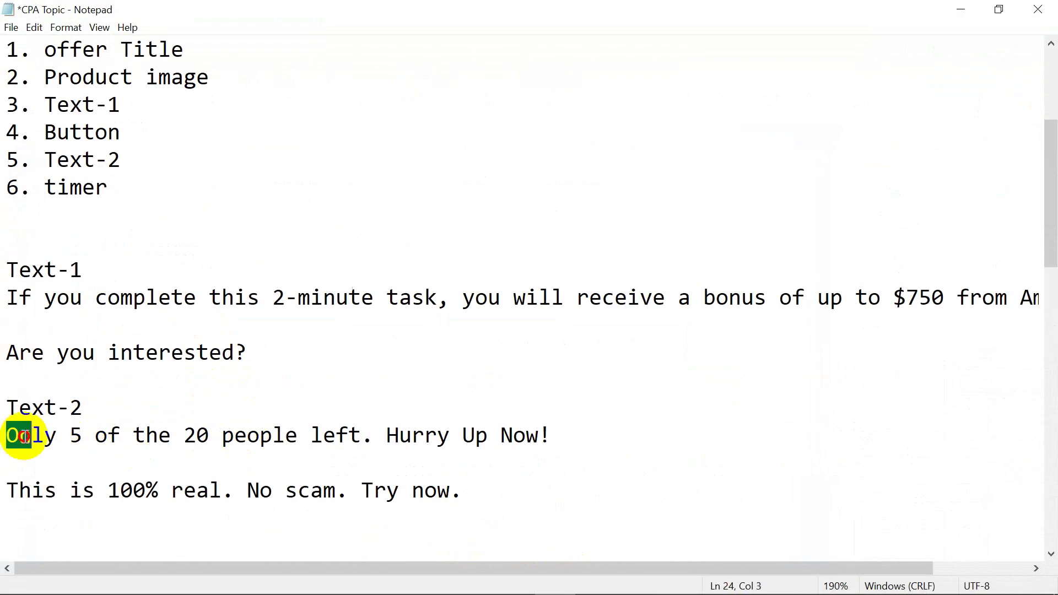
pyautogui.moveTo(24, 436); pyautogui.dragTo(532, 439)
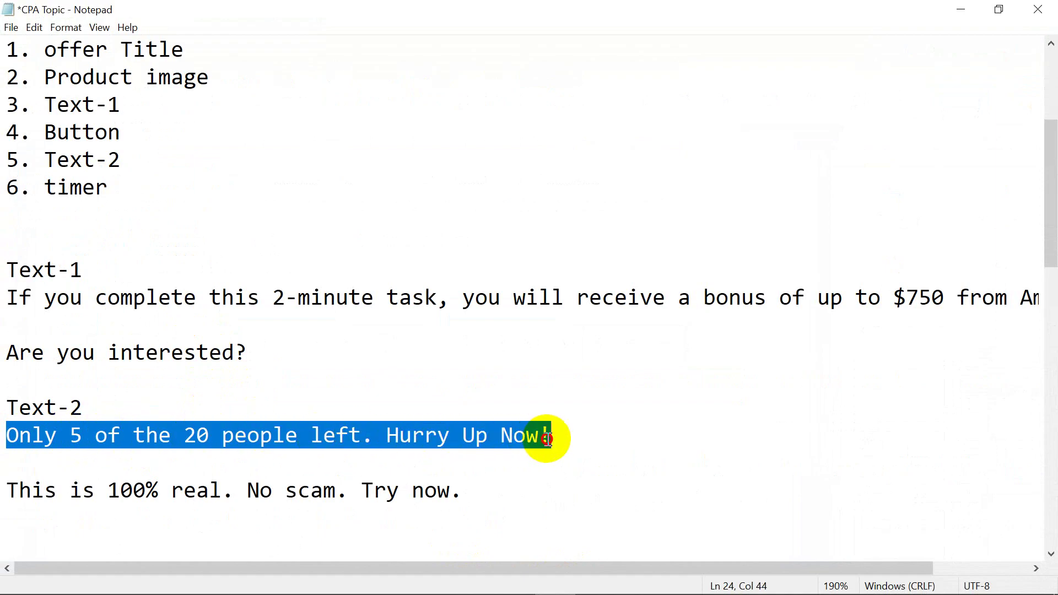
pyautogui.click(130, 462)
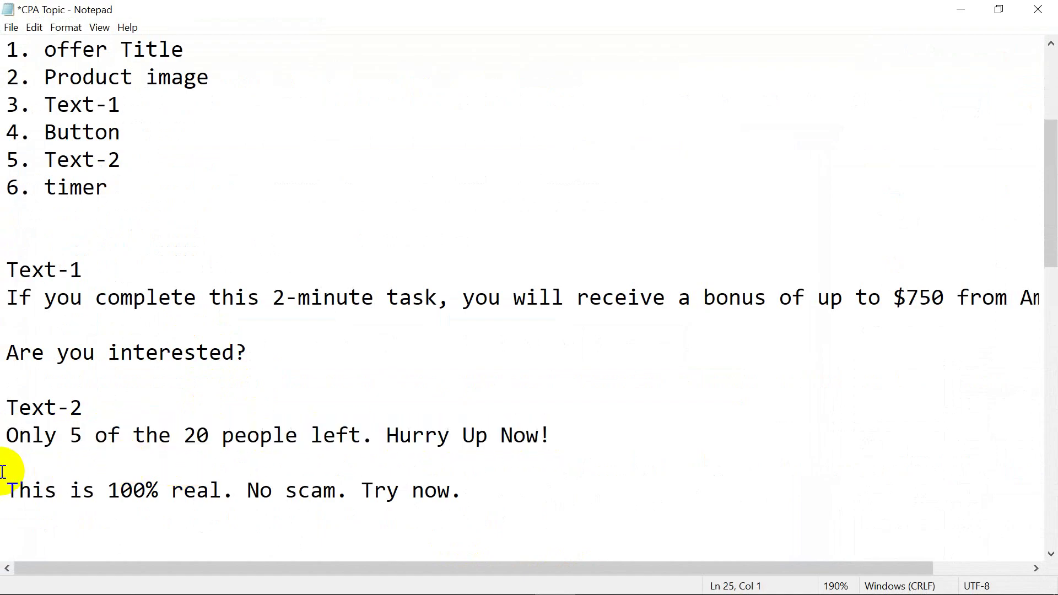
pyautogui.press('BackSpace')
pyautogui.moveTo(37, 444); pyautogui.dragTo(461, 463)
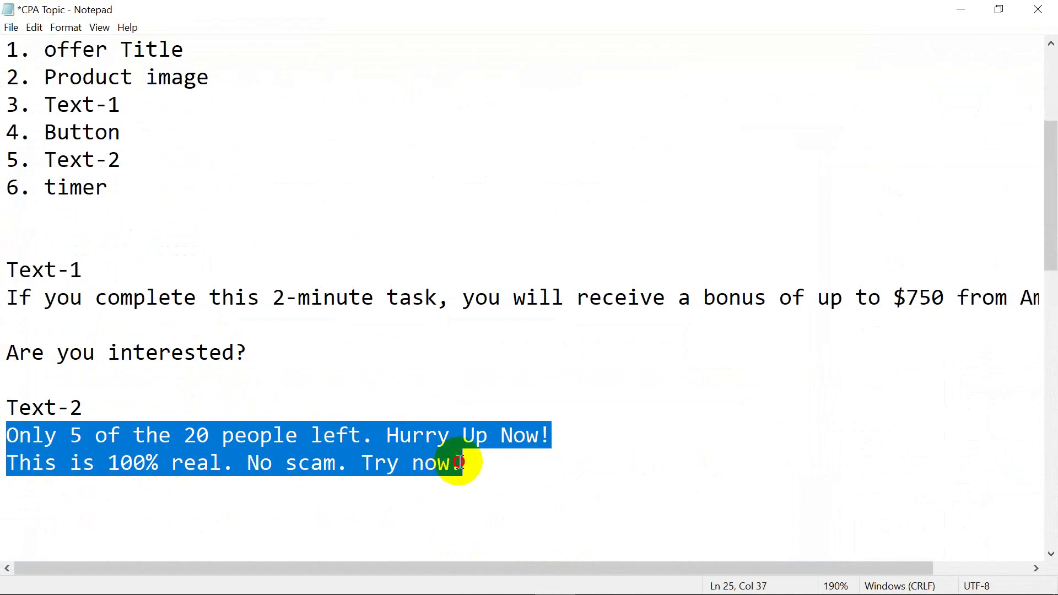
pyautogui.rightClick(392, 458)
pyautogui.click(263, 279)
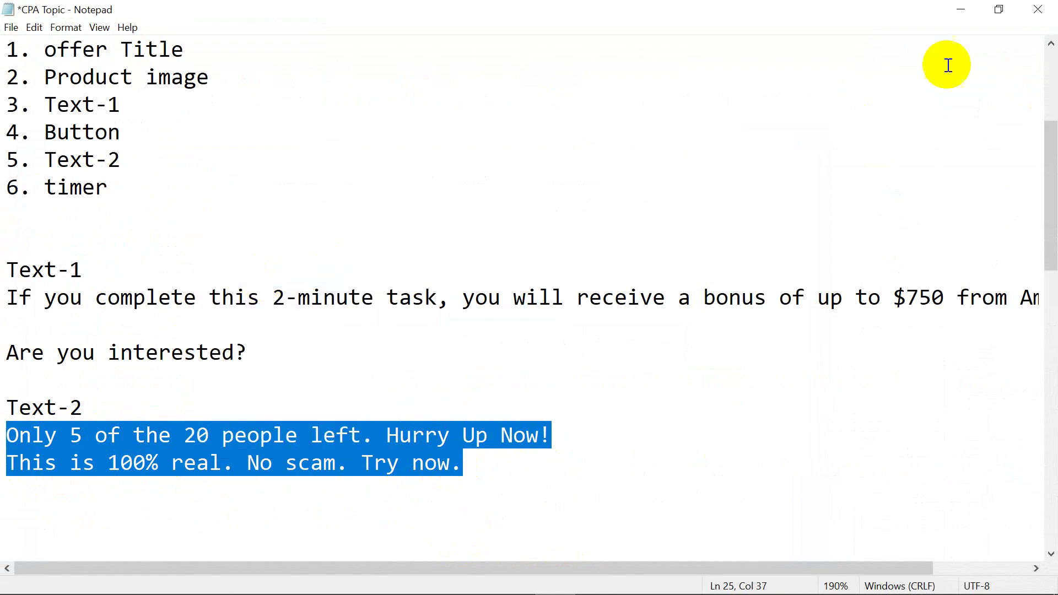
# Return to Google Sites, paste the Text-2 lines into the new text box, and make them bold and centred.
pyautogui.click(961, 9)
pyautogui.rightClick(374, 384)
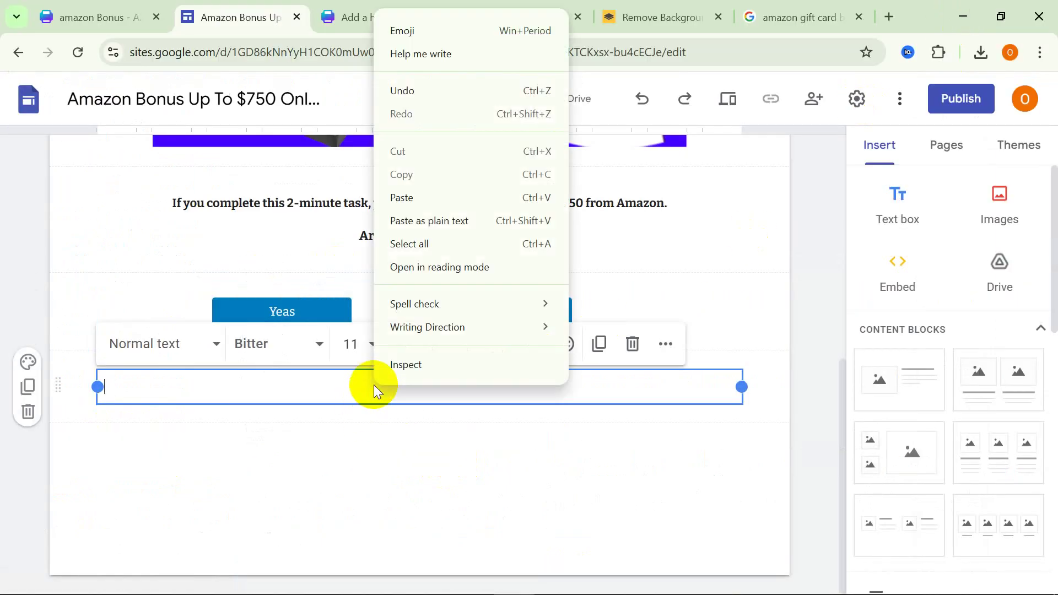
pyautogui.click(428, 216)
pyautogui.hotkey('ctrl', 'a')
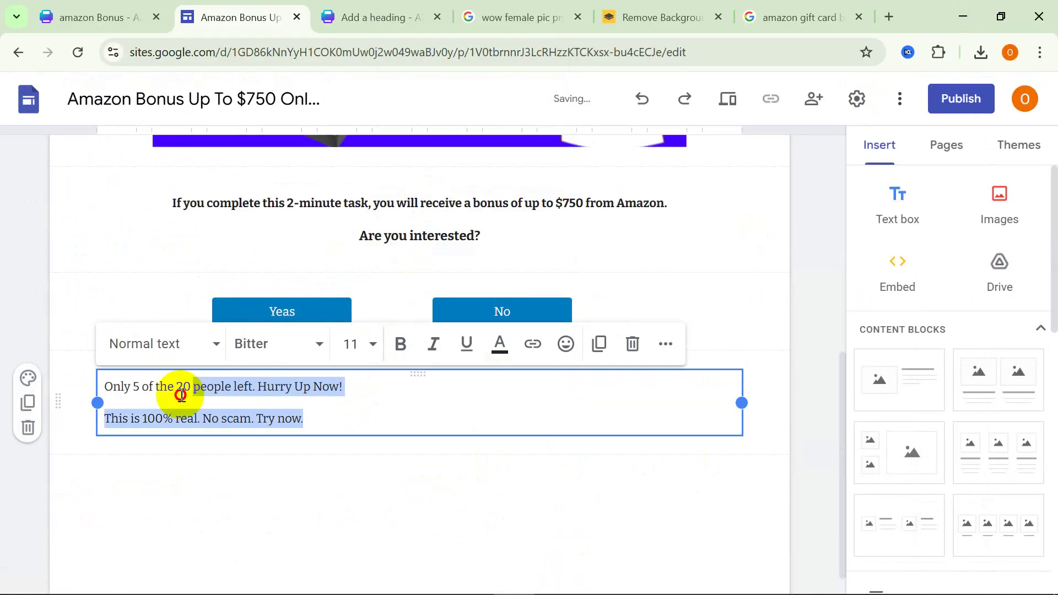
pyautogui.click(401, 345)
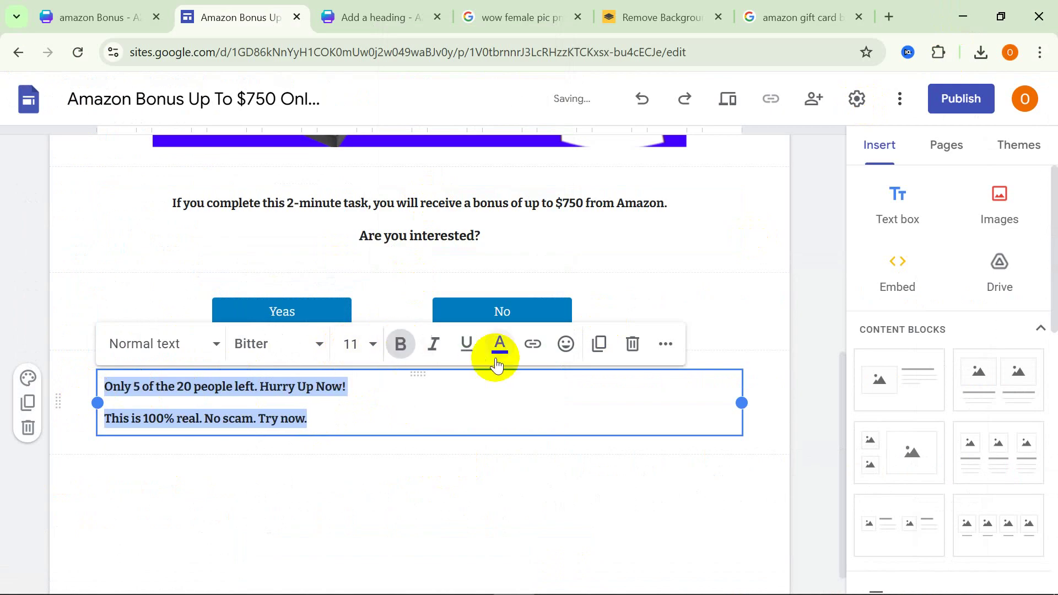
pyautogui.click(666, 344)
pyautogui.click(357, 383)
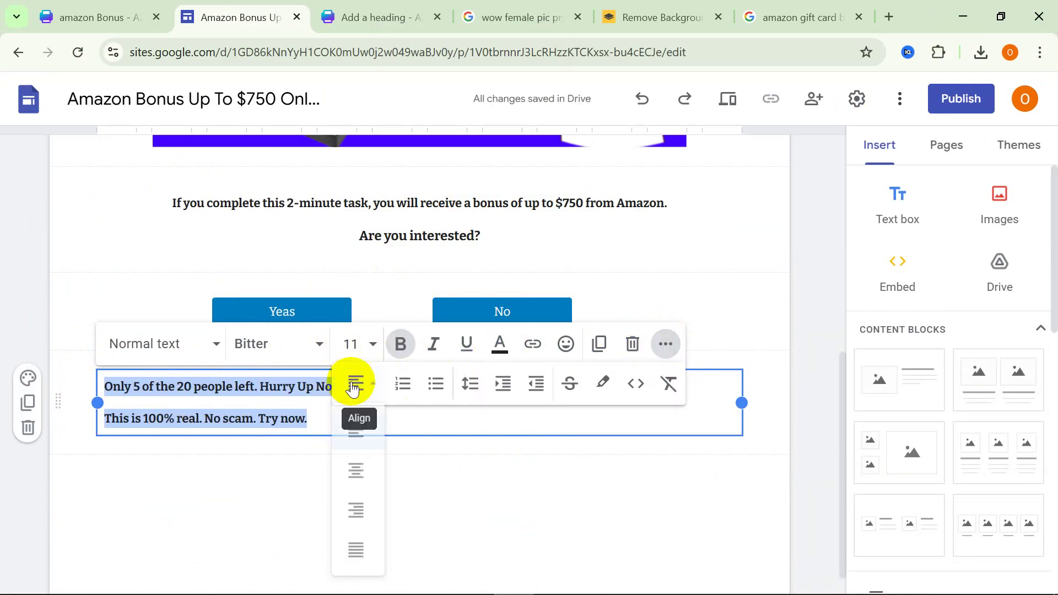
pyautogui.click(358, 484)
pyautogui.click(378, 493)
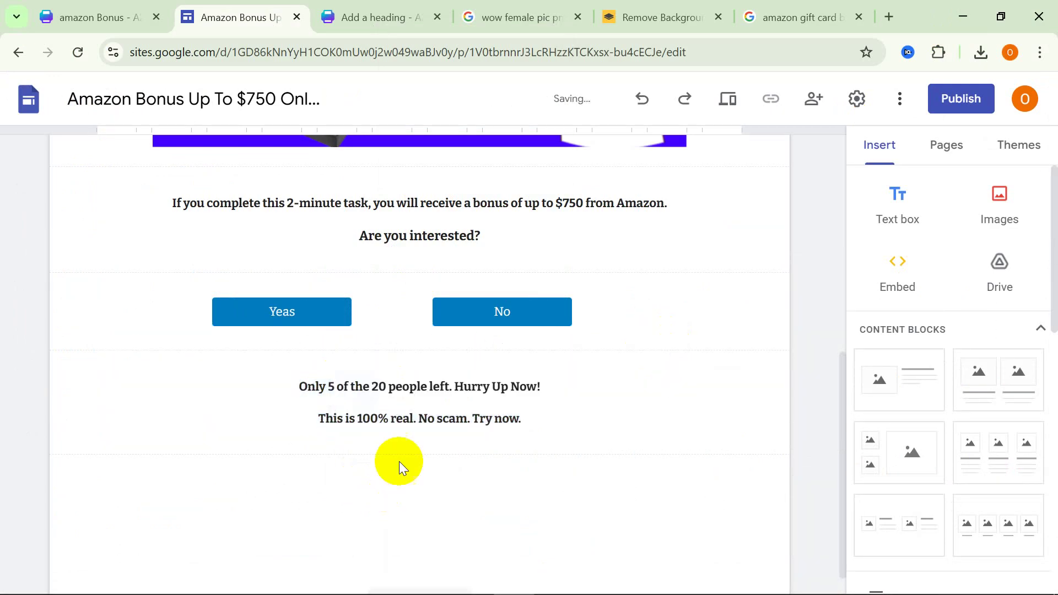
# Check the Notepad outline for the item after Text-2 and return to the Google Sites page.
pyautogui.scroll(2, 457, 503)
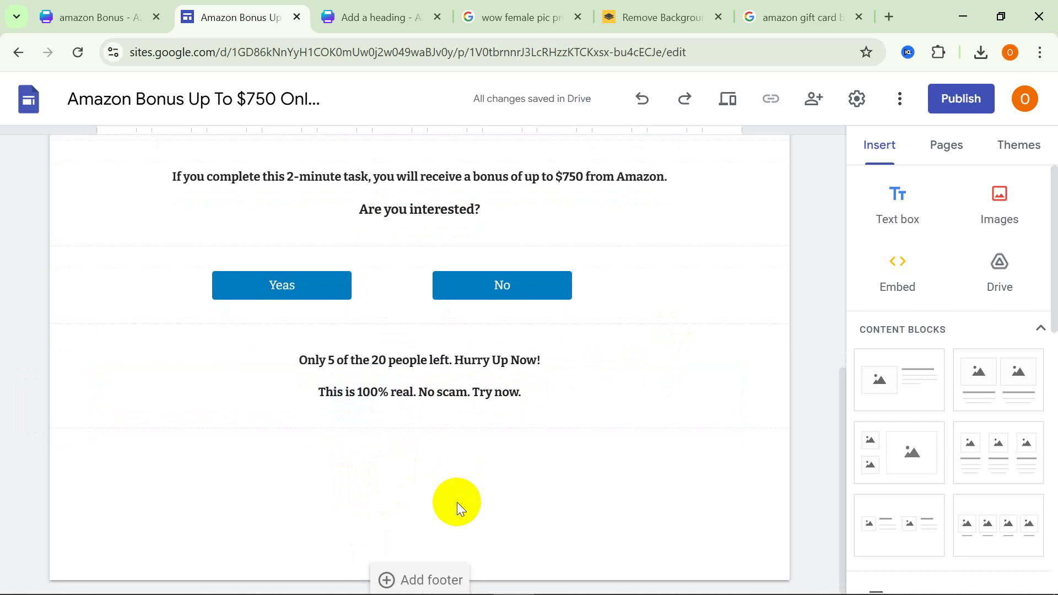
pyautogui.scroll(-2, 458, 505)
pyautogui.click(560, 584)
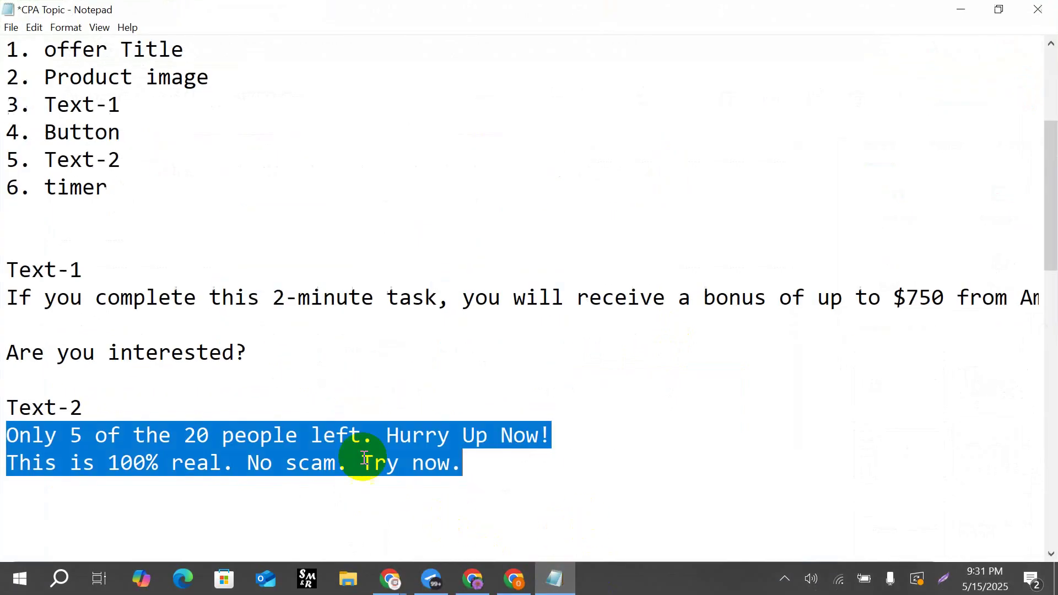
pyautogui.moveTo(41, 185); pyautogui.dragTo(179, 183)
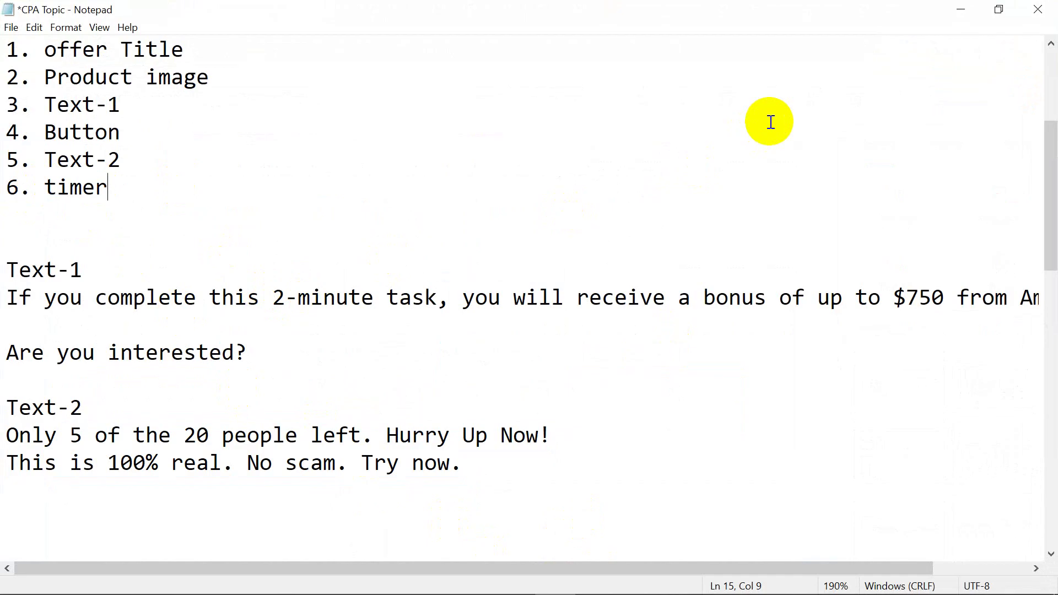
pyautogui.click(961, 9)
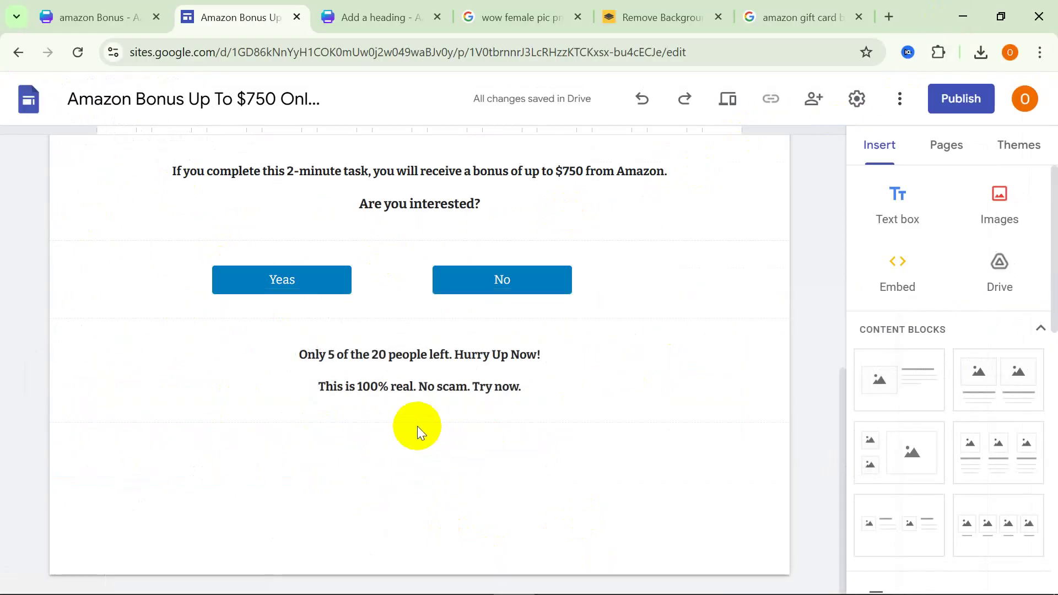
# Upload the Countdown image from the Downloads folder into the page below the Text-2 lines.
pyautogui.doubleClick(418, 425)
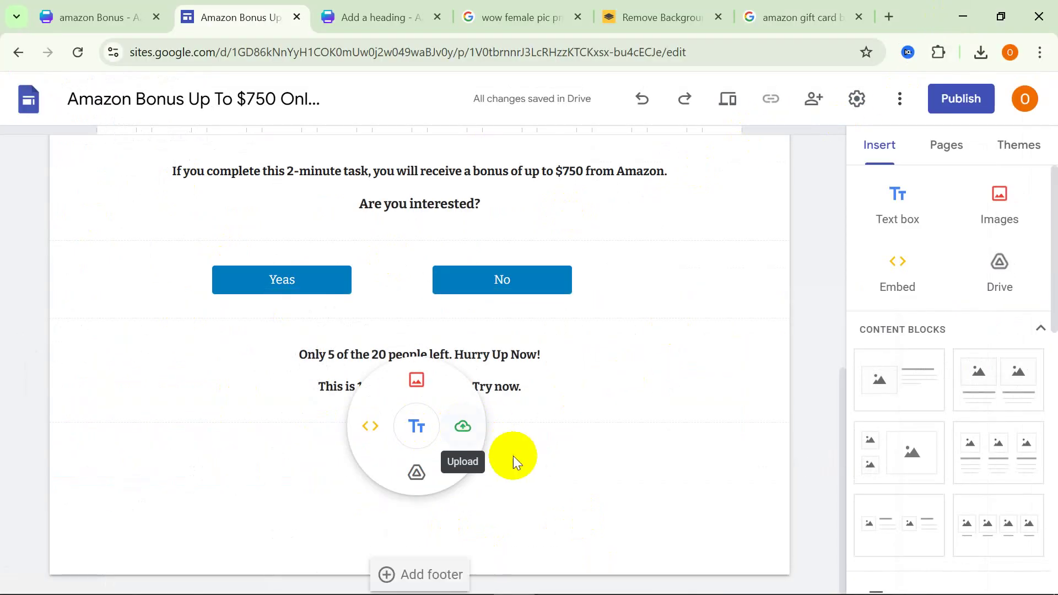
pyautogui.click(468, 432)
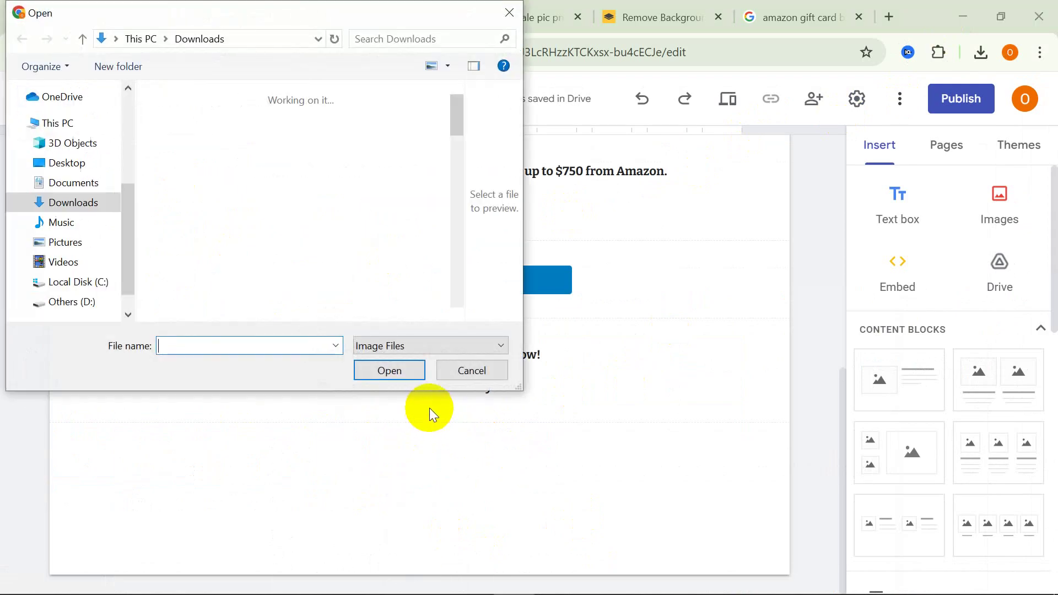
pyautogui.scroll(-3, 308, 175)
pyautogui.scroll(-2, 324, 209)
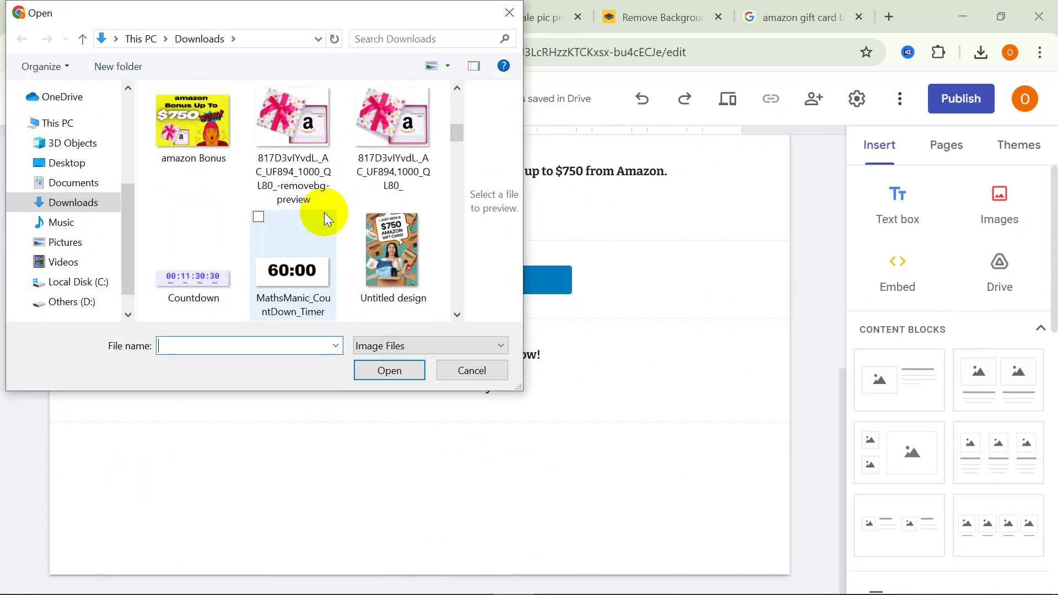
pyautogui.click(196, 270)
pyautogui.click(406, 376)
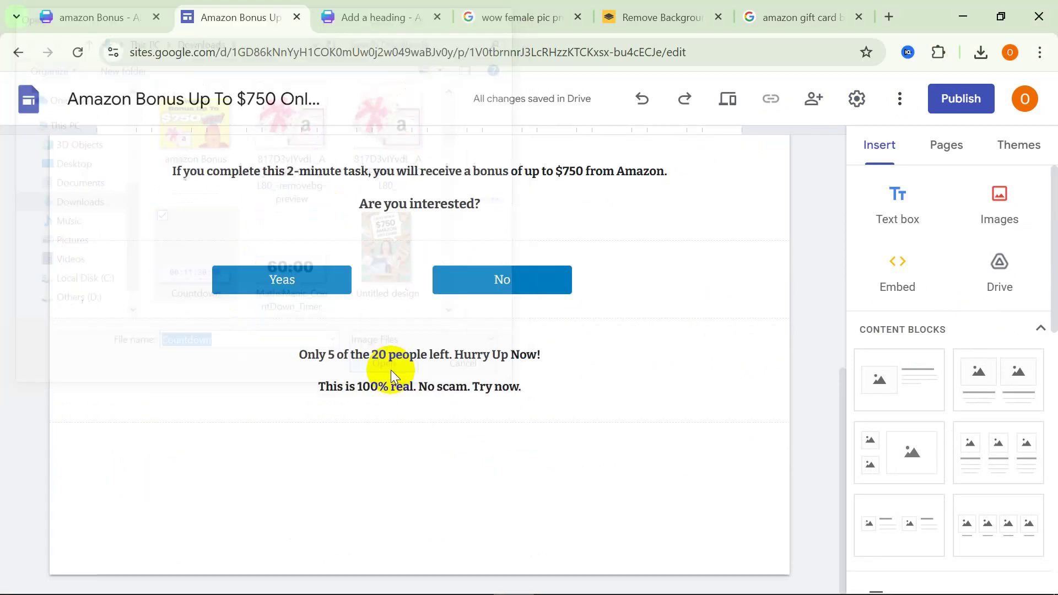
# Move the countdown image towards the middle of its section below the Text-2 lines and enlarge it.
pyautogui.moveTo(220, 389); pyautogui.dragTo(428, 372)
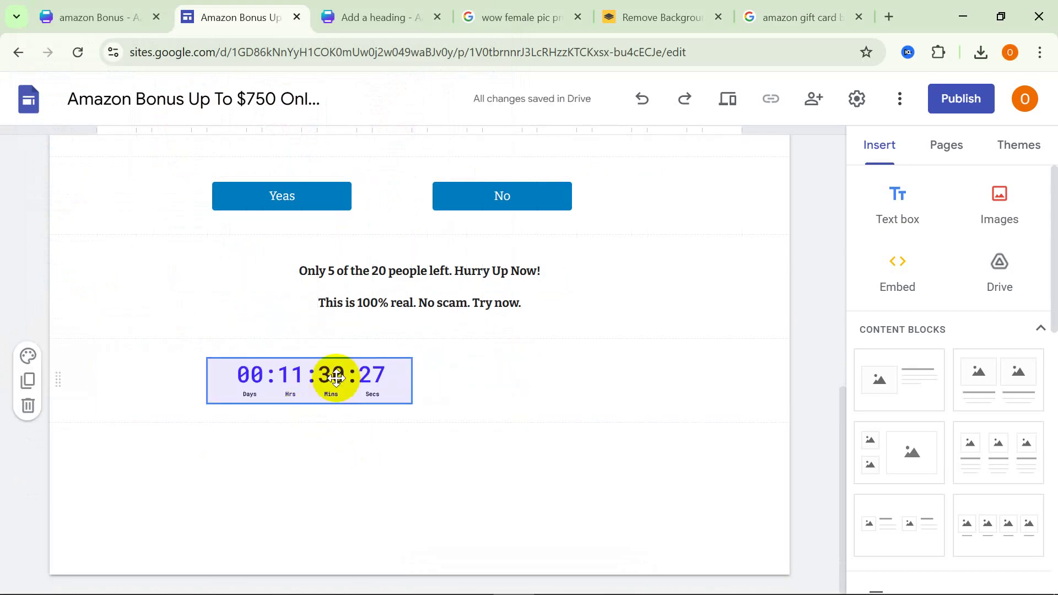
pyautogui.moveTo(331, 374); pyautogui.dragTo(407, 377)
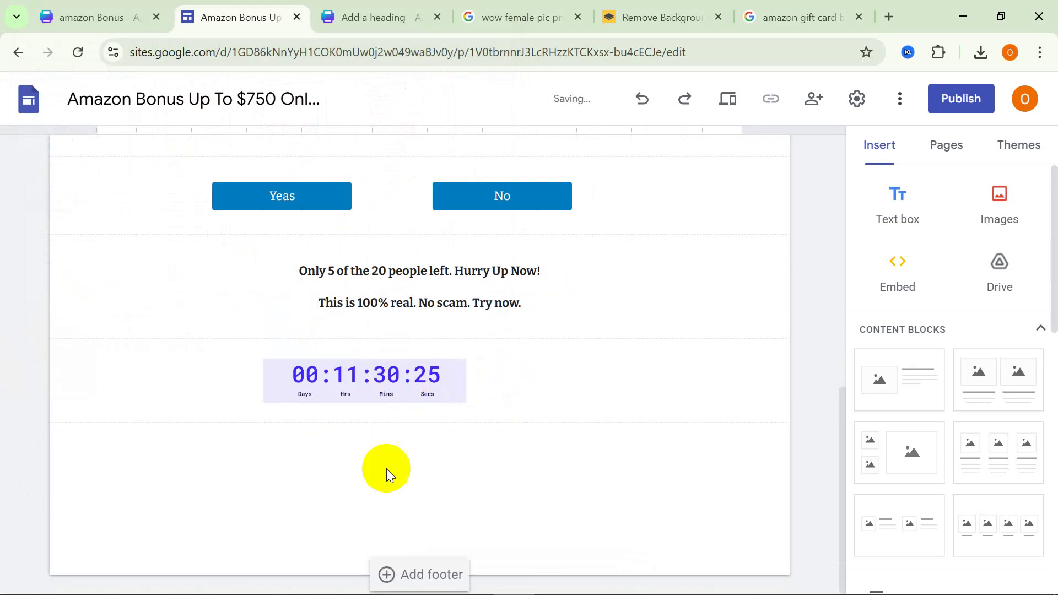
pyautogui.click(432, 378)
pyautogui.moveTo(470, 403); pyautogui.dragTo(550, 411)
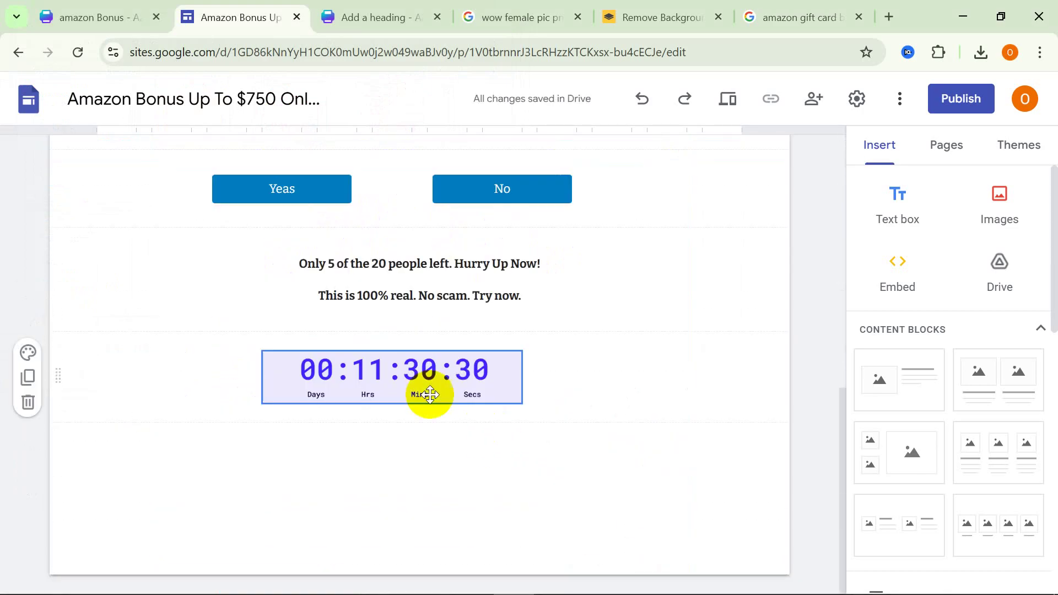
# Open a new browser tab and search Google Images for "amazon logo".
pyautogui.scroll(15, 419, 386)
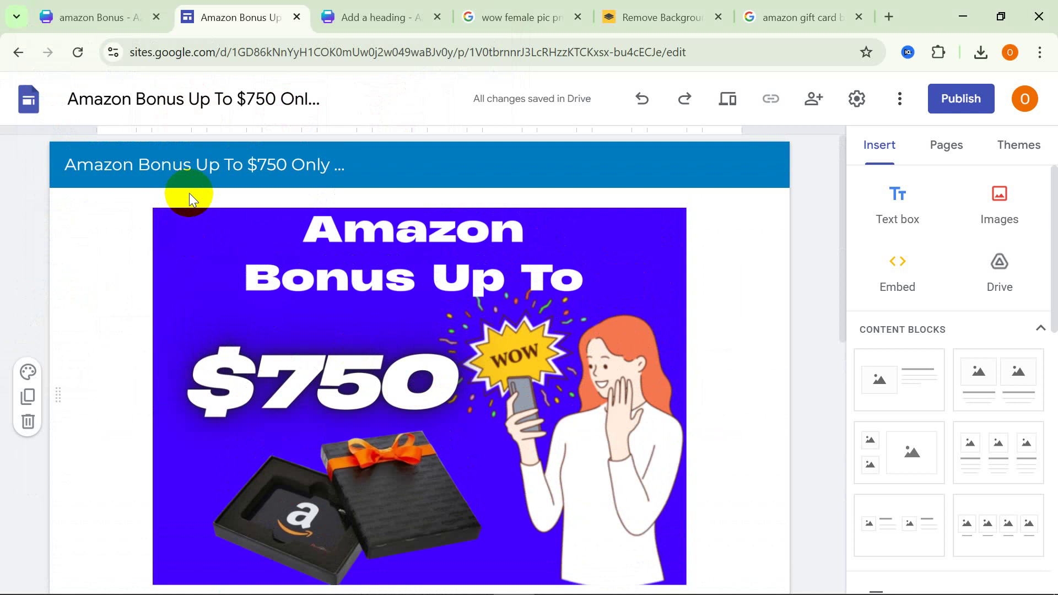
pyautogui.moveTo(142, 166)
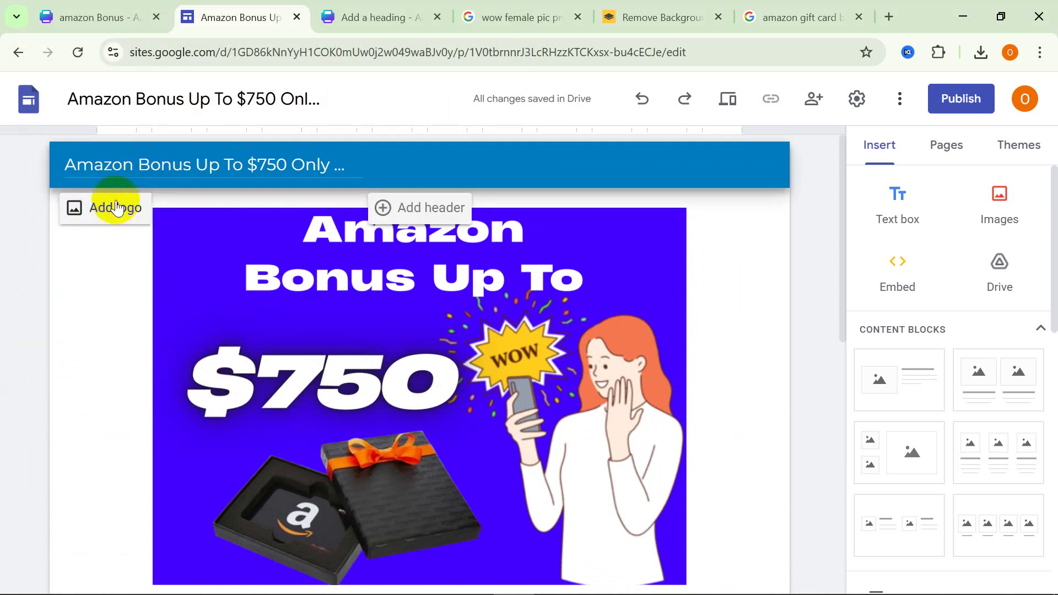
pyautogui.click(889, 16)
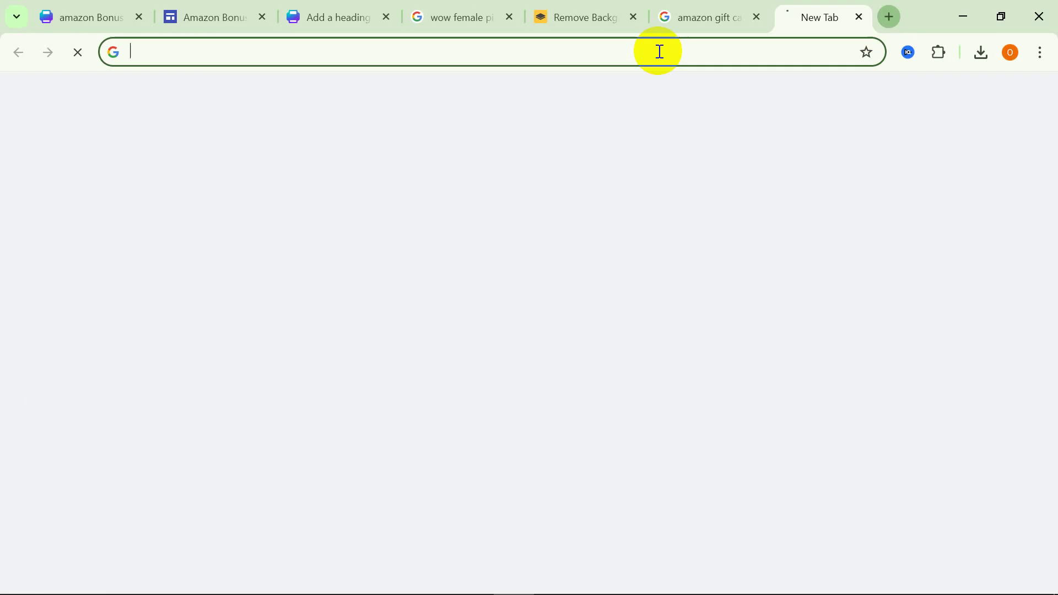
pyautogui.click(606, 51)
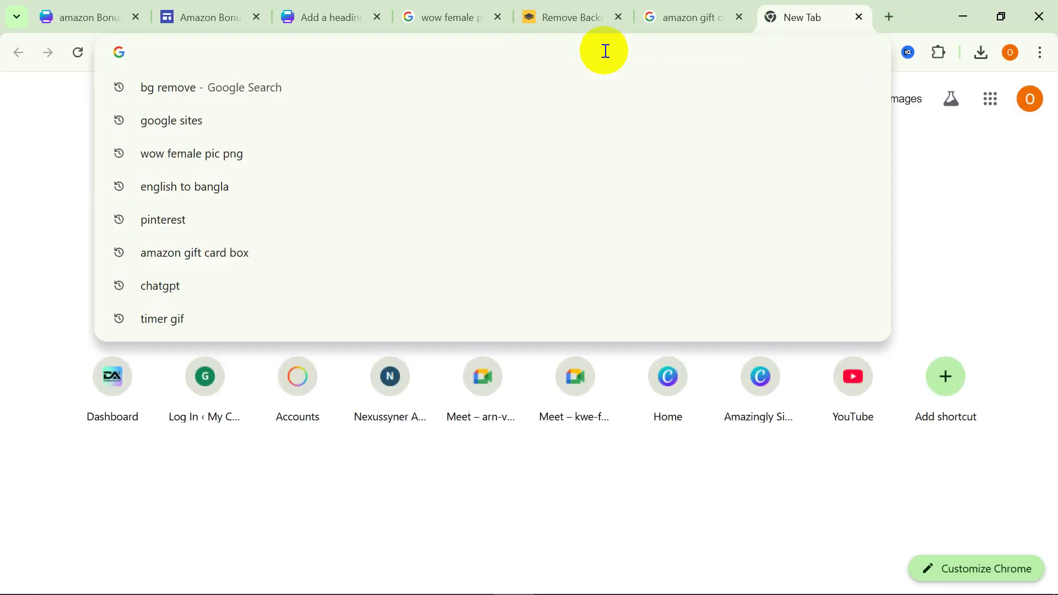
pyautogui.write('amazon ')
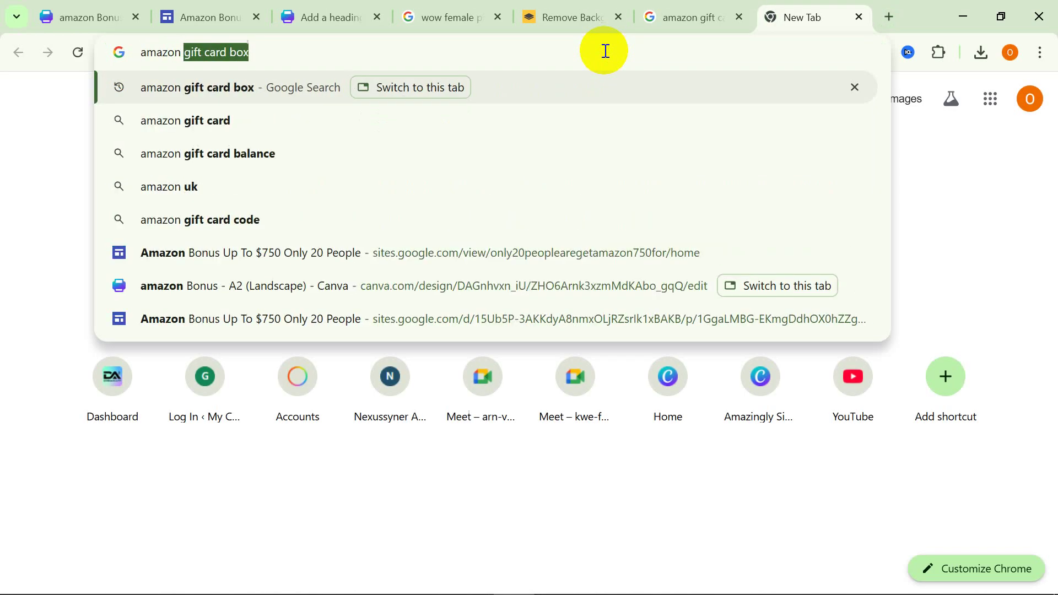
pyautogui.write('log')
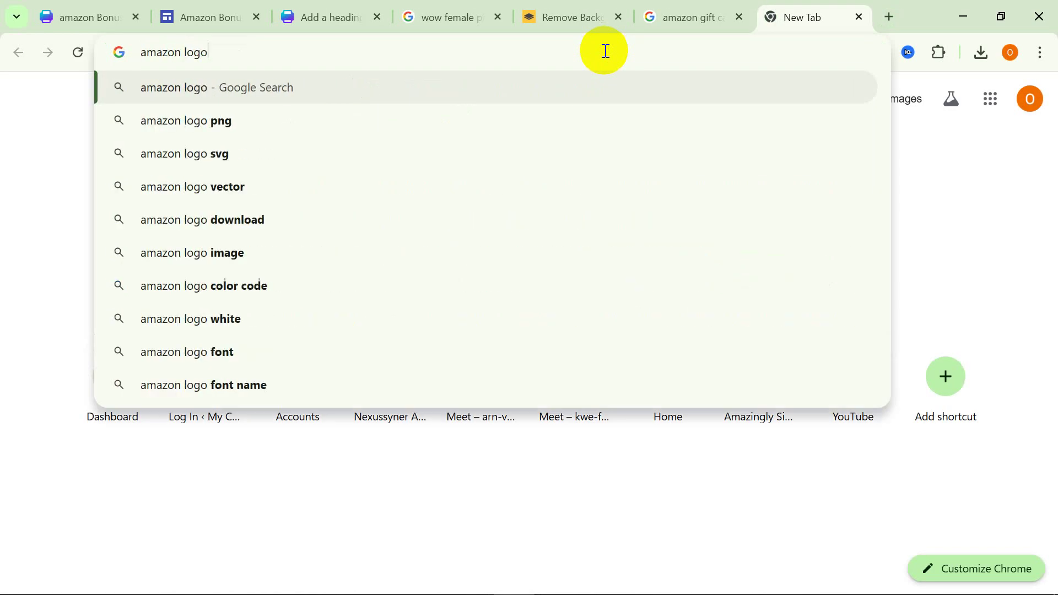
pyautogui.write('o')
pyautogui.press('Return')
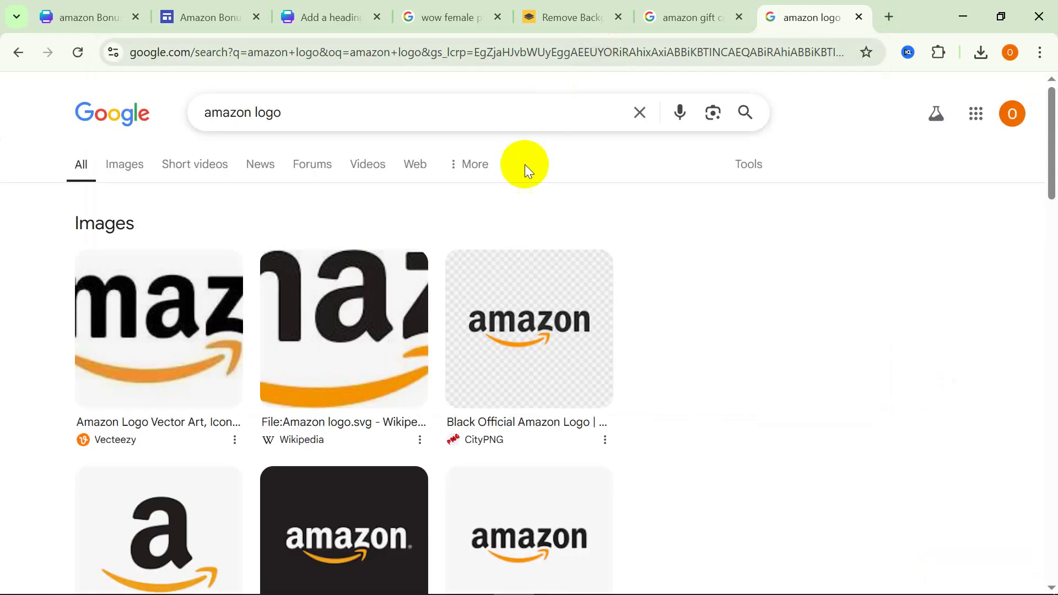
pyautogui.click(111, 168)
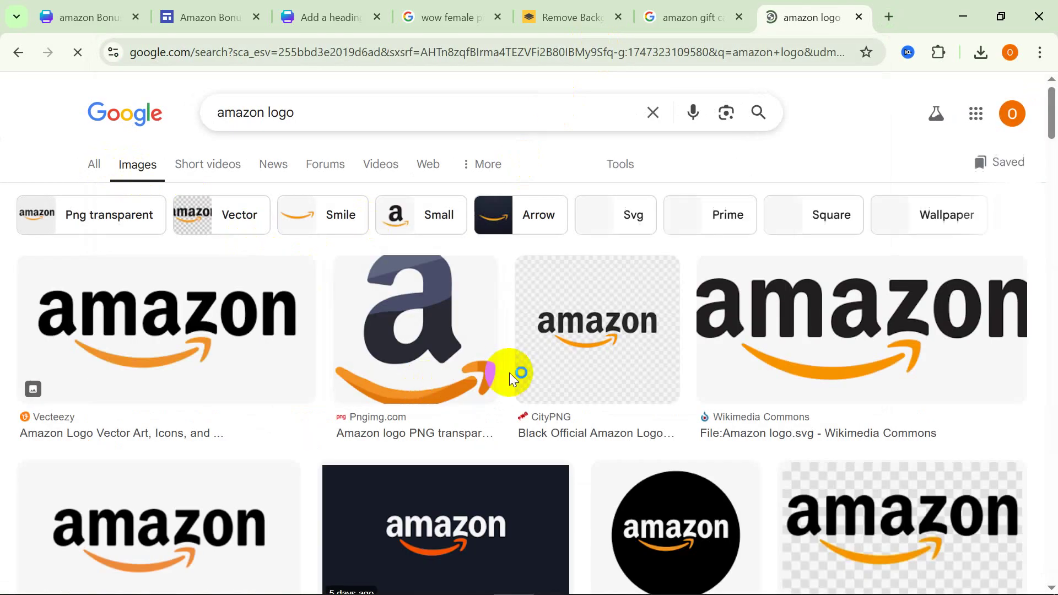
# Open the round black Amazon logo from Seek Vectors and save it as the PNG image "images" in the Downloads folder.
pyautogui.scroll(-6, 529, 372)
pyautogui.scroll(4, 634, 364)
pyautogui.click(680, 390)
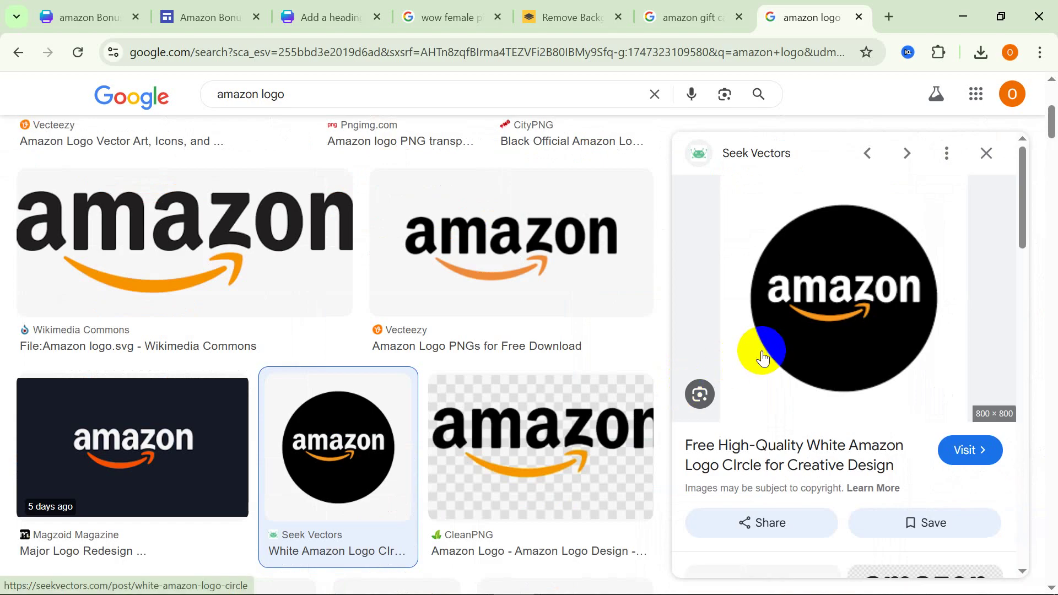
pyautogui.scroll(-10, 755, 380)
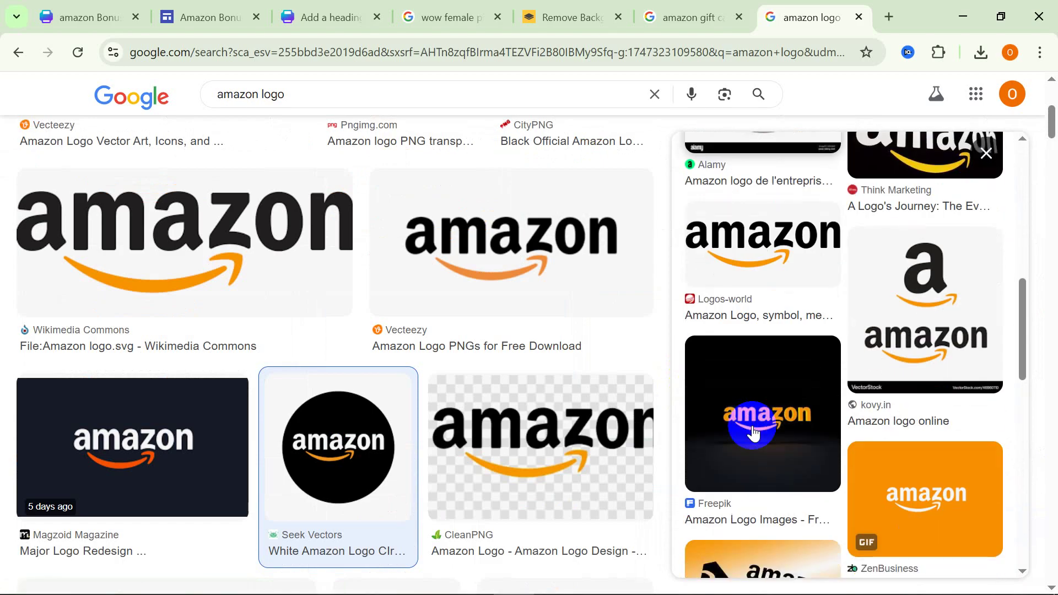
pyautogui.scroll(10, 754, 432)
pyautogui.rightClick(810, 314)
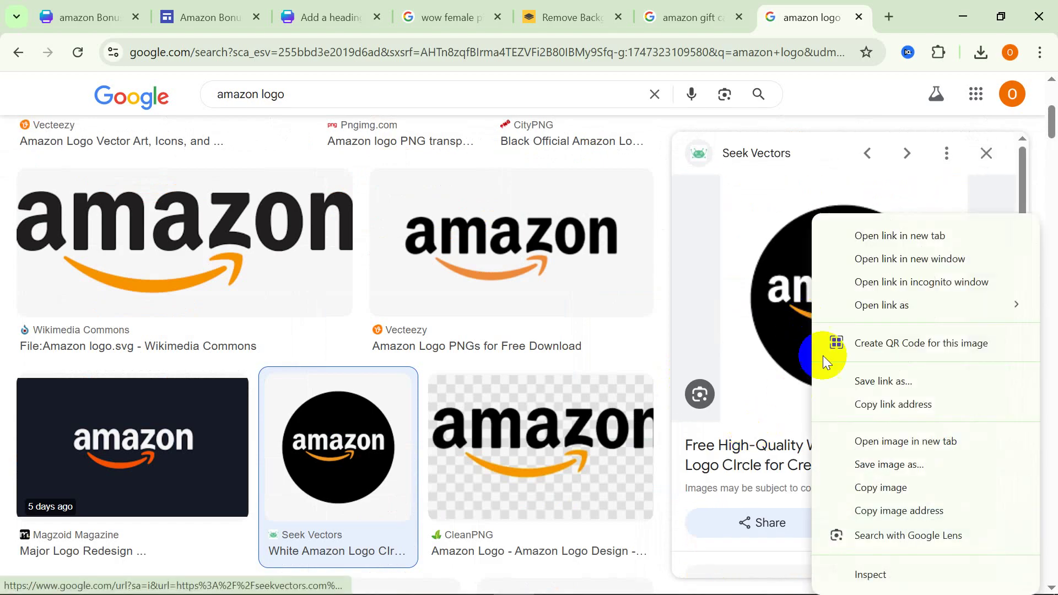
pyautogui.click(863, 470)
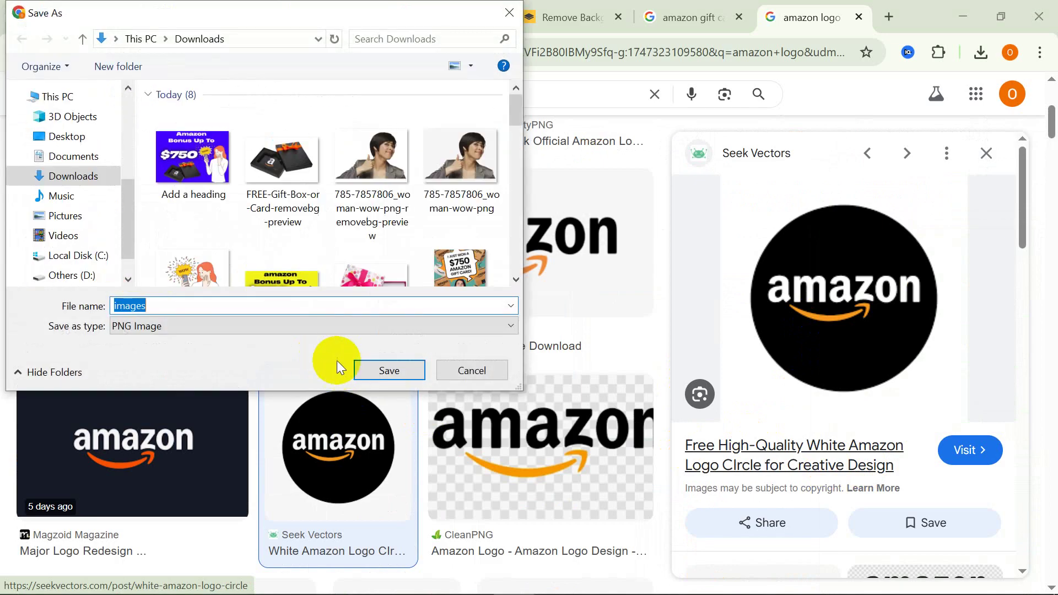
pyautogui.click(378, 366)
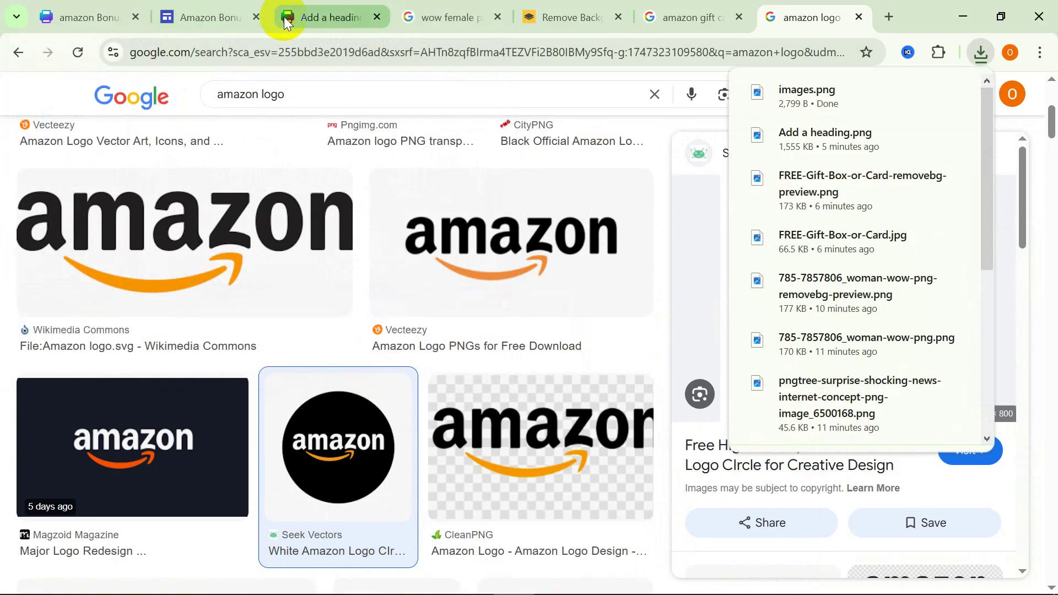
# Return to the Google Sites page and upload the downloaded Amazon logo as the site's logo, closing the settings.
pyautogui.click(236, 15)
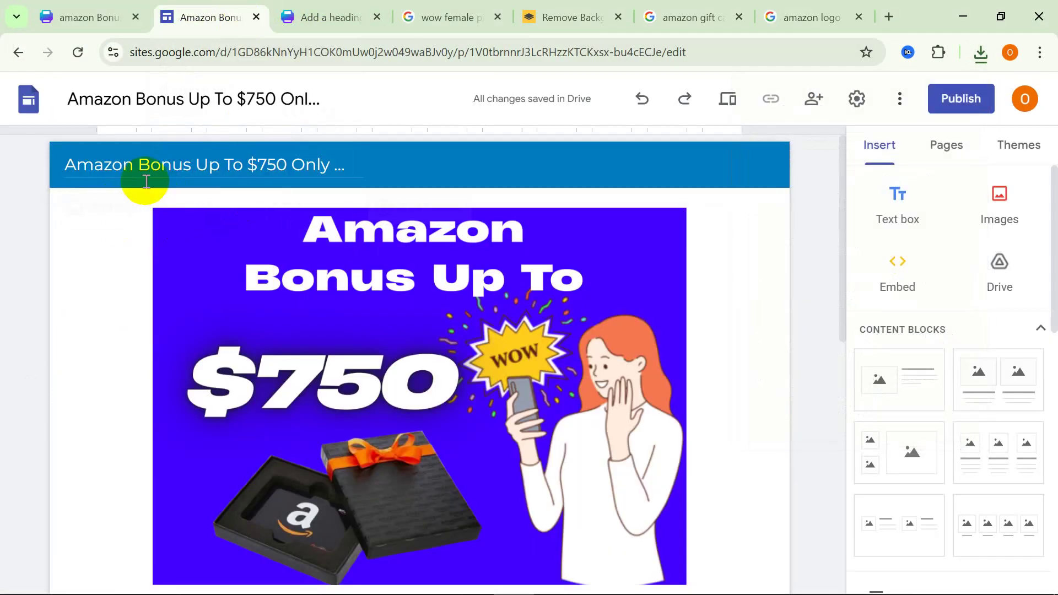
pyautogui.click(101, 209)
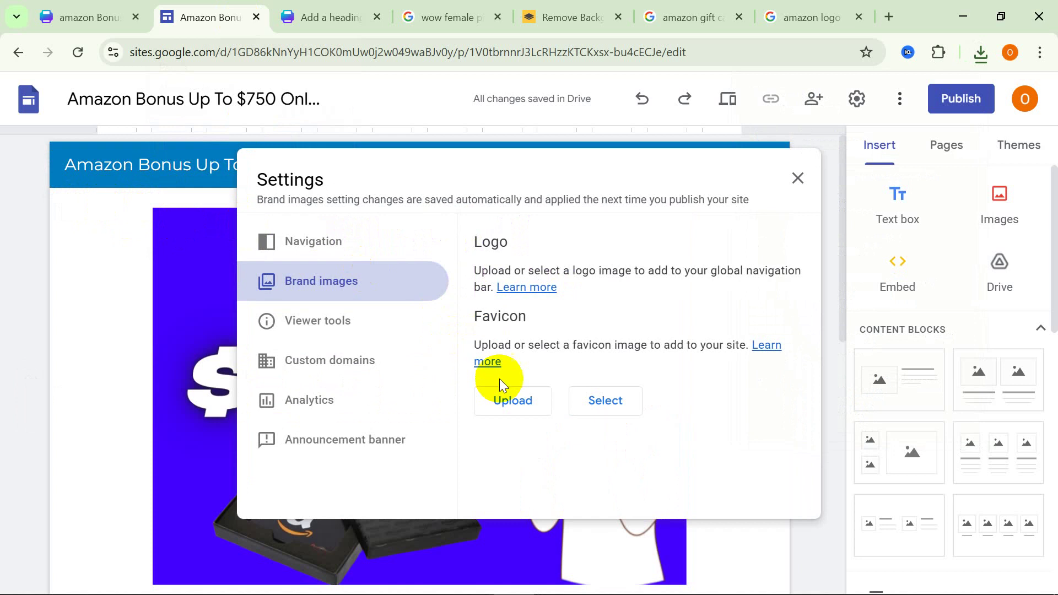
pyautogui.click(494, 333)
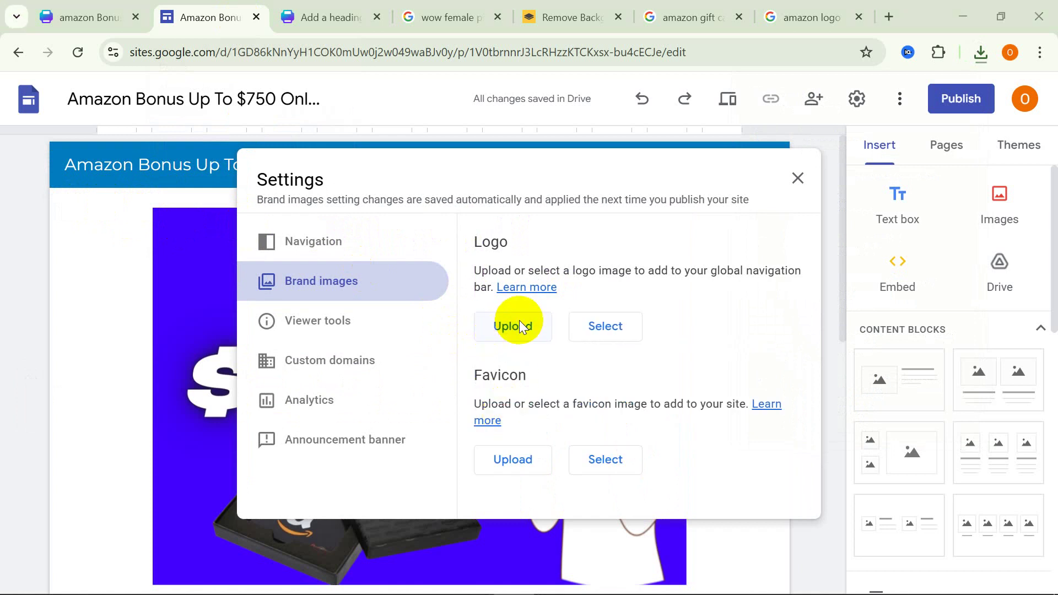
pyautogui.click(193, 151)
pyautogui.click(389, 366)
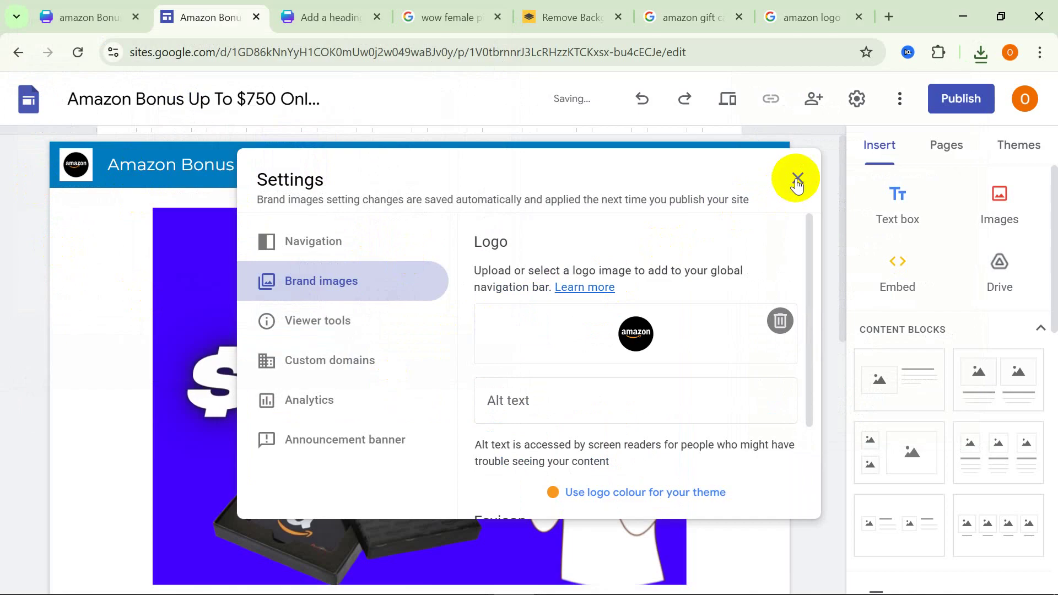
pyautogui.click(798, 182)
# Open the site's announcement banner settings and set the banner colour to yellow.
pyautogui.scroll(-10, 600, 397)
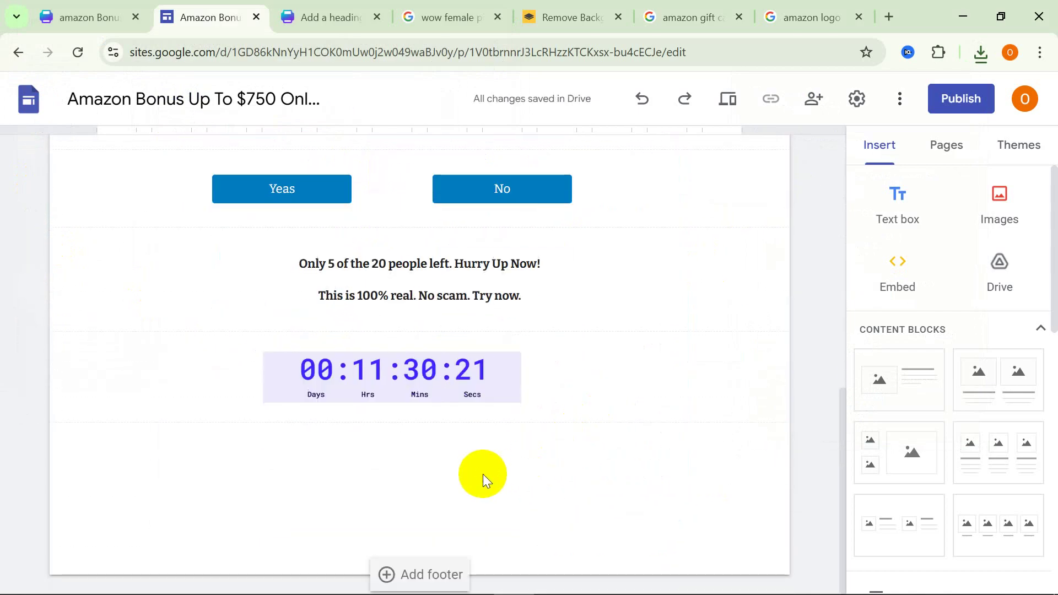
pyautogui.scroll(10, 483, 474)
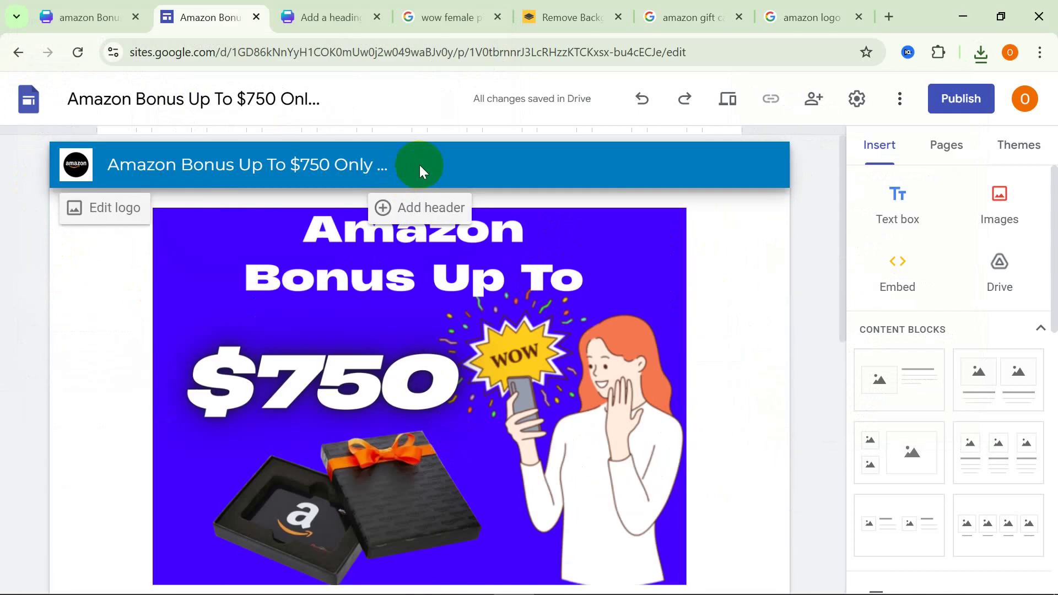
pyautogui.click(857, 101)
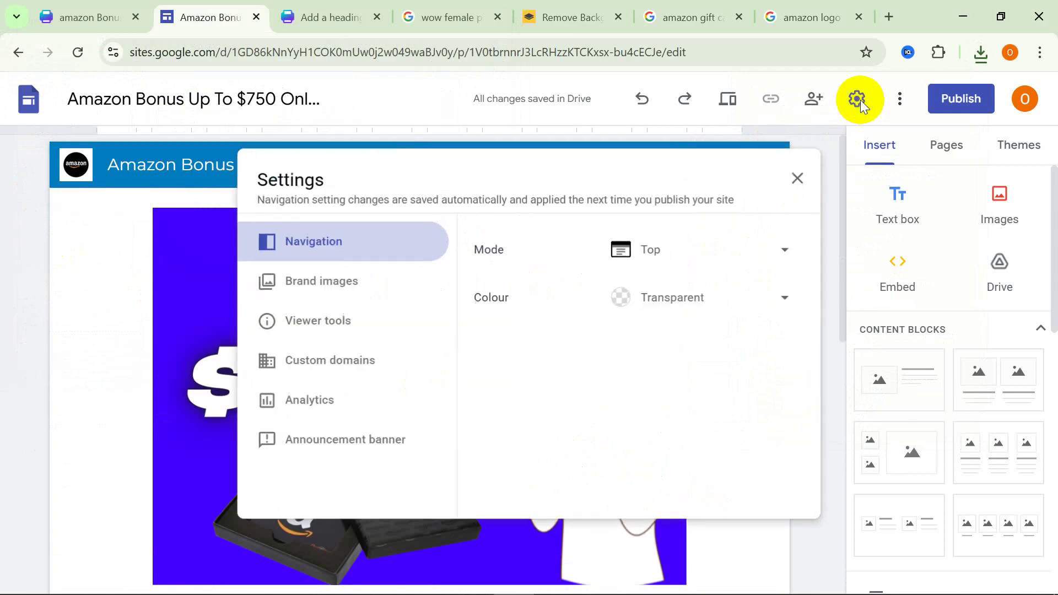
pyautogui.click(322, 441)
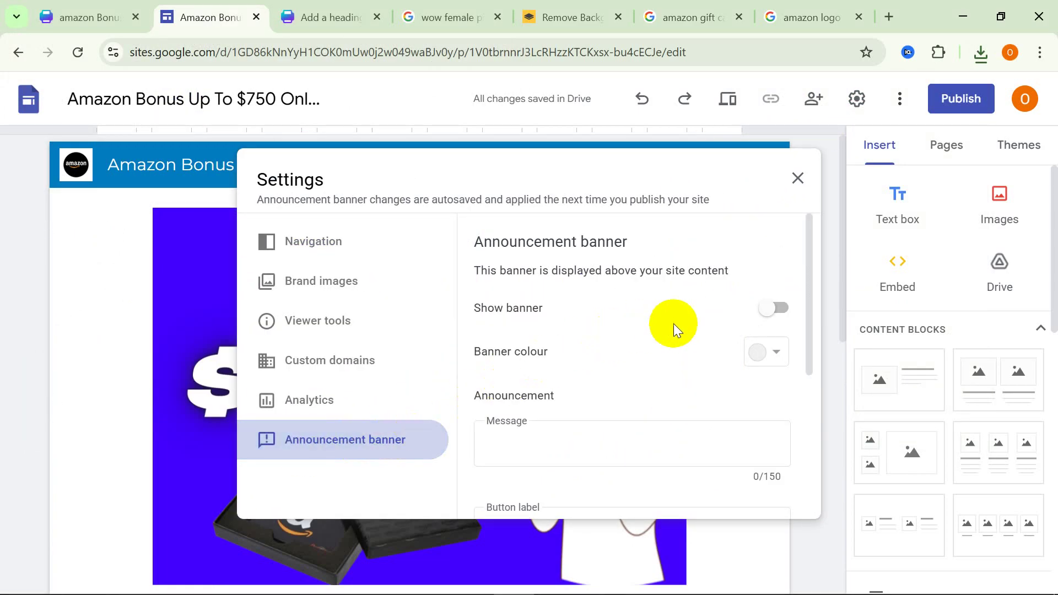
pyautogui.scroll(-3, 636, 347)
pyautogui.scroll(2, 716, 307)
pyautogui.click(756, 265)
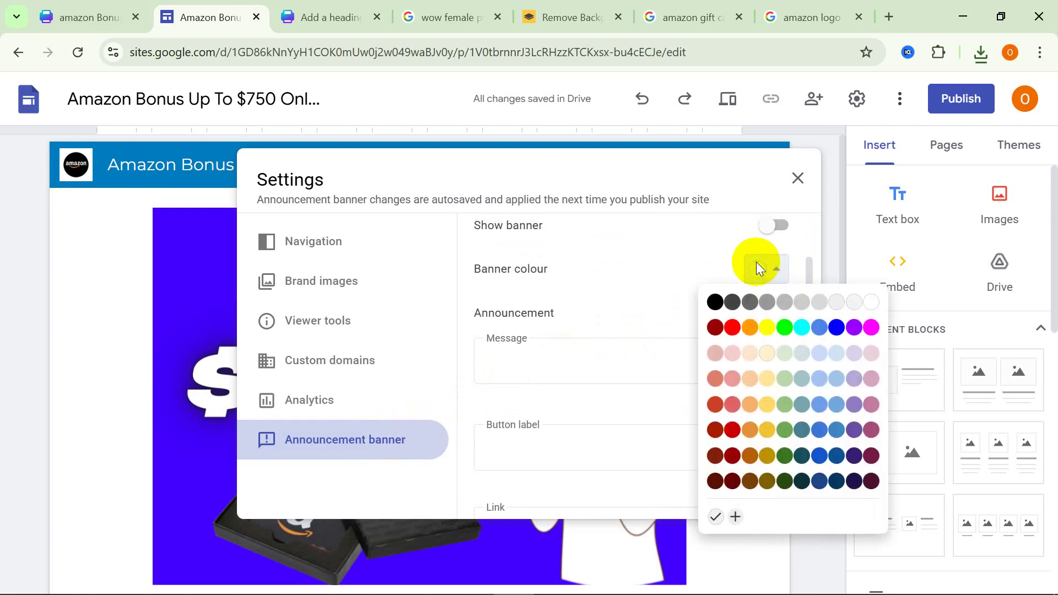
pyautogui.click(785, 328)
pyautogui.click(758, 270)
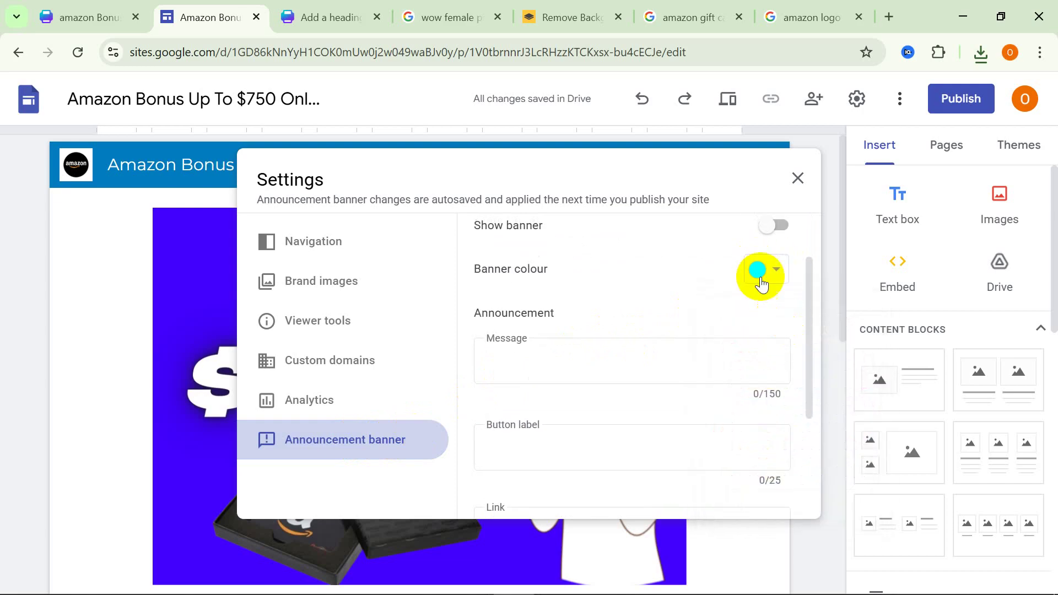
pyautogui.click(765, 329)
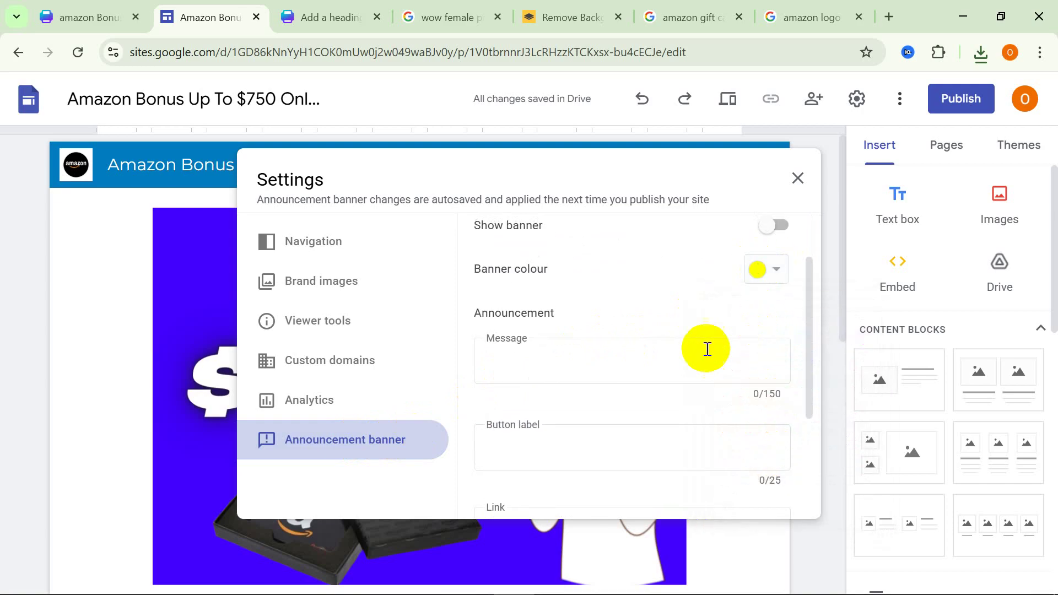
# Copy the line "Congratulations! This is your lucky day!" from the Notepad notes for the banner message and minimise Notepad.
pyautogui.scroll(-3, 604, 371)
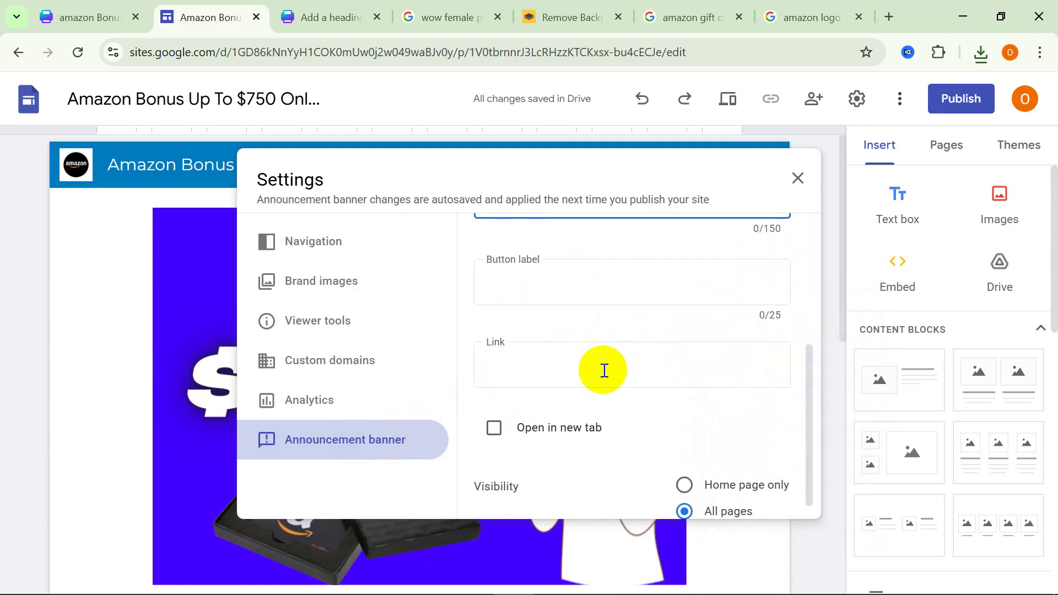
pyautogui.scroll(3, 604, 371)
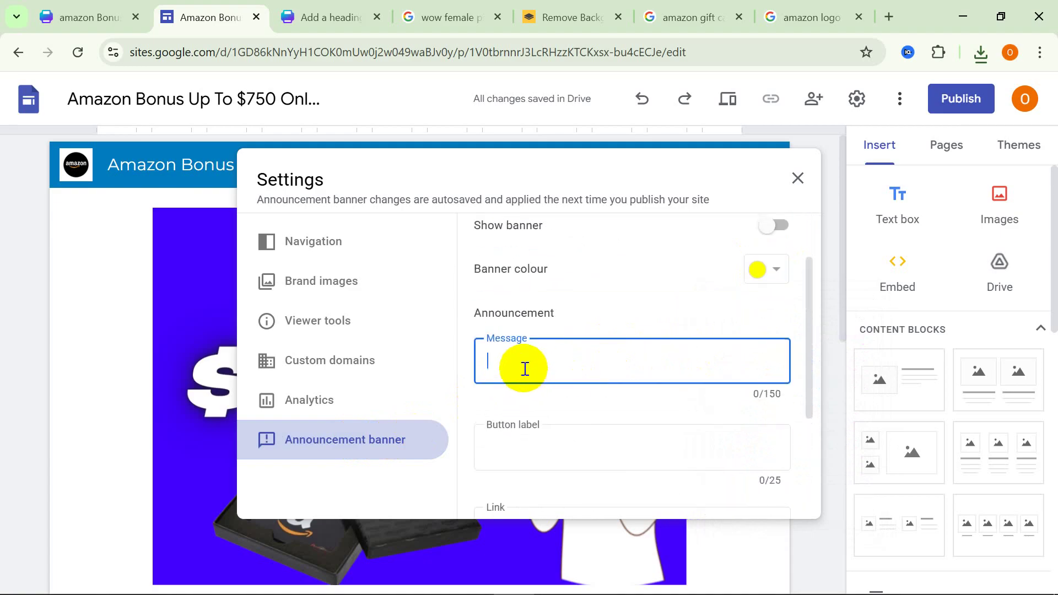
pyautogui.moveTo(468, 594)
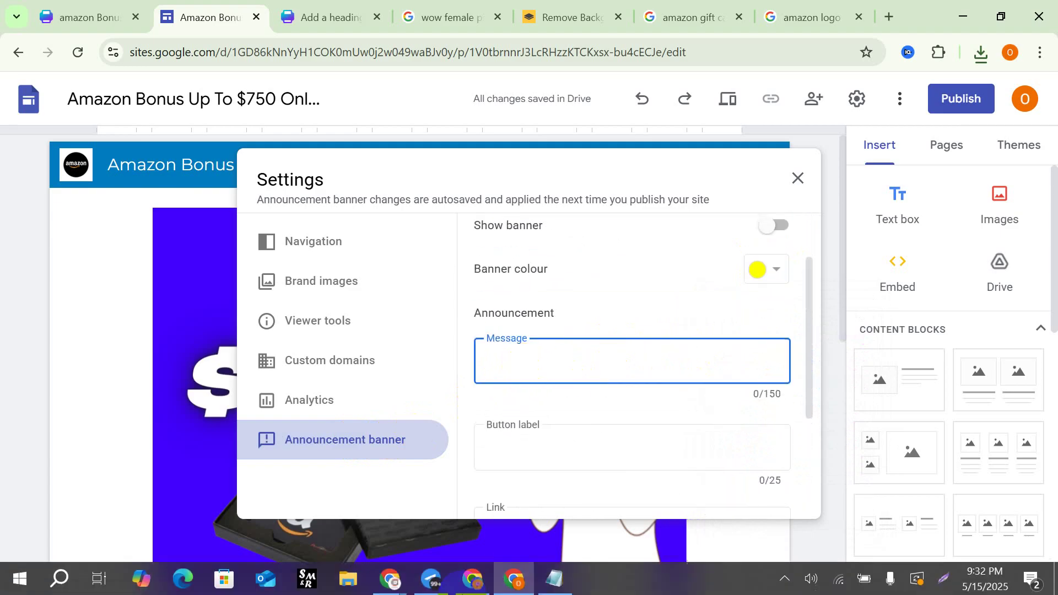
pyautogui.click(565, 585)
pyautogui.scroll(-4, 331, 472)
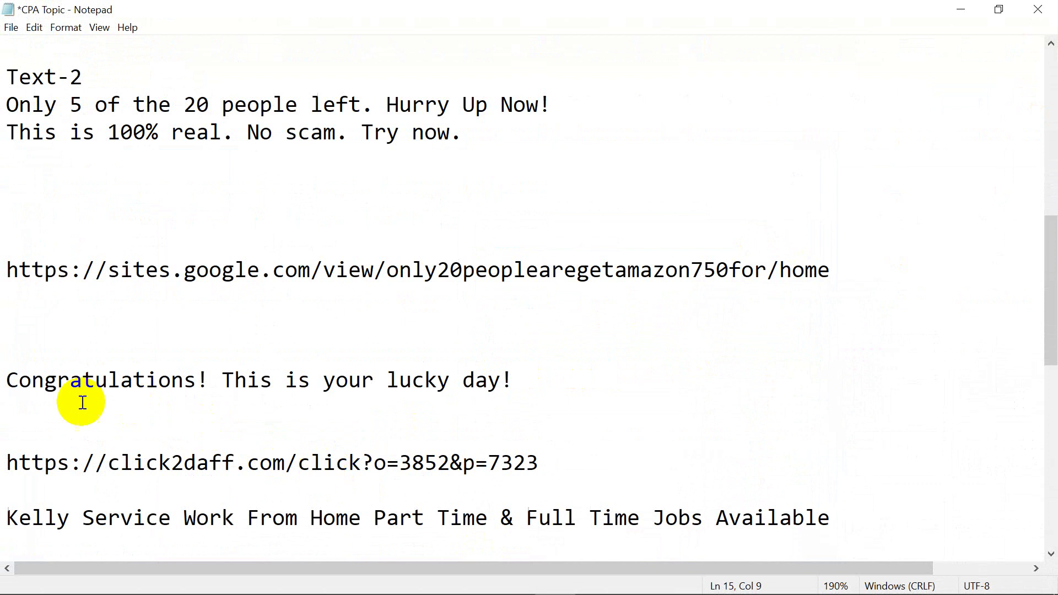
pyautogui.moveTo(5, 380); pyautogui.dragTo(510, 379)
pyautogui.rightClick(480, 380)
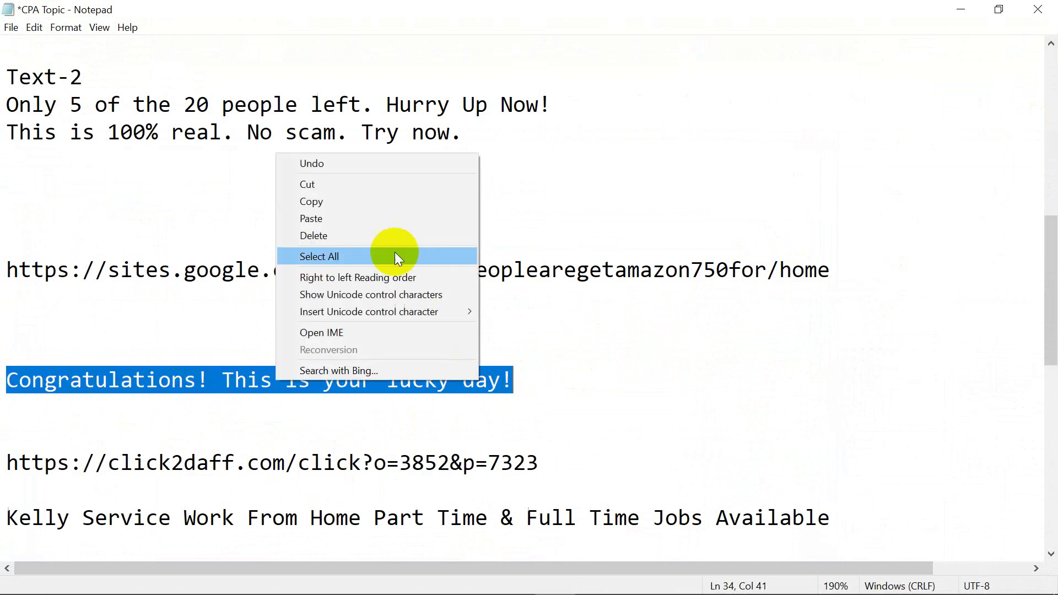
pyautogui.click(347, 201)
pyautogui.click(960, 10)
# Fill the announcement banner with placeholder message "a", button label "b" and link "sdsds", close the settings and try the banner button.
pyautogui.click(563, 366)
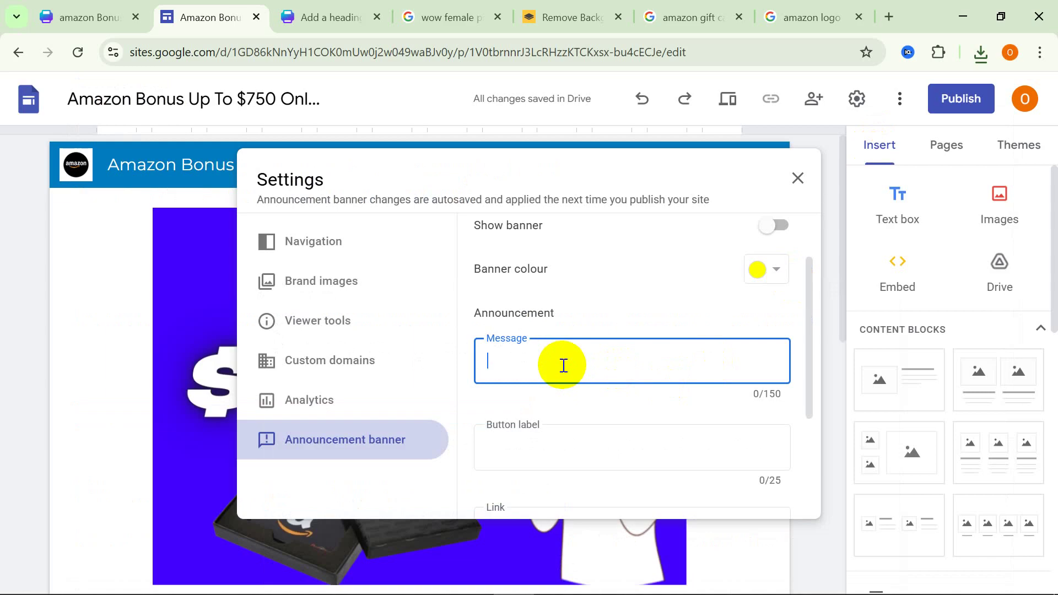
pyautogui.scroll(-3, 563, 365)
pyautogui.scroll(1, 563, 366)
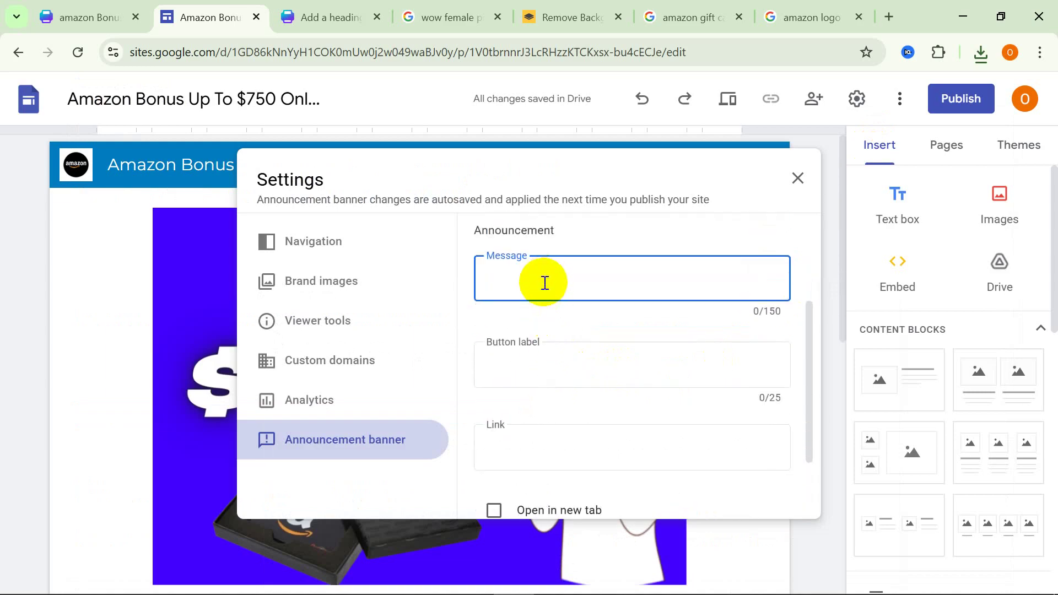
pyautogui.click(535, 373)
pyautogui.click(538, 278)
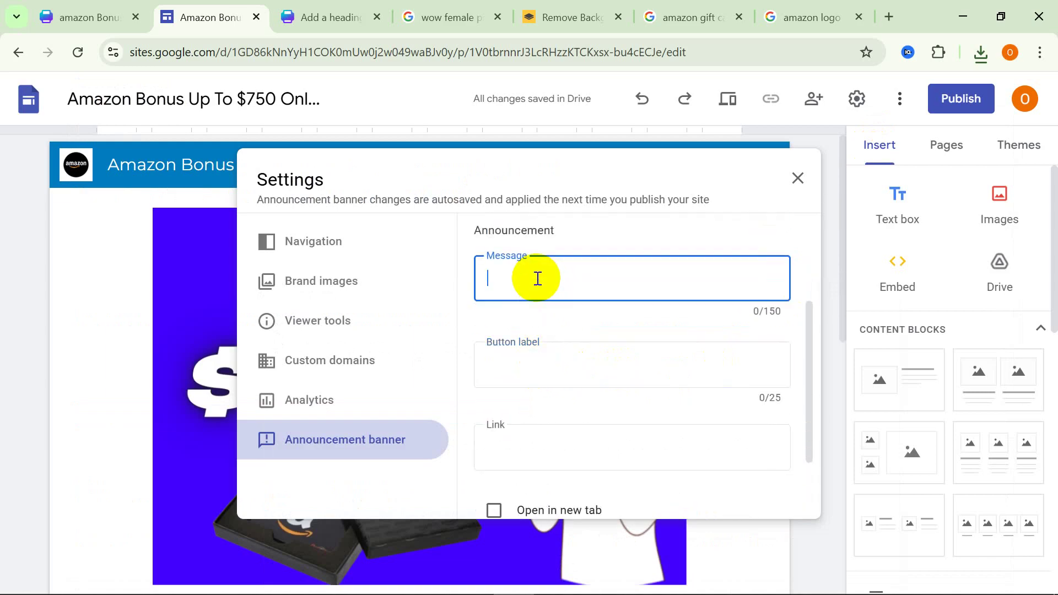
pyautogui.click(520, 385)
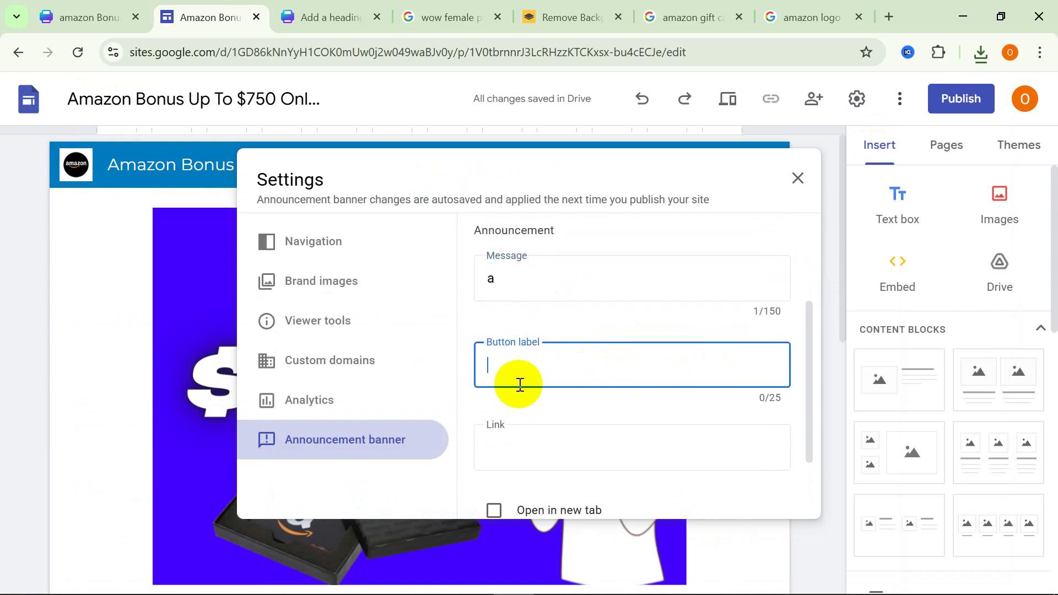
pyautogui.write('b')
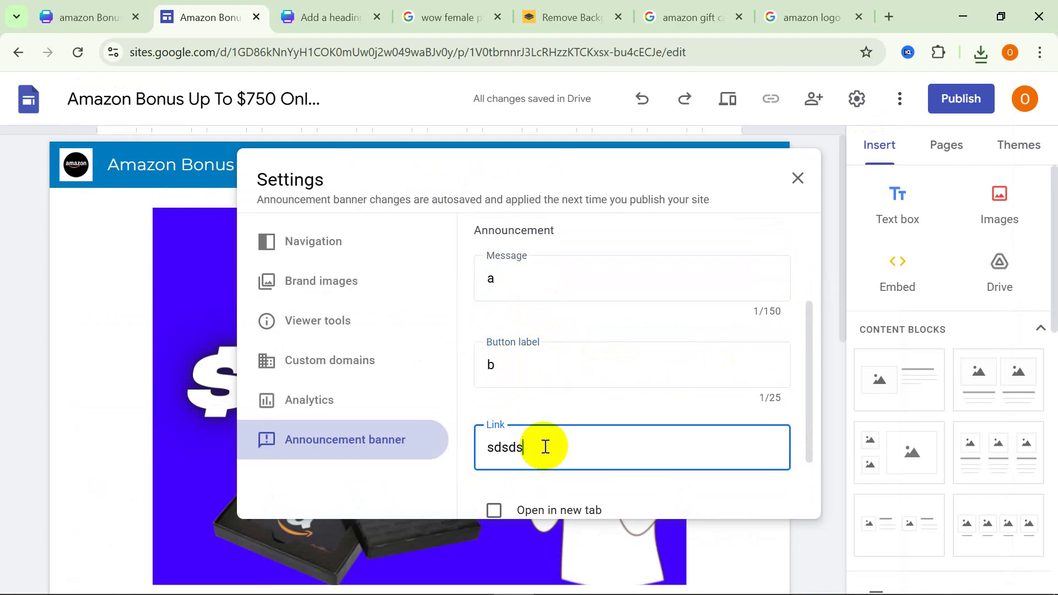
pyautogui.scroll(-2, 723, 409)
pyautogui.click(798, 178)
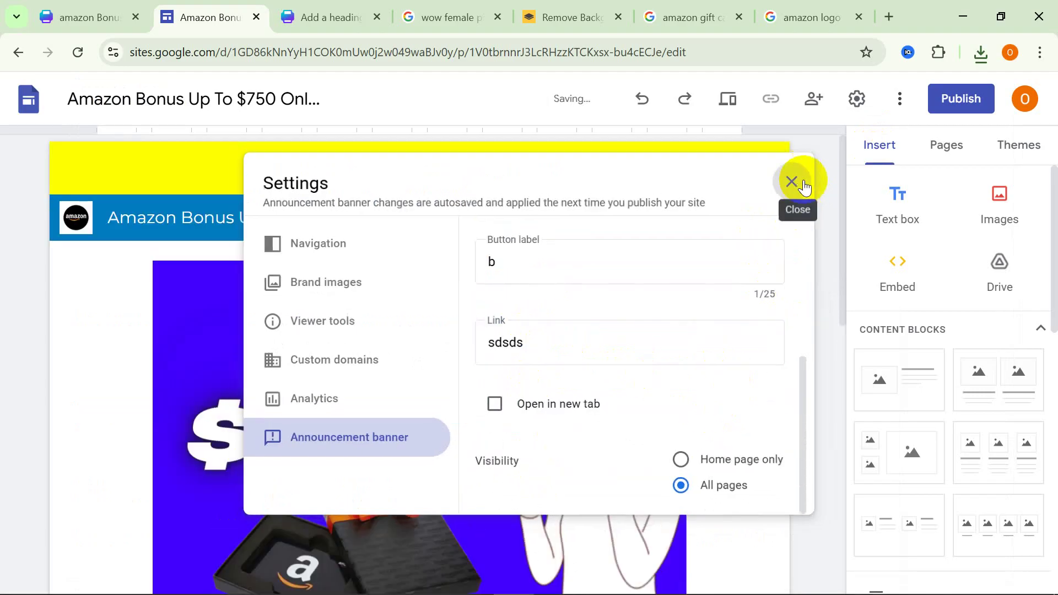
pyautogui.click(424, 173)
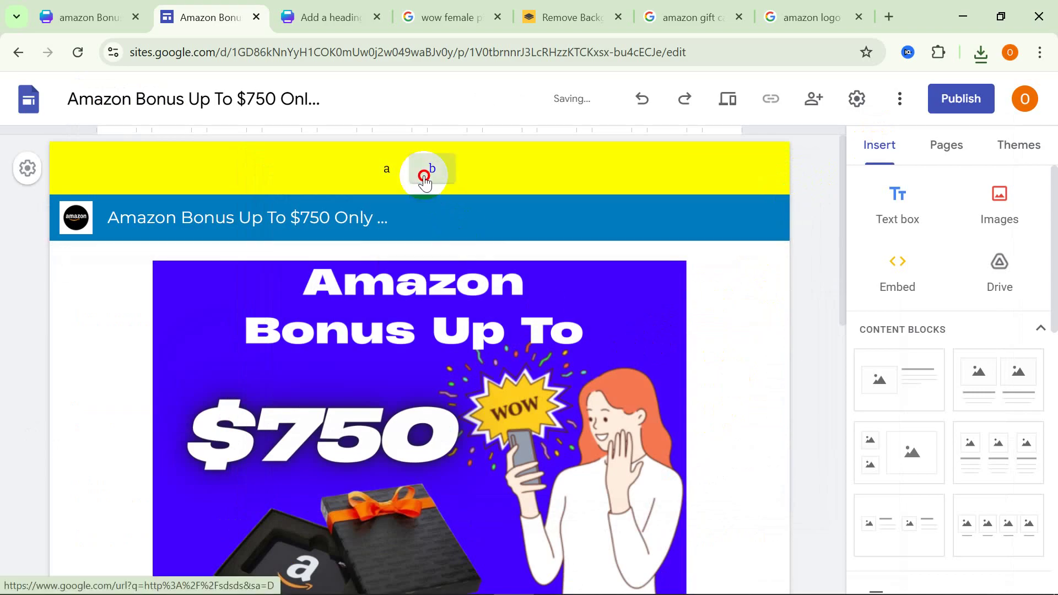
pyautogui.click(855, 101)
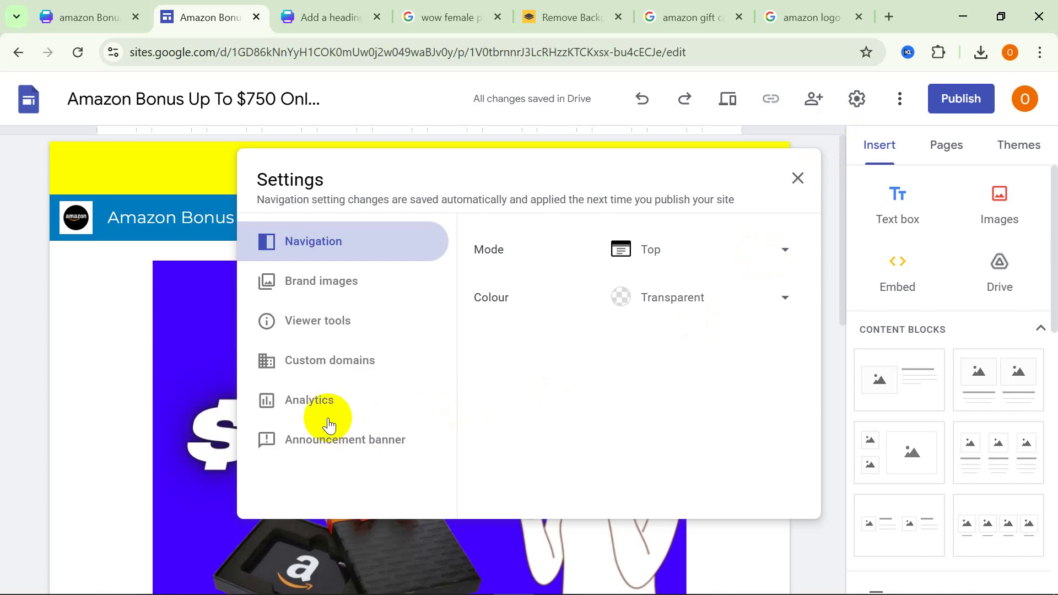
pyautogui.click(377, 439)
pyautogui.scroll(-2, 626, 385)
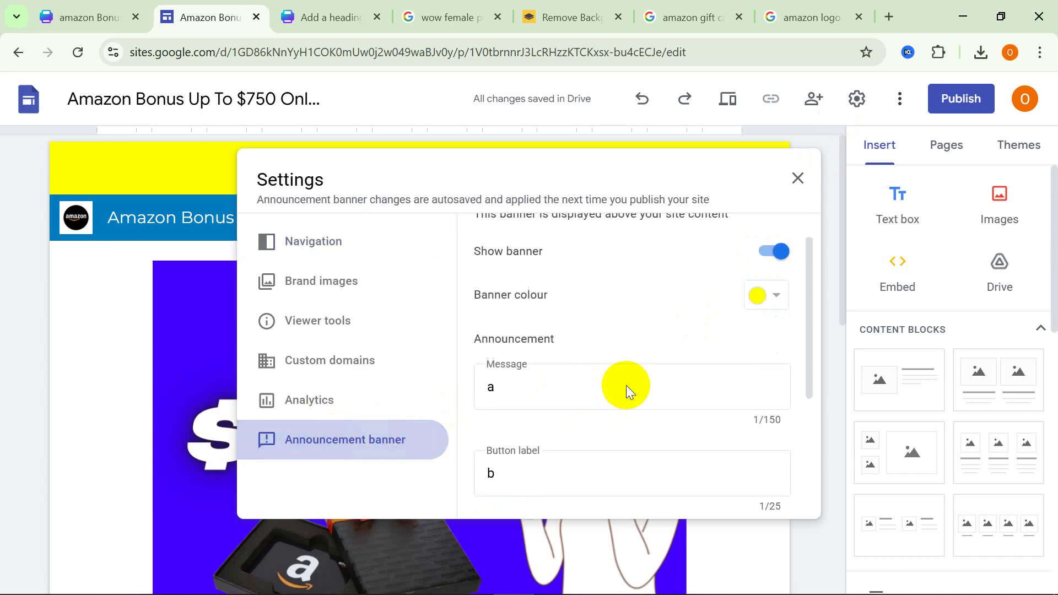
pyautogui.click(540, 366)
pyautogui.click(809, 190)
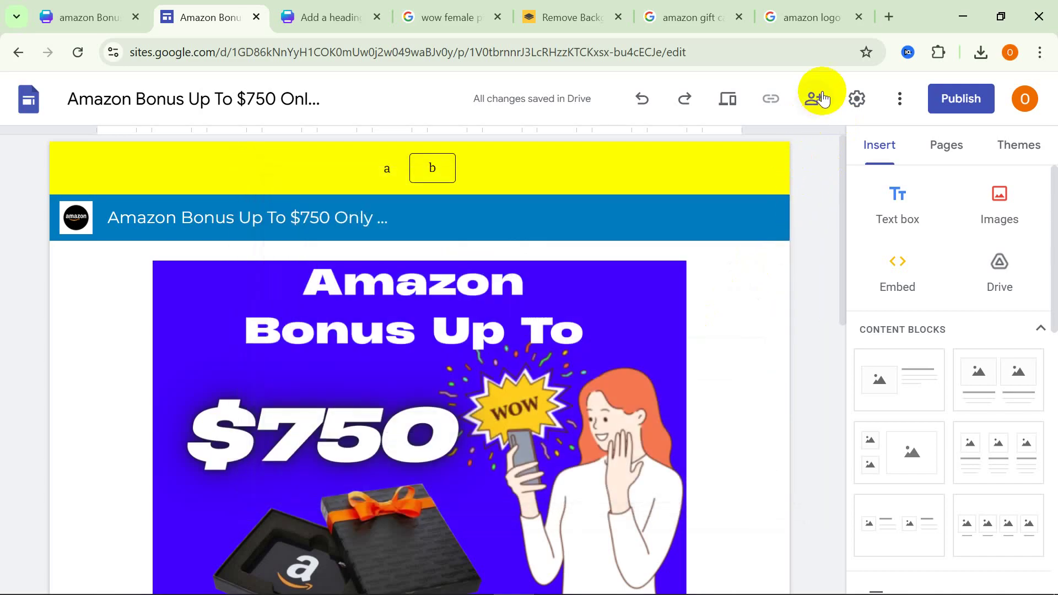
# Reopen the site's announcement banner settings and select the placeholder message text.
pyautogui.click(859, 100)
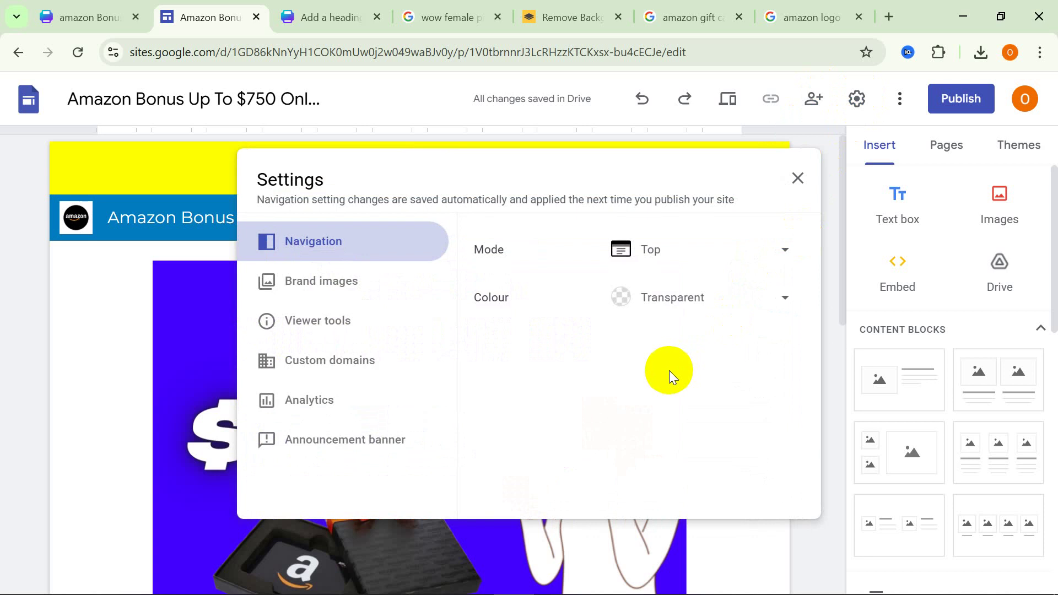
pyautogui.click(375, 435)
pyautogui.scroll(-3, 577, 414)
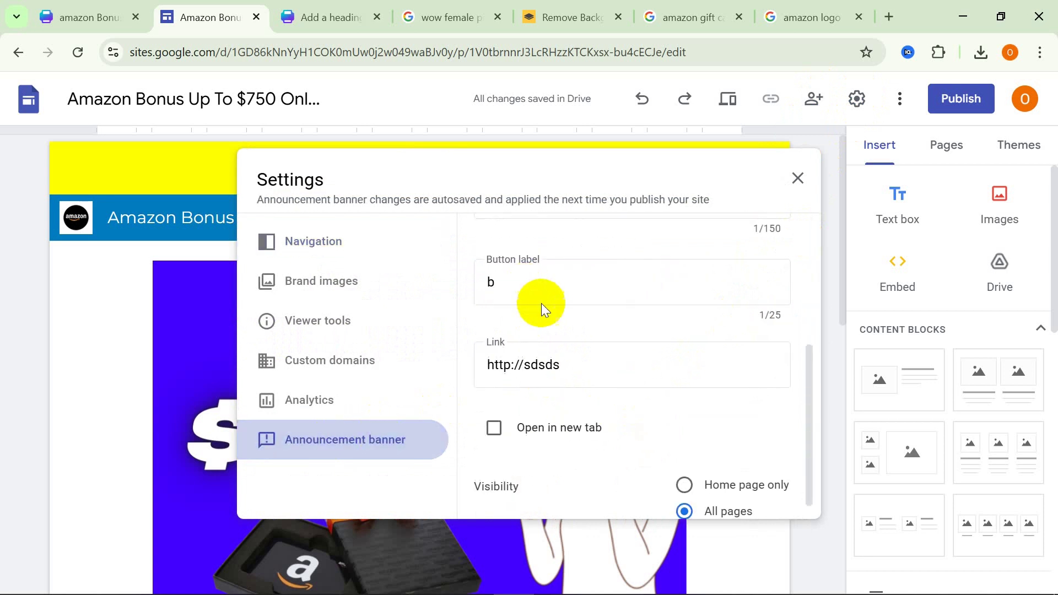
pyautogui.scroll(2, 541, 305)
pyautogui.doubleClick(488, 278)
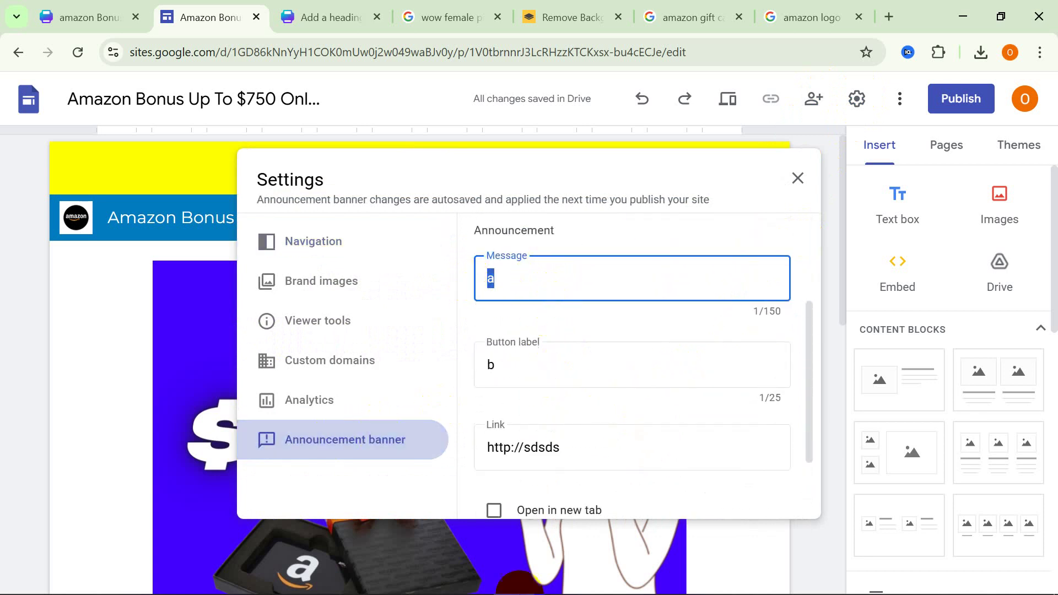
# Copy "Congratulations!" from the Notepad notes and replace the banner's placeholder message with it.
pyautogui.moveTo(512, 580)
pyautogui.click(554, 586)
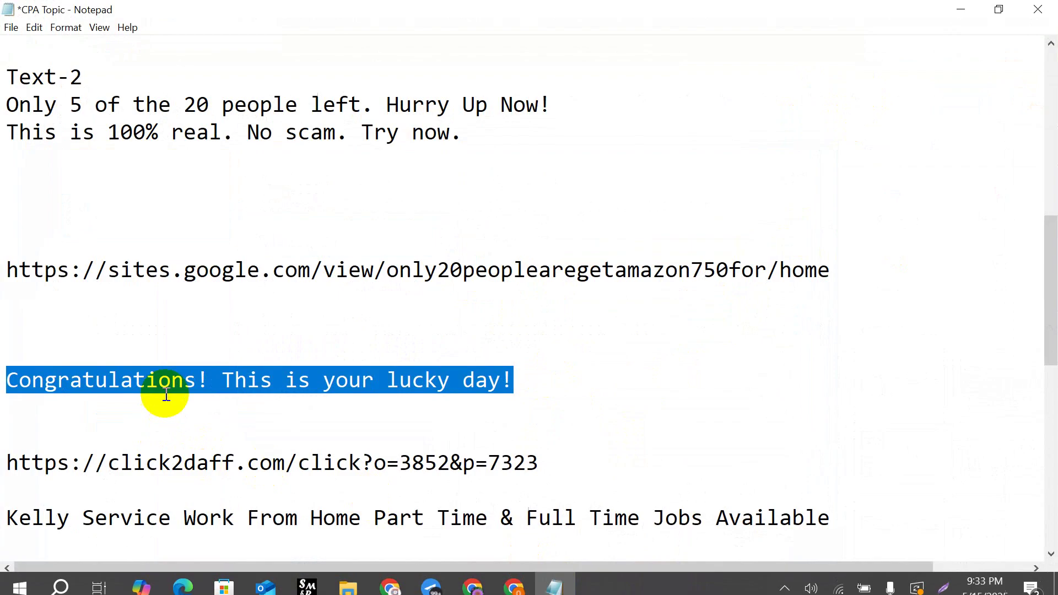
pyautogui.click(187, 383)
pyautogui.moveTo(202, 380); pyautogui.dragTo(15, 382)
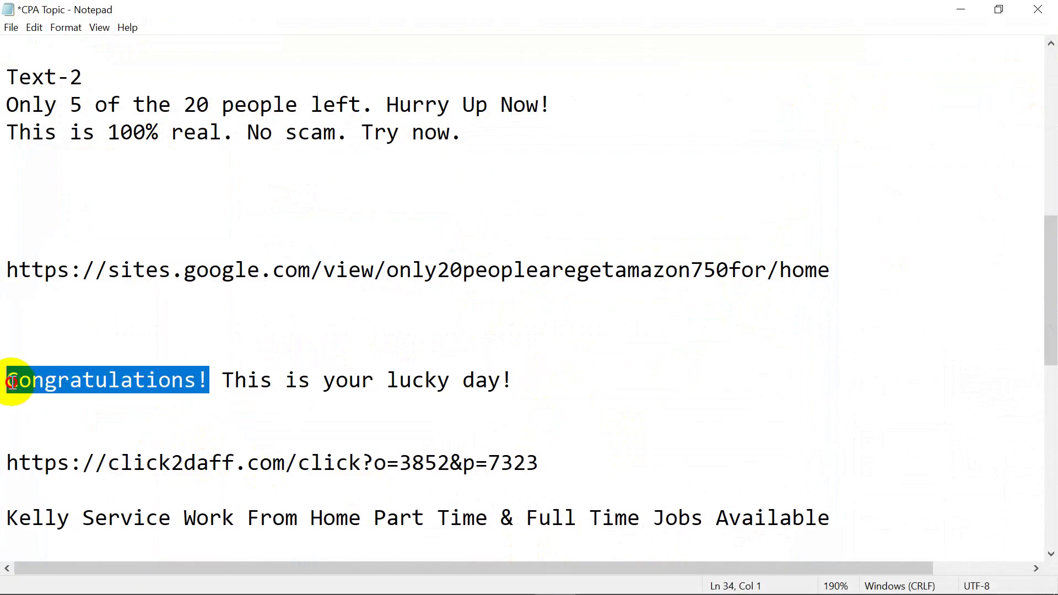
pyautogui.rightClick(13, 381)
pyautogui.click(54, 203)
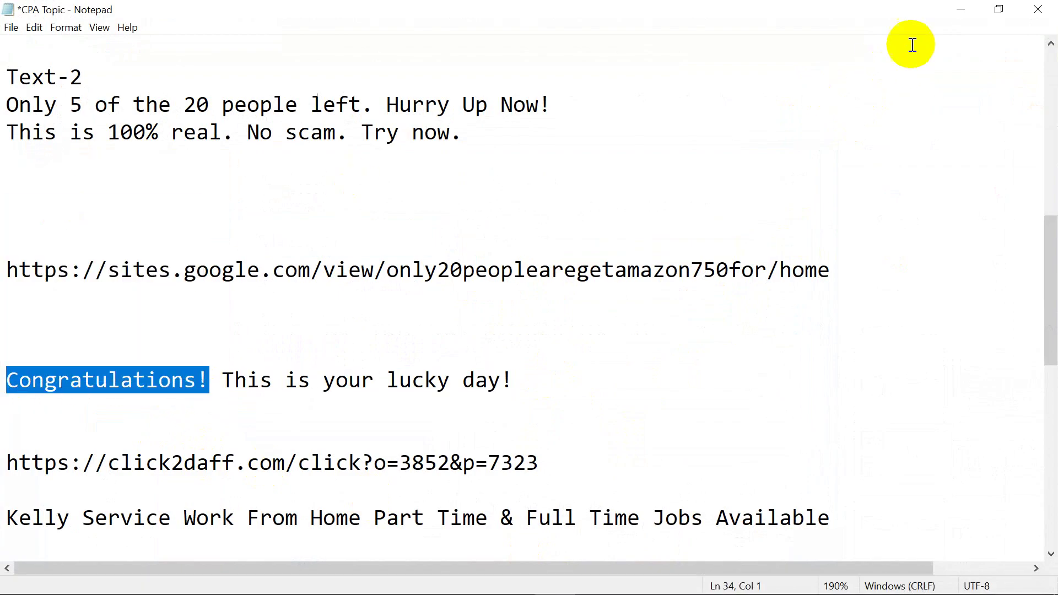
pyautogui.click(960, 10)
pyautogui.doubleClick(538, 283)
pyautogui.rightClick(531, 278)
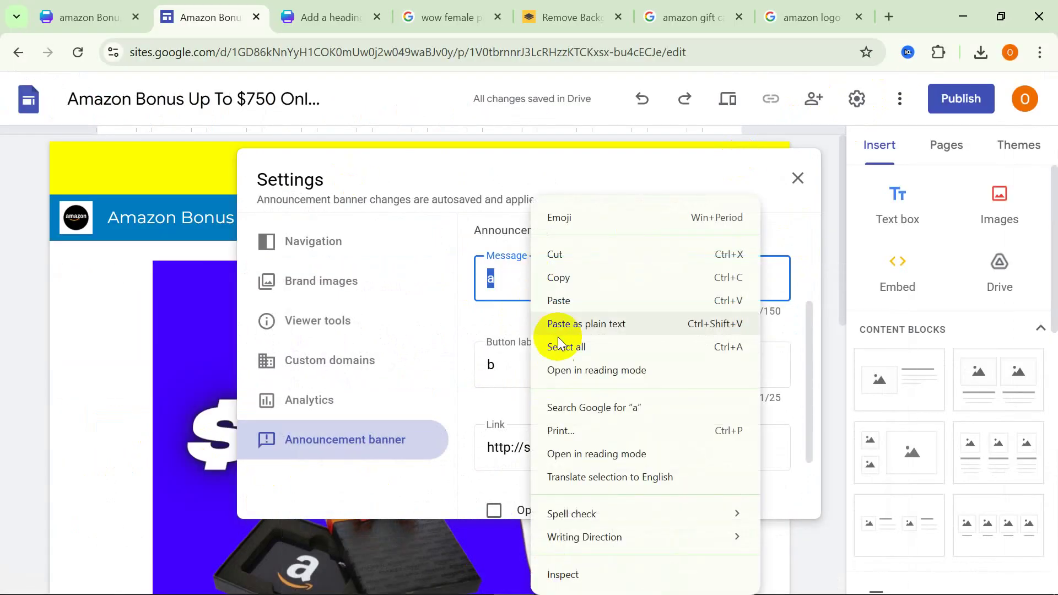
pyautogui.click(569, 300)
# Copy "This is your lucky day!" from the Notepad notes and replace the banner's button label with it.
pyautogui.click(559, 366)
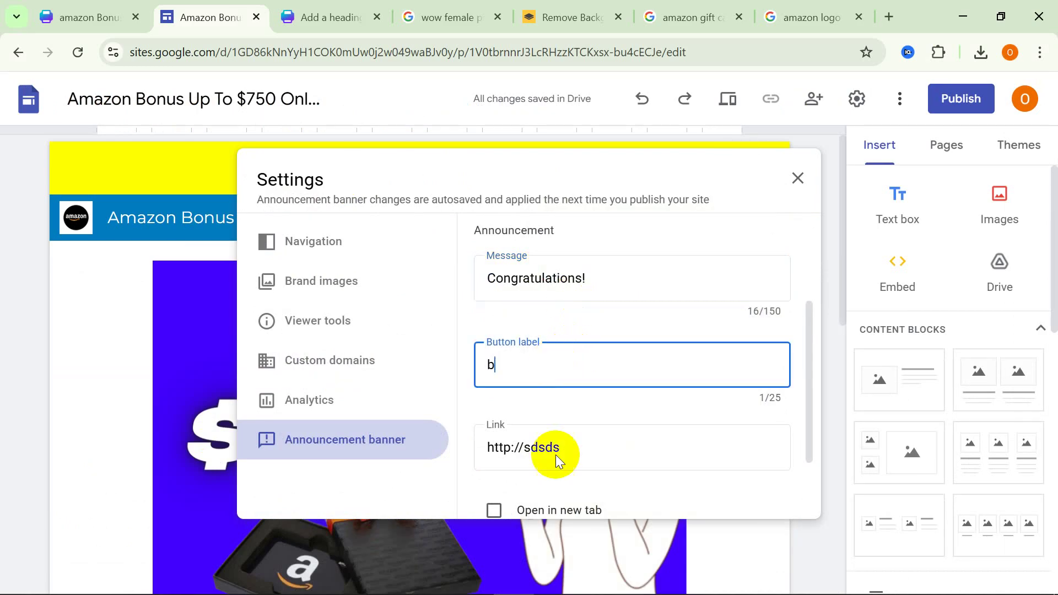
pyautogui.click(567, 590)
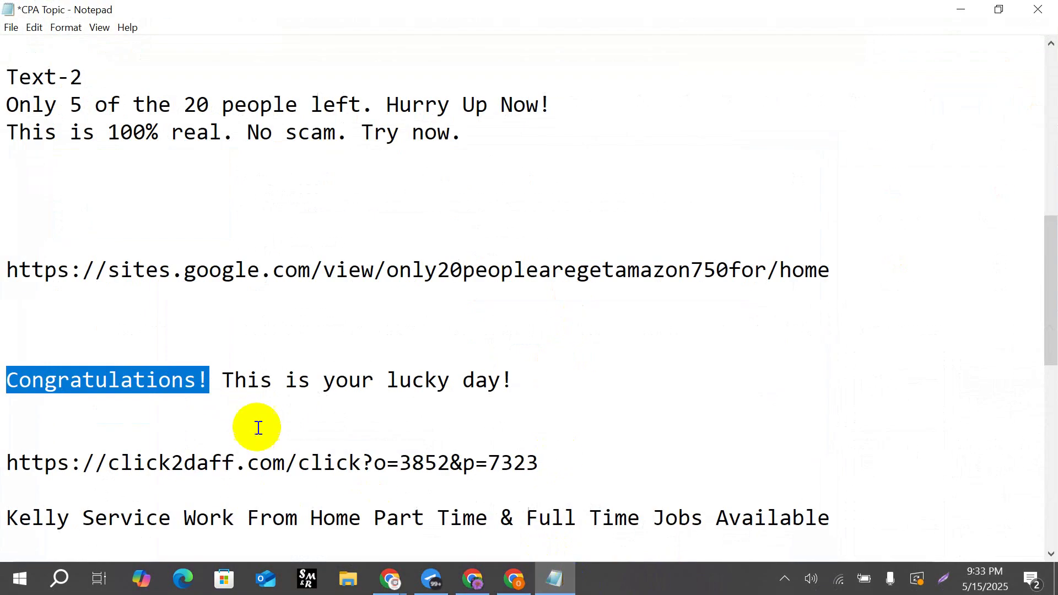
pyautogui.moveTo(223, 382); pyautogui.dragTo(505, 378)
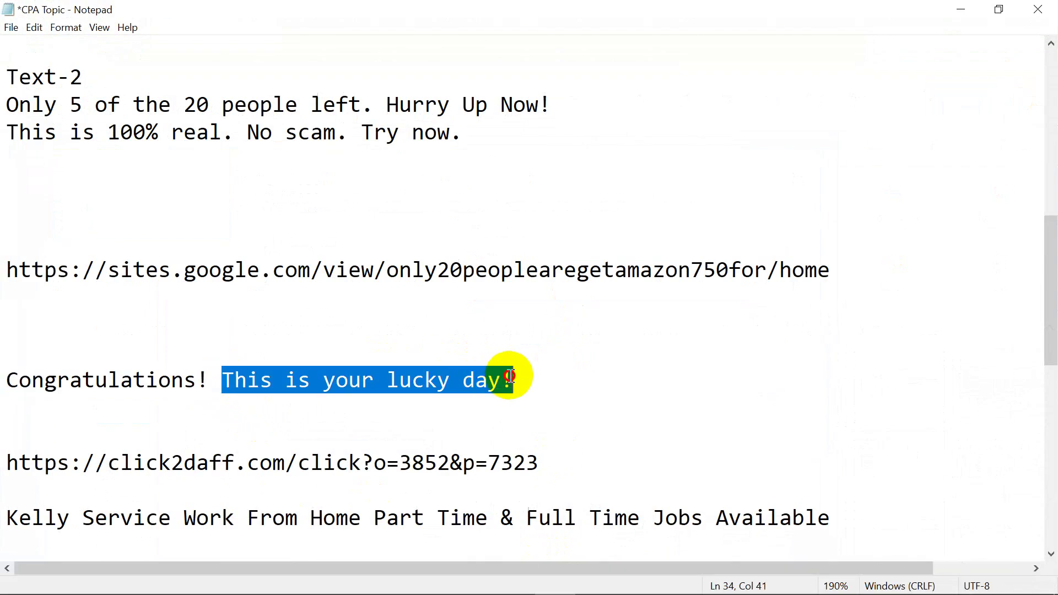
pyautogui.rightClick(501, 379)
pyautogui.click(385, 200)
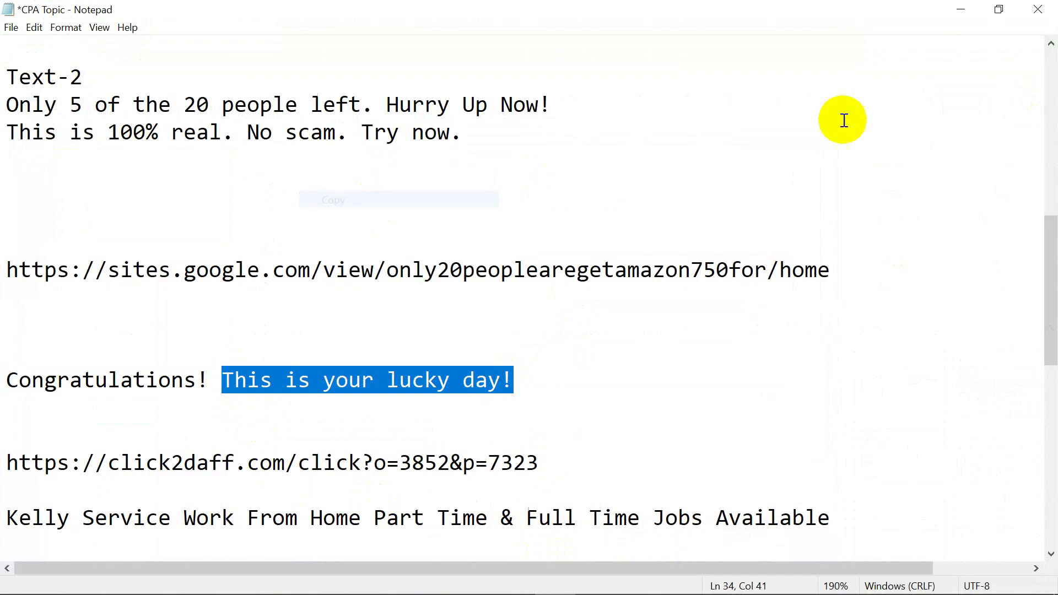
pyautogui.click(959, 10)
pyautogui.doubleClick(509, 365)
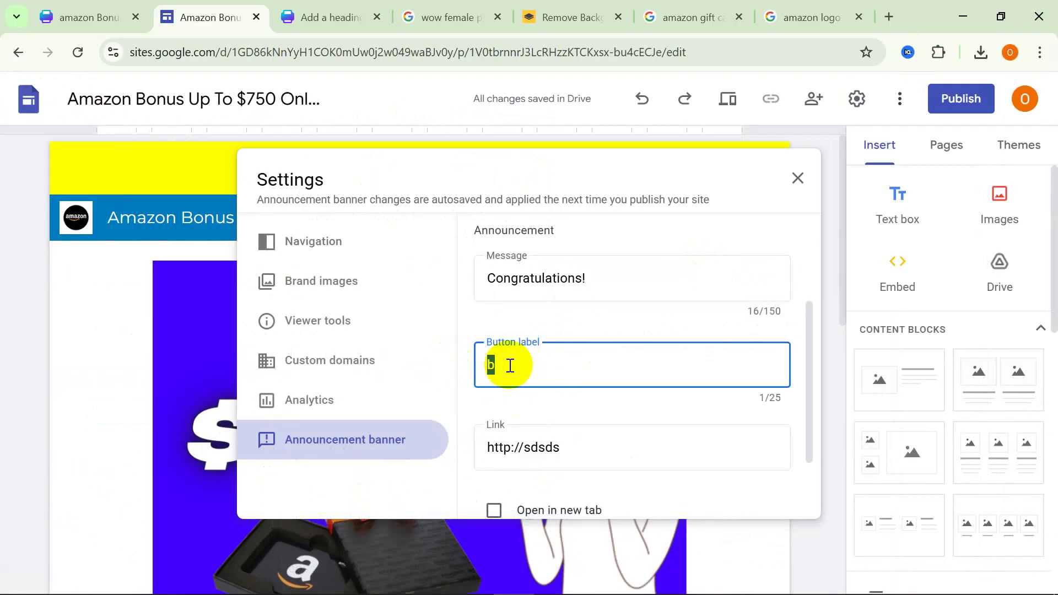
pyautogui.rightClick(510, 365)
pyautogui.click(551, 302)
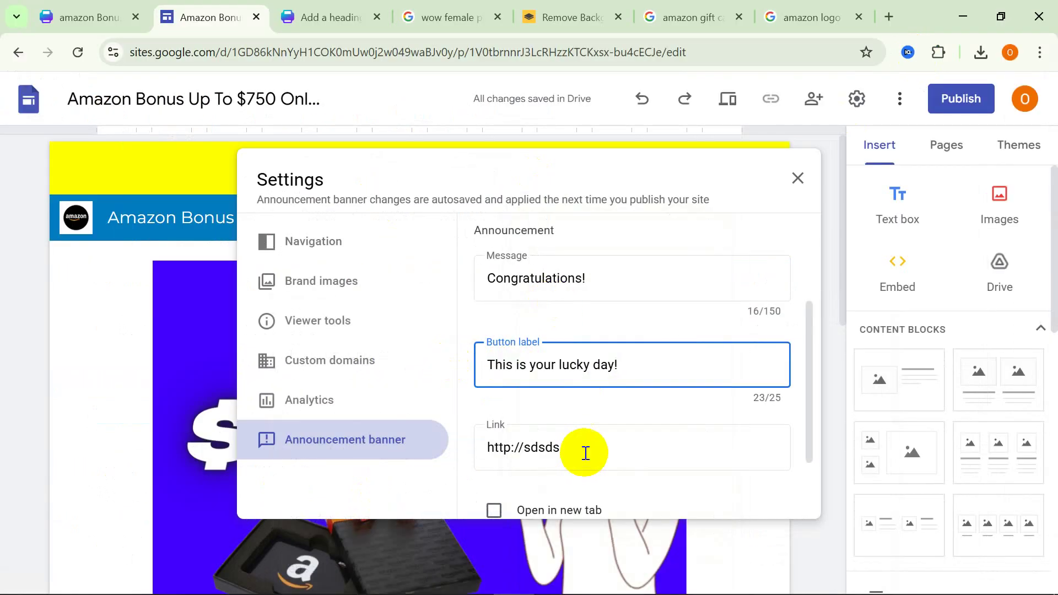
# Copy the click2daff.com offer link from the DreamAff offer page and replace the banner's placeholder link with it.
pyautogui.tripleClick(485, 449)
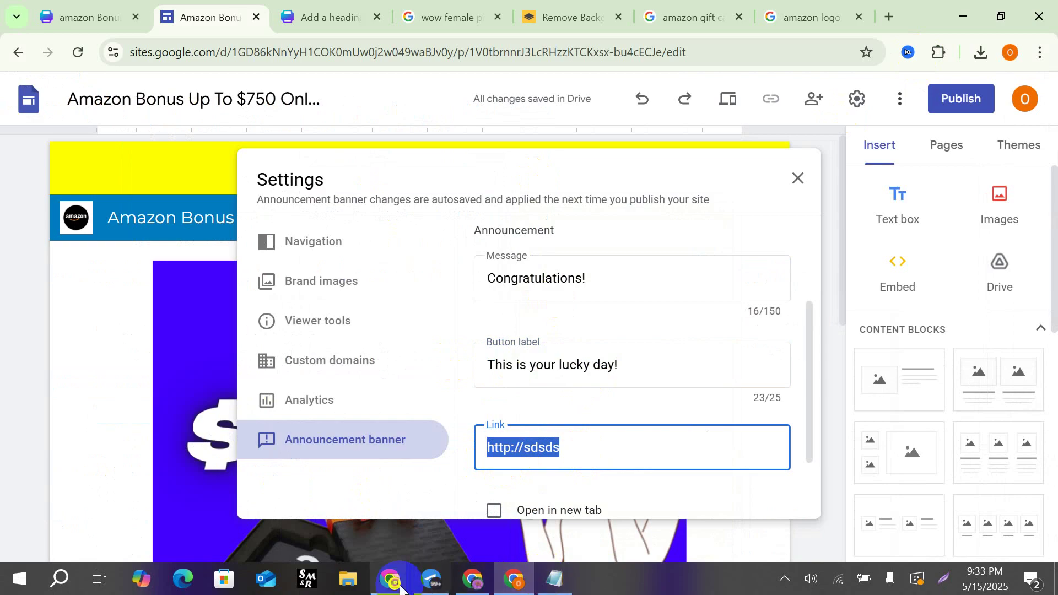
pyautogui.moveTo(390, 579)
pyautogui.click(391, 504)
pyautogui.rightClick(428, 414)
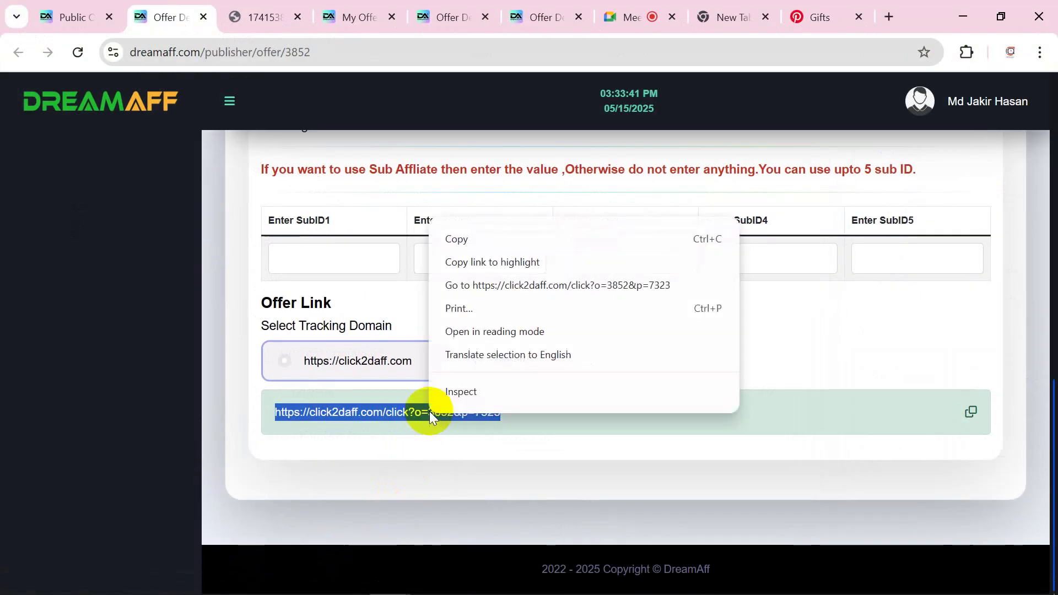
pyautogui.click(466, 241)
pyautogui.click(964, 18)
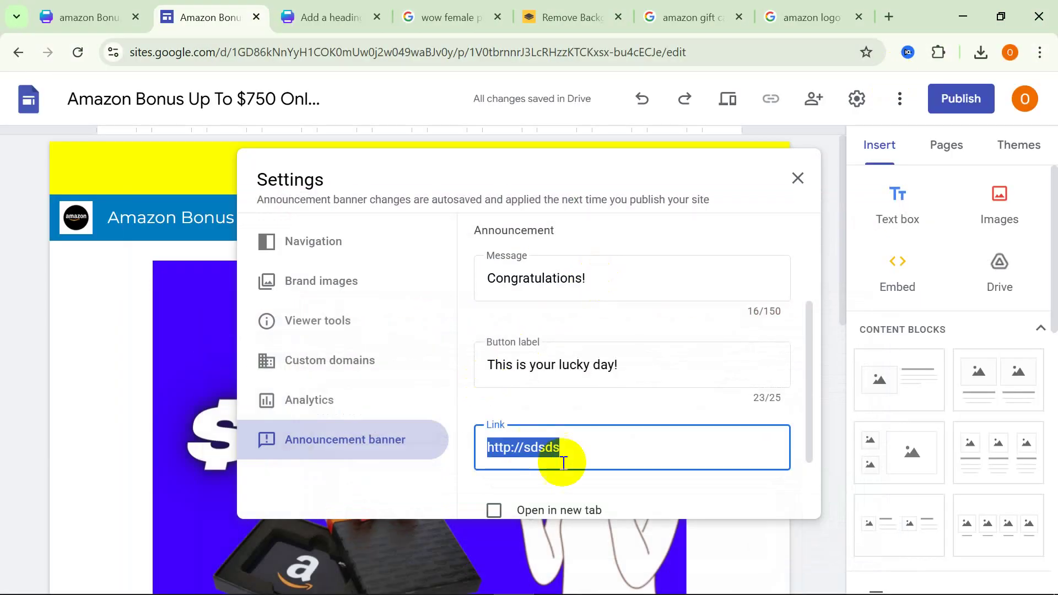
pyautogui.click(602, 158)
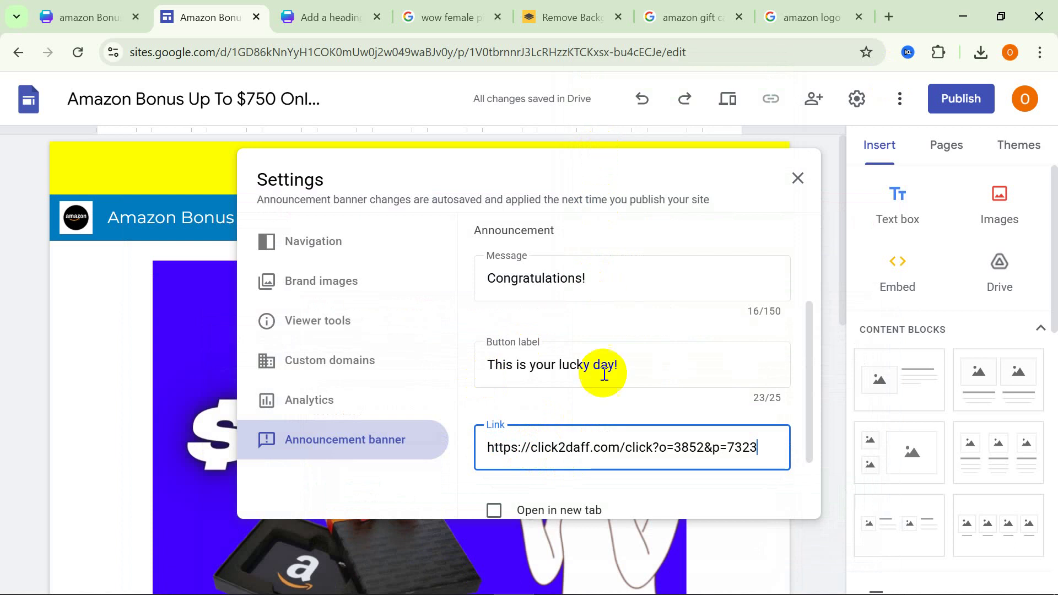
# Change the announcement banner's colour to bright green and close the settings.
pyautogui.scroll(-2, 715, 386)
pyautogui.scroll(5, 692, 361)
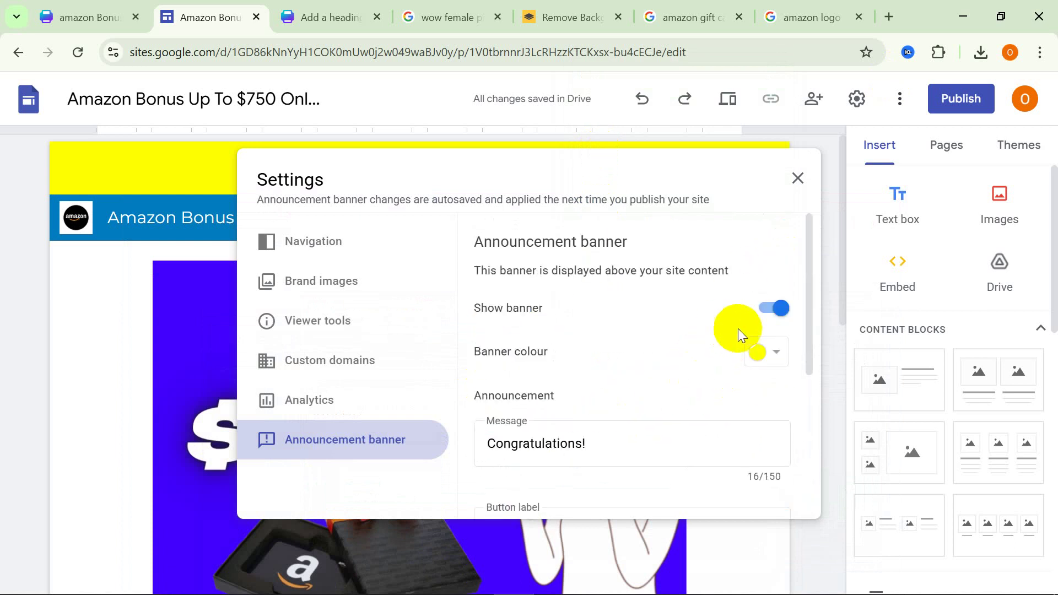
pyautogui.click(764, 352)
pyautogui.click(785, 139)
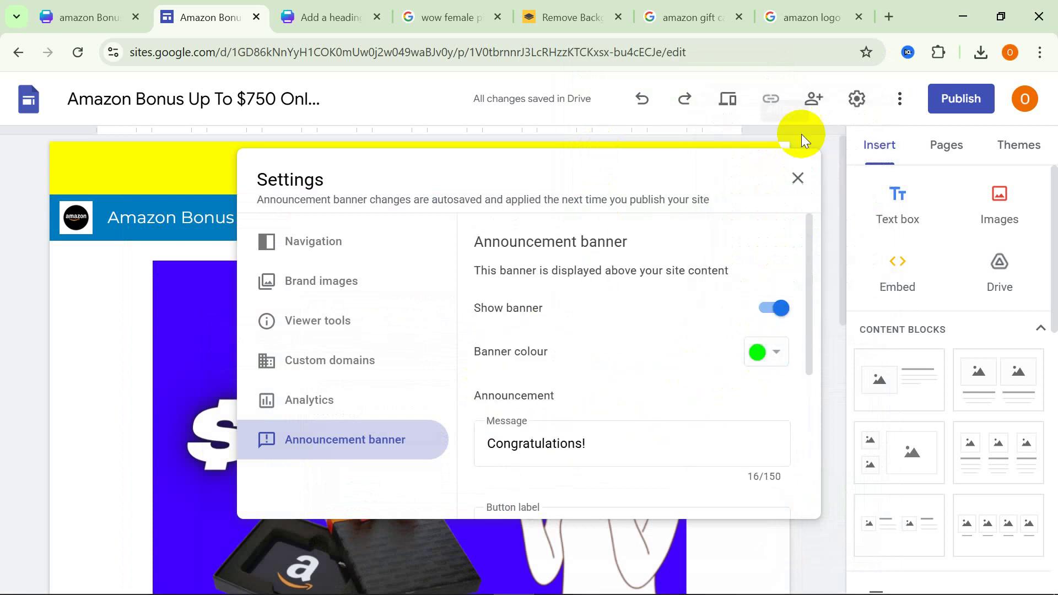
pyautogui.click(794, 191)
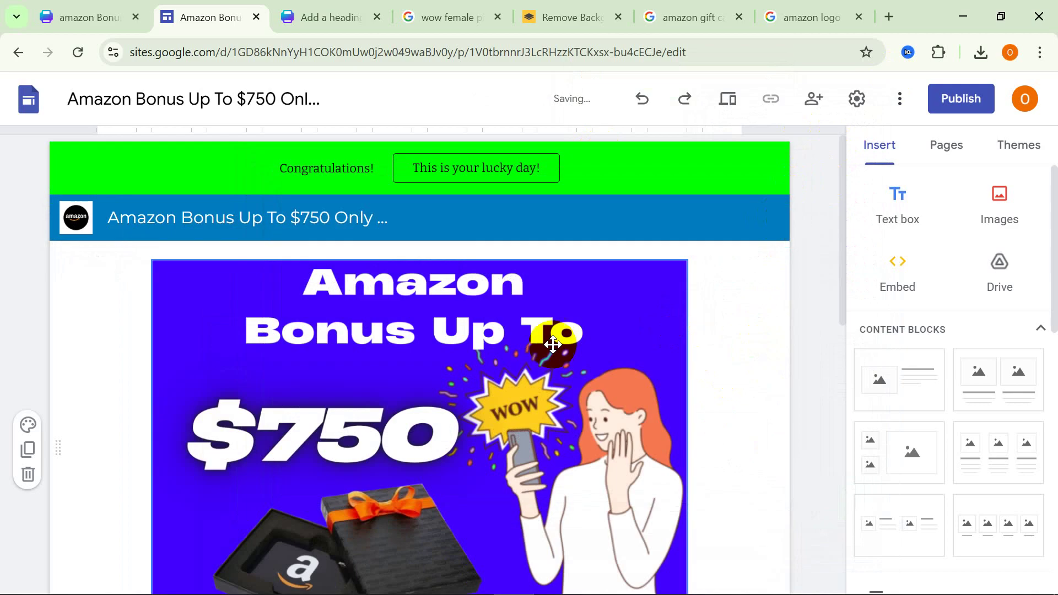
# Review the finished landing page from the announcement banner down to the countdown timer.
pyautogui.scroll(-8, 435, 364)
pyautogui.scroll(-4, 437, 375)
pyautogui.scroll(12, 449, 477)
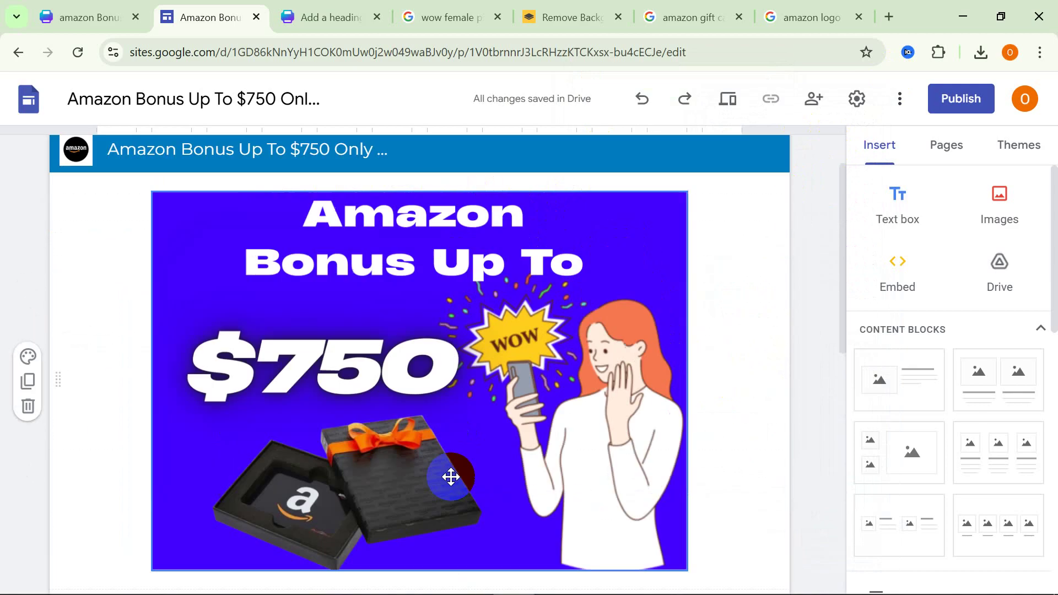
pyautogui.scroll(-10, 461, 456)
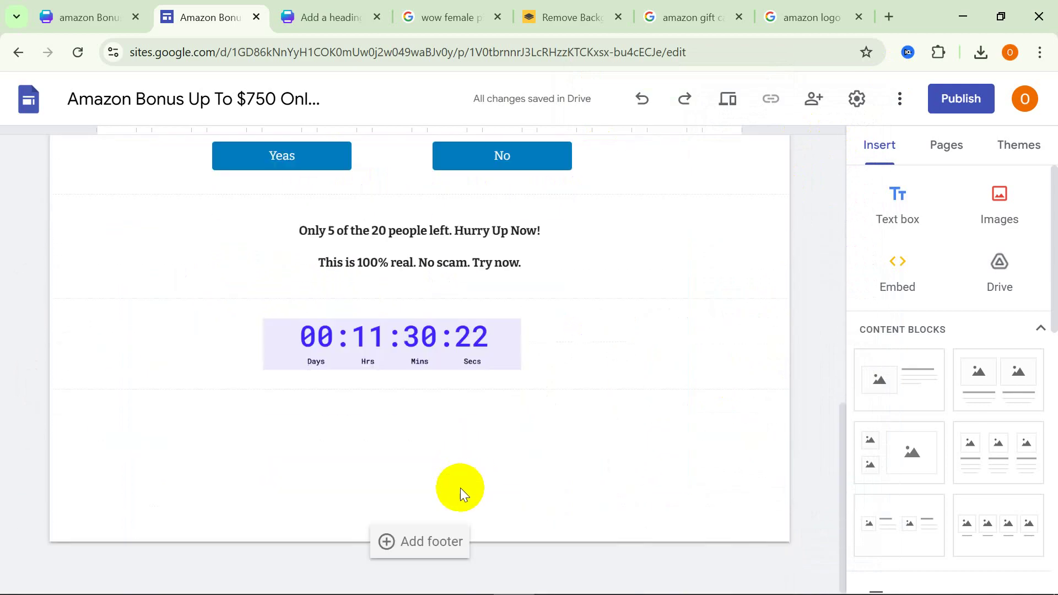
pyautogui.scroll(9, 418, 384)
pyautogui.scroll(2, 418, 379)
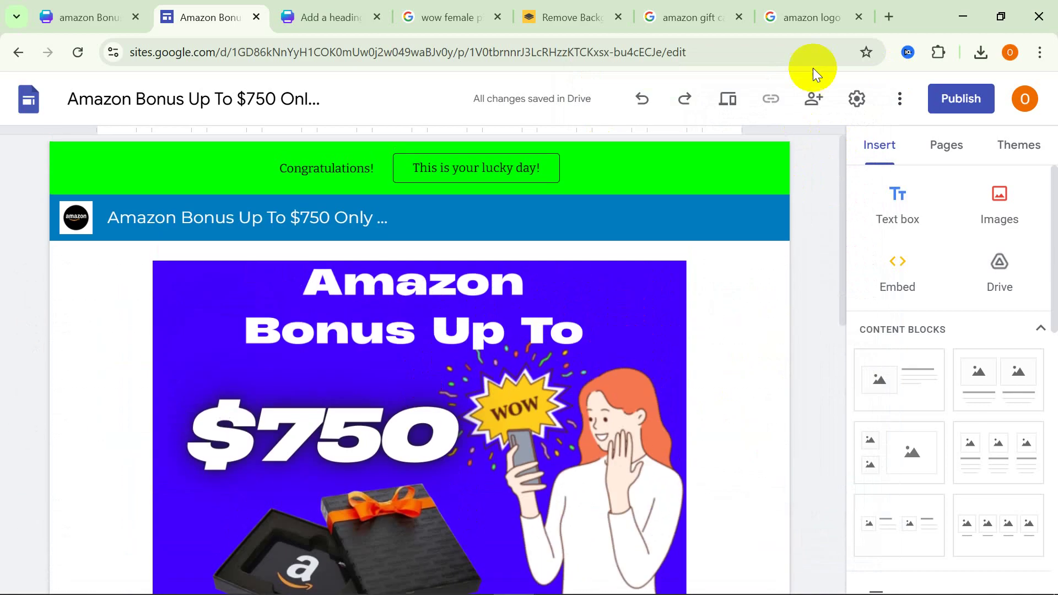
# Start publishing the site and replace the suggested web address with hdsiu8e.
pyautogui.click(959, 110)
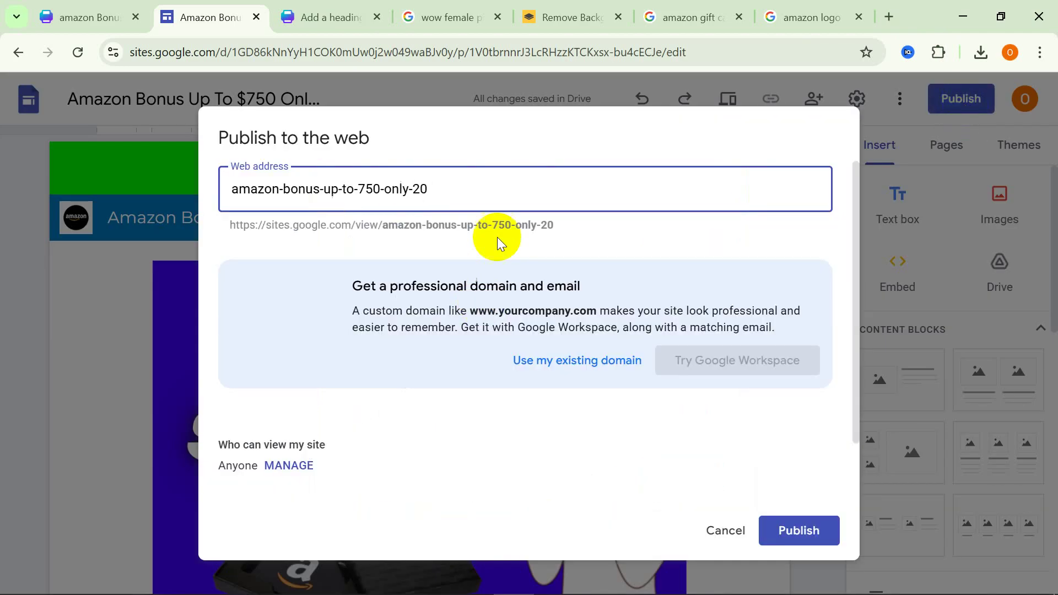
pyautogui.moveTo(425, 190); pyautogui.dragTo(229, 190)
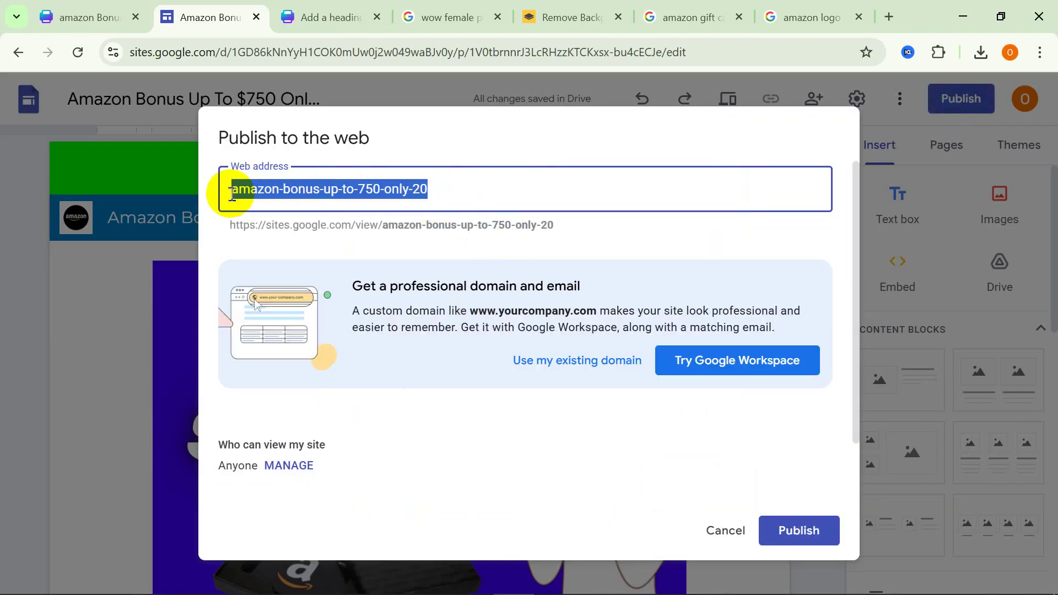
pyautogui.click(312, 189)
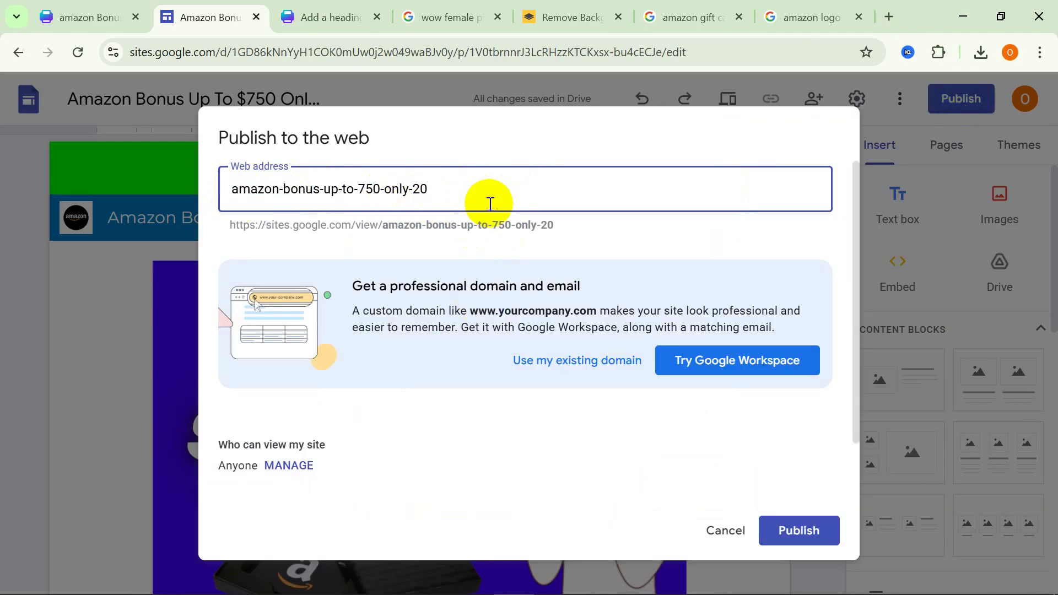
pyautogui.moveTo(490, 204); pyautogui.dragTo(284, 190)
pyautogui.click(417, 189)
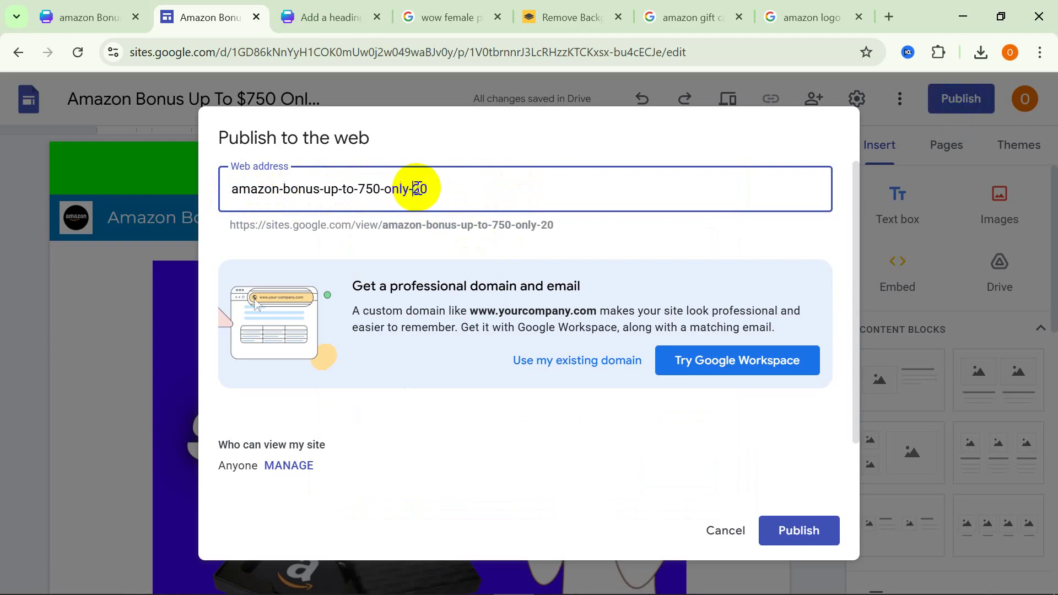
pyautogui.moveTo(479, 198); pyautogui.dragTo(244, 190)
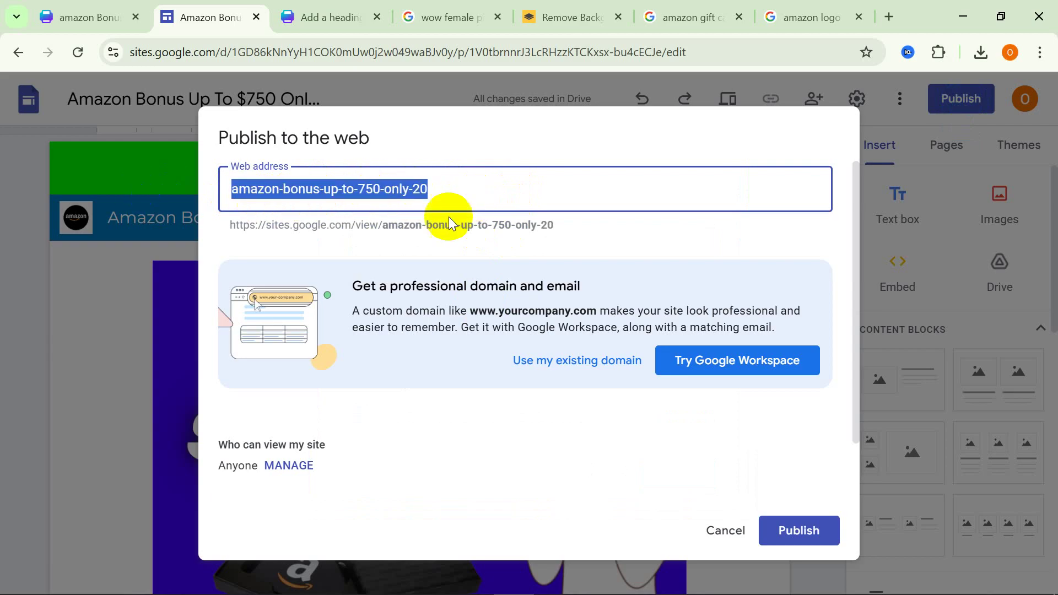
pyautogui.press('BackSpace')
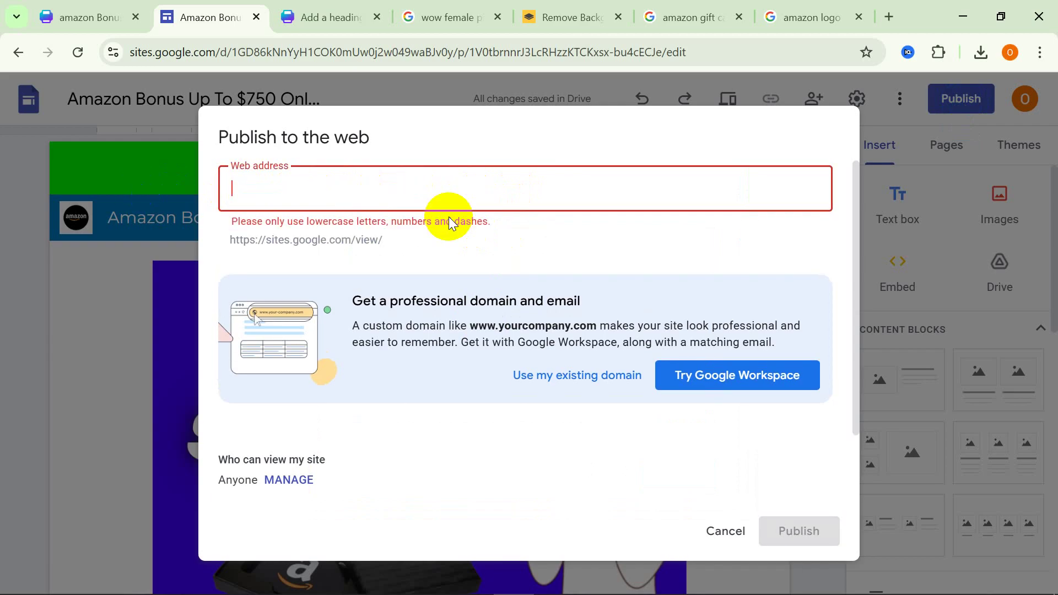
pyautogui.write('hdsiu8e')
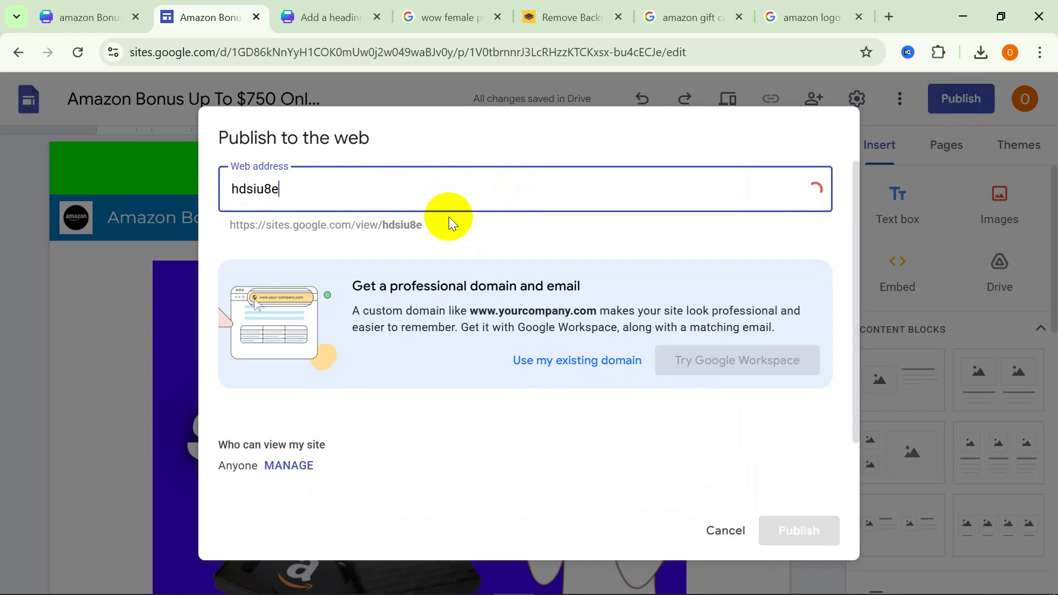
# Check the entered web address and publish the site to the web.
pyautogui.moveTo(382, 225); pyautogui.dragTo(318, 225)
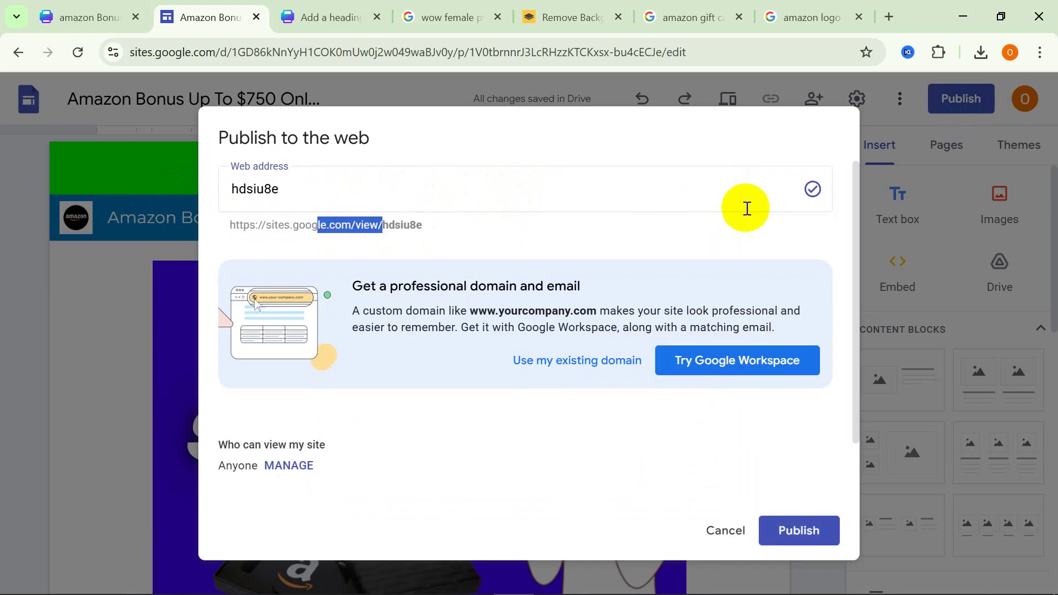
pyautogui.click(331, 198)
pyautogui.doubleClick(236, 189)
pyautogui.click(303, 191)
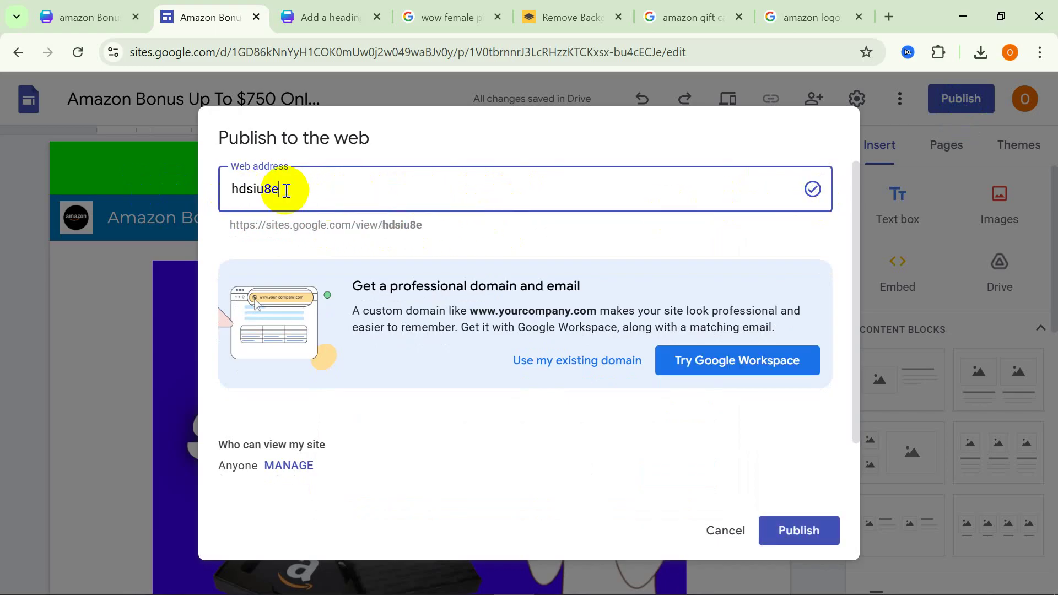
pyautogui.click(806, 522)
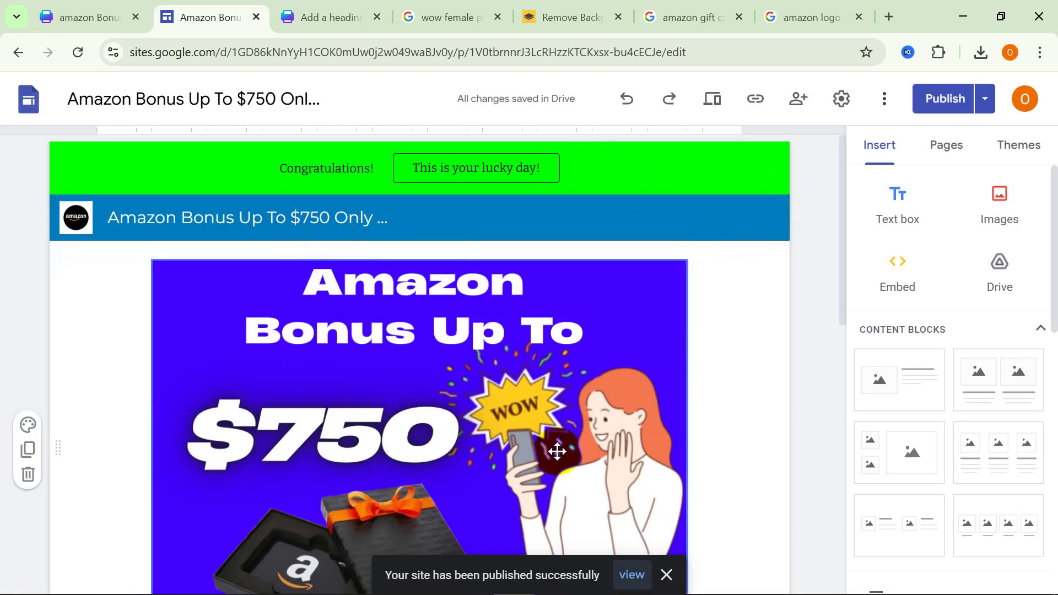
# Copy the published site link and paste it into the CPA Topic notes in Notepad, in the blank space above the night shift line.
pyautogui.scroll(-10, 558, 451)
pyautogui.click(754, 100)
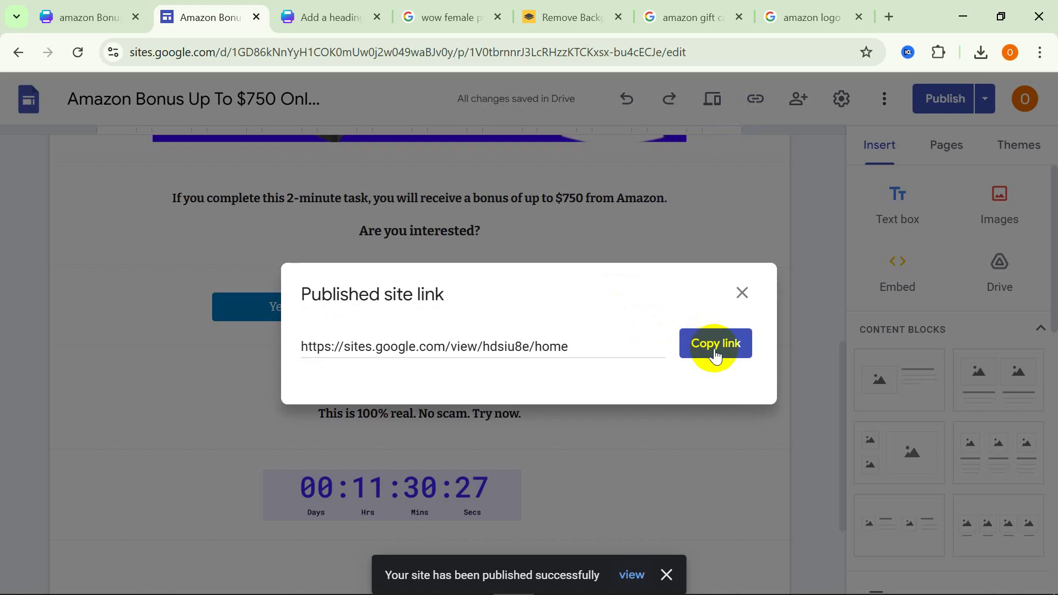
pyautogui.click(722, 353)
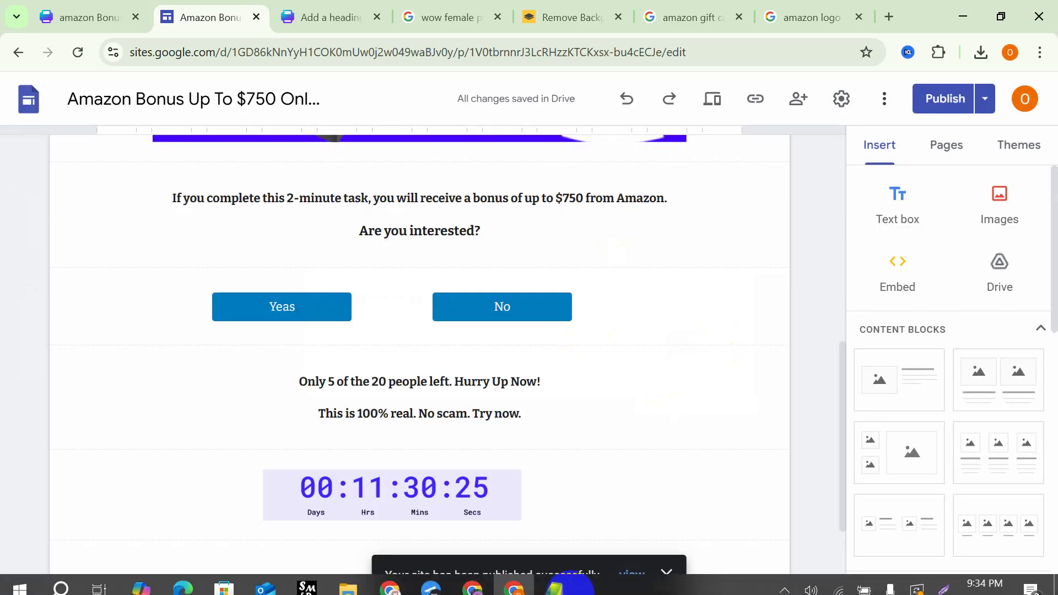
pyautogui.click(554, 584)
pyautogui.scroll(-6, 497, 465)
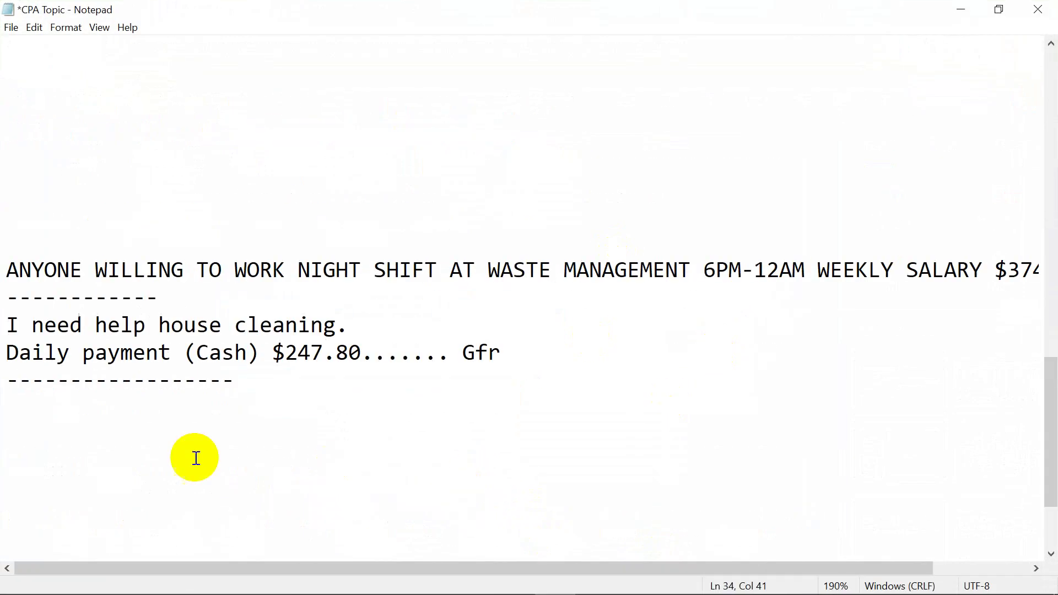
pyautogui.scroll(2, 218, 406)
pyautogui.click(75, 349)
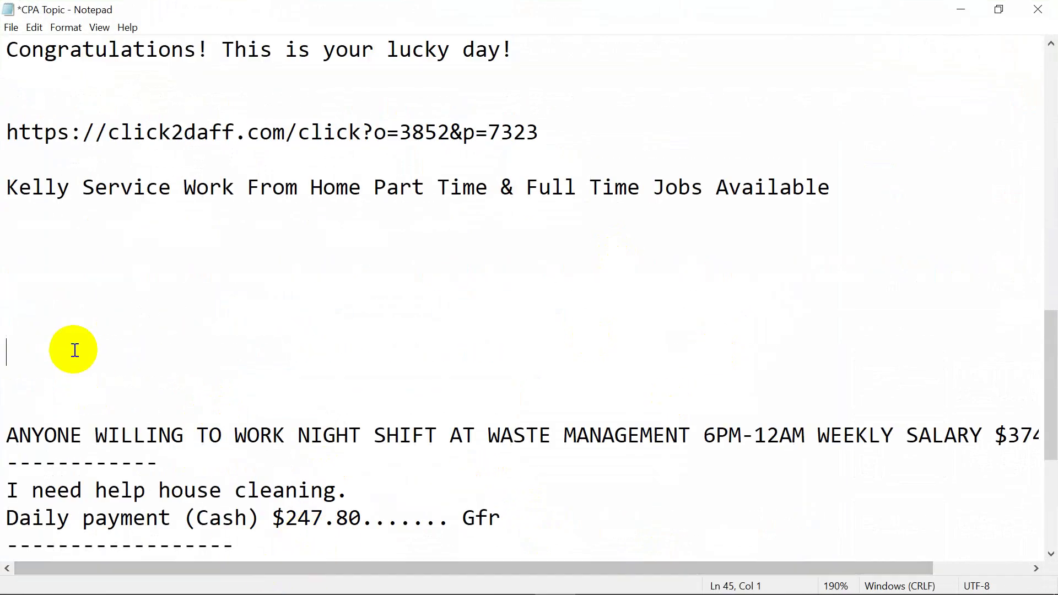
pyautogui.rightClick(59, 279)
pyautogui.click(76, 347)
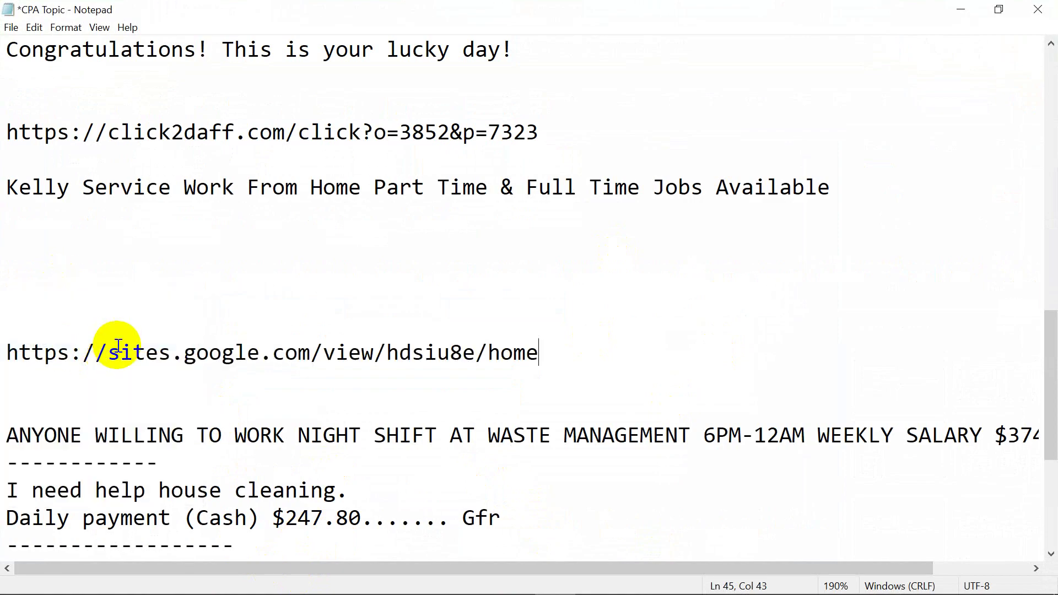
# Add the label "landing page" on the line above the Google Sites URL in the notes.
pyautogui.click(60, 313)
pyautogui.write('la')
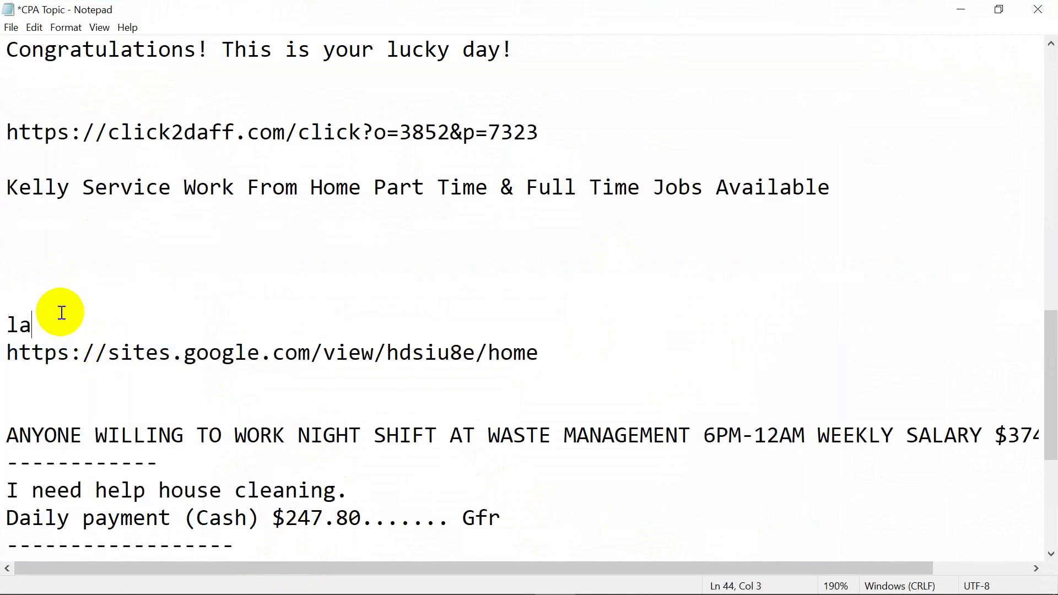
pyautogui.write('nding page')
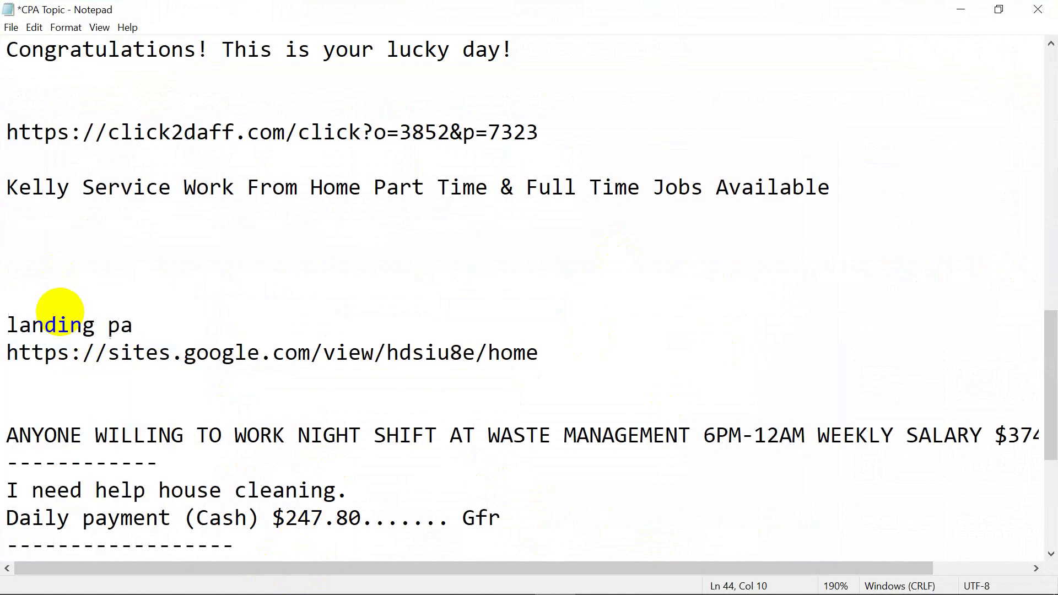
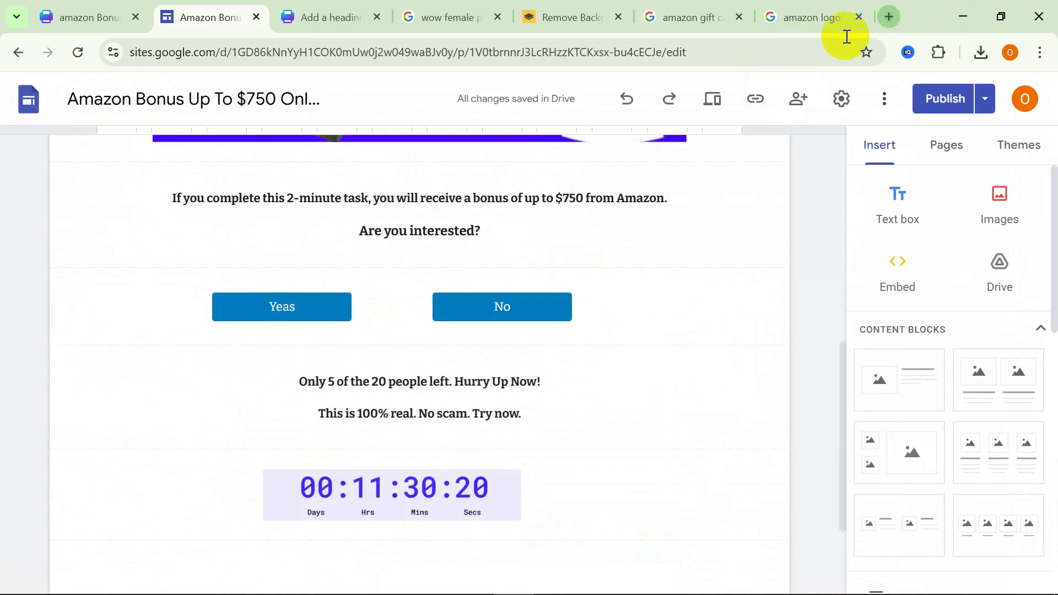
pyautogui.click(889, 16)
pyautogui.rightClick(581, 52)
pyautogui.click(633, 194)
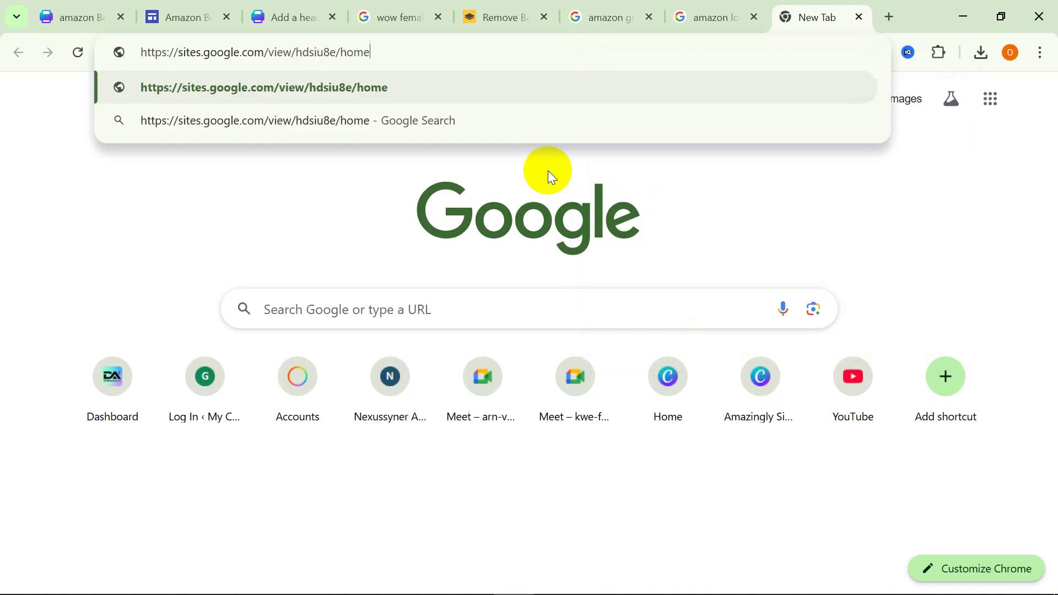
pyautogui.click(312, 86)
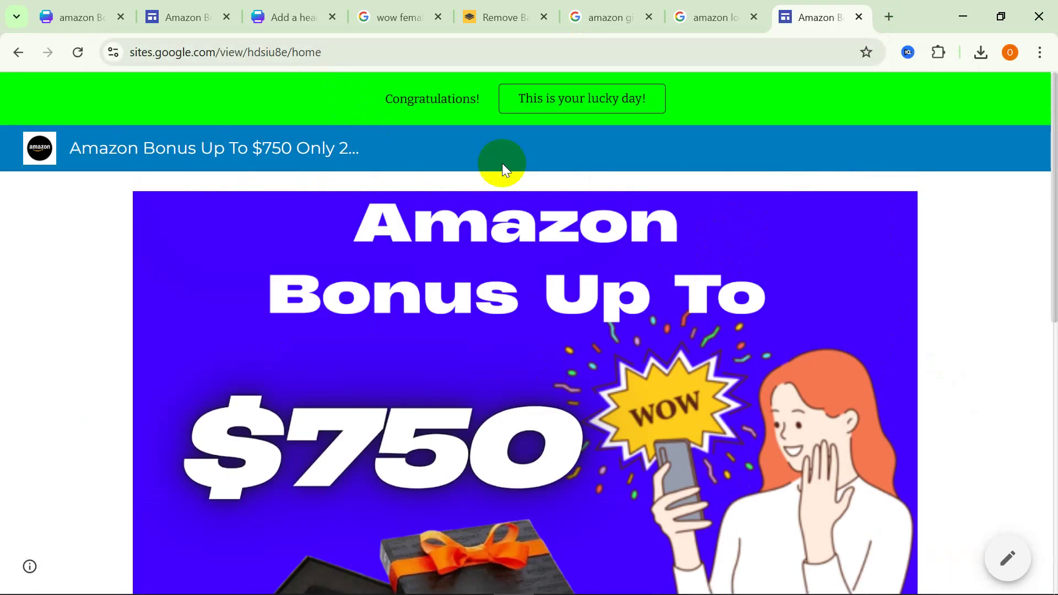
# Preview the landing page in phone size from the site editor, check it down to the countdown timer, and exit the preview.
pyautogui.click(182, 16)
pyautogui.click(714, 117)
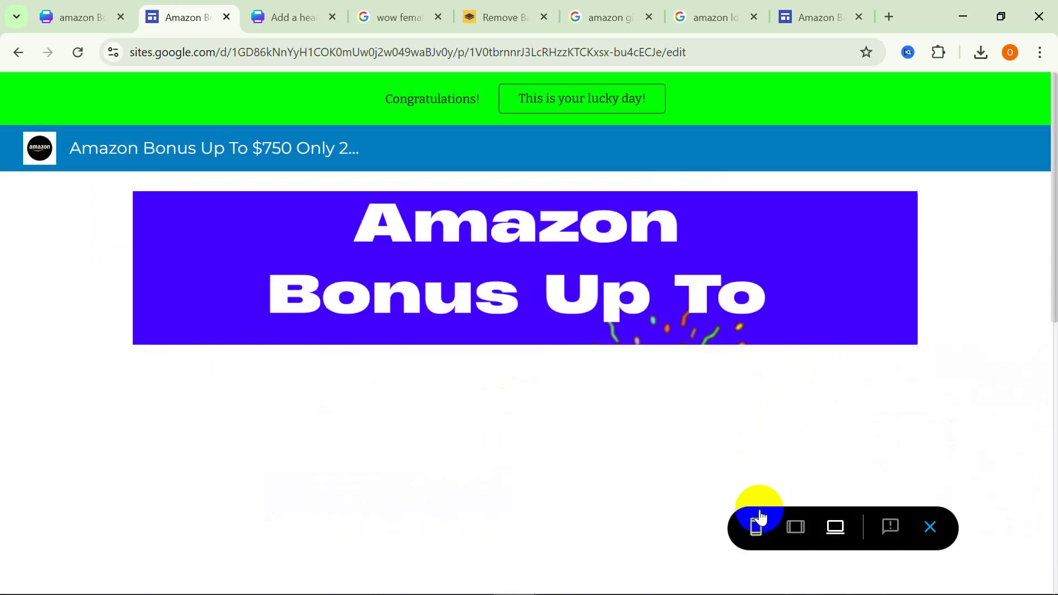
pyautogui.click(756, 528)
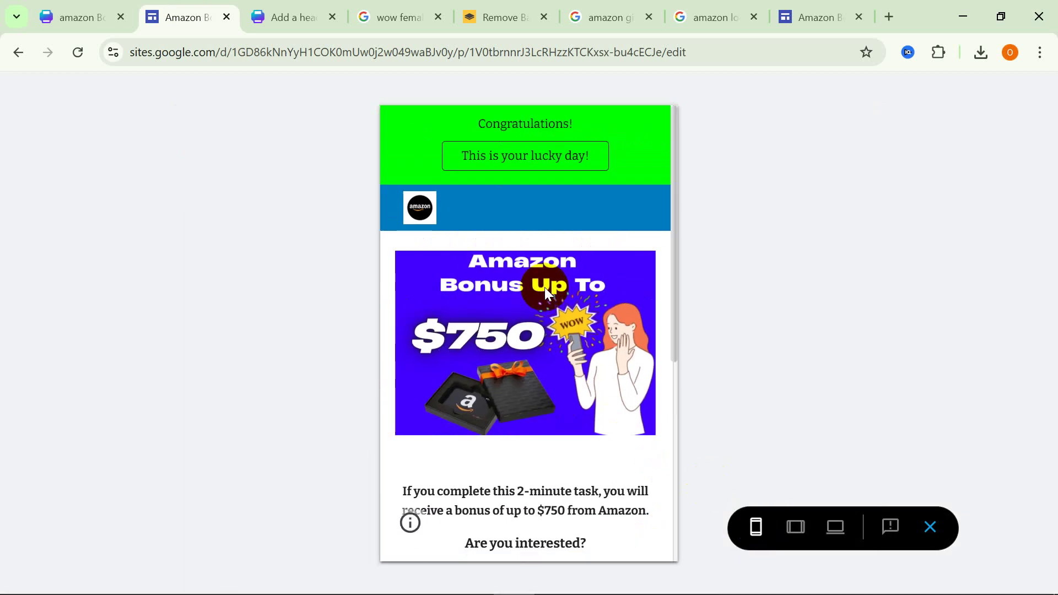
pyautogui.scroll(-5, 544, 295)
pyautogui.scroll(5, 543, 385)
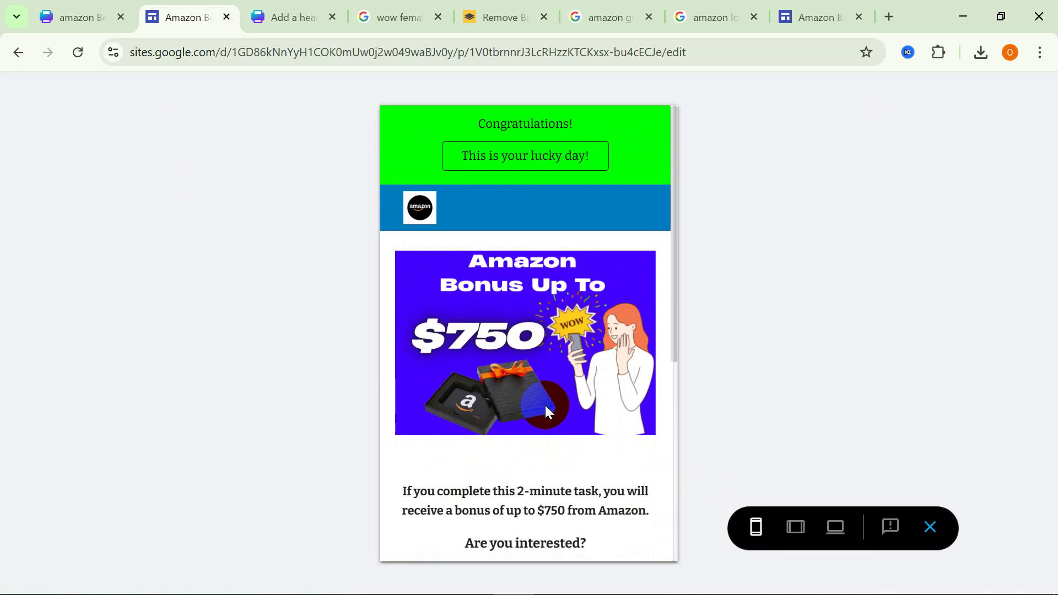
pyautogui.scroll(-5, 544, 404)
pyautogui.scroll(1, 545, 404)
pyautogui.scroll(5, 545, 405)
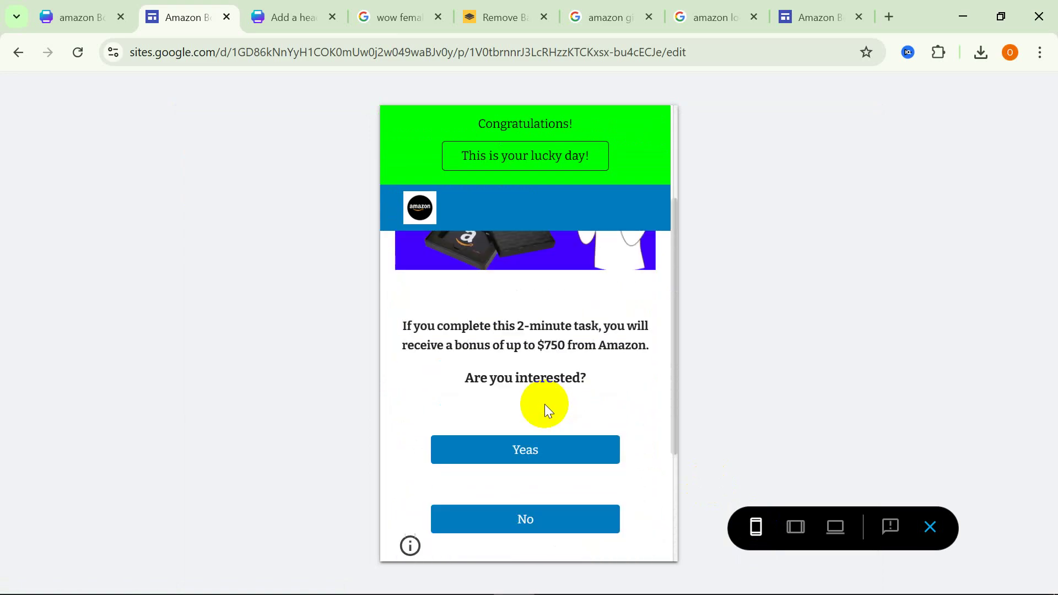
pyautogui.scroll(-5, 521, 376)
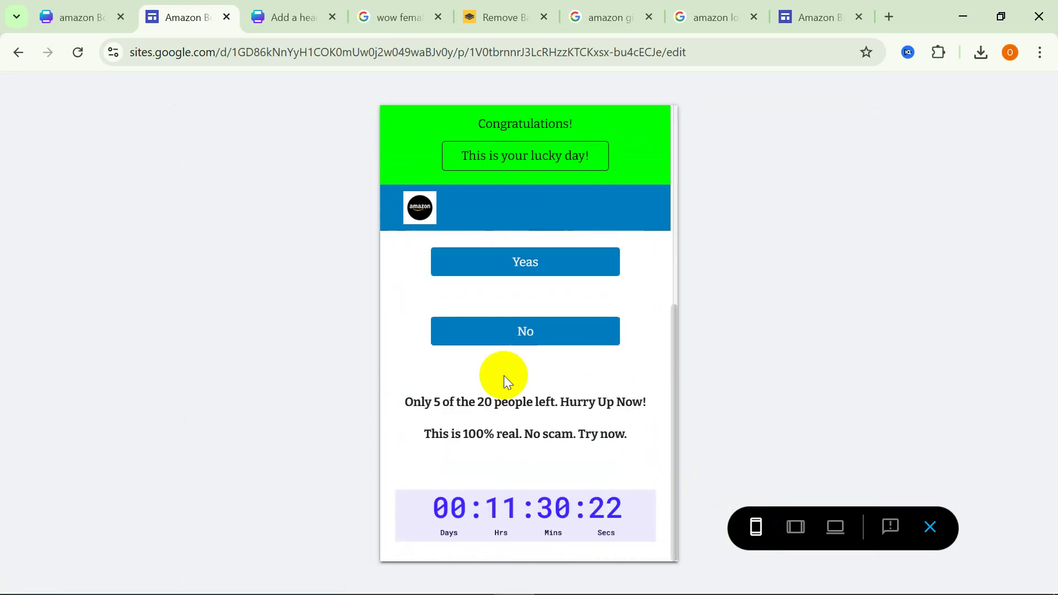
pyautogui.scroll(5, 536, 418)
pyautogui.scroll(-5, 542, 421)
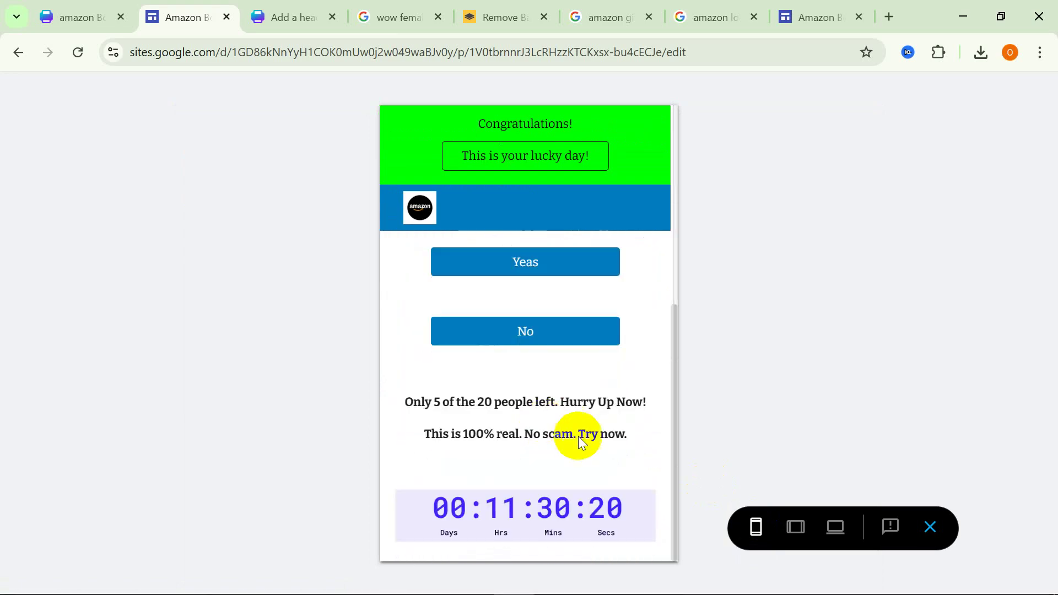
pyautogui.click(931, 527)
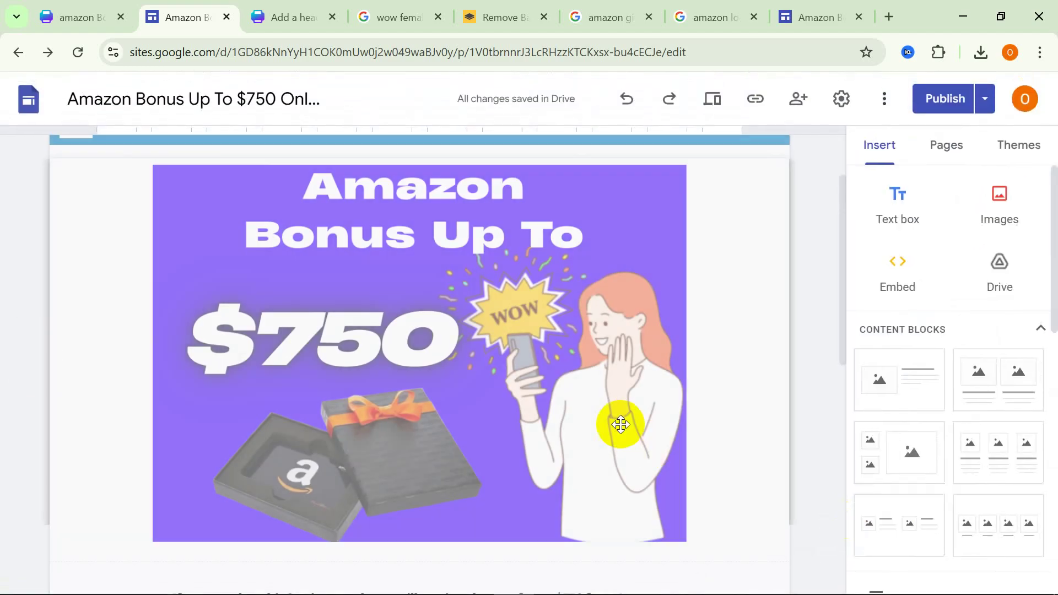
pyautogui.scroll(-10, 551, 369)
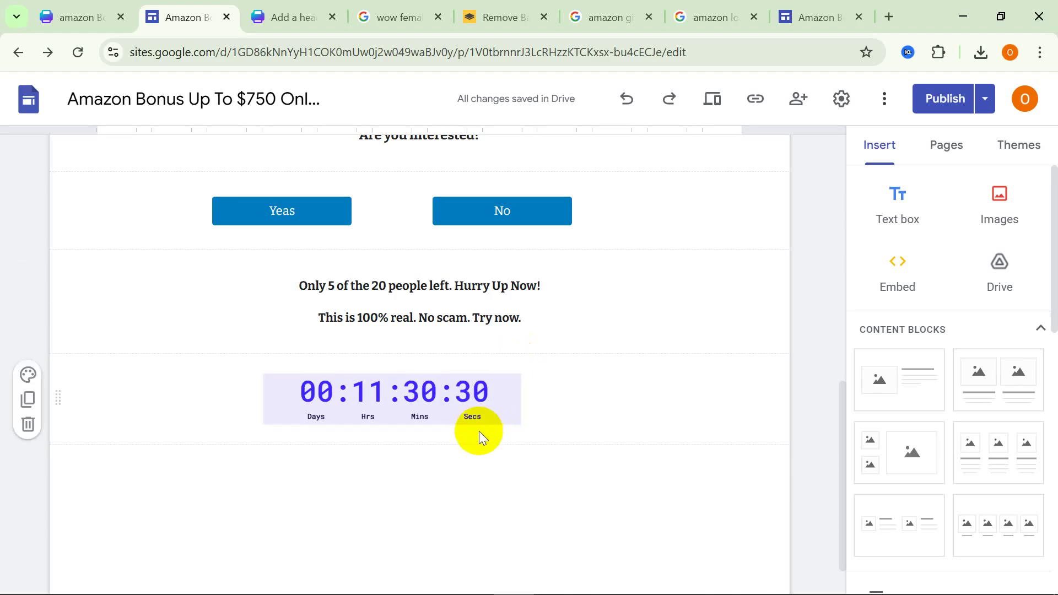
pyautogui.scroll(8, 478, 431)
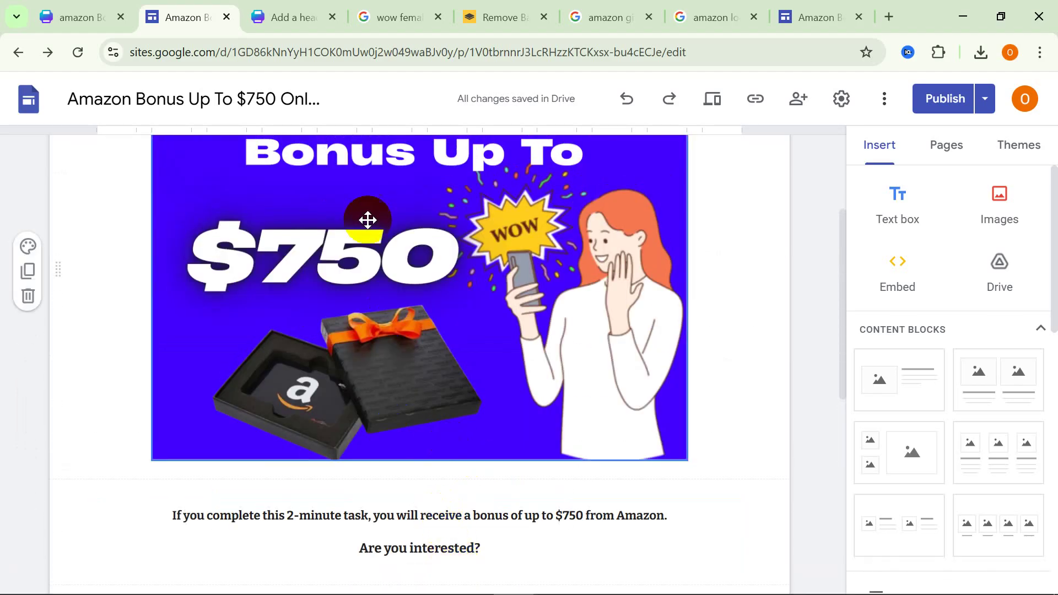
pyautogui.click(458, 302)
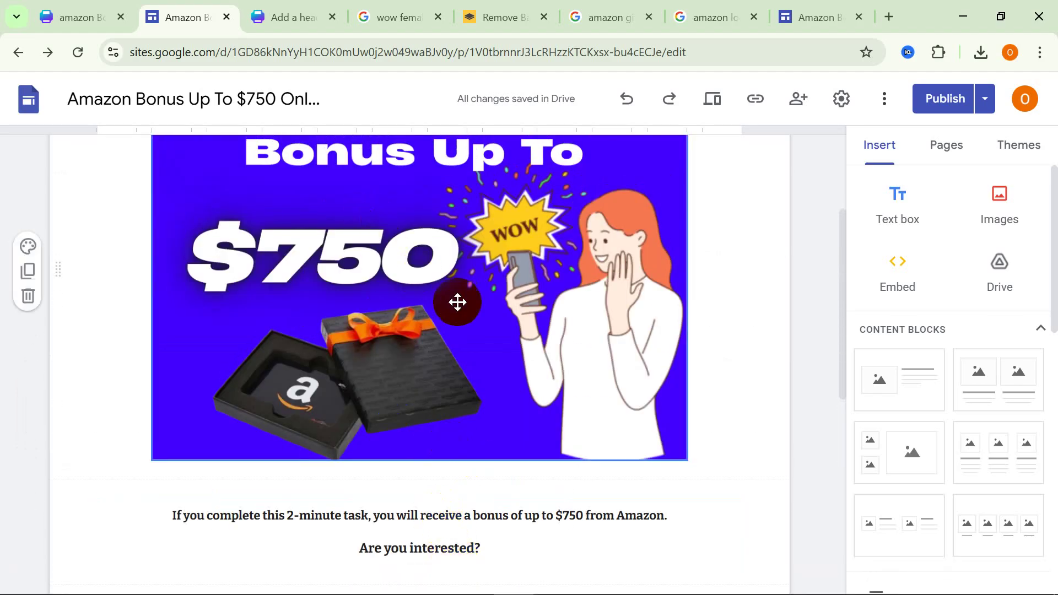
# Open the WordPress login page at getwayoffers.xyz/login in a new tab.
pyautogui.click(889, 16)
pyautogui.click(483, 53)
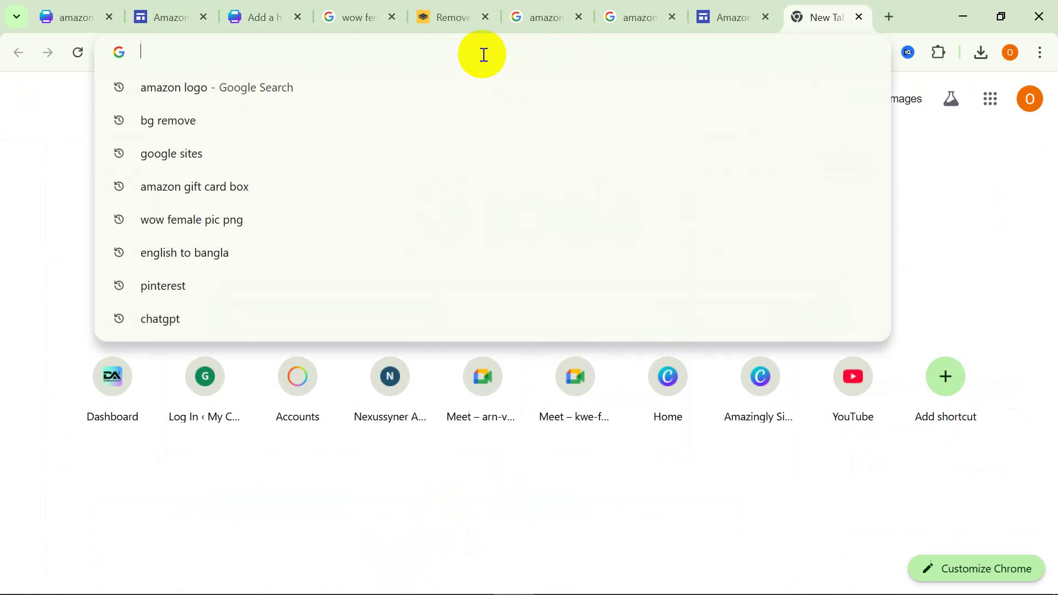
pyautogui.write('get')
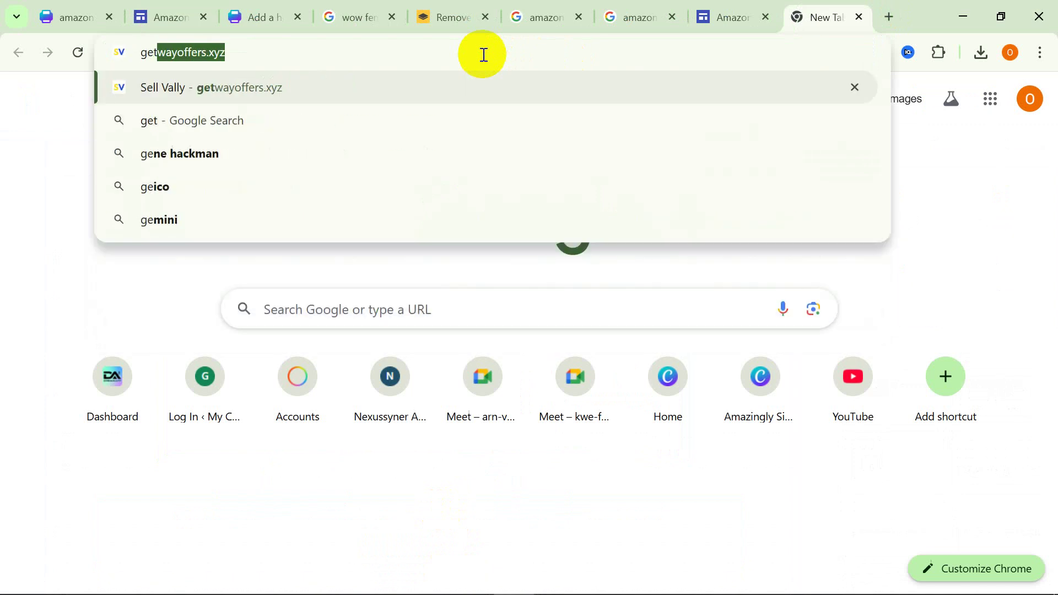
pyautogui.click(483, 53)
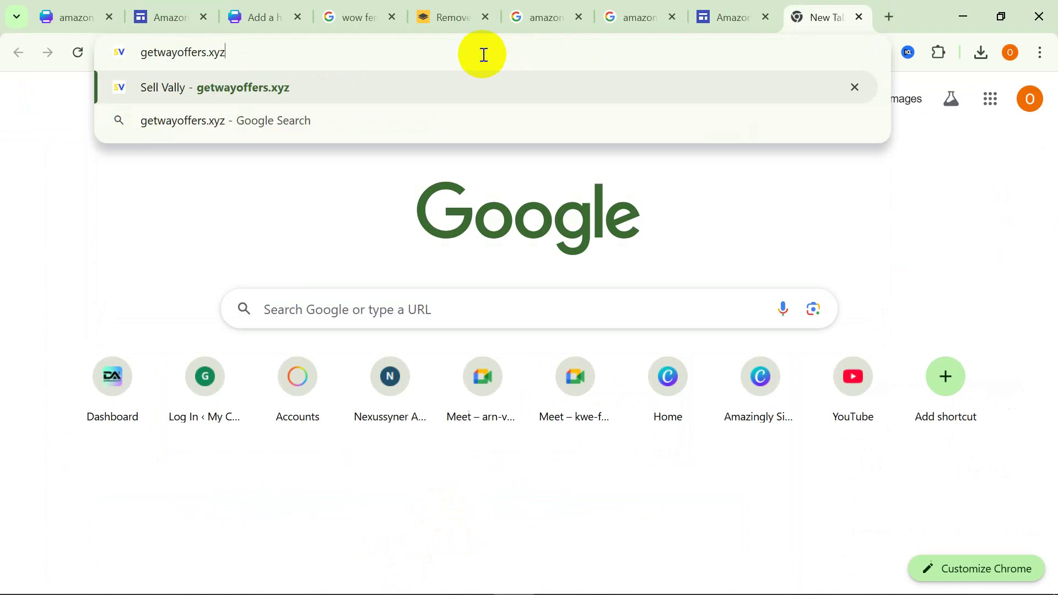
pyautogui.write('/login')
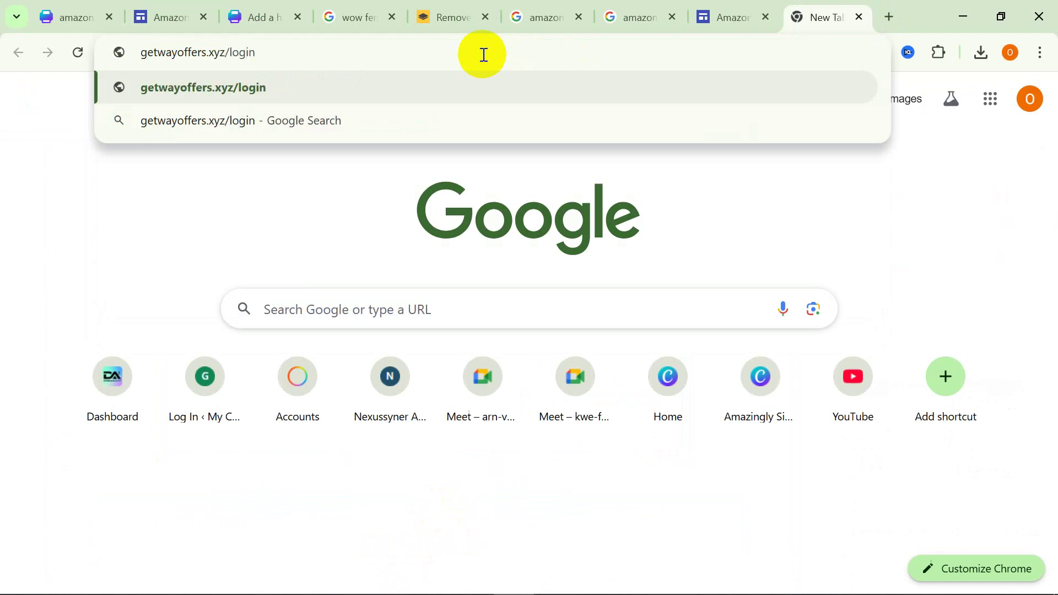
pyautogui.press('Return')
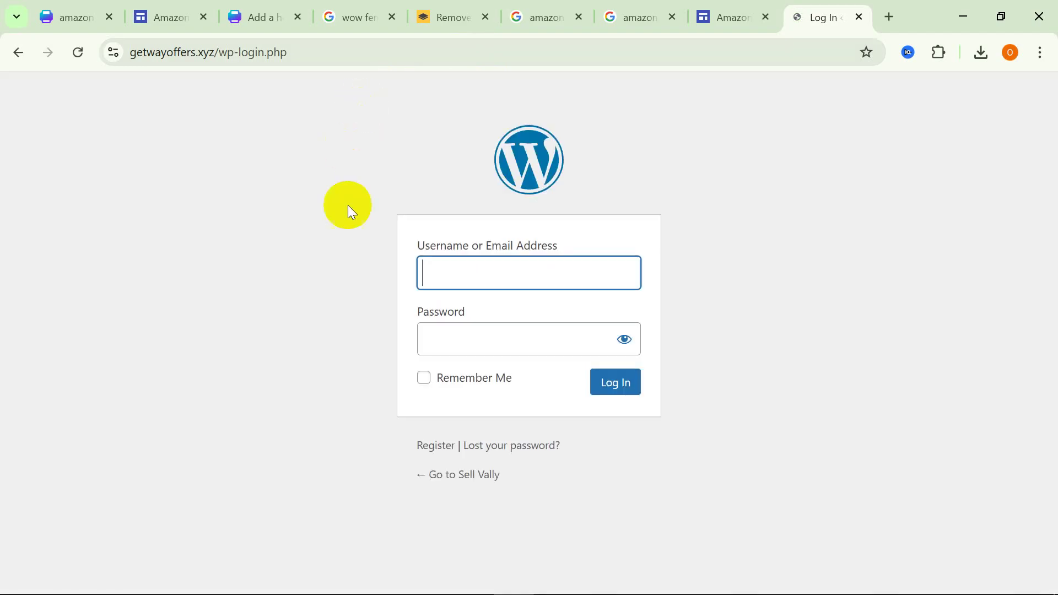
# Log in to WordPress with the username and account password, without saving the password, and postpone the administration email verification.
pyautogui.click(452, 269)
pyautogui.write('get')
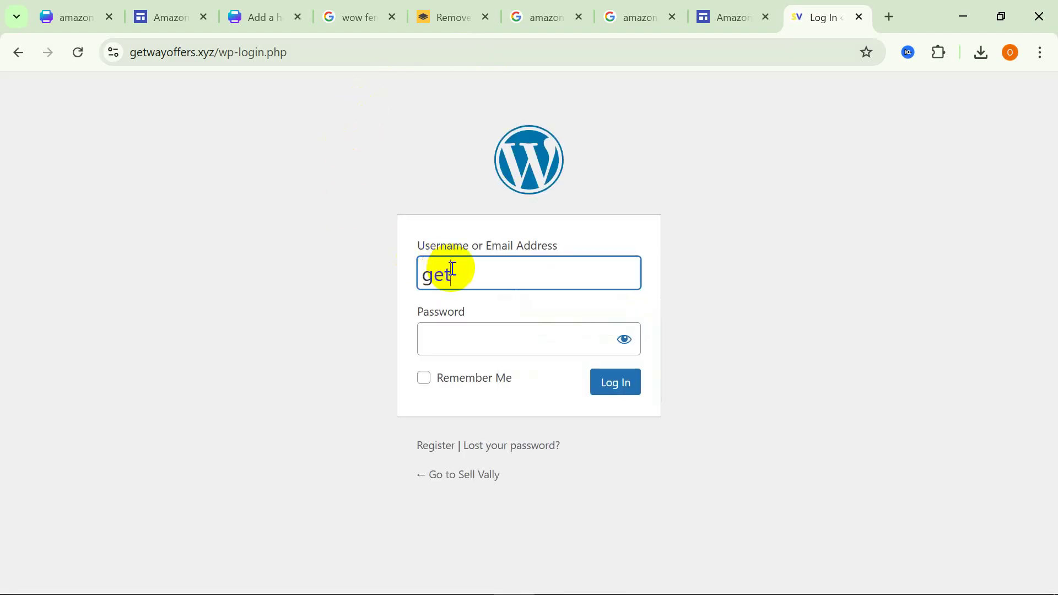
pyautogui.write('wayoffers.xyz')
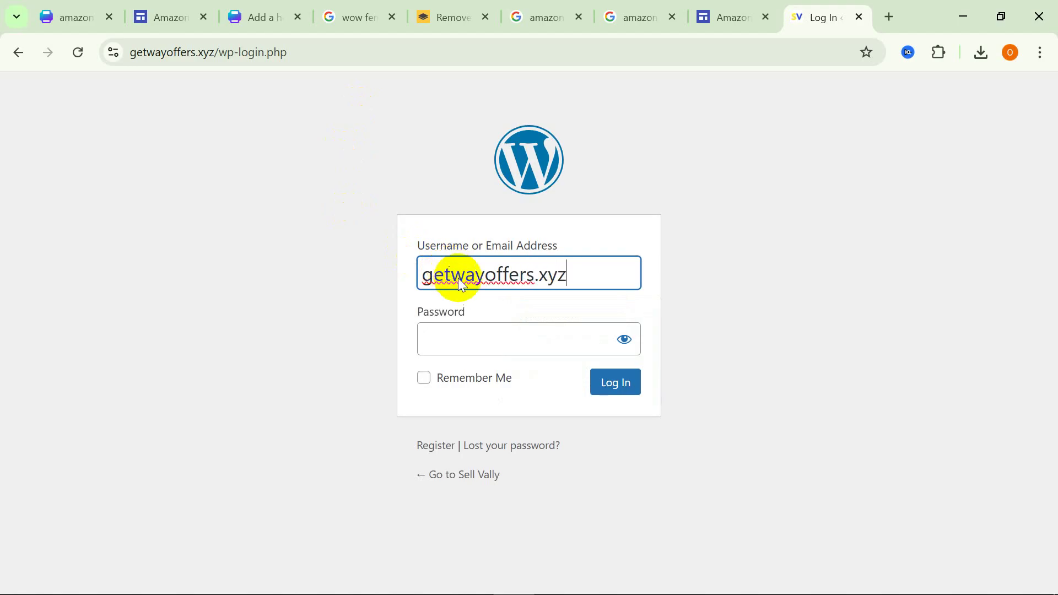
pyautogui.click(488, 342)
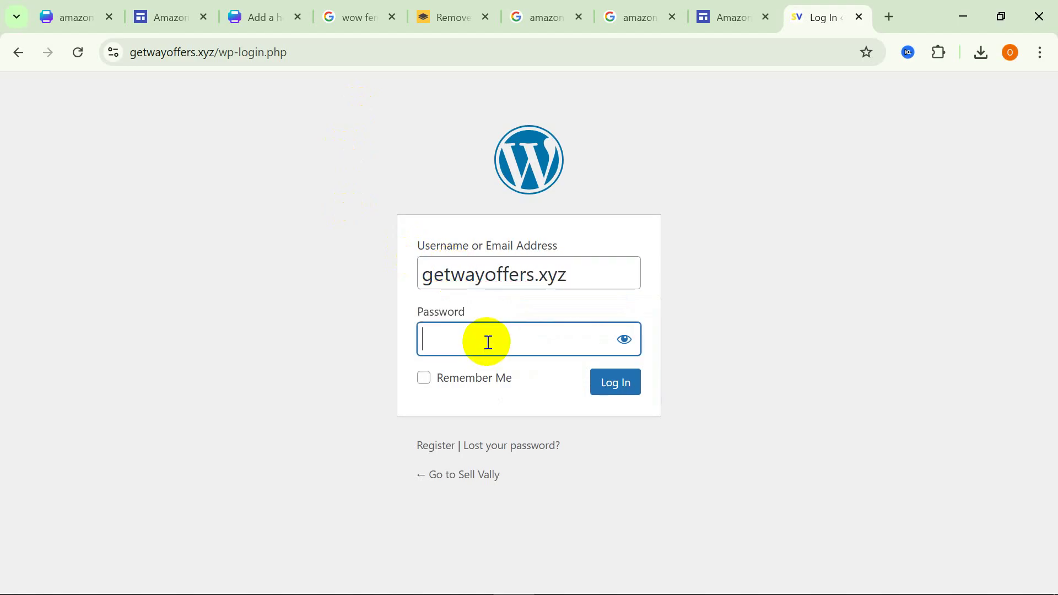
pyautogui.write('••••••••')
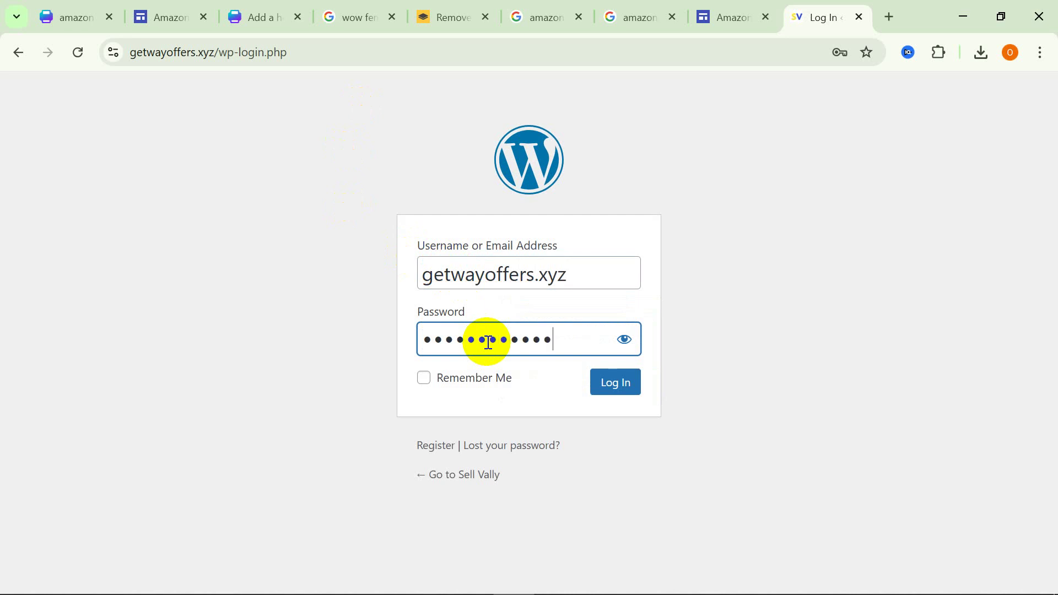
pyautogui.write('•••••••')
pyautogui.click(635, 391)
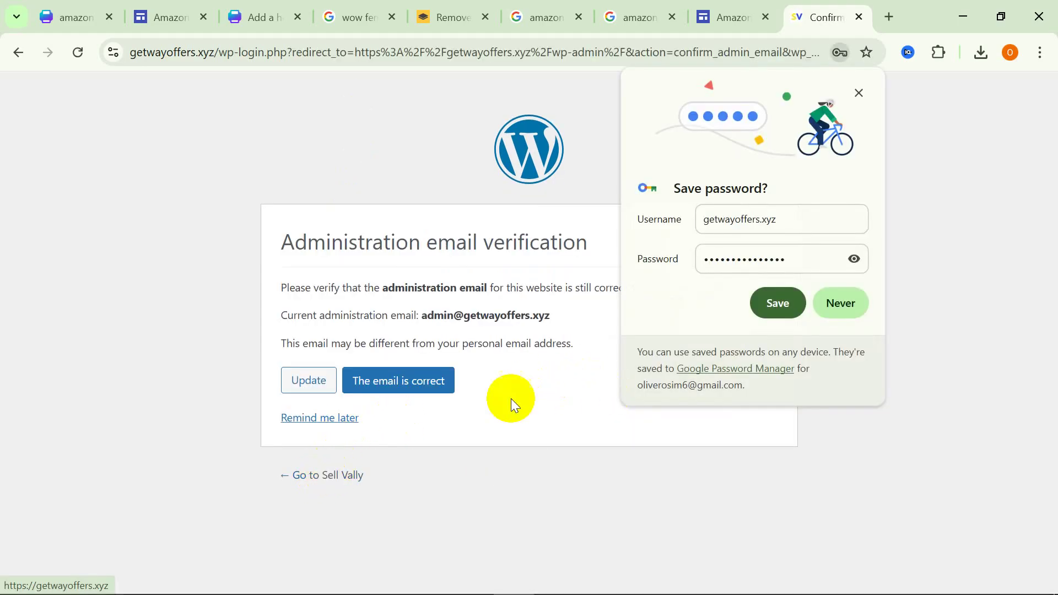
pyautogui.click(859, 92)
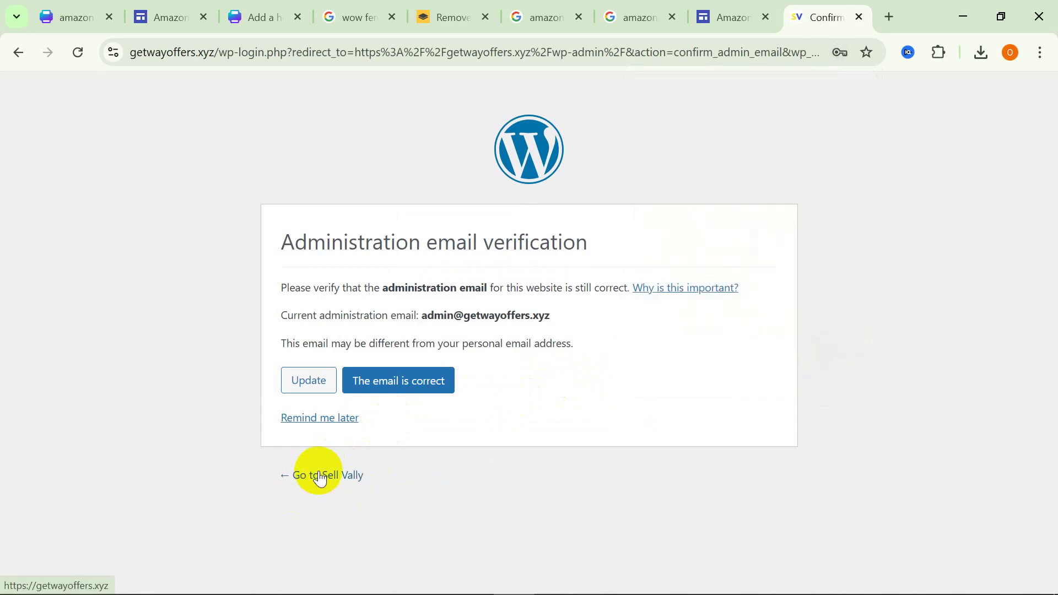
pyautogui.click(328, 419)
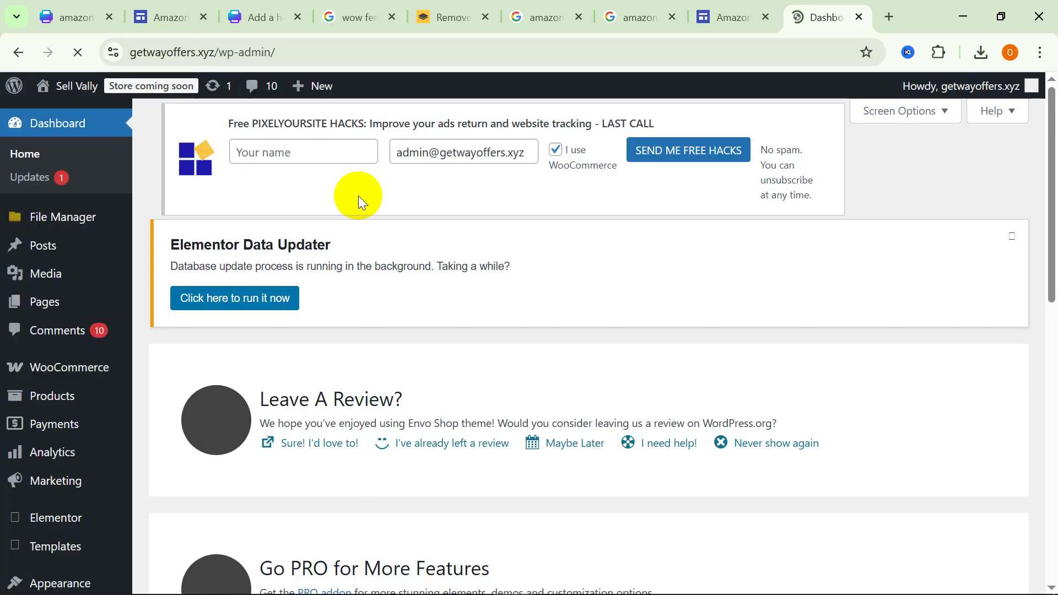
# Return to the Amazon bonus site editor and copy the published site link.
pyautogui.click(170, 2)
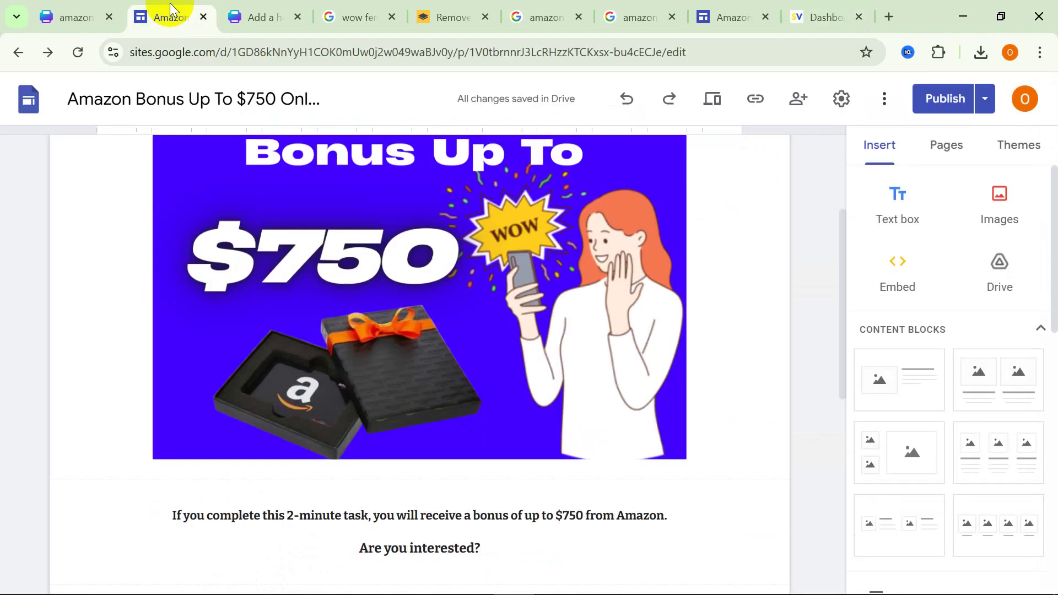
pyautogui.scroll(4, 539, 279)
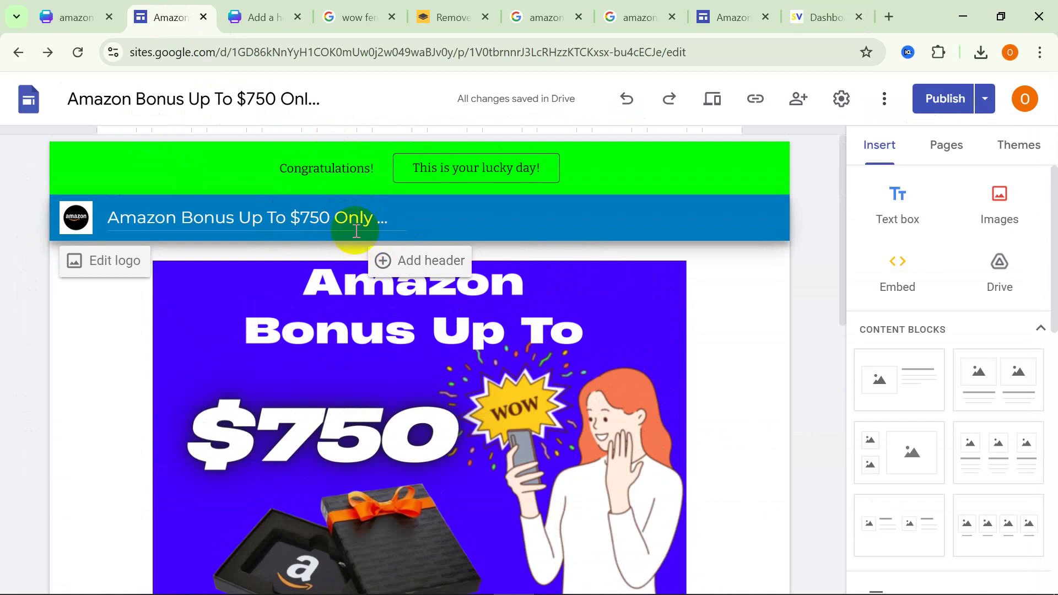
pyautogui.click(755, 98)
pyautogui.click(730, 352)
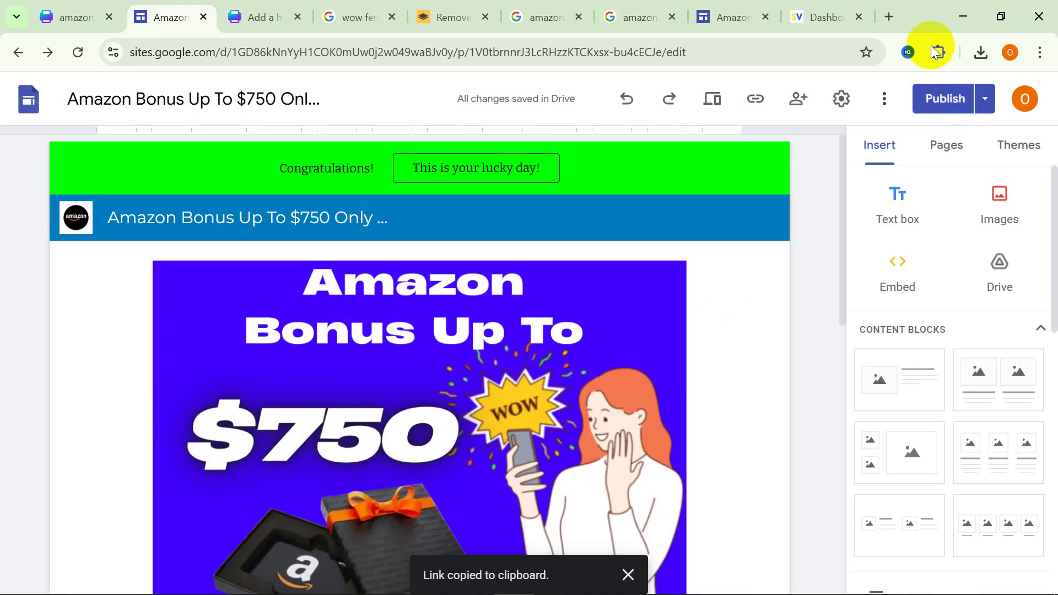
# Open the copied site link in a new tab, check the live landing page from banner to countdown, and return to the editor.
pyautogui.click(889, 16)
pyautogui.rightClick(616, 54)
pyautogui.click(656, 198)
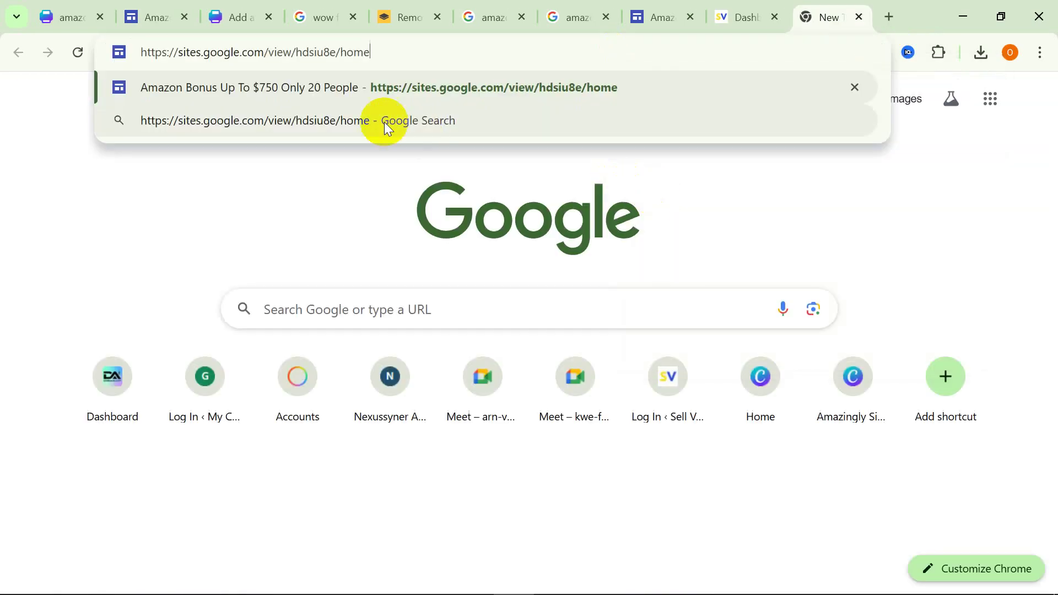
pyautogui.click(378, 88)
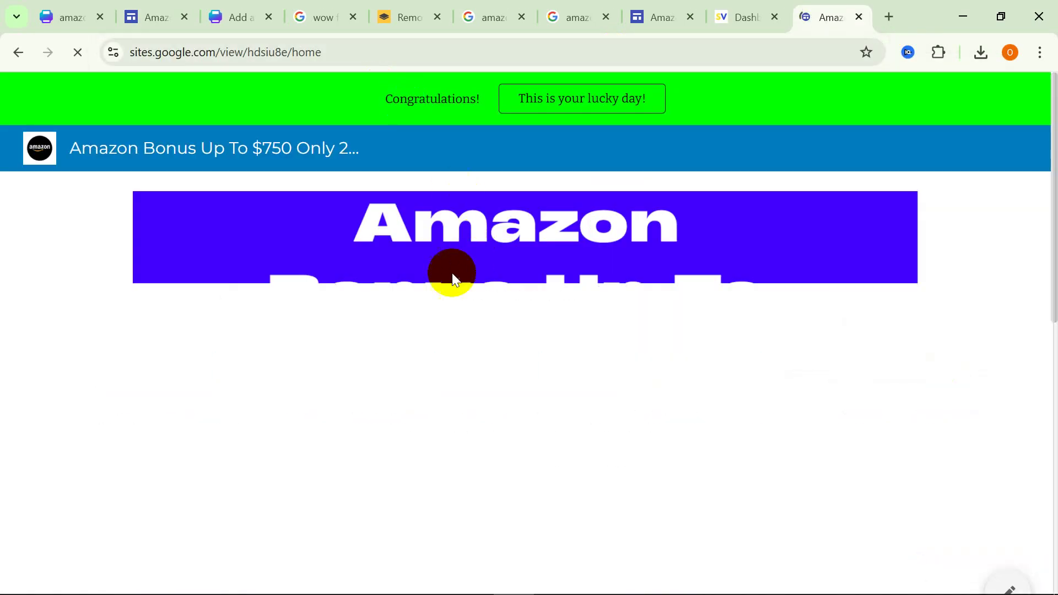
pyautogui.scroll(-10, 441, 237)
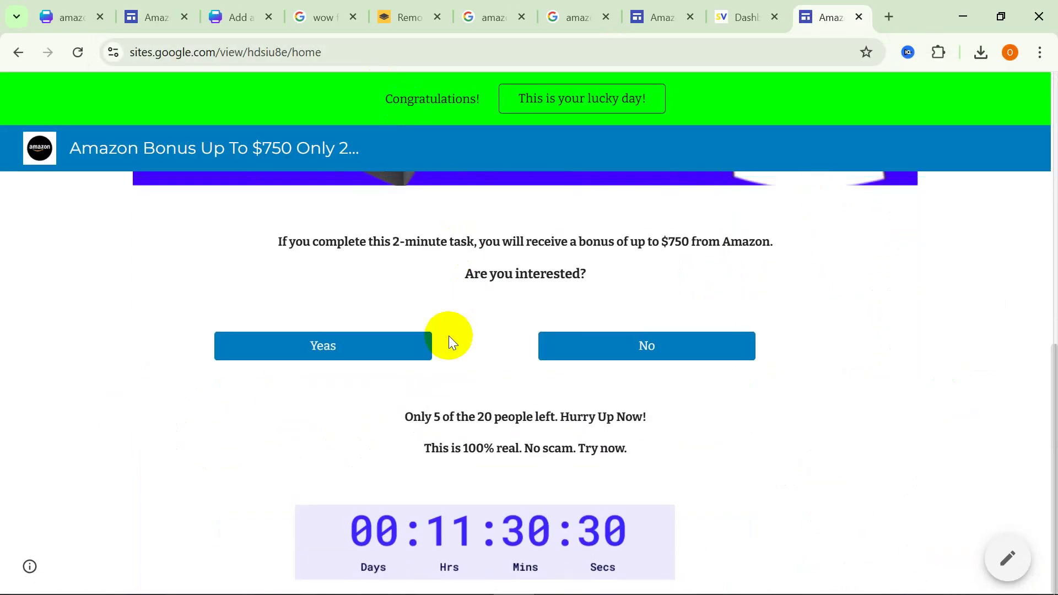
pyautogui.scroll(10, 449, 336)
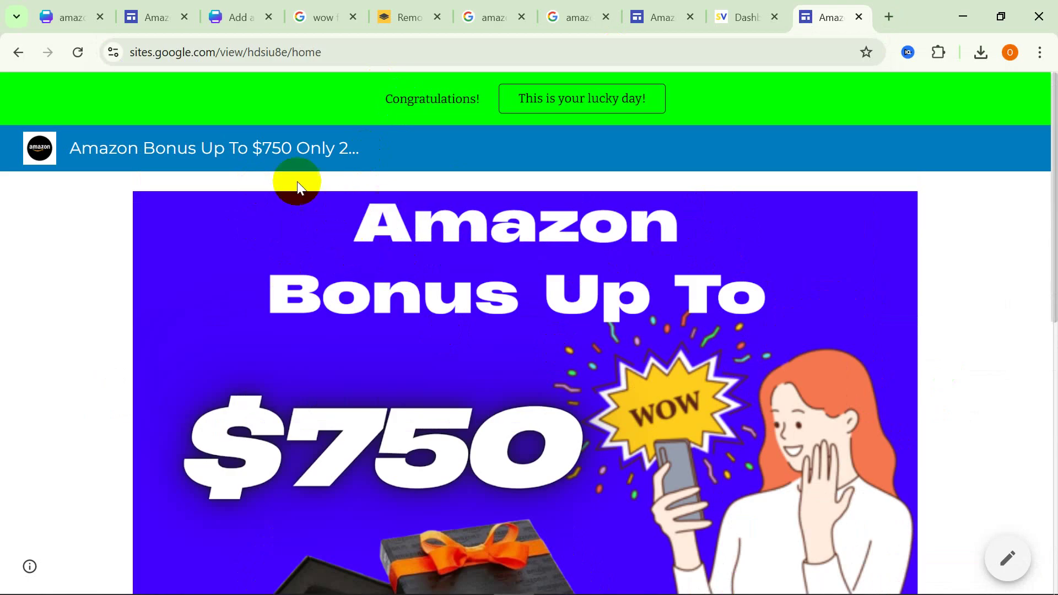
pyautogui.click(154, 18)
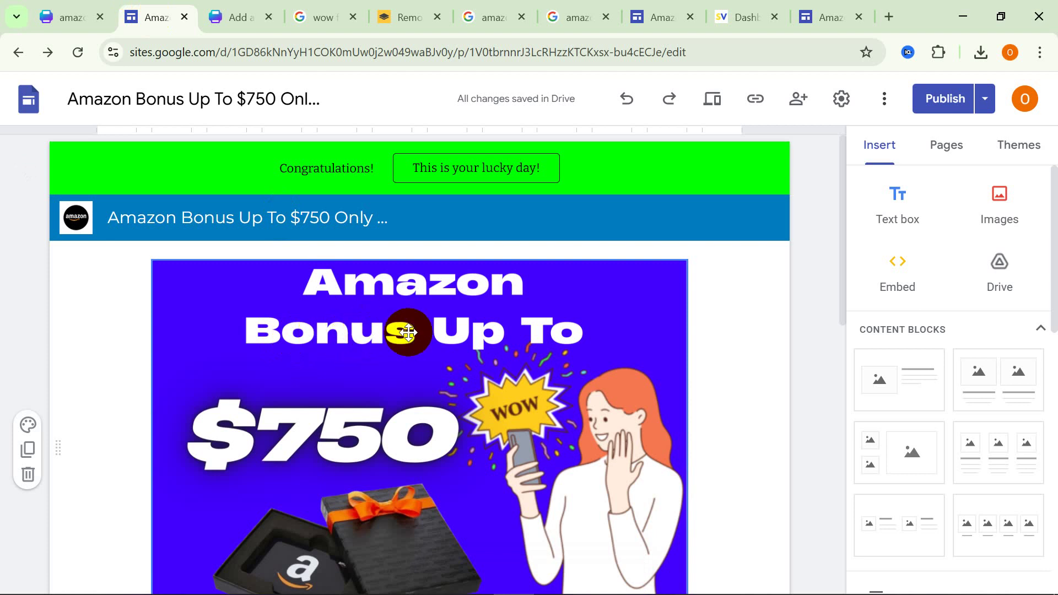
# Return to the WordPress dashboard and open the list of all pages.
pyautogui.click(737, 16)
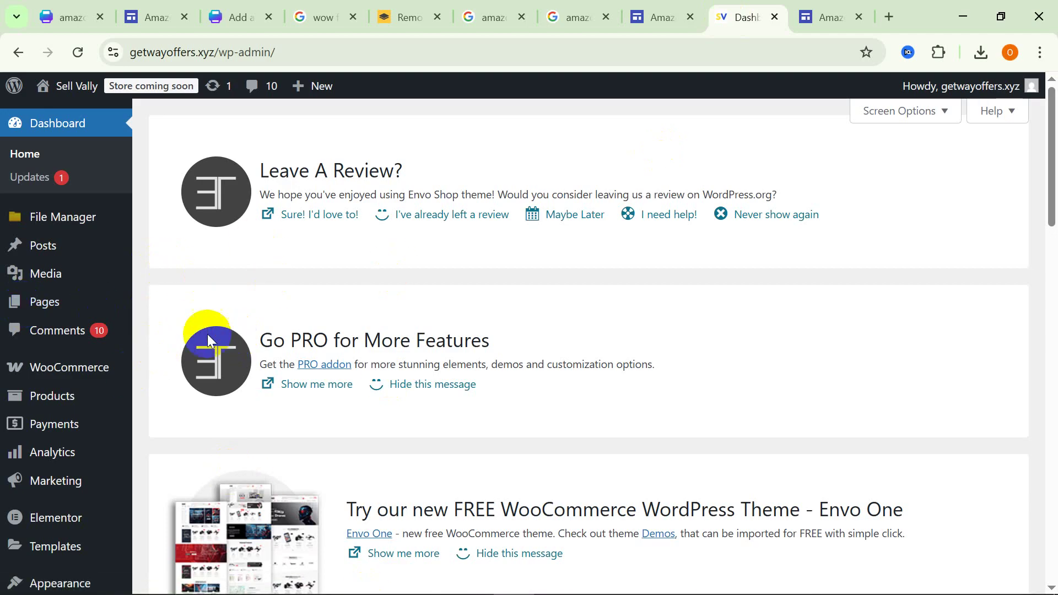
pyautogui.click(105, 332)
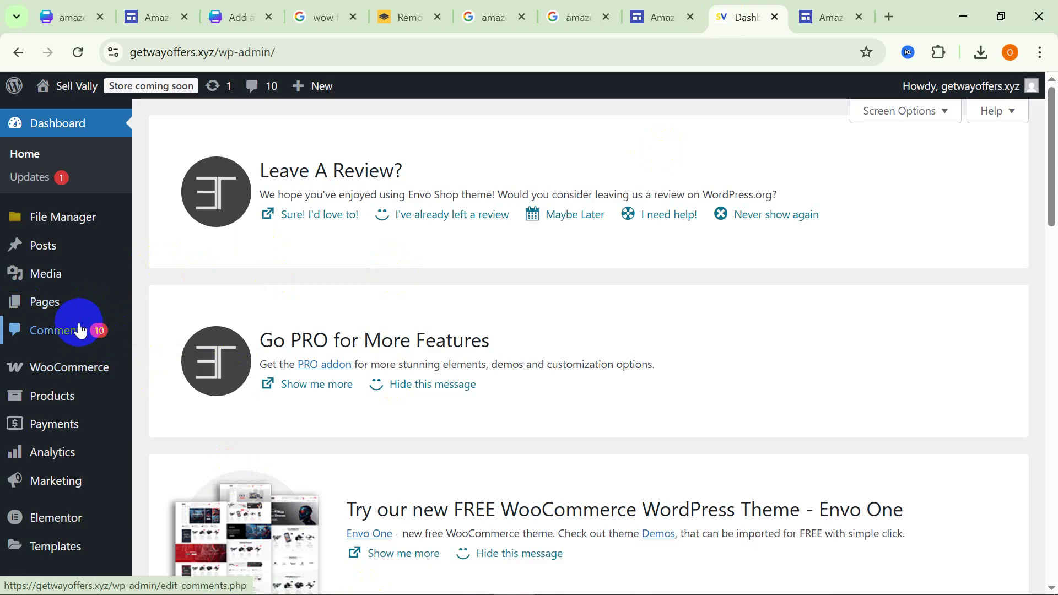
pyautogui.scroll(-4, 61, 397)
pyautogui.scroll(4, 60, 427)
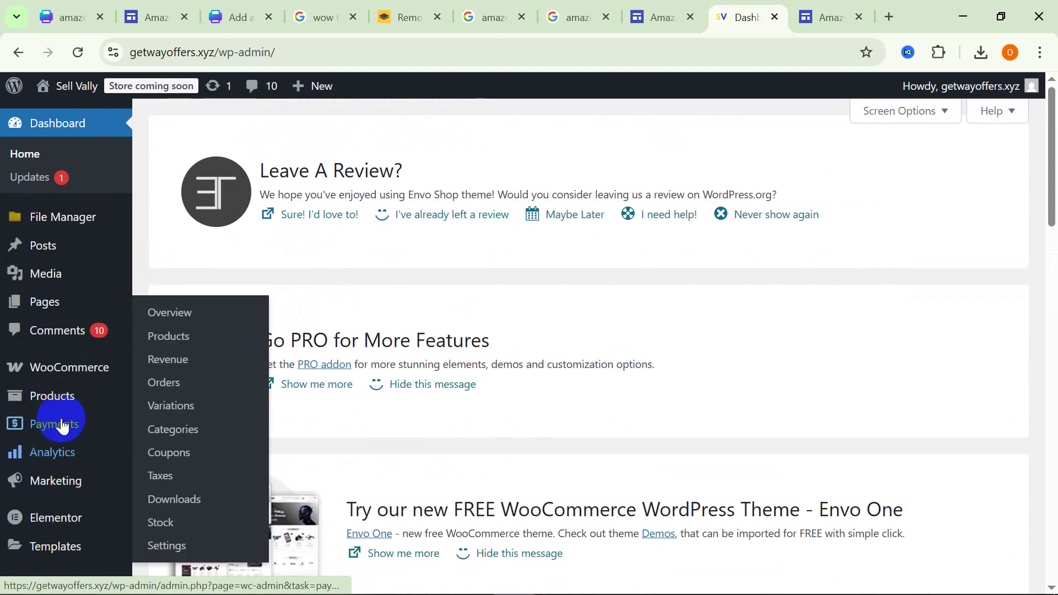
pyautogui.moveTo(44, 292)
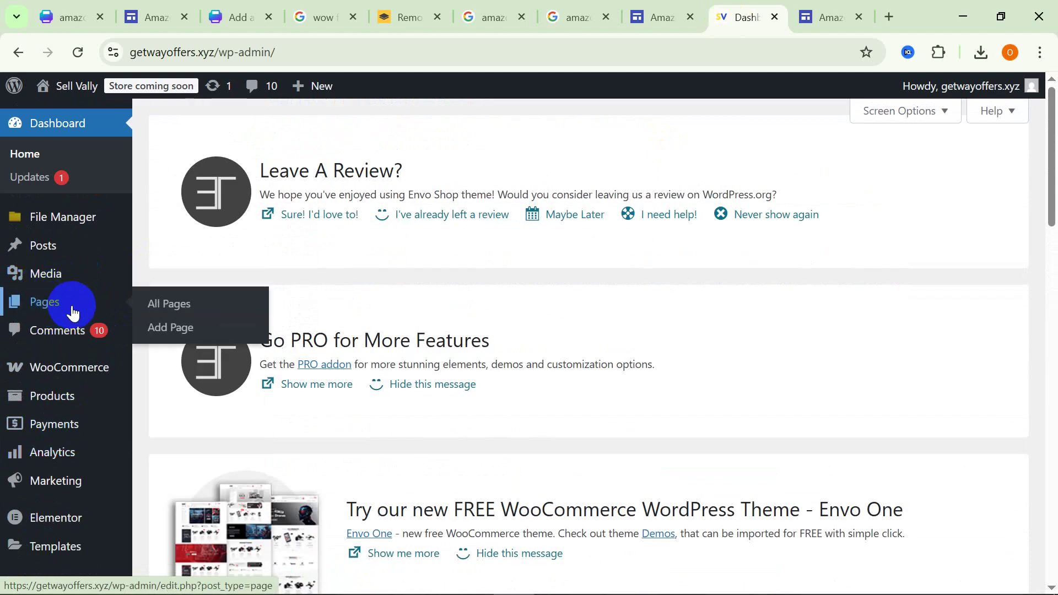
pyautogui.click(142, 312)
pyautogui.click(189, 310)
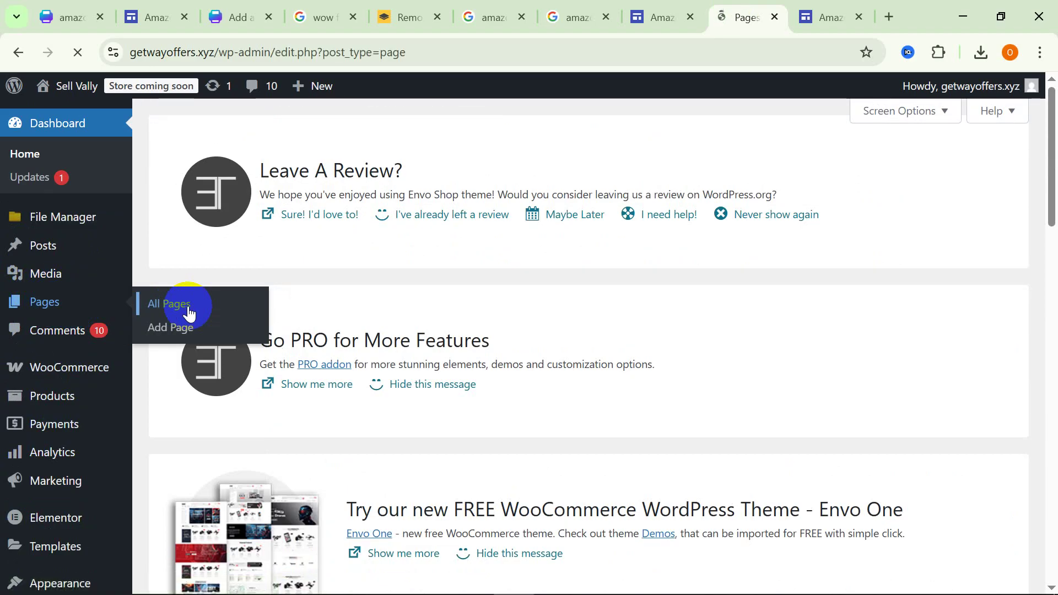
# Look through the list of existing WordPress pages from the first entry to the last.
pyautogui.scroll(-5, 454, 410)
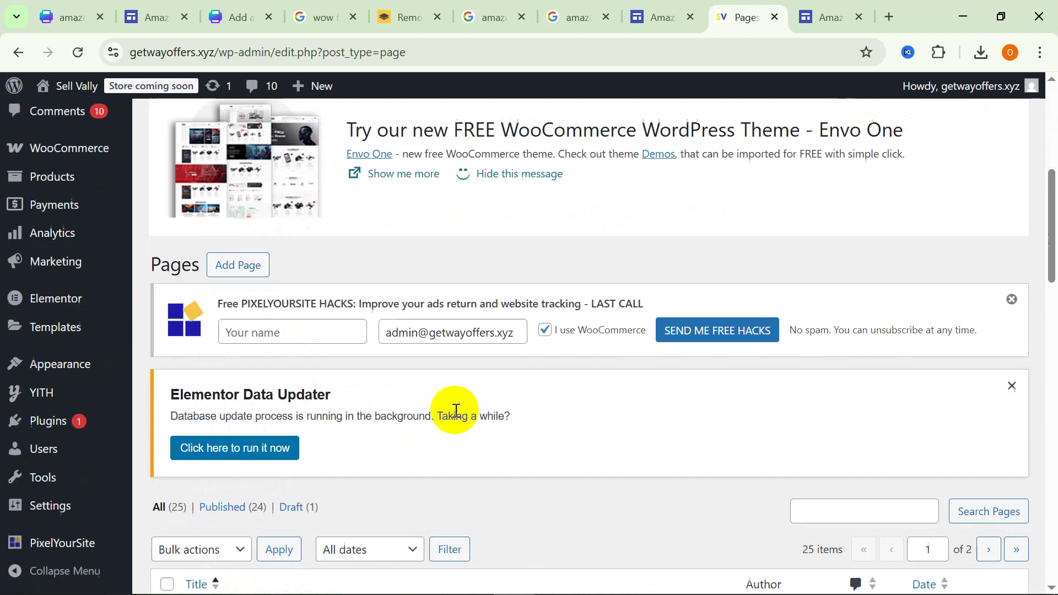
pyautogui.scroll(-2, 455, 410)
pyautogui.scroll(-1, 455, 415)
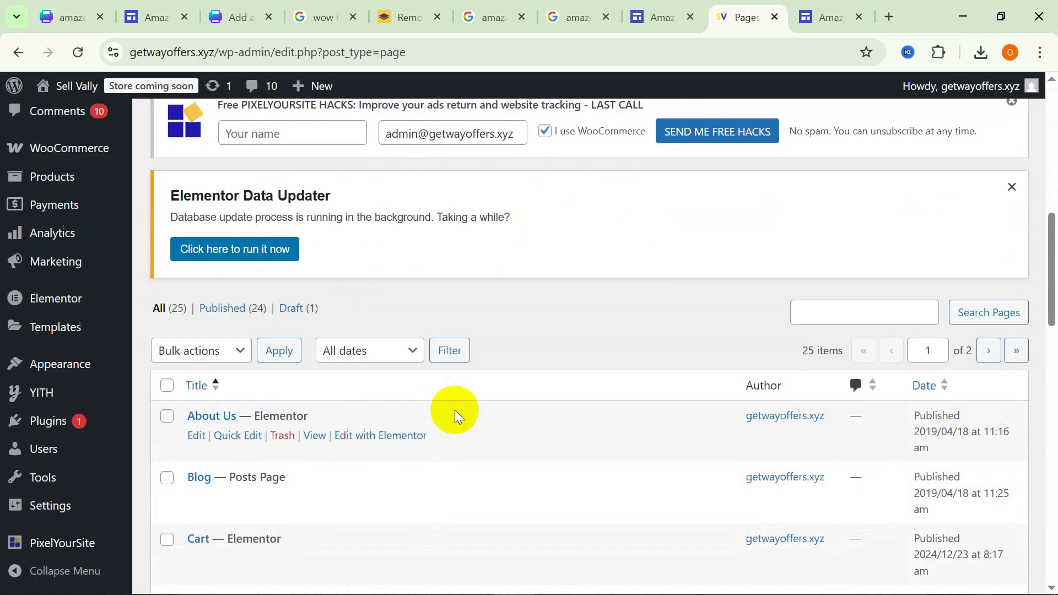
pyautogui.scroll(8, 445, 408)
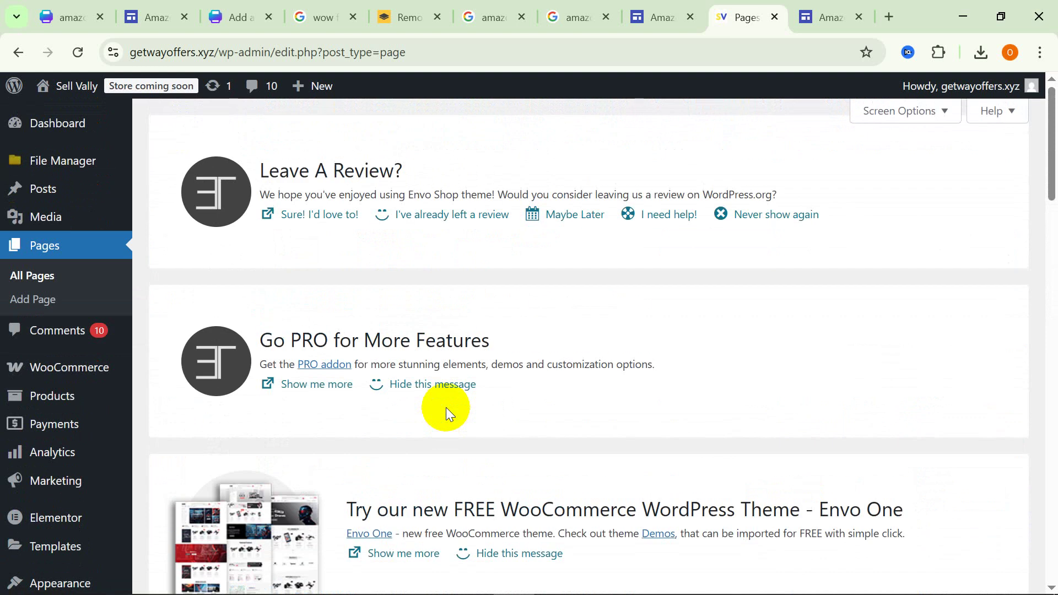
pyautogui.scroll(-5, 519, 404)
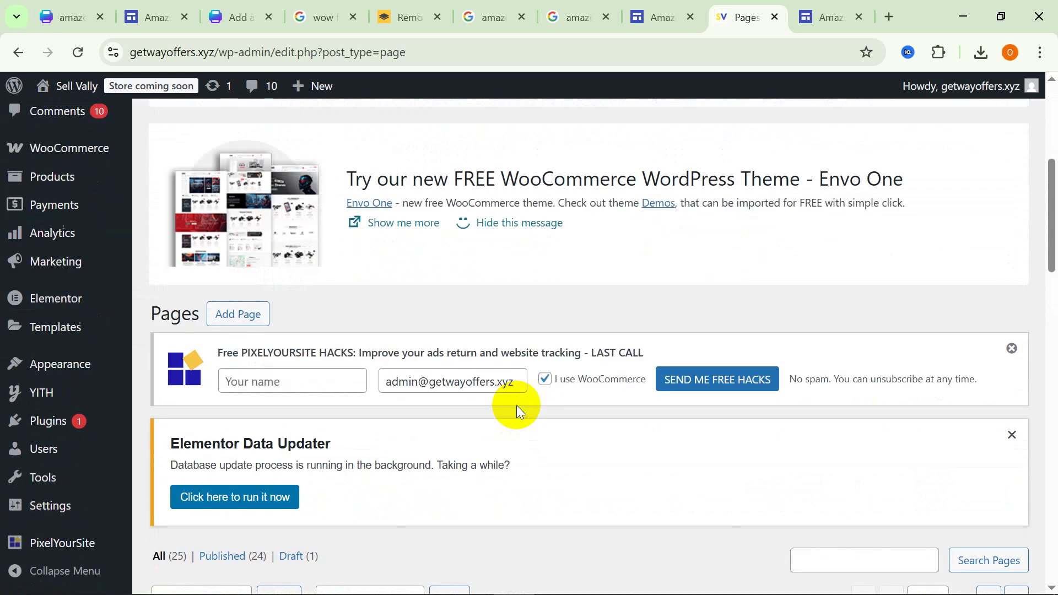
pyautogui.scroll(-5, 517, 409)
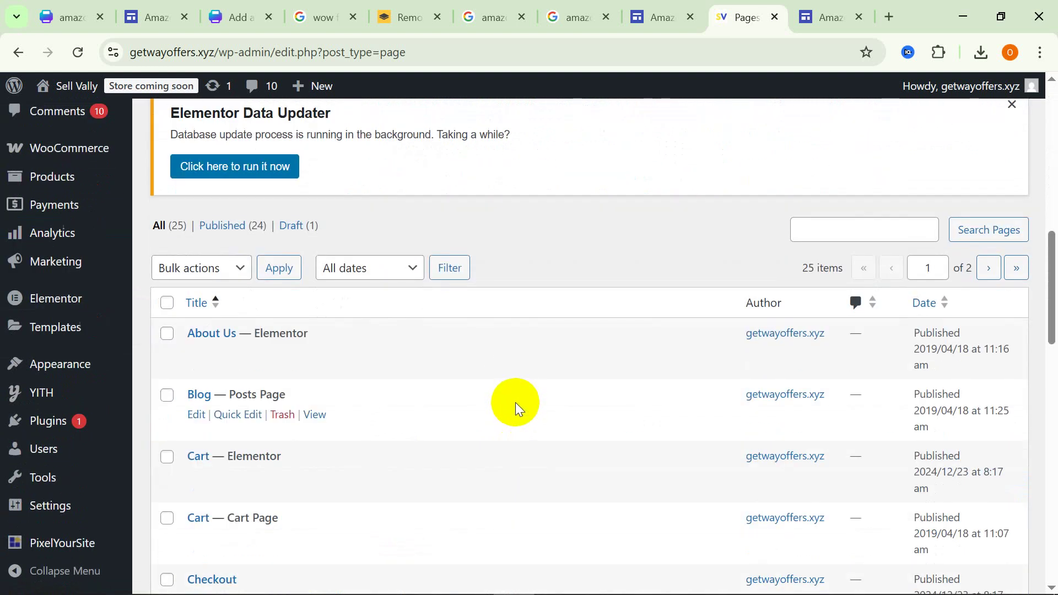
pyautogui.scroll(-5, 515, 395)
pyautogui.scroll(-5, 515, 395)
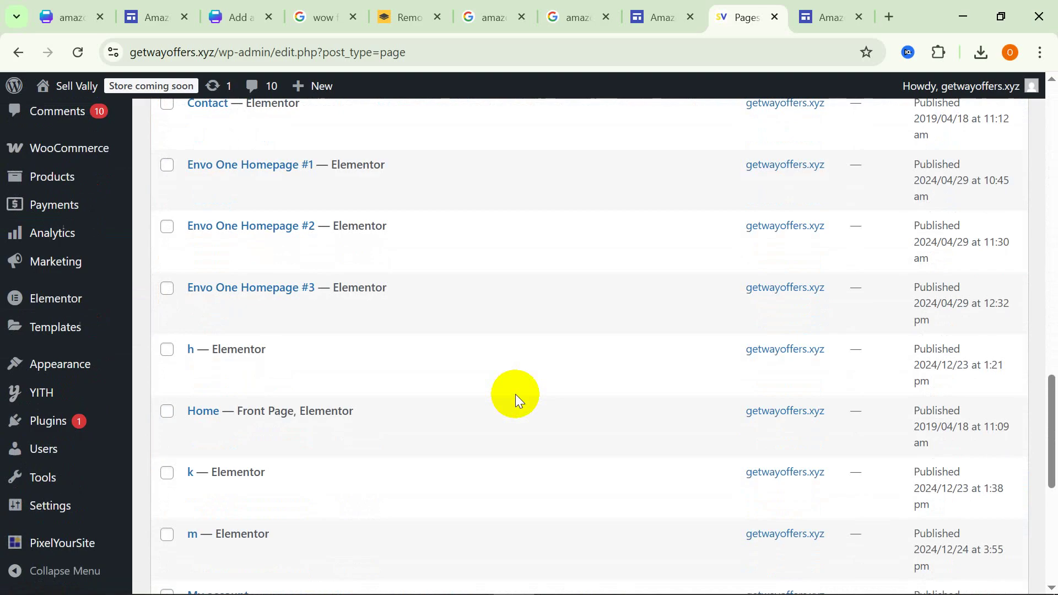
pyautogui.scroll(-5, 514, 395)
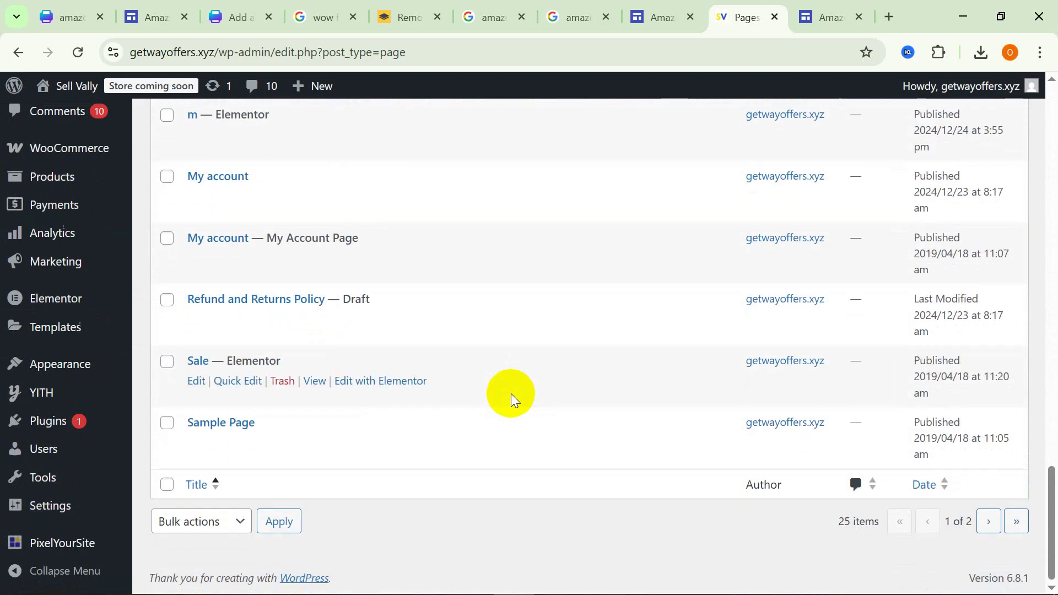
pyautogui.scroll(15, 511, 394)
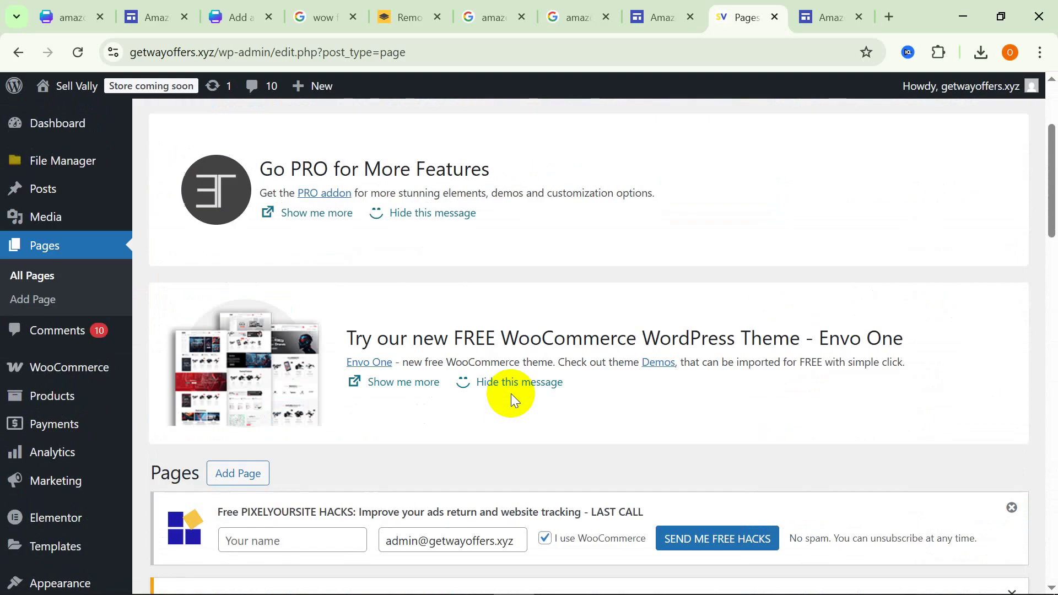
pyautogui.scroll(3, 509, 394)
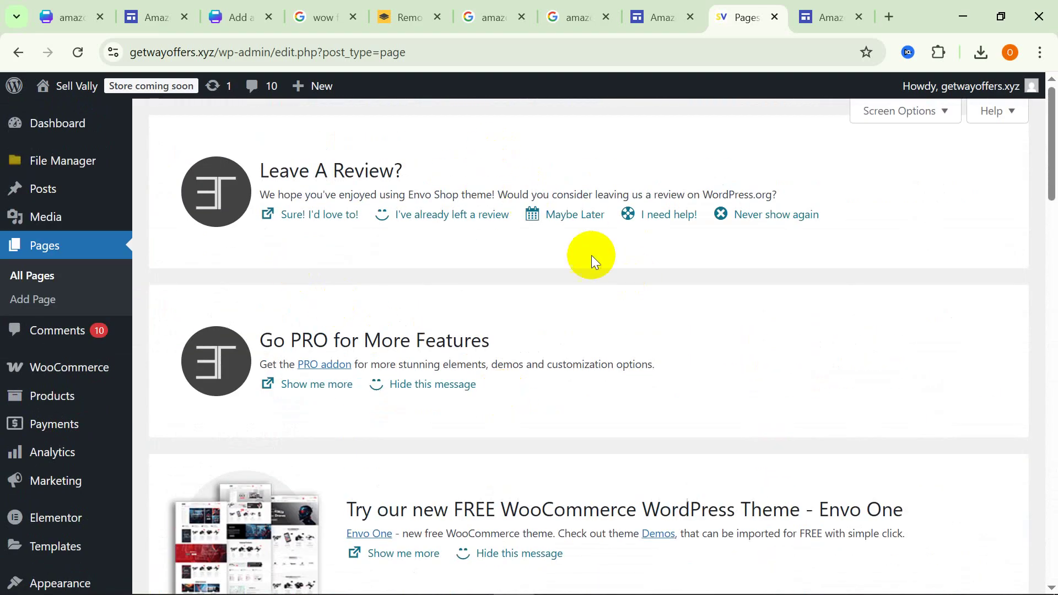
# Open the editor for a new WordPress page in a separate tab and switch to it.
pyautogui.click(35, 306)
pyautogui.rightClick(34, 307)
pyautogui.click(77, 328)
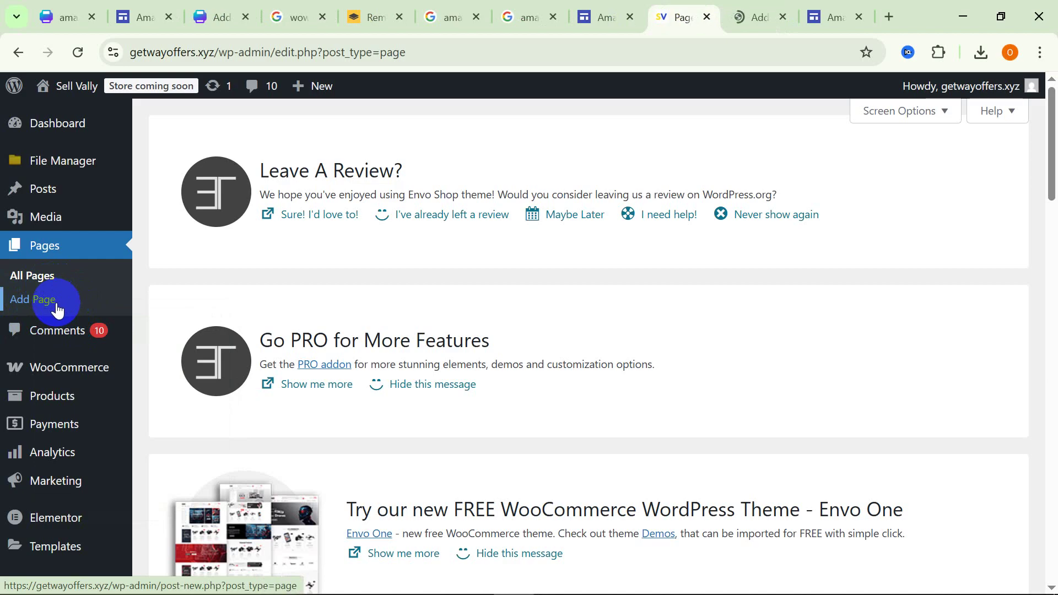
pyautogui.click(747, 16)
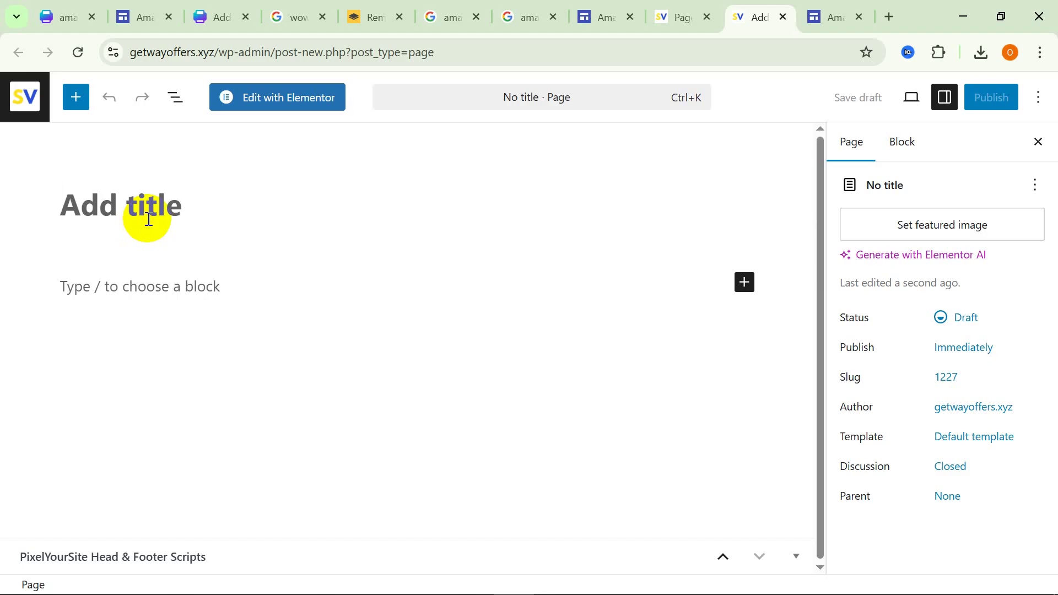
# Title the new page "a", publish it, and place the cursor in its empty content block.
pyautogui.write('a')
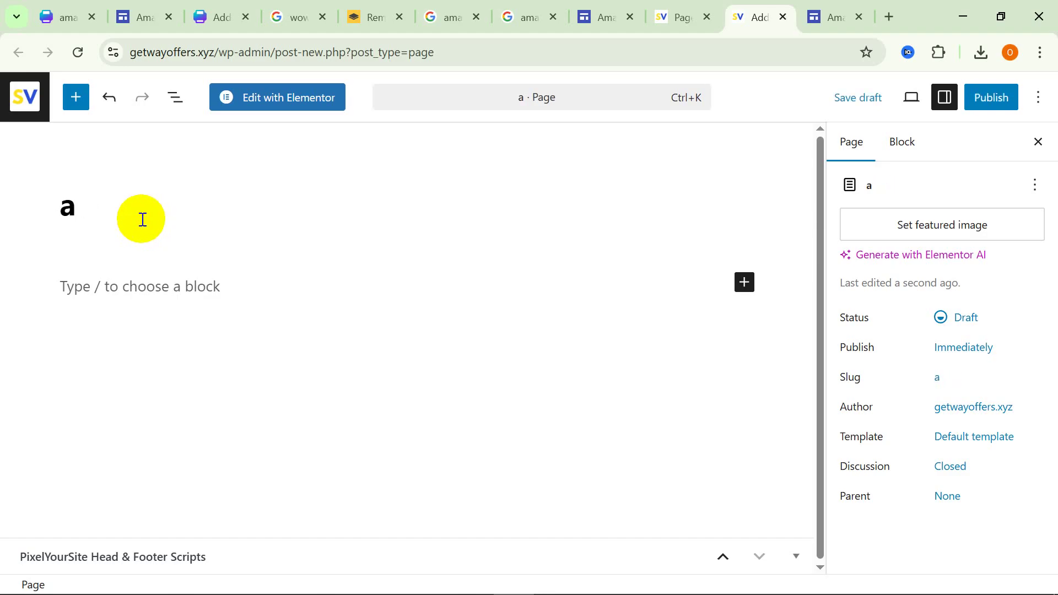
pyautogui.click(975, 98)
pyautogui.click(980, 104)
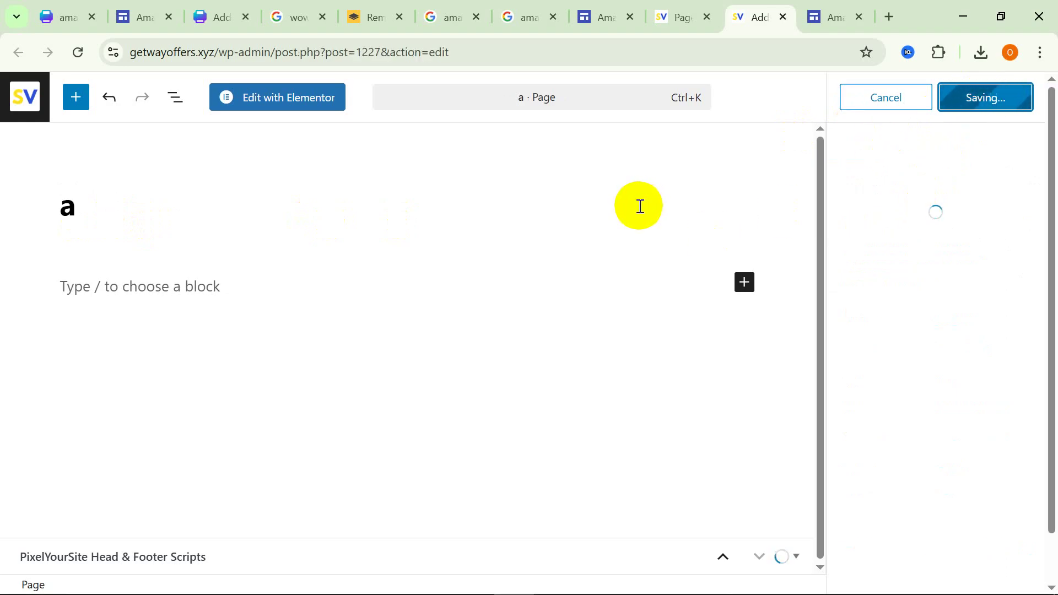
pyautogui.click(143, 274)
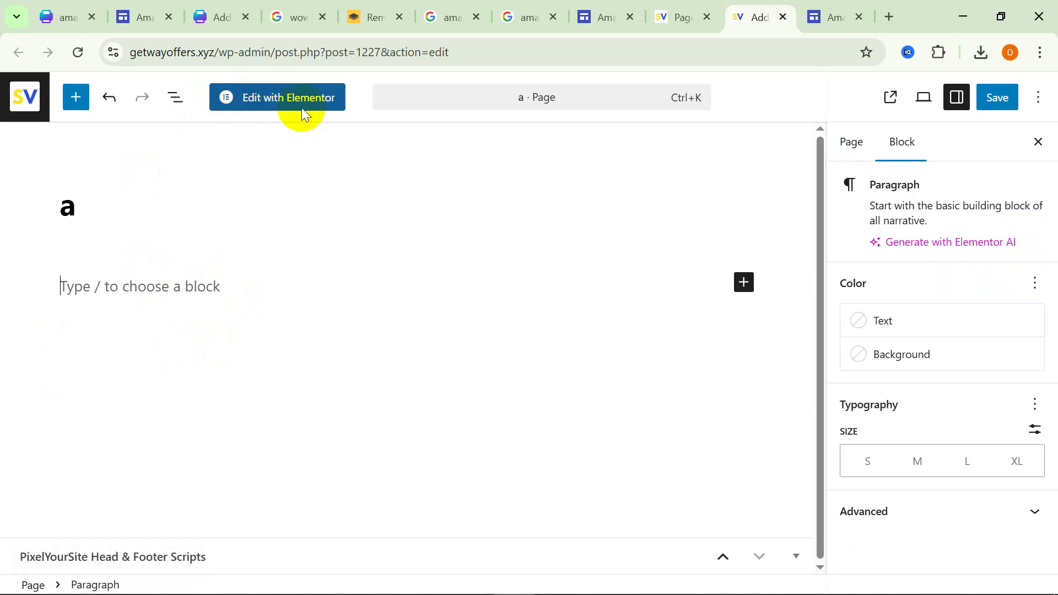
pyautogui.click(669, 15)
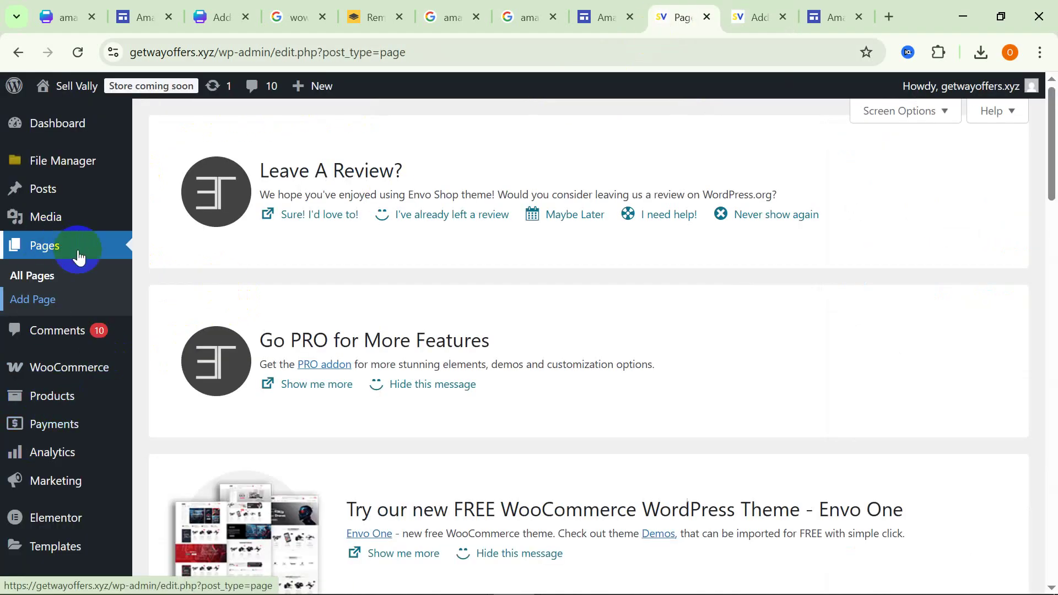
pyautogui.scroll(-3, 78, 253)
pyautogui.moveTo(55, 366)
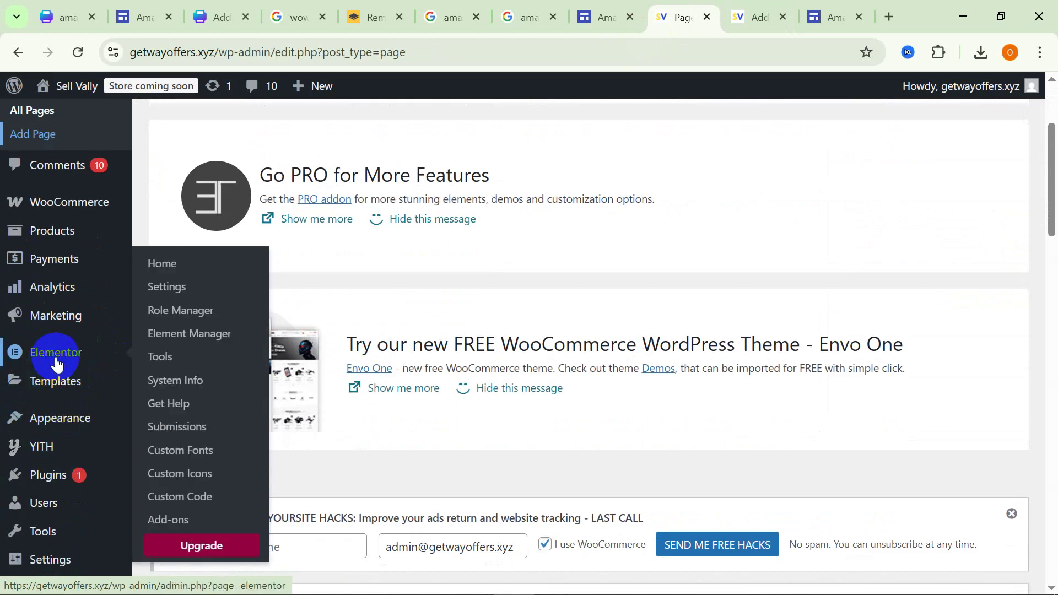
pyautogui.scroll(-1, 548, 416)
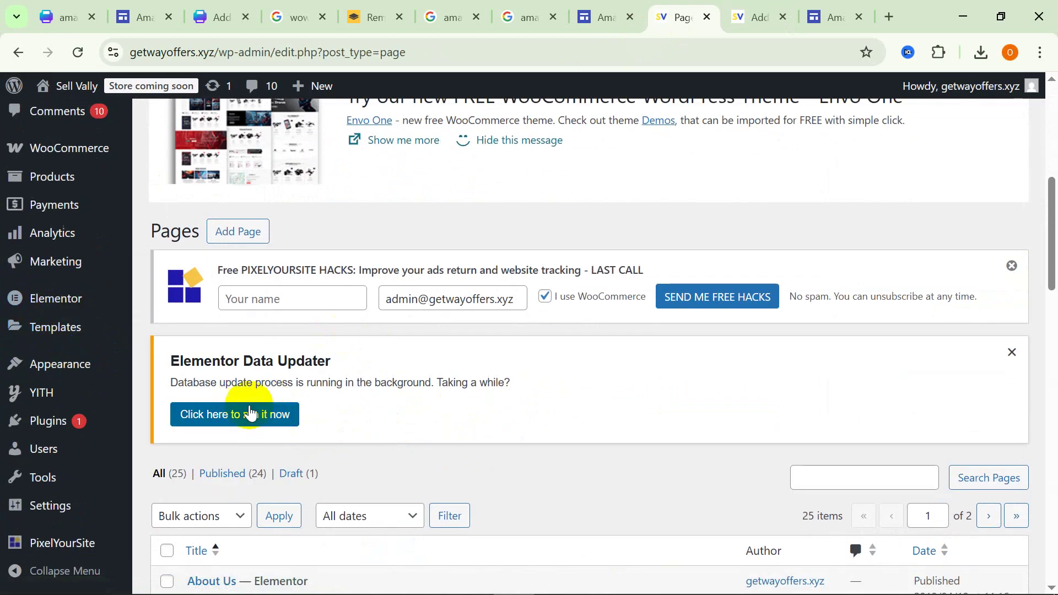
pyautogui.scroll(5, 338, 370)
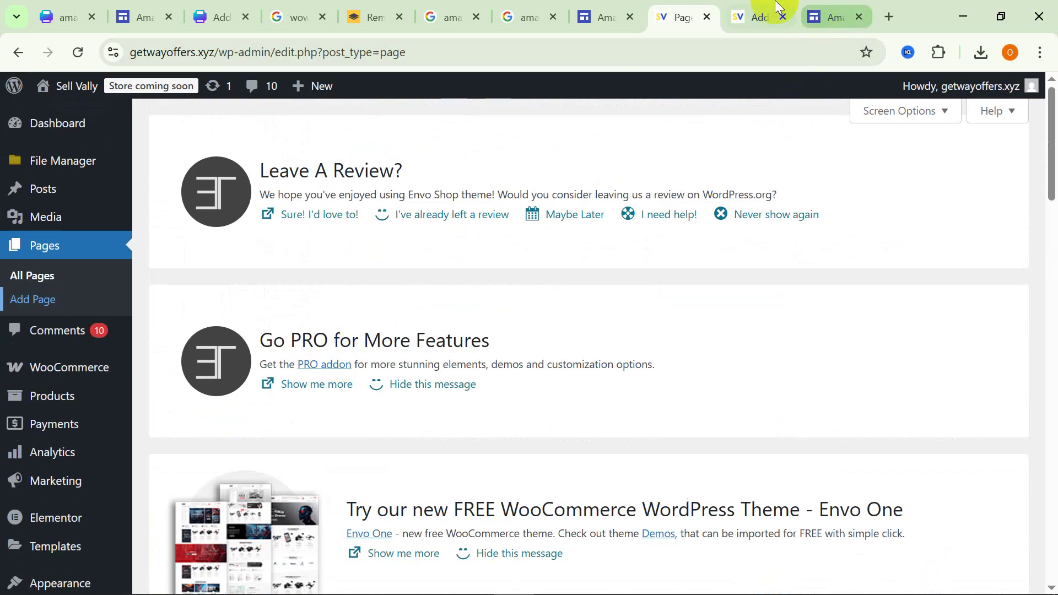
pyautogui.click(772, 16)
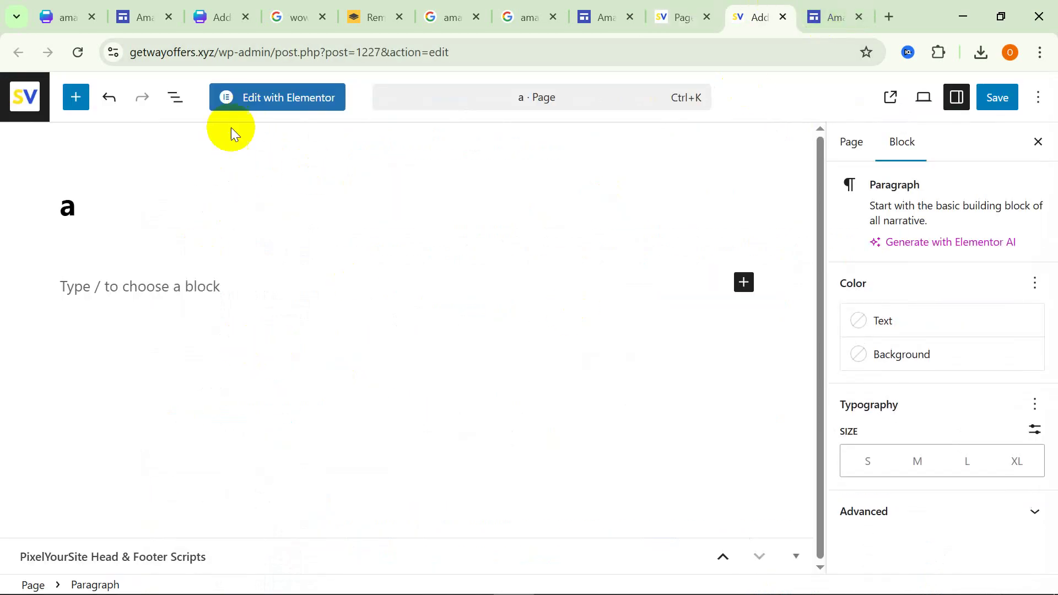
pyautogui.click(308, 109)
pyautogui.rightClick(308, 90)
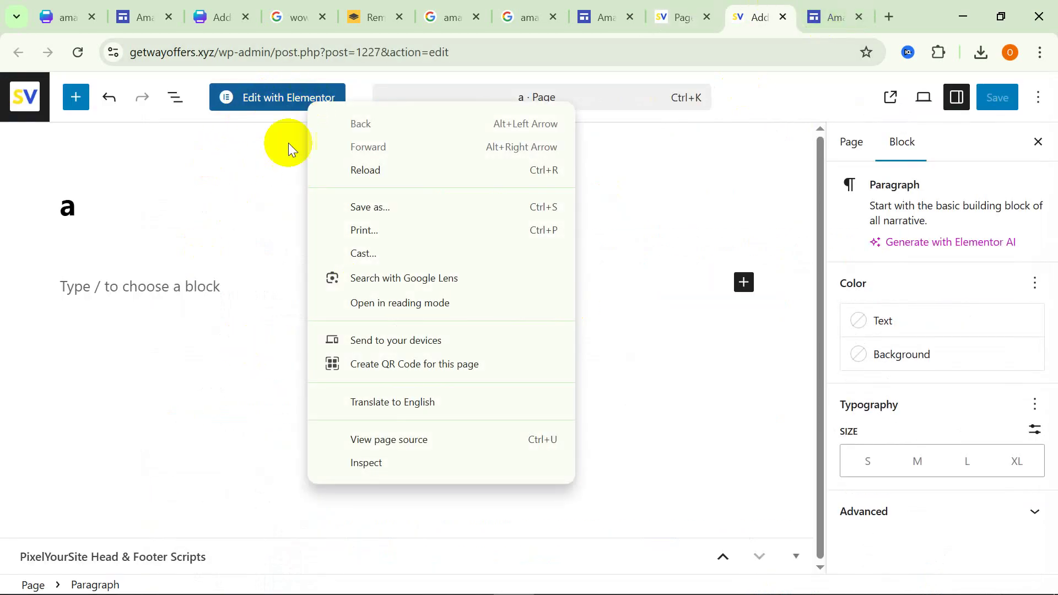
pyautogui.click(267, 182)
pyautogui.click(280, 105)
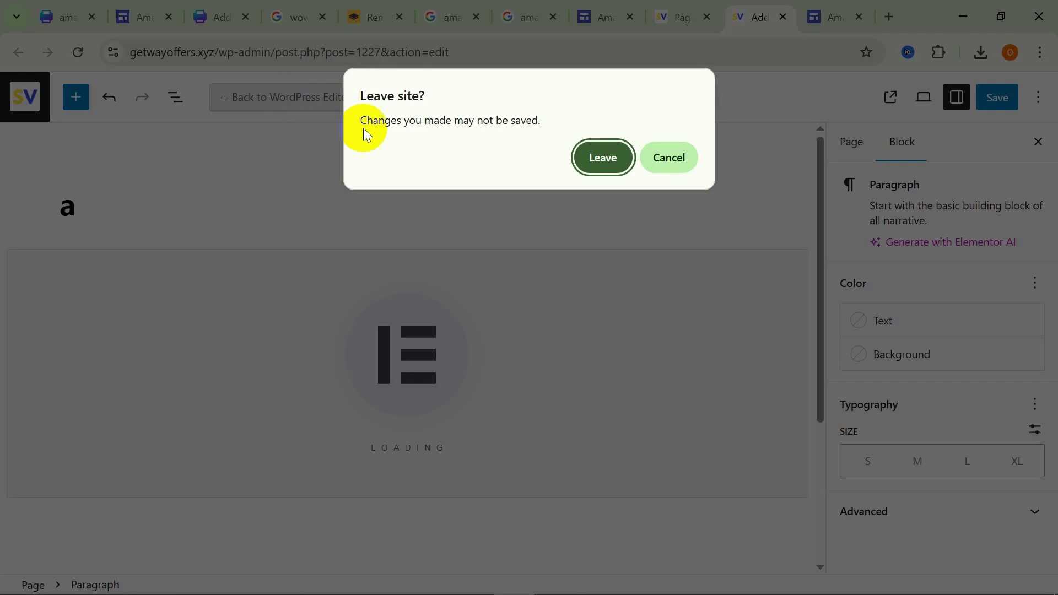
pyautogui.click(662, 157)
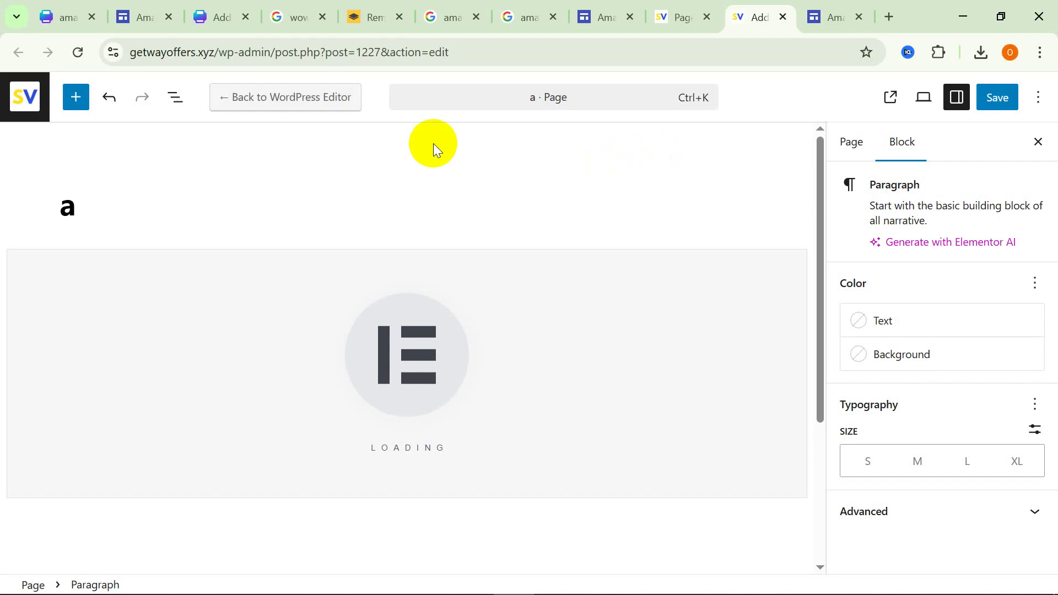
pyautogui.click(292, 99)
pyautogui.click(586, 373)
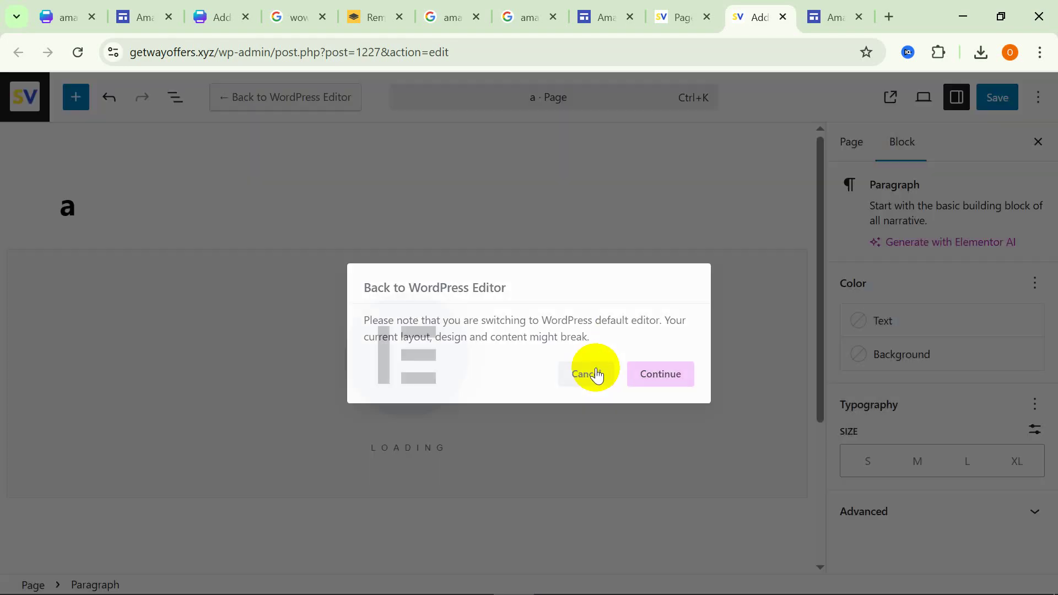
pyautogui.click(109, 98)
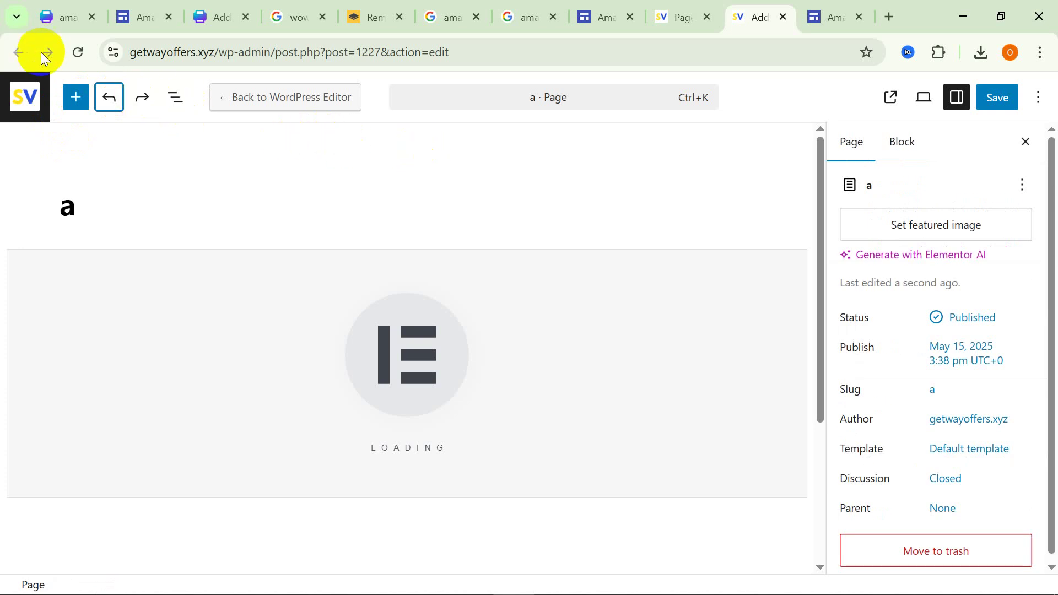
# Reload the WordPress page list and open the page "a" for editing in a new tab.
pyautogui.click(716, 7)
pyautogui.scroll(-12, 277, 342)
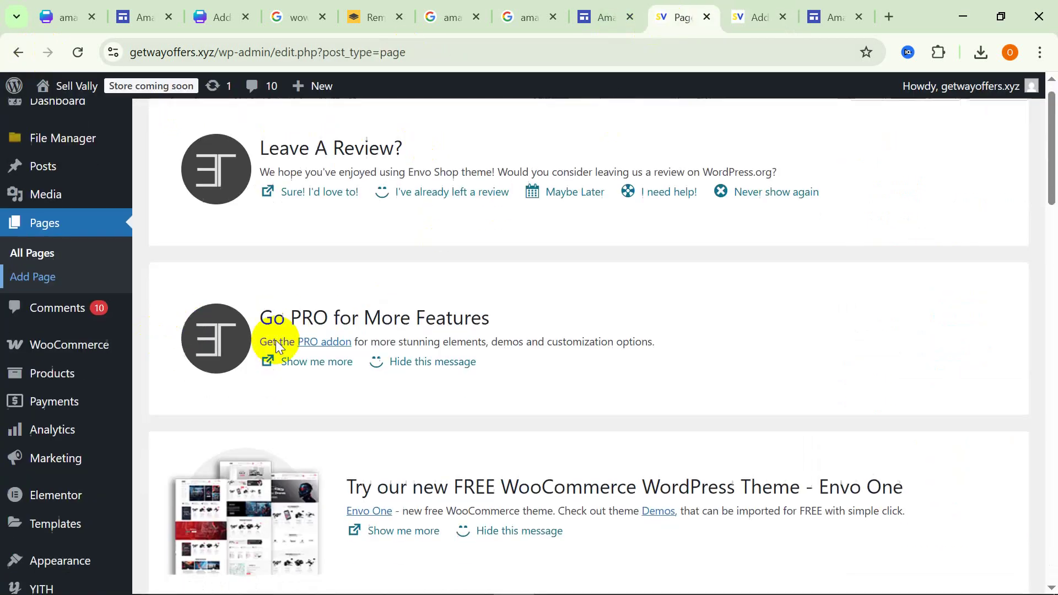
pyautogui.scroll(-9, 425, 386)
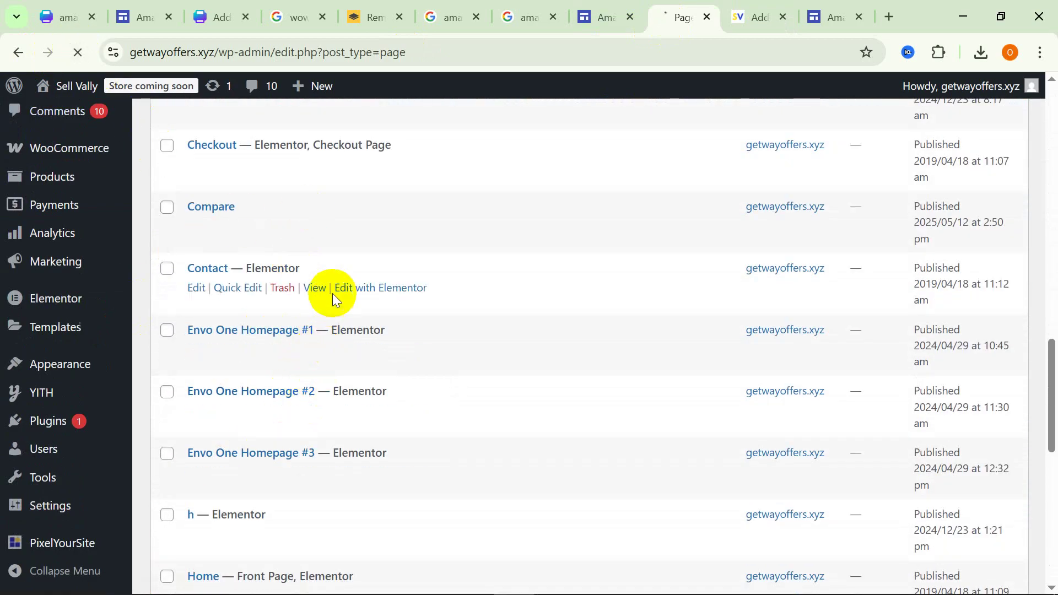
pyautogui.scroll(3, 327, 292)
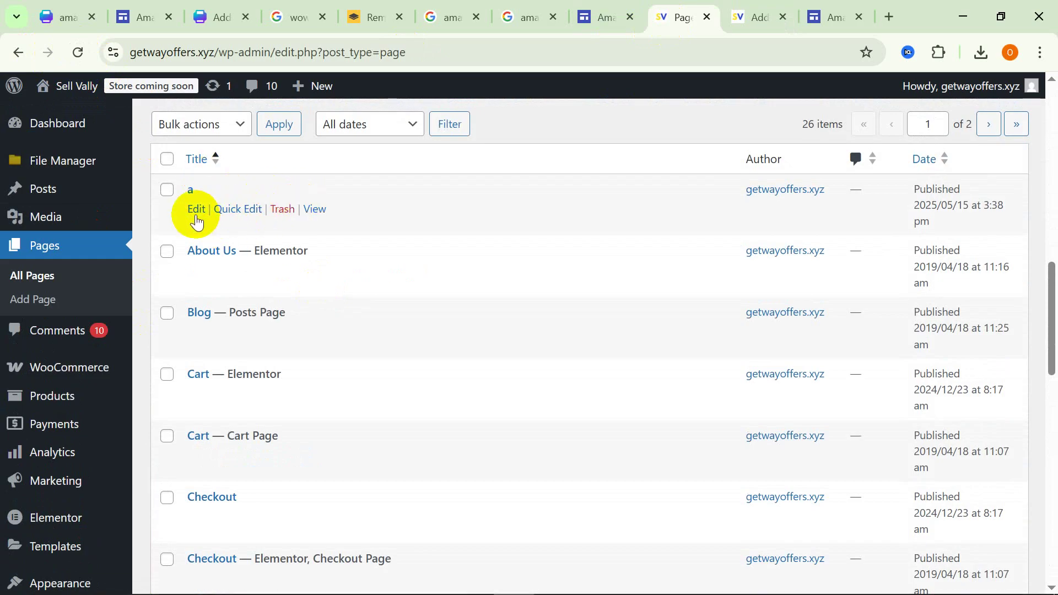
pyautogui.rightClick(198, 216)
pyautogui.click(234, 236)
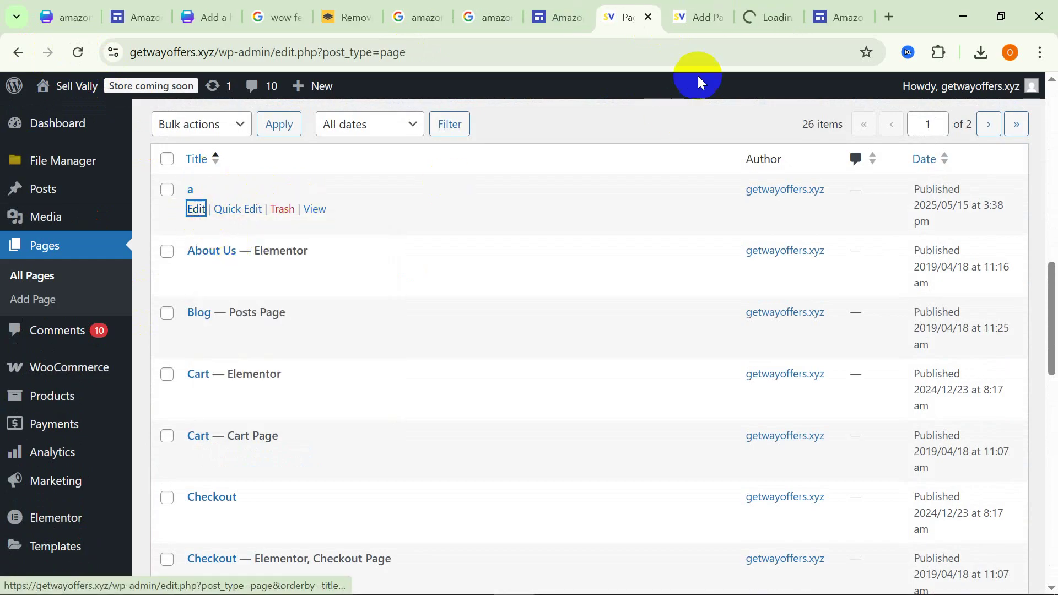
pyautogui.click(772, 8)
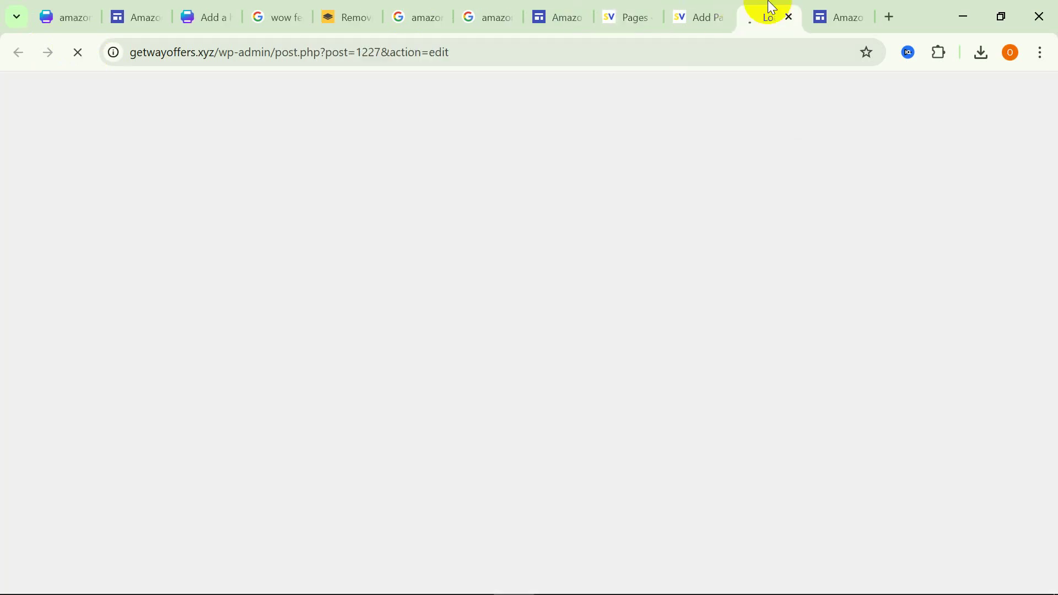
# Close the older page editor tab and leave it without saving its changes.
pyautogui.click(714, 13)
pyautogui.click(719, 16)
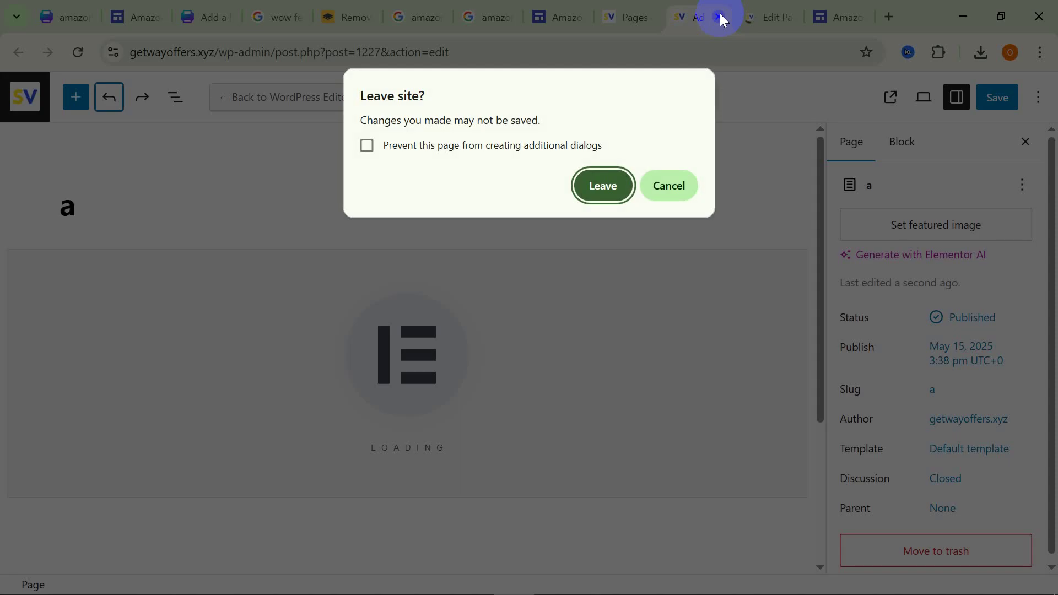
pyautogui.click(603, 177)
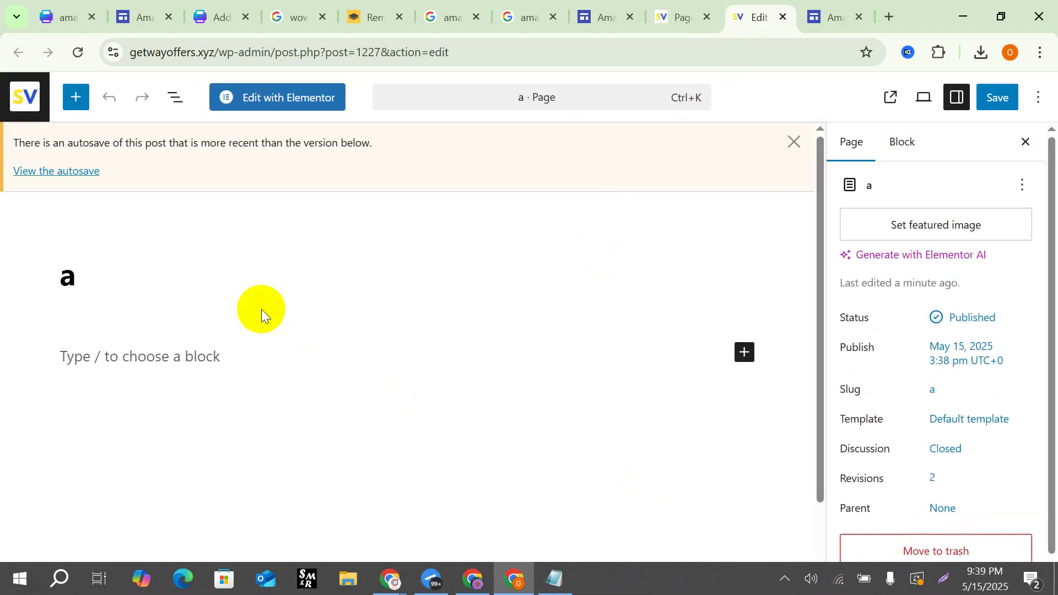
# Dismiss the autosave notice, try to open page "a" in Elementor, and return to the WordPress editor.
pyautogui.click(787, 146)
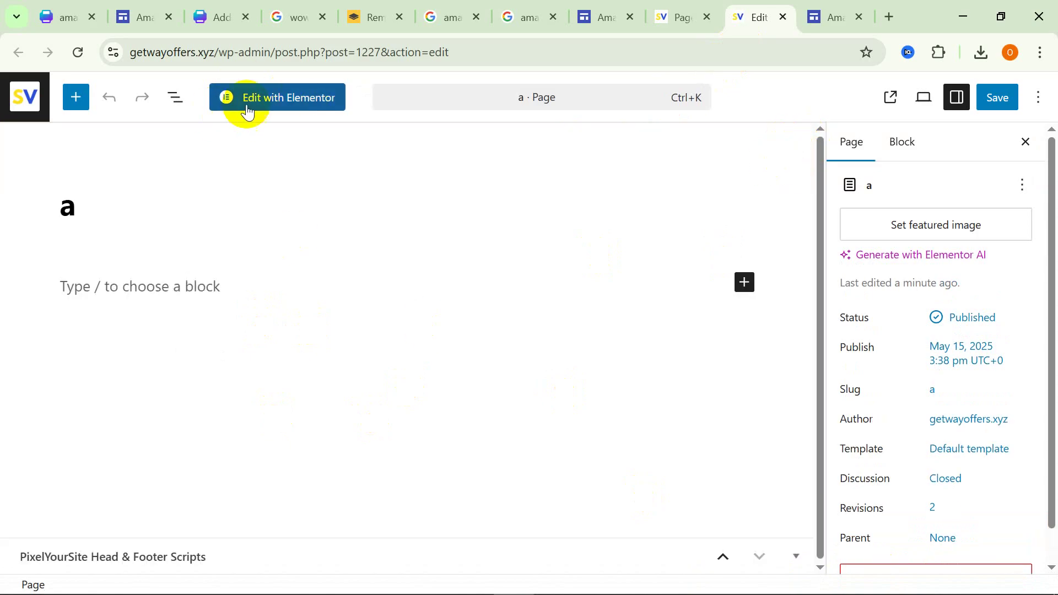
pyautogui.click(314, 110)
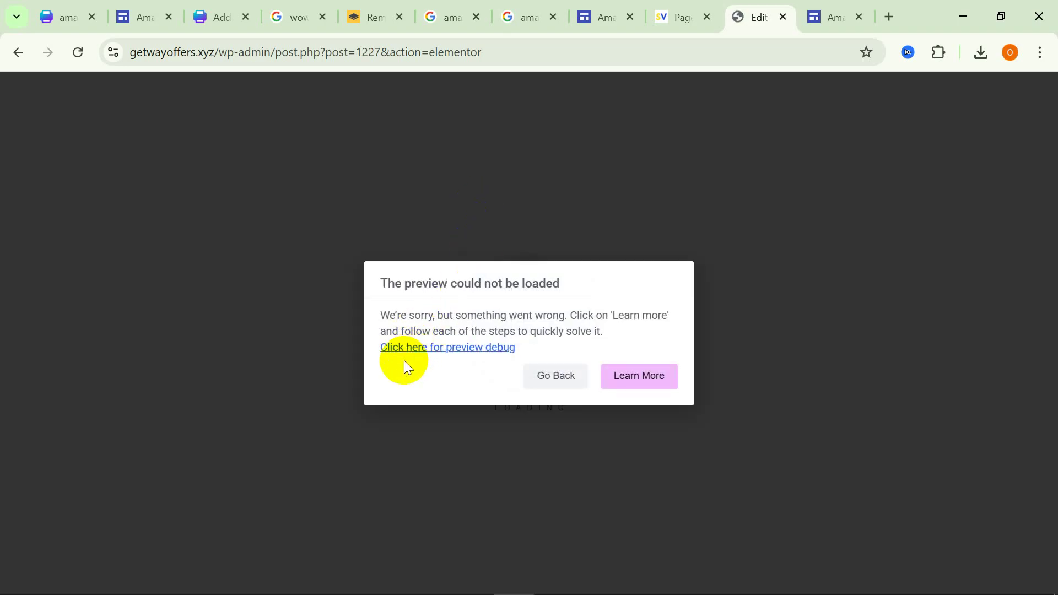
pyautogui.click(561, 381)
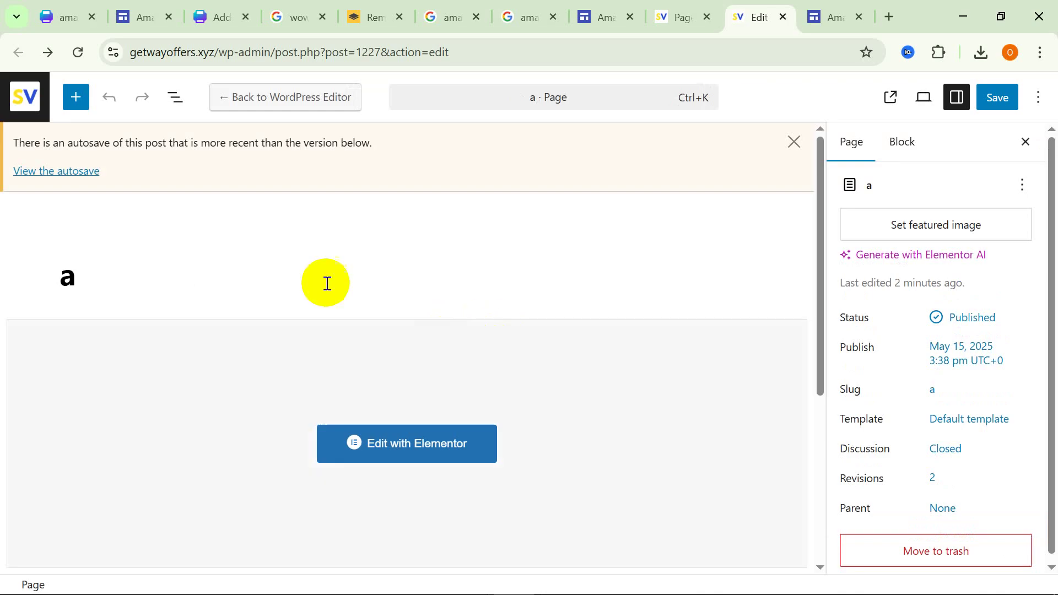
# Switch to the Google Meet call, dismiss its call time-limit notice, and return to the page editor window.
pyautogui.moveTo(408, 582)
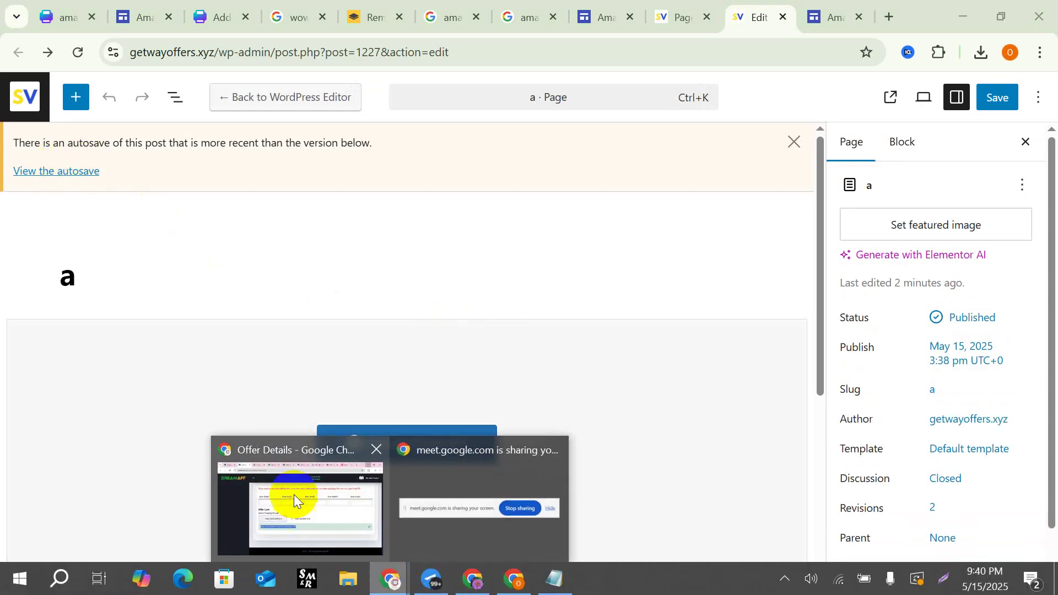
pyautogui.click(294, 501)
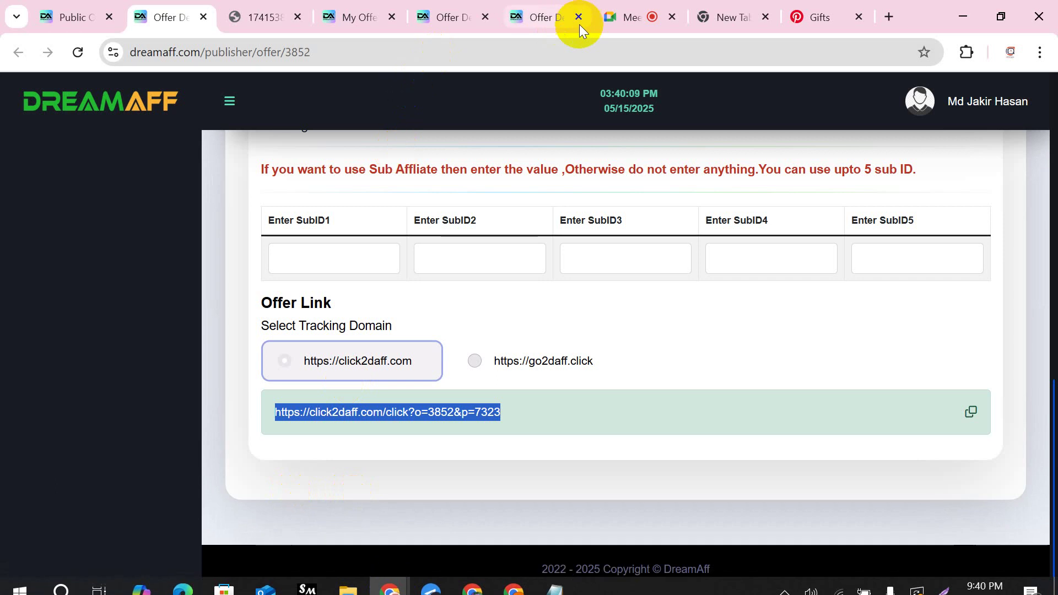
pyautogui.click(632, 15)
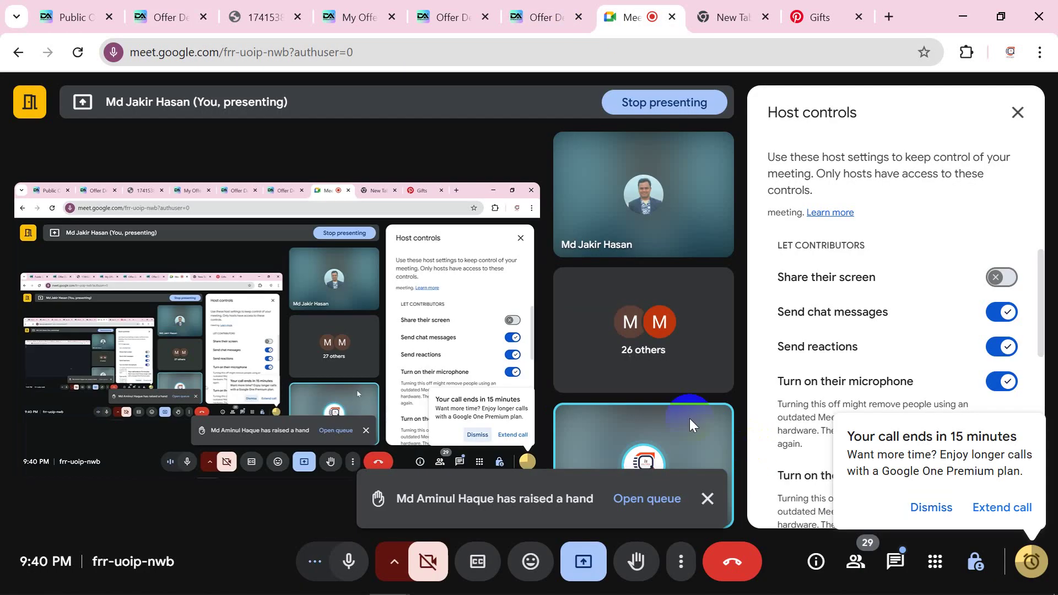
pyautogui.click(932, 510)
pyautogui.hotkey('alt', 'Tab')
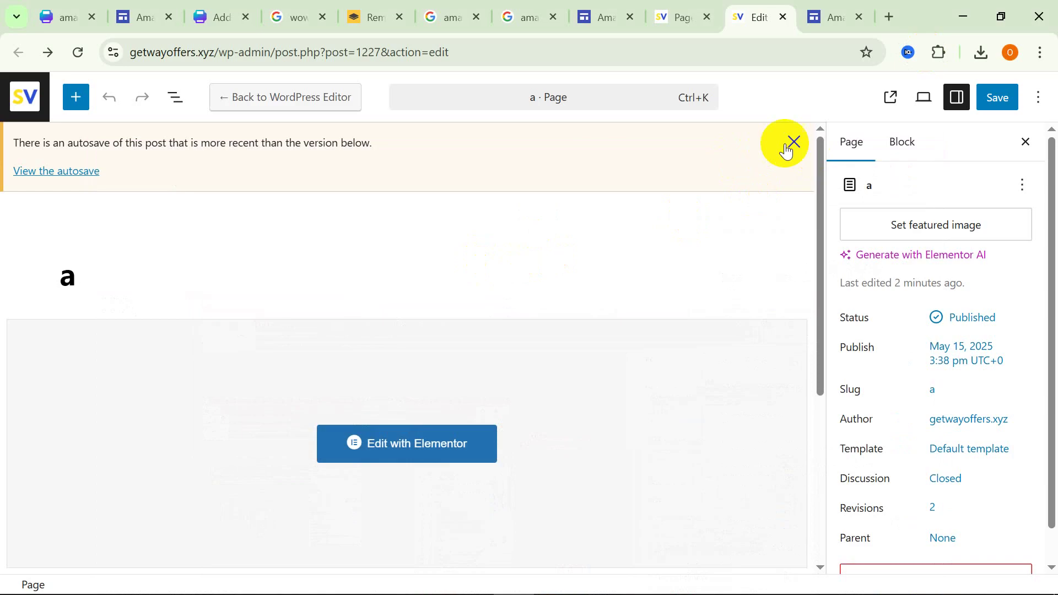
# Dismiss the autosave notice again, retry opening page "a" in Elementor, and open its preview debug page.
pyautogui.click(787, 144)
pyautogui.click(491, 385)
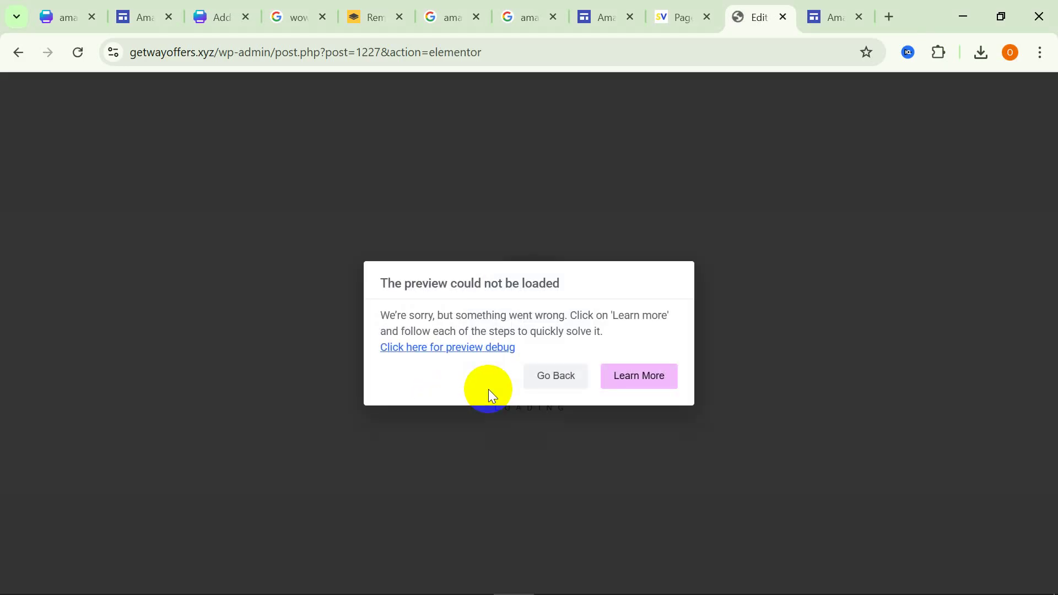
pyautogui.click(481, 349)
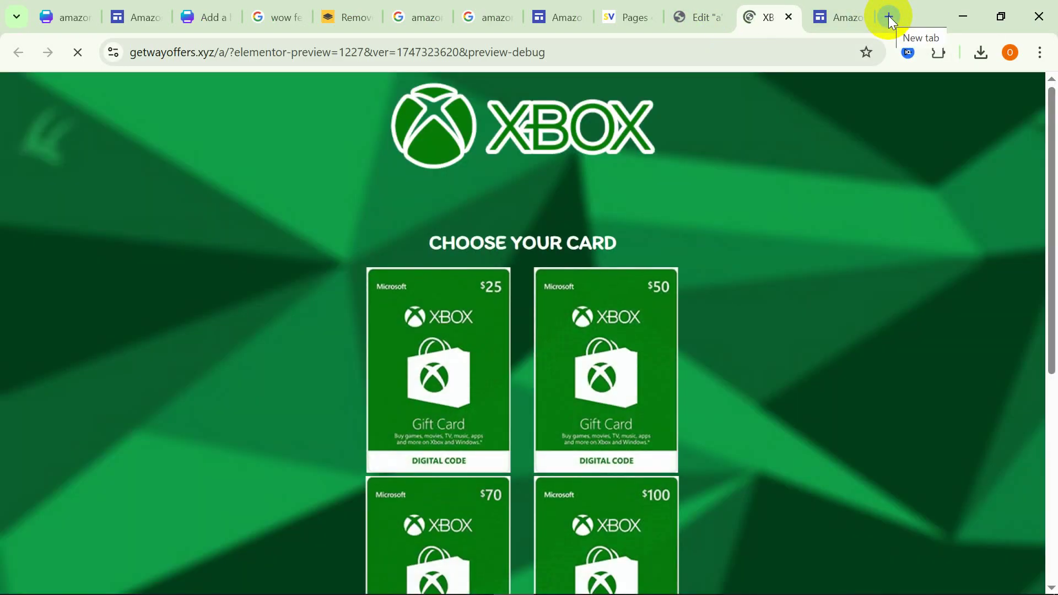
# Close the preview debug tab and open the WordPress login page giftofferr.com/login in a new tab.
pyautogui.click(888, 17)
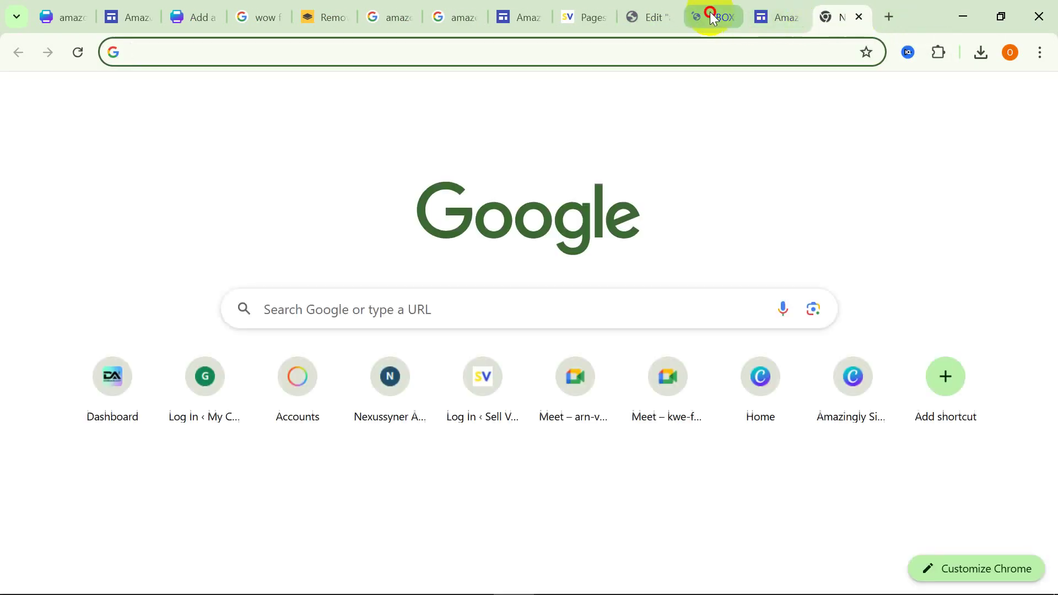
pyautogui.click(716, 16)
pyautogui.click(730, 17)
pyautogui.click(780, 12)
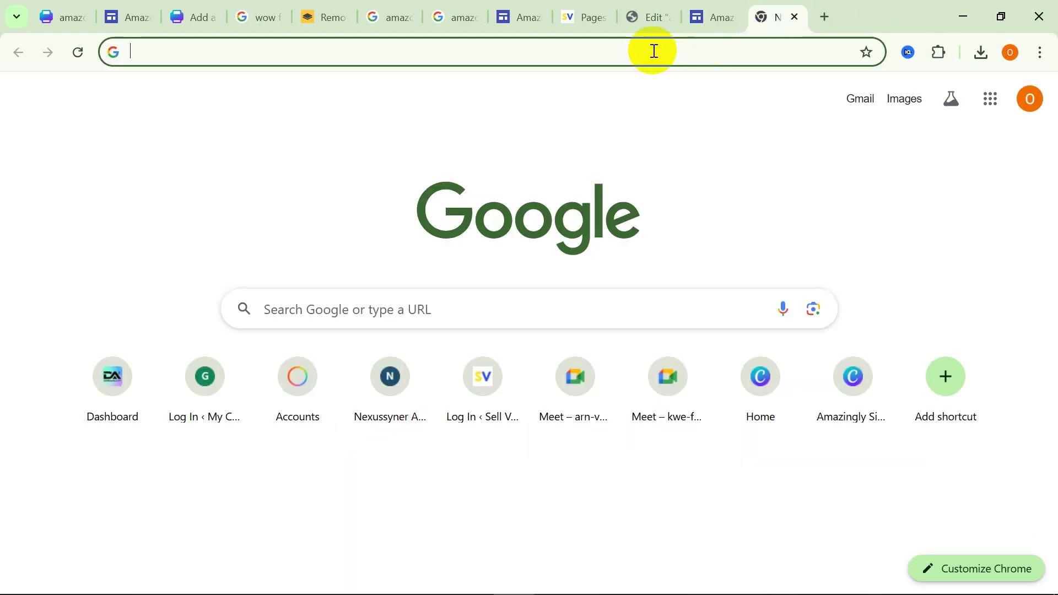
pyautogui.click(654, 50)
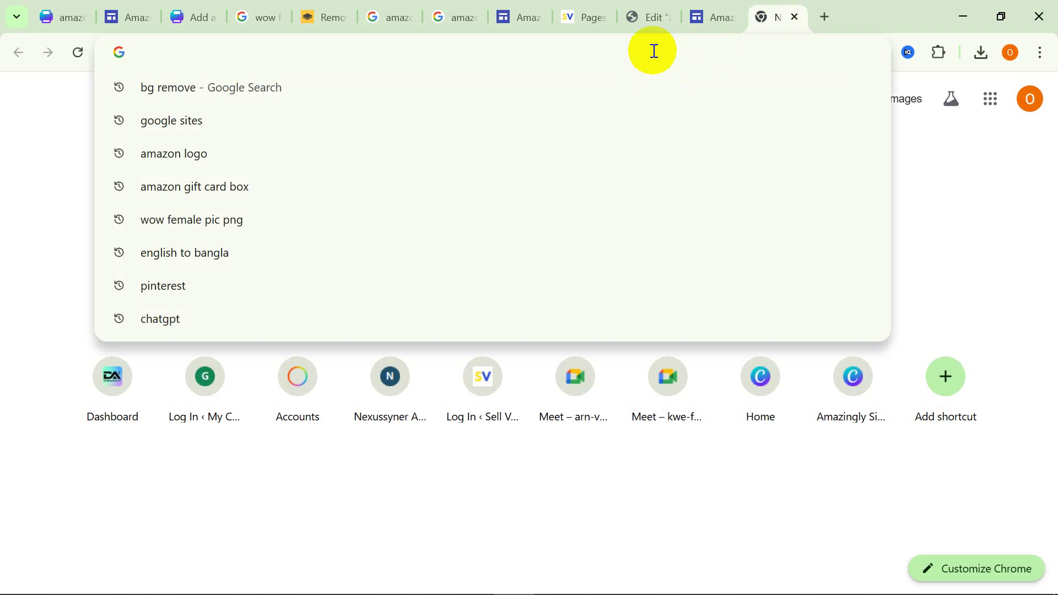
pyautogui.write('giftofferr.com')
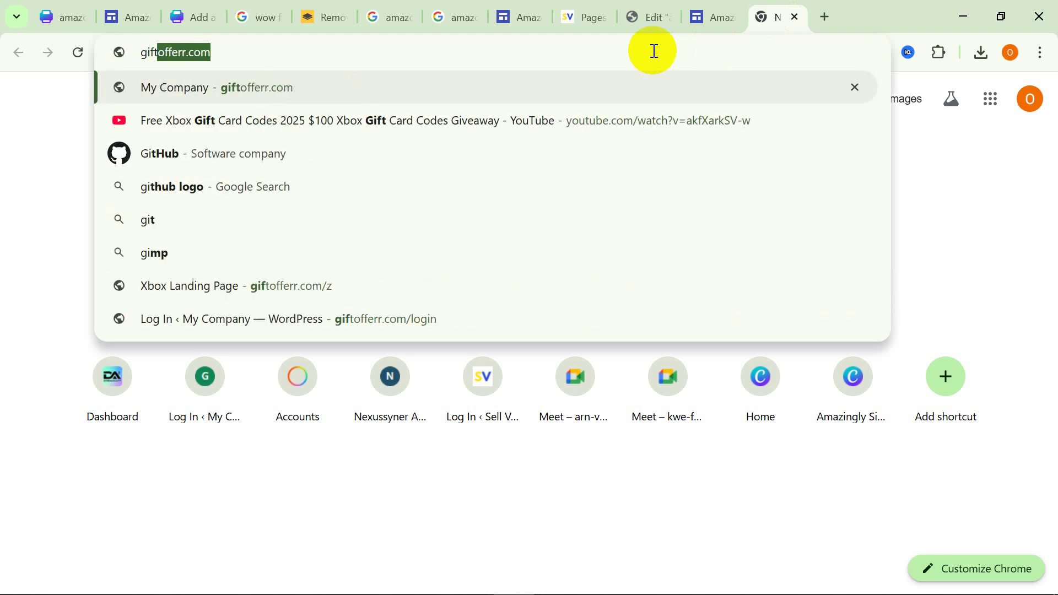
pyautogui.press('Right')
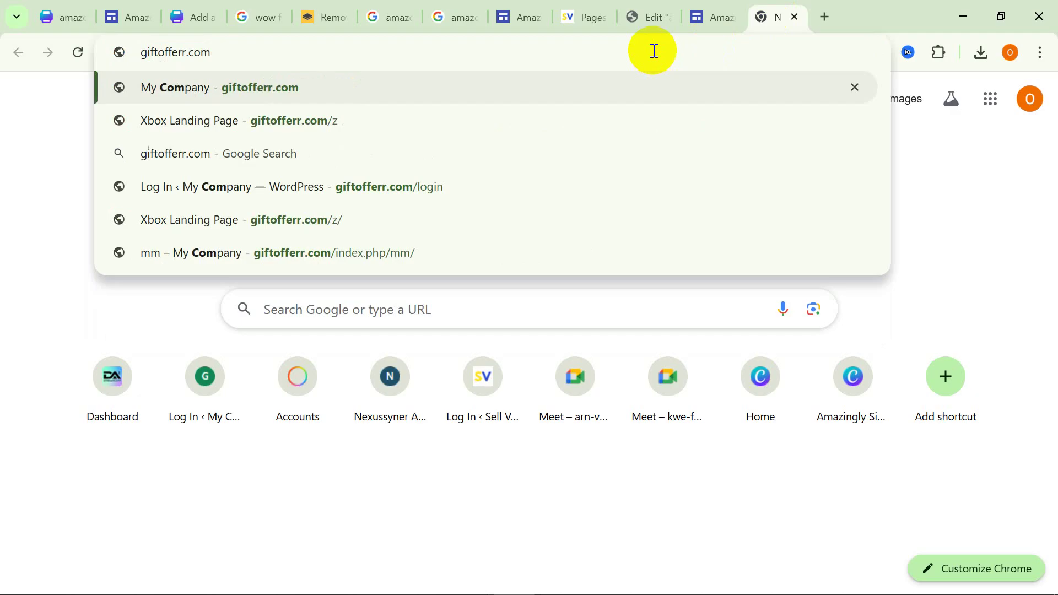
pyautogui.click(440, 196)
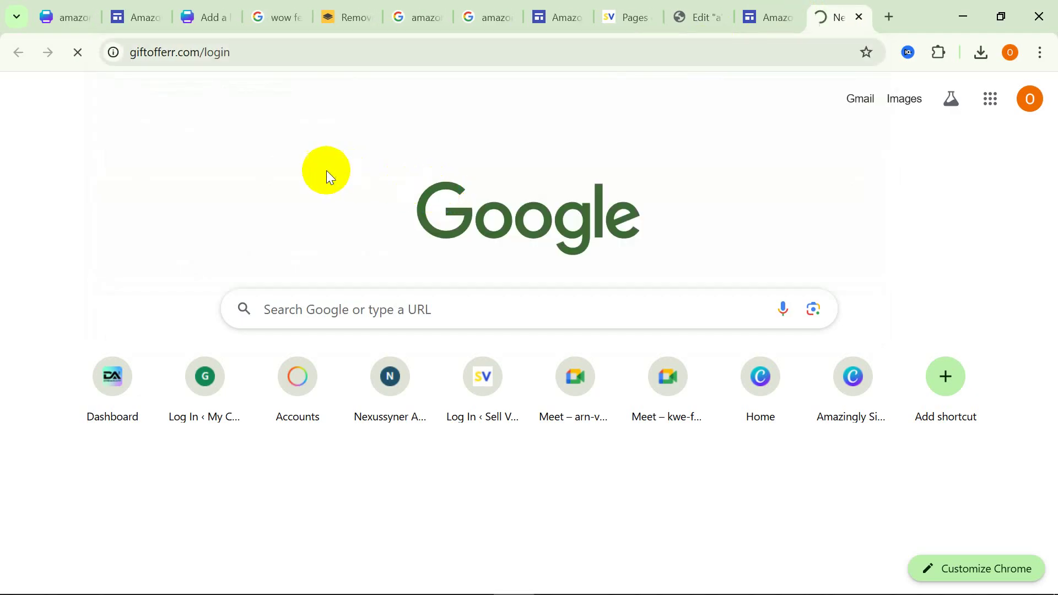
# Copy the domain giftofferr.com from the login page's address and paste it as the login username.
pyautogui.click(194, 52)
pyautogui.moveTo(205, 52); pyautogui.dragTo(244, 52)
pyautogui.rightClick(243, 51)
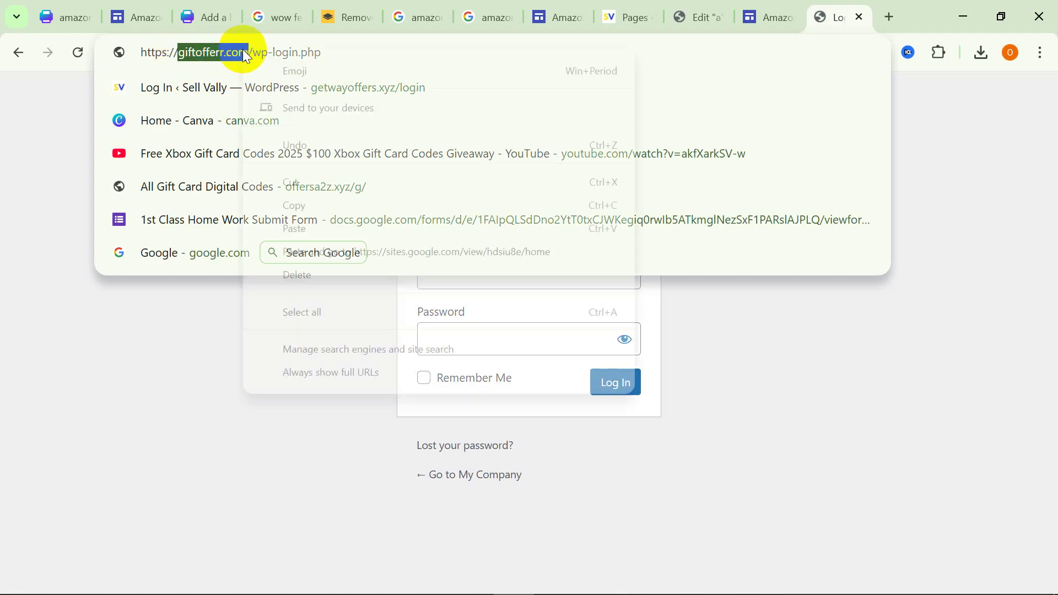
pyautogui.click(296, 206)
pyautogui.click(397, 354)
pyautogui.click(468, 272)
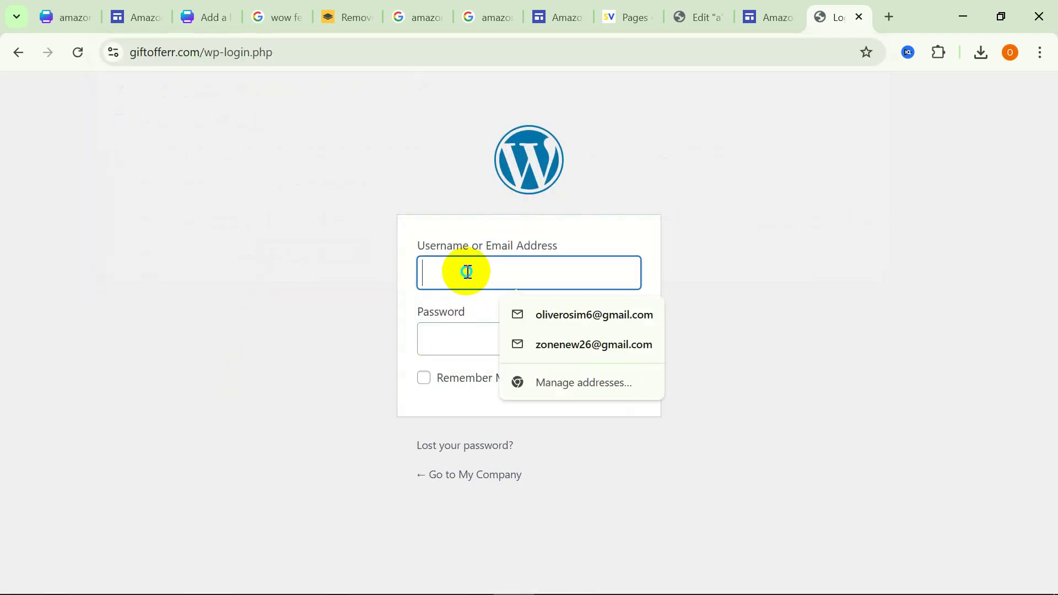
pyautogui.rightClick(468, 272)
pyautogui.click(496, 408)
# Enter the account password, retrying it as needed, and log in to the giftofferr.com WordPress dashboard.
pyautogui.click(492, 338)
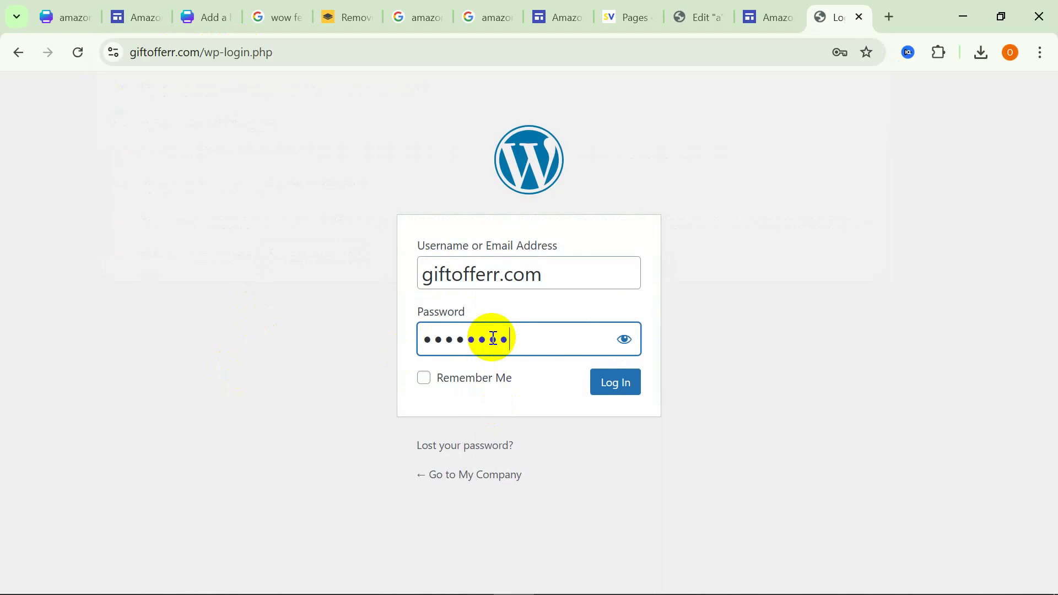
pyautogui.write('•')
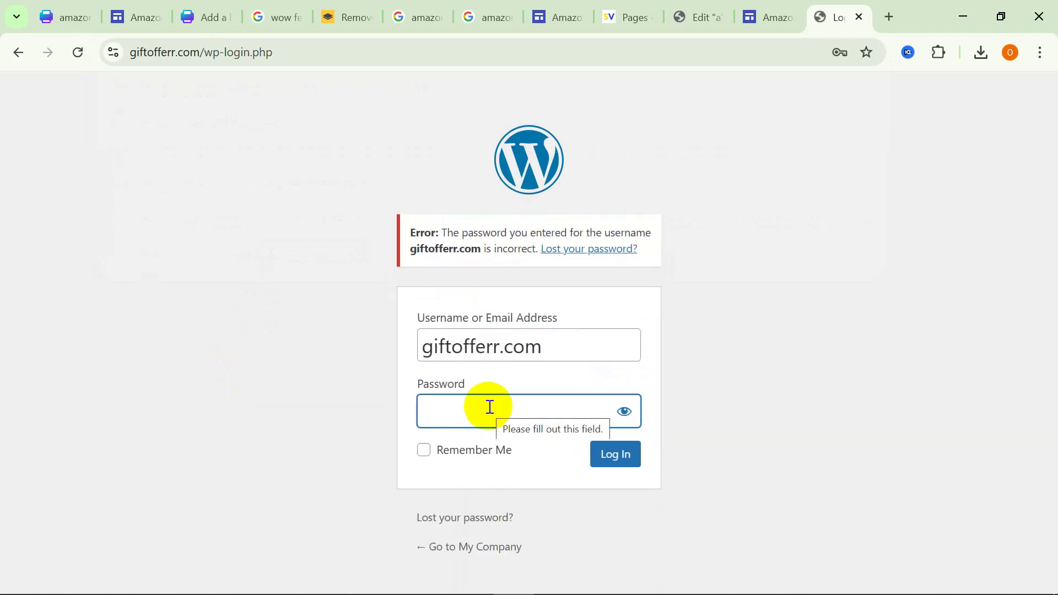
pyautogui.write('••')
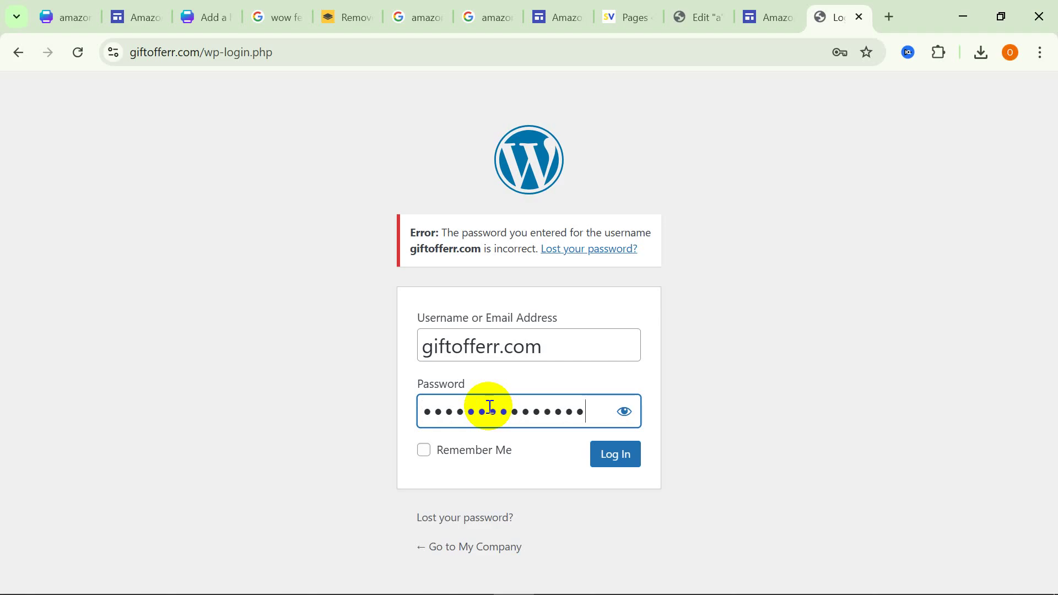
pyautogui.click(607, 469)
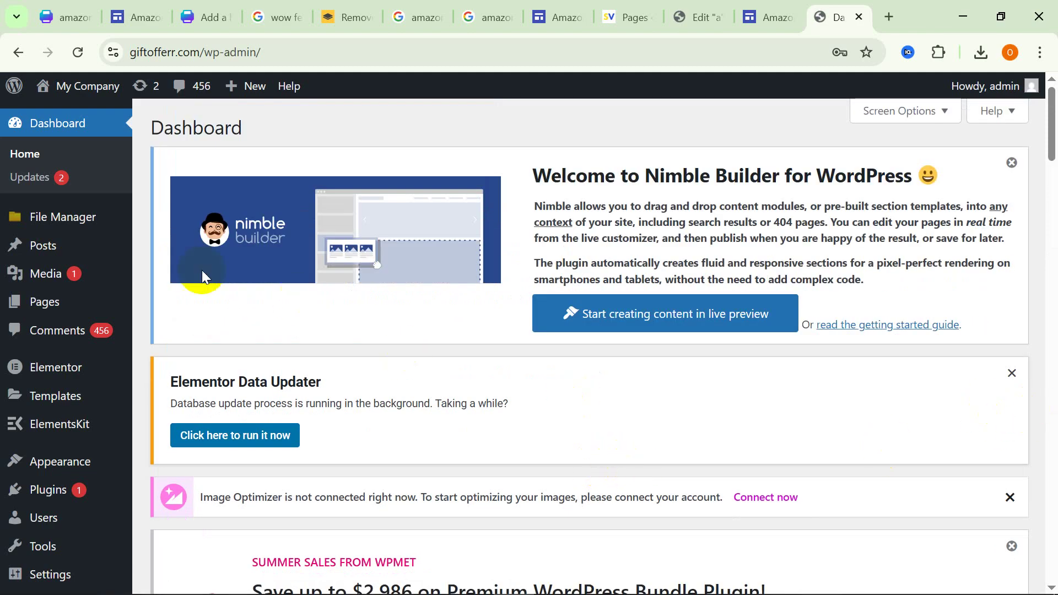
# Open the new-page editor of the giftofferr.com site in a separate tab and switch to it.
pyautogui.click(42, 247)
pyautogui.moveTo(41, 303)
pyautogui.click(167, 330)
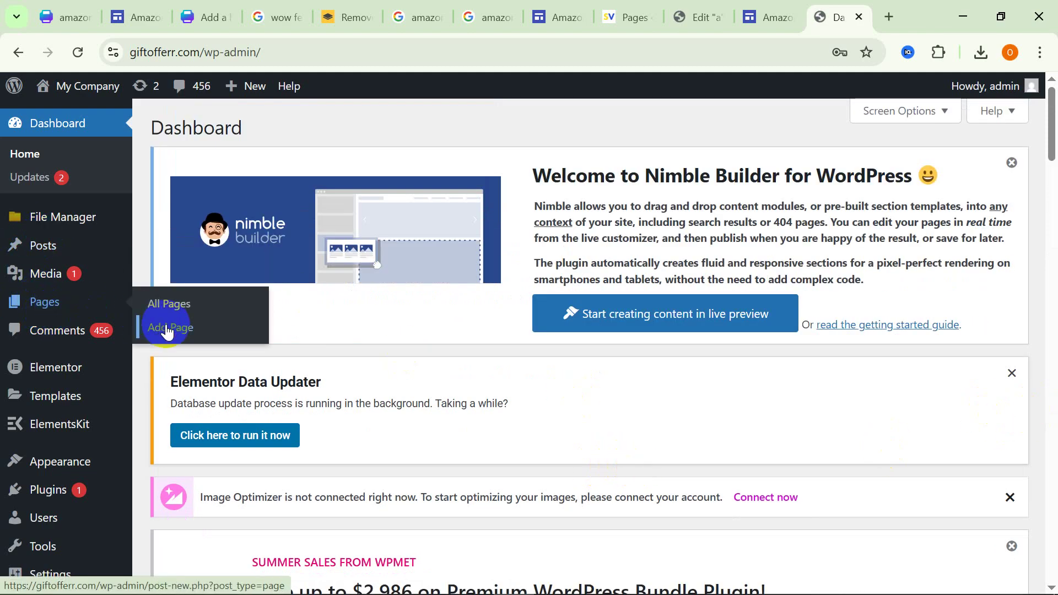
pyautogui.rightClick(168, 330)
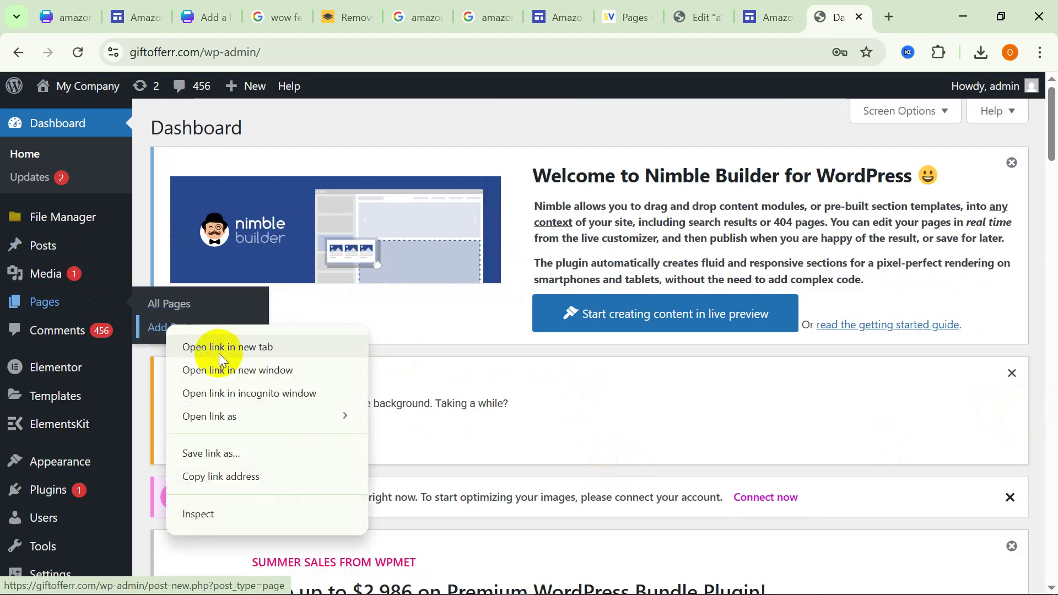
pyautogui.click(207, 346)
pyautogui.click(816, 22)
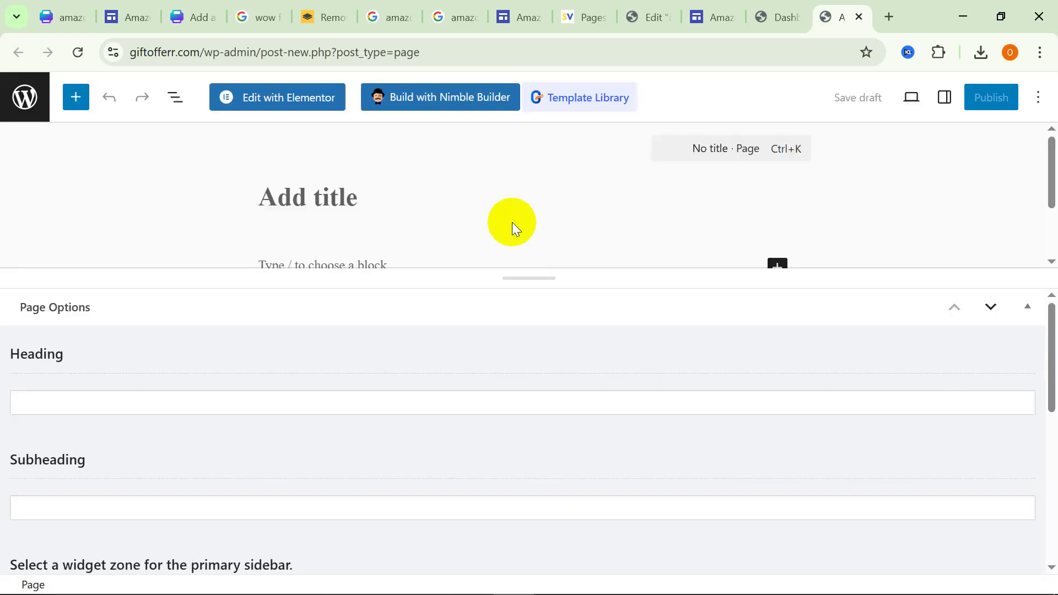
# Title the new giftofferr.com page "a" and publish it with public visibility.
pyautogui.write('a')
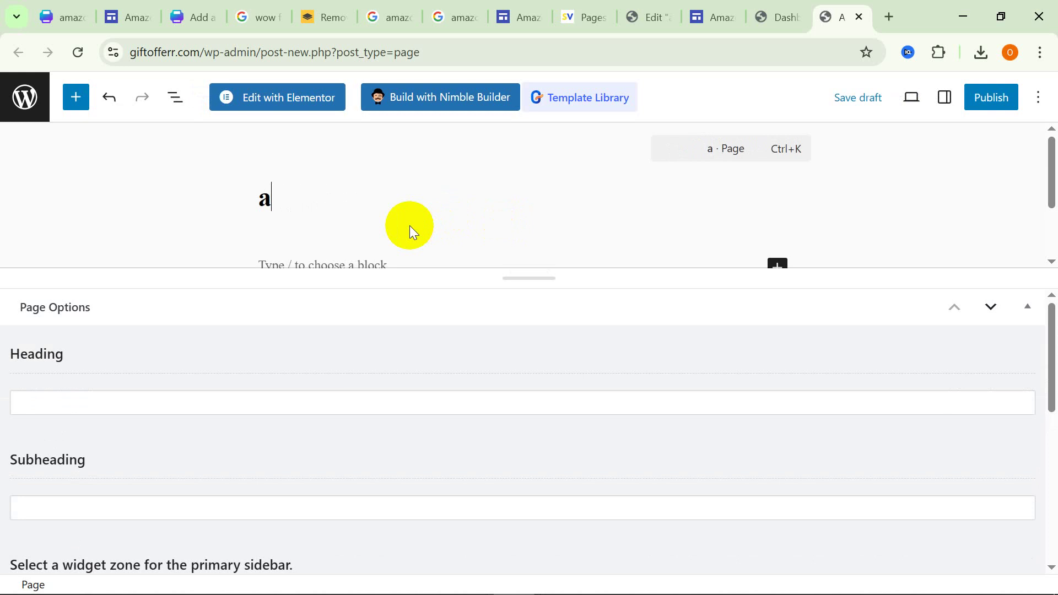
pyautogui.click(991, 98)
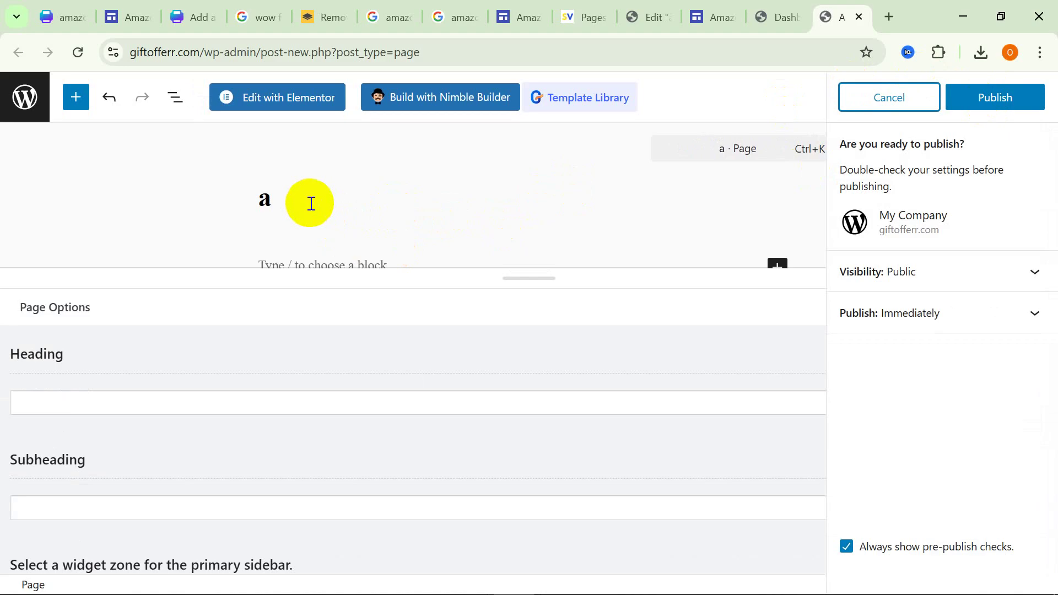
pyautogui.click(278, 202)
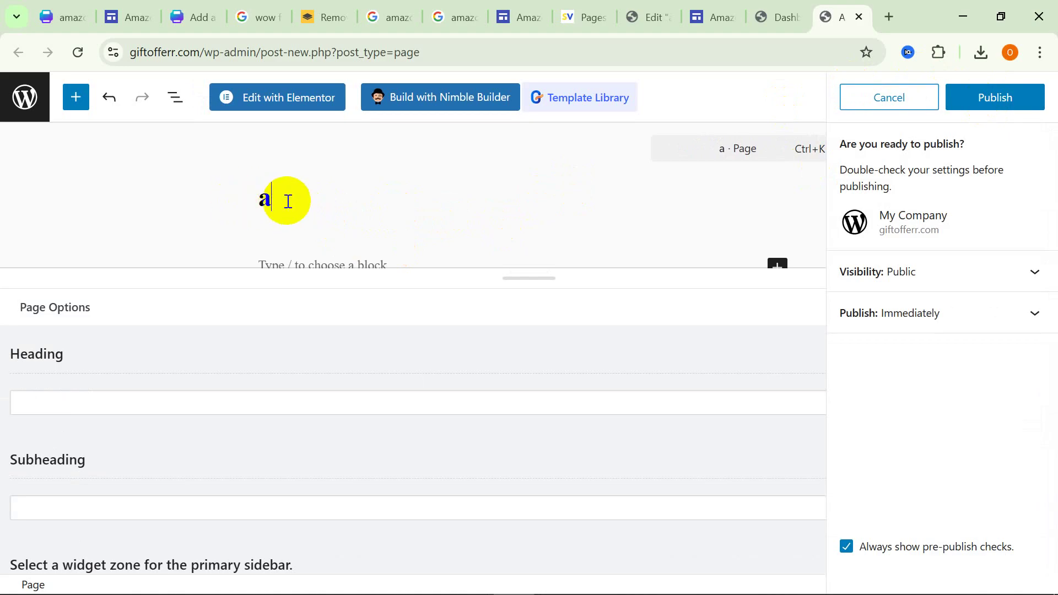
pyautogui.click(996, 99)
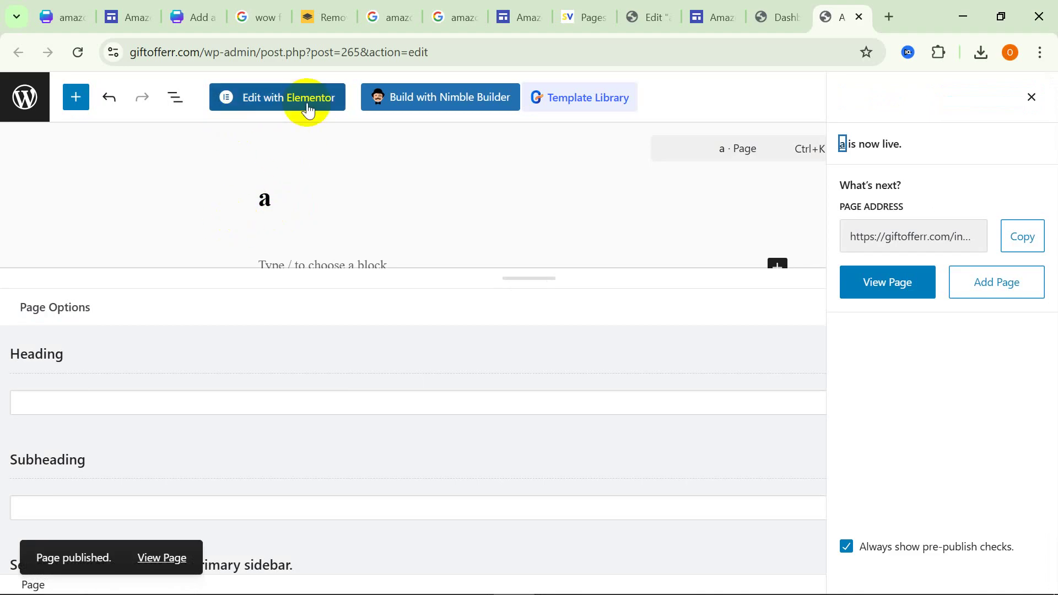
# Open the published page "a" in Elementor and look over its page layout and the available widgets.
pyautogui.click(290, 108)
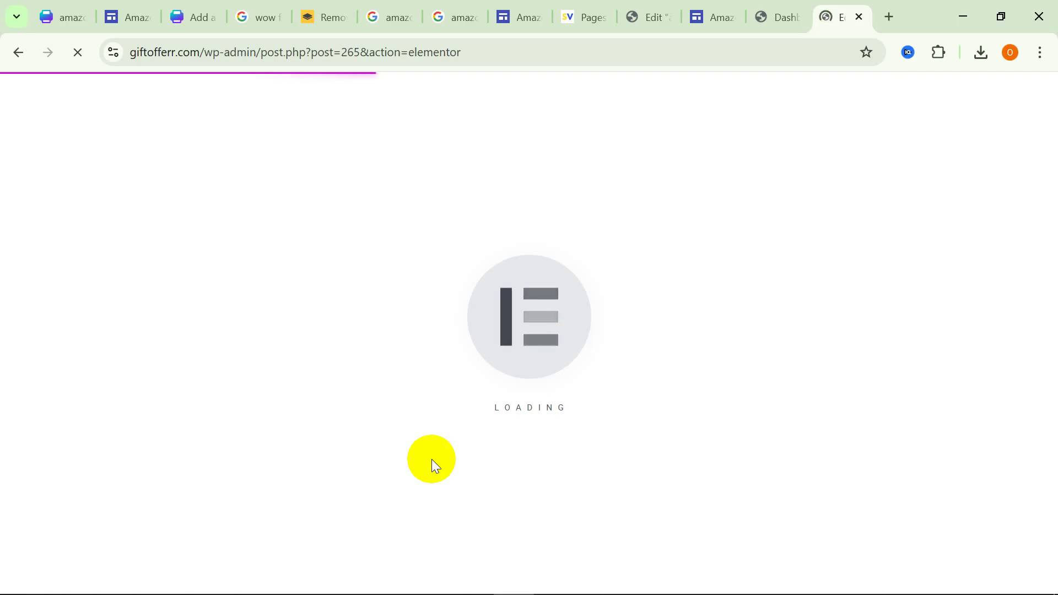
pyautogui.moveTo(718, 590)
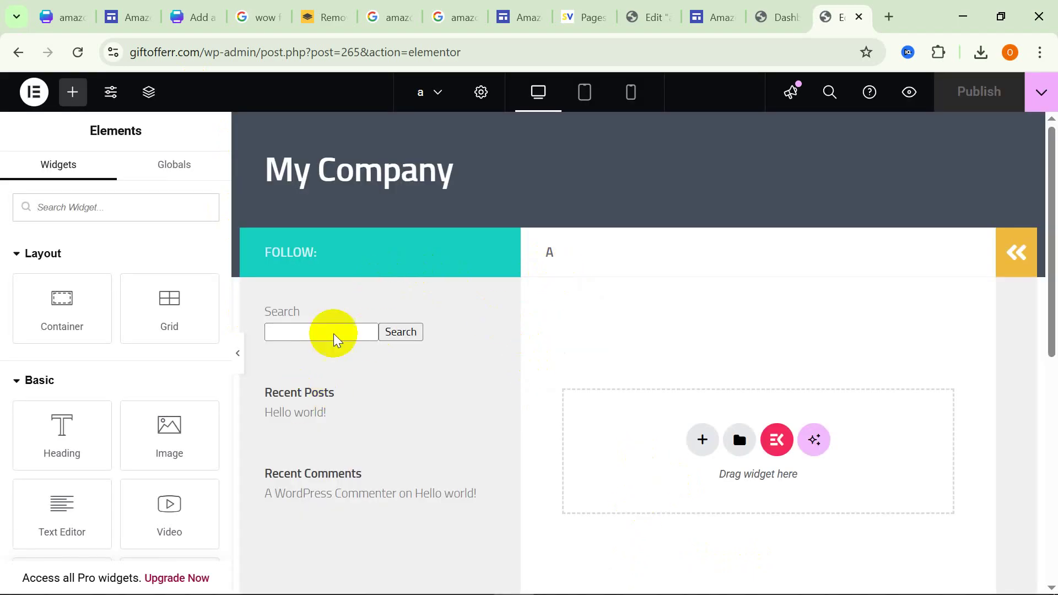
pyautogui.scroll(-5, 402, 457)
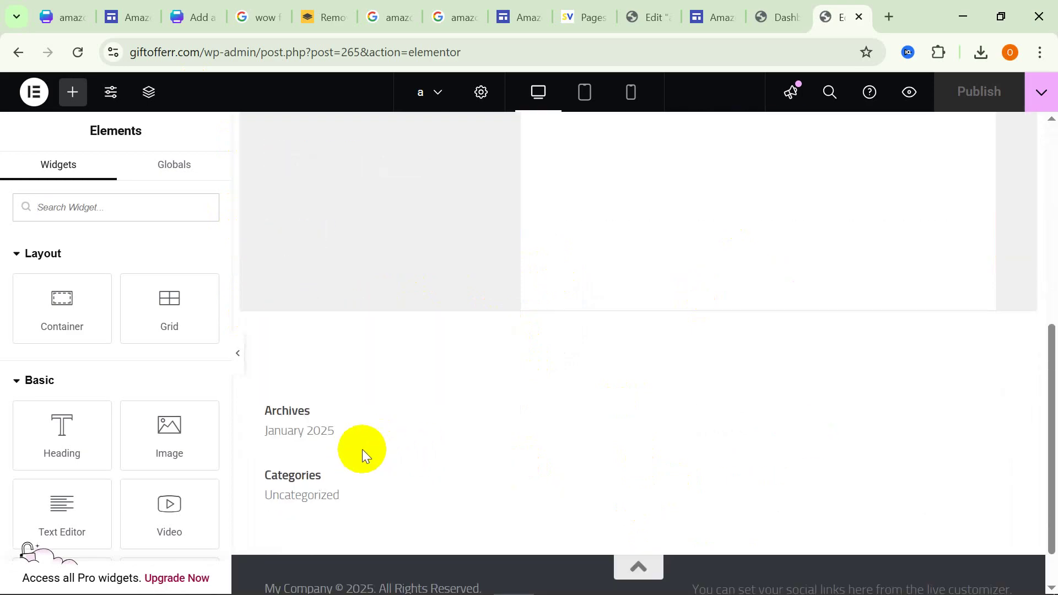
pyautogui.scroll(3, 380, 449)
pyautogui.scroll(3, 396, 458)
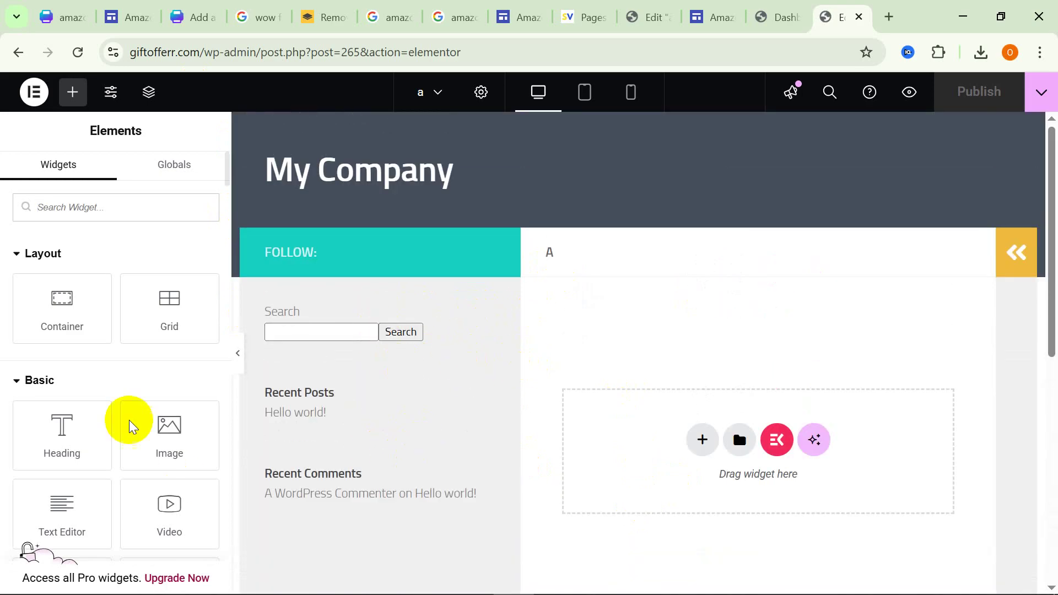
pyautogui.scroll(-10, 130, 421)
pyautogui.scroll(3, 81, 408)
pyautogui.scroll(5, 81, 408)
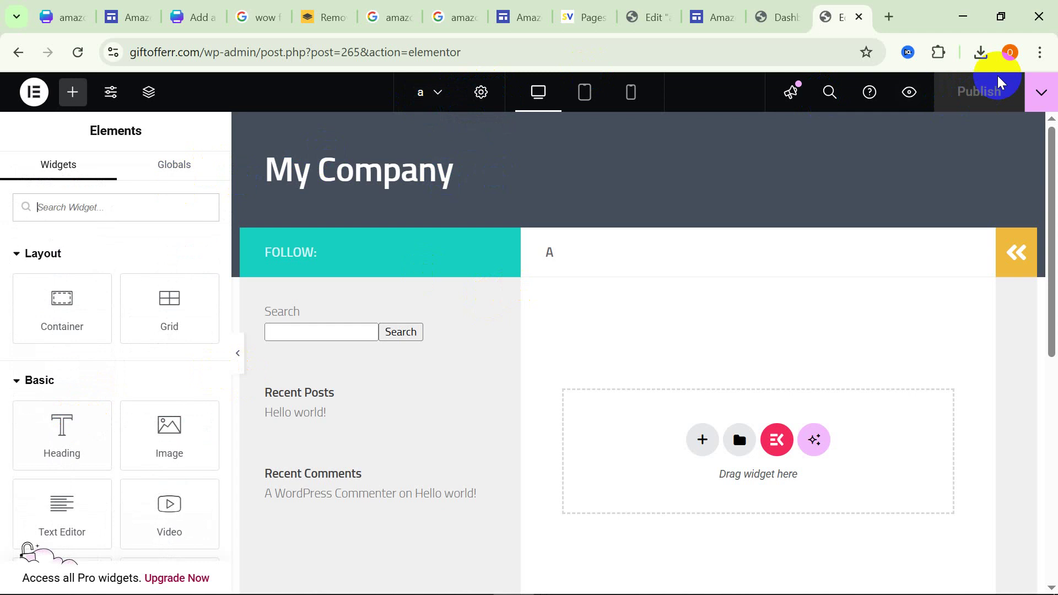
# Set the page layout in the page settings to Elementor Canvas and try to publish the change.
pyautogui.click(484, 104)
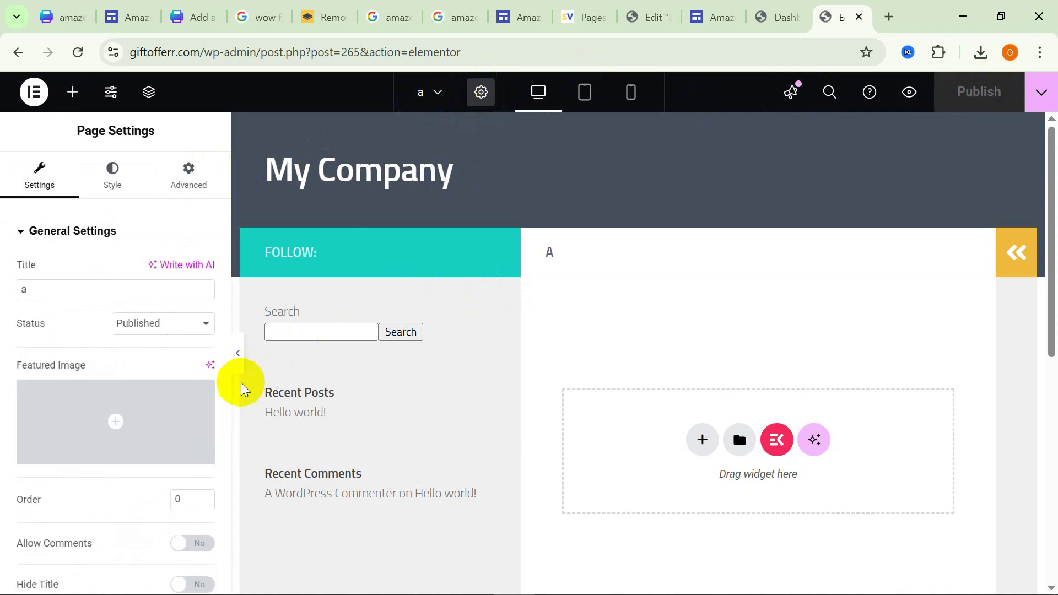
pyautogui.scroll(-3, 213, 436)
pyautogui.moveTo(15, 459); pyautogui.dragTo(128, 466)
pyautogui.click(129, 467)
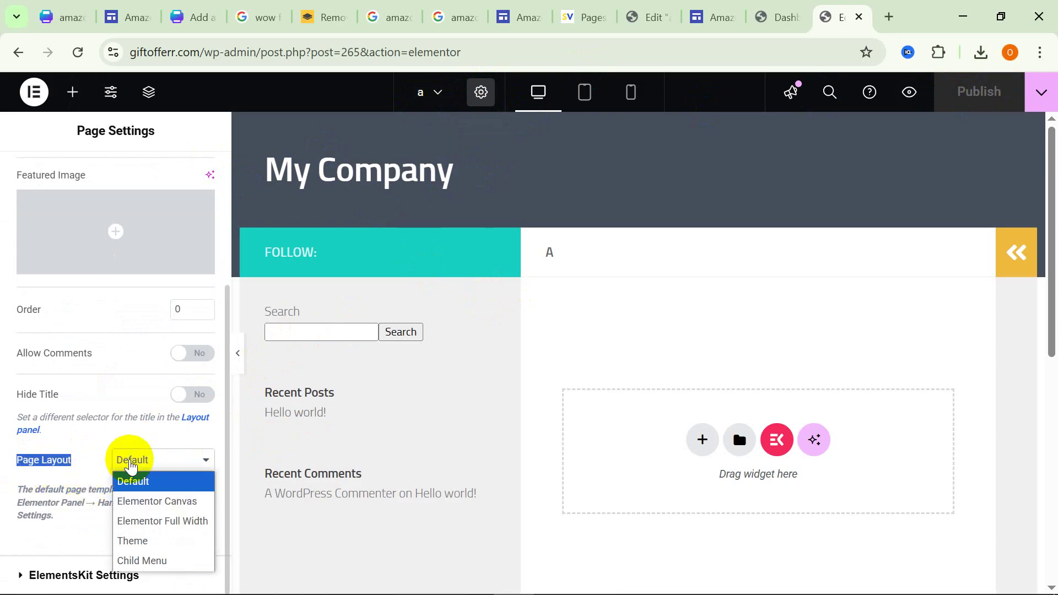
pyautogui.click(166, 501)
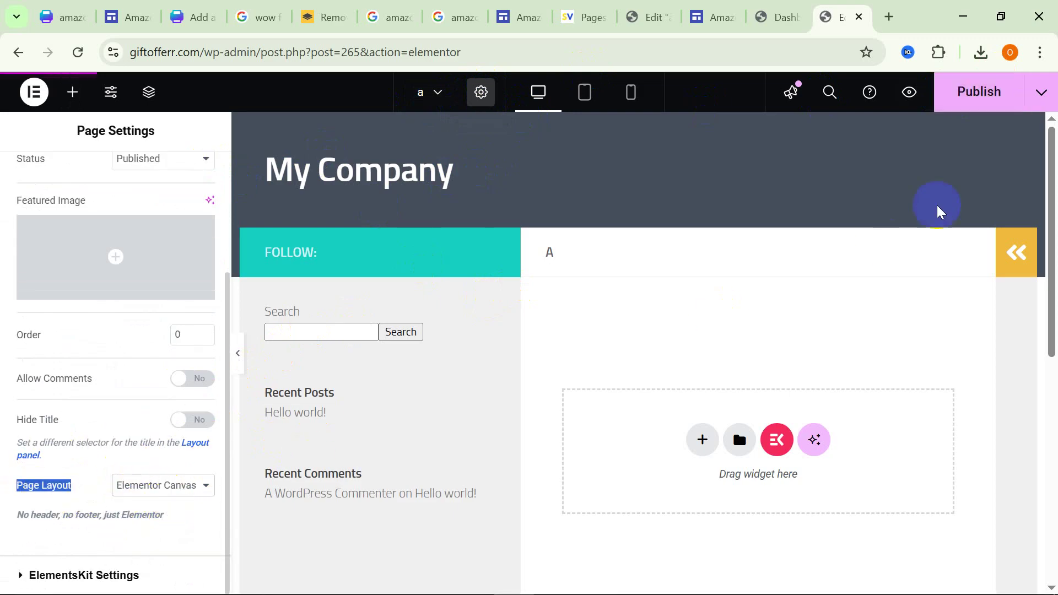
pyautogui.click(972, 110)
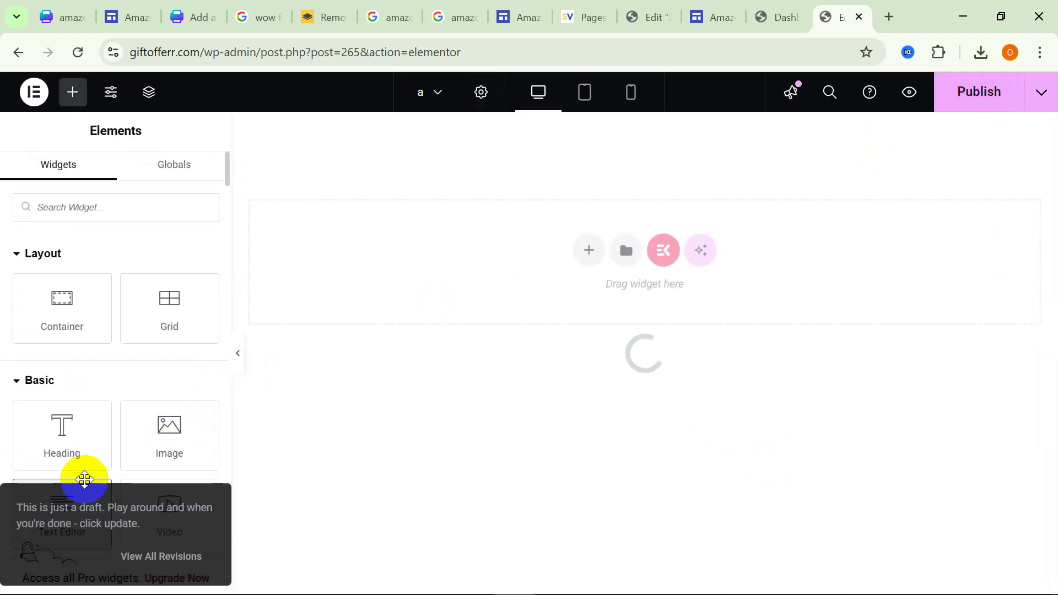
pyautogui.moveTo(84, 480); pyautogui.dragTo(355, 425)
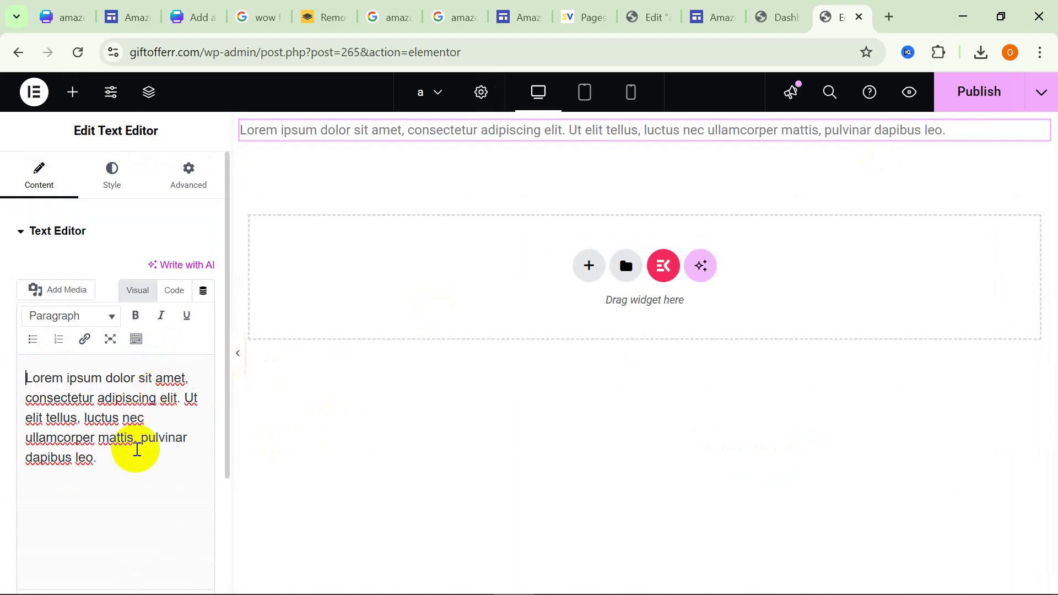
pyautogui.moveTo(692, 146)
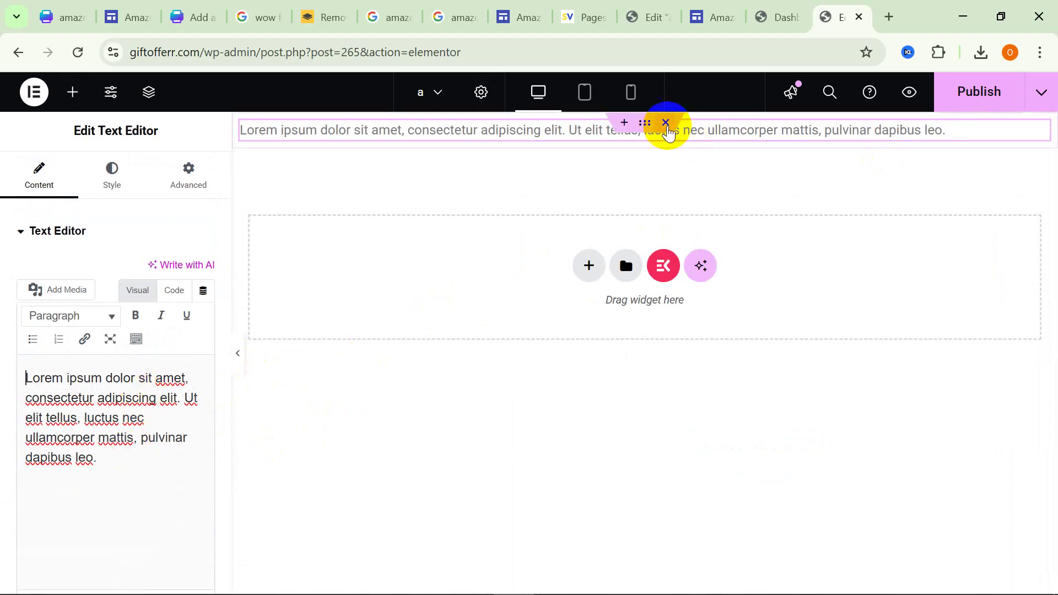
pyautogui.click(666, 123)
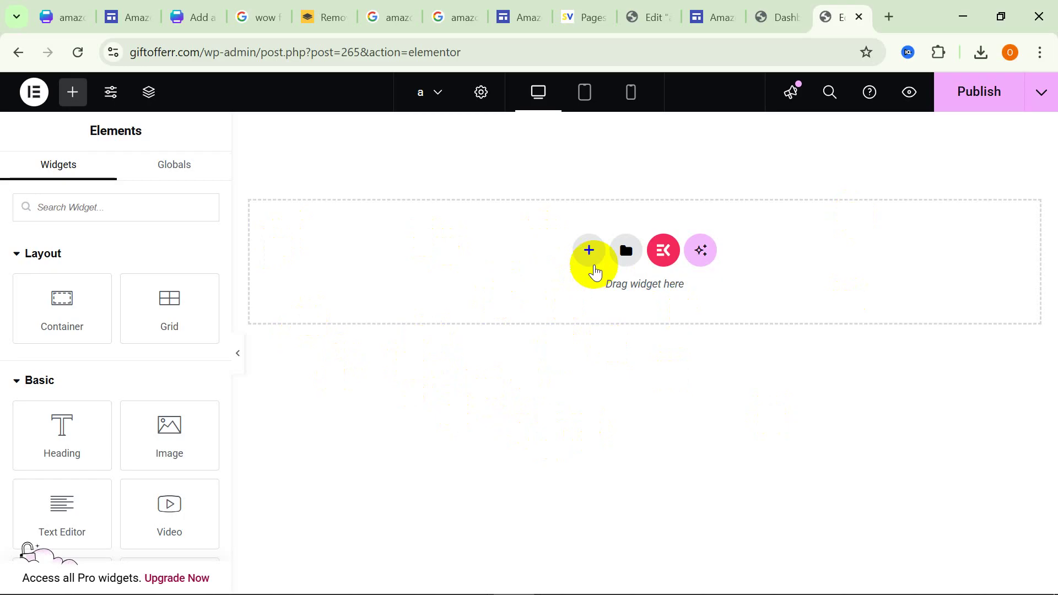
# Add two Flexbox containers to the page, each with the three-column structure that has a wide middle column.
pyautogui.click(589, 251)
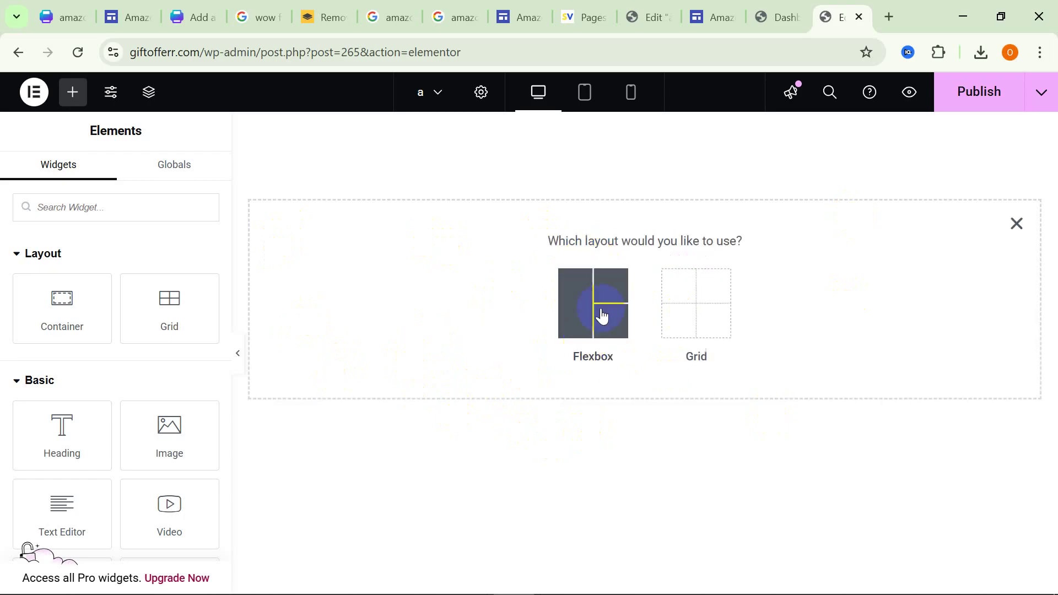
pyautogui.click(576, 353)
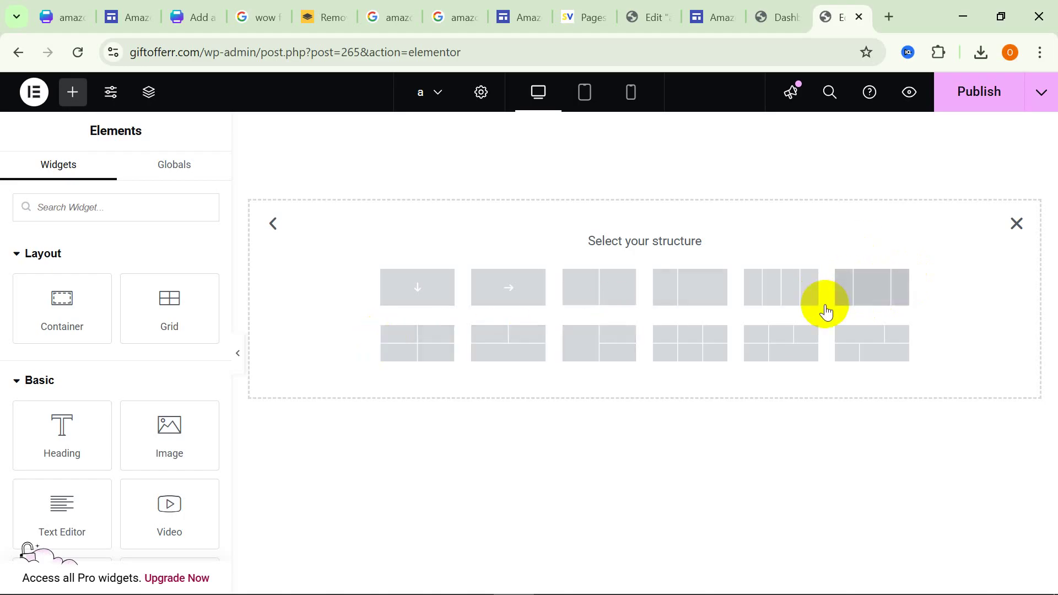
pyautogui.click(870, 294)
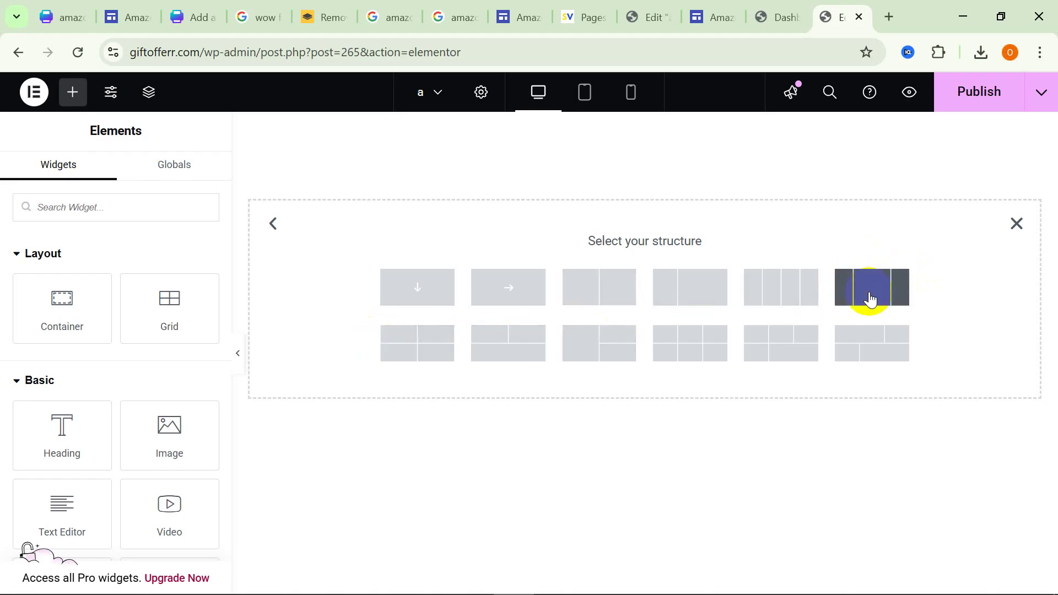
pyautogui.click(870, 298)
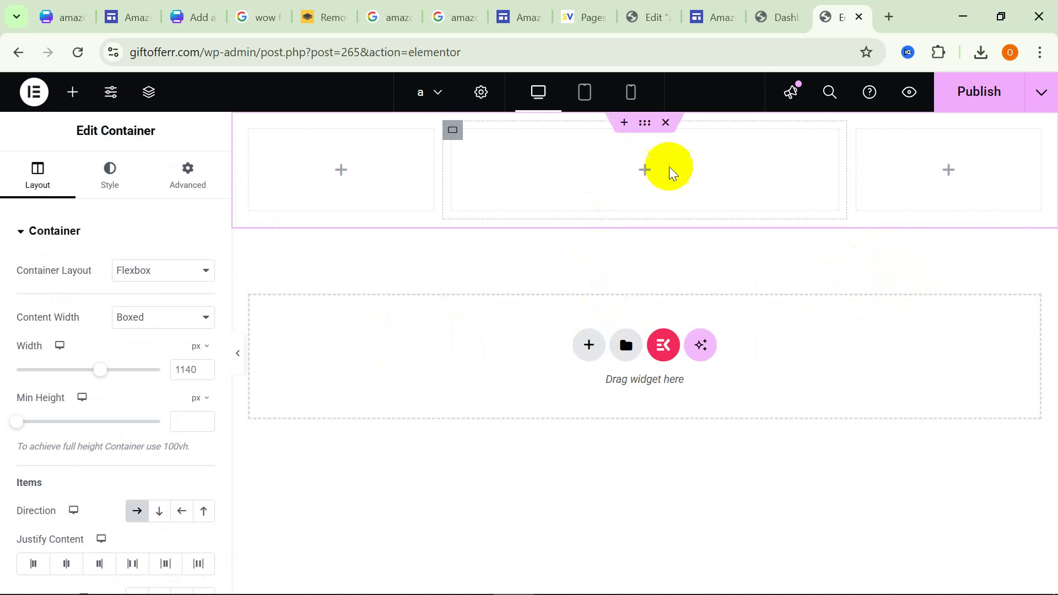
pyautogui.click(589, 345)
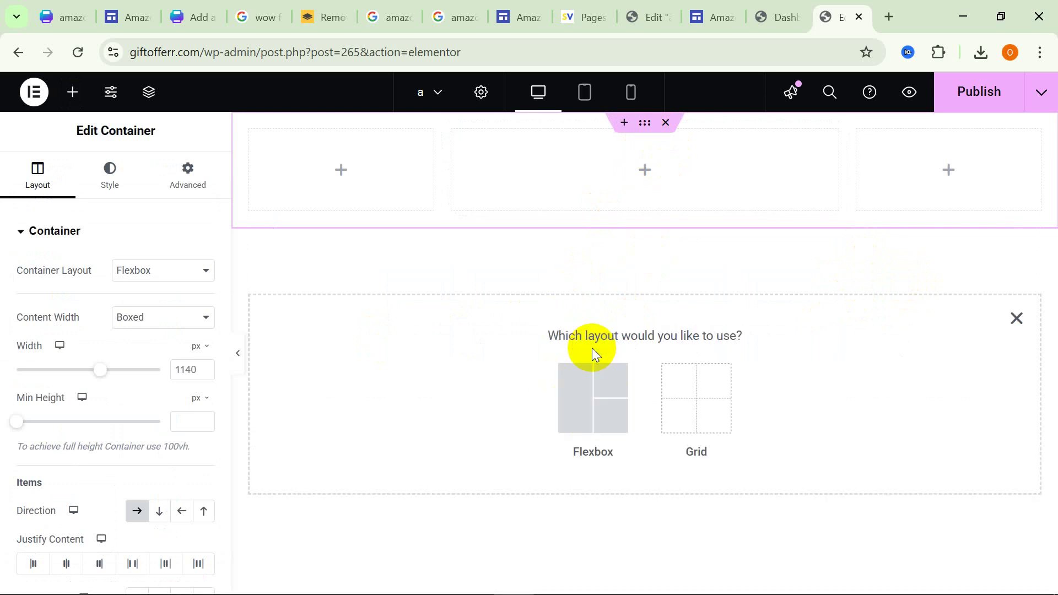
pyautogui.click(593, 407)
pyautogui.click(884, 392)
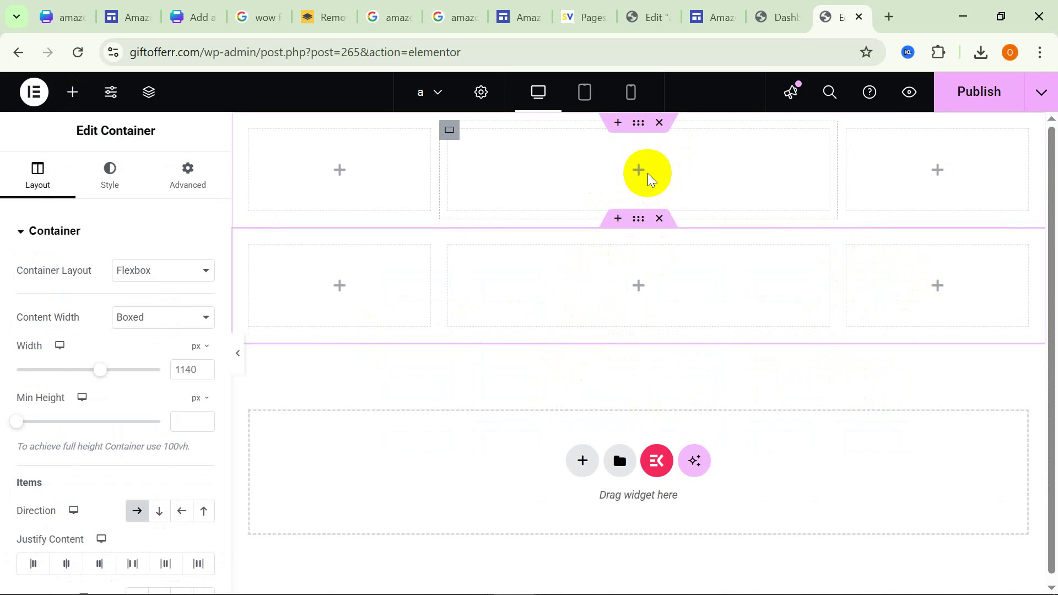
# Review the "Landing Page make" element list in the CPA Topic notes in Notepad and return to the page editor.
pyautogui.click(554, 581)
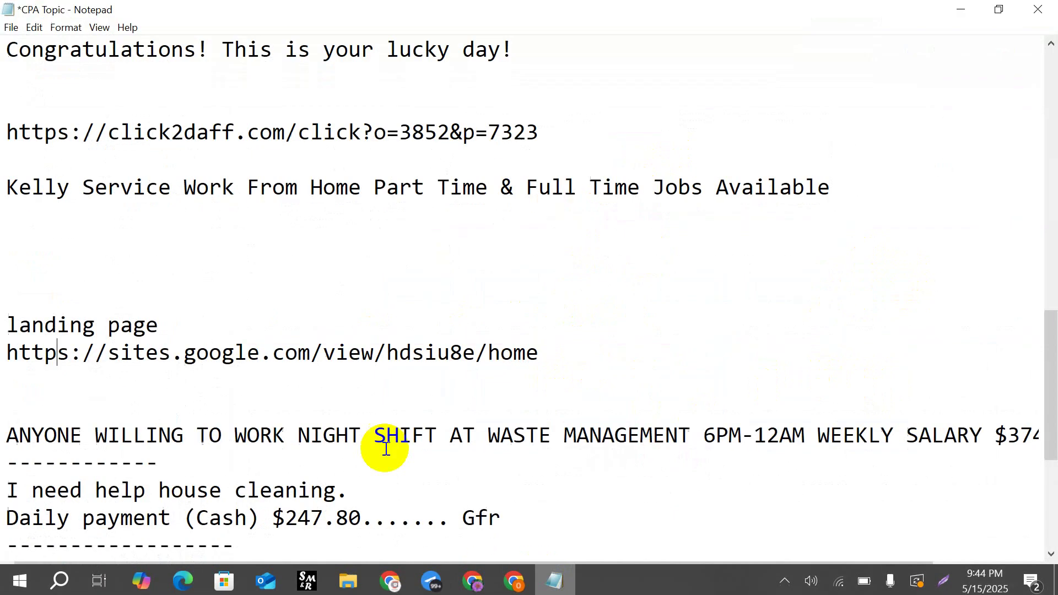
pyautogui.scroll(10, 267, 340)
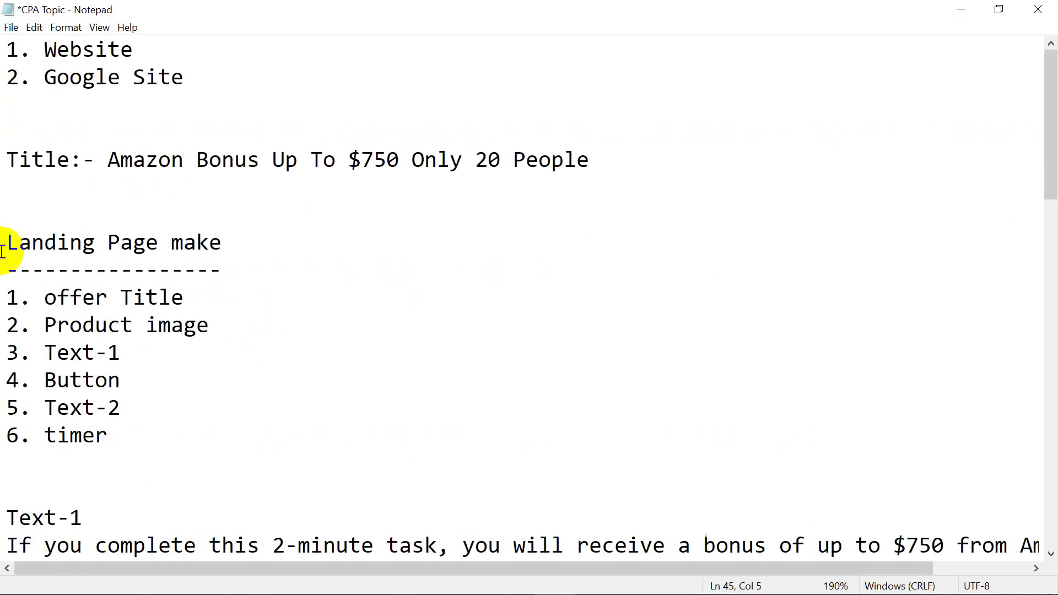
pyautogui.moveTo(3, 251); pyautogui.dragTo(118, 421)
pyautogui.click(118, 430)
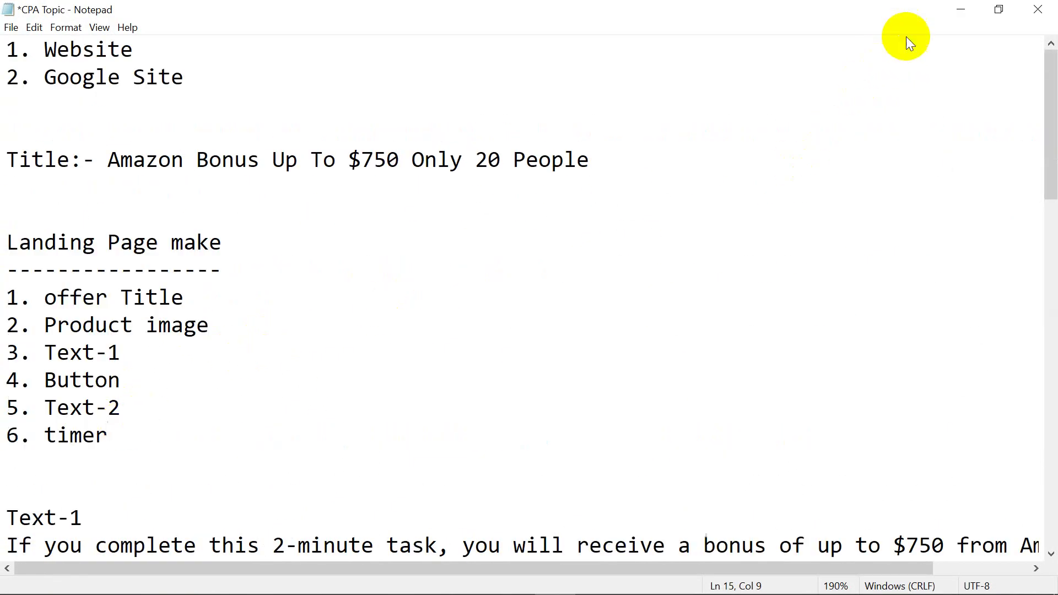
pyautogui.click(961, 10)
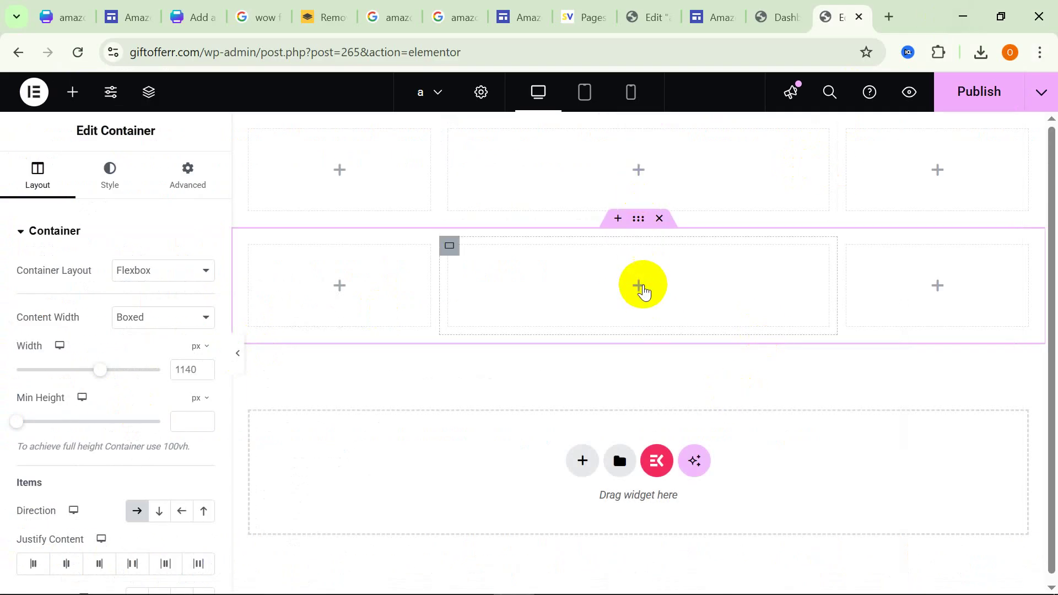
# Place a Heading widget in the upper container's middle column, check it in the tablet preview, and return to the desktop preview.
pyautogui.click(639, 285)
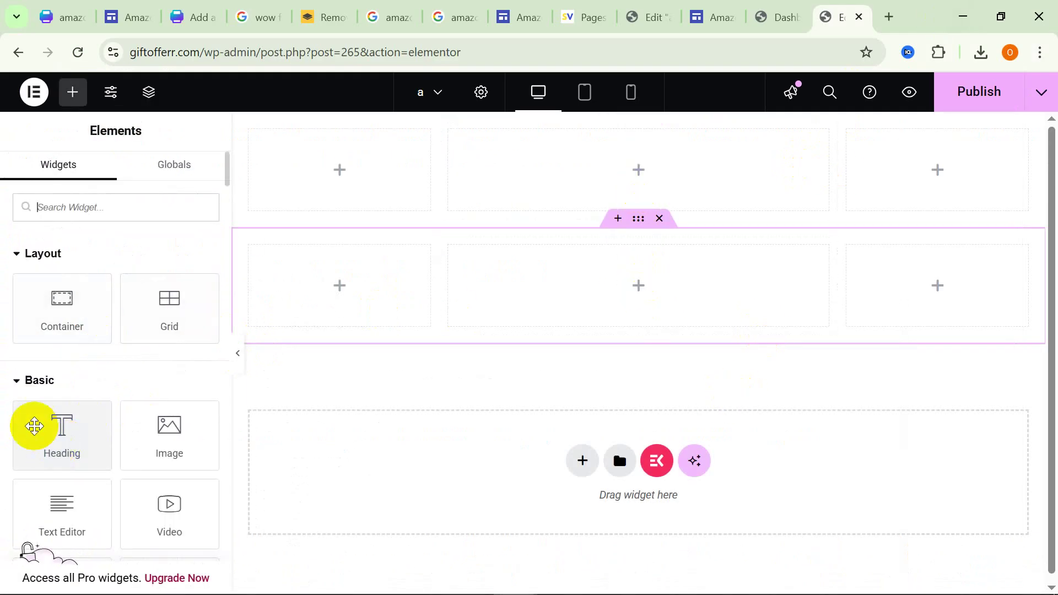
pyautogui.moveTo(57, 431); pyautogui.dragTo(625, 170)
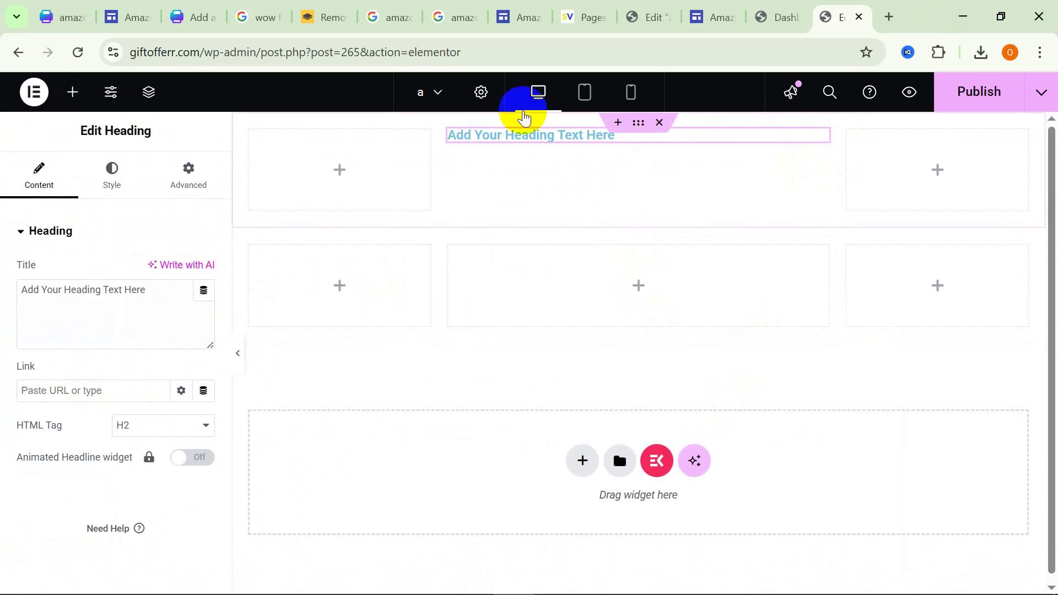
pyautogui.click(587, 97)
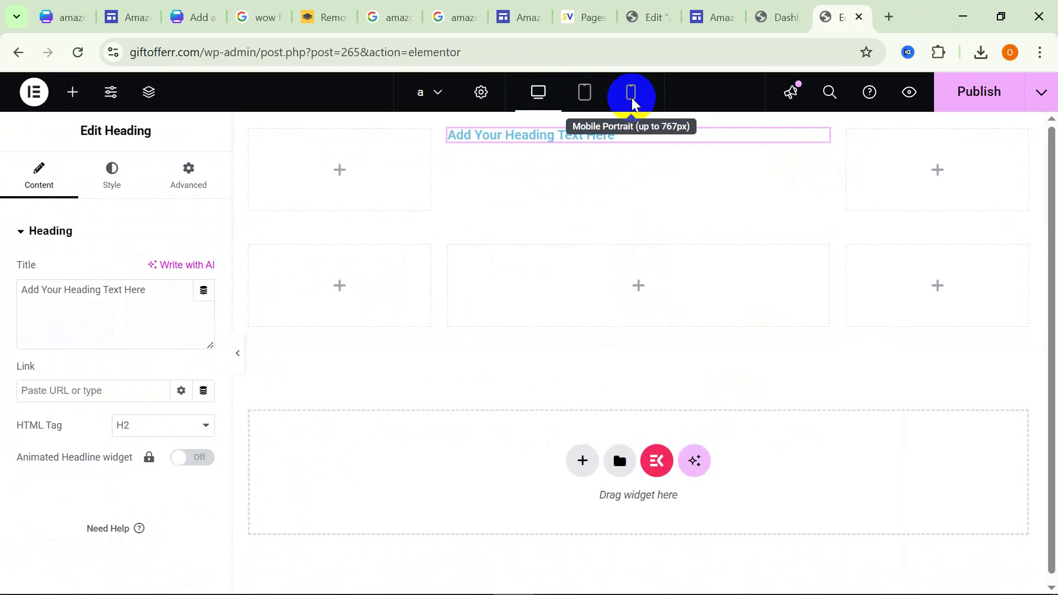
pyautogui.click(585, 101)
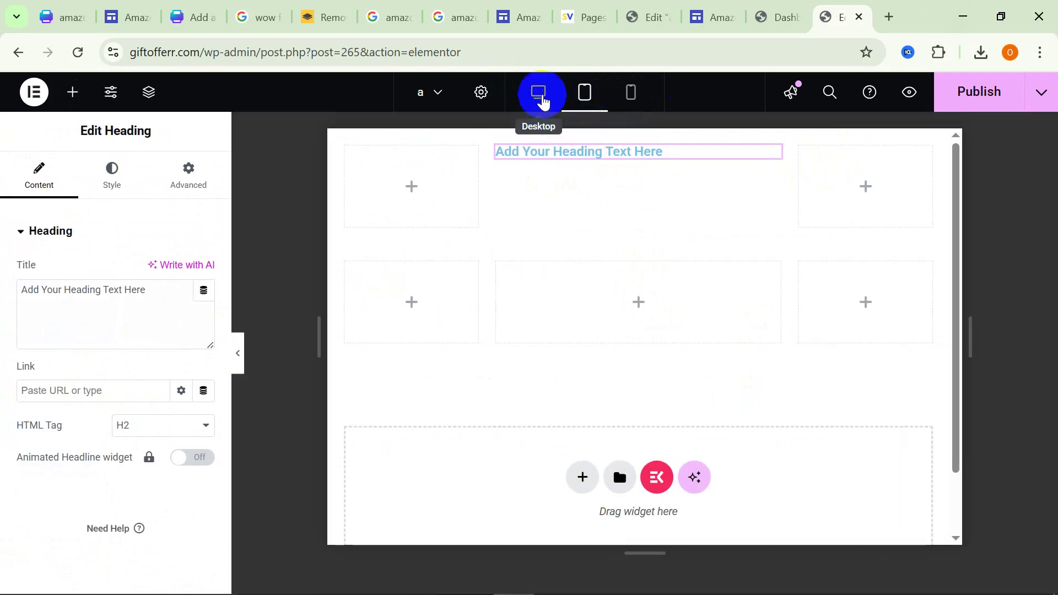
pyautogui.click(542, 98)
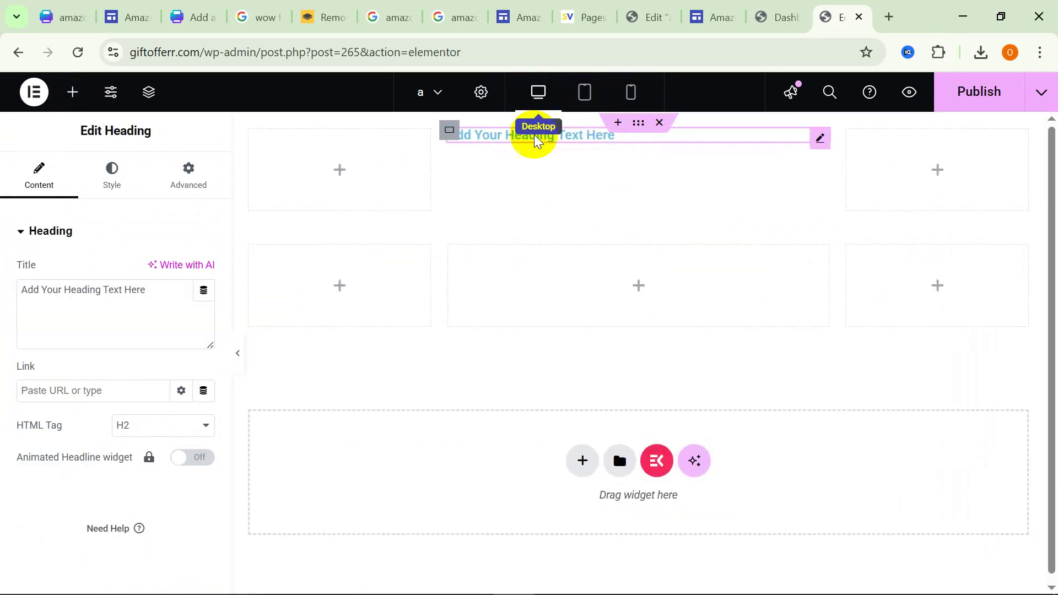
# Replace the heading's placeholder text with "Amazon Bonus Up To $750 Only 20 People", copied from the title line of the Notepad notes.
pyautogui.moveTo(30, 273); pyautogui.dragTo(90, 271)
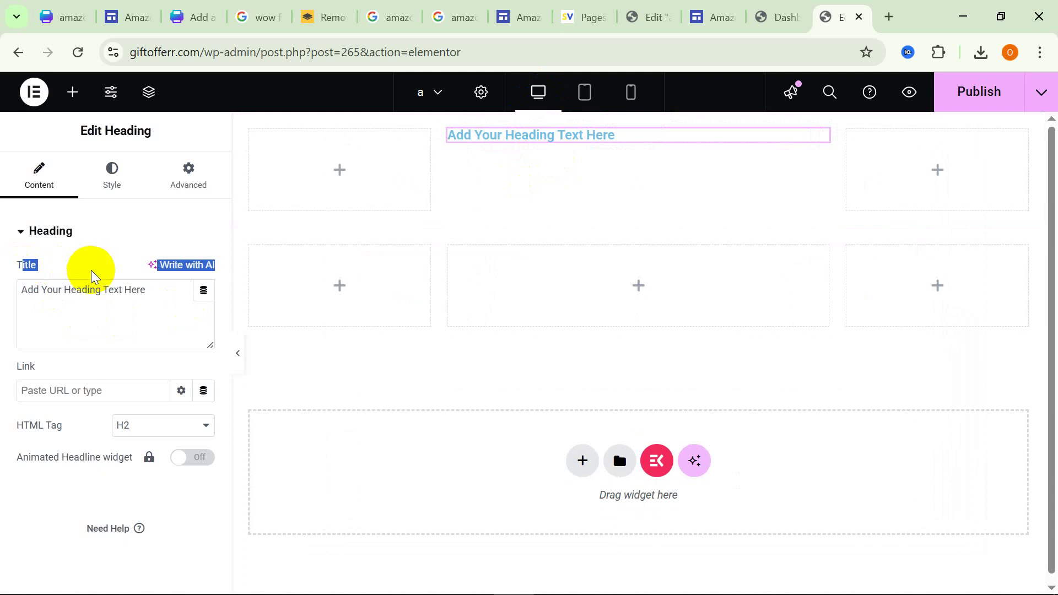
pyautogui.moveTo(151, 302); pyautogui.dragTo(2, 295)
pyautogui.press('BackSpace')
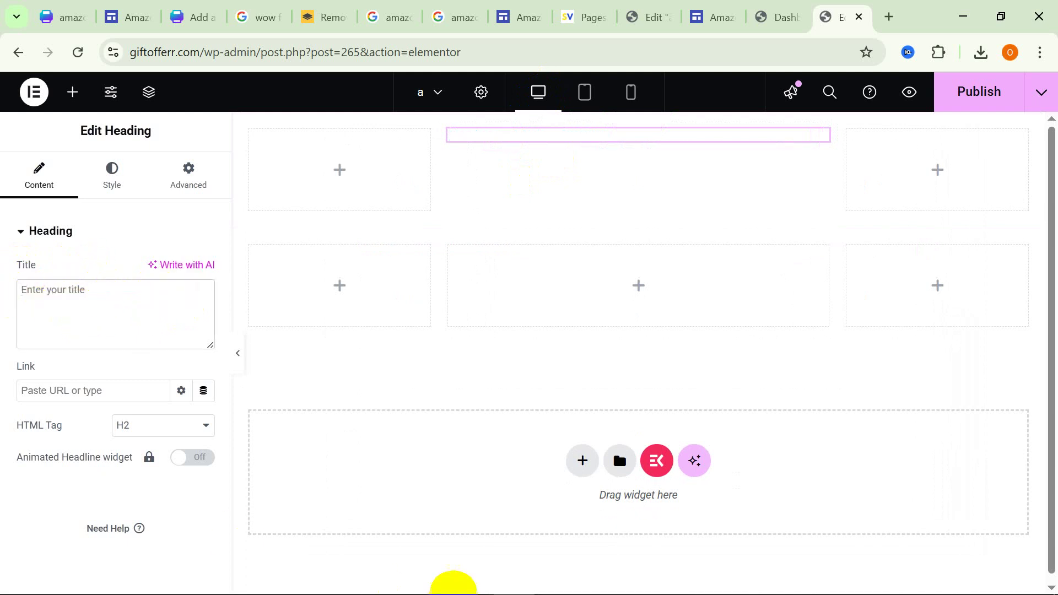
pyautogui.click(548, 577)
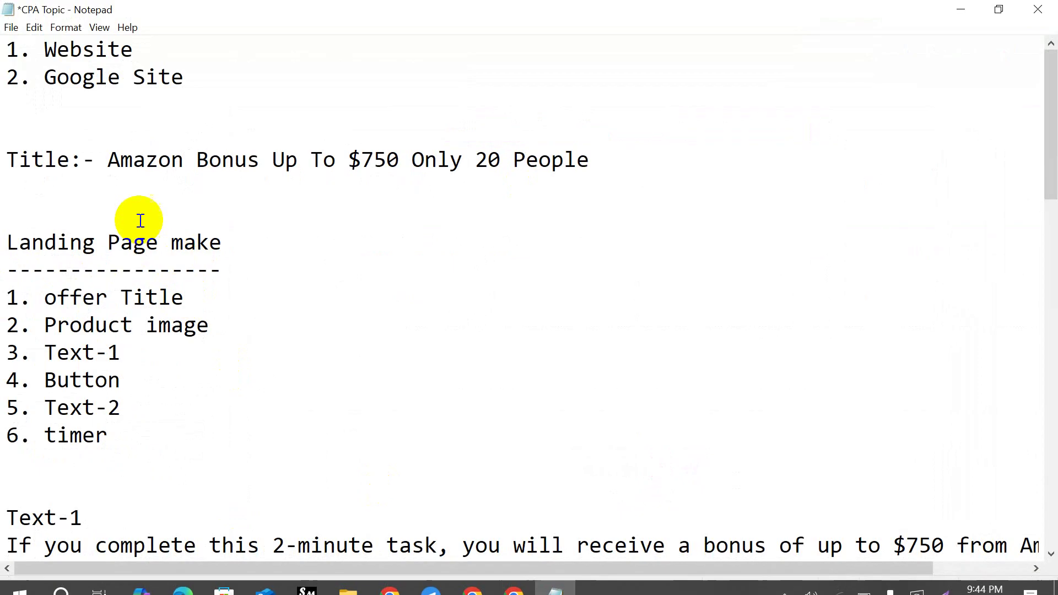
pyautogui.click(112, 163)
pyautogui.moveTo(112, 164); pyautogui.dragTo(563, 180)
pyautogui.rightClick(563, 180)
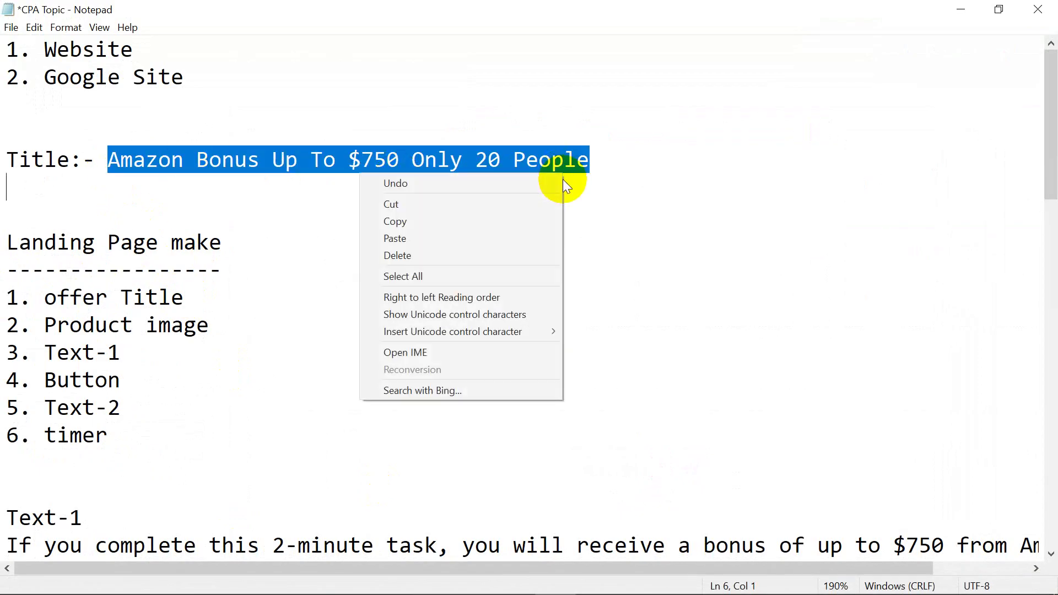
pyautogui.click(414, 221)
pyautogui.click(961, 9)
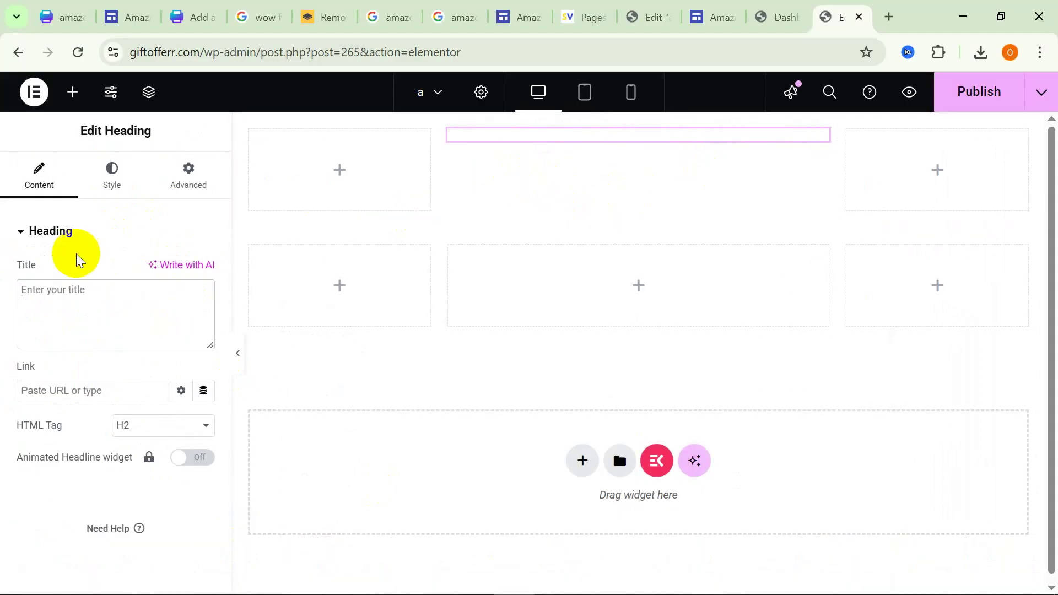
pyautogui.click(44, 301)
pyautogui.hotkey('ctrl', 'v')
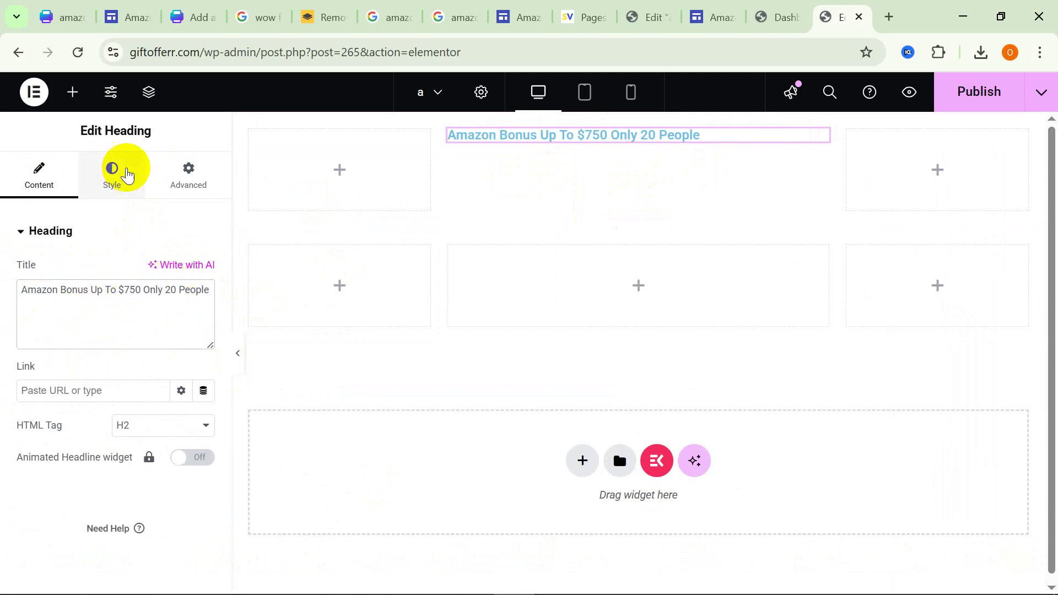
# Center the heading and change its text color to a near-black shade.
pyautogui.click(127, 174)
pyautogui.click(159, 271)
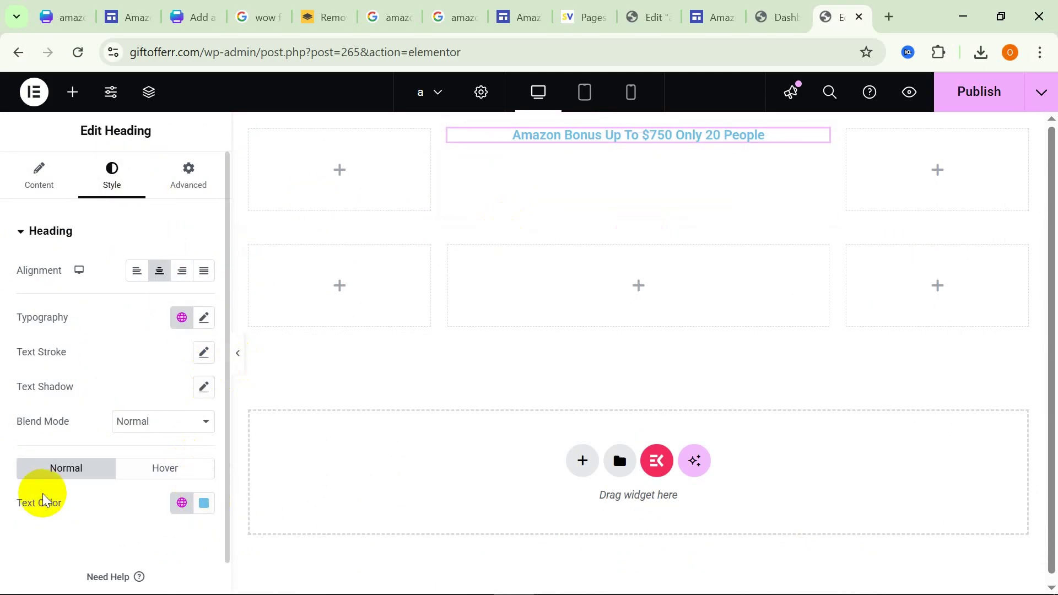
pyautogui.moveTo(27, 504); pyautogui.dragTo(110, 502)
pyautogui.click(204, 503)
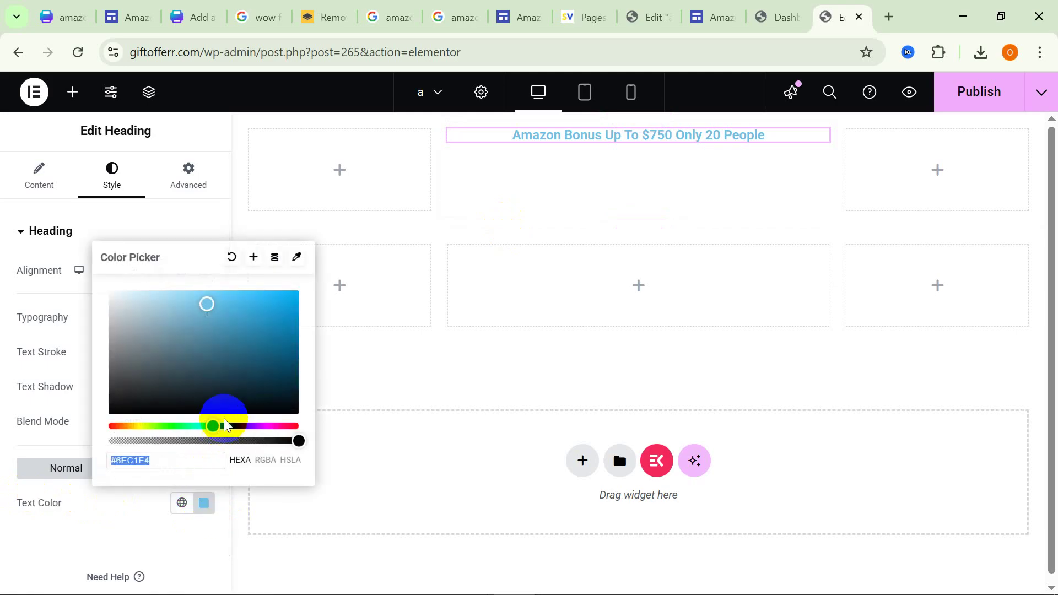
pyautogui.click(275, 401)
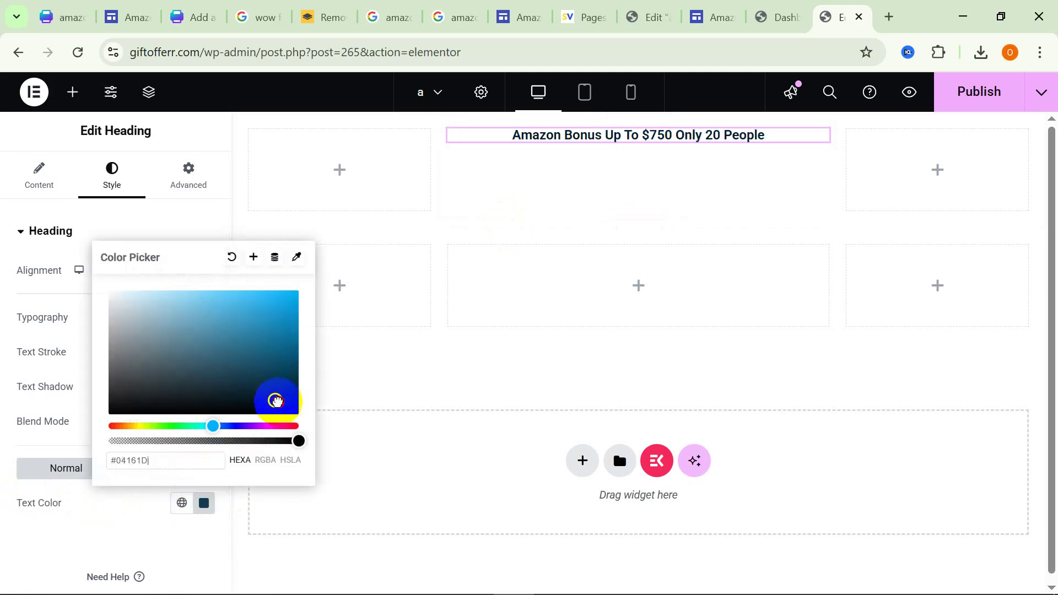
pyautogui.click(782, 458)
# Add an Image widget below the title heading and fill it with the "Add a heading" picture uploaded from the Downloads folder.
pyautogui.click(640, 286)
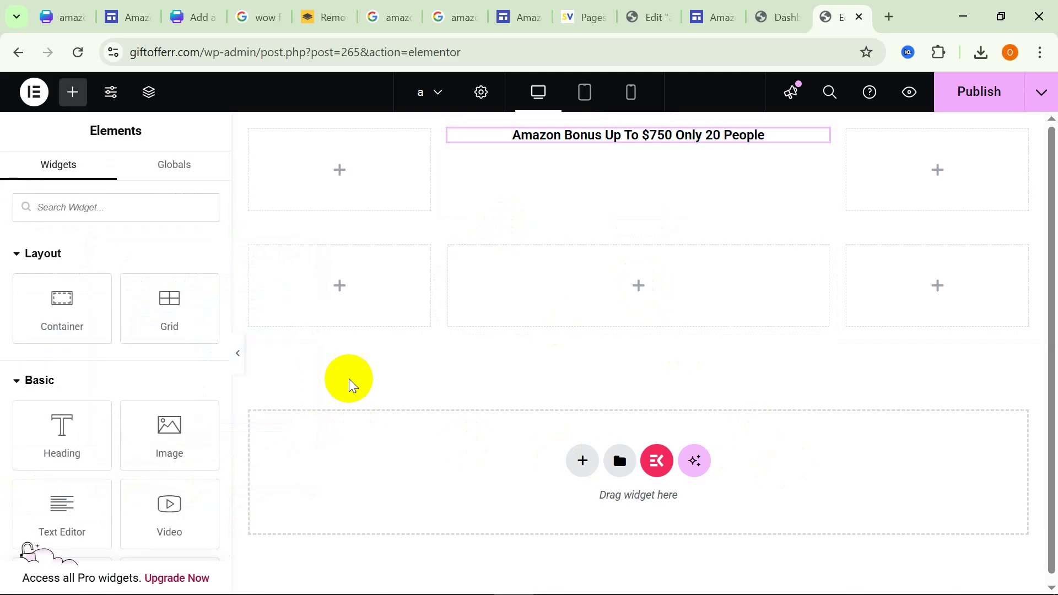
pyautogui.moveTo(172, 435); pyautogui.dragTo(649, 136)
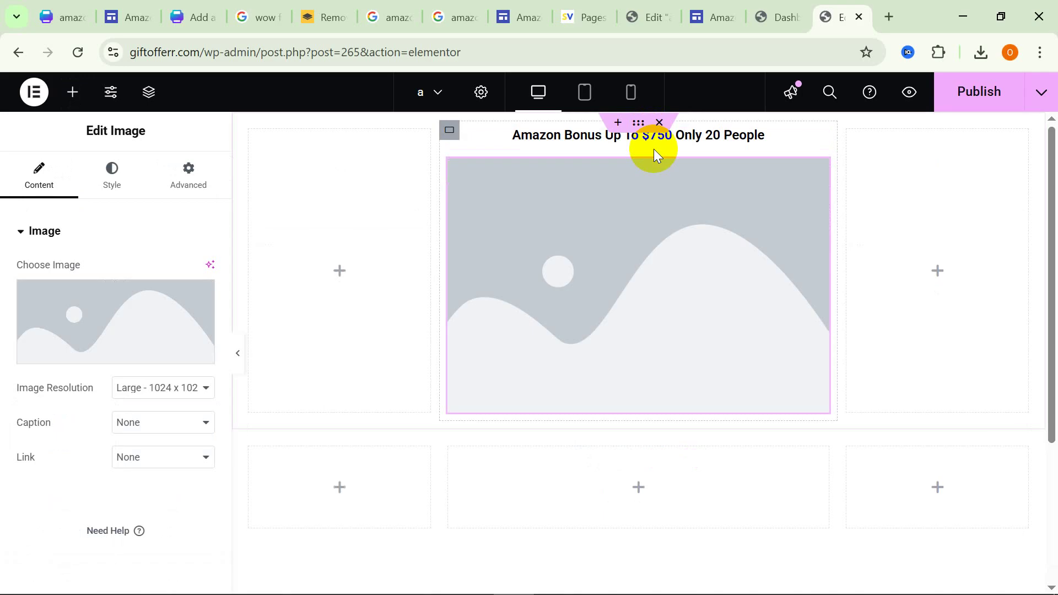
pyautogui.click(129, 319)
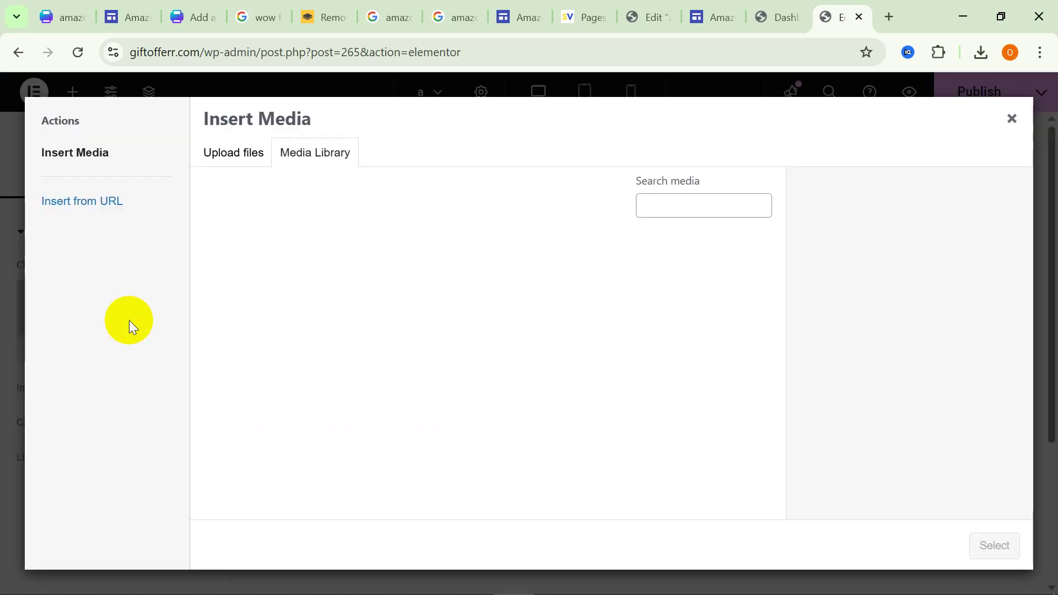
pyautogui.click(249, 164)
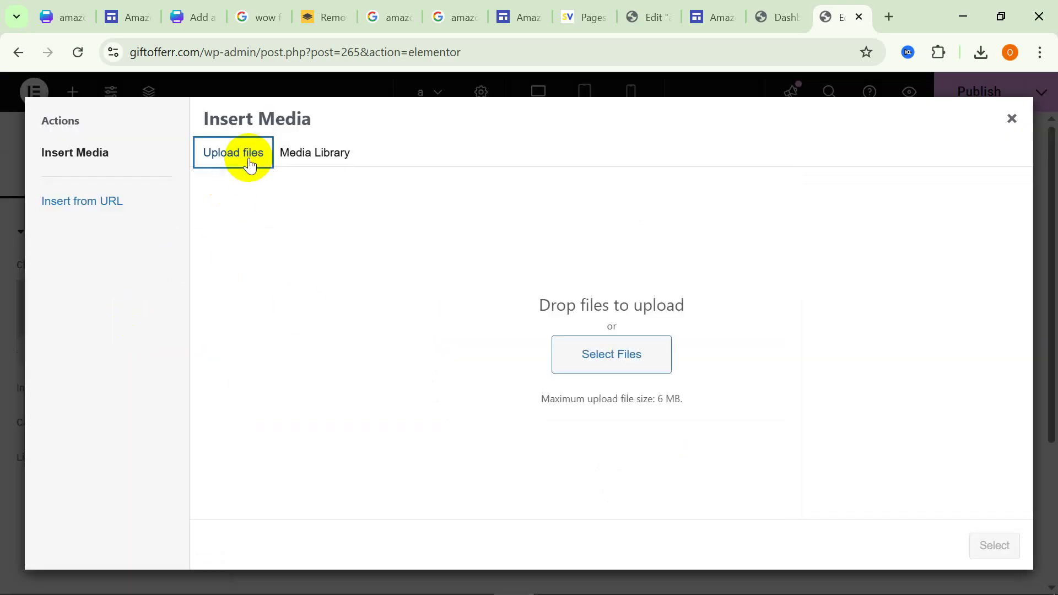
pyautogui.click(609, 359)
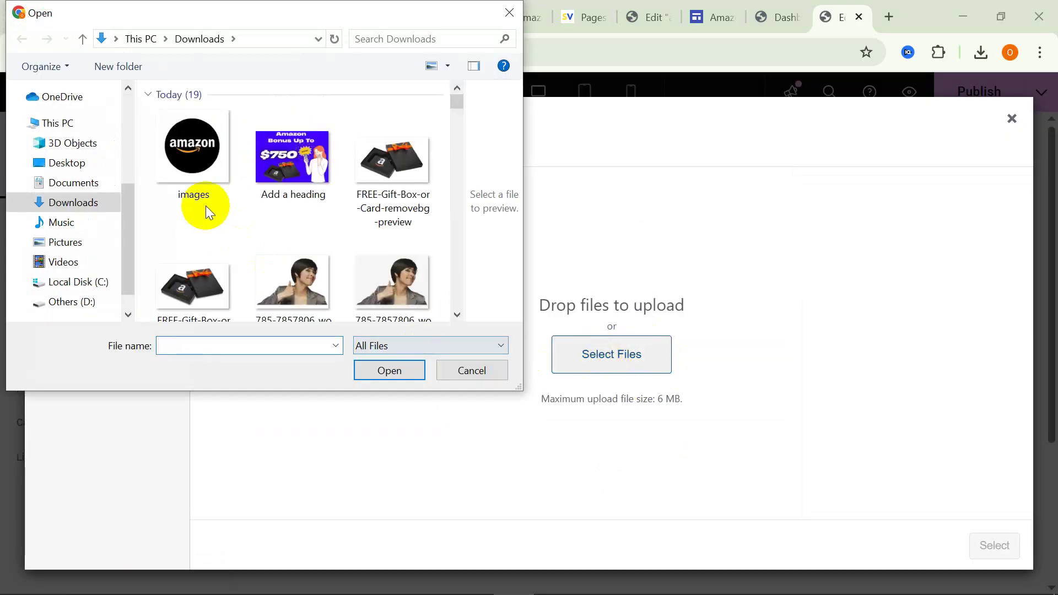
pyautogui.click(293, 157)
pyautogui.click(382, 372)
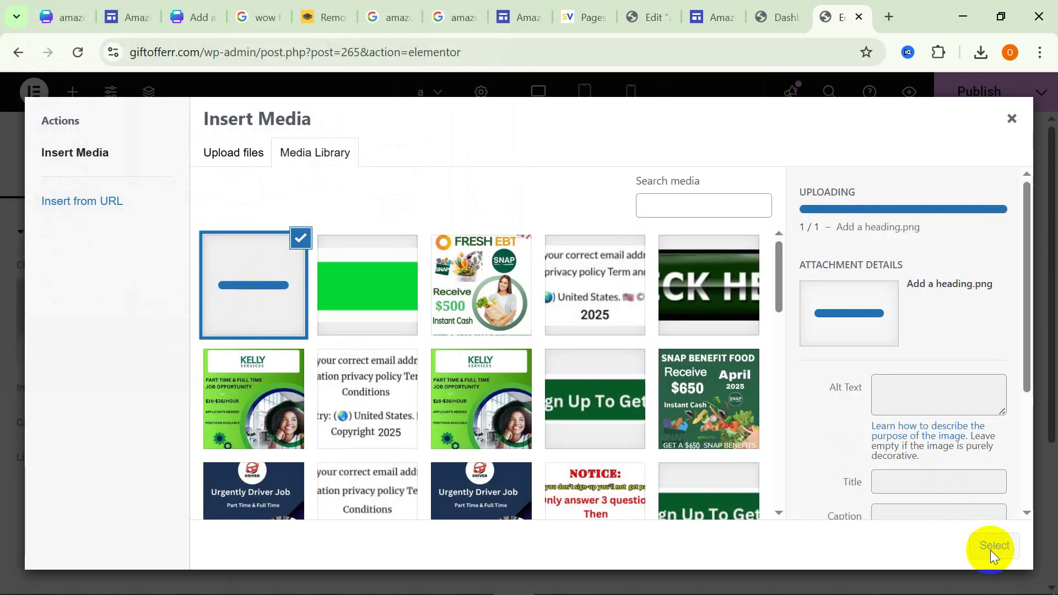
pyautogui.scroll(-4, 518, 388)
pyautogui.scroll(4, 456, 441)
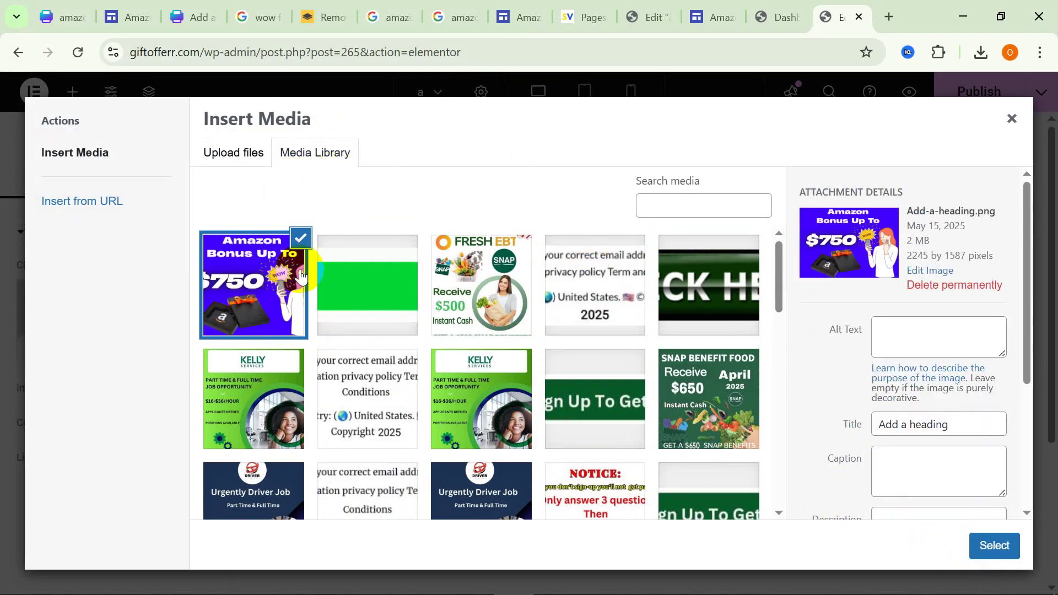
pyautogui.click(224, 285)
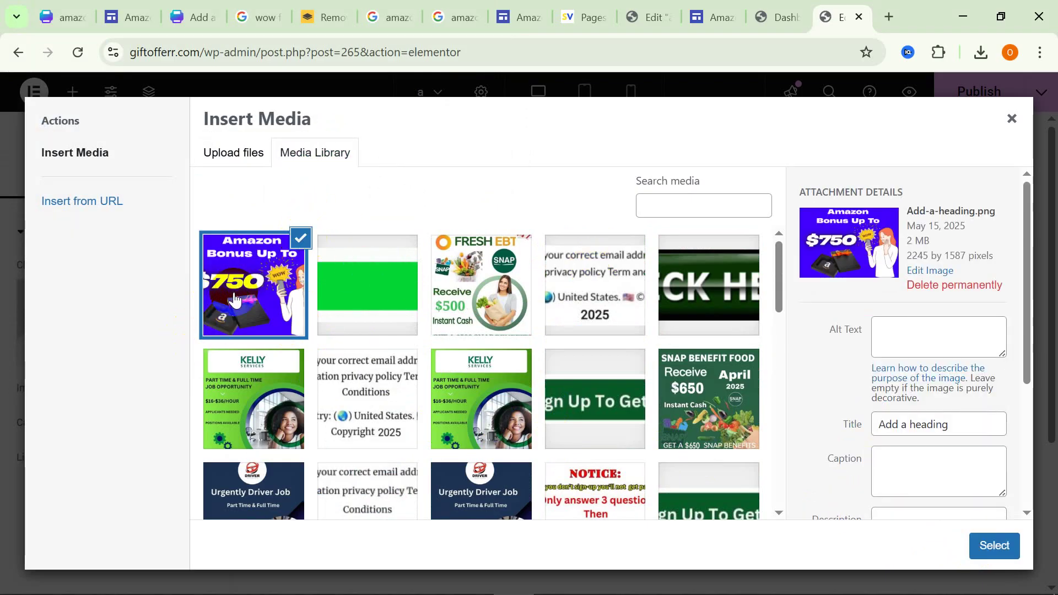
pyautogui.click(982, 551)
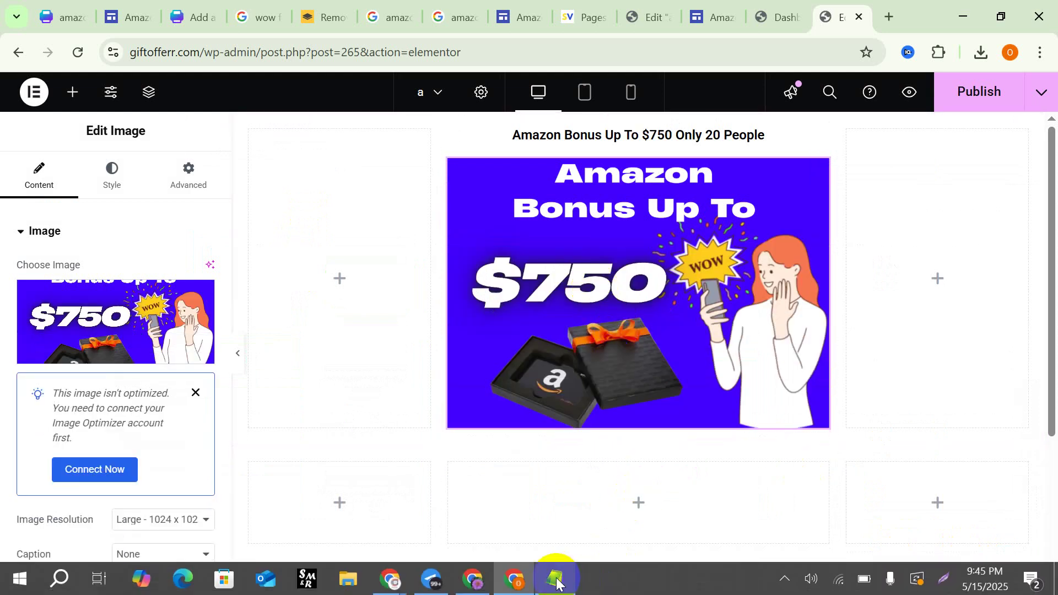
# Copy the Text-1 passage, including "Are you interested?", from the CPA Topic notes in Notepad and return to the page editor.
pyautogui.click(554, 578)
pyautogui.moveTo(47, 325); pyautogui.dragTo(210, 326)
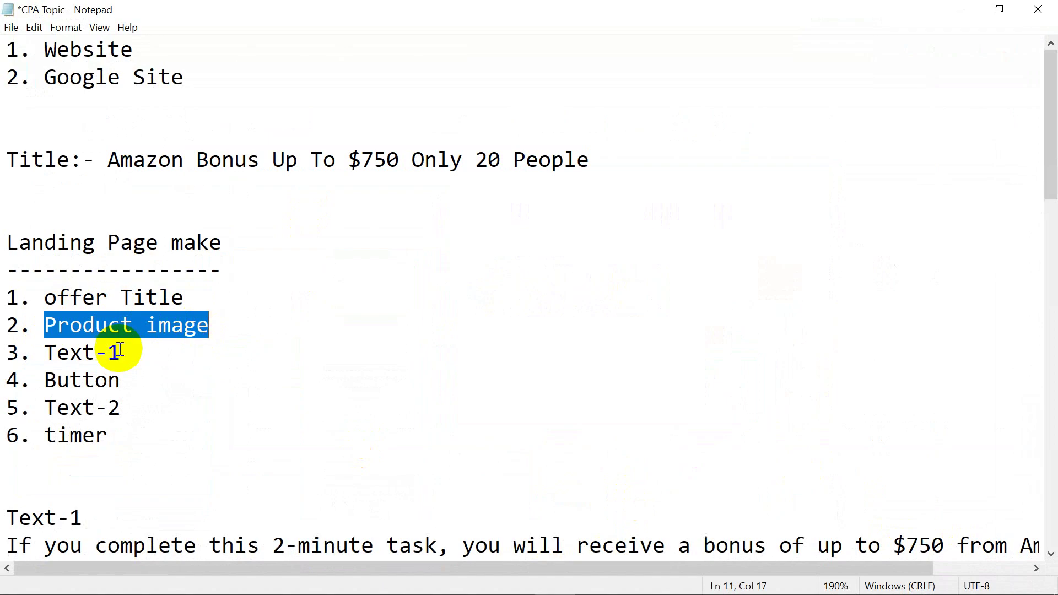
pyautogui.click(53, 353)
pyautogui.click(156, 353)
pyautogui.scroll(-2, 213, 340)
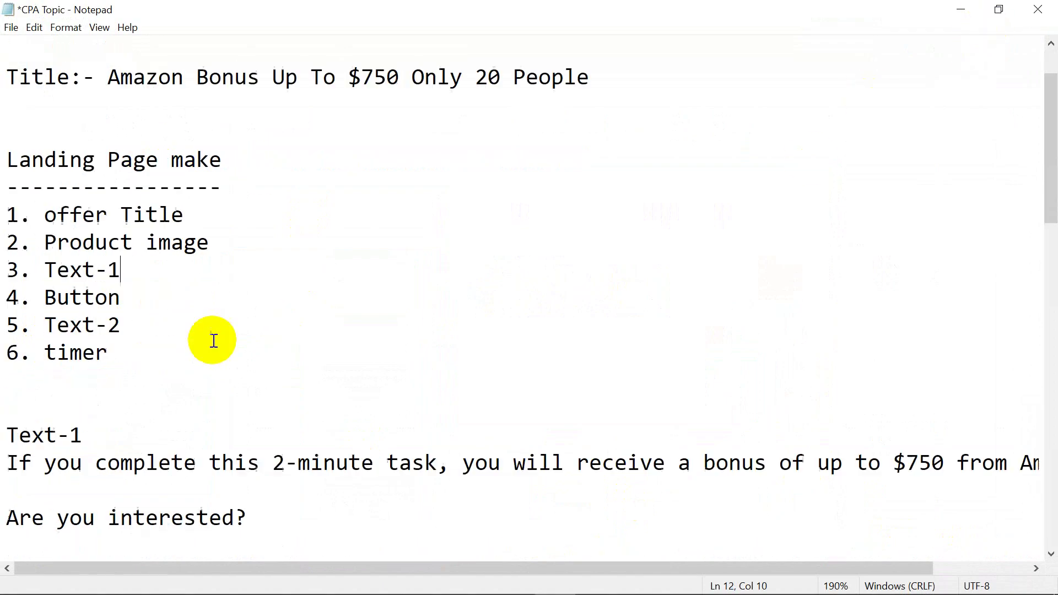
pyautogui.moveTo(3, 382); pyautogui.dragTo(272, 448)
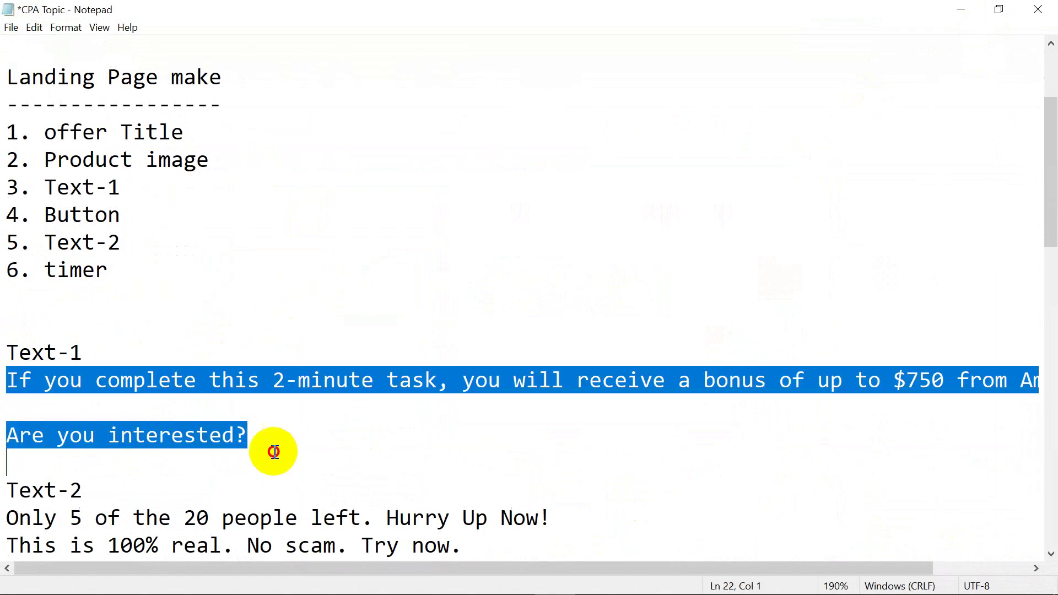
pyautogui.rightClick(237, 432)
pyautogui.click(113, 252)
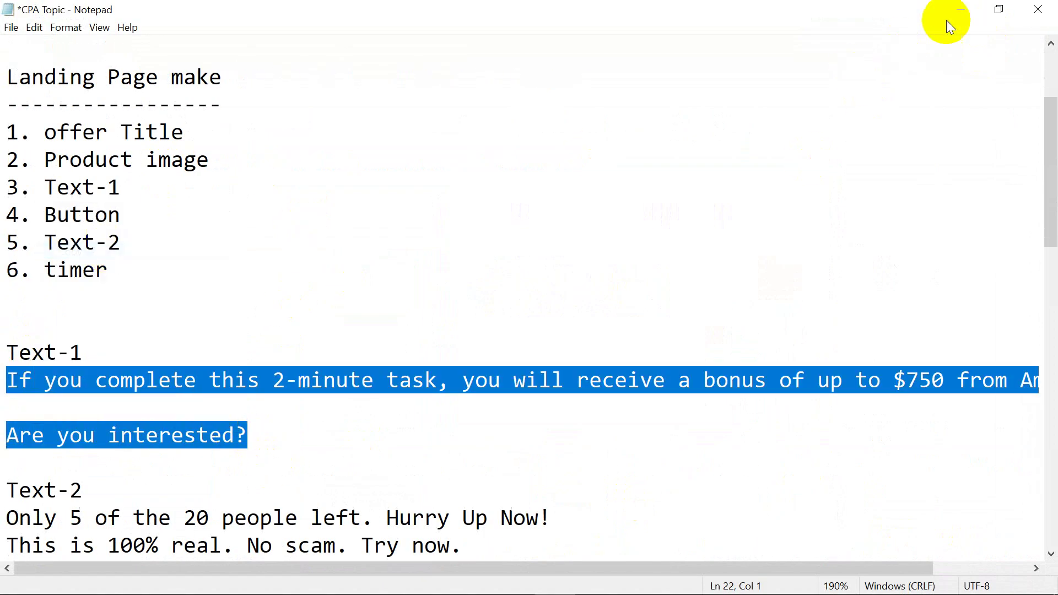
pyautogui.click(962, 9)
# Place a Heading widget directly below the product image and replace its placeholder with the copied Text-1 passage.
pyautogui.click(634, 496)
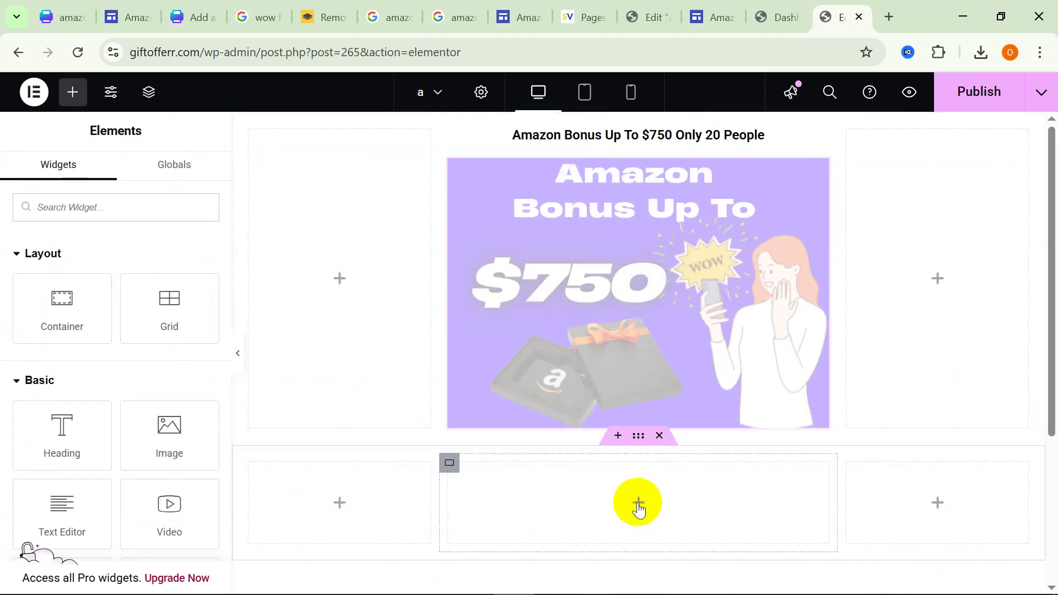
pyautogui.scroll(-3, 133, 331)
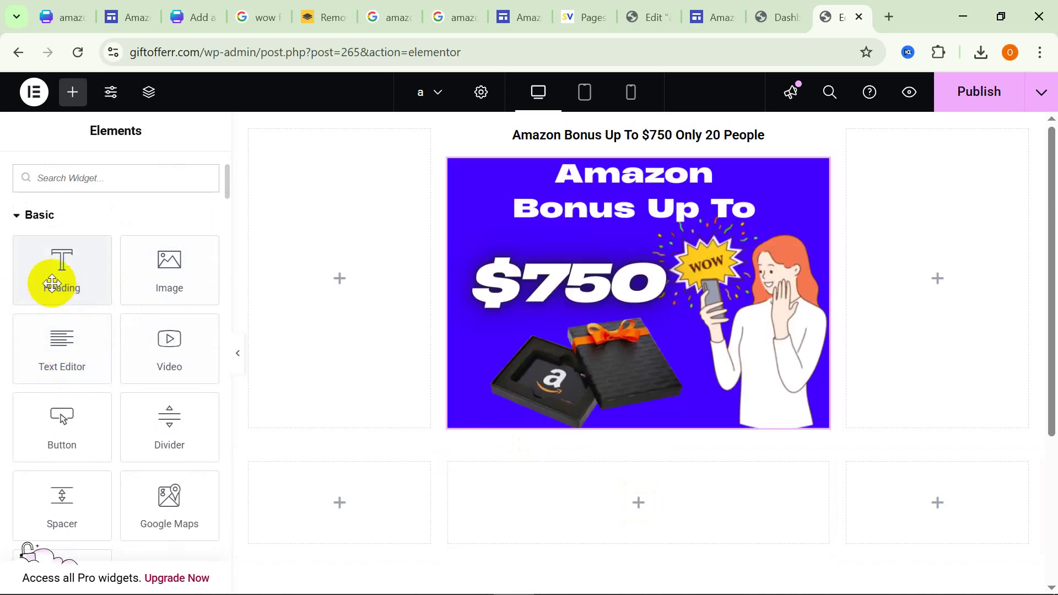
pyautogui.moveTo(56, 274); pyautogui.dragTo(643, 419)
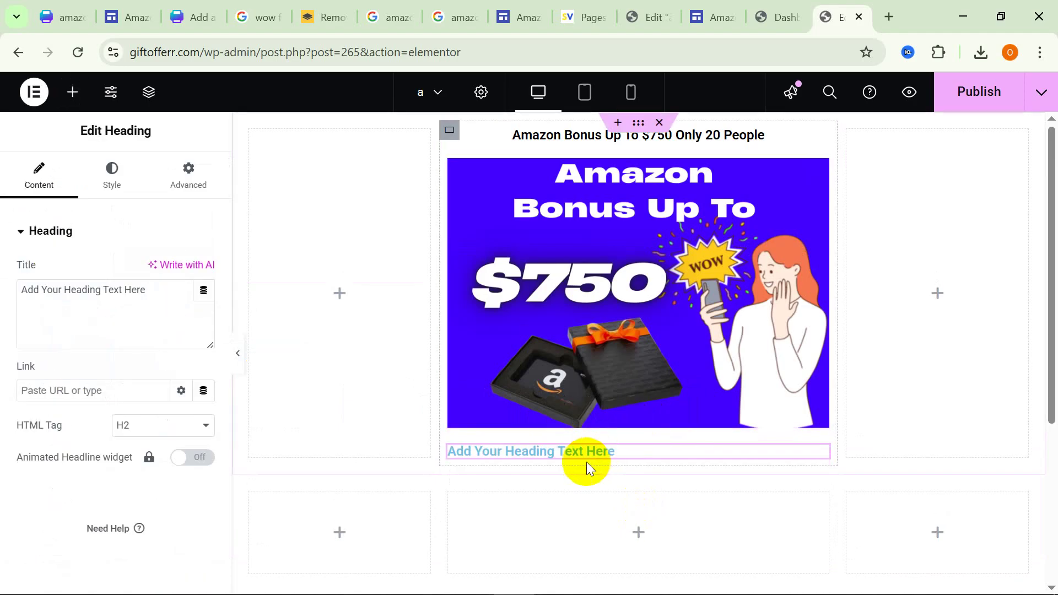
pyautogui.moveTo(161, 293); pyautogui.dragTo(15, 295)
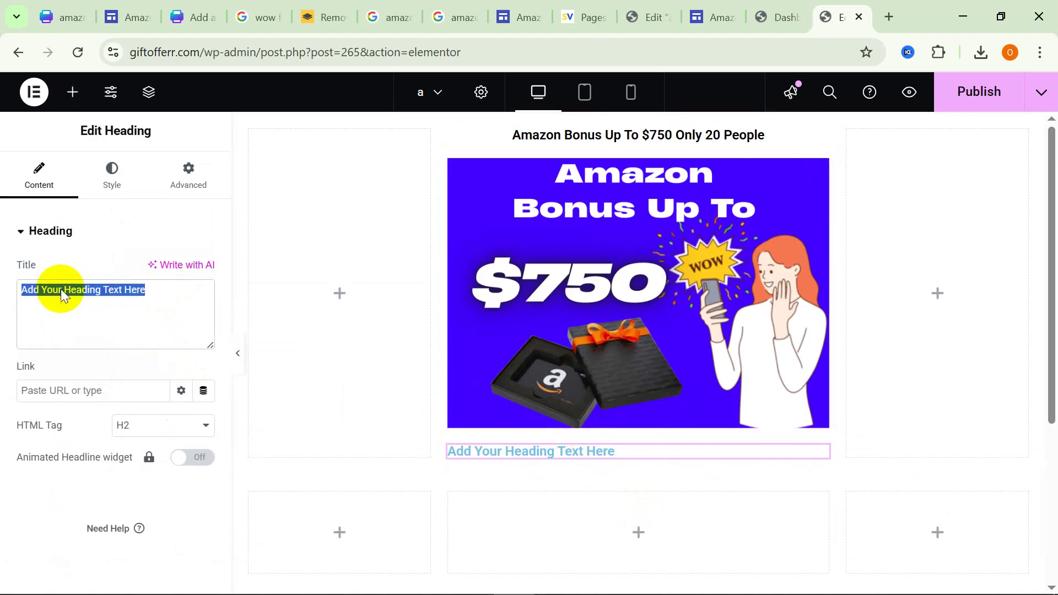
pyautogui.rightClick(60, 288)
pyautogui.click(97, 299)
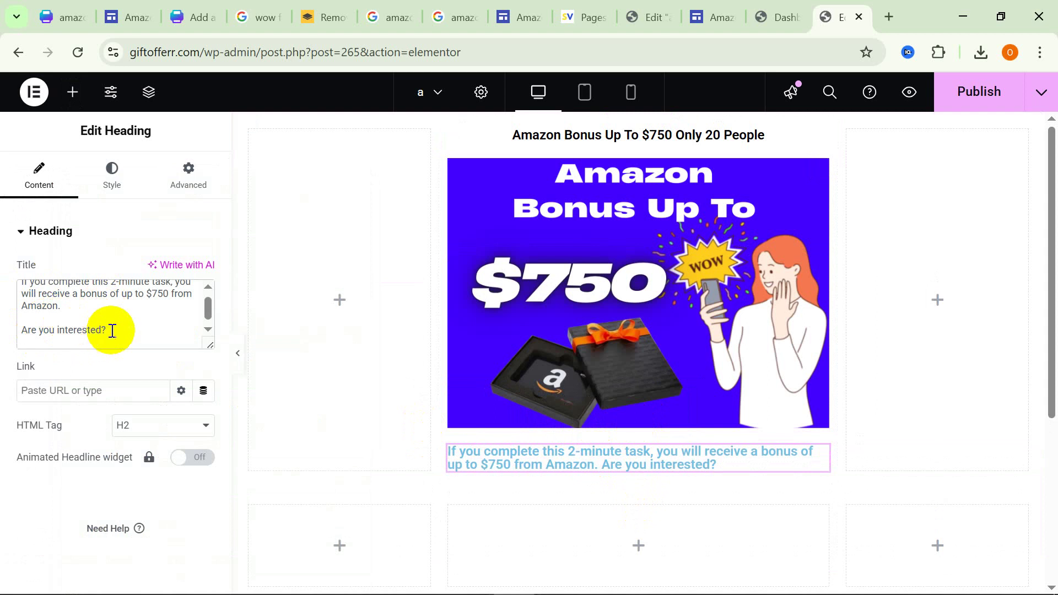
# Delete "Are you interested?" and the blank line before it from the new heading's title.
pyautogui.moveTo(110, 331); pyautogui.dragTo(26, 333)
pyautogui.press('BackSpace')
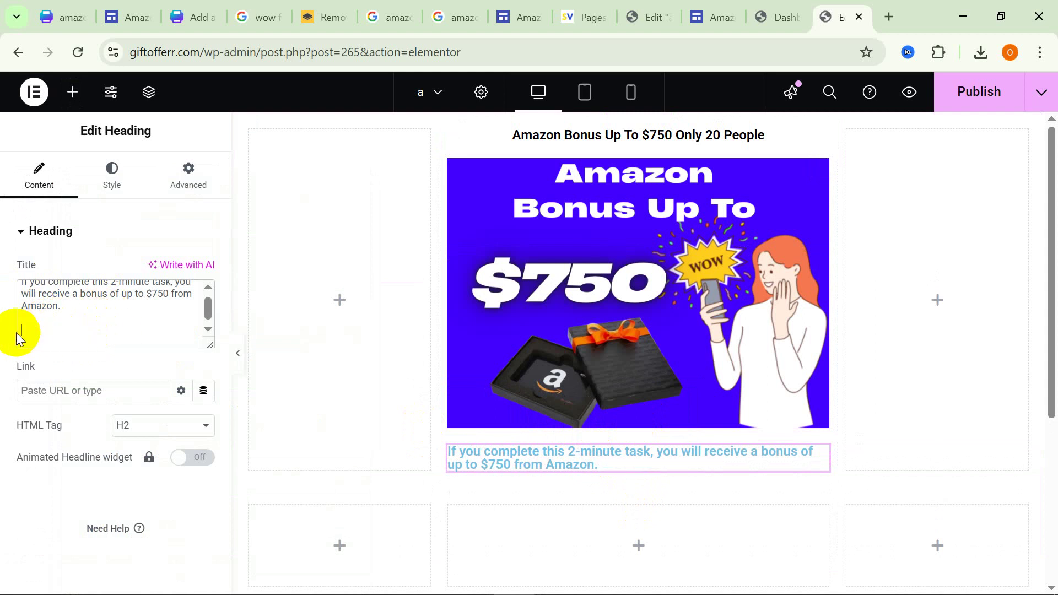
pyautogui.press('BackSpace')
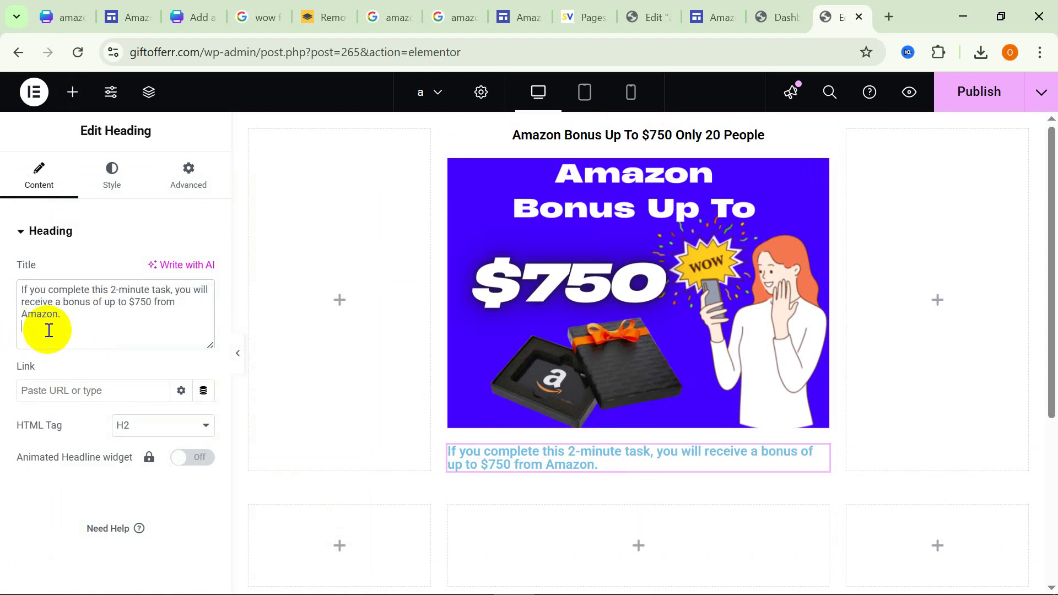
# Center the 2-minute task heading and set its text color to black, #000000.
pyautogui.click(105, 184)
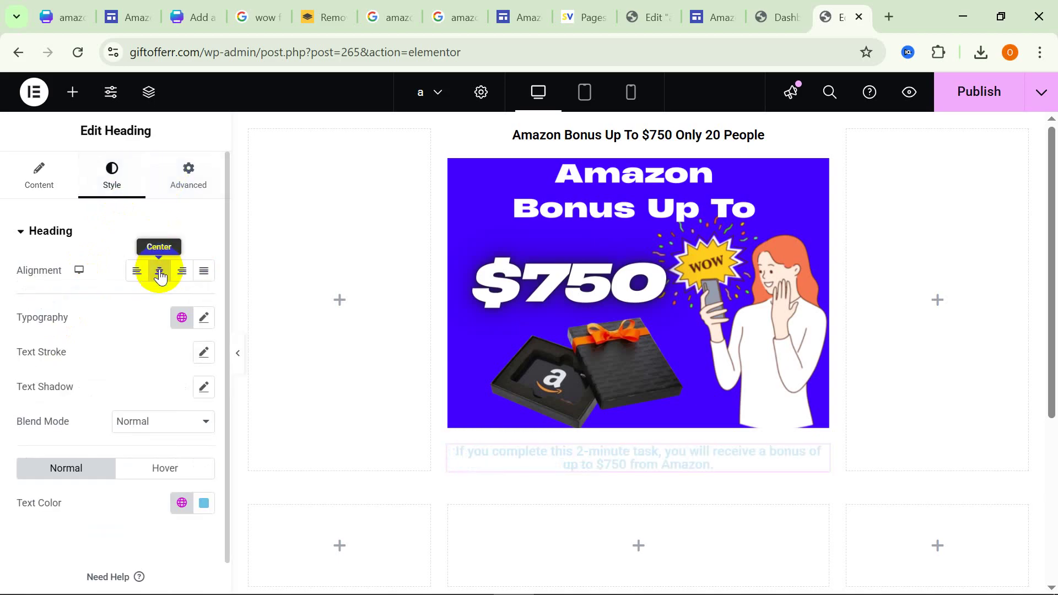
pyautogui.click(204, 503)
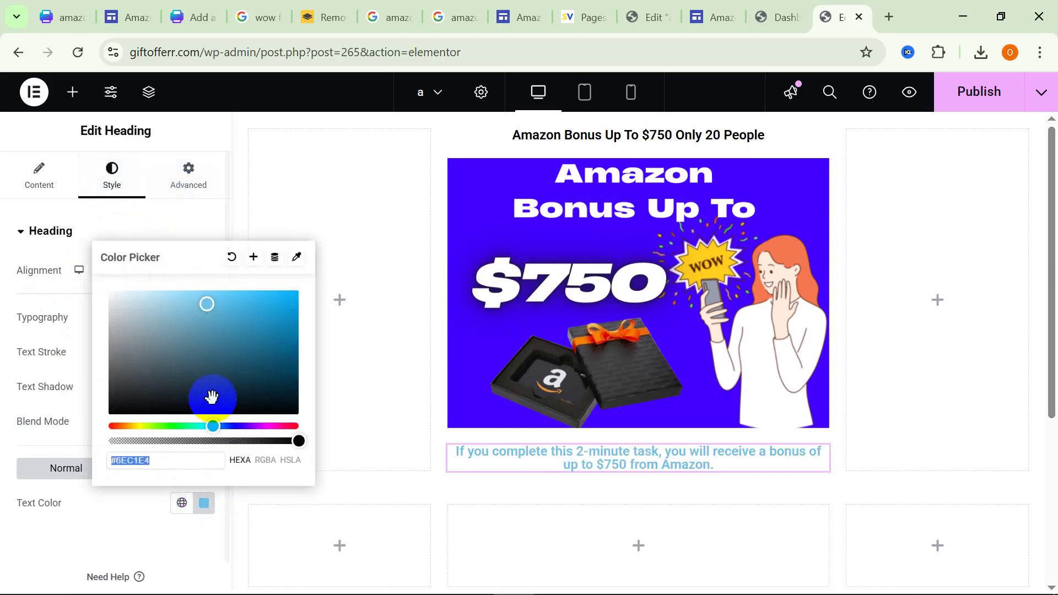
pyautogui.click(298, 415)
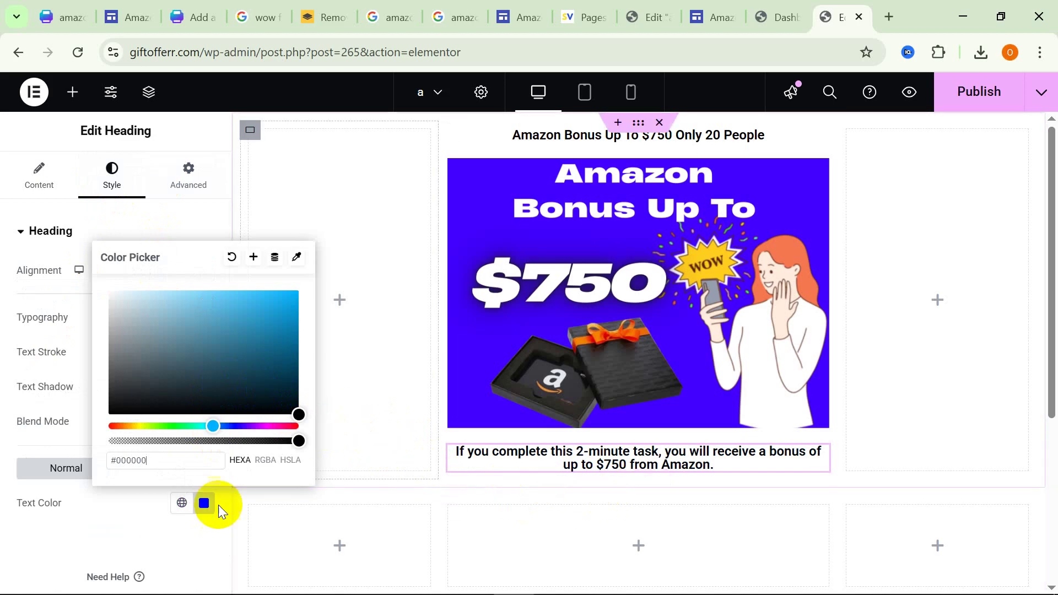
pyautogui.click(78, 525)
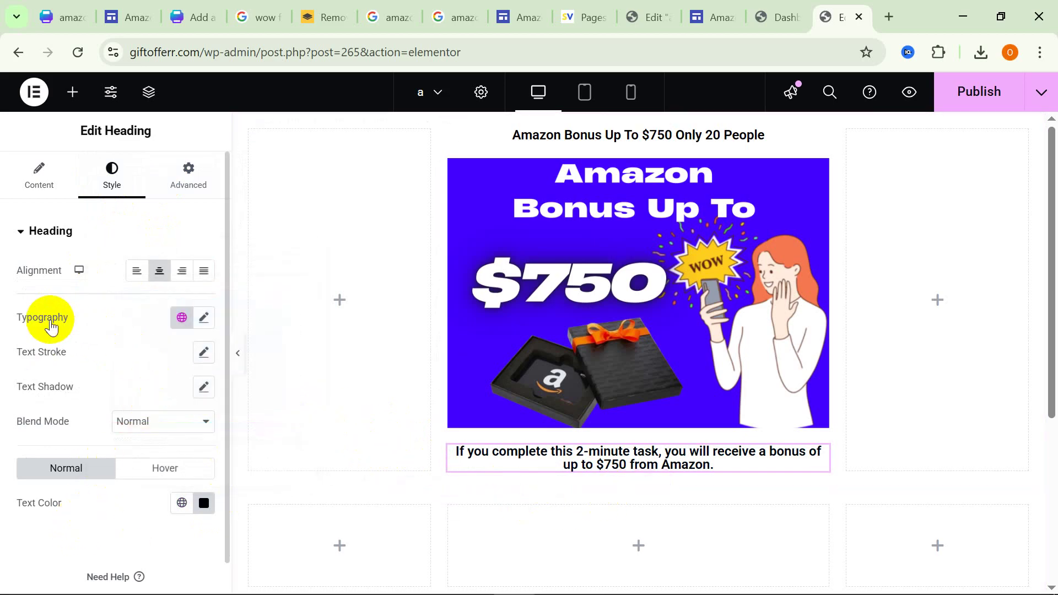
# Set the 2-minute task heading's font size to 16 px.
pyautogui.click(203, 317)
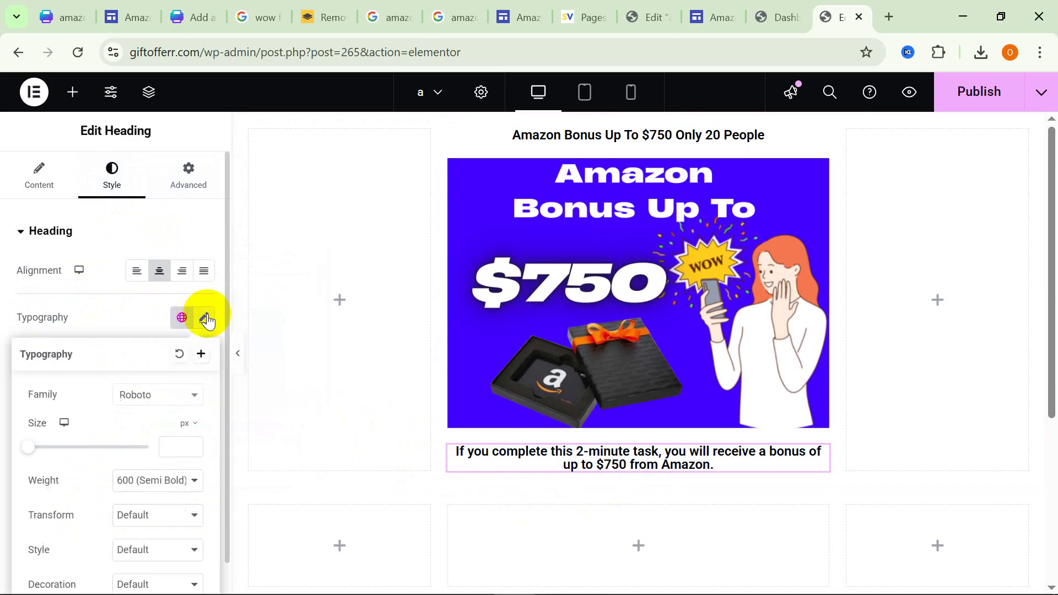
pyautogui.moveTo(26, 451); pyautogui.dragTo(34, 451)
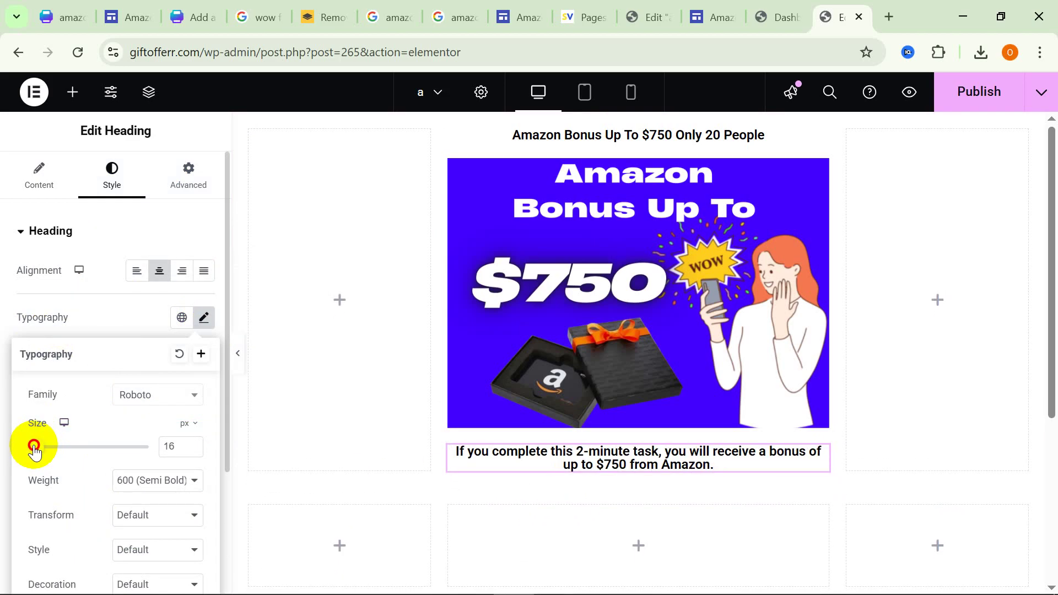
pyautogui.scroll(-2, 546, 496)
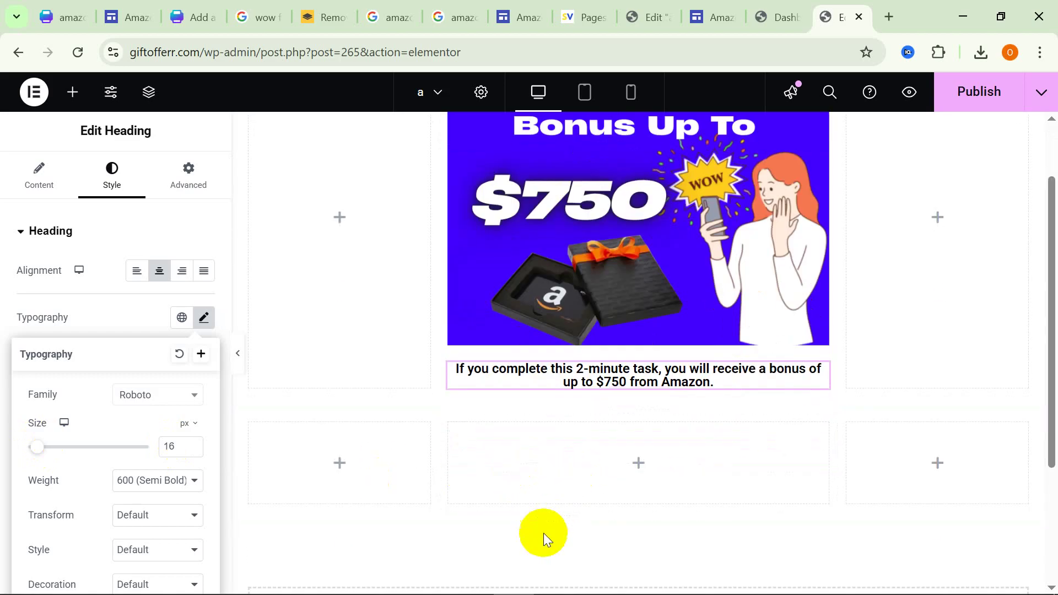
pyautogui.click(544, 534)
# Add a Heading widget below the 2-minute task text and set its title to "Are you interested?", copied from the Notepad notes.
pyautogui.click(637, 464)
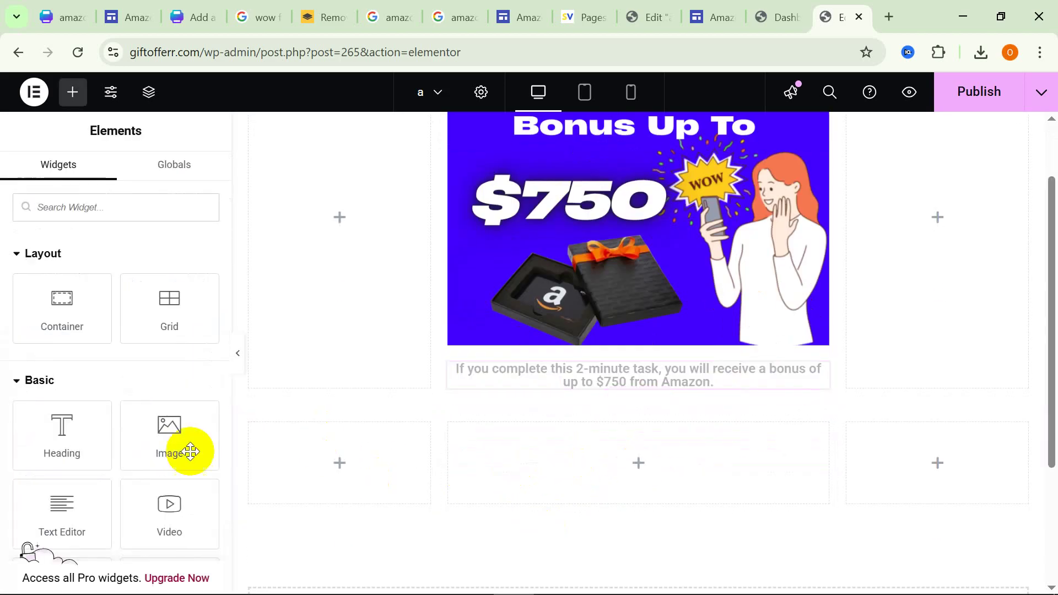
pyautogui.moveTo(56, 448); pyautogui.dragTo(647, 386)
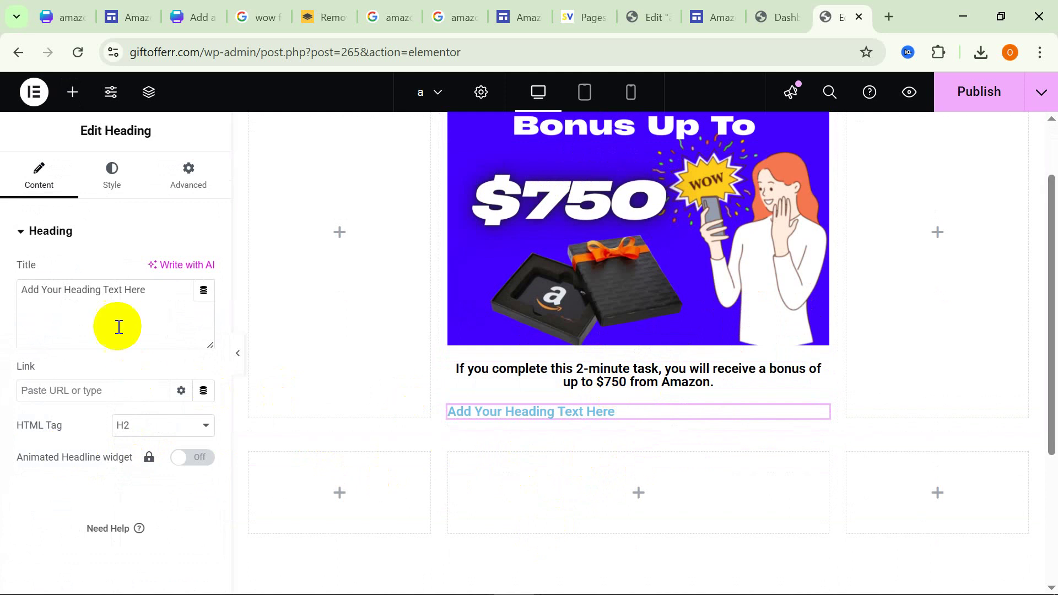
pyautogui.moveTo(148, 291); pyautogui.dragTo(47, 283)
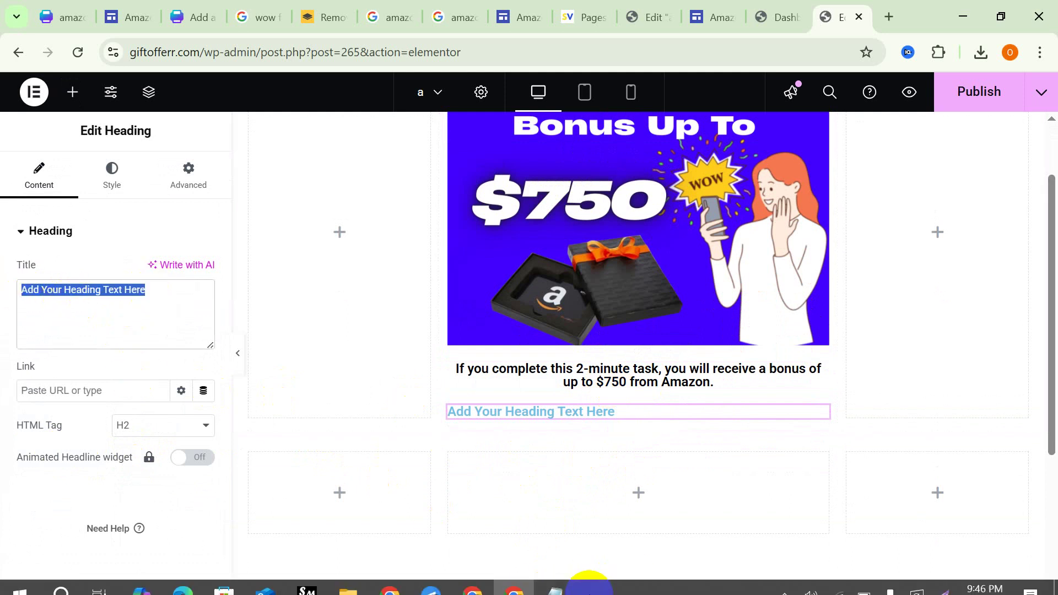
pyautogui.click(557, 583)
pyautogui.scroll(-1, 156, 421)
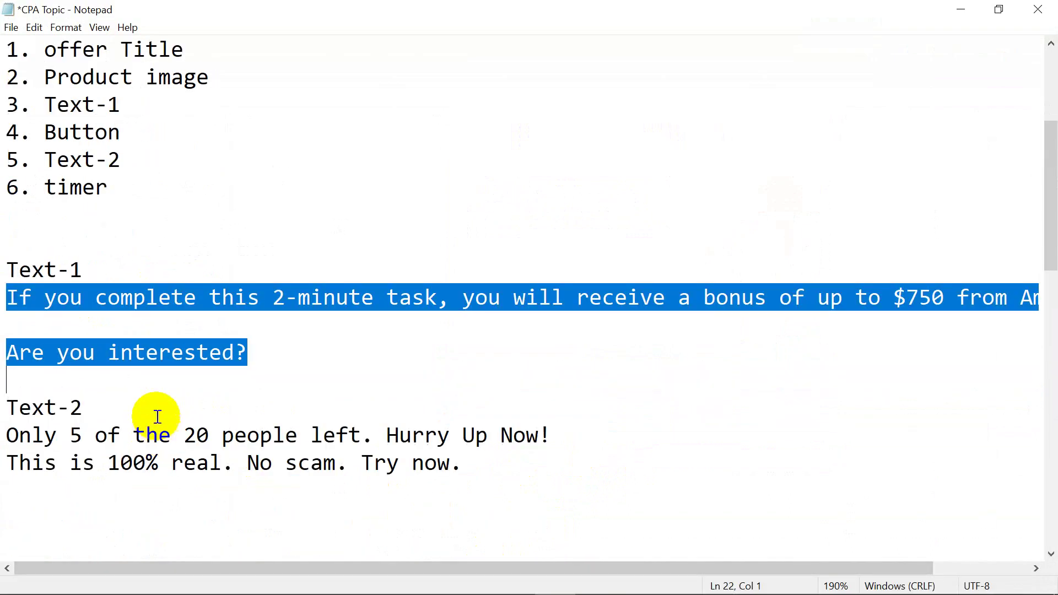
pyautogui.click(128, 354)
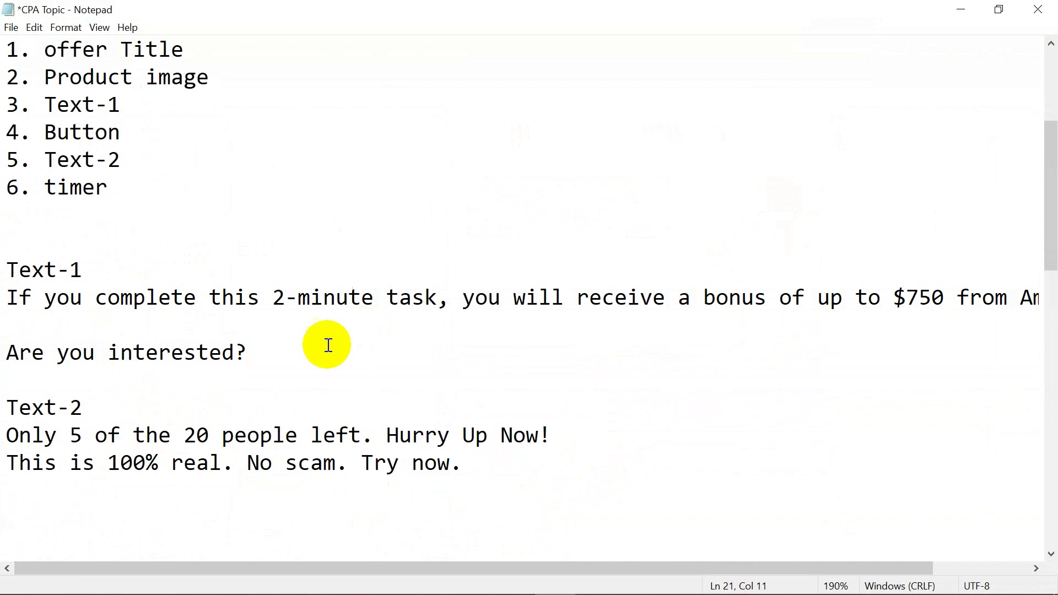
pyautogui.moveTo(326, 345); pyautogui.dragTo(7, 355)
pyautogui.rightClick(4, 354)
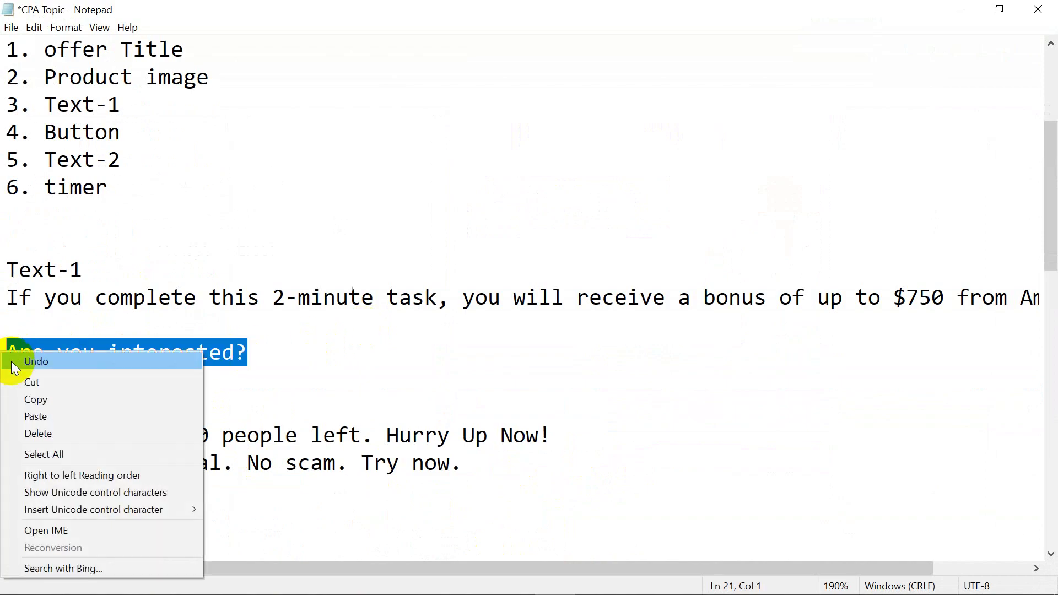
pyautogui.click(29, 399)
pyautogui.click(964, 16)
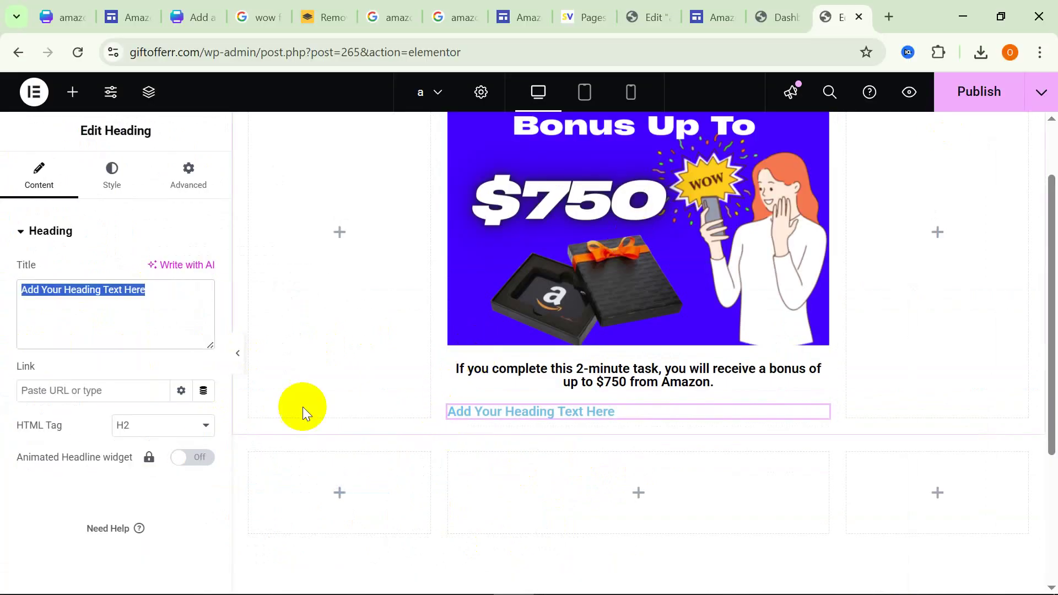
pyautogui.rightClick(148, 335)
pyautogui.click(177, 300)
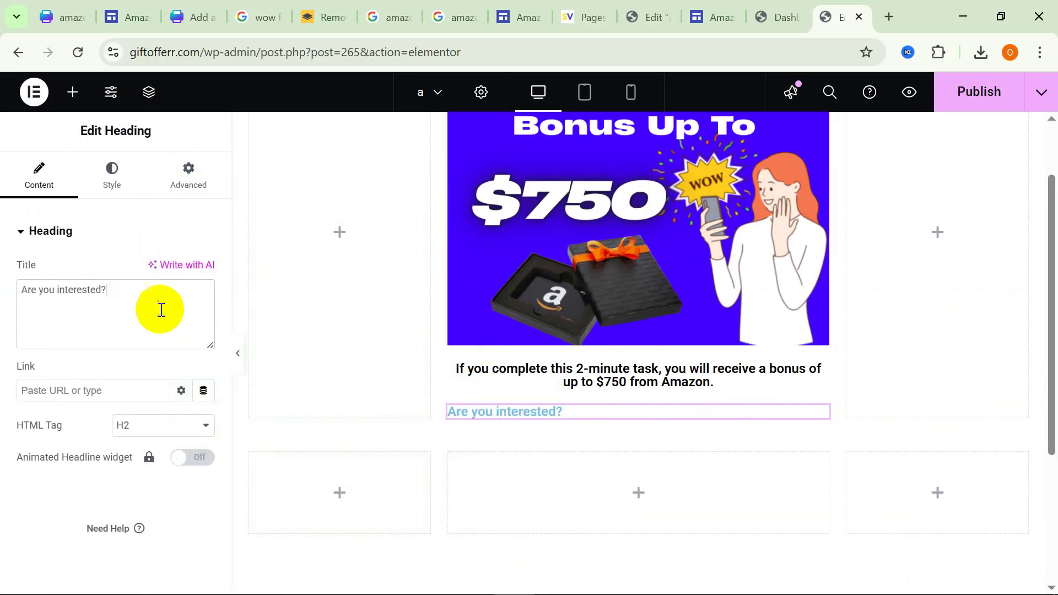
# Center the "Are you interested?" heading and set its text color to black, #000000.
pyautogui.click(115, 185)
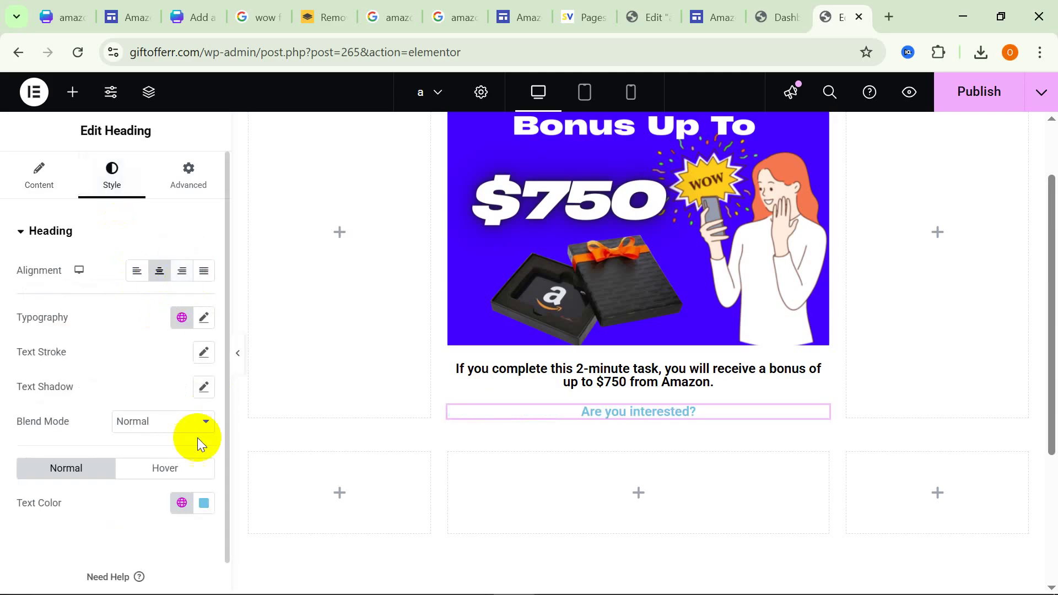
pyautogui.click(203, 503)
pyautogui.moveTo(228, 380); pyautogui.dragTo(307, 424)
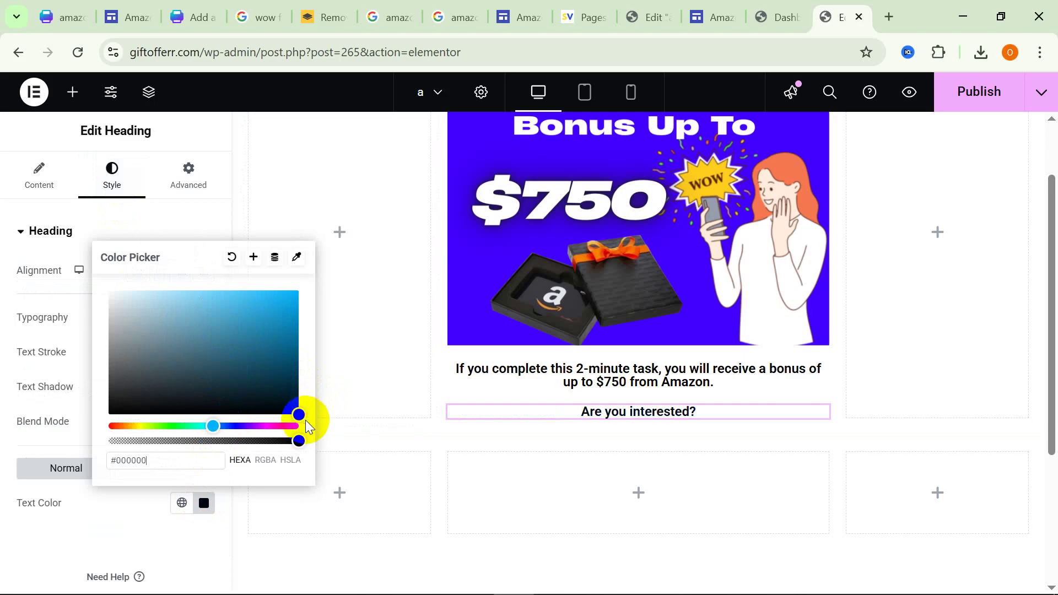
pyautogui.click(82, 521)
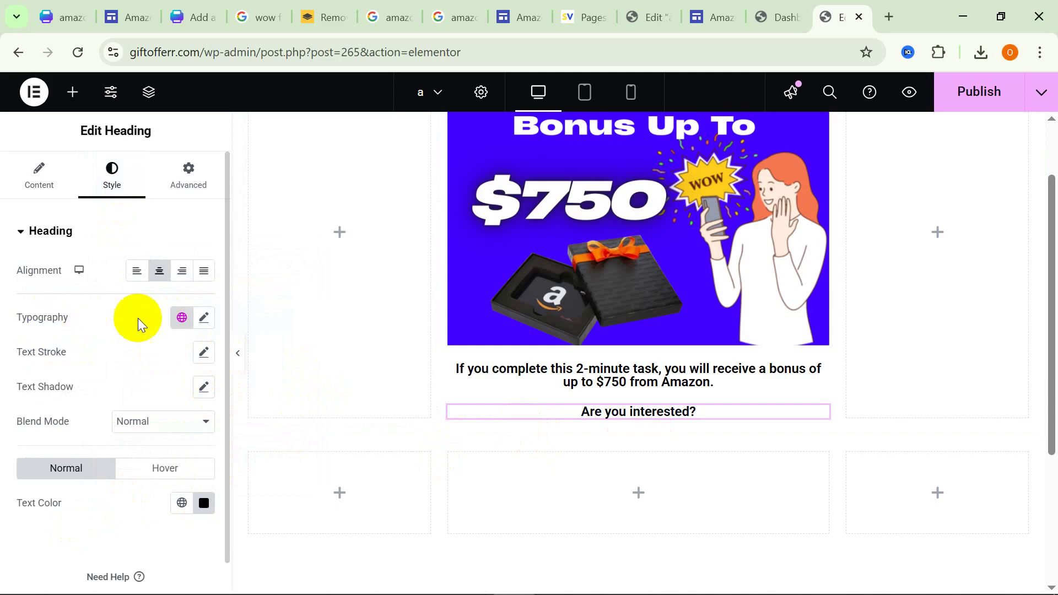
# Set the font size of the "Are you interested?" heading to 26 px.
pyautogui.click(204, 318)
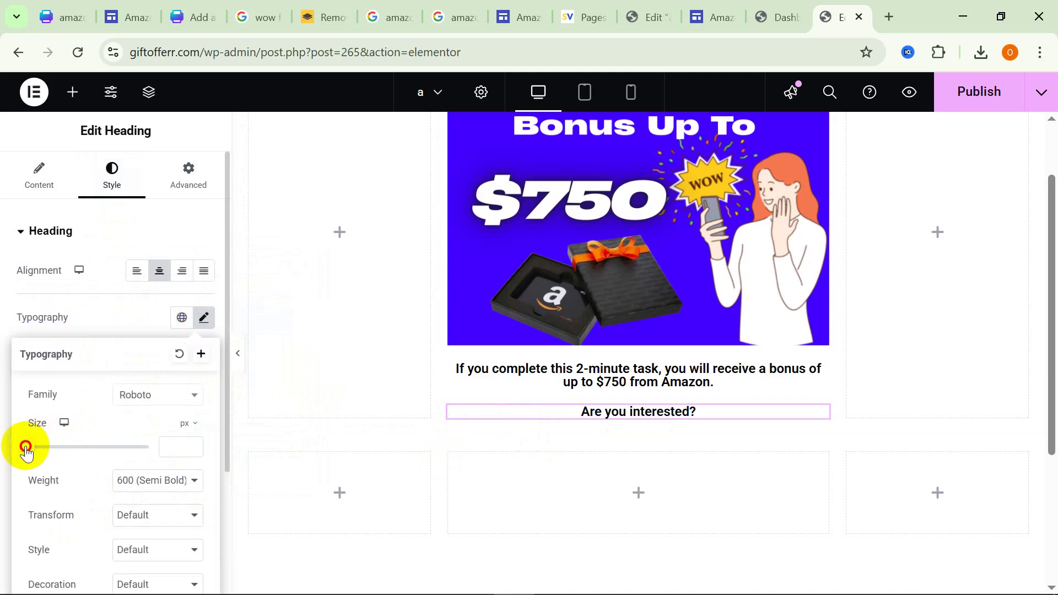
pyautogui.moveTo(35, 448); pyautogui.dragTo(43, 448)
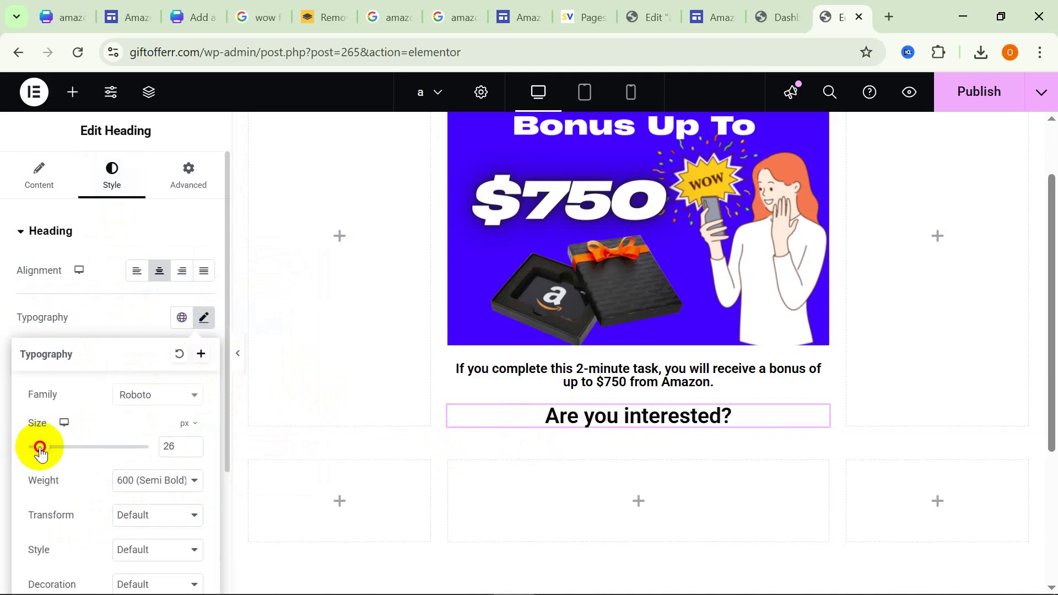
pyautogui.click(548, 455)
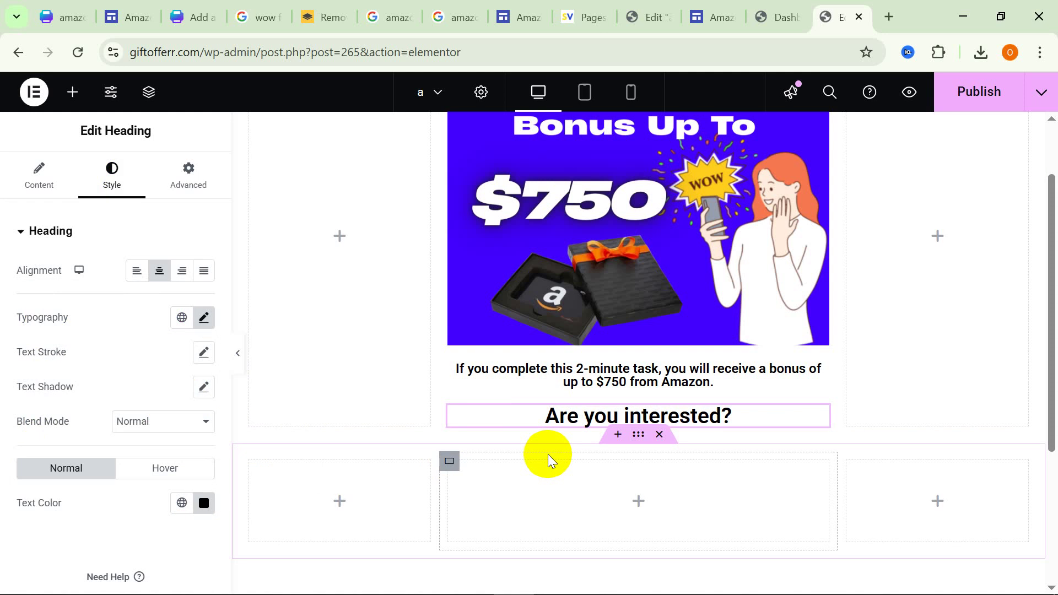
# Add a Button widget below the "Are you interested?" heading and set its text to "Yeas".
pyautogui.scroll(-3, 548, 454)
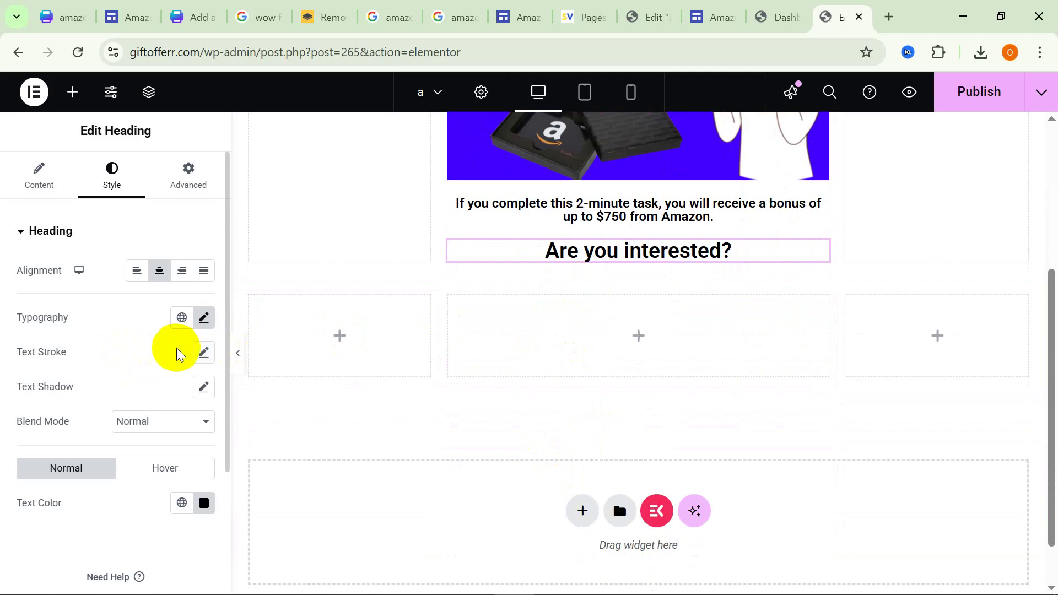
pyautogui.click(38, 175)
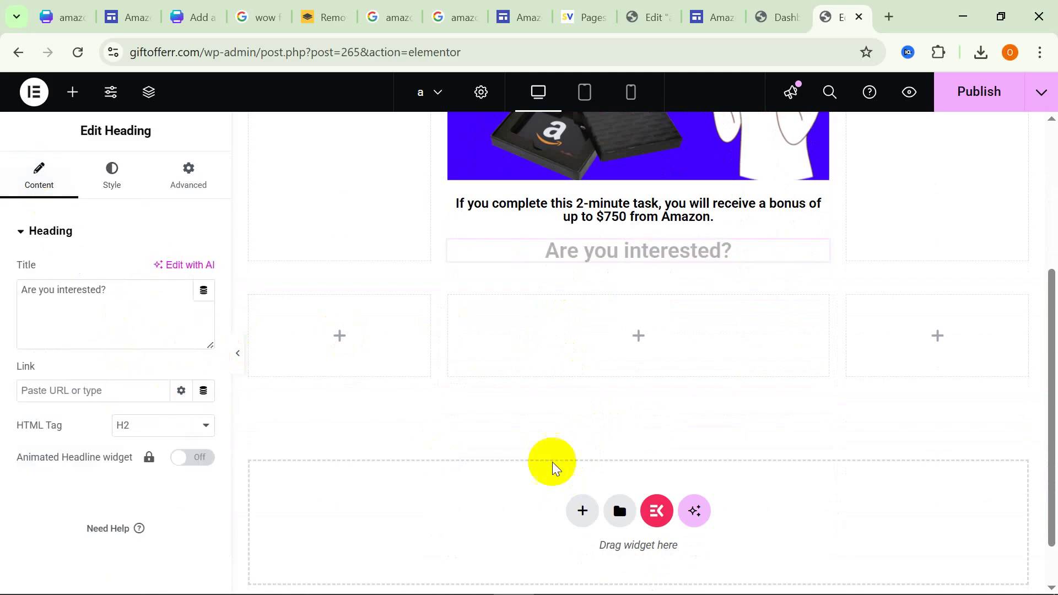
pyautogui.click(638, 337)
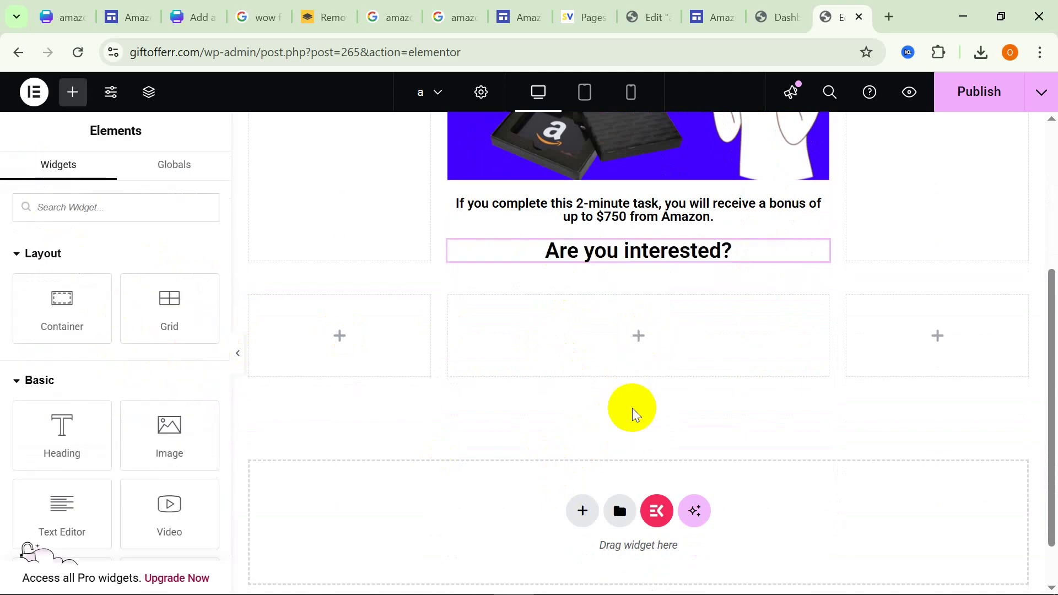
pyautogui.scroll(-1, 113, 383)
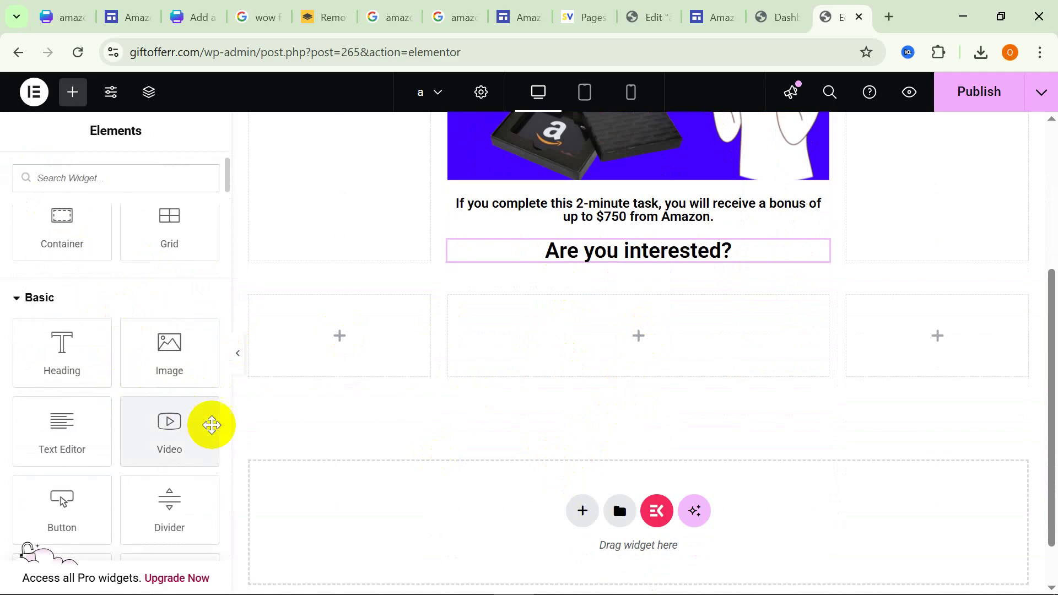
pyautogui.scroll(-1, 200, 465)
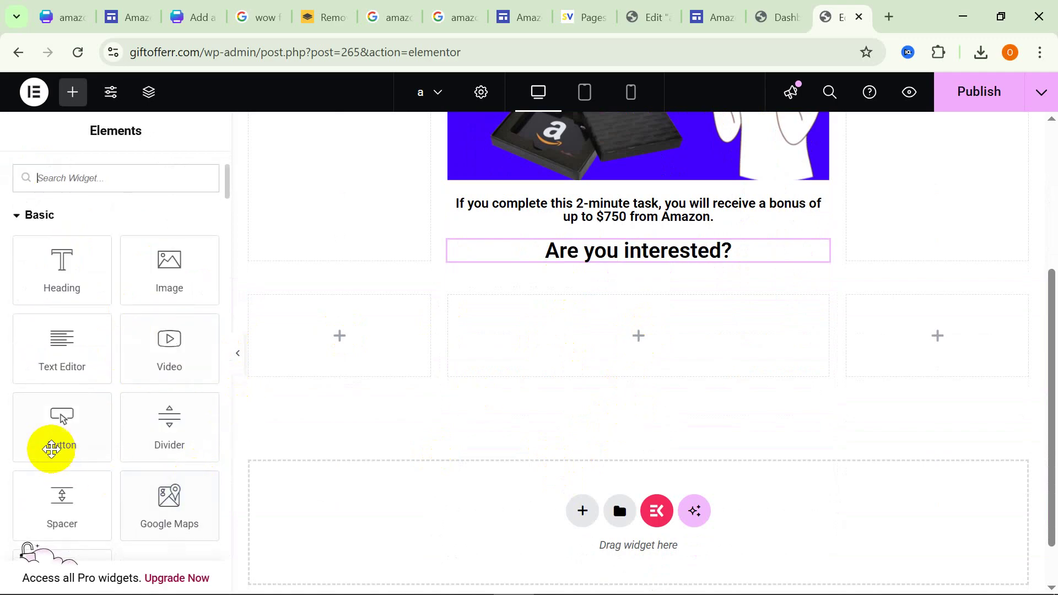
pyautogui.moveTo(64, 439); pyautogui.dragTo(591, 256)
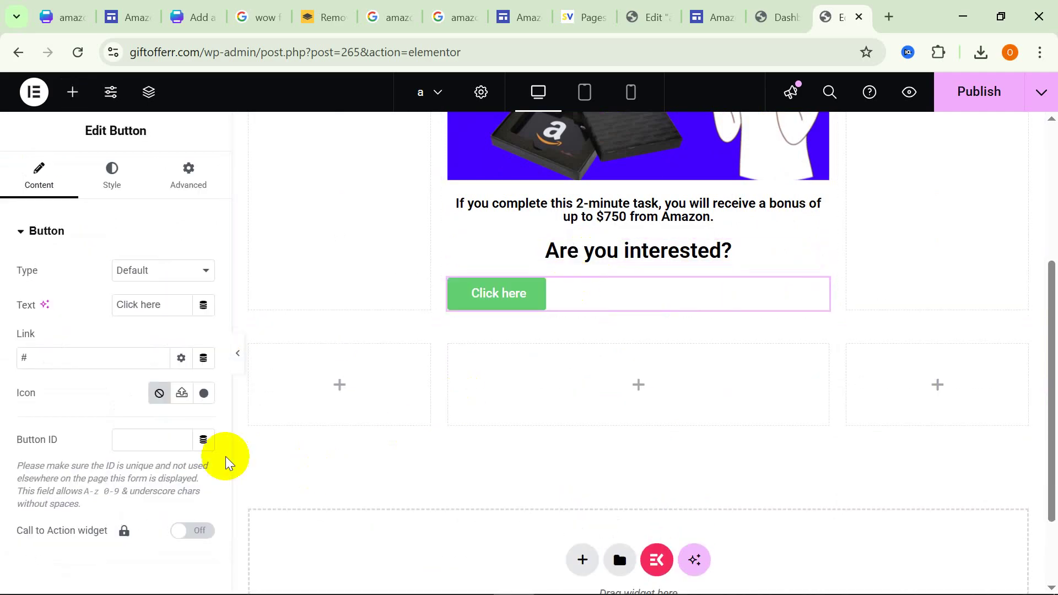
pyautogui.click(508, 305)
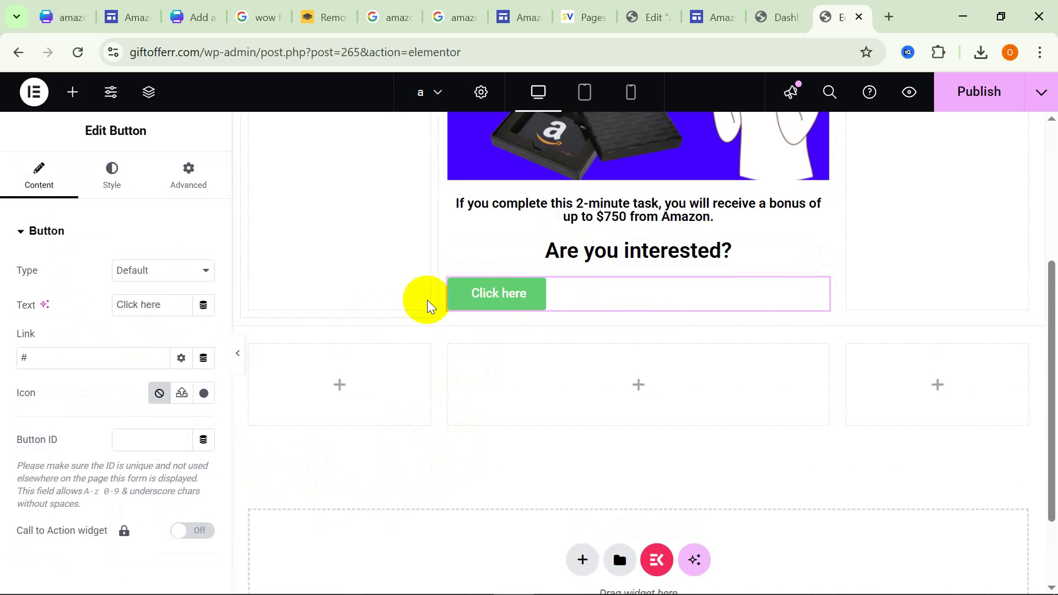
pyautogui.moveTo(178, 306); pyautogui.dragTo(111, 312)
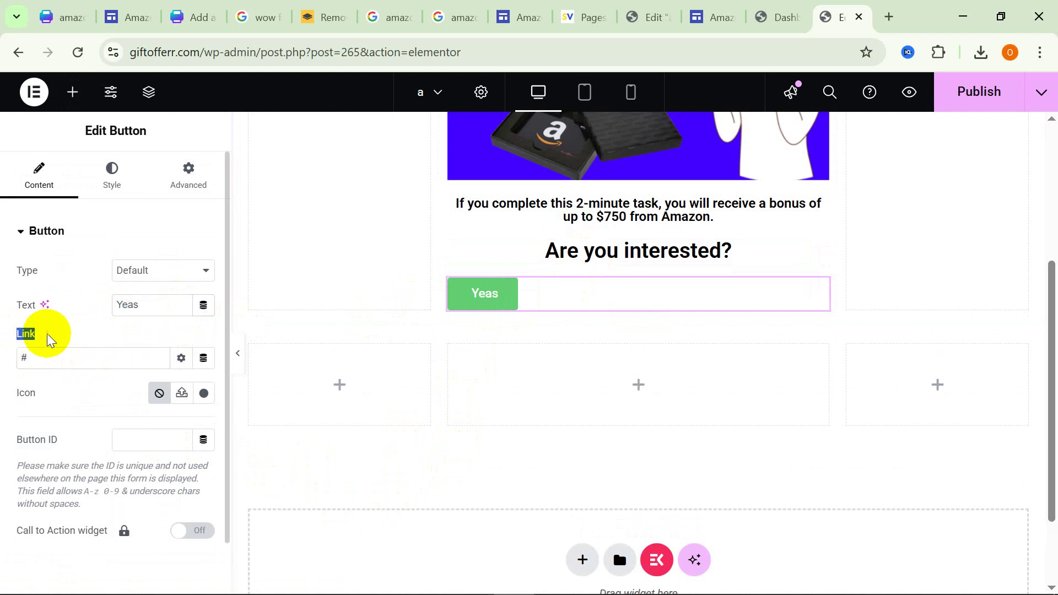
# Copy the click2daff.com offer link from the DreamAff offer page in the other browser window and use it as the "Yeas" button's link.
pyautogui.moveTo(52, 360); pyautogui.dragTo(7, 355)
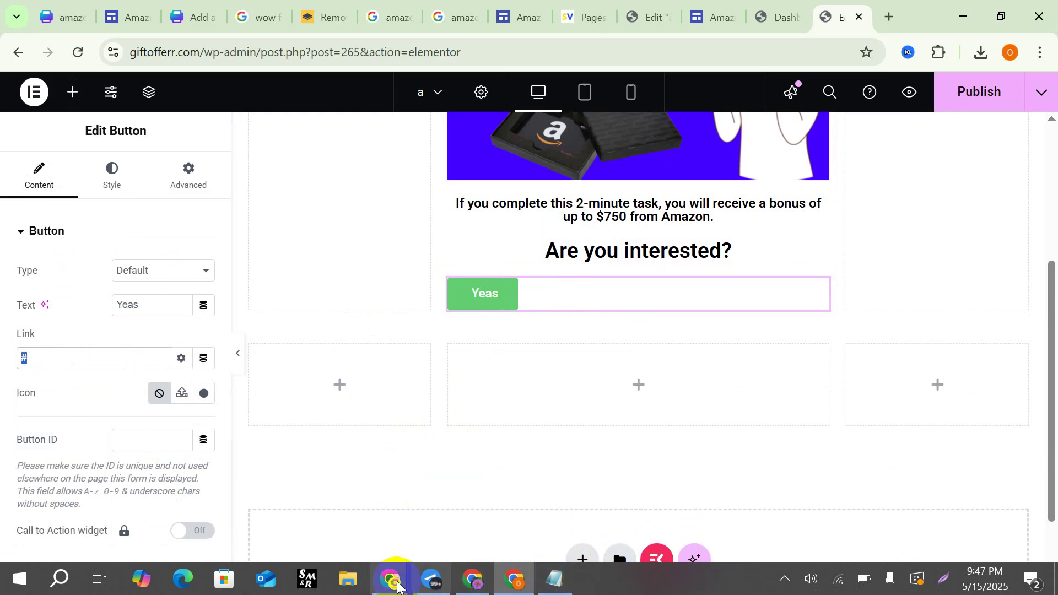
pyautogui.click(366, 512)
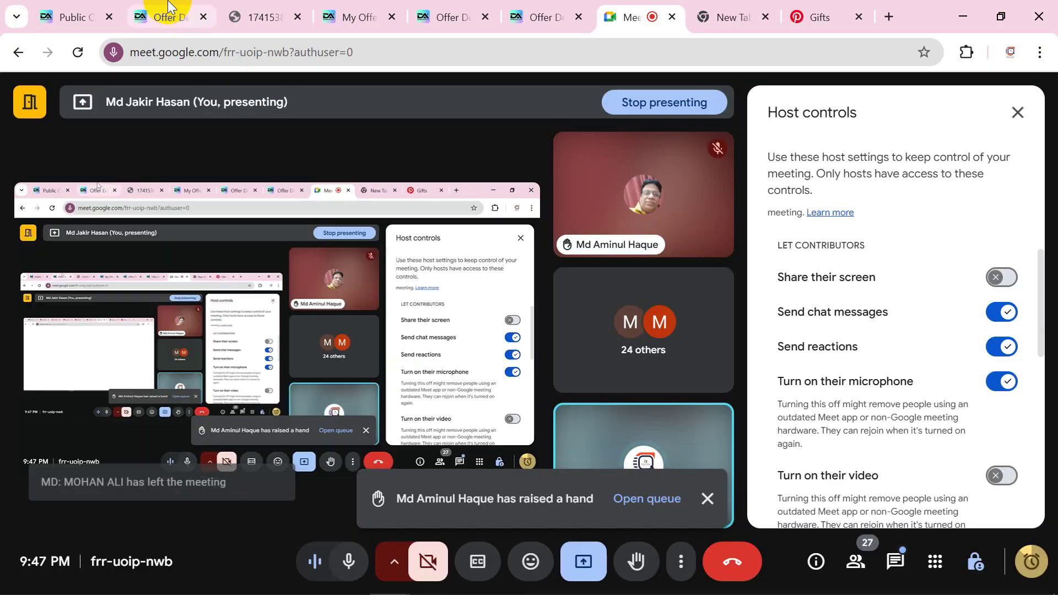
pyautogui.click(169, 8)
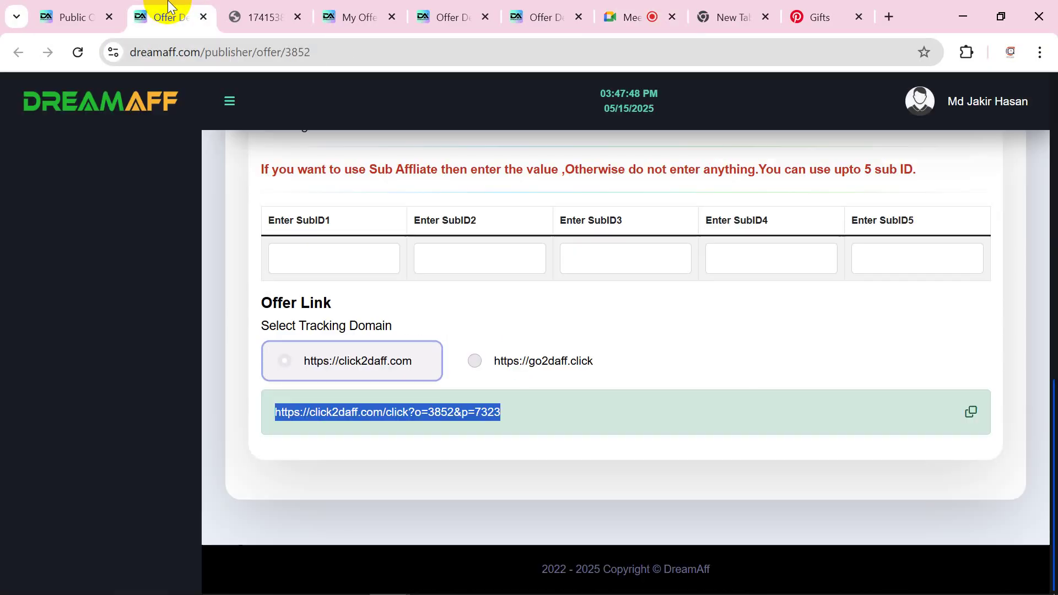
pyautogui.rightClick(444, 412)
pyautogui.click(469, 230)
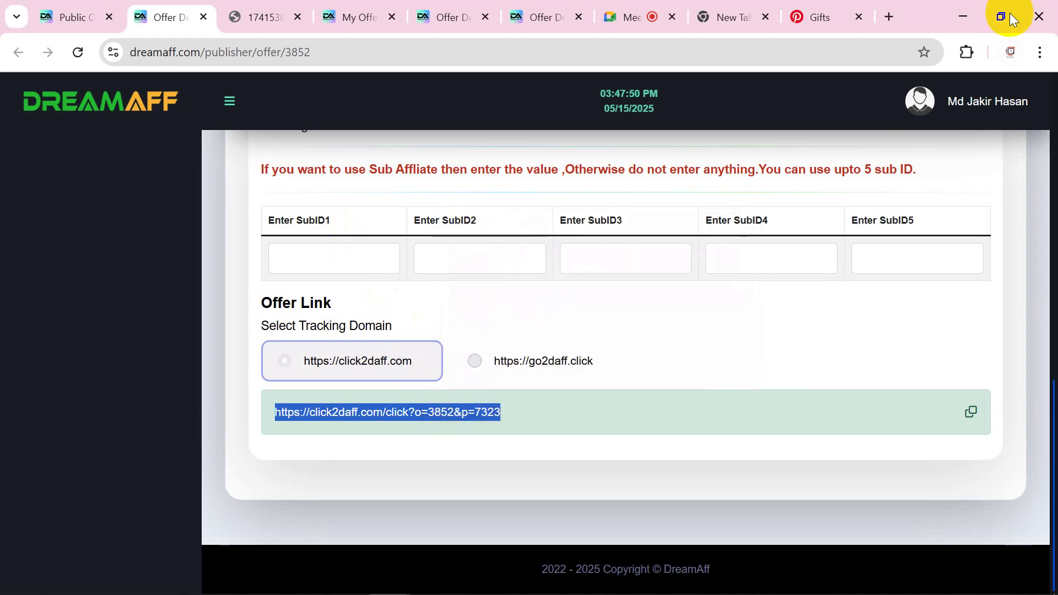
pyautogui.click(970, 8)
pyautogui.rightClick(70, 357)
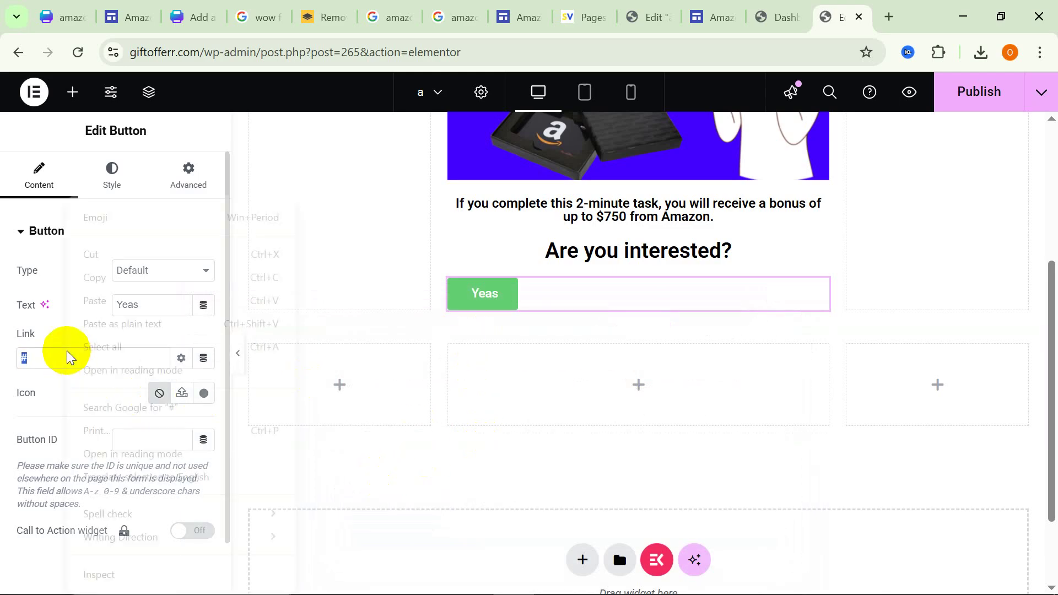
pyautogui.click(90, 300)
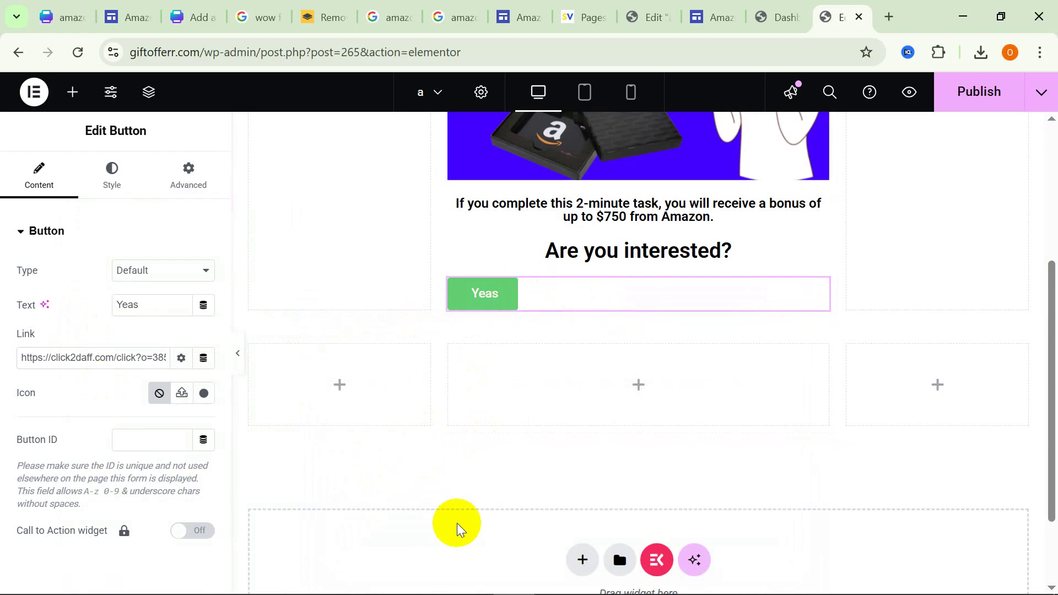
# Add a second Button widget below the "Yeas" button and set its text to "No".
pyautogui.click(640, 390)
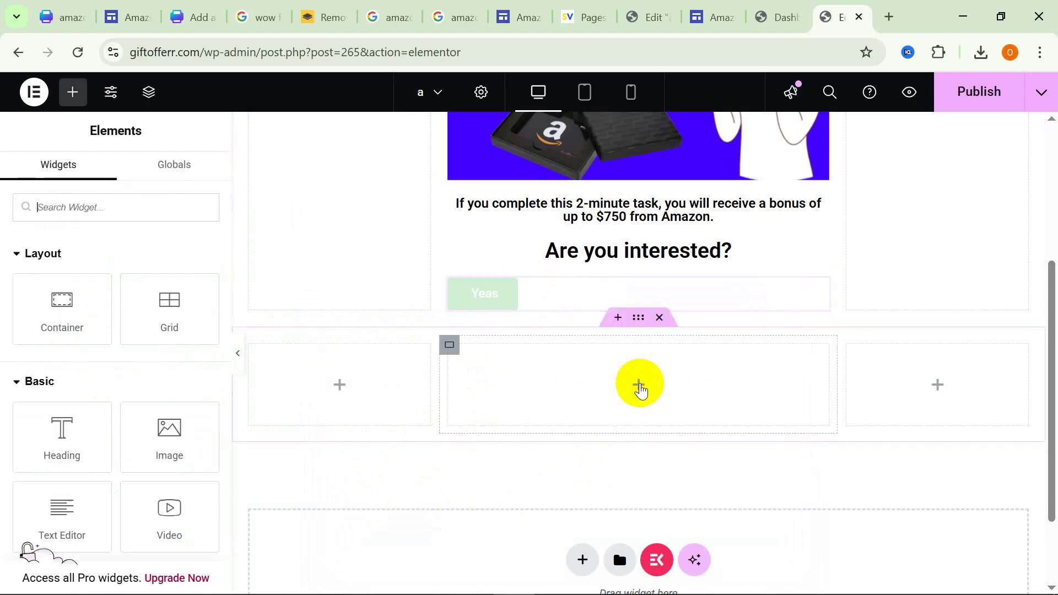
pyautogui.scroll(-2, 119, 477)
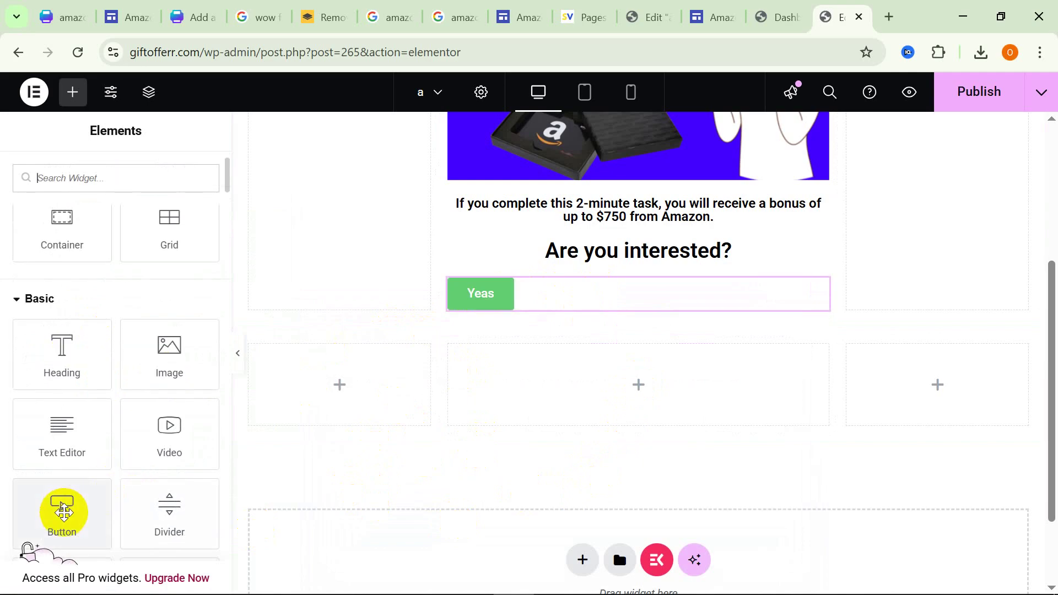
pyautogui.moveTo(64, 507); pyautogui.dragTo(716, 300)
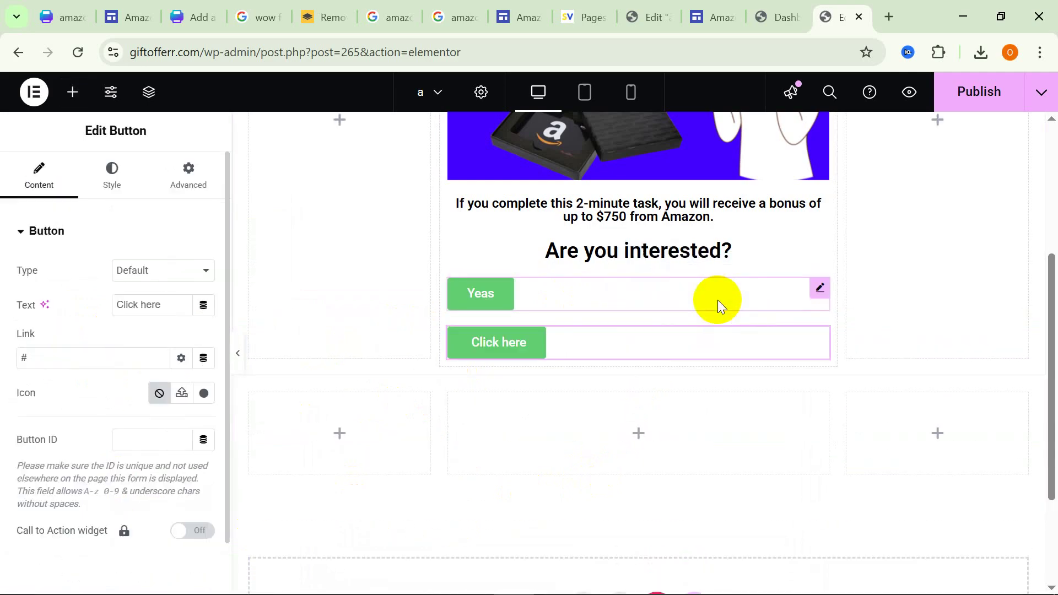
pyautogui.click(152, 273)
pyautogui.click(85, 269)
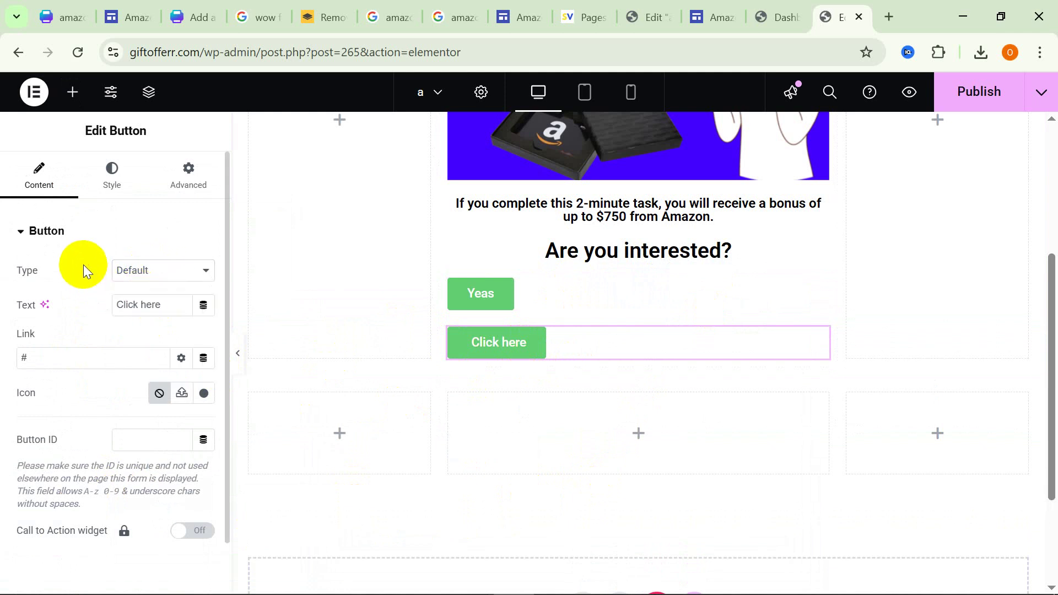
pyautogui.moveTo(161, 304); pyautogui.dragTo(75, 300)
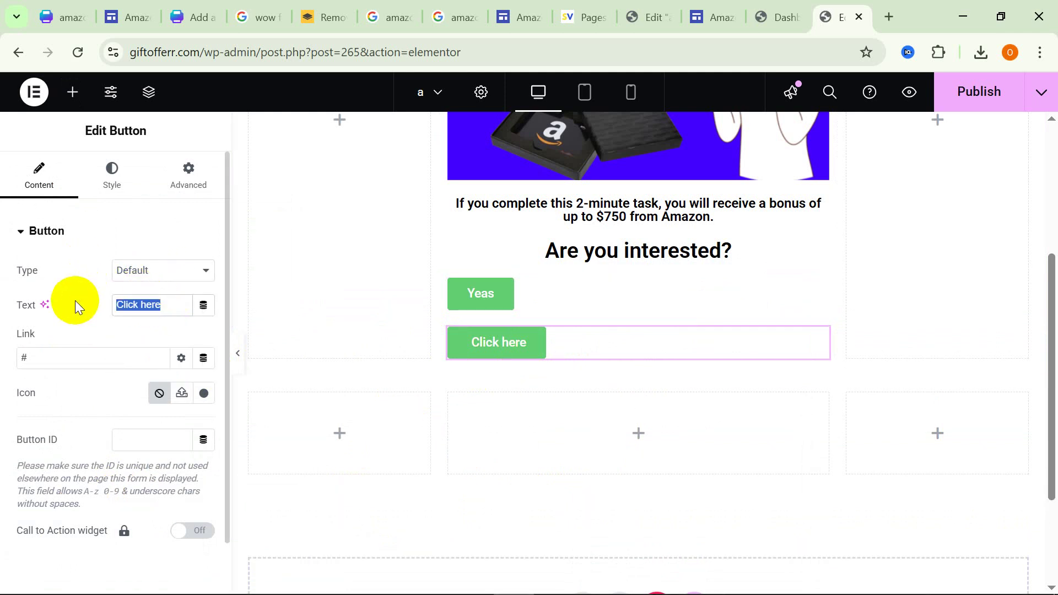
pyautogui.write('No')
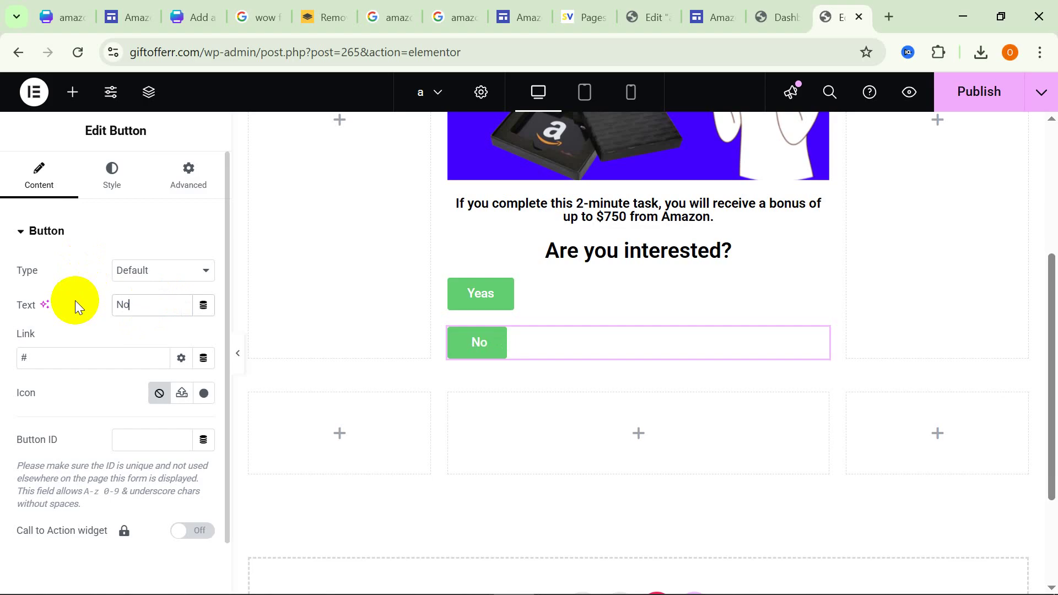
# Center both the "No" button and the "Yeas" button in their column.
pyautogui.click(114, 179)
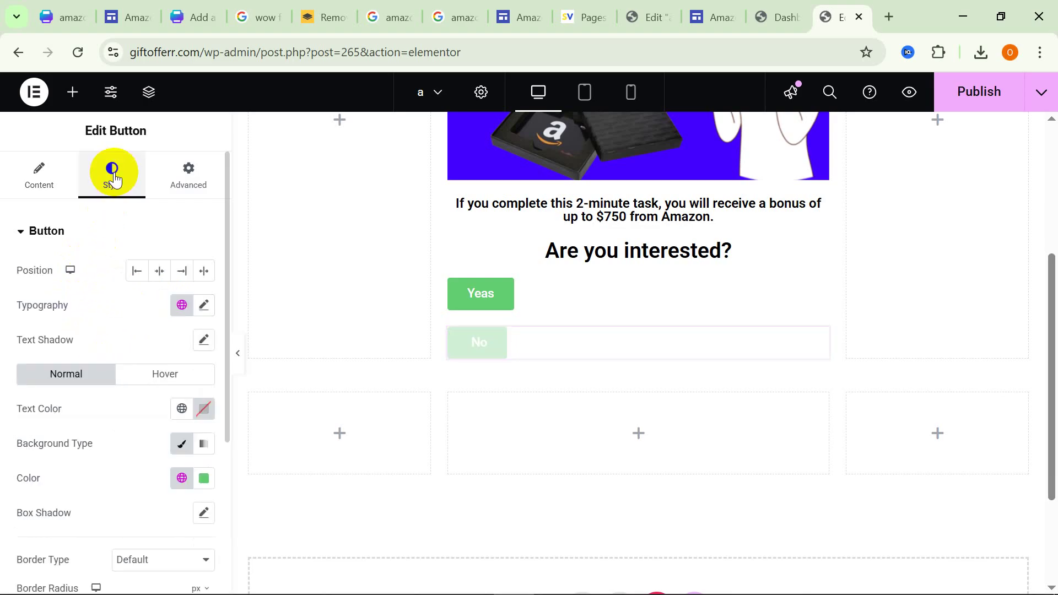
pyautogui.click(160, 271)
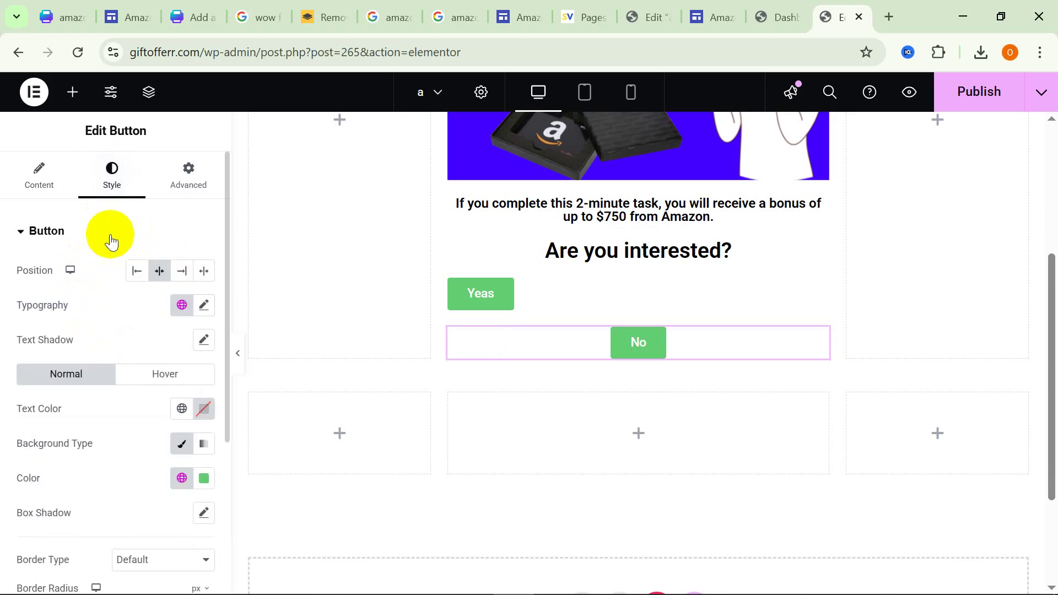
pyautogui.click(38, 178)
pyautogui.click(507, 300)
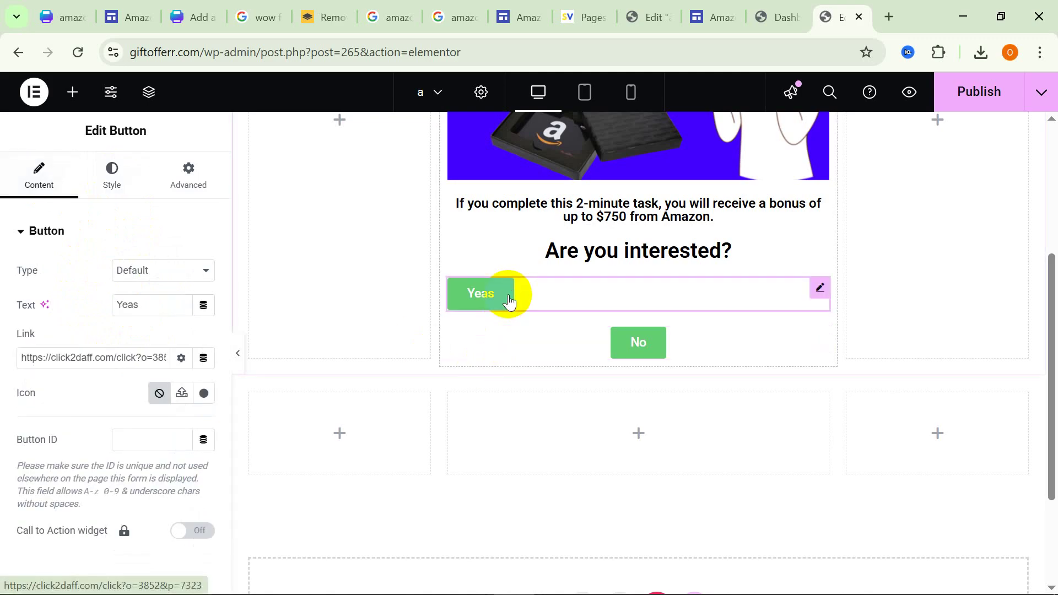
pyautogui.click(119, 182)
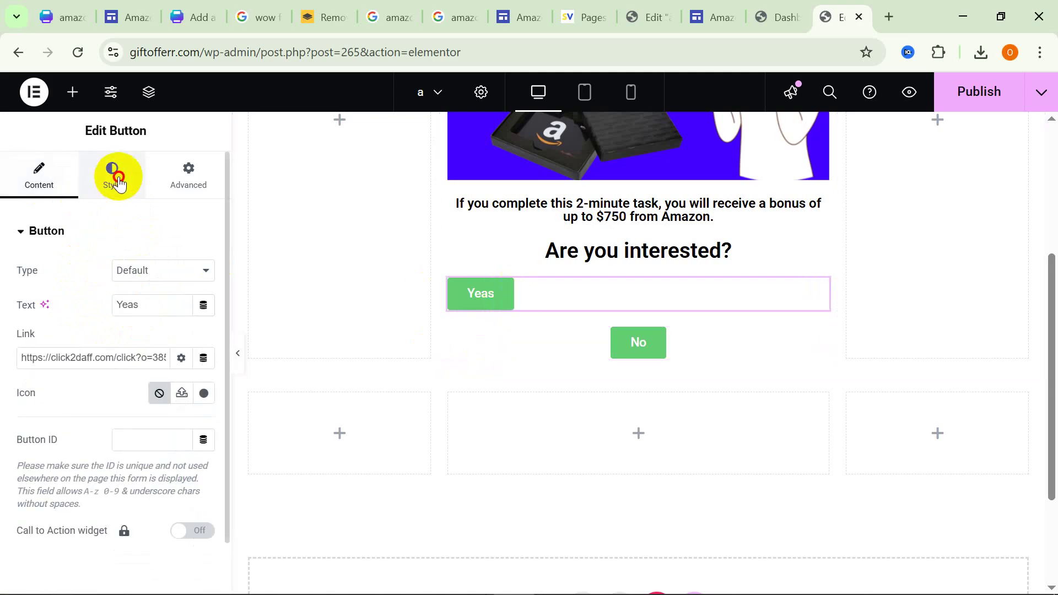
pyautogui.click(156, 276)
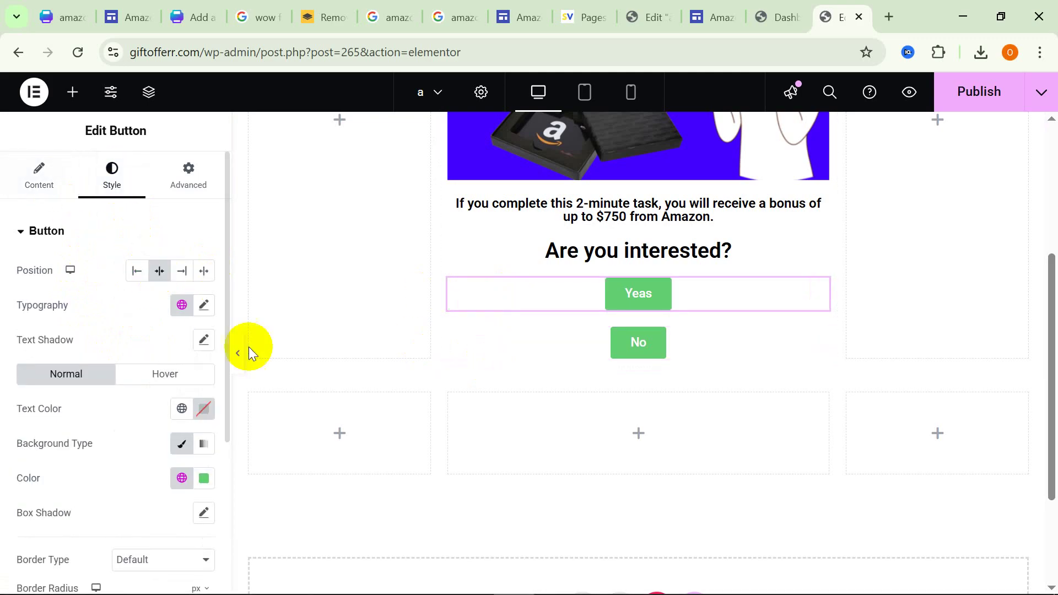
pyautogui.click(34, 185)
# Change the background color of the "No" button to a bright, fully saturated blue.
pyautogui.click(640, 368)
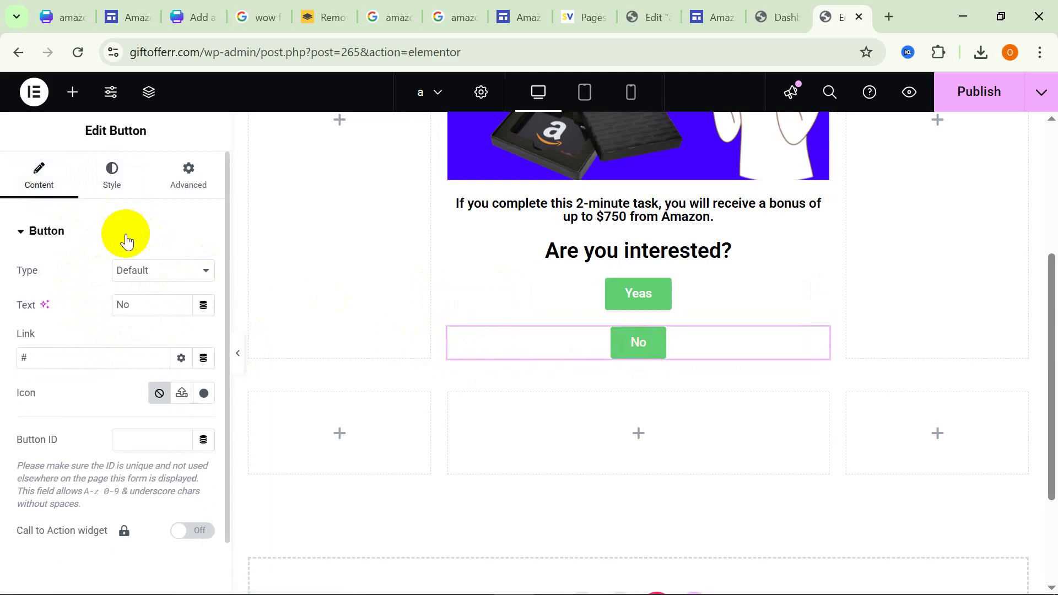
pyautogui.click(112, 175)
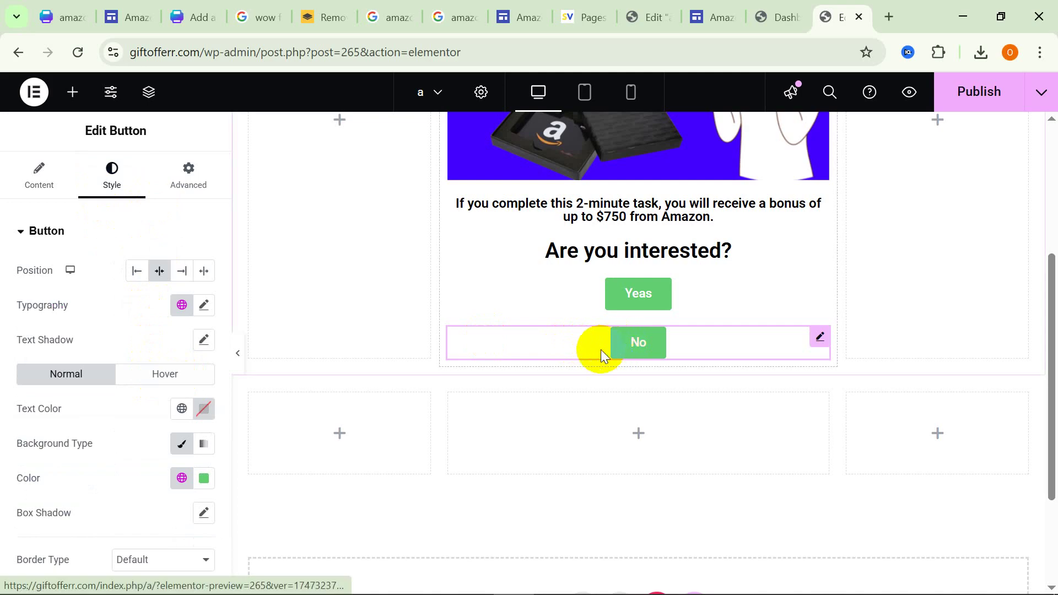
pyautogui.scroll(-2, 187, 491)
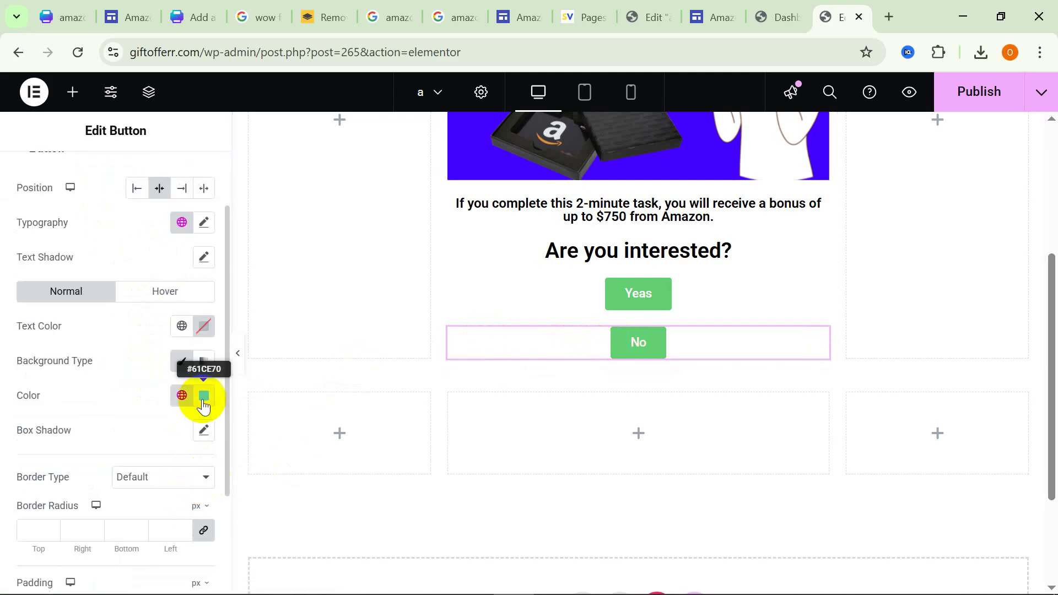
pyautogui.click(204, 396)
pyautogui.click(199, 318)
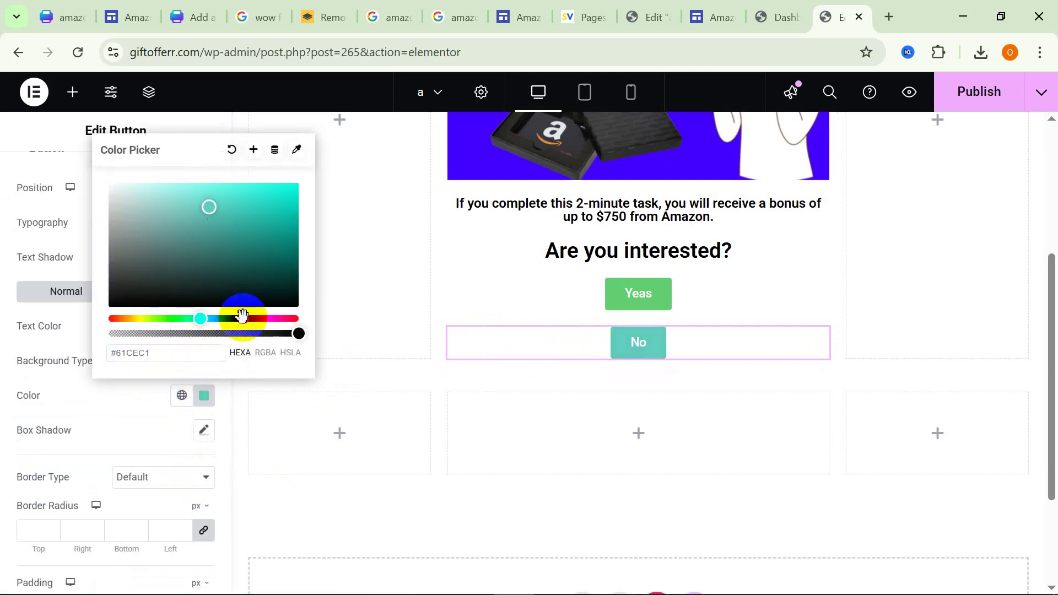
pyautogui.click(226, 318)
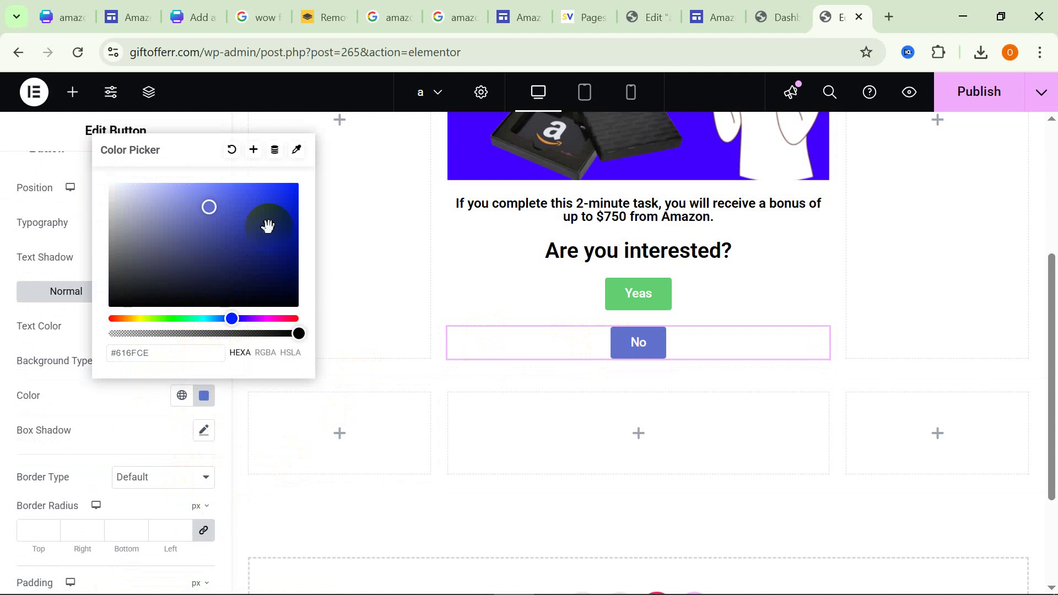
pyautogui.click(298, 184)
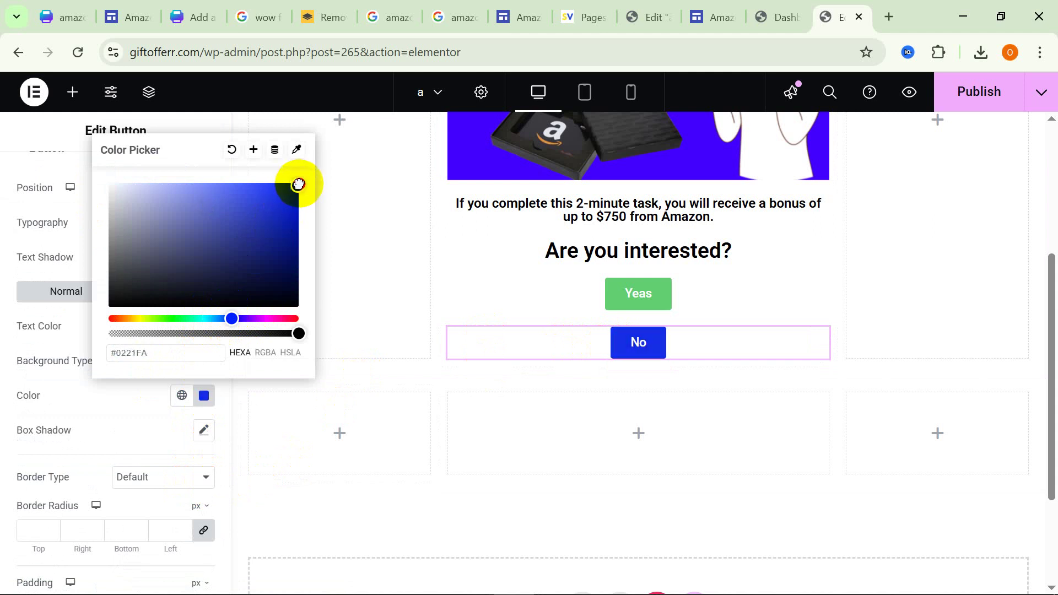
# Change the background color of the "Yeas" button to a saturated violet.
pyautogui.click(648, 295)
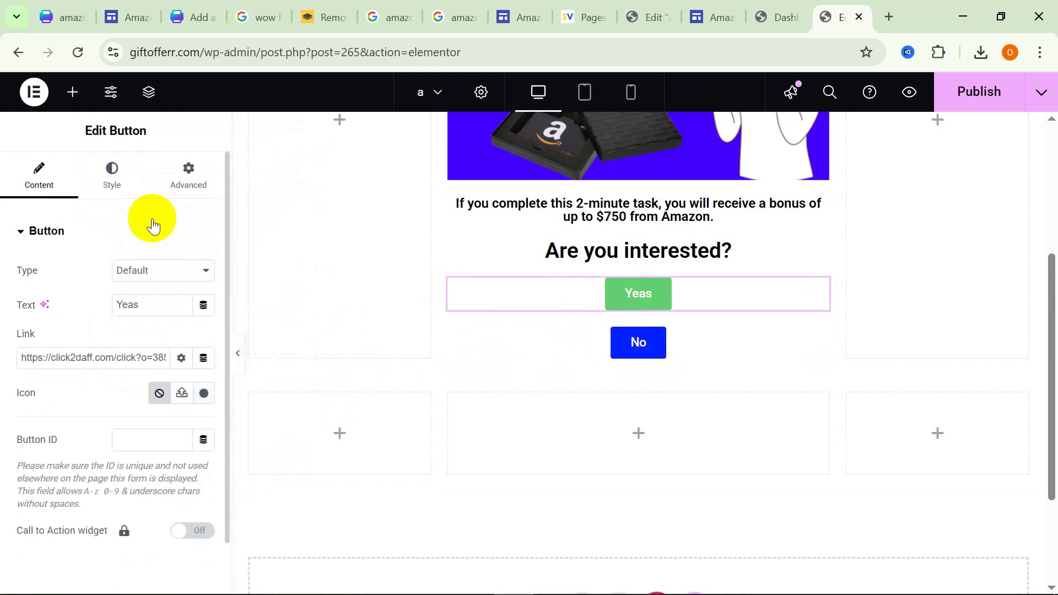
pyautogui.click(118, 178)
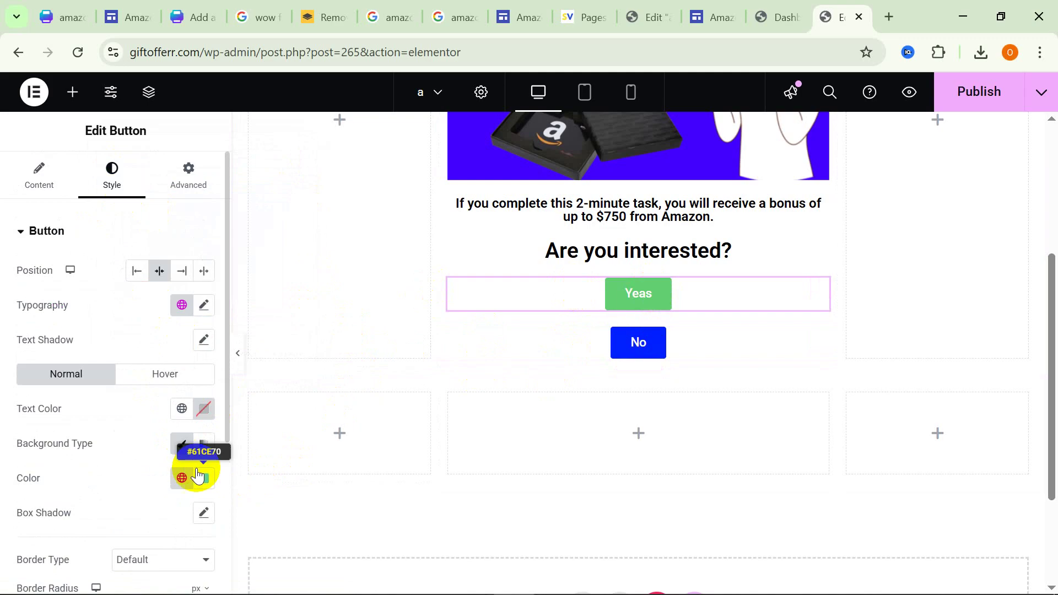
pyautogui.click(204, 477)
pyautogui.moveTo(204, 370); pyautogui.dragTo(293, 270)
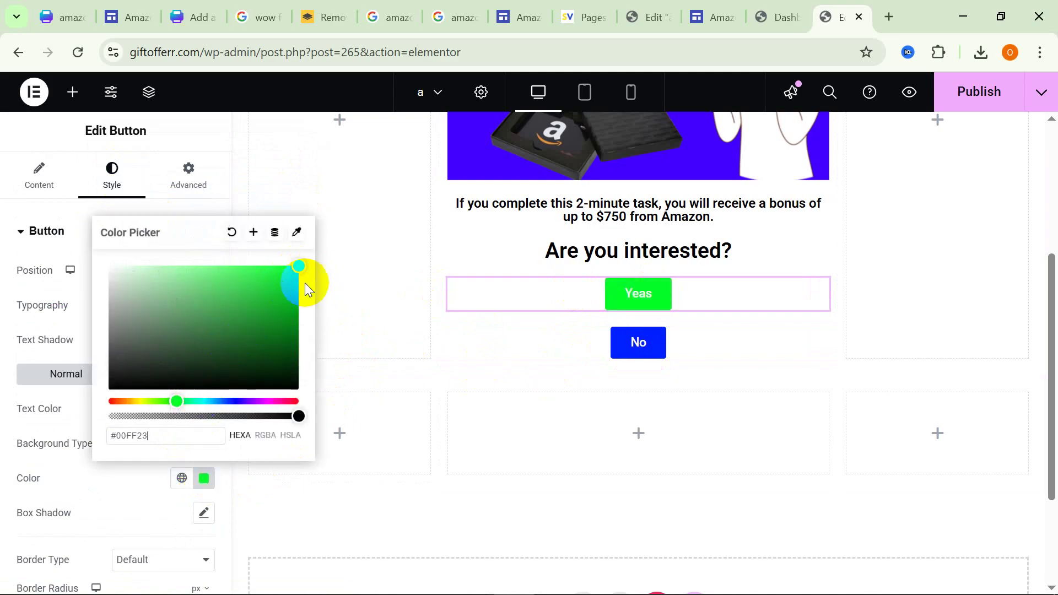
pyautogui.moveTo(193, 401); pyautogui.dragTo(249, 402)
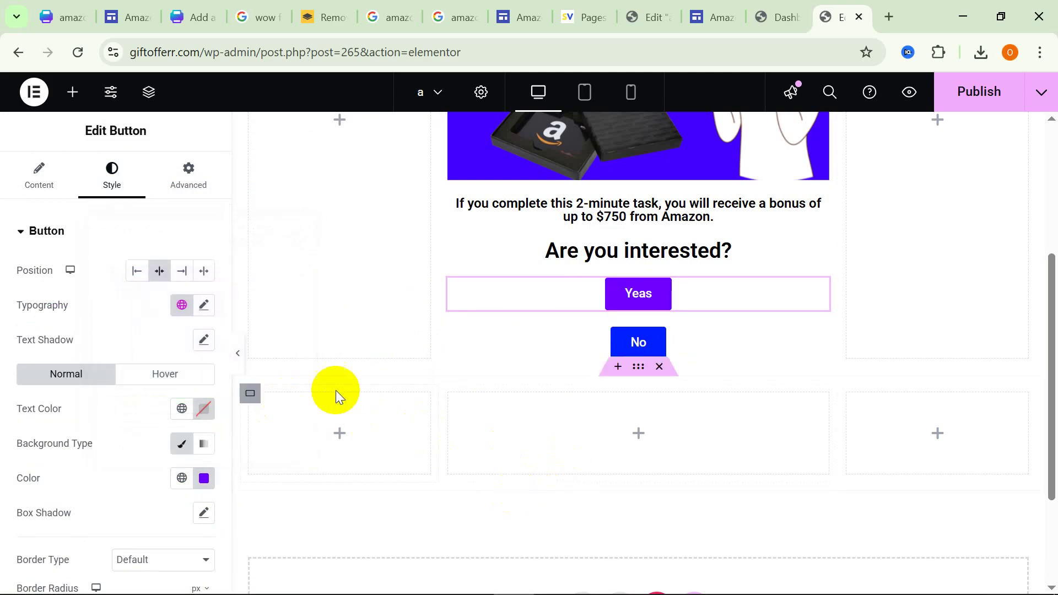
# Paste the copied click2daff.com offer link as the "No" button's link.
pyautogui.click(646, 346)
pyautogui.click(39, 177)
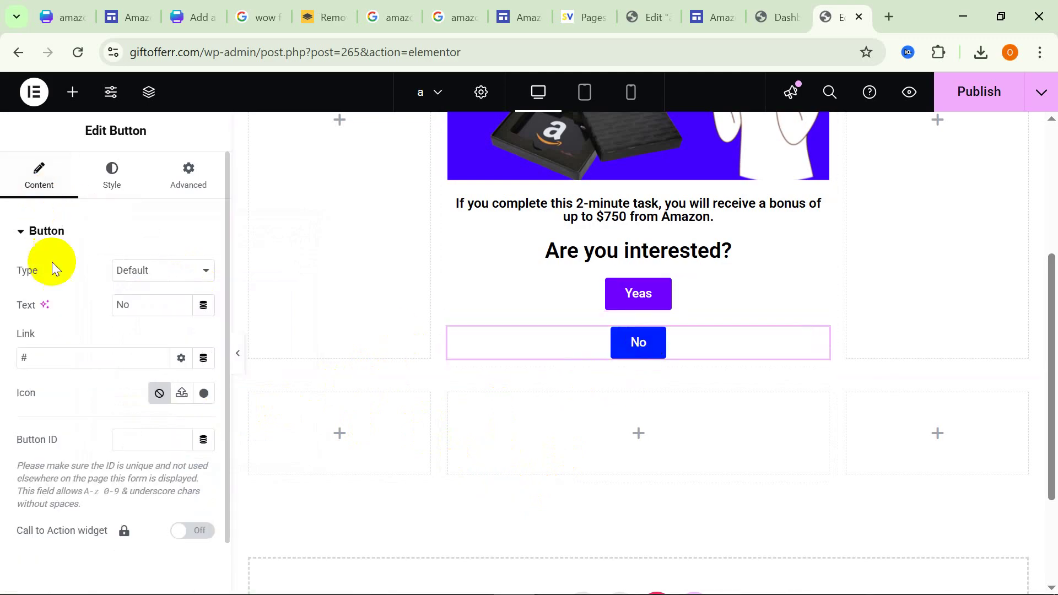
pyautogui.click(40, 361)
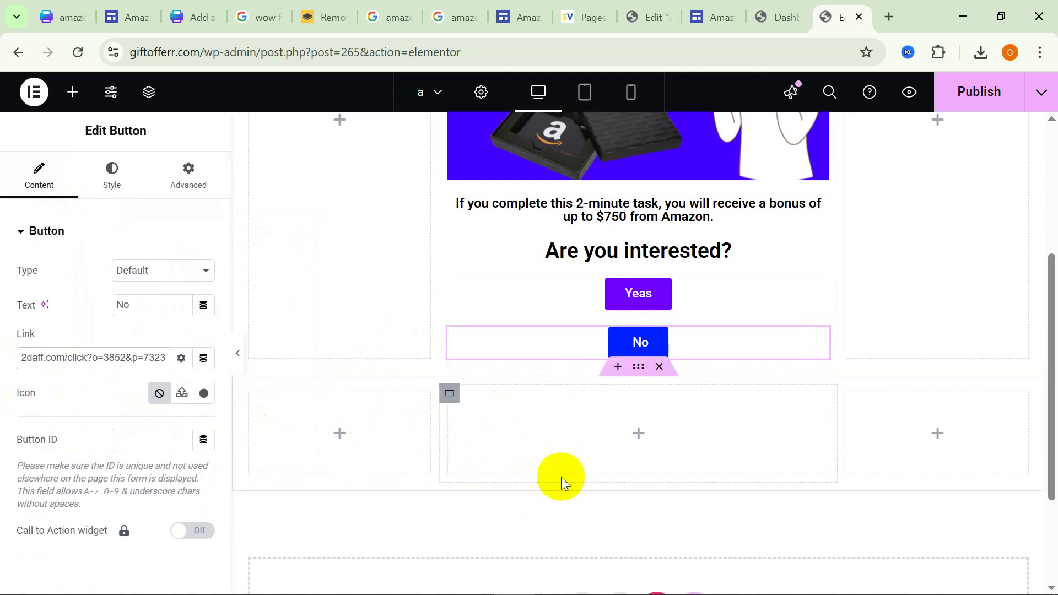
pyautogui.click(609, 495)
pyautogui.scroll(3, 637, 462)
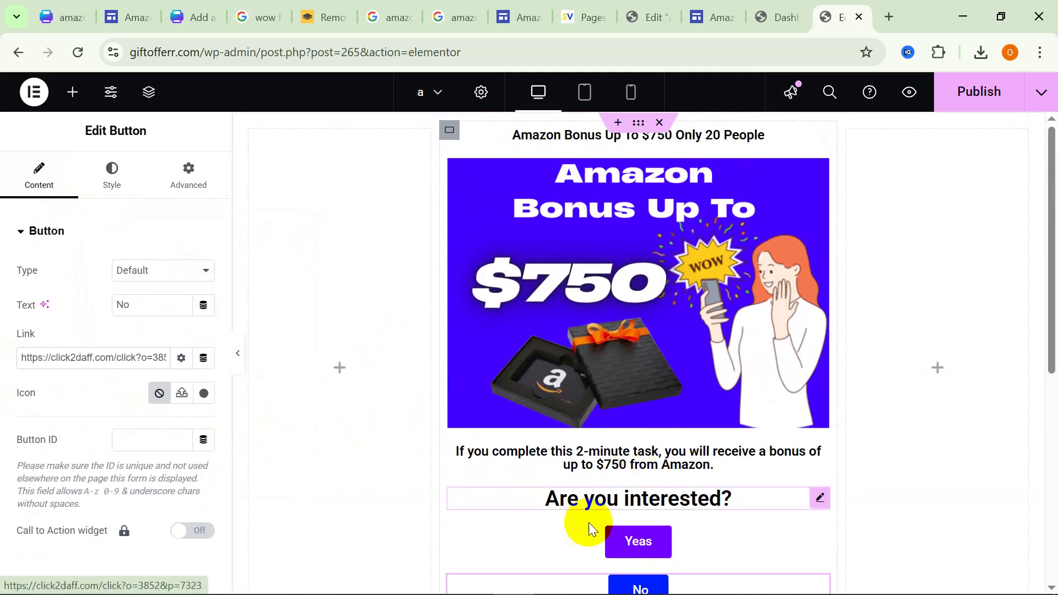
pyautogui.scroll(-4, 588, 523)
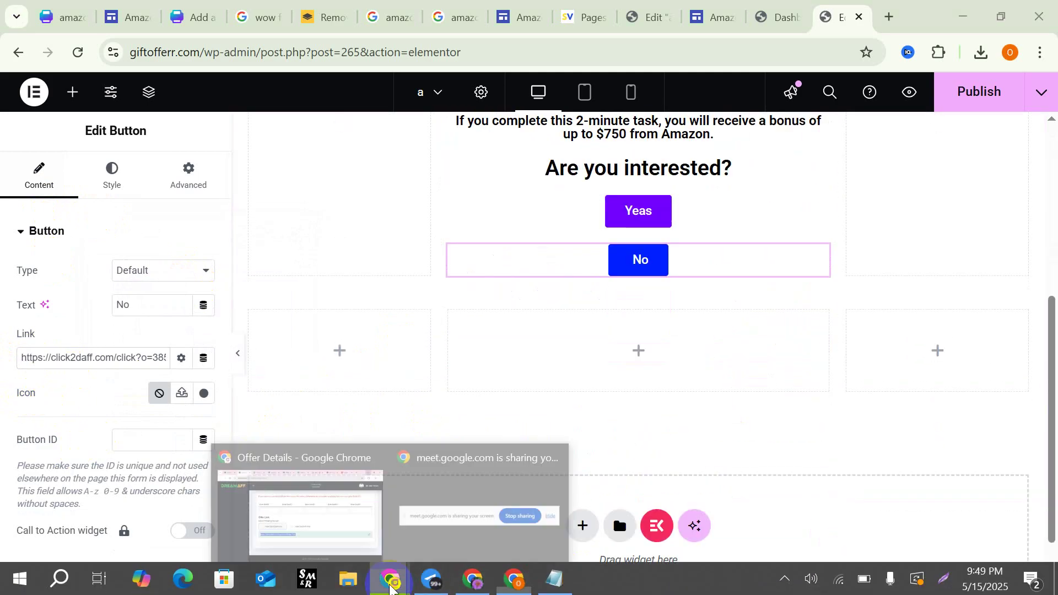
# Switch to the CPA Topic note in Notepad and copy the two lines under Text-2.
pyautogui.click(554, 578)
pyautogui.scroll(-2, 210, 363)
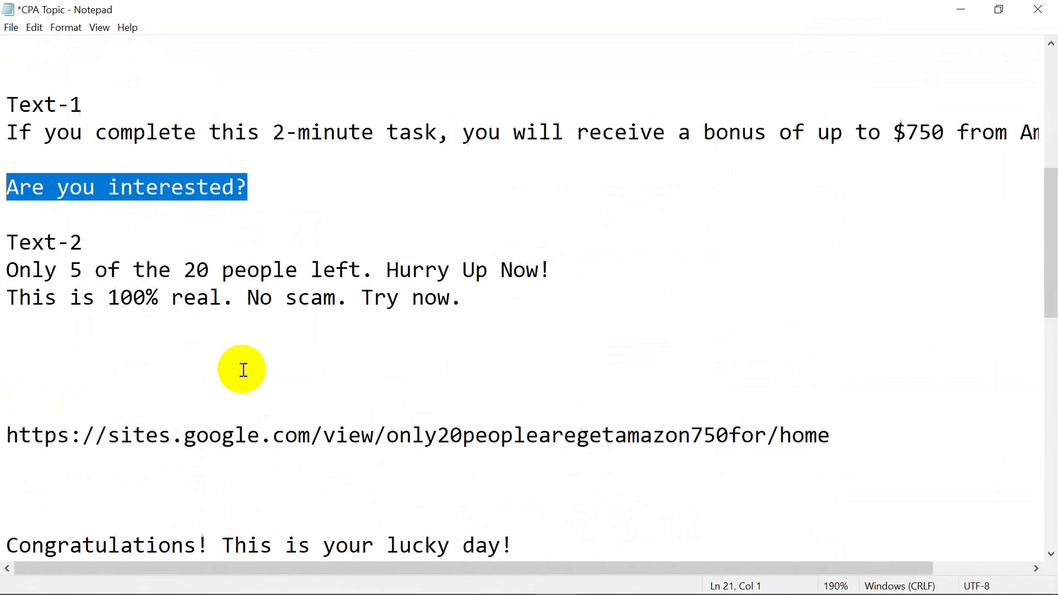
pyautogui.moveTo(6, 271); pyautogui.dragTo(460, 298)
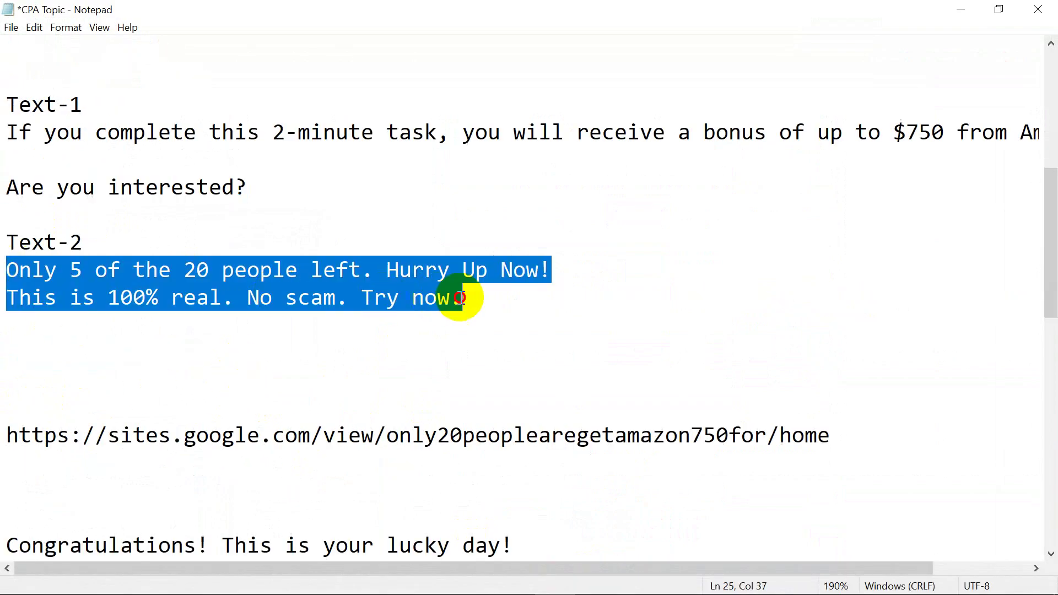
pyautogui.rightClick(371, 272)
pyautogui.click(189, 319)
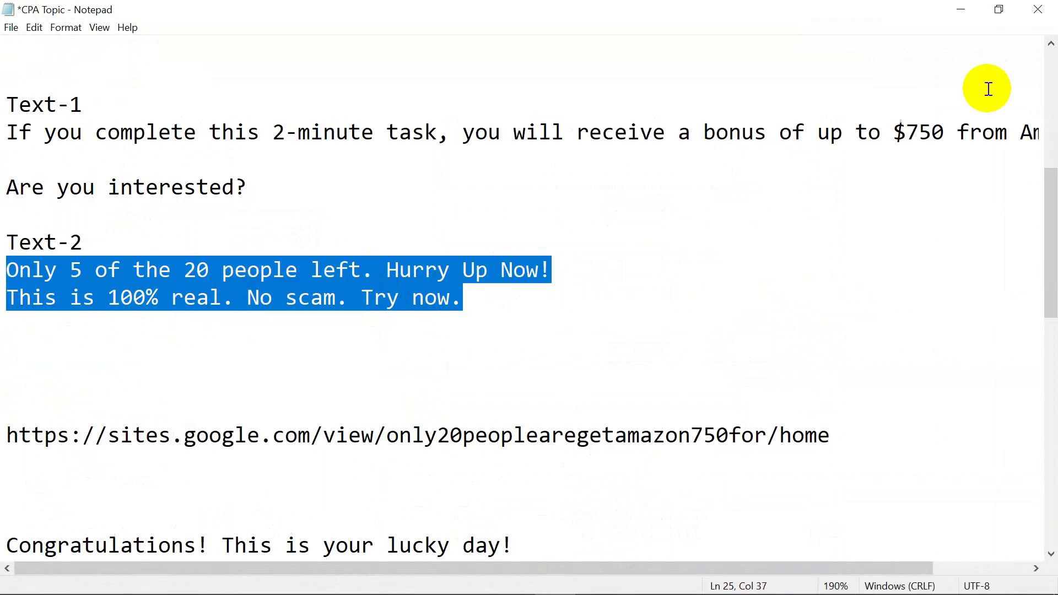
# Back in Elementor, add a Heading below the "No" button titled "Only 5 of the 20 people left. Hurry Up Now! This is 100% real. No scam. Try now.".
pyautogui.click(958, 8)
pyautogui.click(639, 351)
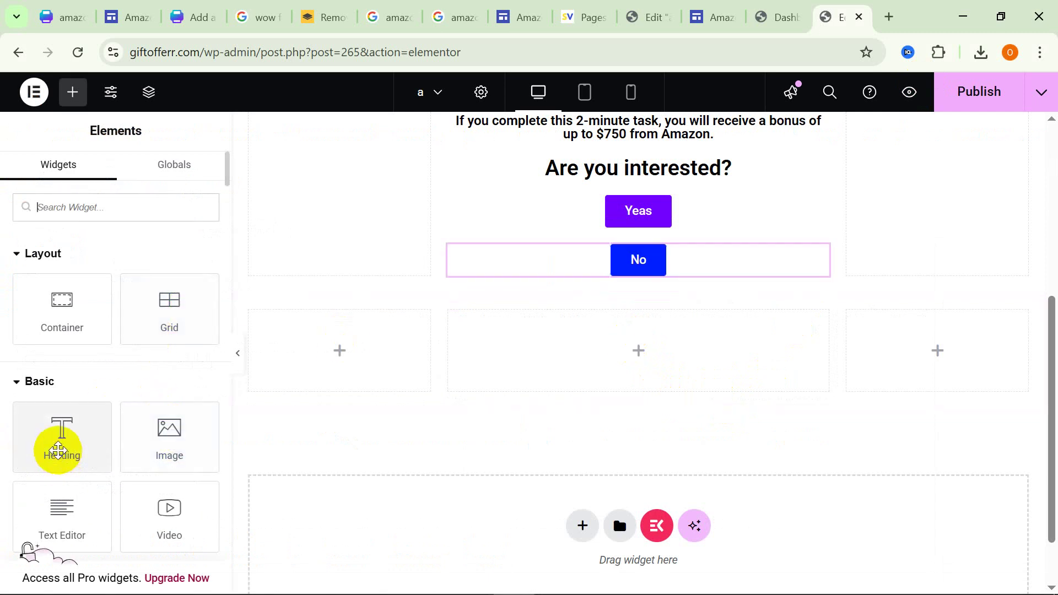
pyautogui.moveTo(59, 445); pyautogui.dragTo(638, 284)
pyautogui.moveTo(176, 301); pyautogui.dragTo(21, 291)
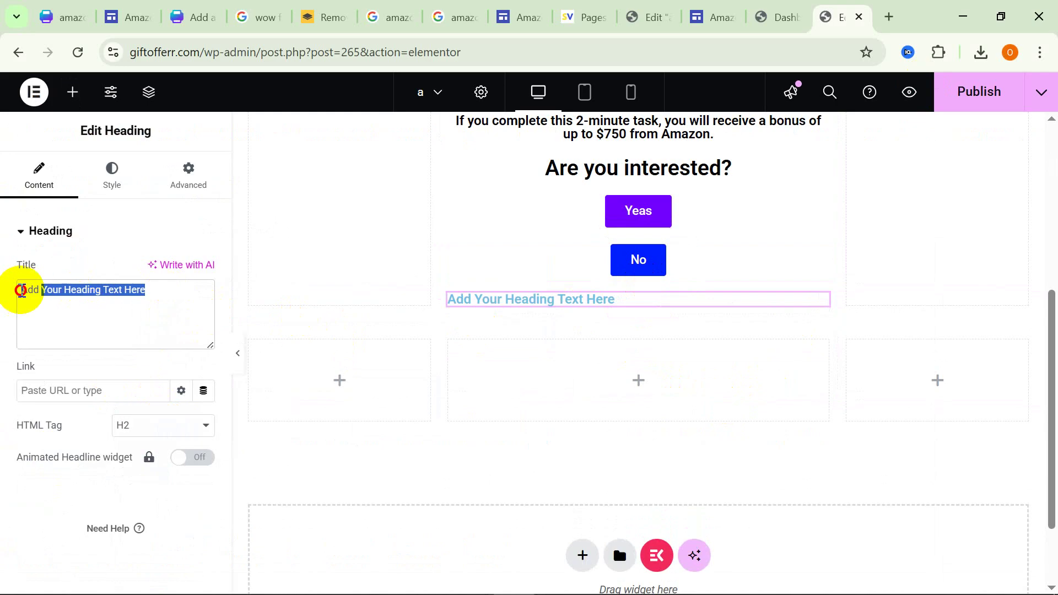
pyautogui.rightClick(50, 291)
pyautogui.click(55, 300)
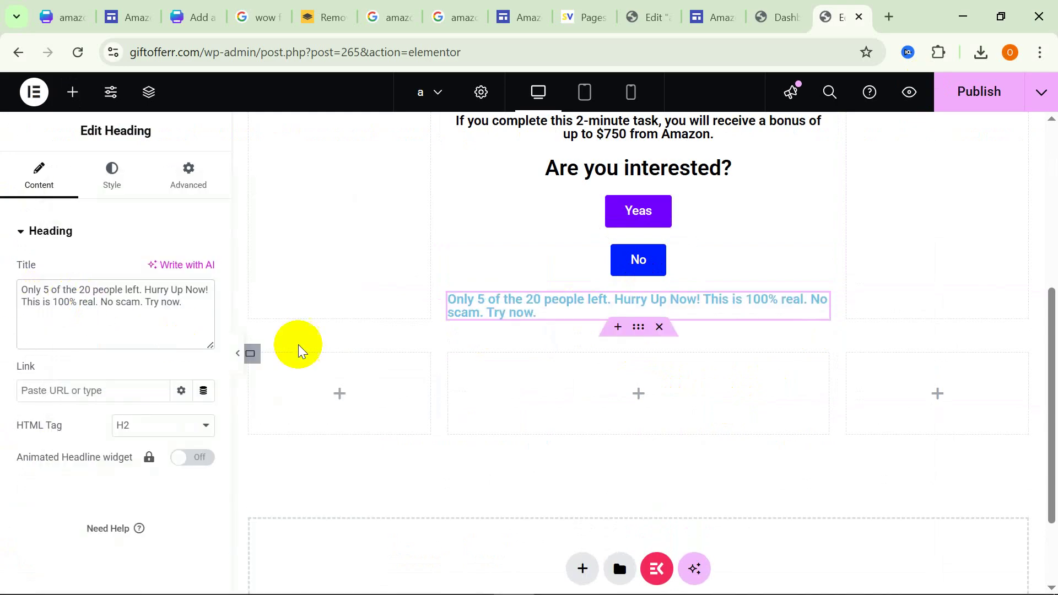
# Center the "Only 5 of the 20 people left" heading and set its text color to black, #000000.
pyautogui.click(114, 186)
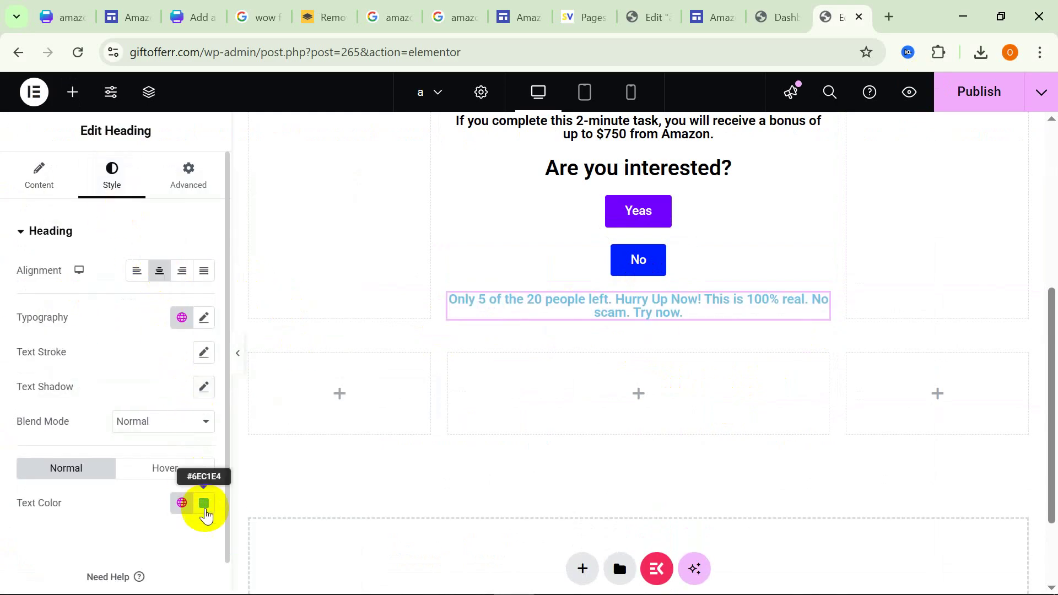
pyautogui.click(204, 503)
pyautogui.moveTo(272, 384); pyautogui.dragTo(348, 442)
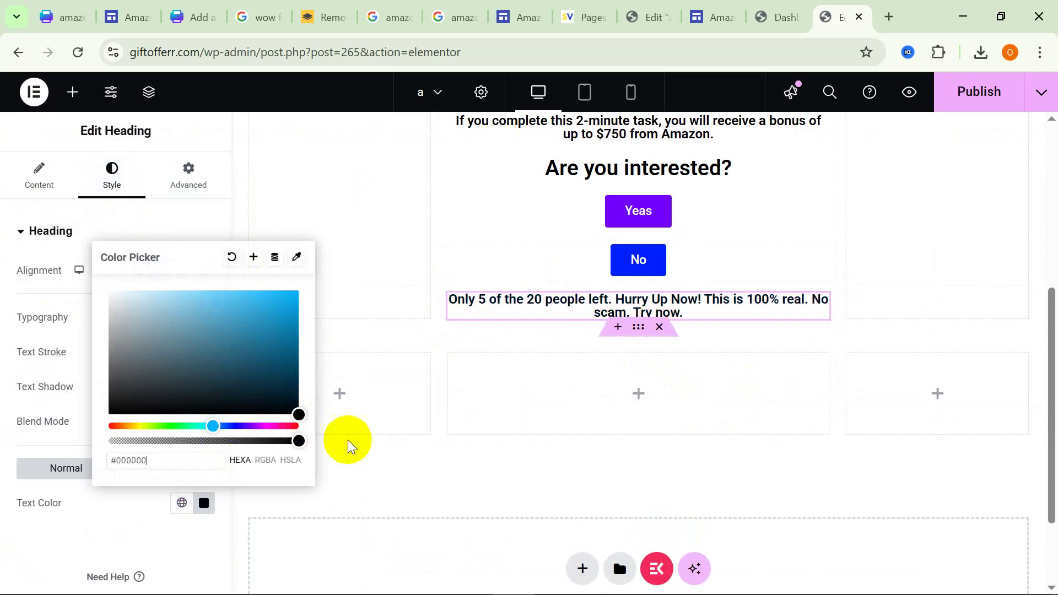
pyautogui.click(600, 459)
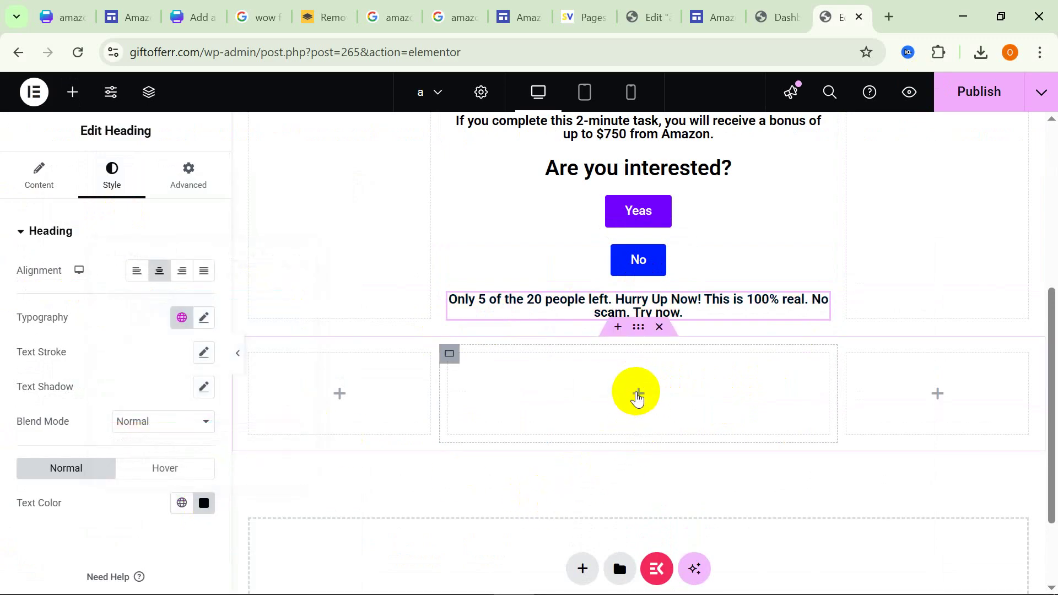
# Add an Image widget below the "Only 5 of the 20 people left" heading and check the landing page checklist in the Notepad note.
pyautogui.click(638, 395)
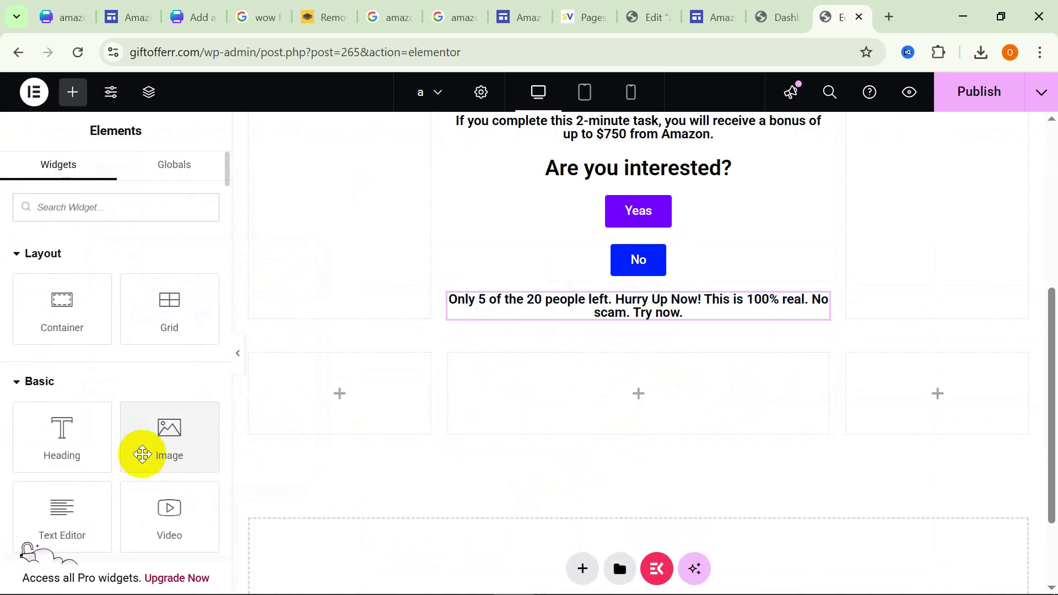
pyautogui.moveTo(159, 443); pyautogui.dragTo(631, 315)
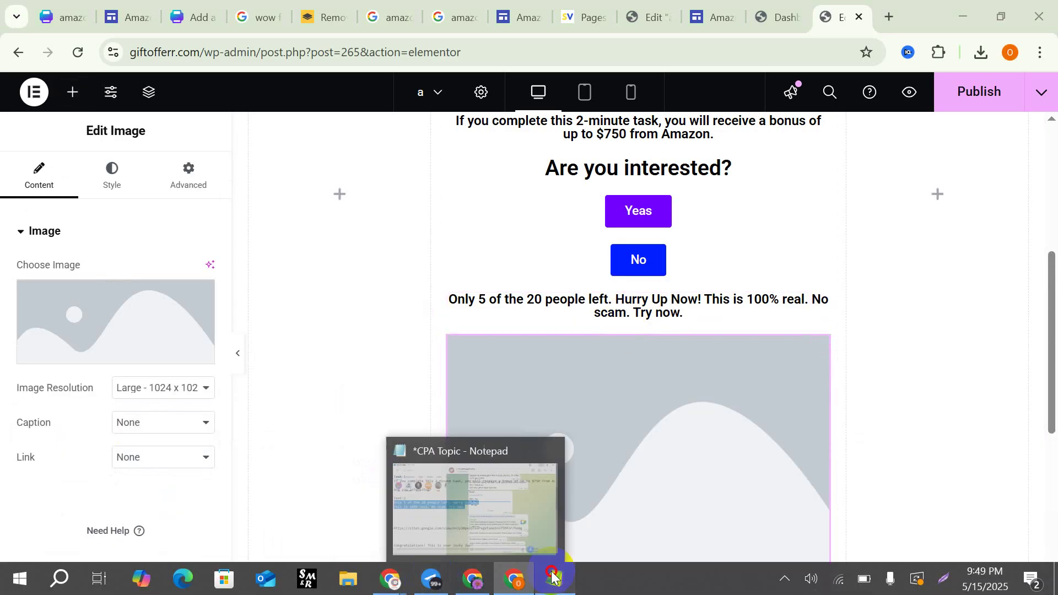
pyautogui.click(554, 577)
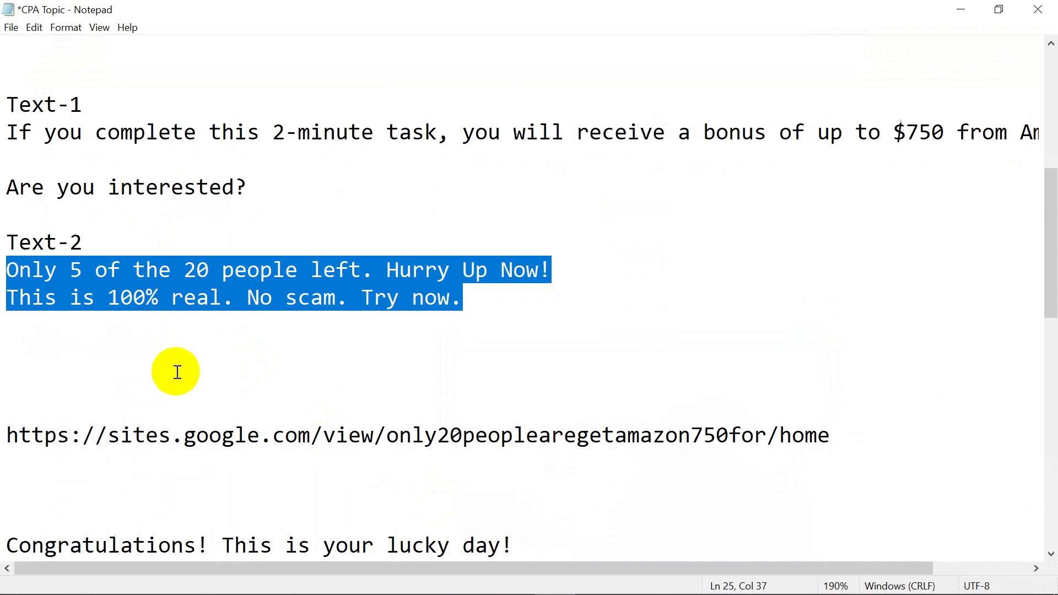
pyautogui.scroll(3, 177, 372)
pyautogui.click(18, 268)
pyautogui.click(129, 272)
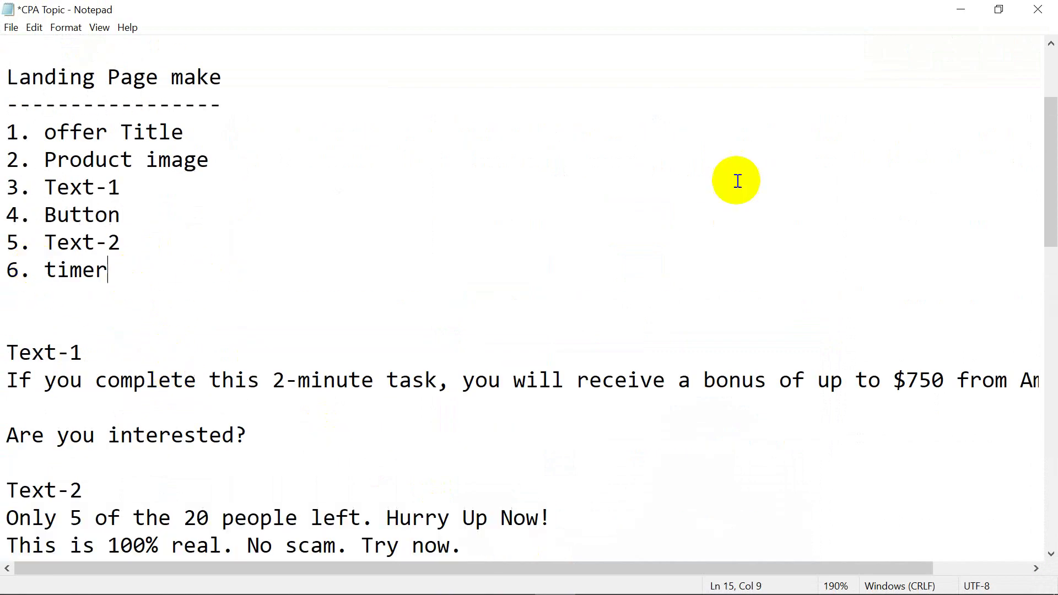
pyautogui.click(950, 8)
pyautogui.scroll(-3, 676, 426)
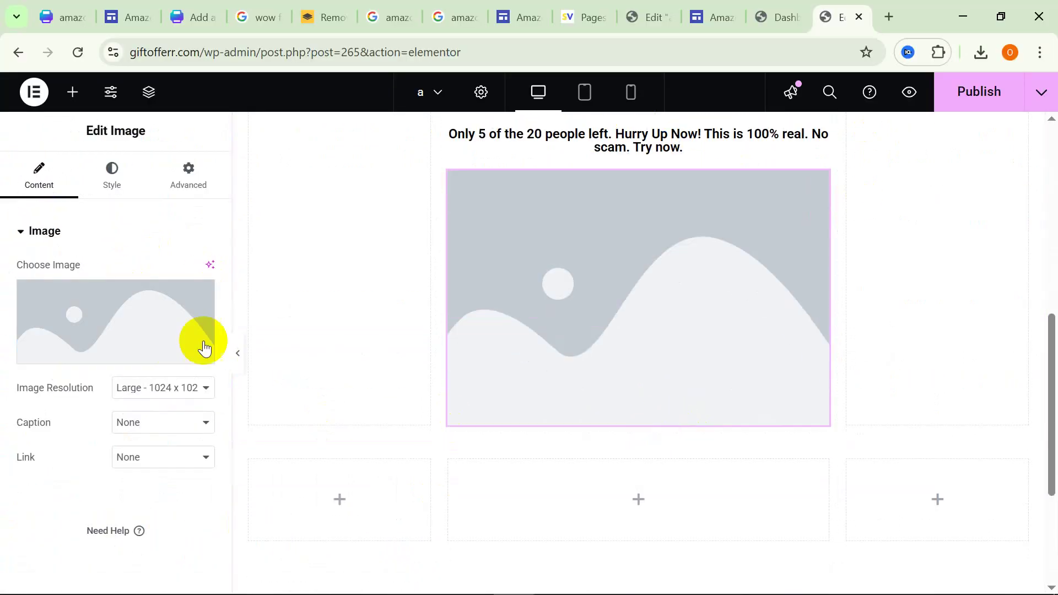
# Upload the Countdown GIF from the Downloads folder to the media library and use it as the new widget's image.
pyautogui.click(118, 297)
pyautogui.click(249, 151)
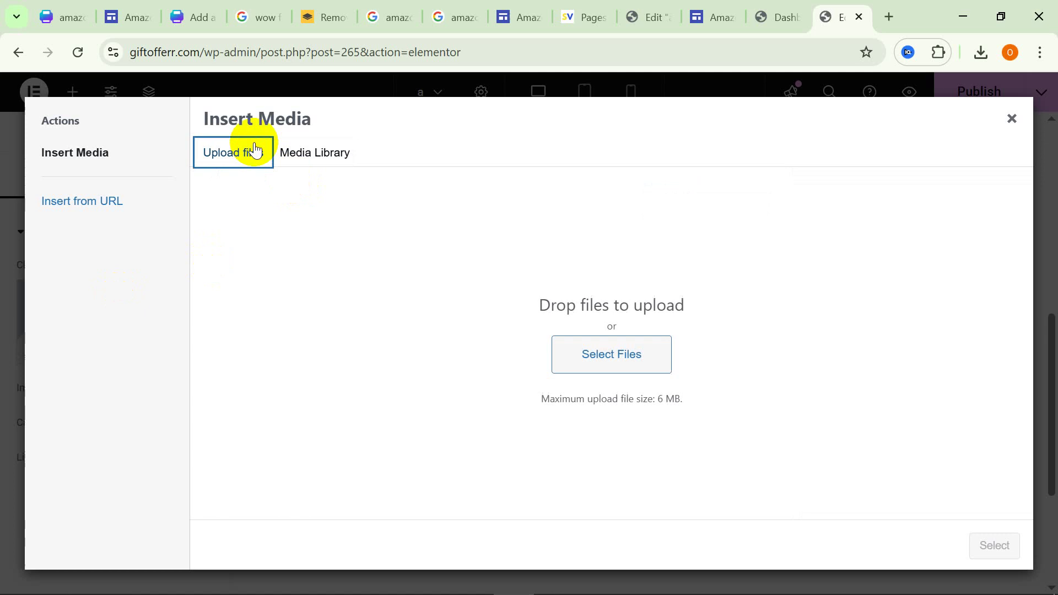
pyautogui.click(577, 348)
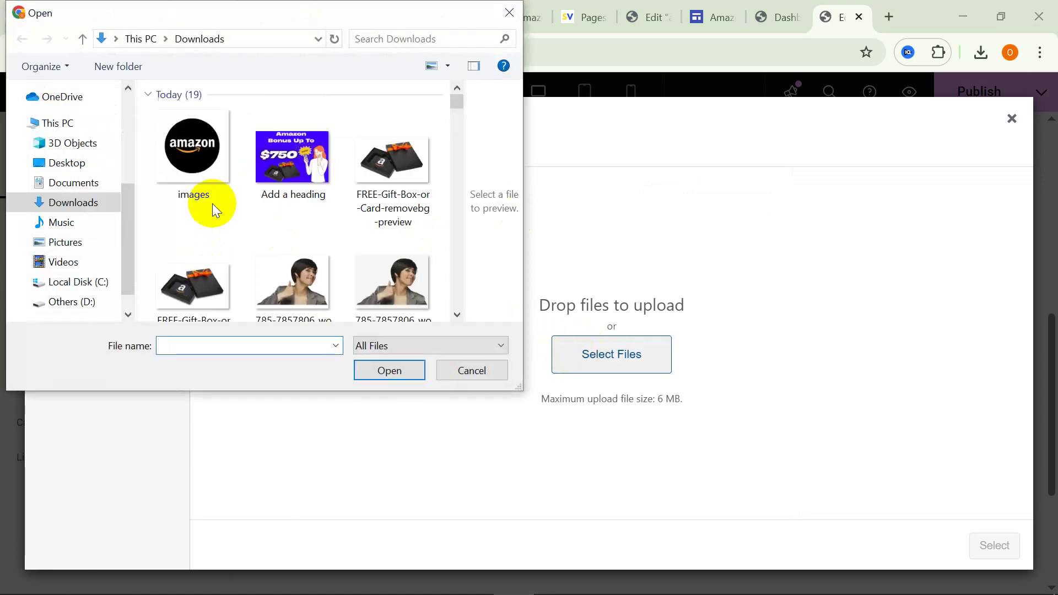
pyautogui.scroll(-5, 300, 198)
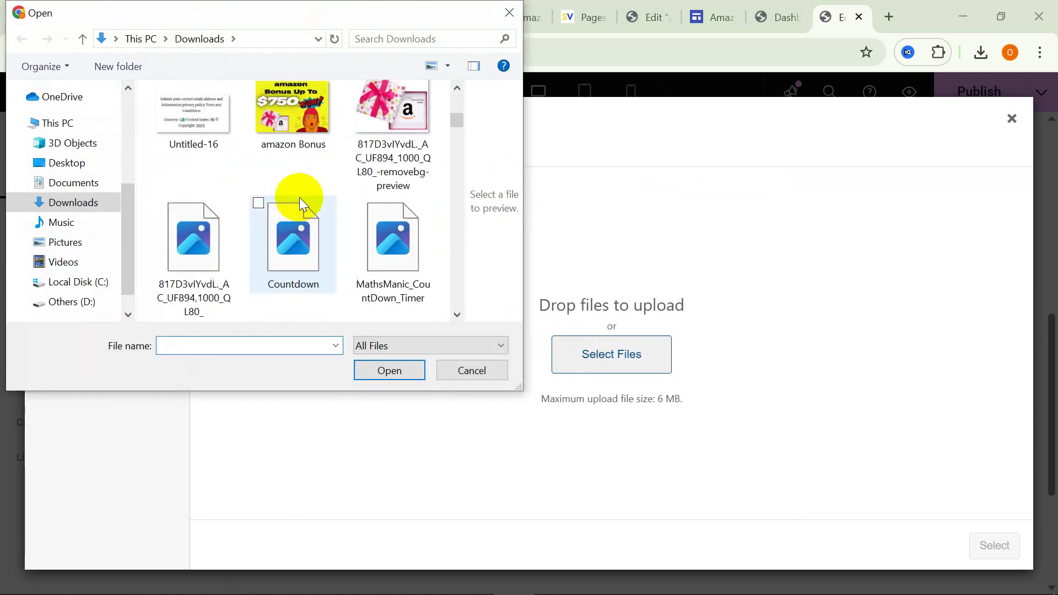
pyautogui.click(277, 267)
pyautogui.click(400, 365)
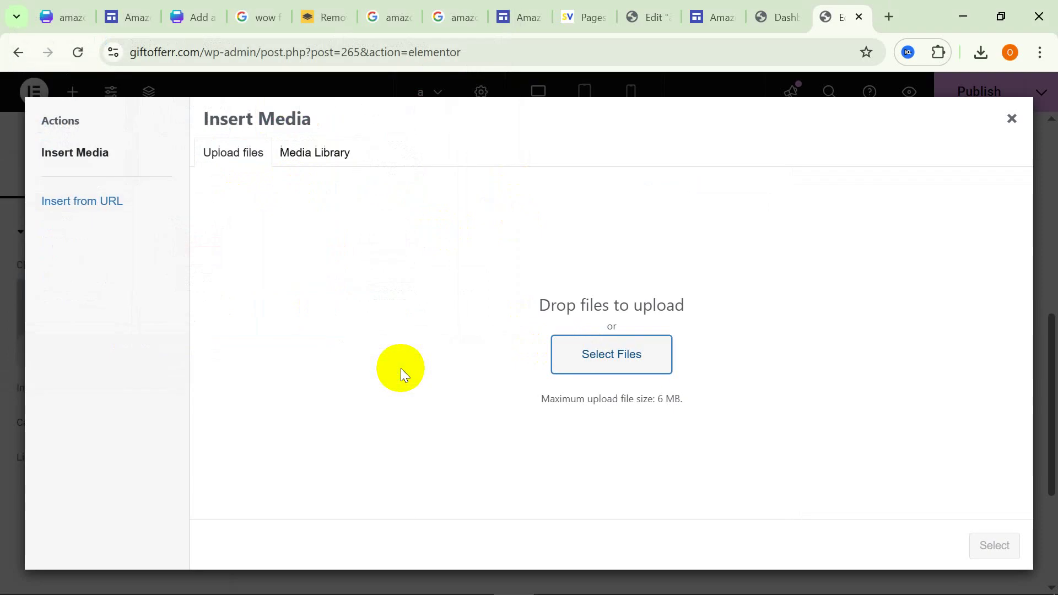
pyautogui.click(323, 157)
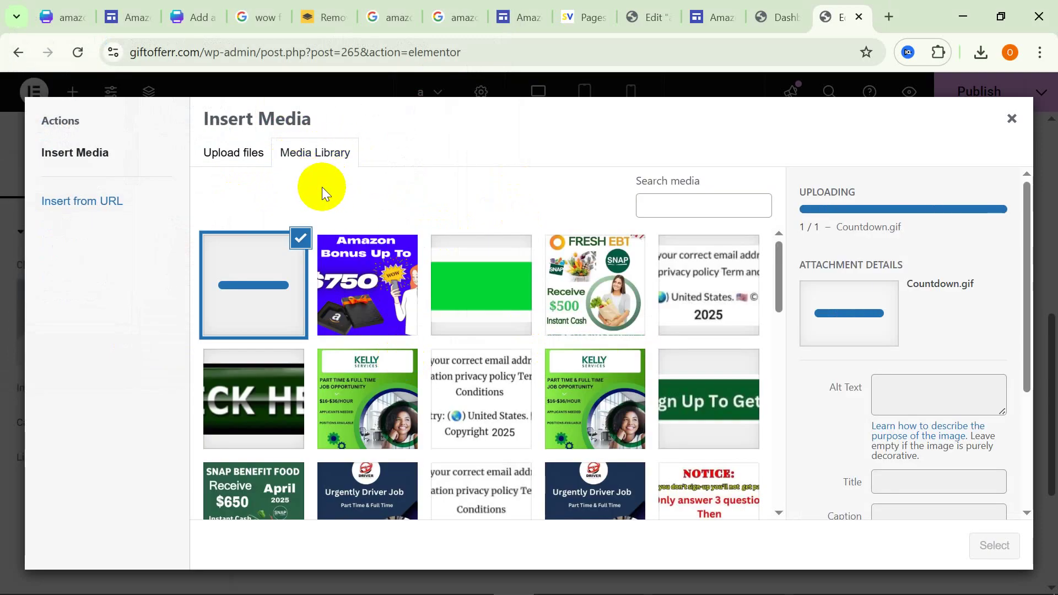
pyautogui.scroll(-10, 538, 401)
pyautogui.scroll(10, 545, 414)
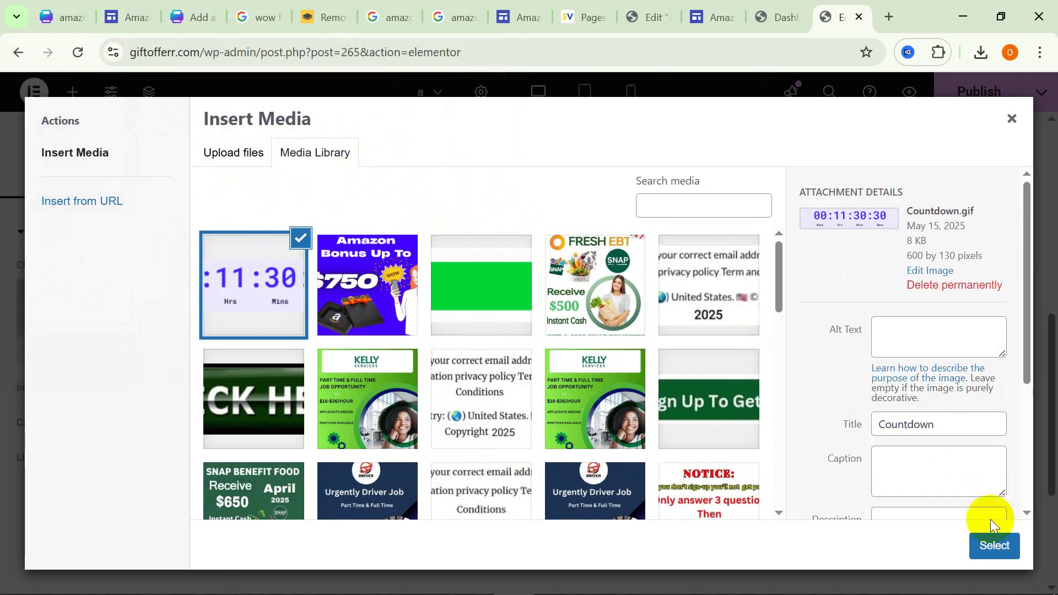
pyautogui.click(995, 547)
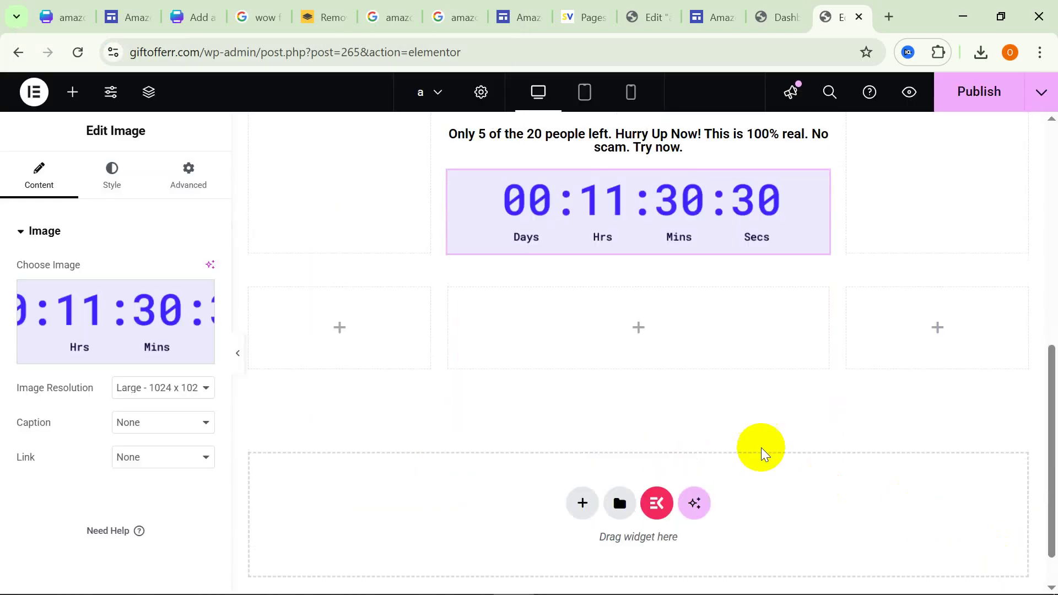
# Check the Google Meet call in the other Chrome window and return to the Elementor editor.
pyautogui.scroll(8, 718, 329)
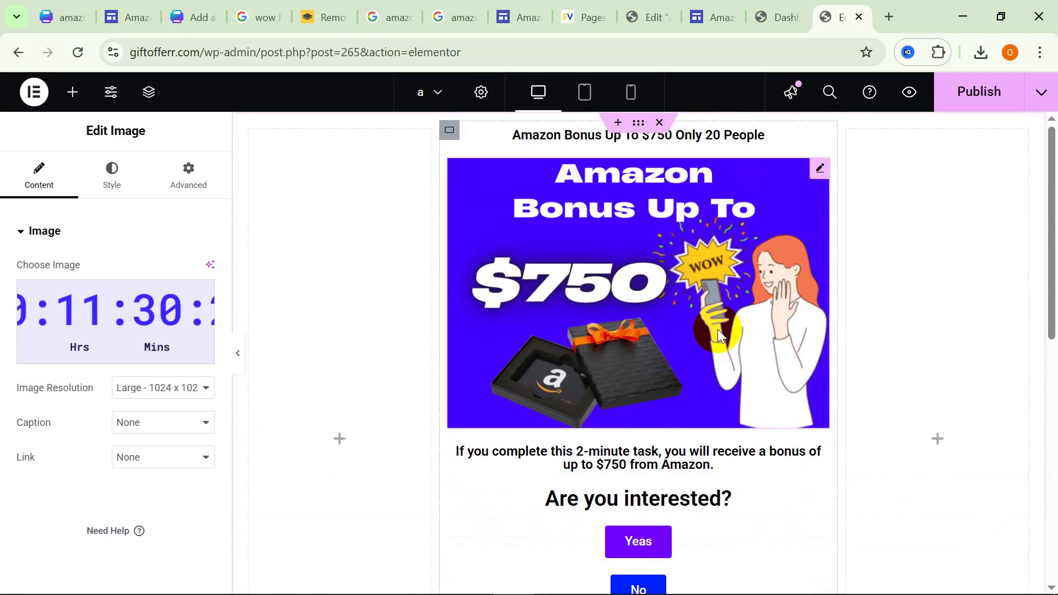
pyautogui.scroll(-10, 643, 214)
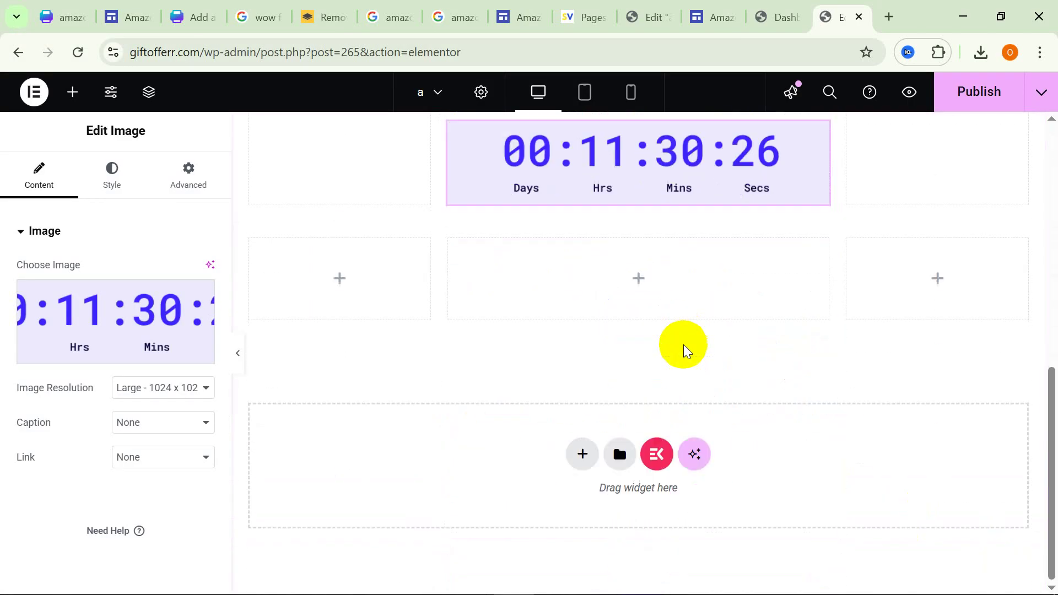
pyautogui.moveTo(420, 583)
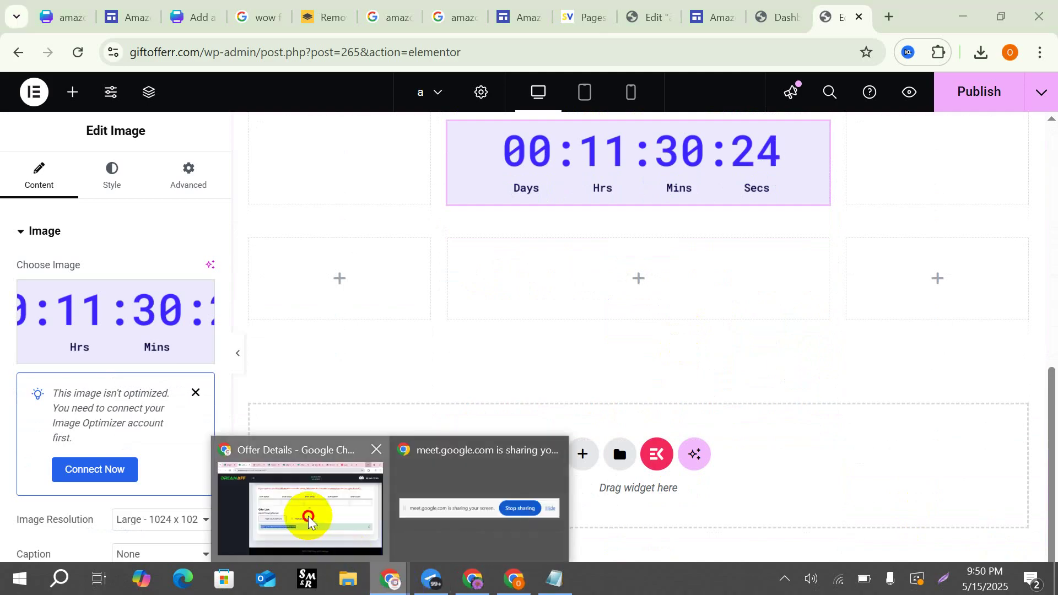
pyautogui.click(302, 515)
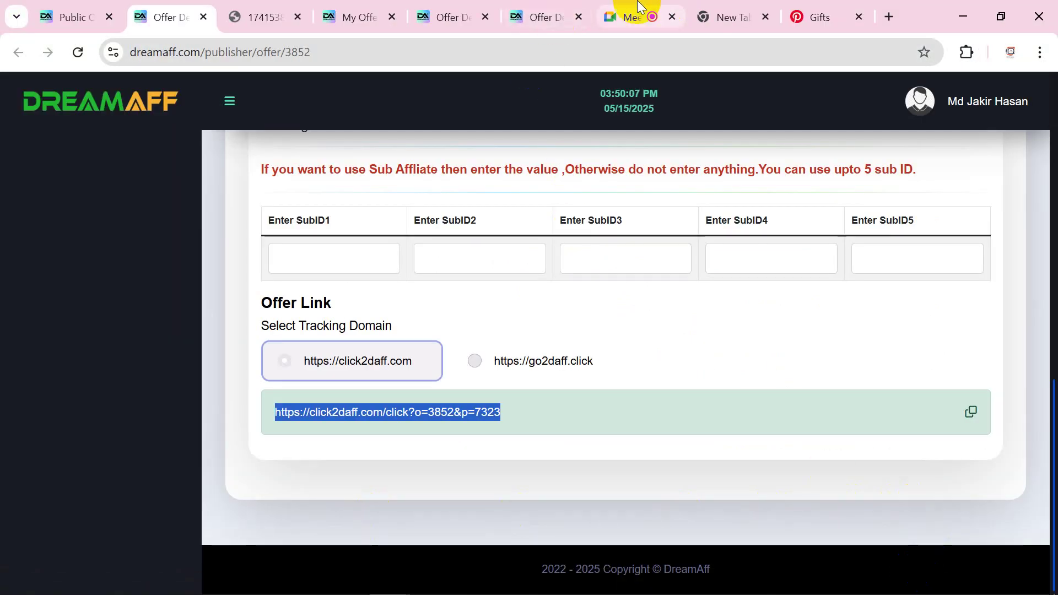
pyautogui.click(631, 17)
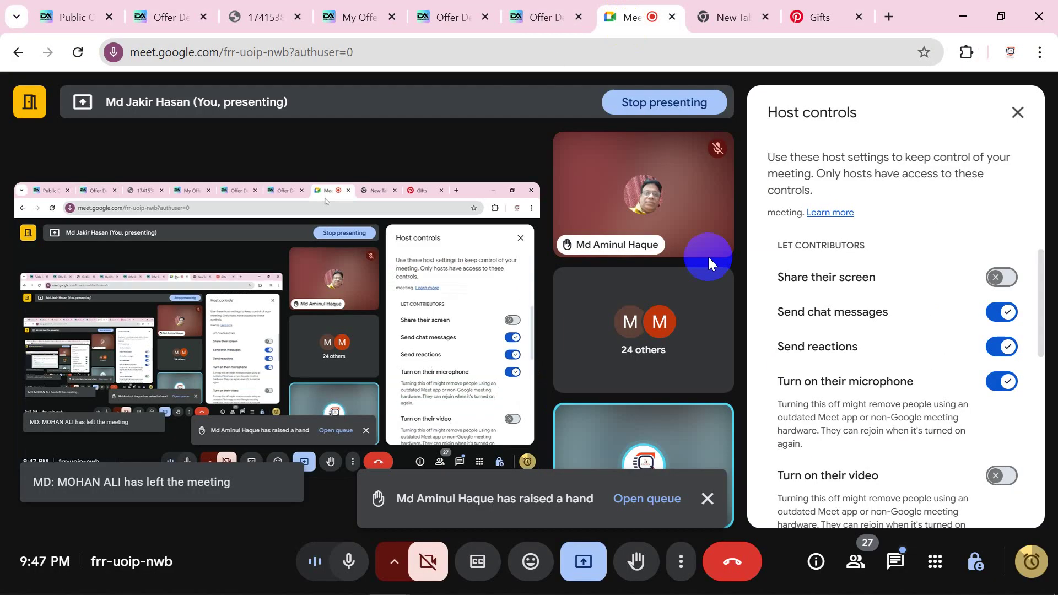
pyautogui.click(1032, 561)
pyautogui.click(871, 176)
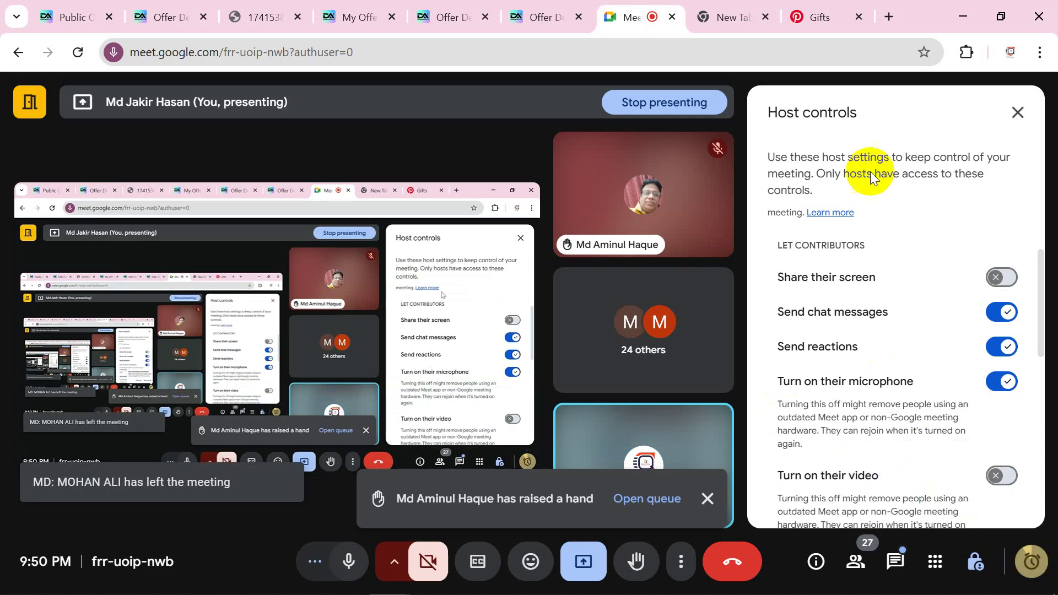
pyautogui.click(963, 15)
# Select the main container holding the landing page content and open its background style settings.
pyautogui.scroll(10, 587, 318)
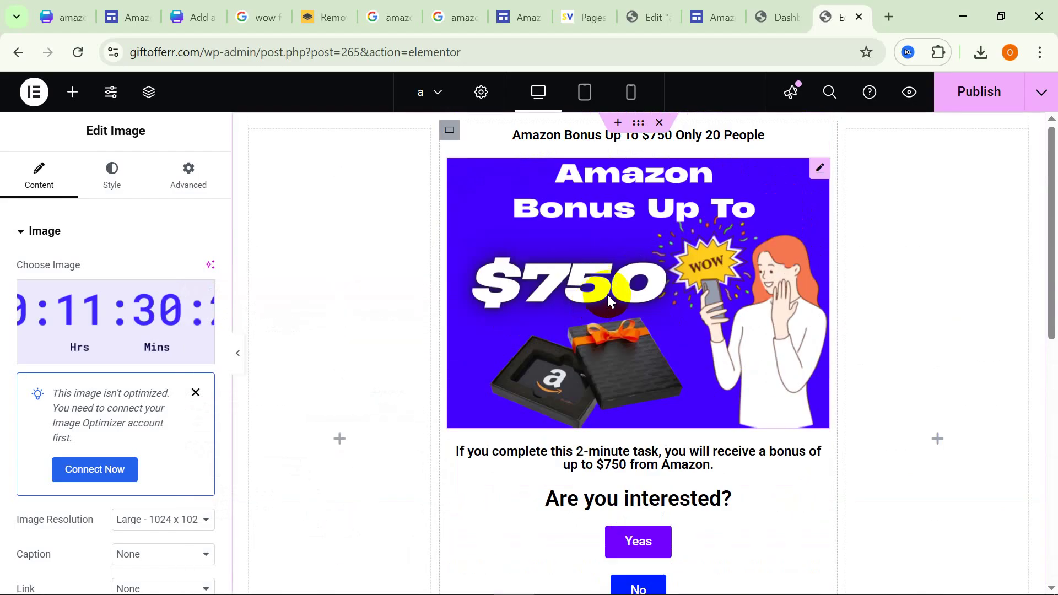
pyautogui.scroll(-5, 682, 309)
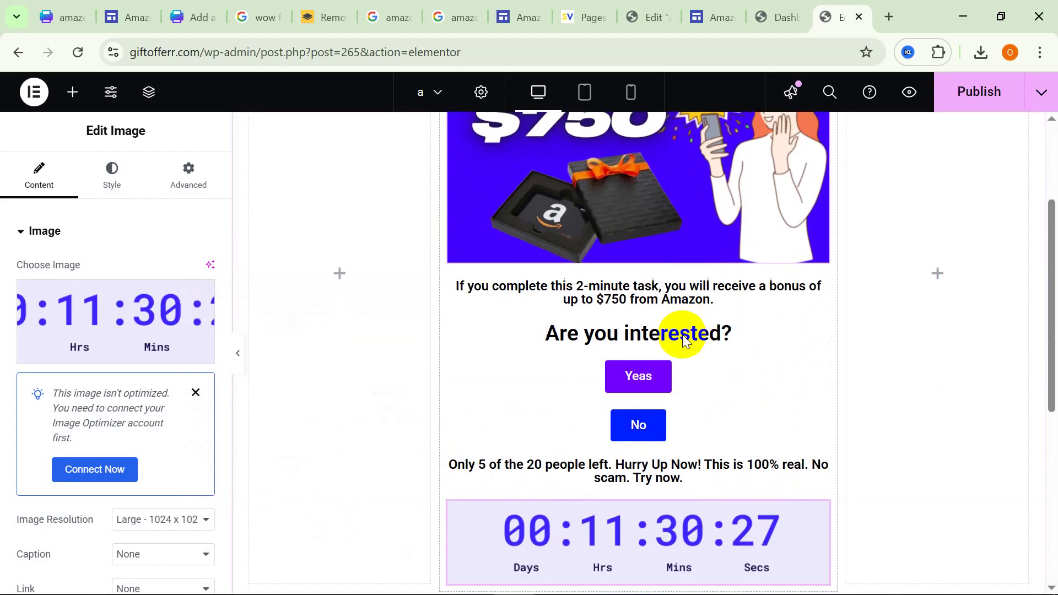
pyautogui.scroll(5, 619, 331)
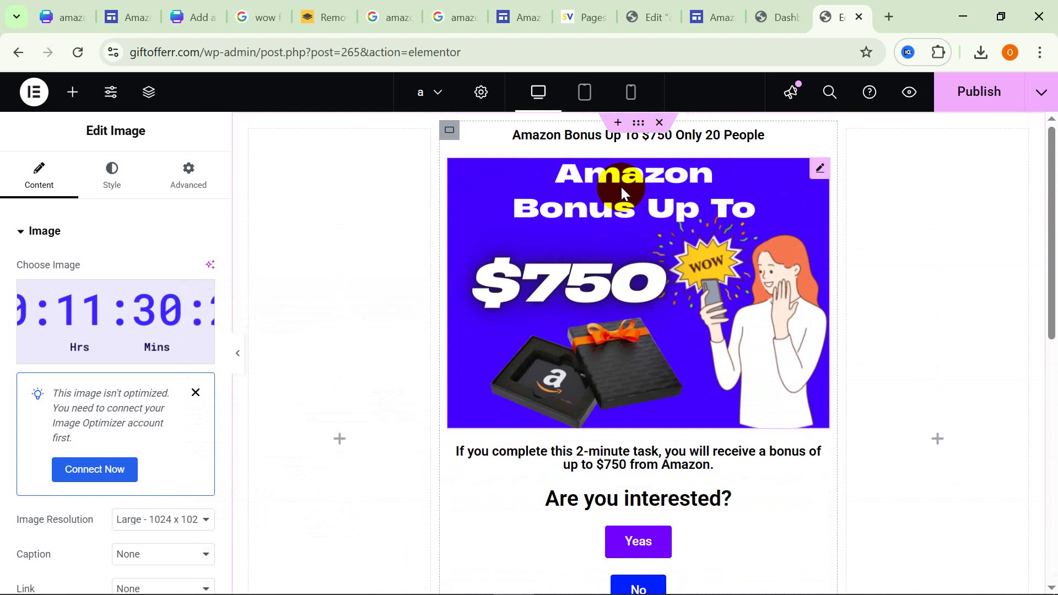
pyautogui.scroll(-5, 653, 383)
pyautogui.scroll(5, 653, 383)
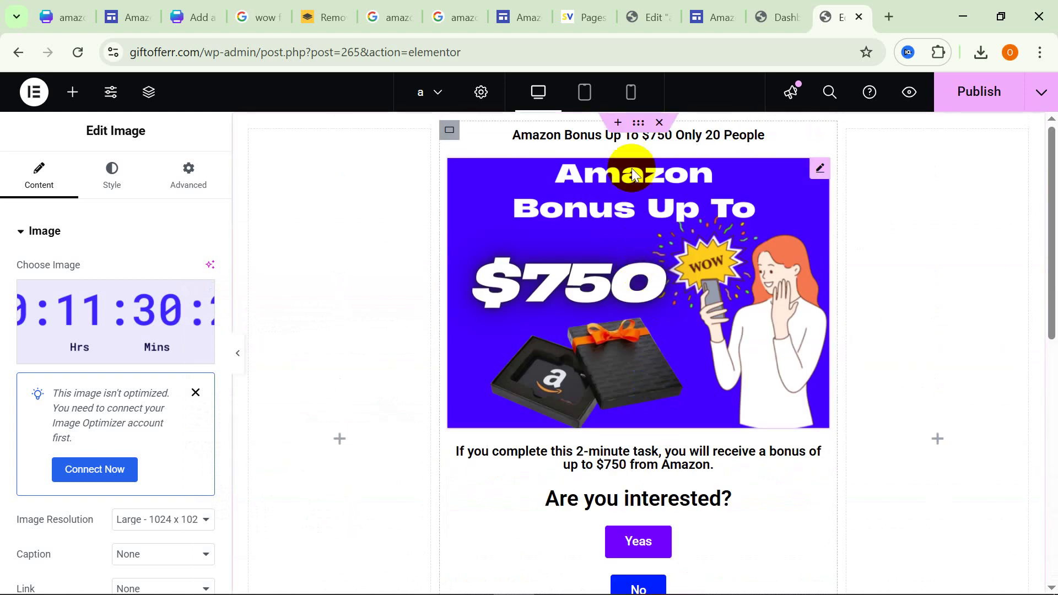
pyautogui.click(640, 123)
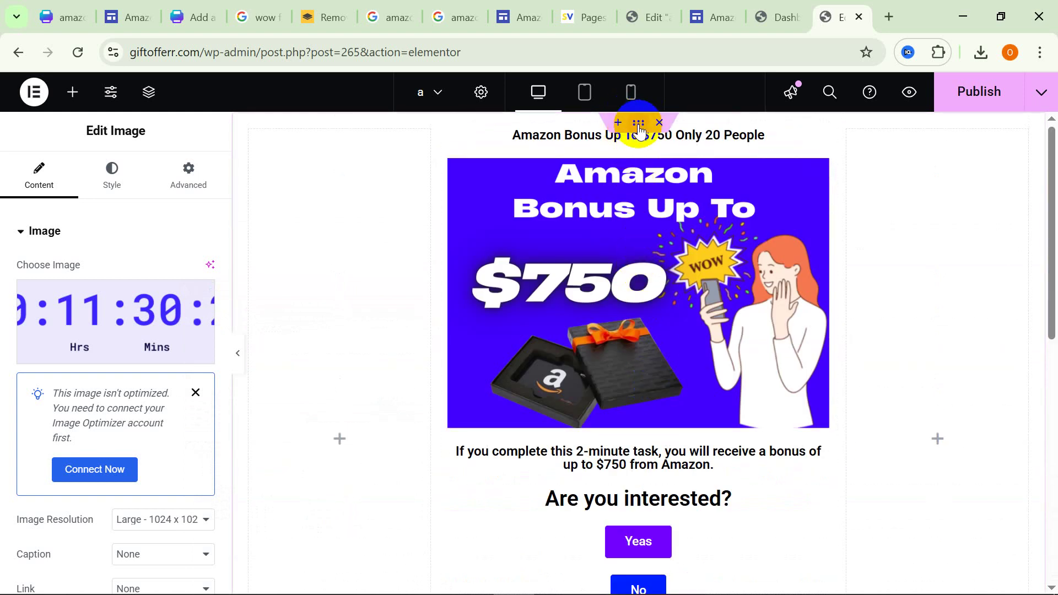
pyautogui.click(638, 125)
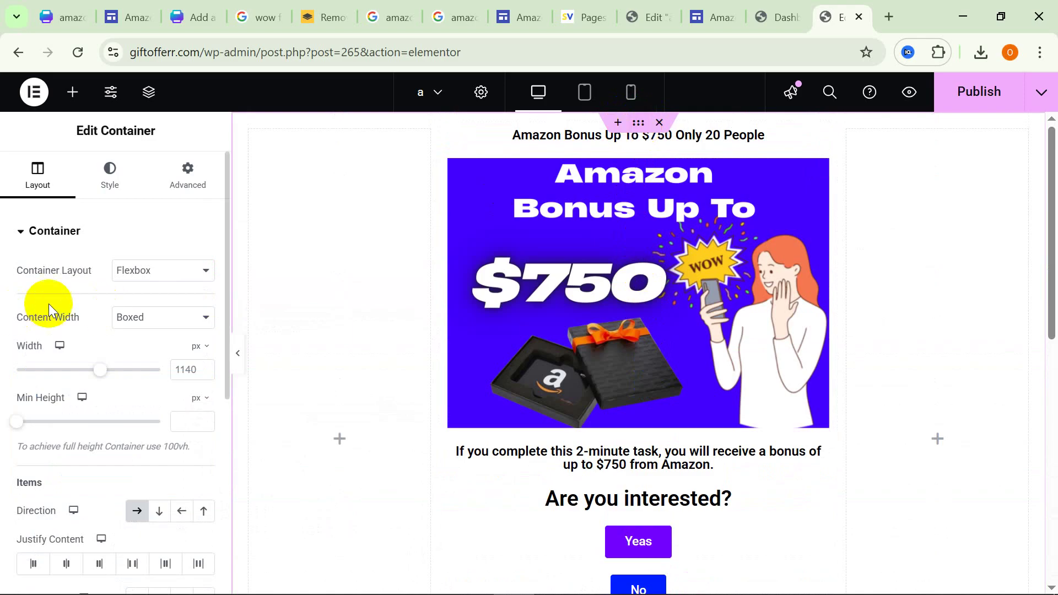
pyautogui.scroll(-6, 66, 331)
pyautogui.scroll(6, 108, 441)
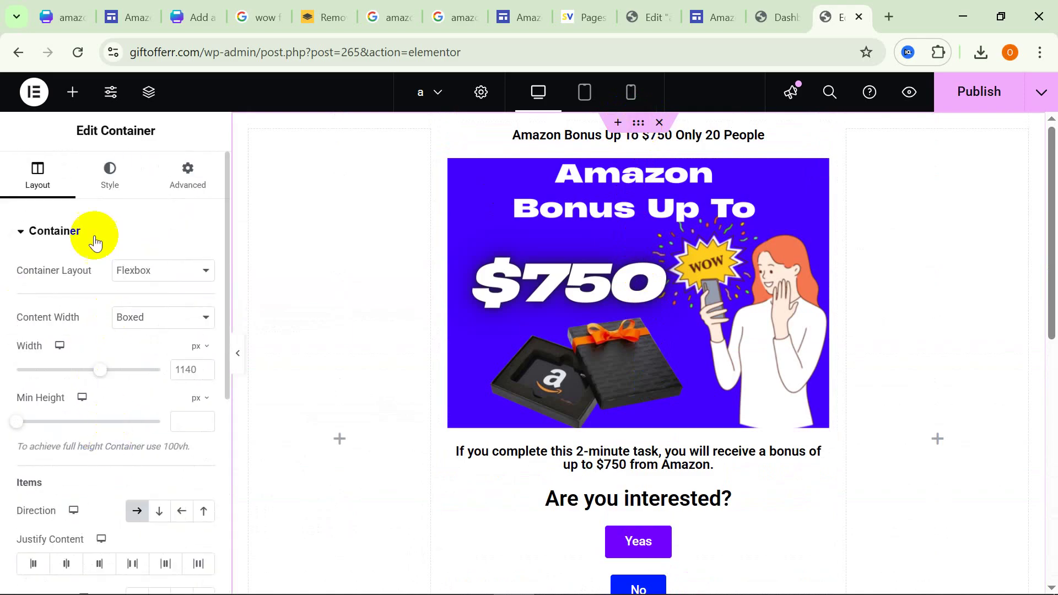
pyautogui.click(111, 176)
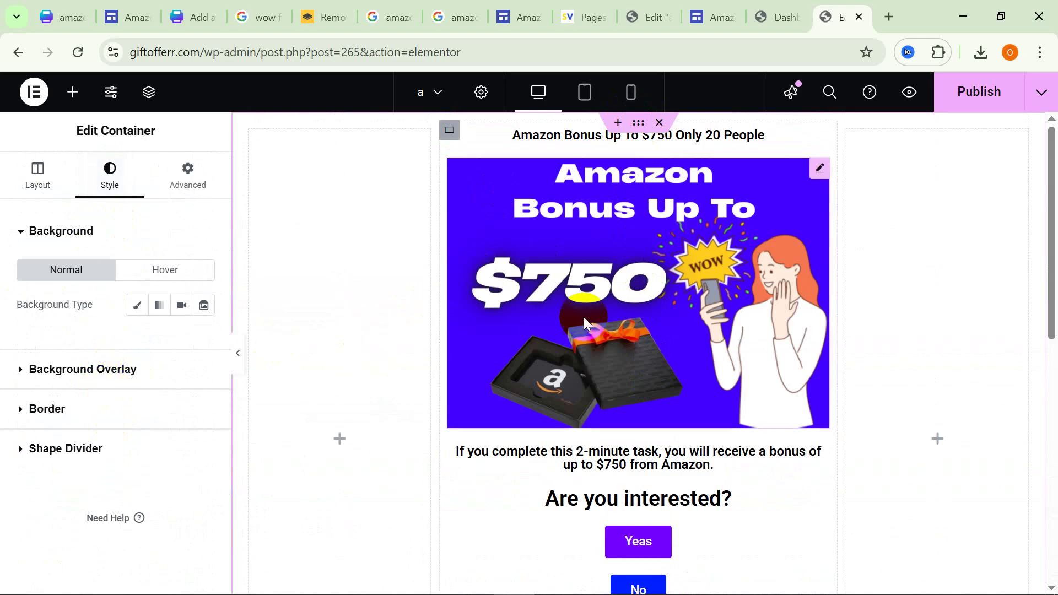
pyautogui.scroll(-7, 602, 453)
pyautogui.scroll(7, 555, 408)
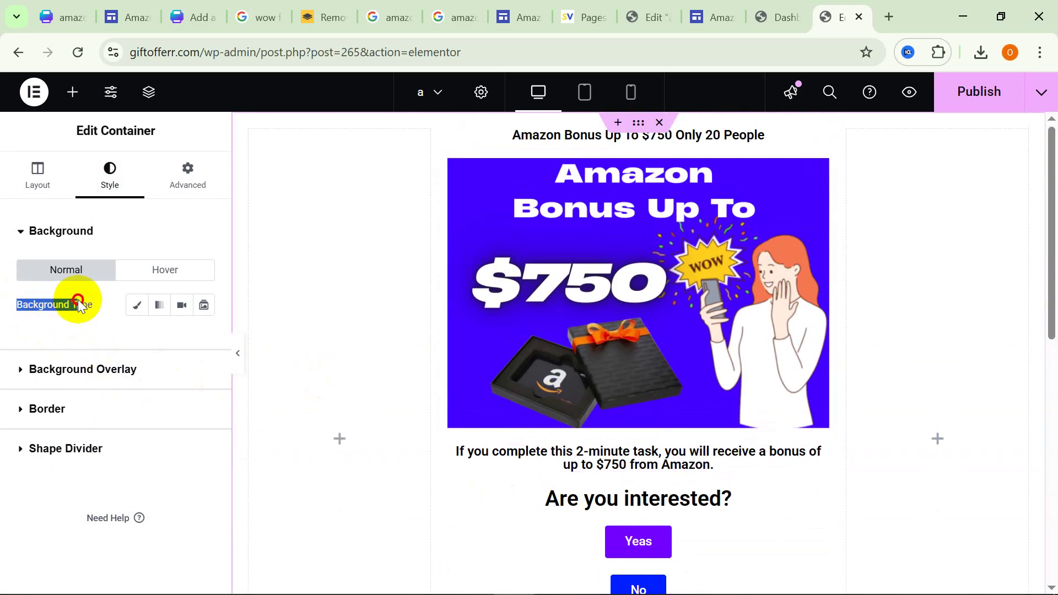
# Give the main container a Classic background type with a bright green color.
pyautogui.click(136, 307)
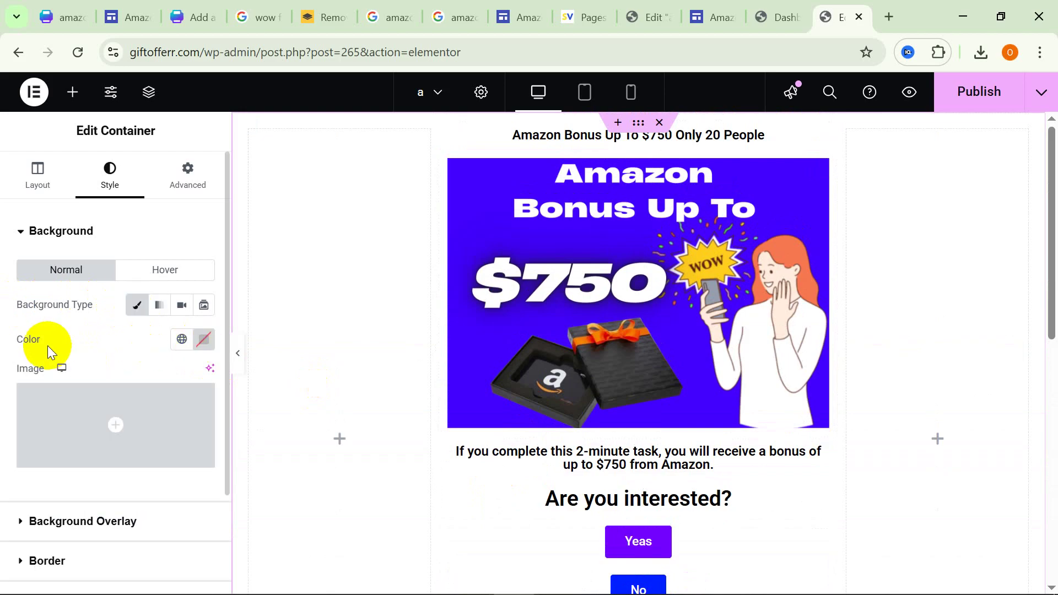
pyautogui.click(204, 339)
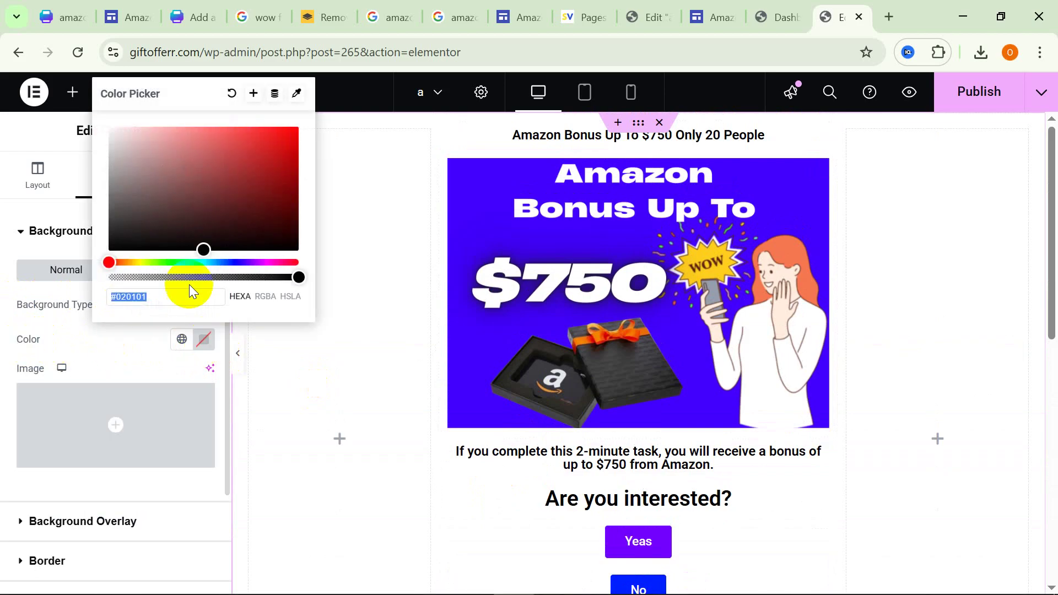
pyautogui.moveTo(212, 161); pyautogui.dragTo(295, 138)
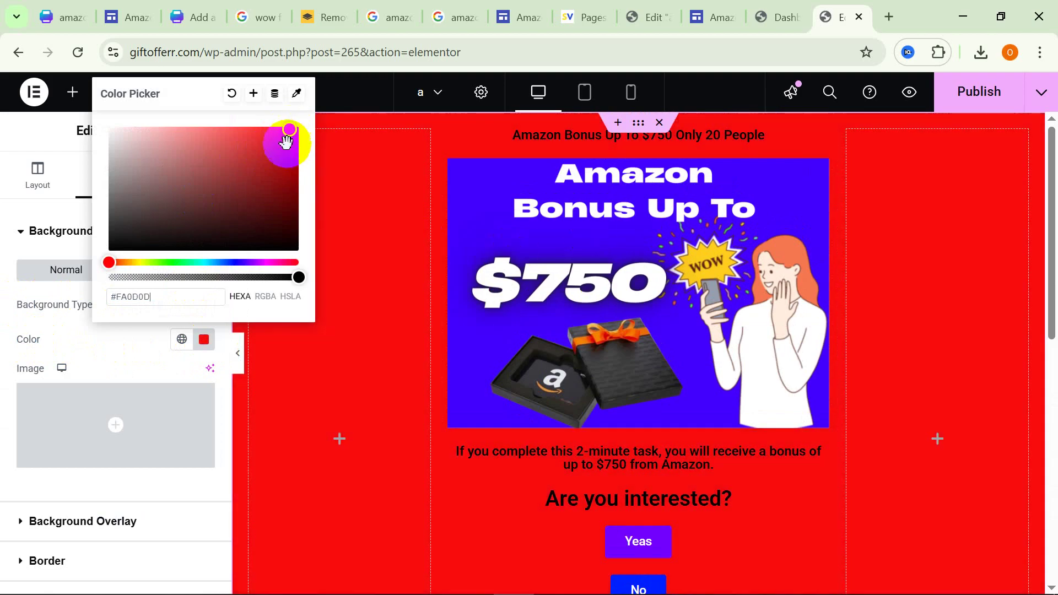
pyautogui.moveTo(283, 143); pyautogui.dragTo(292, 137)
pyautogui.moveTo(147, 263); pyautogui.dragTo(182, 265)
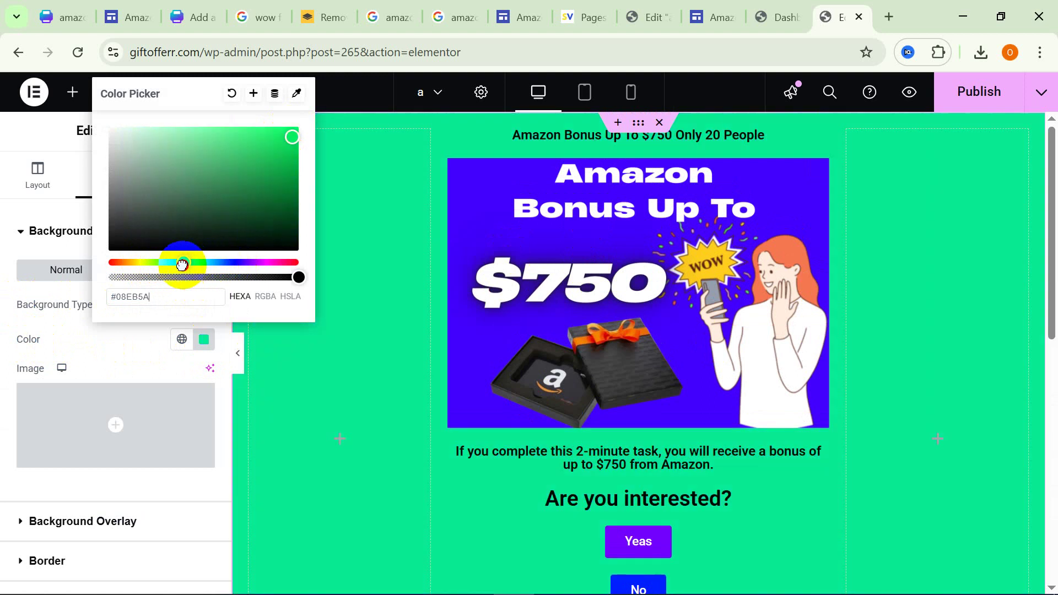
pyautogui.click(108, 335)
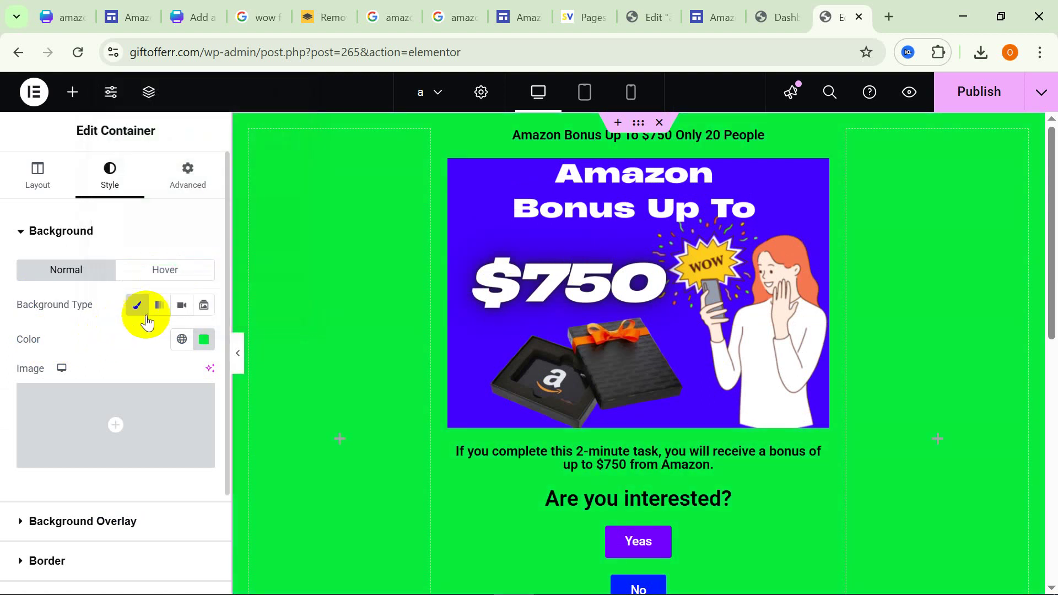
# Change the container background to a Gradient and set its second color to yellow-green, #D6FF00.
pyautogui.scroll(-1, 154, 320)
pyautogui.scroll(1, 154, 320)
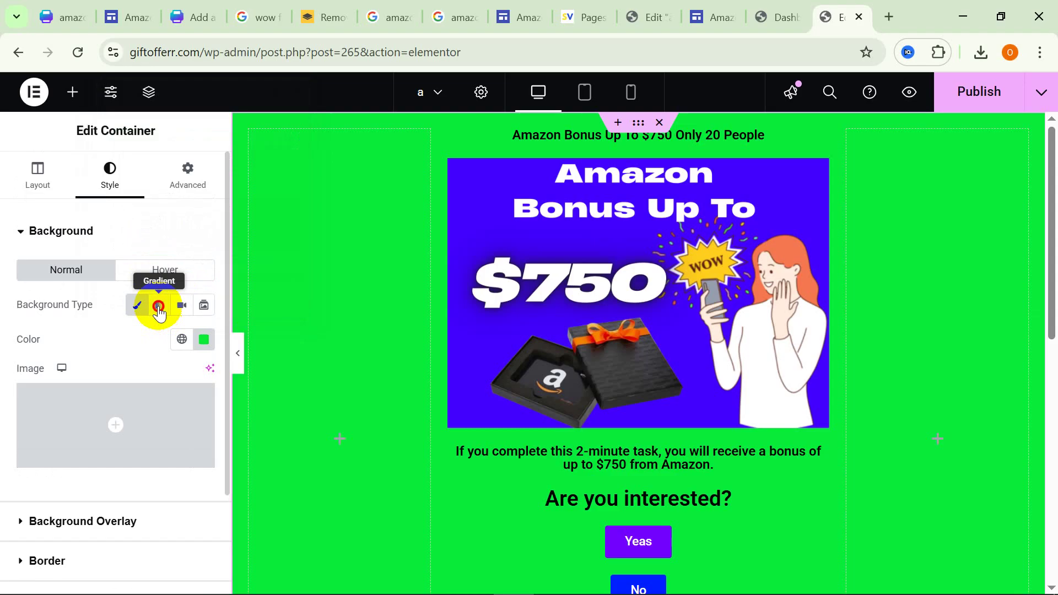
pyautogui.click(160, 306)
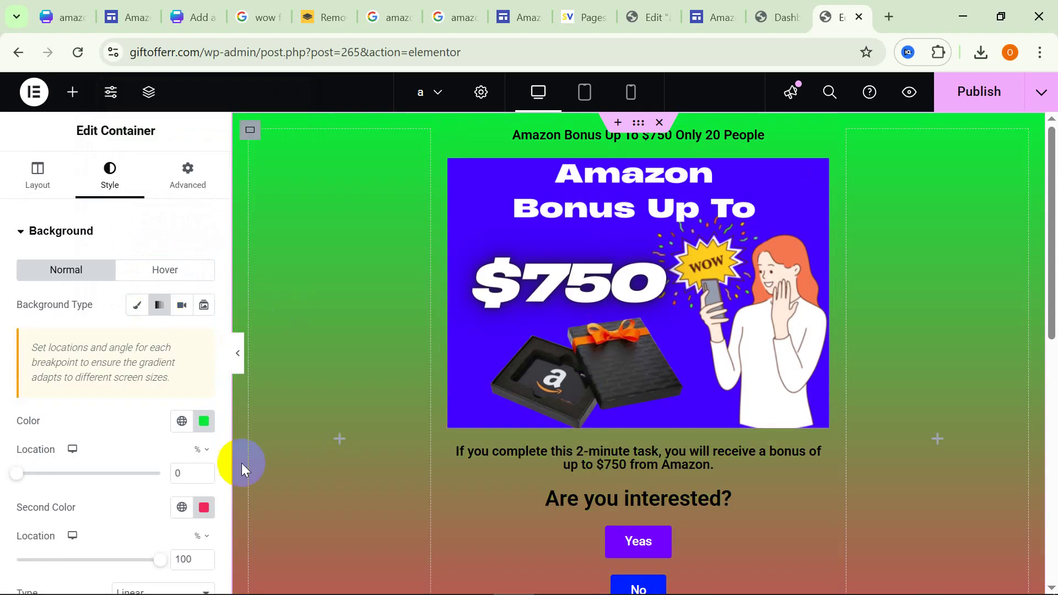
pyautogui.scroll(-1, 184, 448)
pyautogui.click(201, 433)
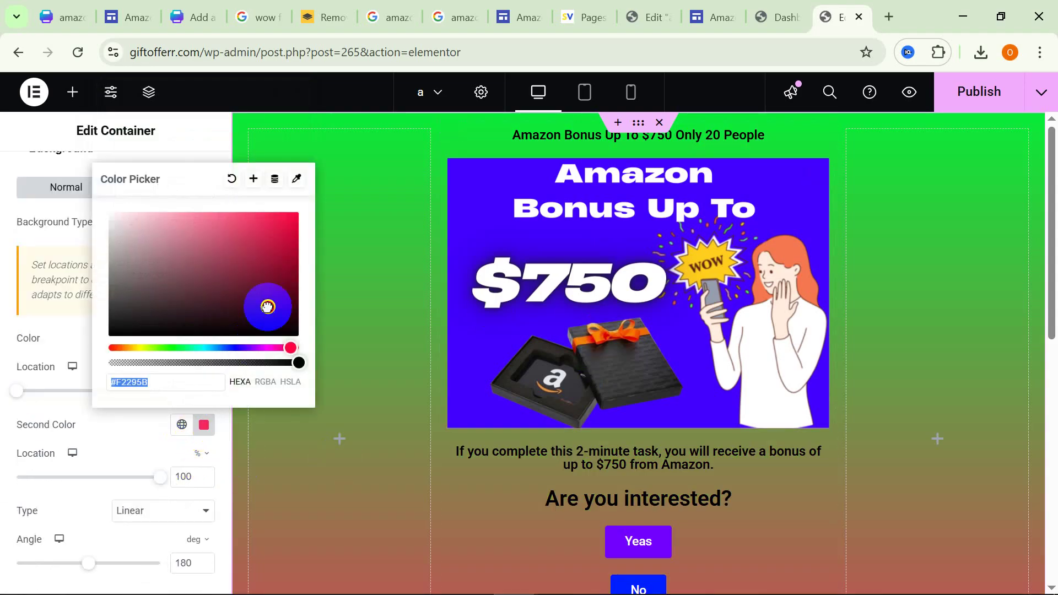
pyautogui.moveTo(268, 306); pyautogui.dragTo(287, 338)
pyautogui.click(280, 230)
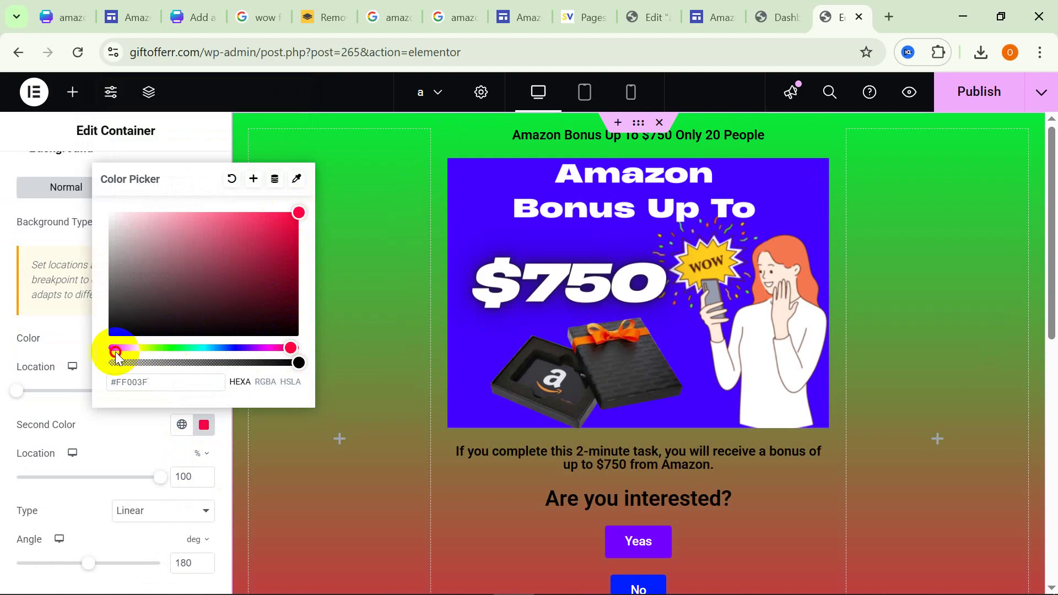
pyautogui.moveTo(115, 348); pyautogui.dragTo(117, 347)
pyautogui.moveTo(159, 346)
pyautogui.mouseDown()
pyautogui.moveTo(227, 346)
pyautogui.moveTo(144, 348)
pyautogui.mouseUp()
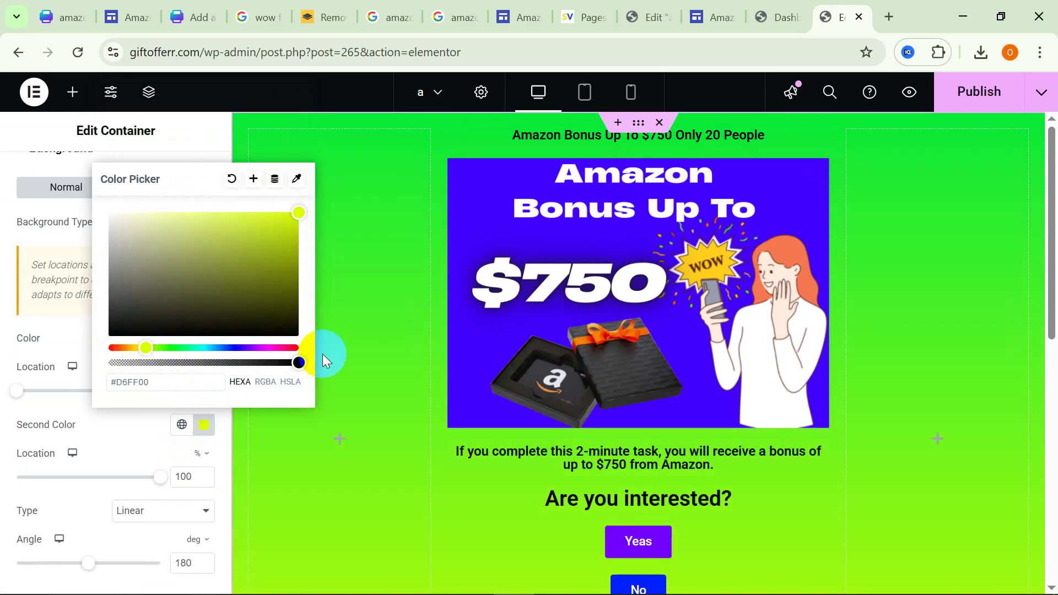
pyautogui.click(362, 248)
# Delete the empty three-column container below the countdown section.
pyautogui.scroll(-10, 692, 357)
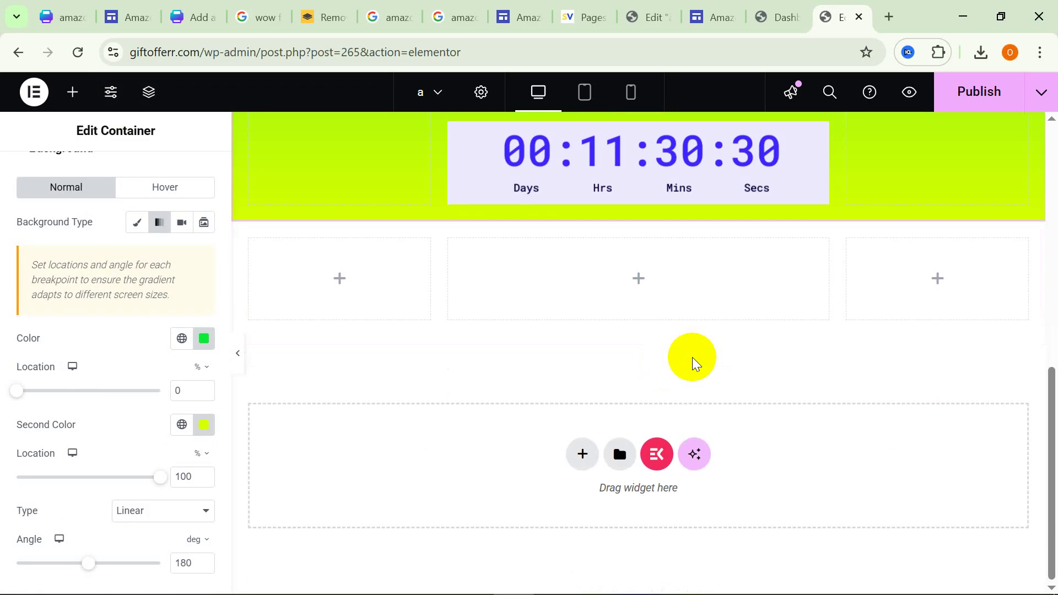
pyautogui.scroll(9, 683, 369)
pyautogui.scroll(-7, 805, 386)
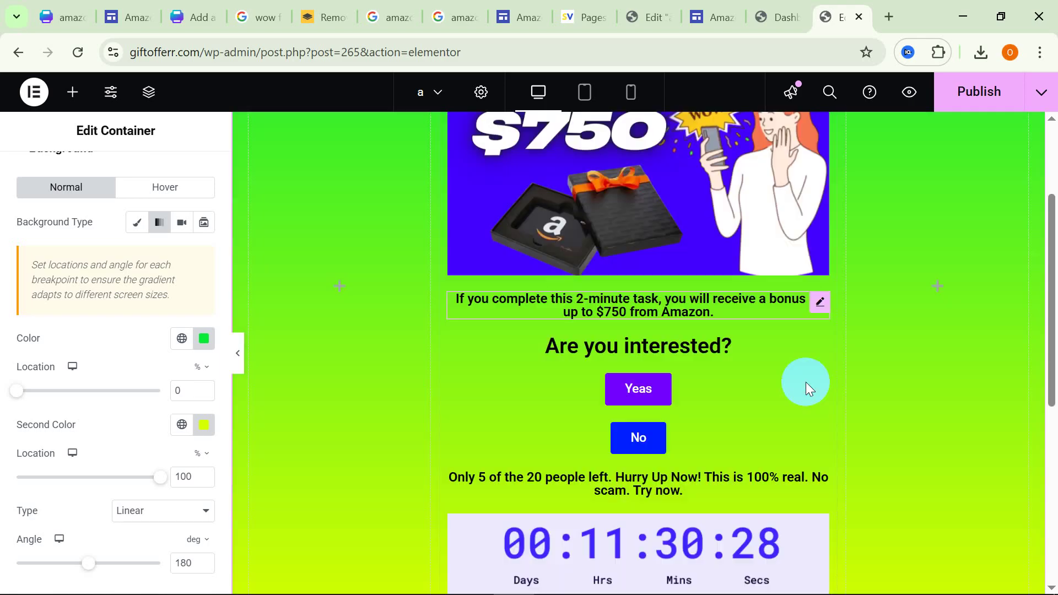
pyautogui.click(662, 298)
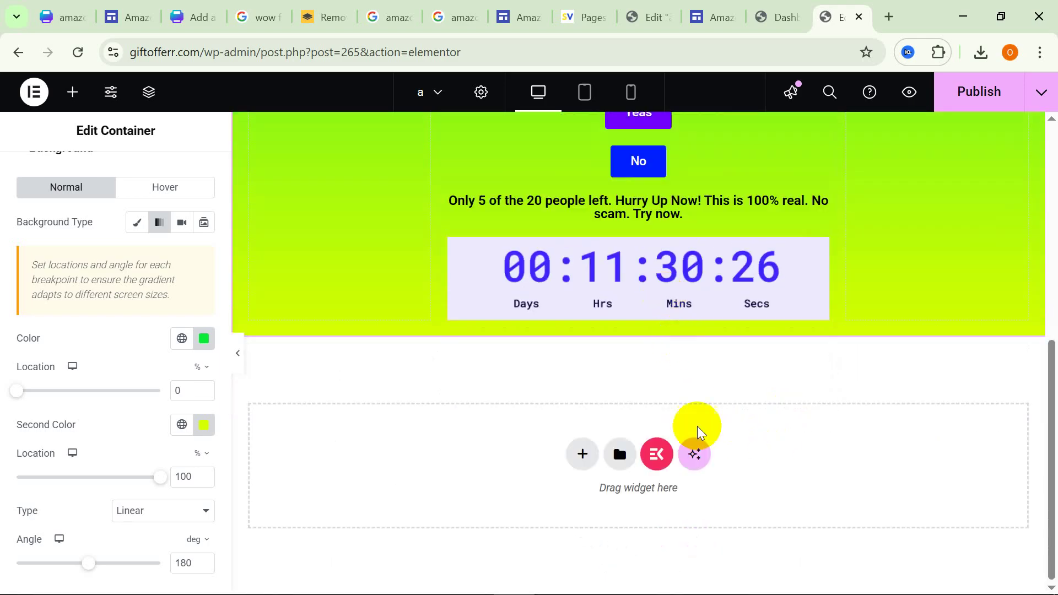
pyautogui.scroll(8, 783, 380)
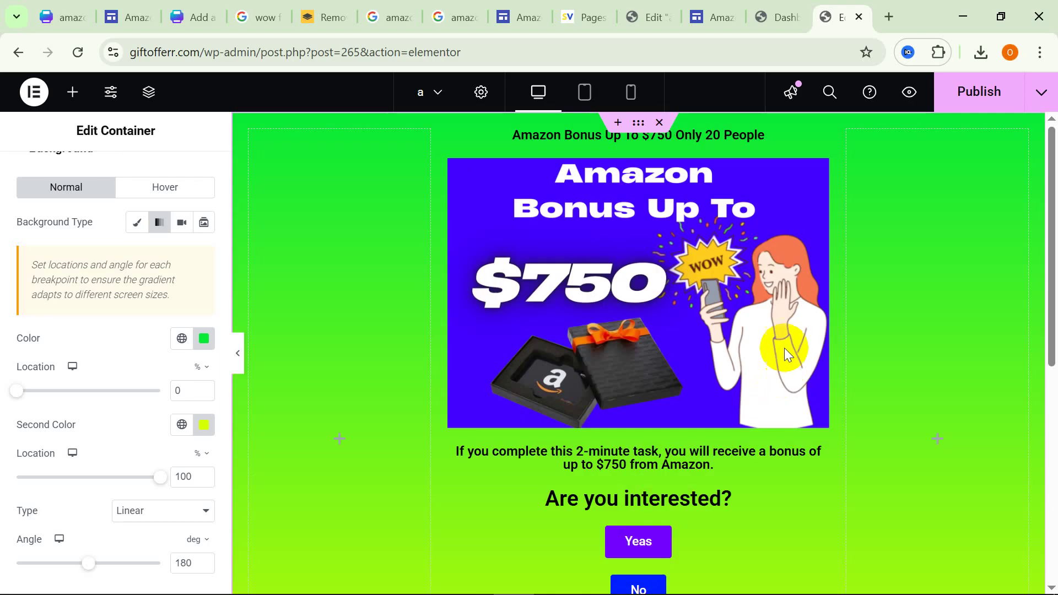
# Publish the page and preview the finished landing page in a new browser tab.
pyautogui.click(980, 99)
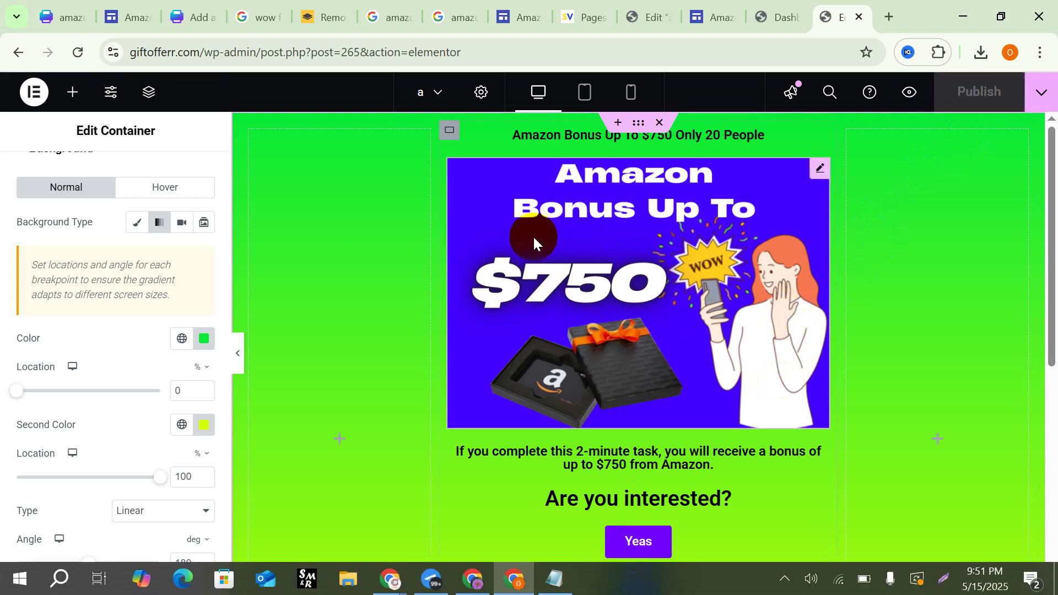
pyautogui.click(910, 105)
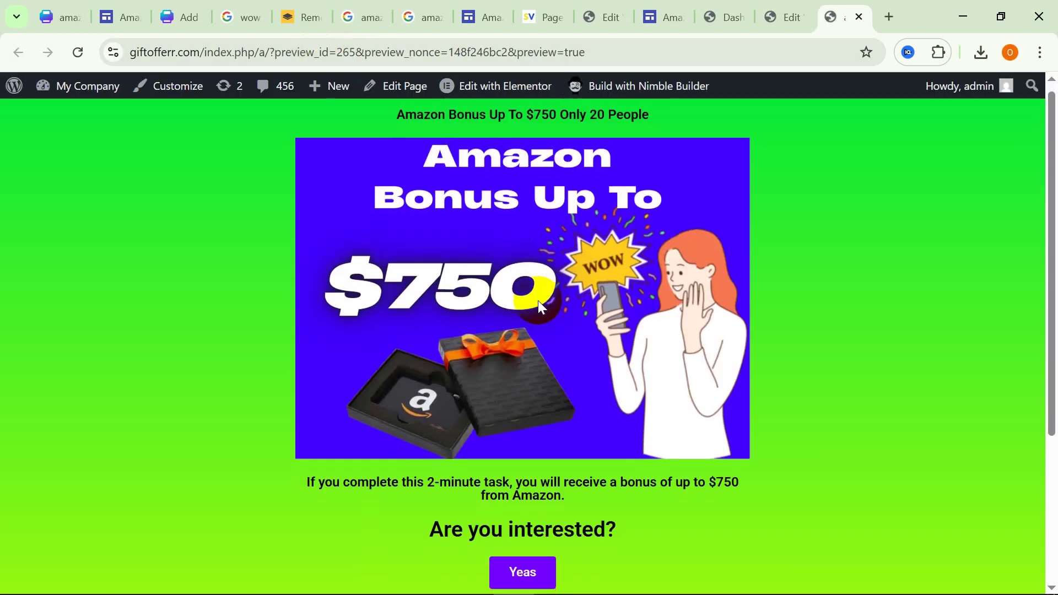
pyautogui.scroll(-3, 561, 376)
pyautogui.scroll(3, 561, 376)
pyautogui.scroll(-3, 561, 376)
pyautogui.scroll(3, 561, 377)
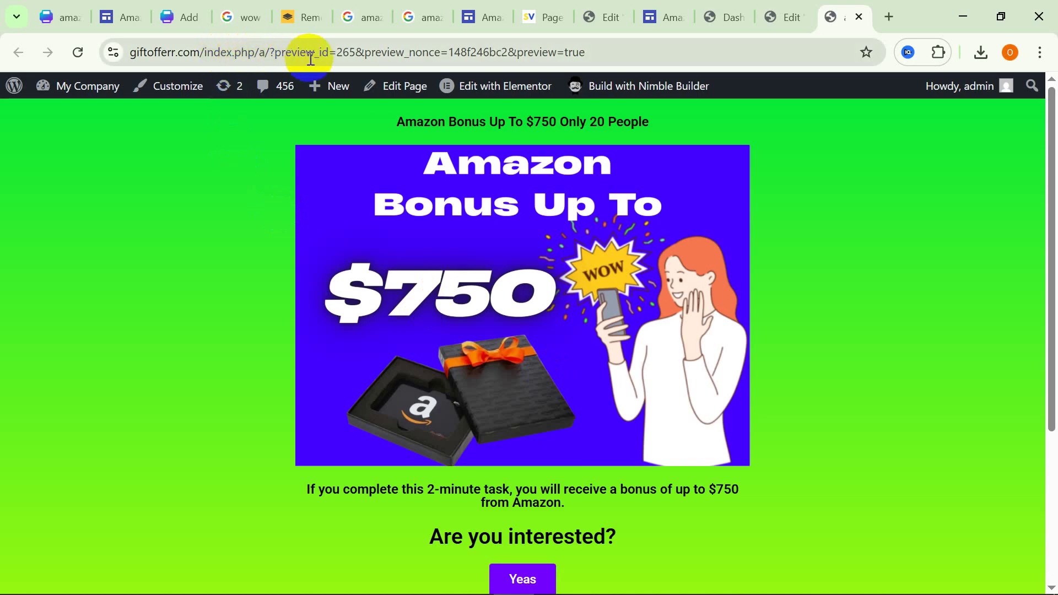
pyautogui.click(270, 52)
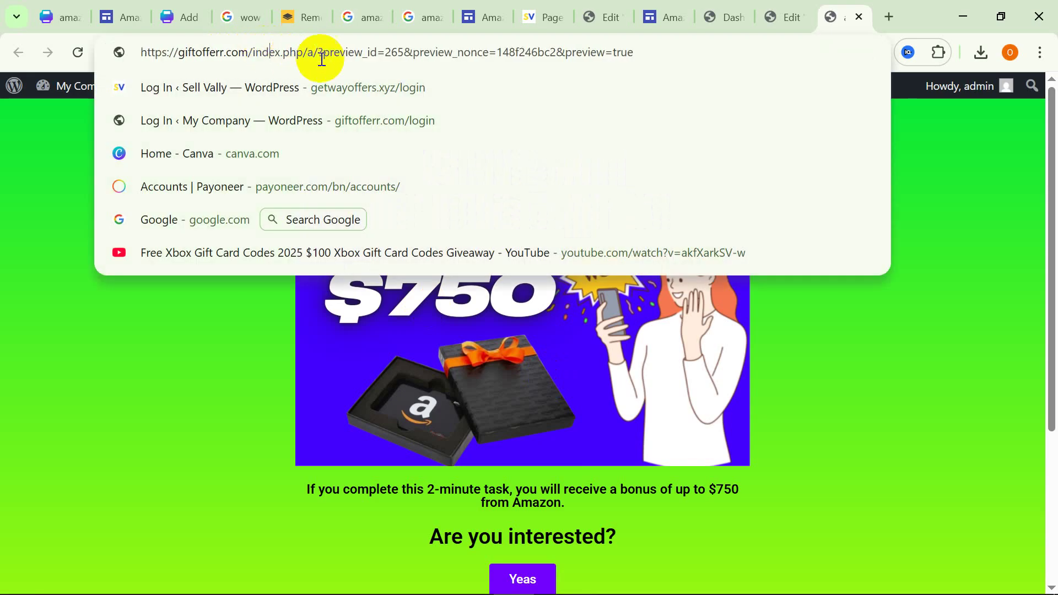
pyautogui.moveTo(319, 52); pyautogui.dragTo(141, 52)
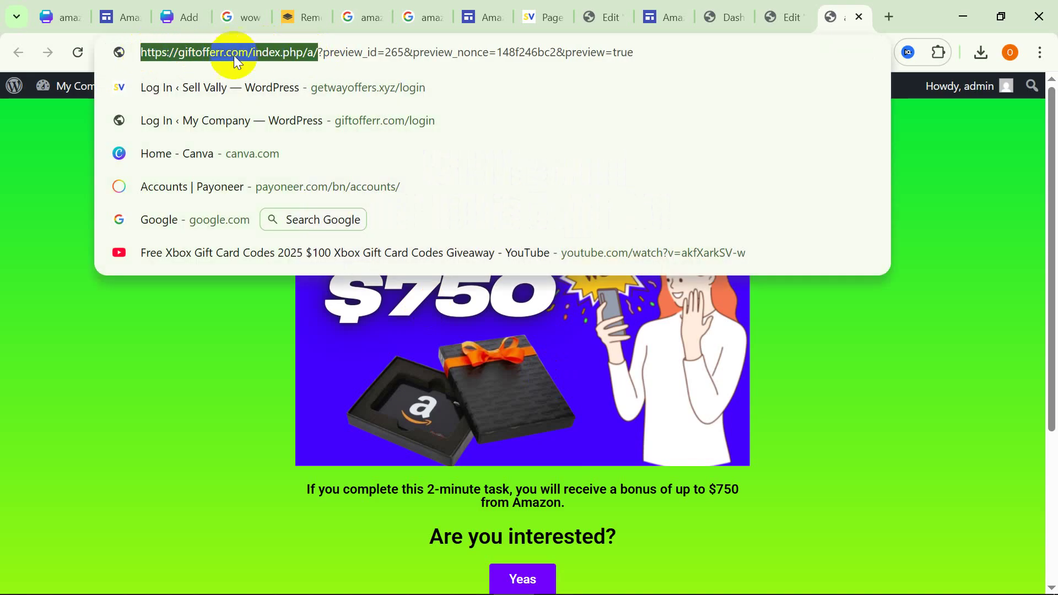
pyautogui.moveTo(317, 52); pyautogui.dragTo(140, 54)
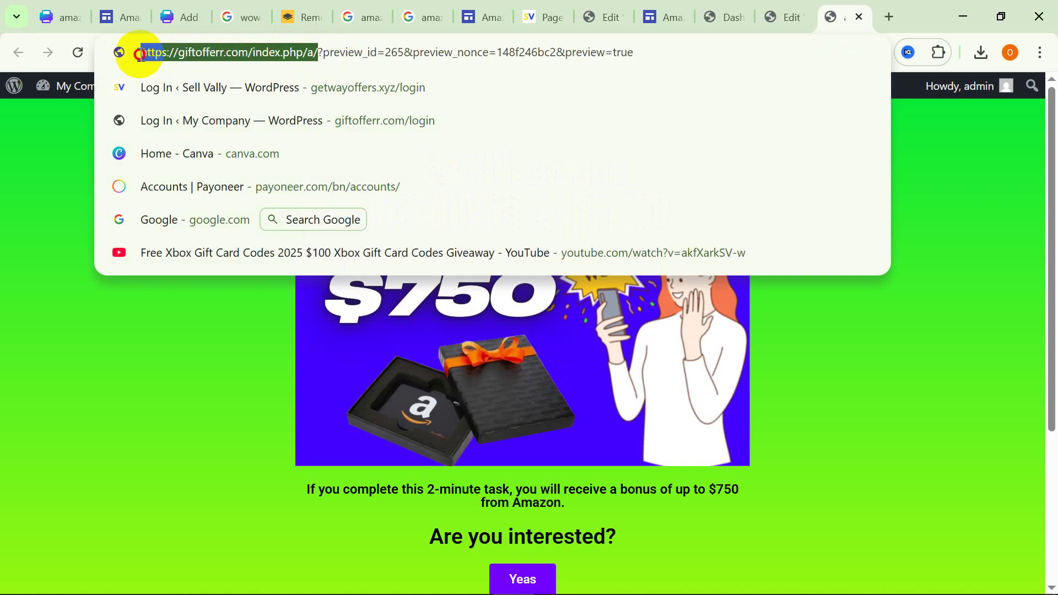
pyautogui.click(318, 53)
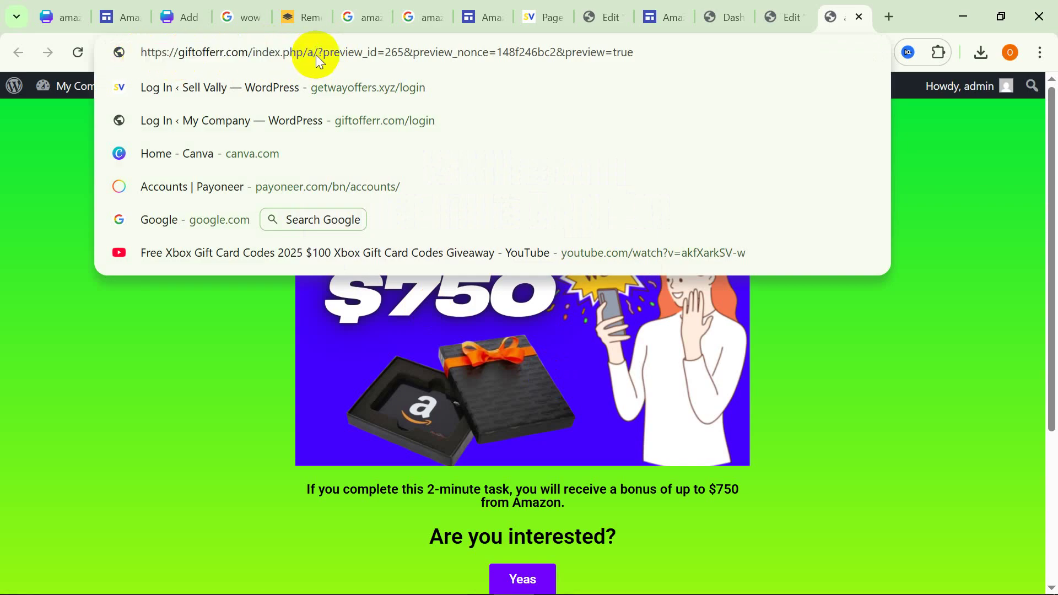
pyautogui.click(314, 53)
pyautogui.click(360, 57)
pyautogui.moveTo(319, 52); pyautogui.dragTo(667, 60)
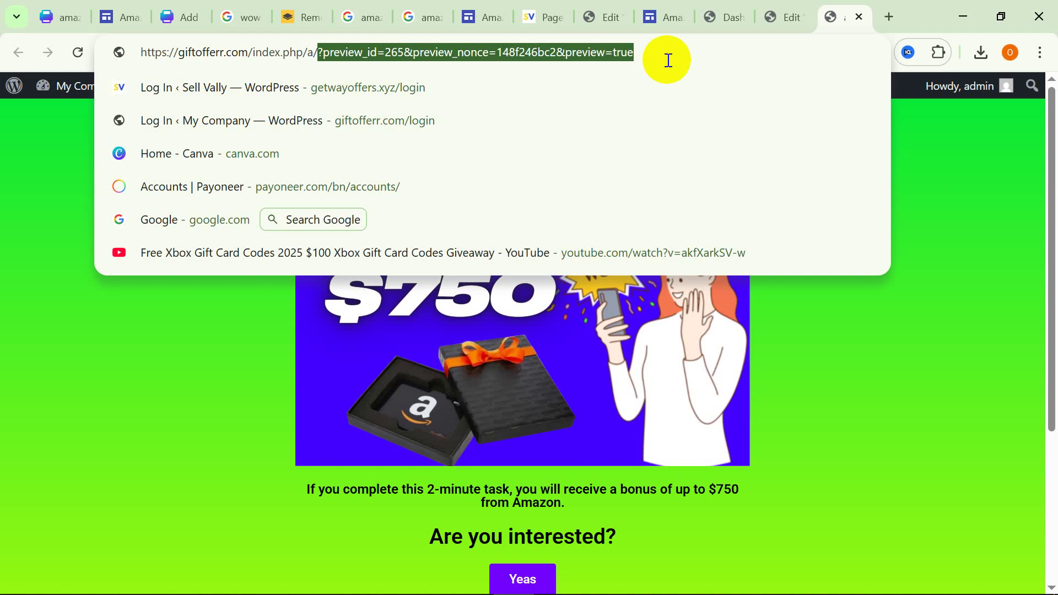
pyautogui.press('BackSpace')
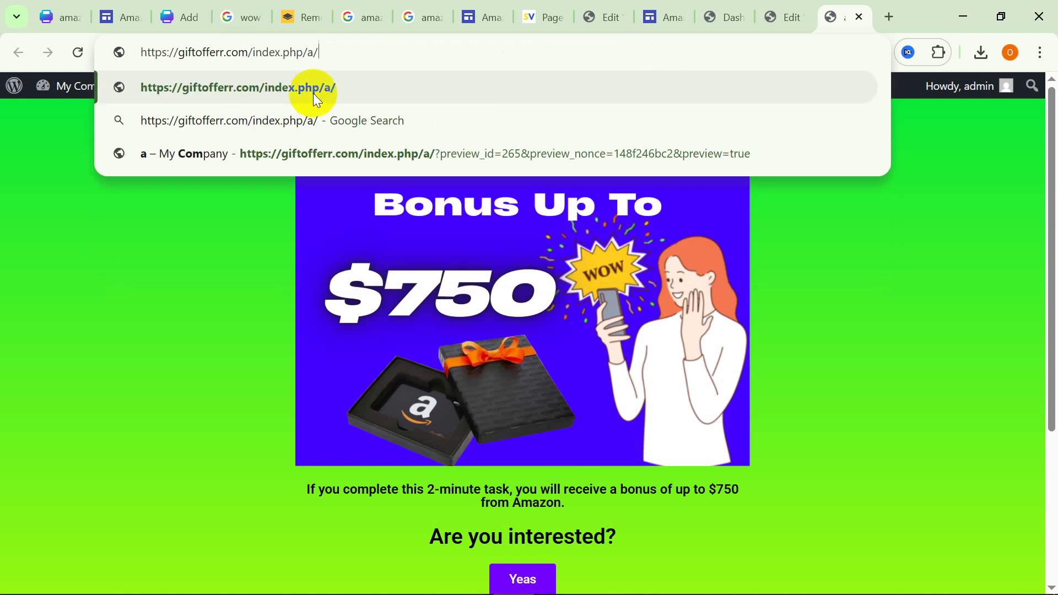
# Copy the shortened page address and open it in a new browser tab.
pyautogui.moveTo(318, 52); pyautogui.dragTo(179, 54)
pyautogui.rightClick(180, 53)
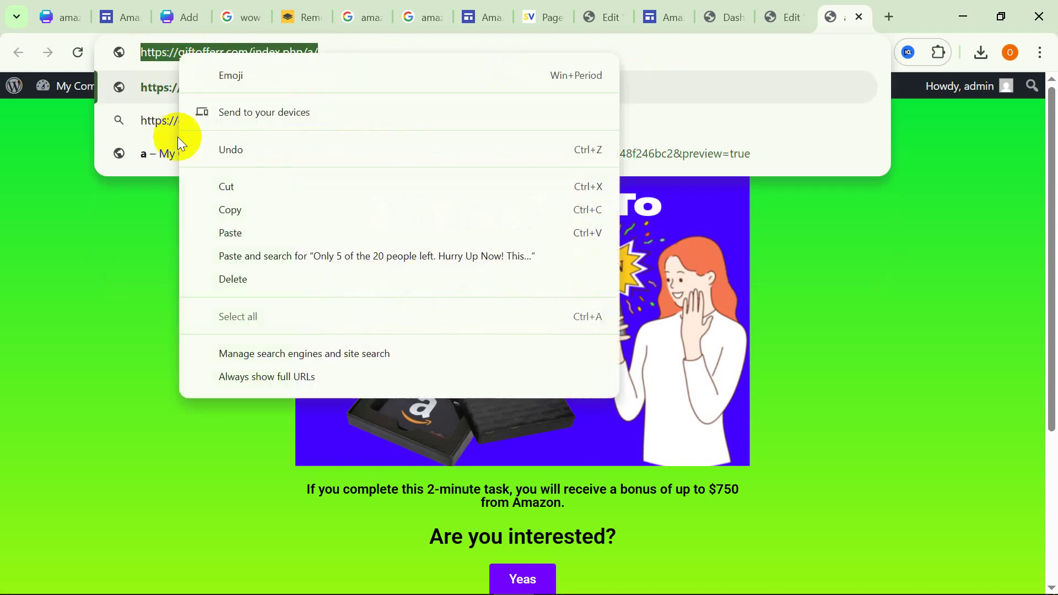
pyautogui.click(224, 215)
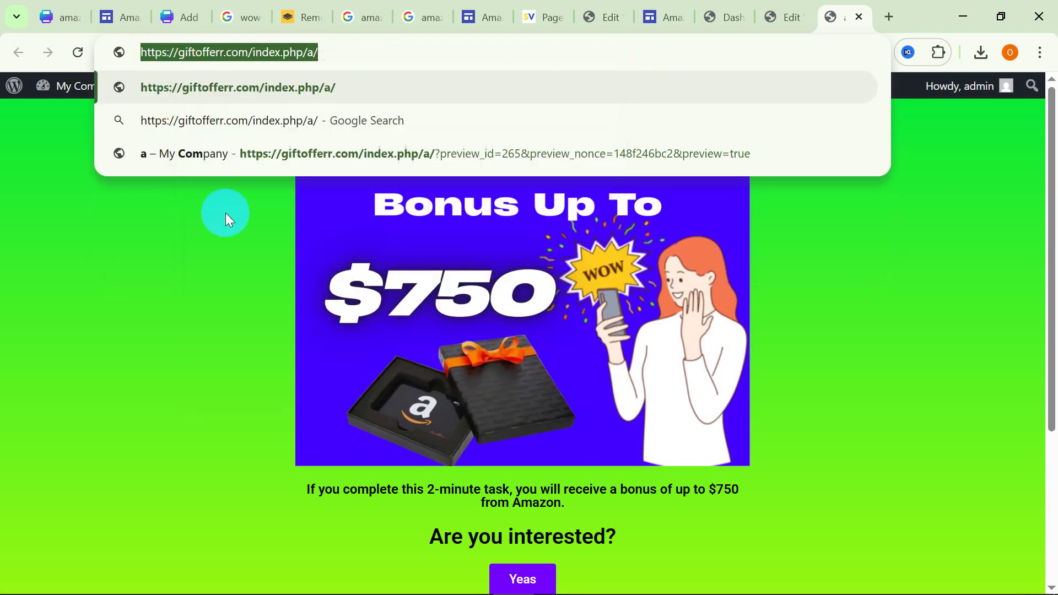
pyautogui.click(888, 17)
pyautogui.rightClick(590, 49)
pyautogui.click(630, 192)
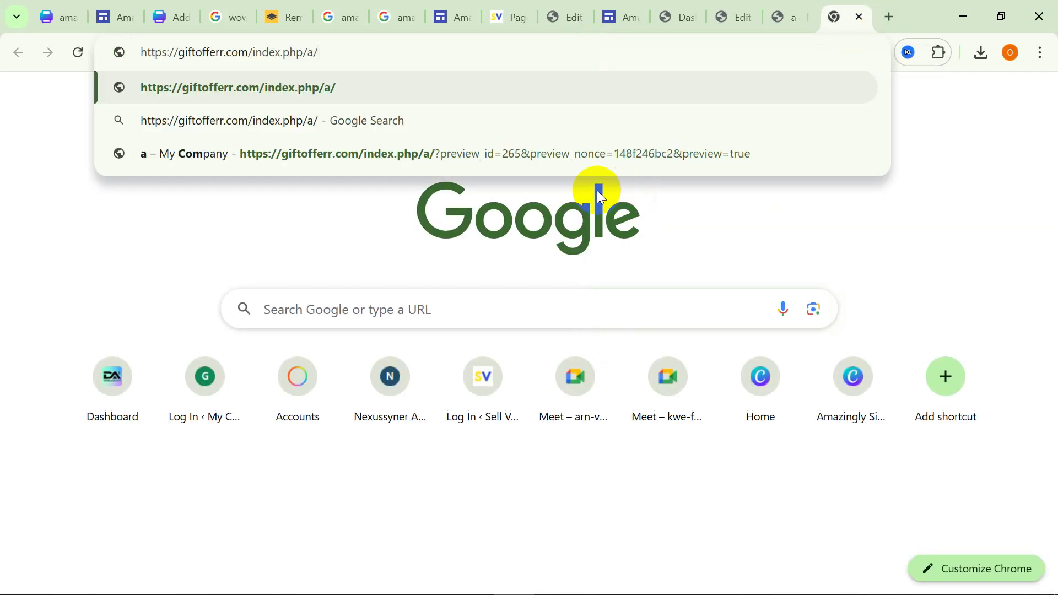
pyautogui.press('Return')
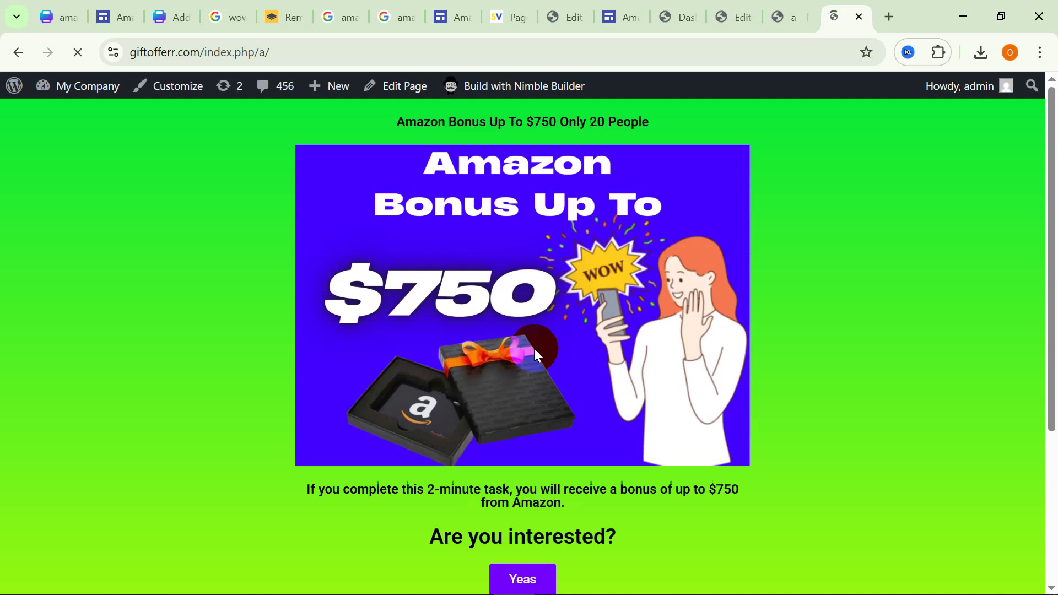
# Examine the published landing page from its title and image down to the countdown timer.
pyautogui.scroll(-4, 525, 370)
pyautogui.click(525, 366)
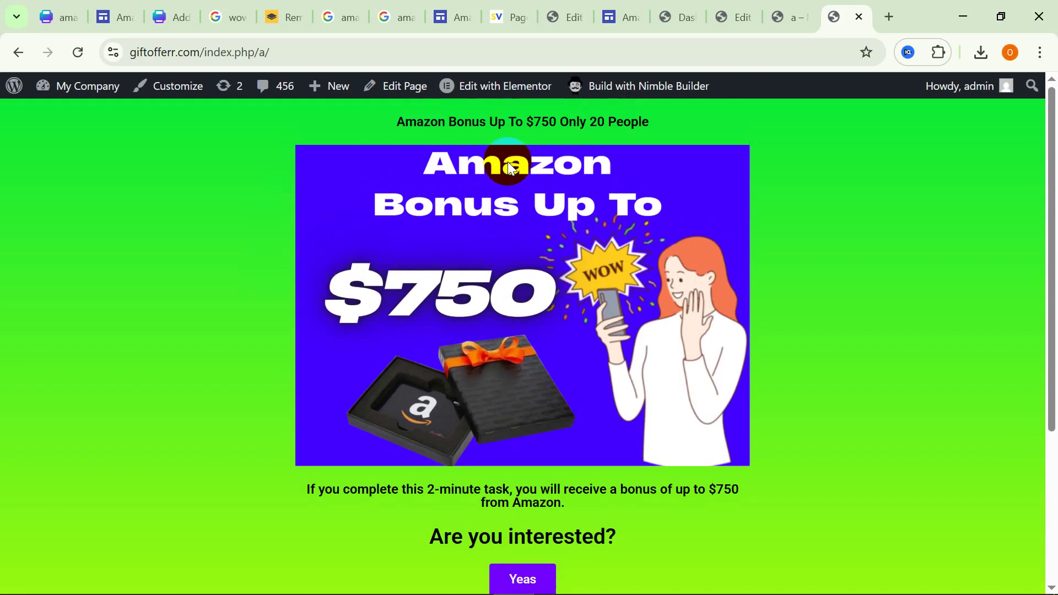
pyautogui.scroll(-4, 507, 161)
pyautogui.scroll(4, 527, 475)
pyautogui.scroll(-4, 530, 471)
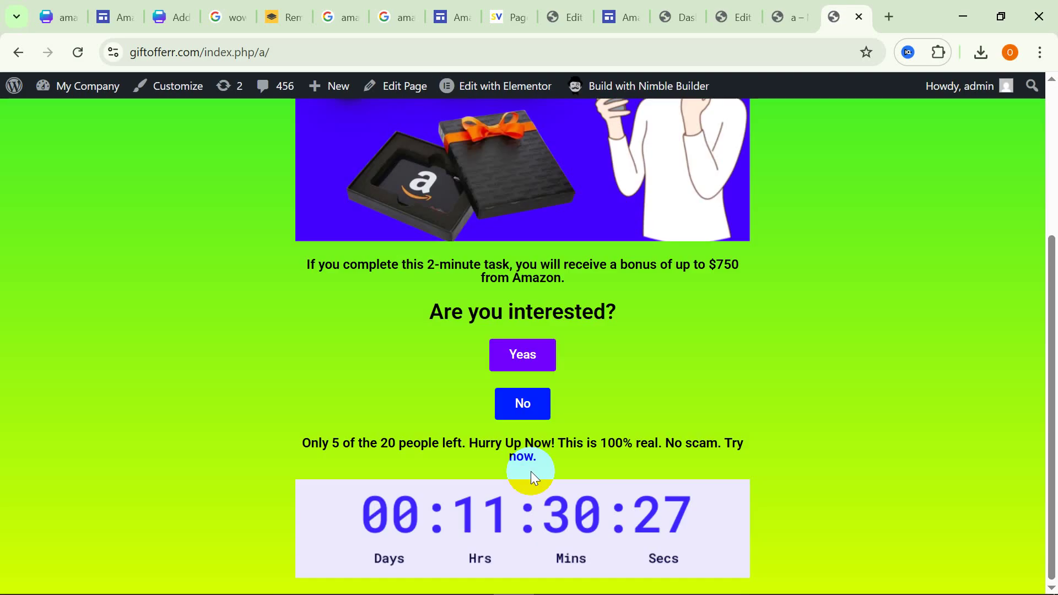
pyautogui.click(540, 453)
pyautogui.scroll(-4, 493, 416)
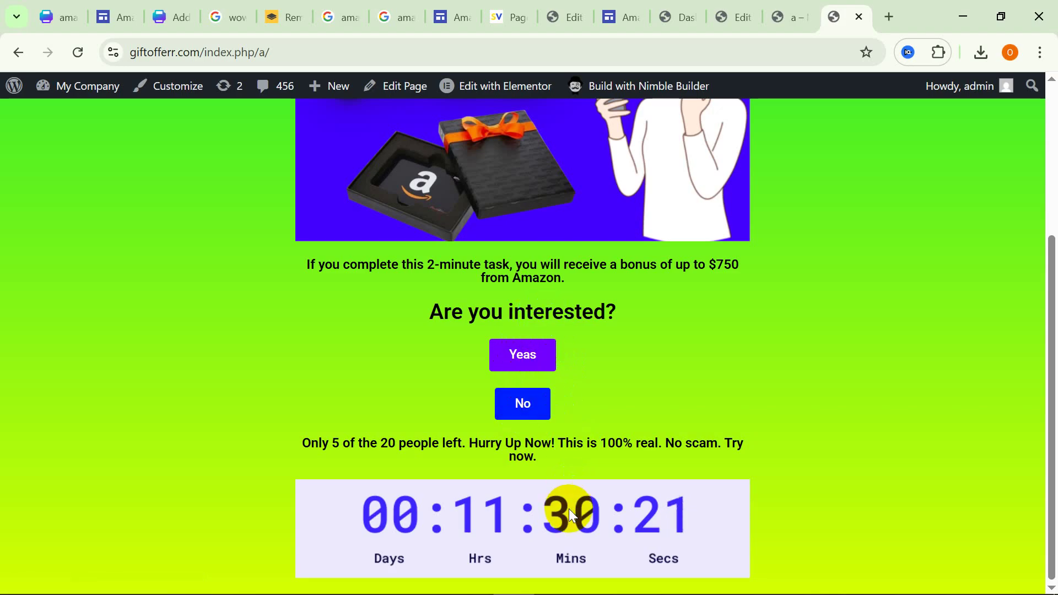
pyautogui.scroll(1, 483, 518)
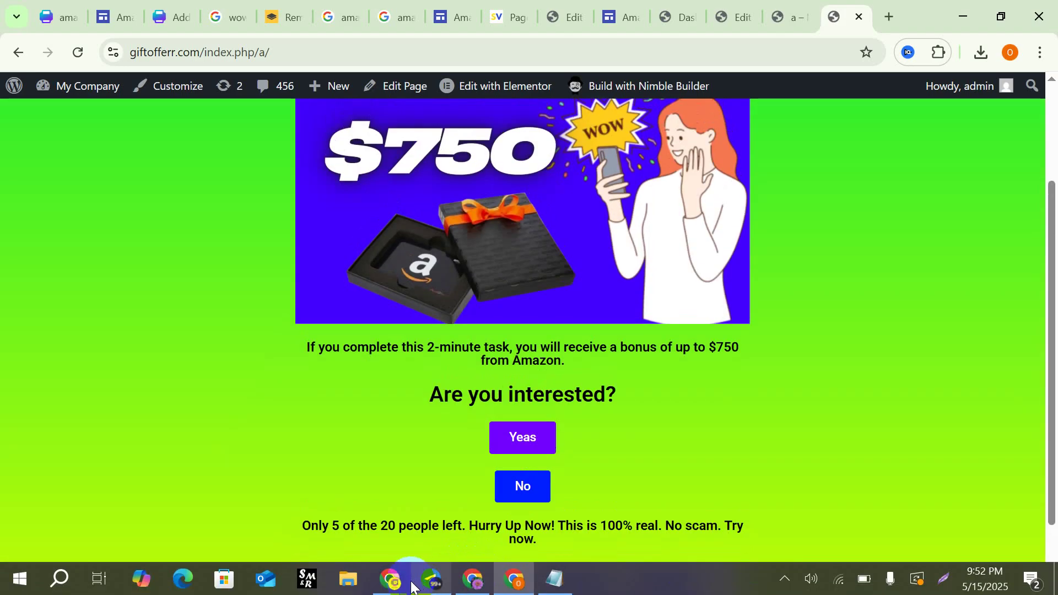
# Switch to the CPA Topic note in Notepad and paste the copied link two lines below the existing landing page link.
pyautogui.click(516, 588)
pyautogui.scroll(-3, 238, 397)
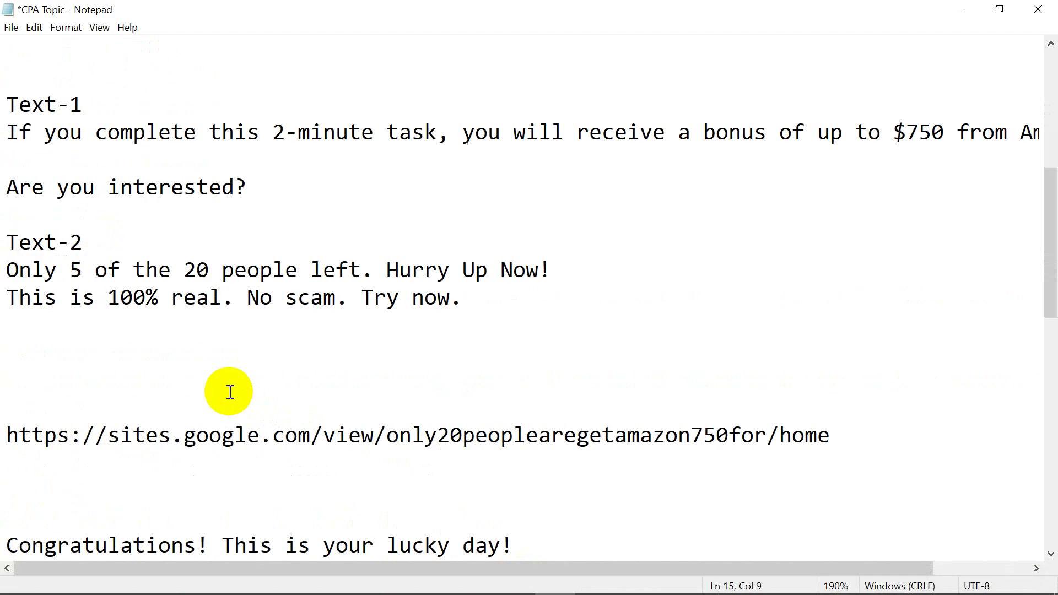
pyautogui.scroll(4, 226, 438)
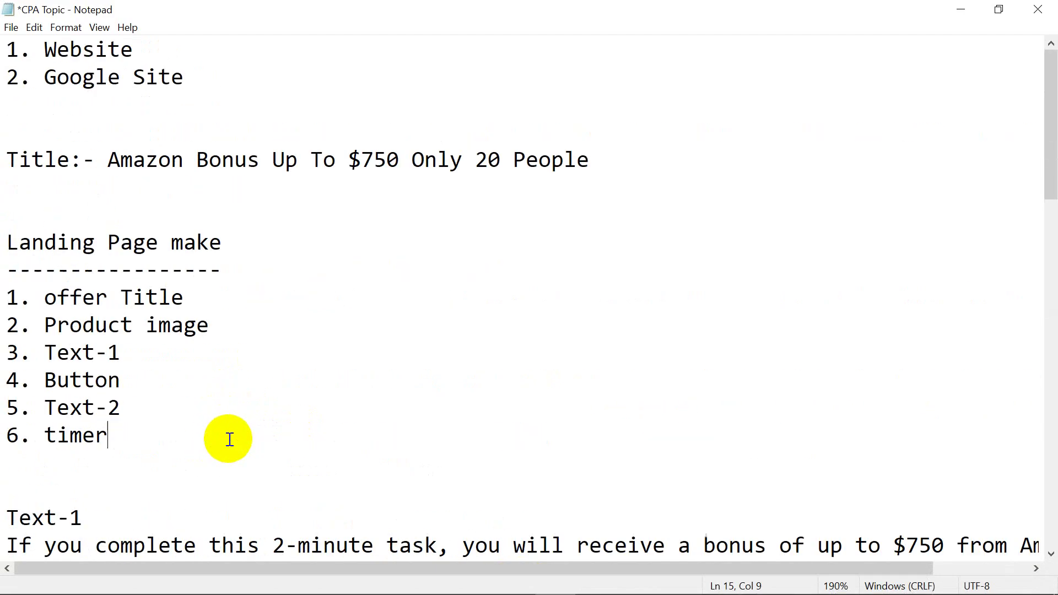
pyautogui.scroll(-3, 230, 438)
pyautogui.scroll(-5, 229, 439)
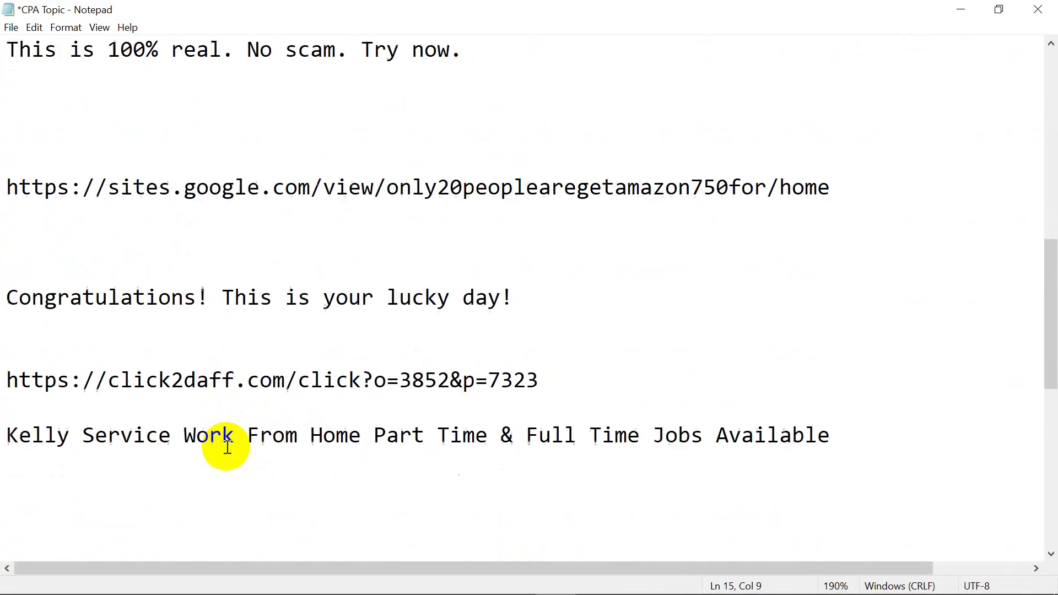
pyautogui.click(565, 518)
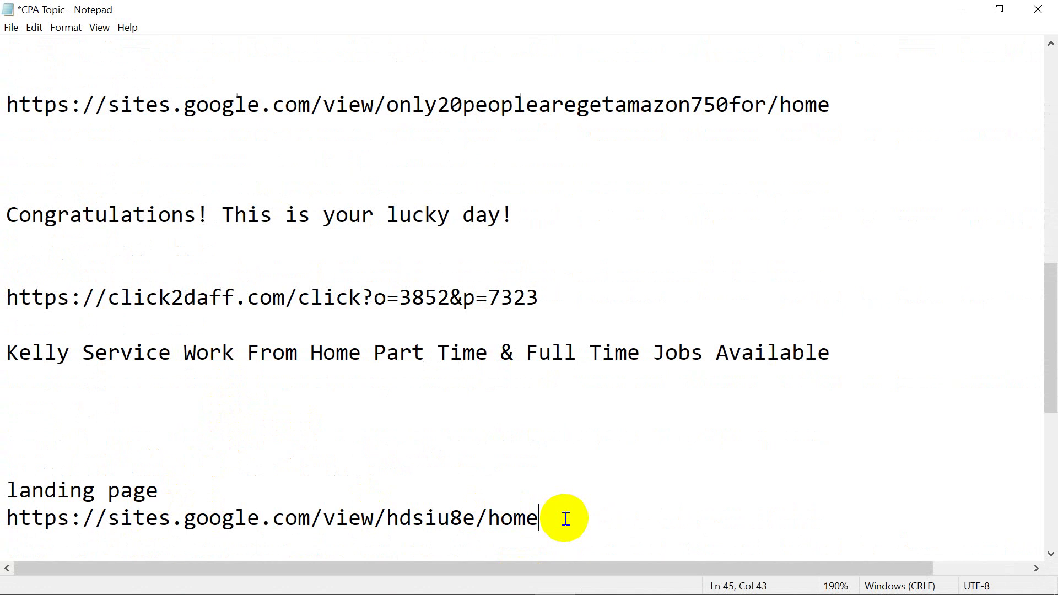
pyautogui.scroll(-2, 113, 545)
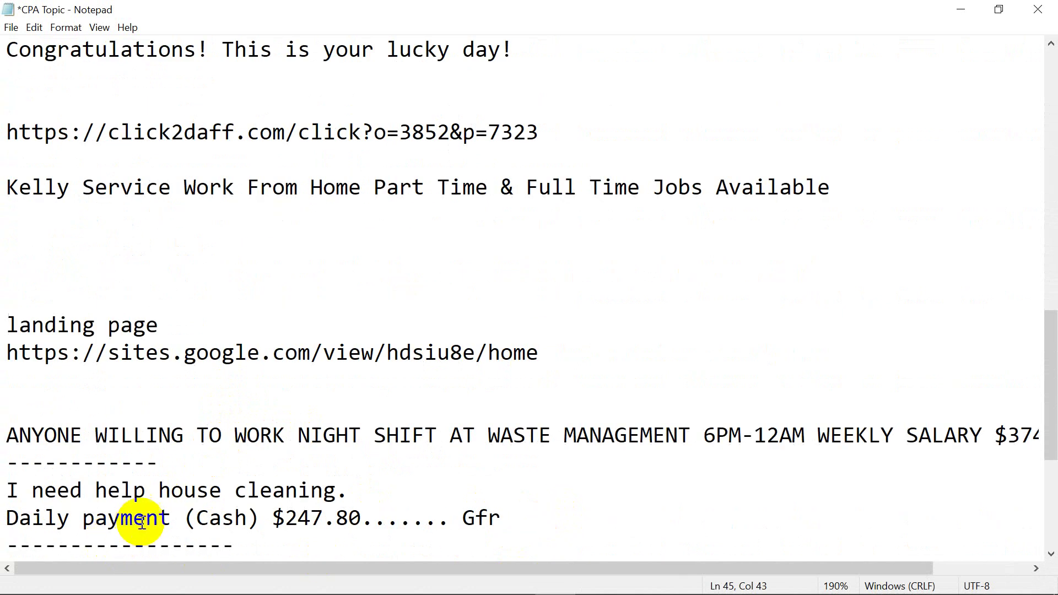
pyautogui.press('Return')
pyautogui.press('Return')
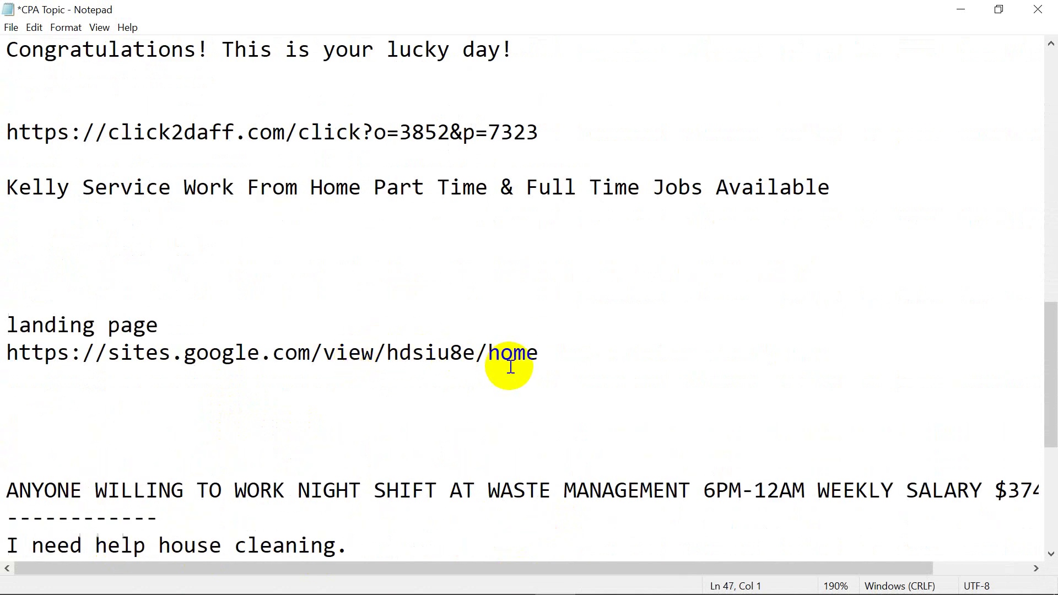
pyautogui.hotkey('ctrl', 'v')
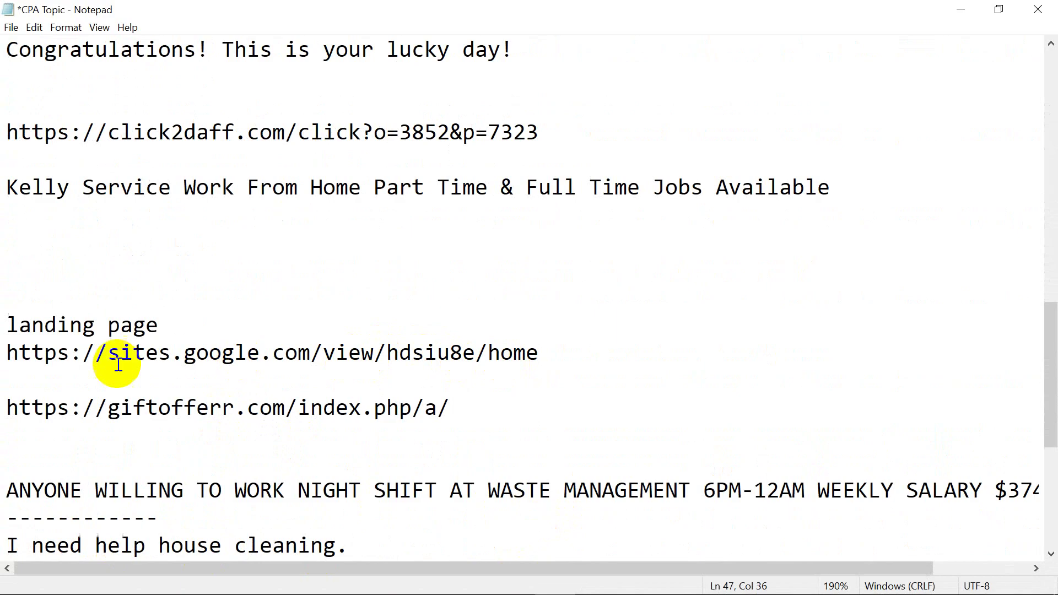
# Label the first link "Google Site landing page" and the giftofferr.com link "Website Landing Page".
pyautogui.click(66, 380)
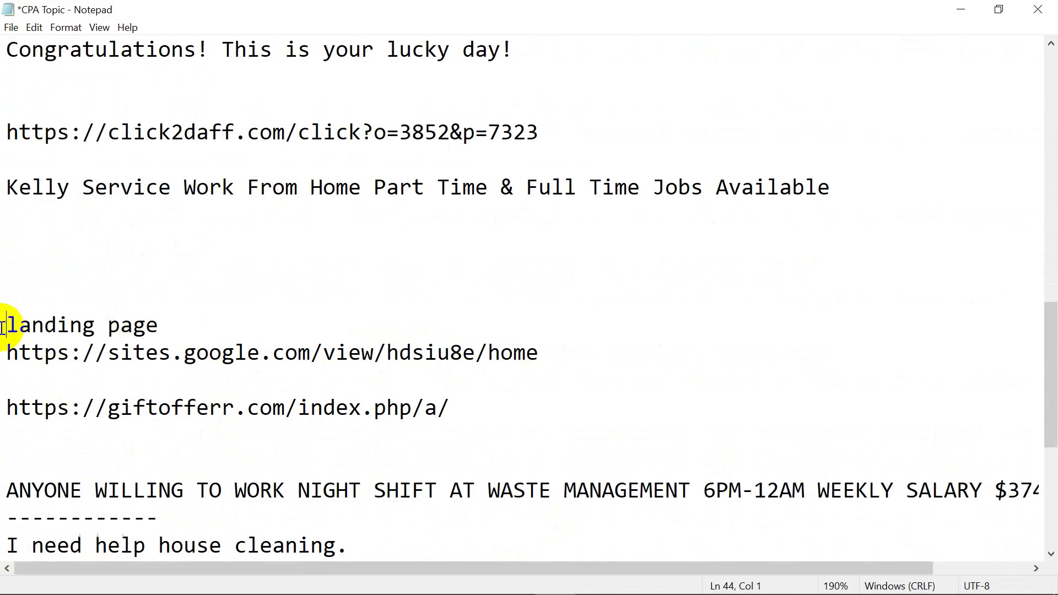
pyautogui.write('Googl')
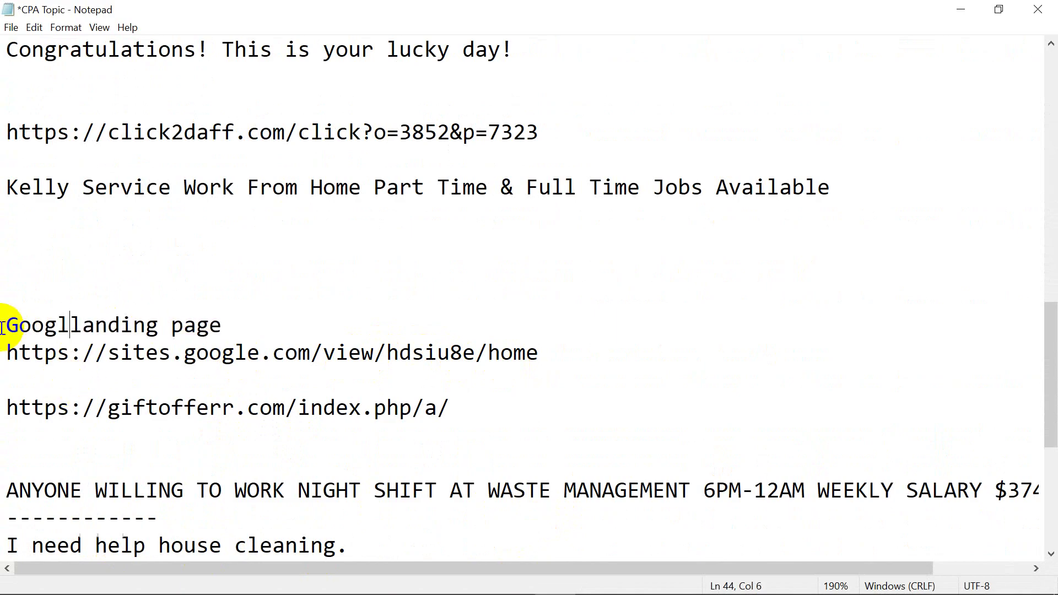
pyautogui.write('e Site')
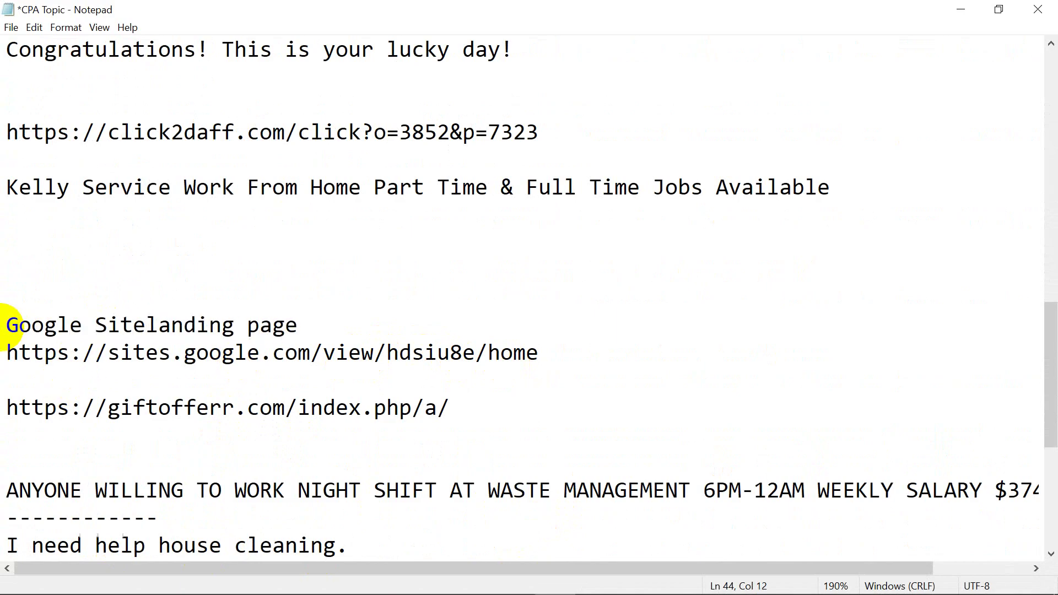
pyautogui.click(22, 389)
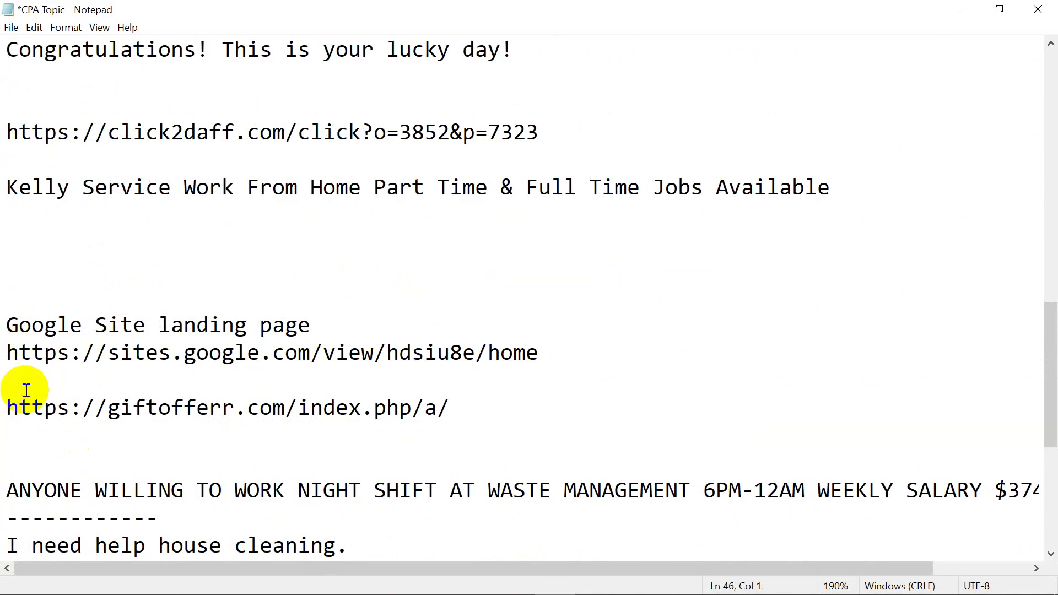
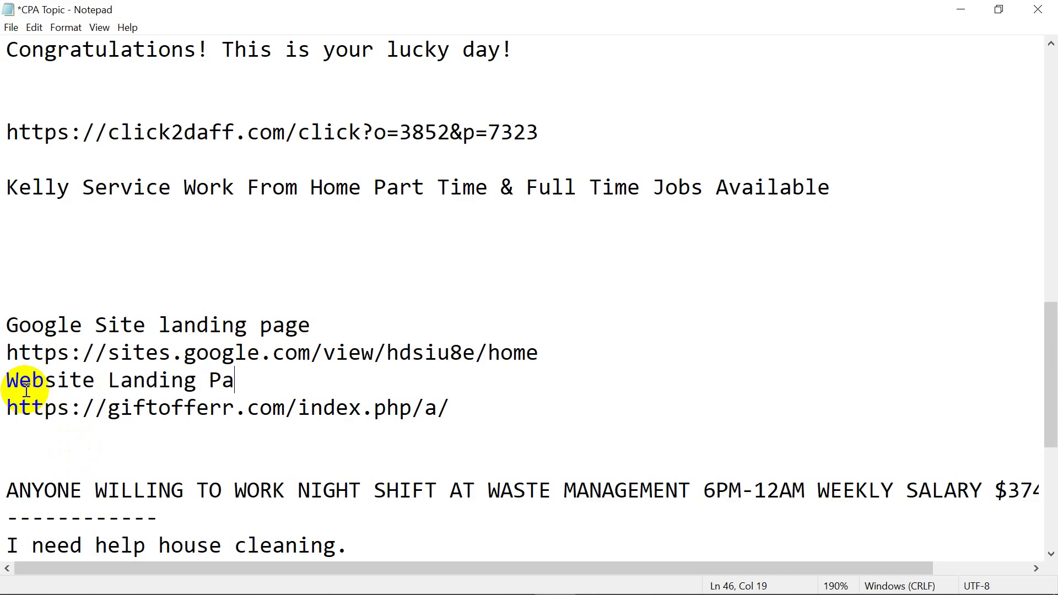
pyautogui.moveTo(7, 319); pyautogui.dragTo(426, 402)
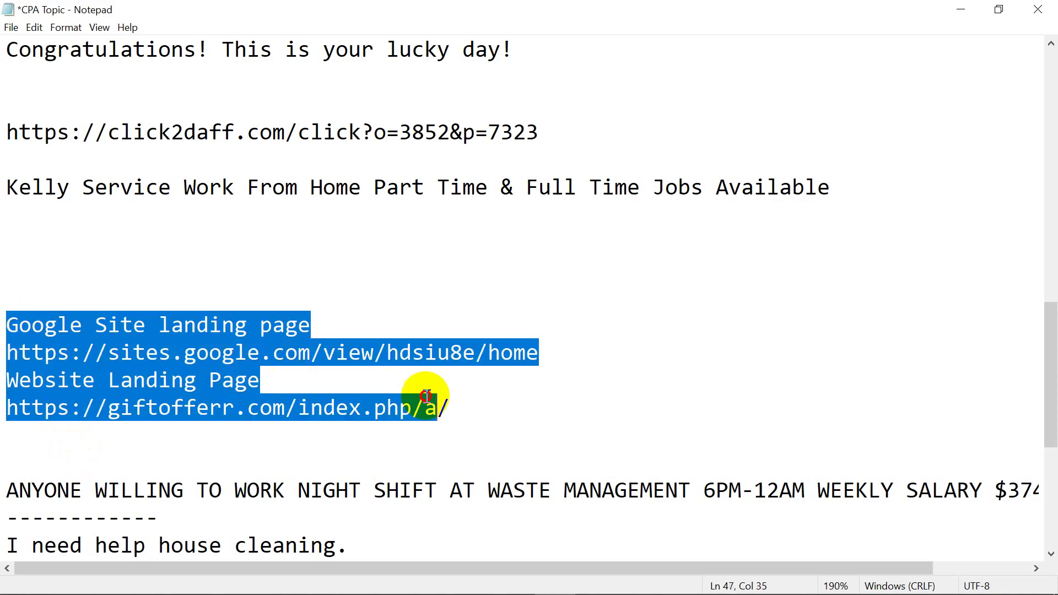
pyautogui.click(471, 408)
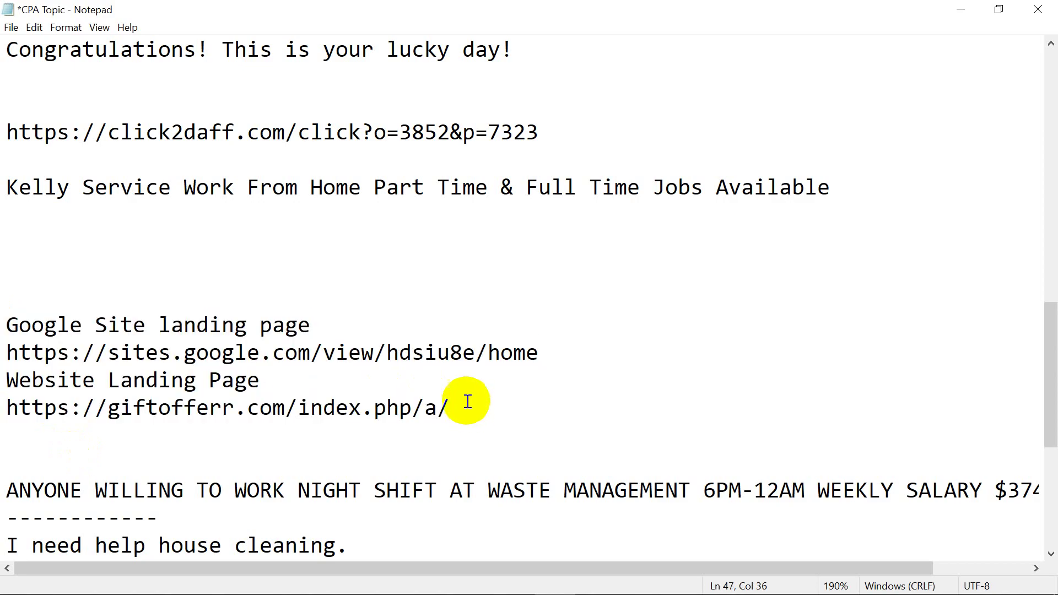
# Delete the old only20peoplearegetamazon750for Google Sites link and the extra blank lines above "Congratulations! This is your lucky day!".
pyautogui.scroll(2, 468, 397)
pyautogui.scroll(-2, 485, 408)
pyautogui.scroll(2, 476, 353)
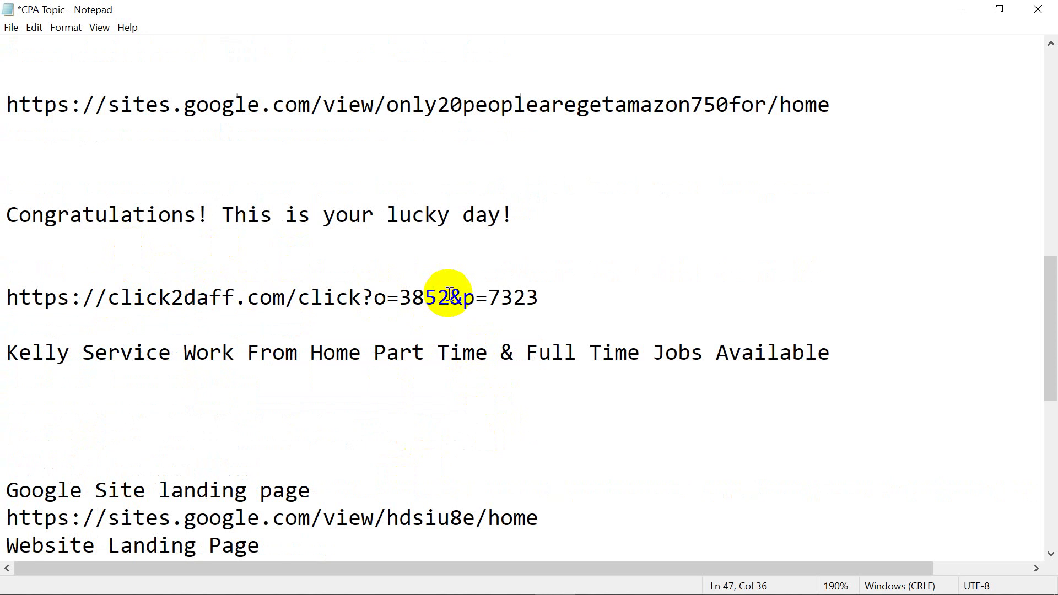
pyautogui.scroll(1, 474, 292)
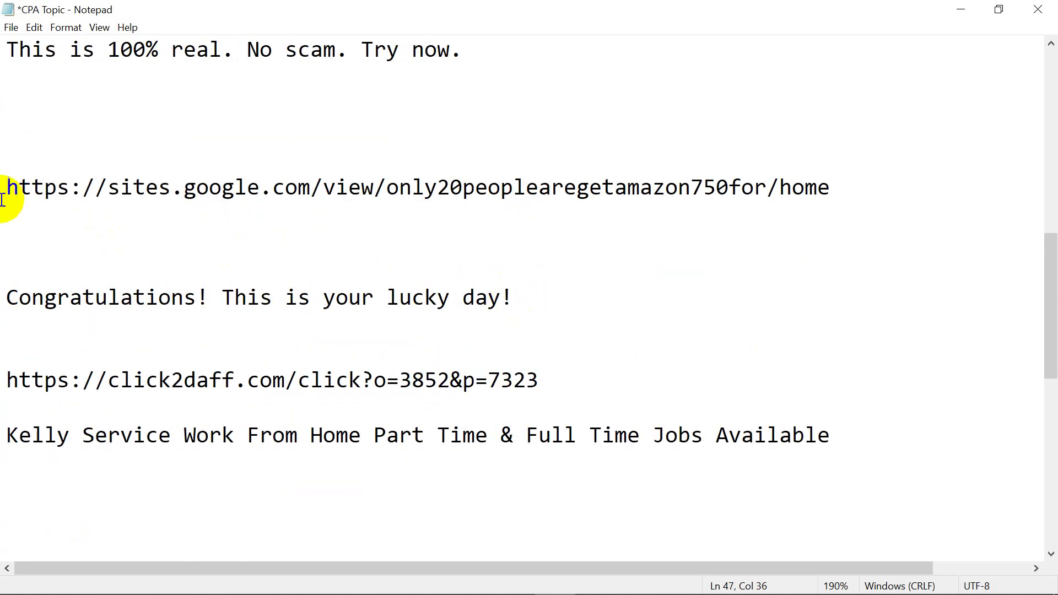
pyautogui.moveTo(5, 188); pyautogui.dragTo(843, 182)
pyautogui.press('Delete')
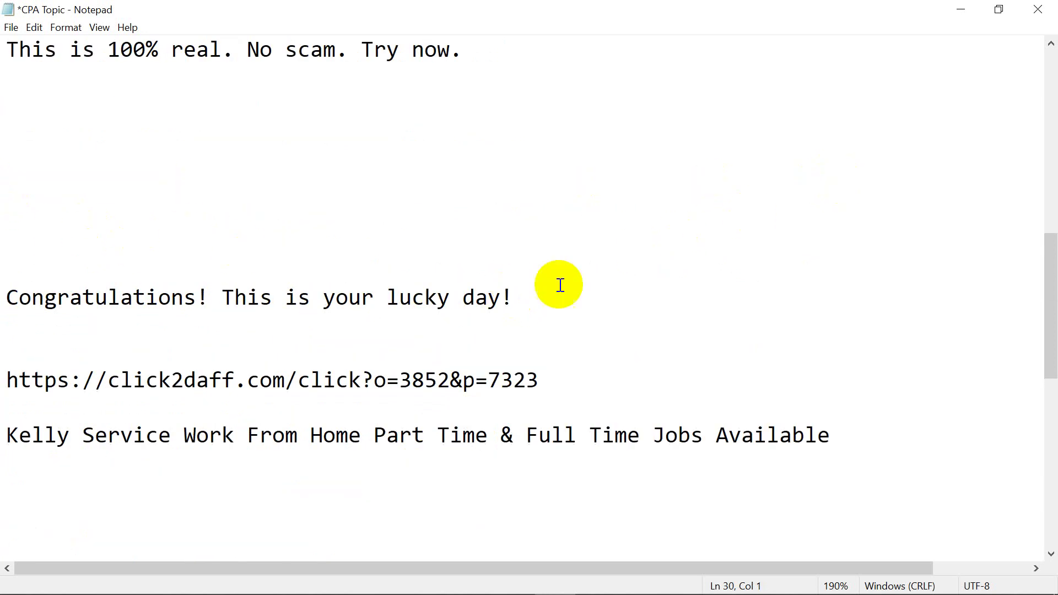
pyautogui.press('BackSpace')
pyautogui.press('BackSpace')
pyautogui.press('BackSpace')
pyautogui.press('BackSpace')
pyautogui.press('BackSpace')
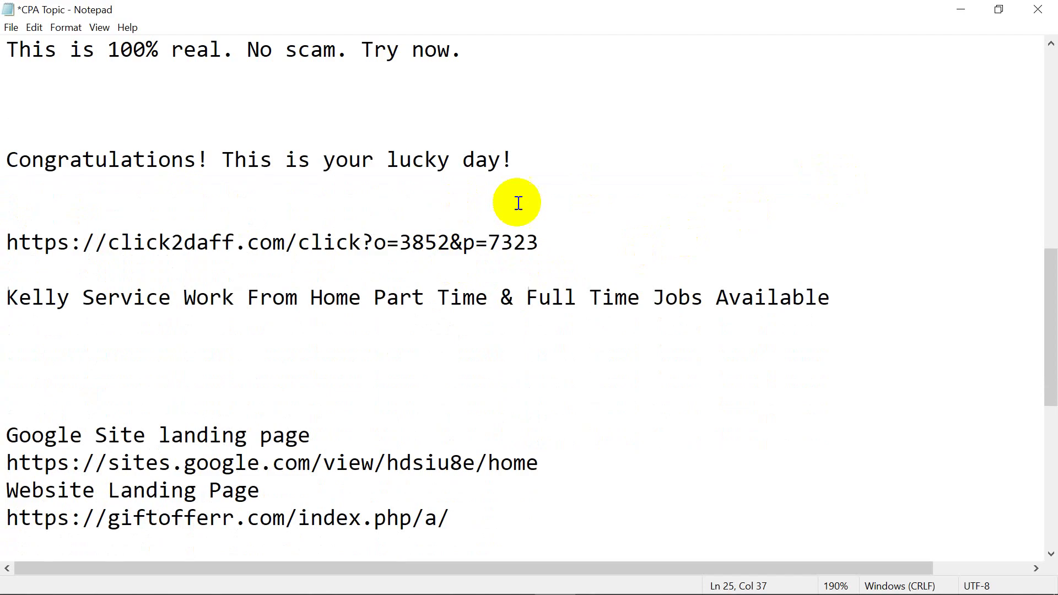
pyautogui.scroll(1, 519, 226)
# Minimise the note and switch to the browser window with the Google Meet call.
pyautogui.click(962, 10)
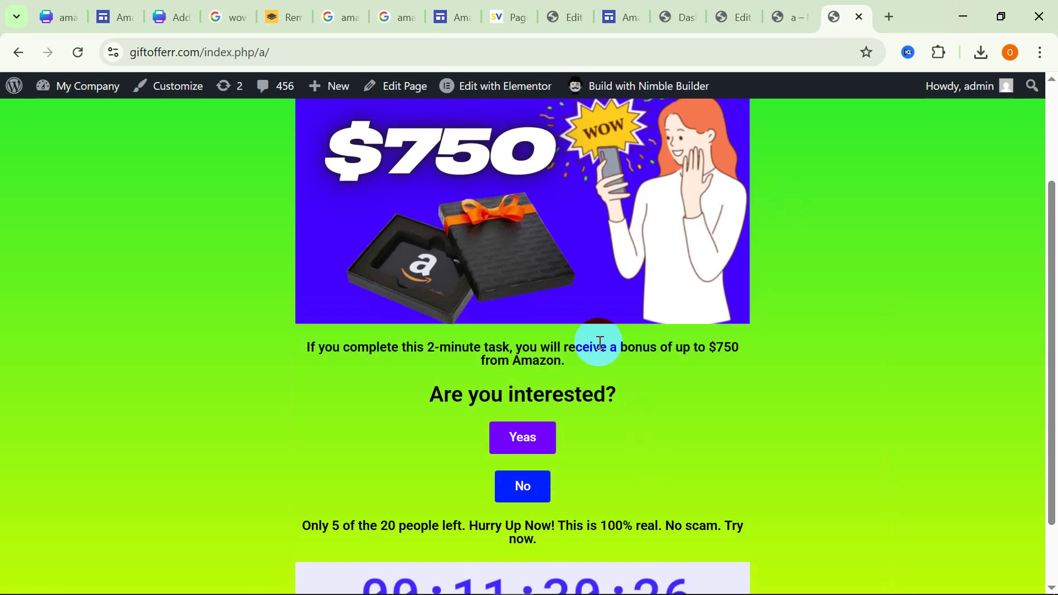
pyautogui.moveTo(499, 579)
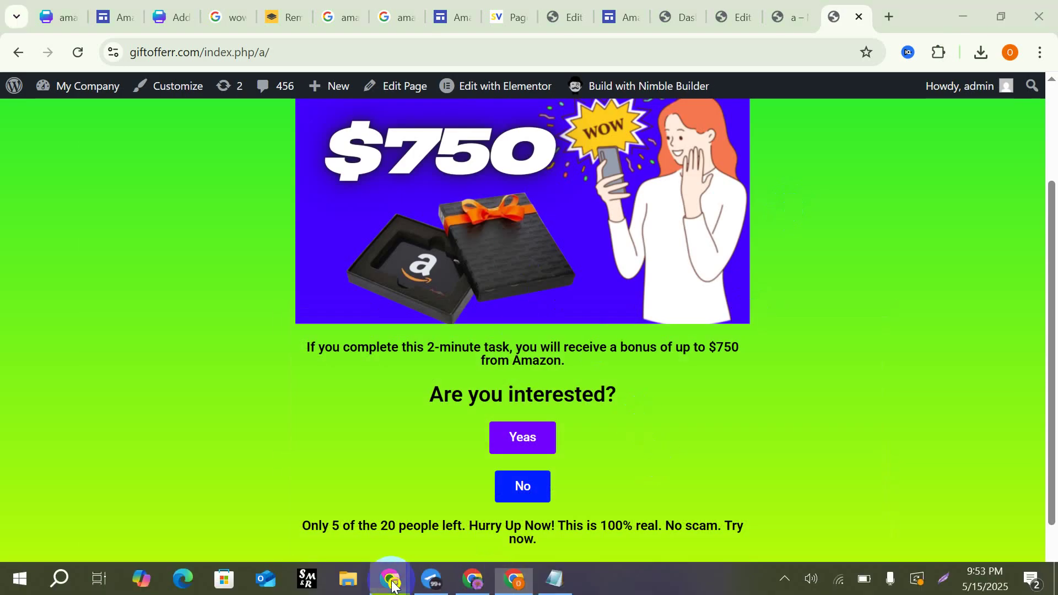
pyautogui.click(315, 504)
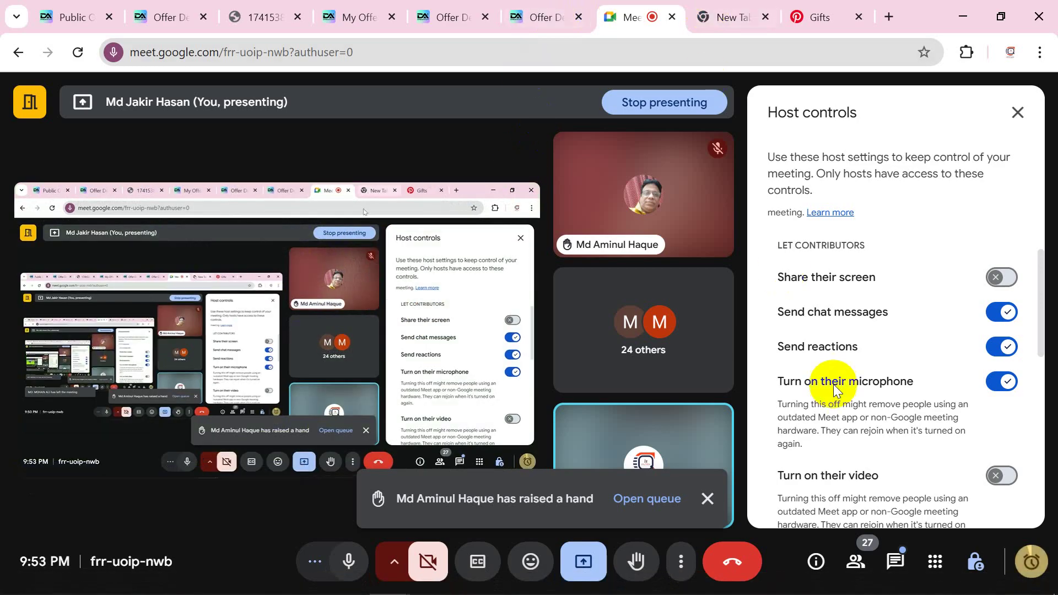
# Check how much time the Meet call has left and dismiss the call-ending notice.
pyautogui.click(1028, 565)
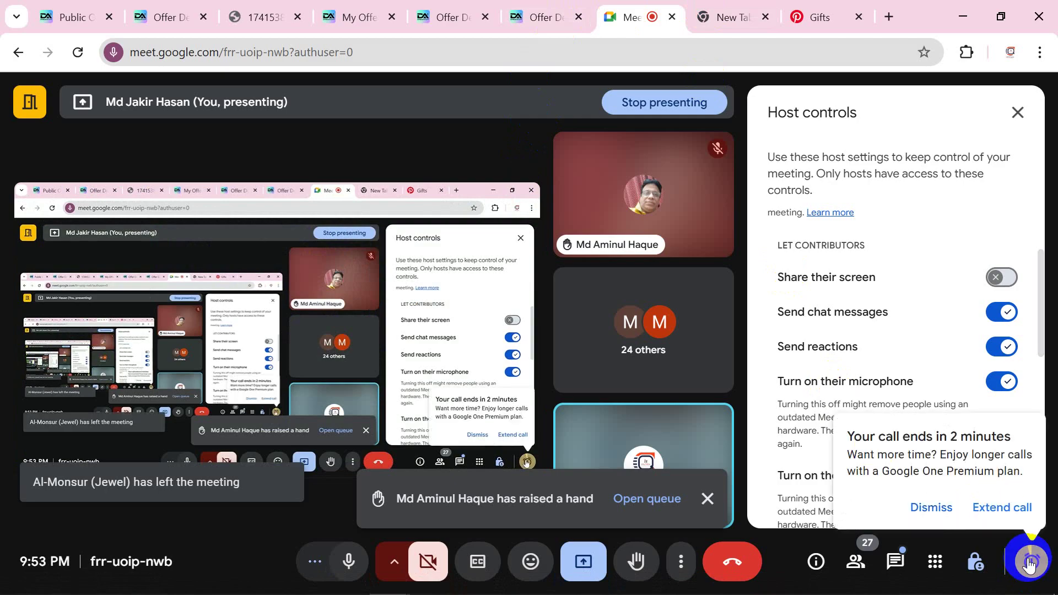
pyautogui.click(1030, 564)
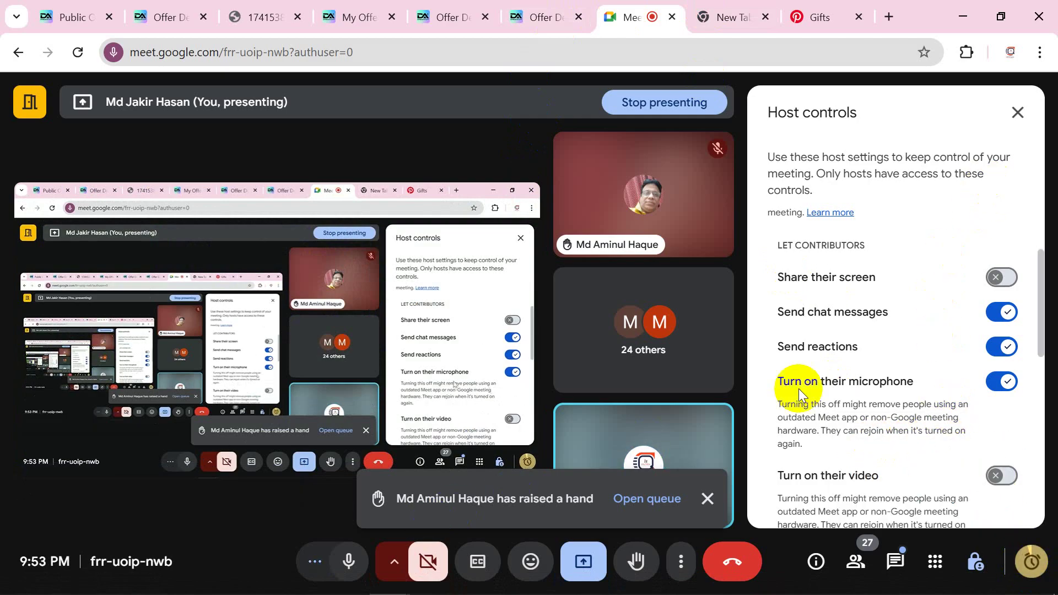
pyautogui.scroll(-3, 771, 386)
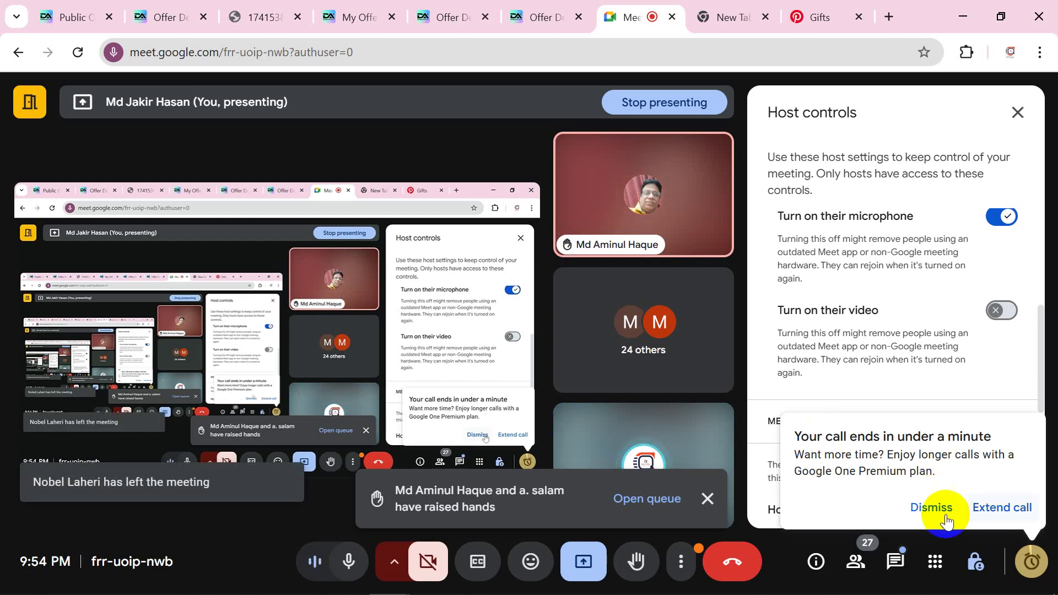
pyautogui.click(923, 507)
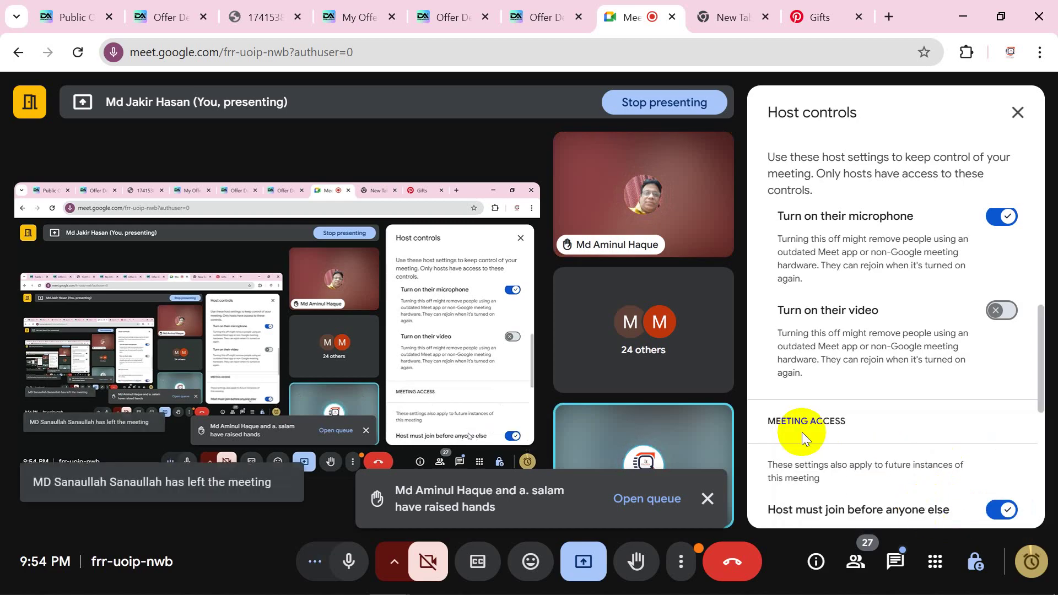
# Switch to Telegram Web, review the Telegram contact link posted in the i T Q CPA Batch-314 channel, and return to the Meet call.
pyautogui.moveTo(695, 235)
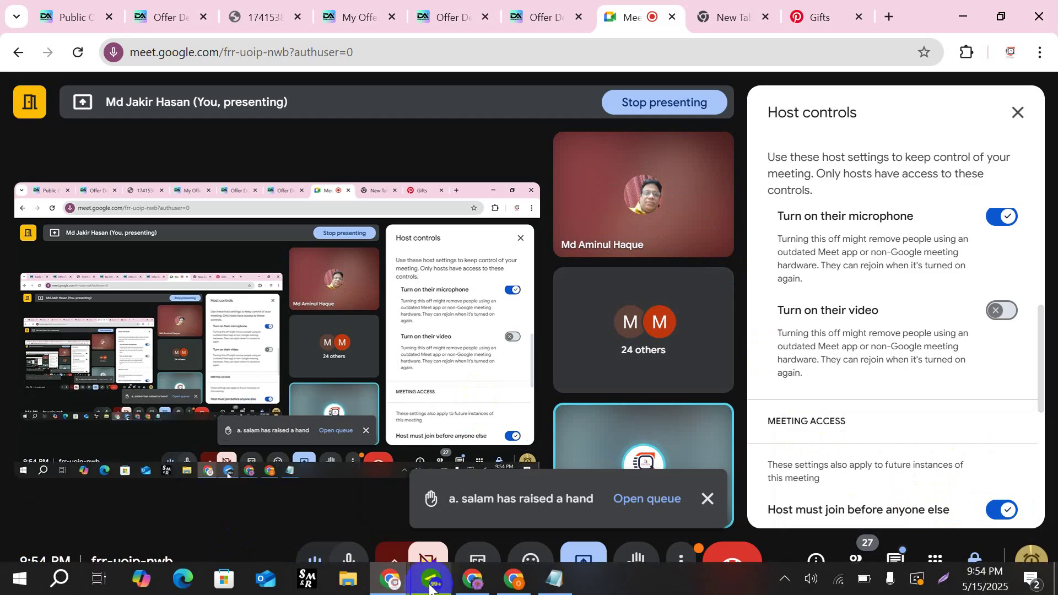
pyautogui.click(432, 583)
pyautogui.scroll(5, 633, 434)
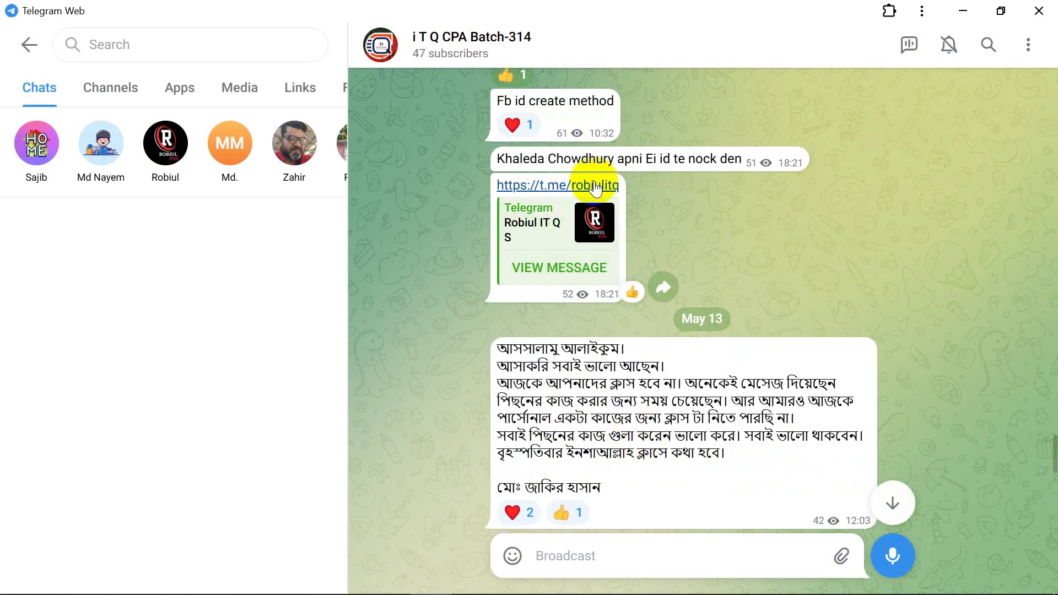
pyautogui.scroll(2, 601, 199)
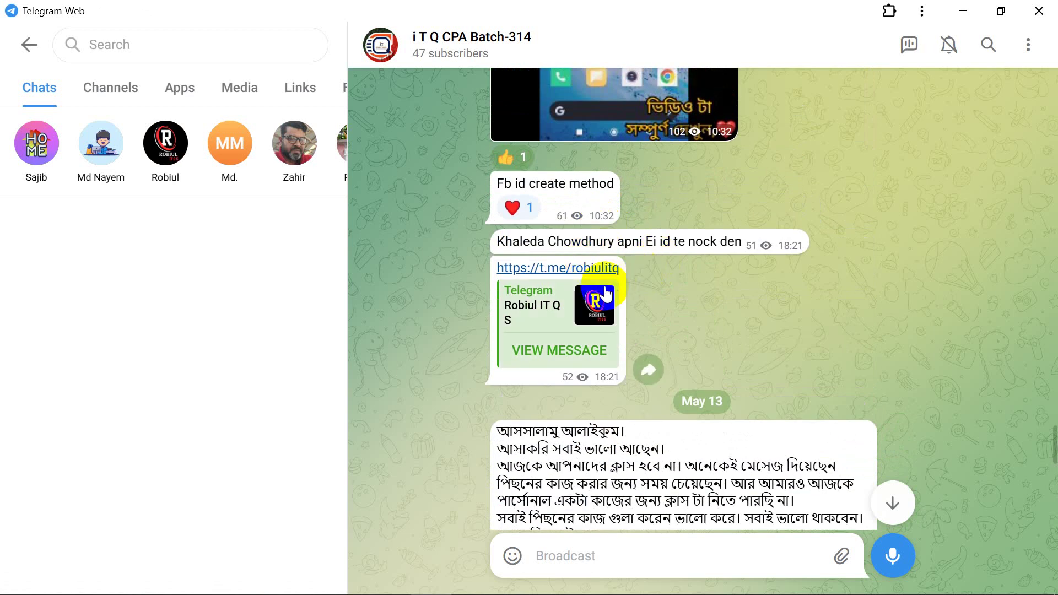
pyautogui.doubleClick(584, 324)
pyautogui.click(586, 330)
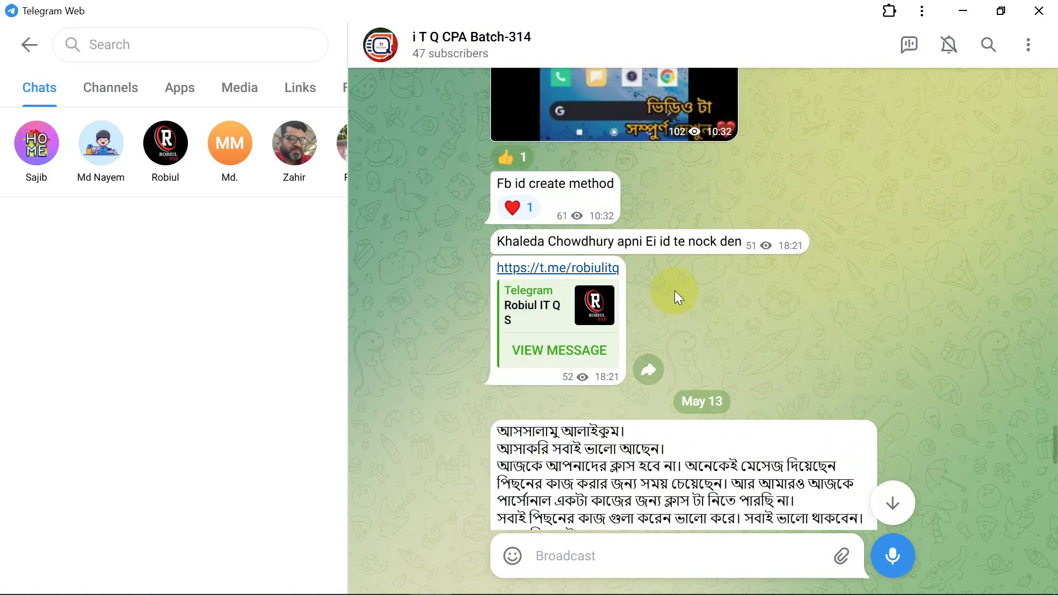
pyautogui.scroll(5, 620, 277)
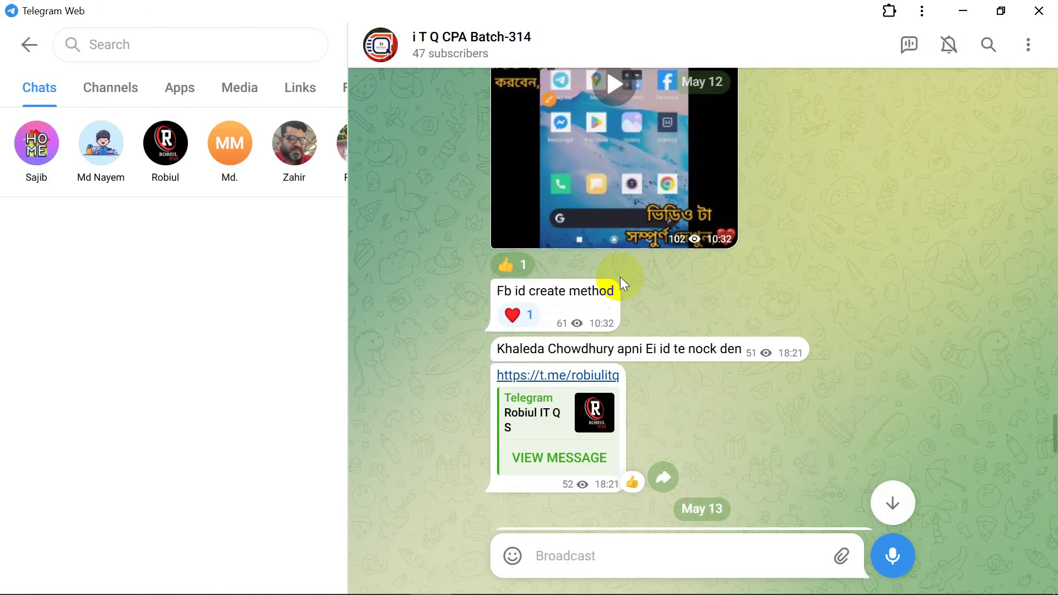
pyautogui.scroll(-3, 693, 386)
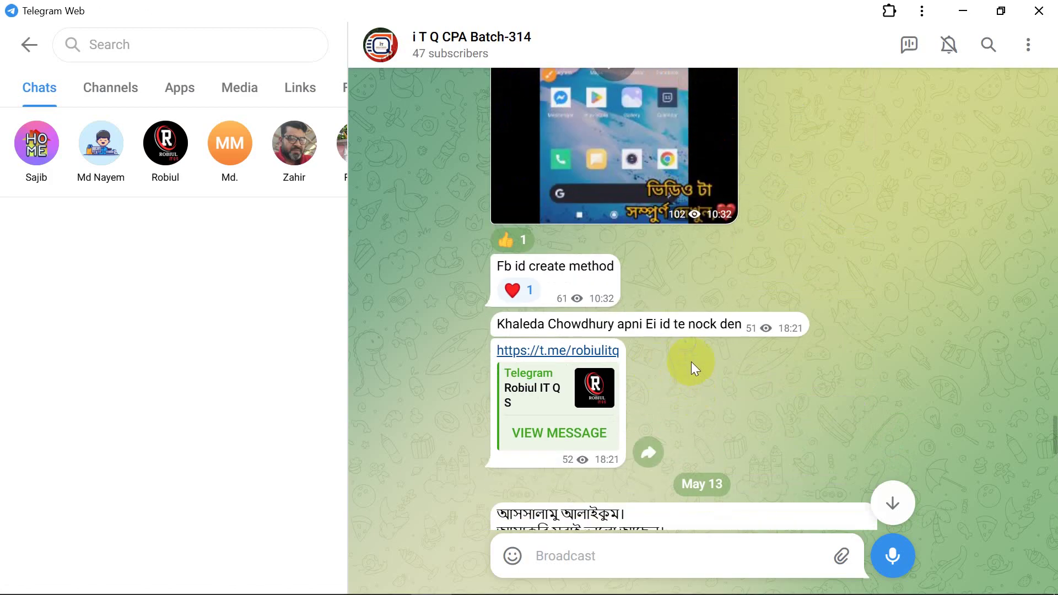
pyautogui.scroll(-4, 686, 360)
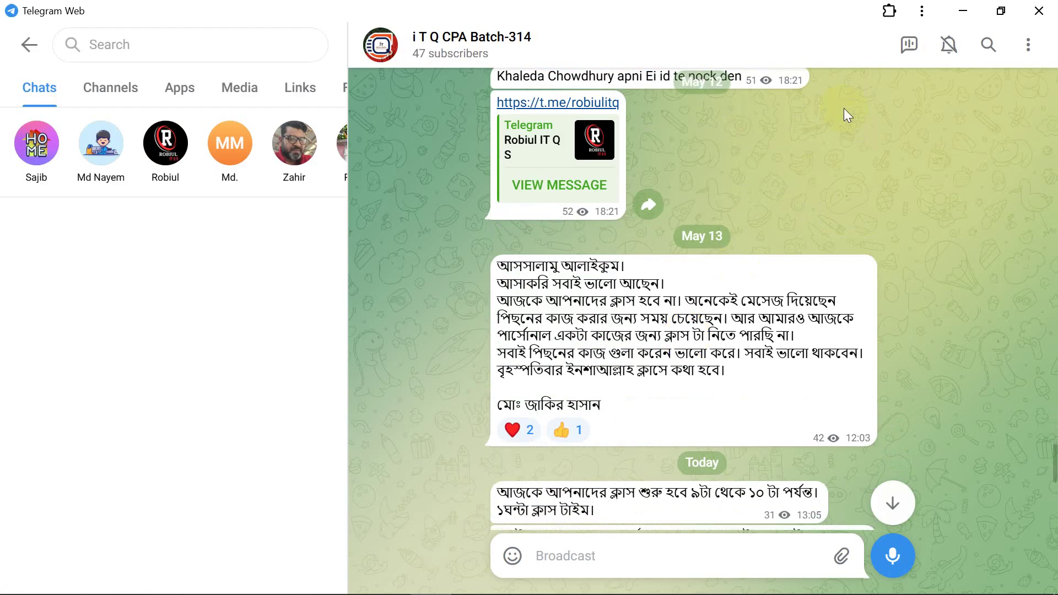
pyautogui.click(963, 11)
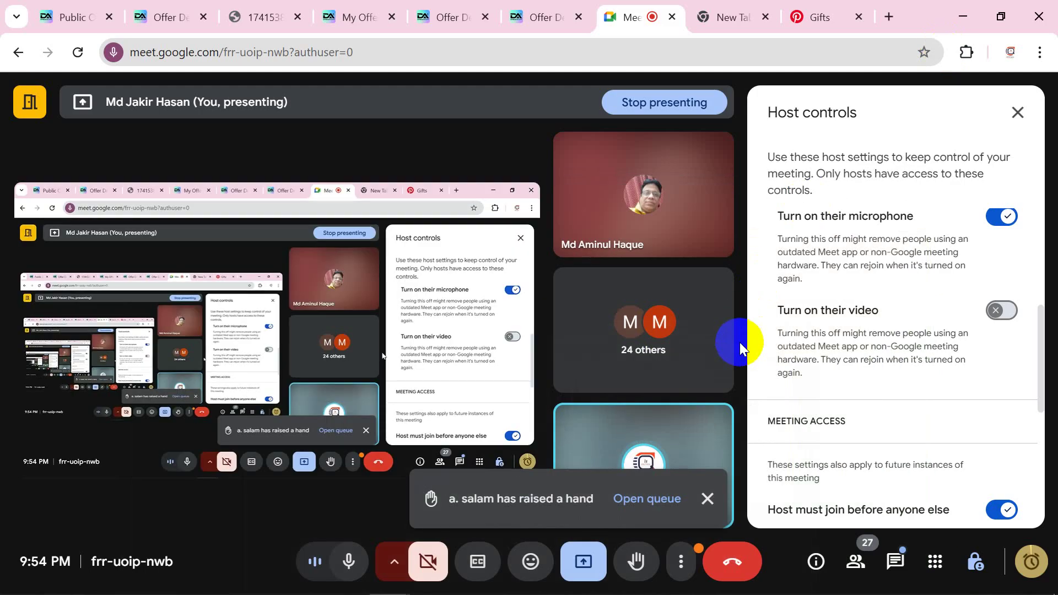
# Recheck the Meet call's remaining time, then dismiss the time notice and the raised-hand notification.
pyautogui.click(1032, 561)
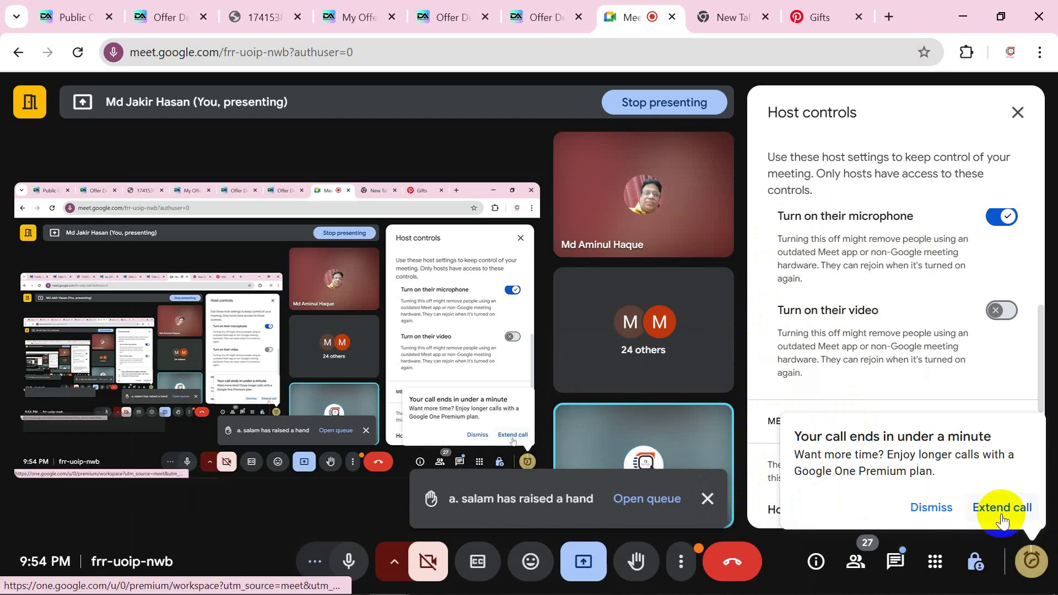
pyautogui.click(922, 510)
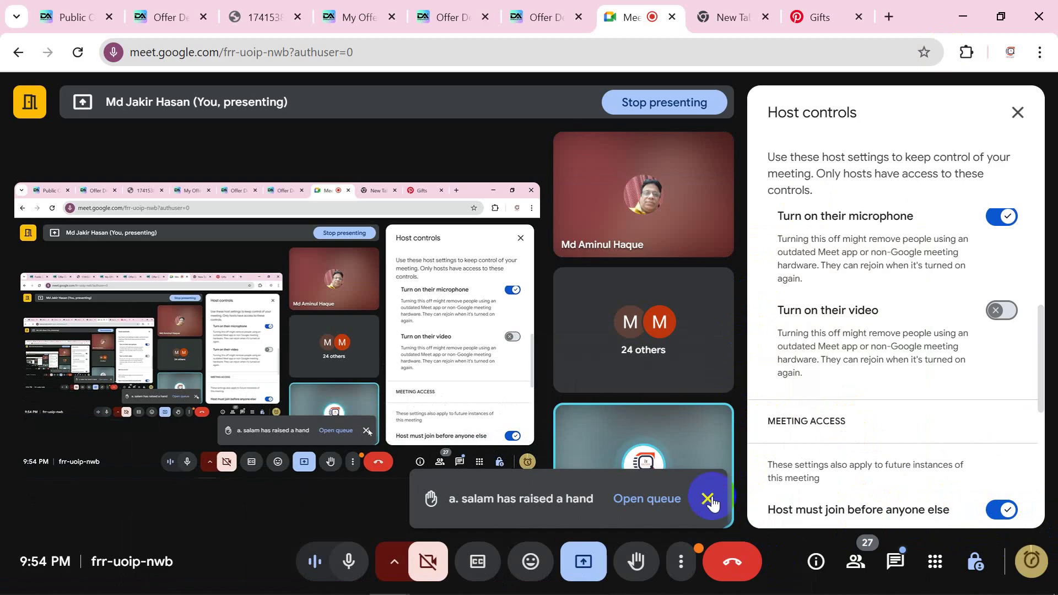
pyautogui.click(709, 499)
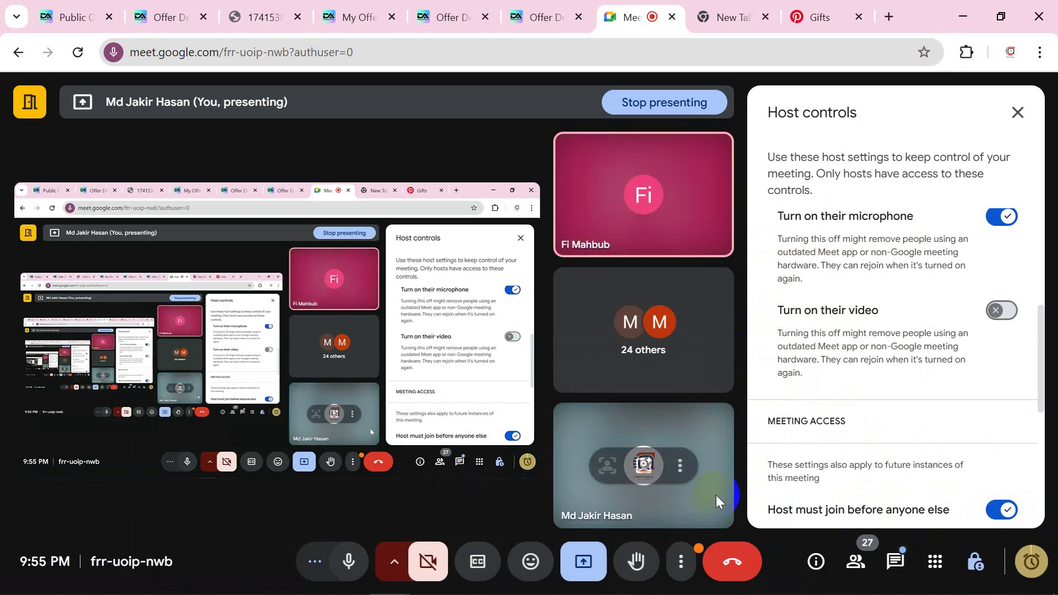